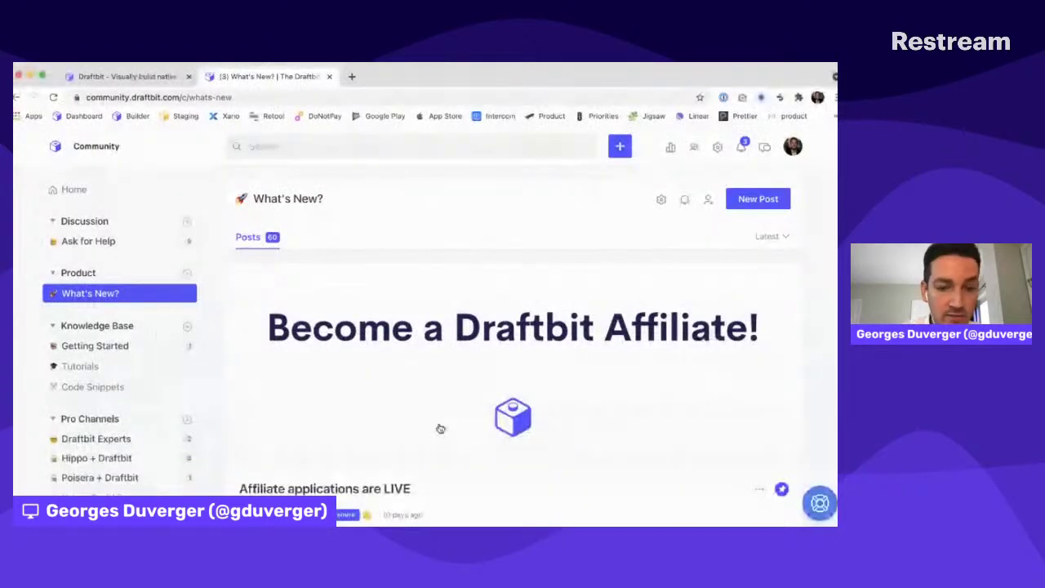
# Open the 18 Aug What's New post from the Draftbit Community feed
pyautogui.scroll(-5, 438, 427)
pyautogui.scroll(-2, 315, 412)
pyautogui.click(327, 347)
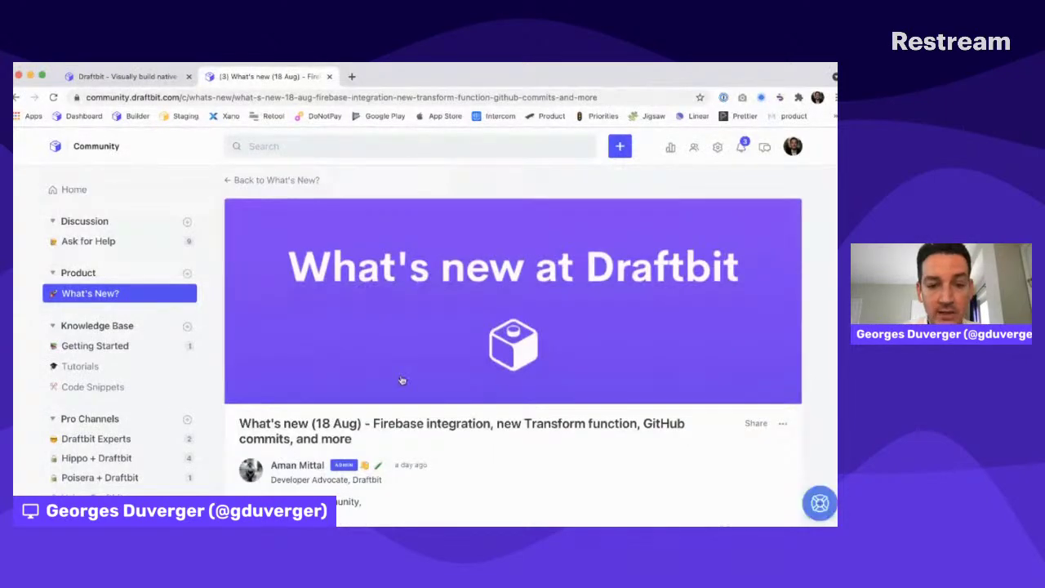
# Scroll through the post down to its Firebase integration section
pyautogui.scroll(-3, 401, 378)
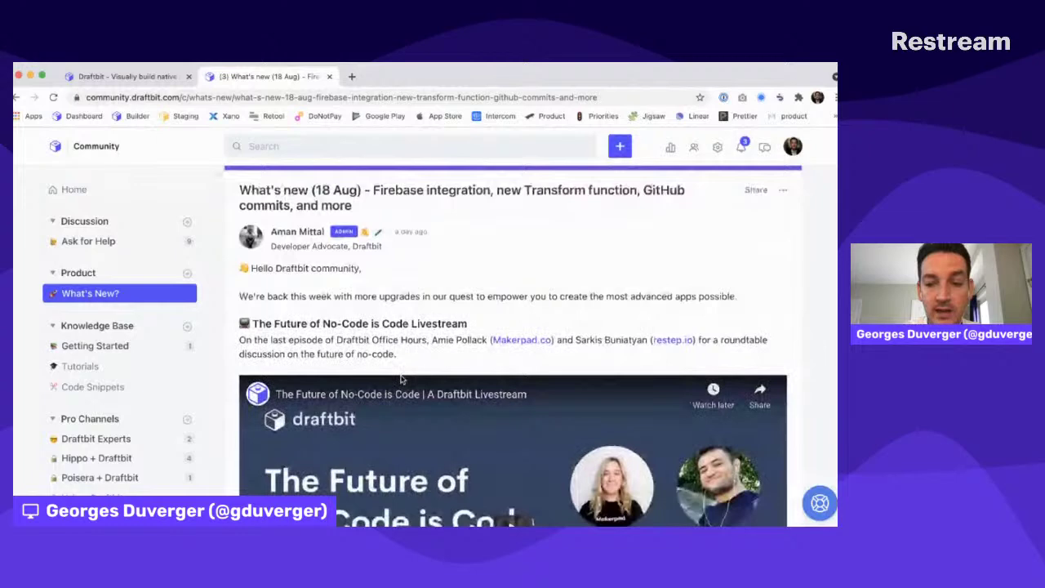
pyautogui.scroll(-2, 400, 378)
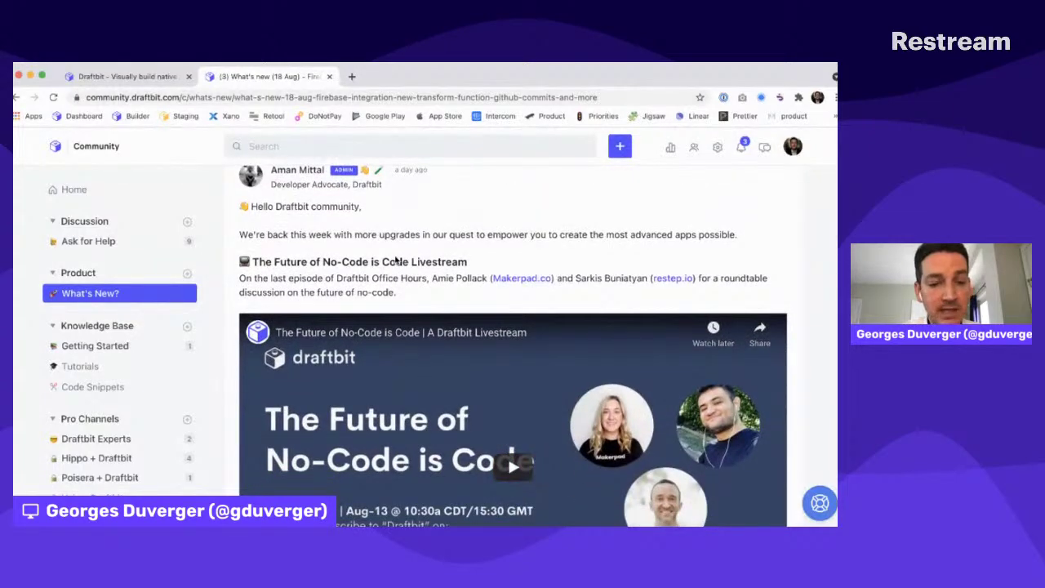
pyautogui.scroll(-3, 395, 259)
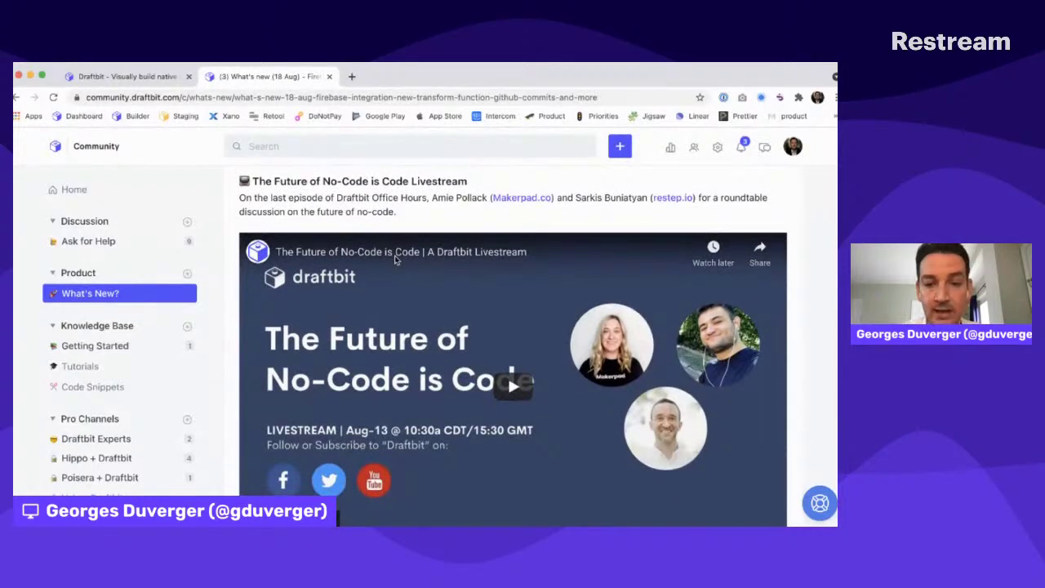
pyautogui.scroll(-1, 395, 258)
pyautogui.scroll(-10, 395, 259)
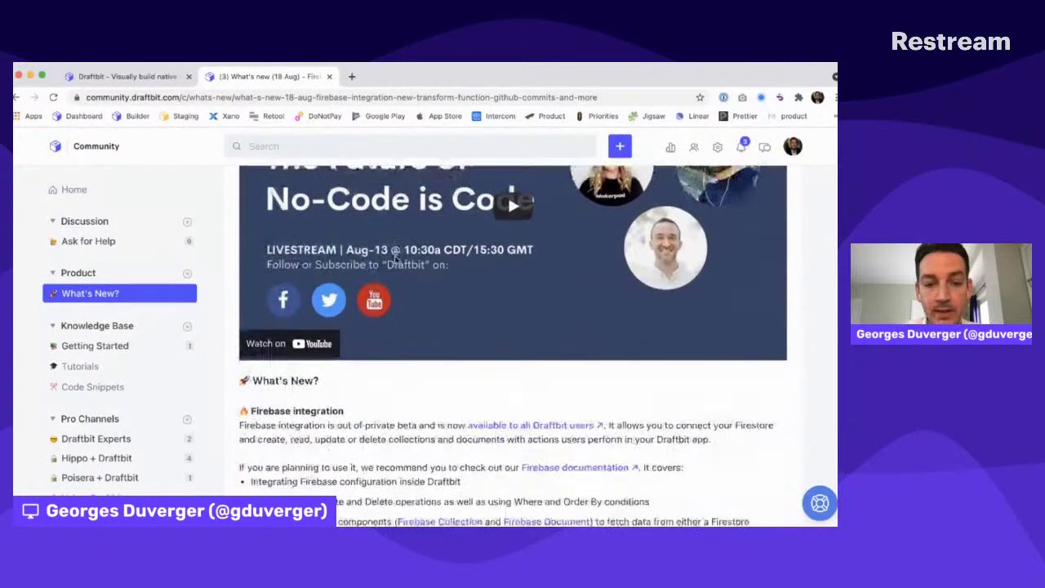
pyautogui.scroll(12, 395, 259)
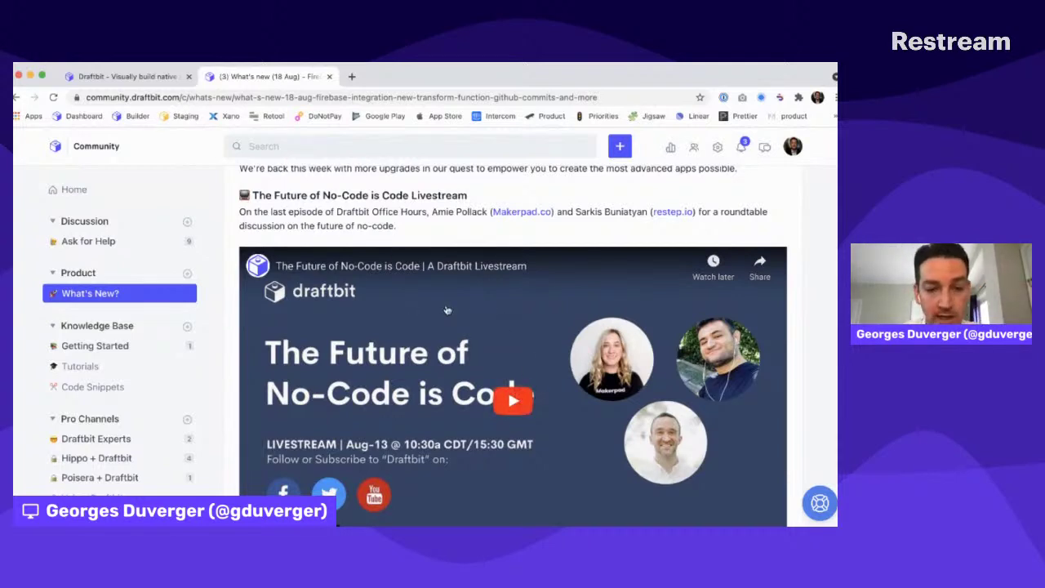
pyautogui.scroll(-5, 446, 309)
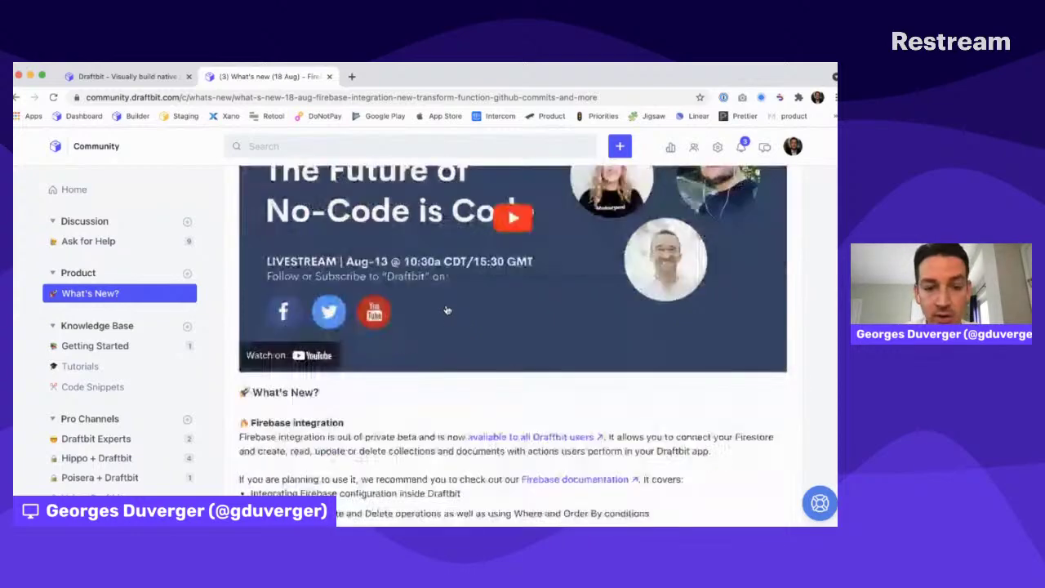
# Read the AddBearerPrefix and Commit to GitHub sections, then go to the Draftbit dashboard bookmark
pyautogui.scroll(-1, 447, 310)
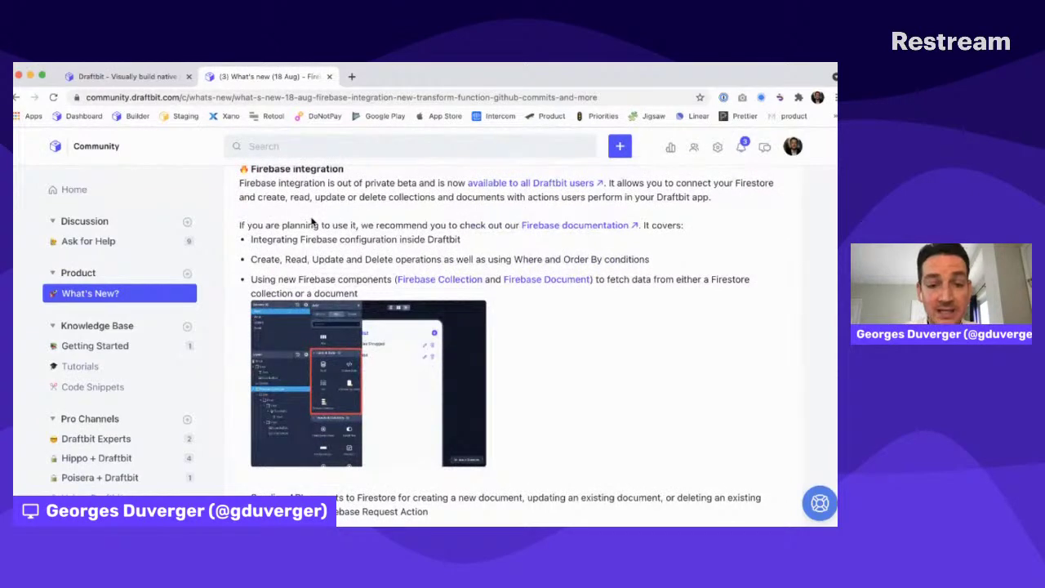
pyautogui.press('super+Tab')
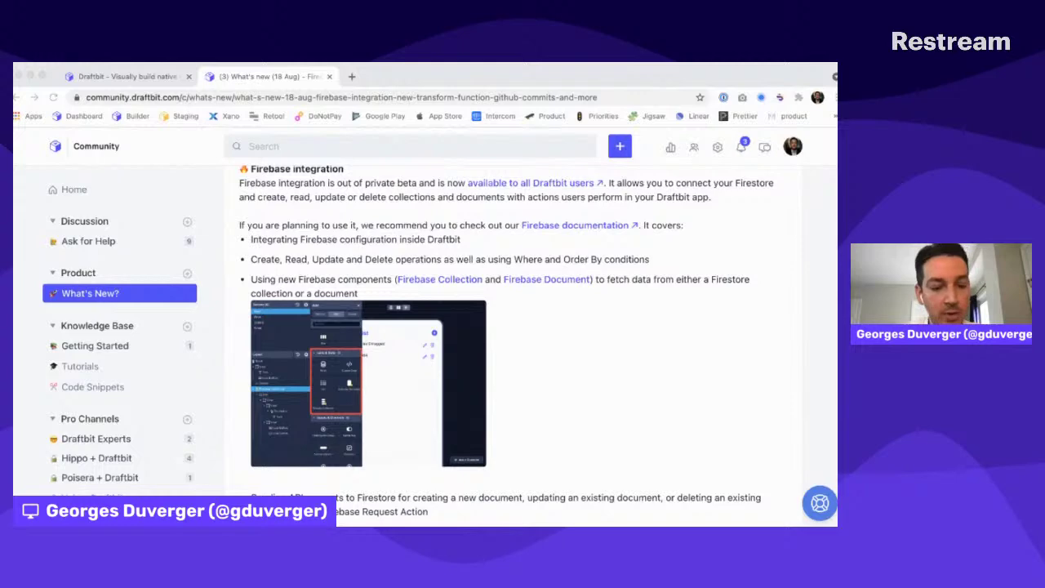
pyautogui.click(709, 223)
pyautogui.scroll(-5, 618, 305)
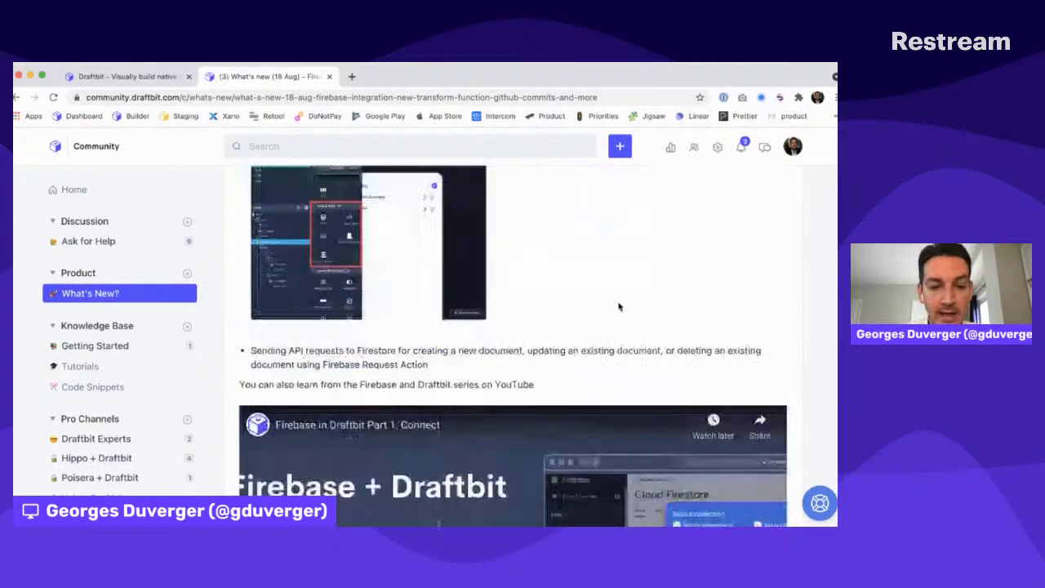
pyautogui.scroll(-11, 618, 305)
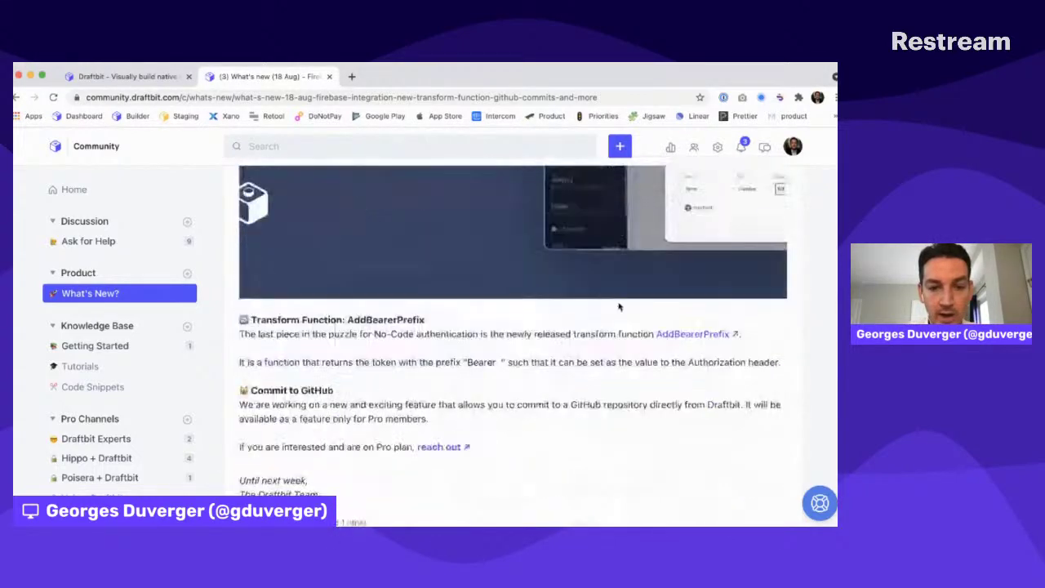
pyautogui.moveTo(290, 242); pyautogui.dragTo(422, 247)
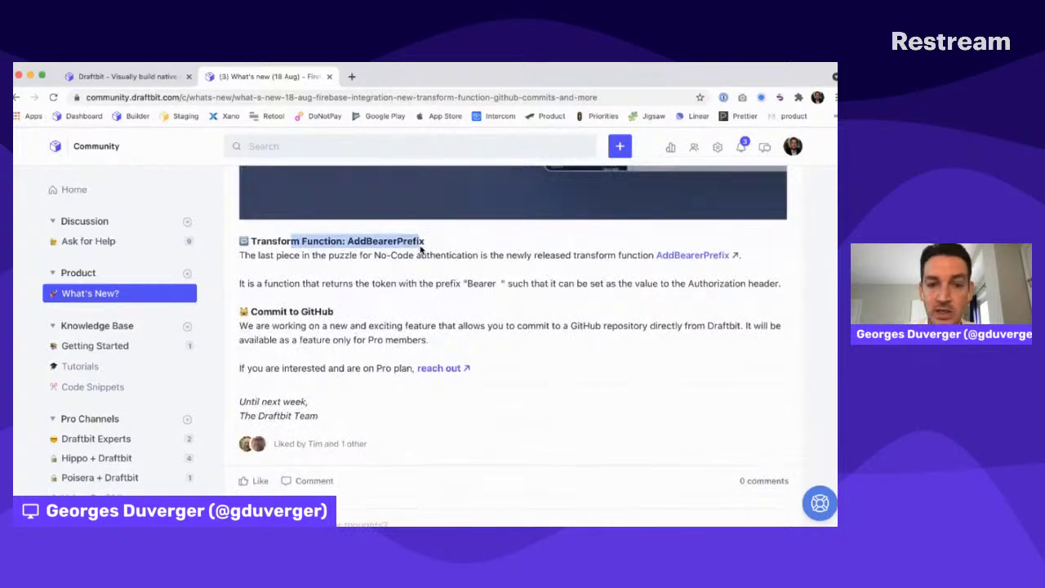
pyautogui.moveTo(262, 314); pyautogui.dragTo(369, 316)
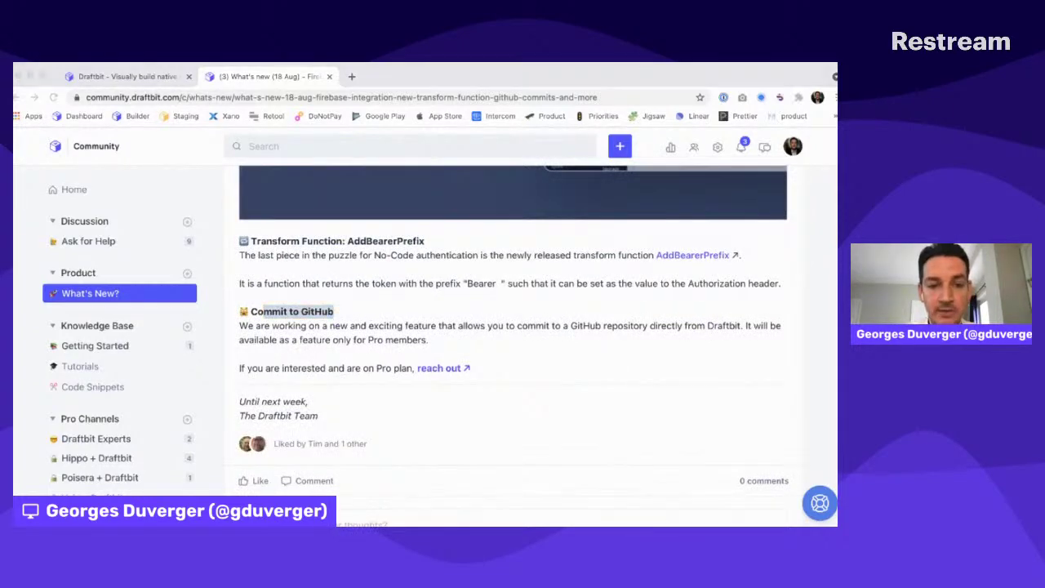
pyautogui.click(289, 99)
pyautogui.click(81, 116)
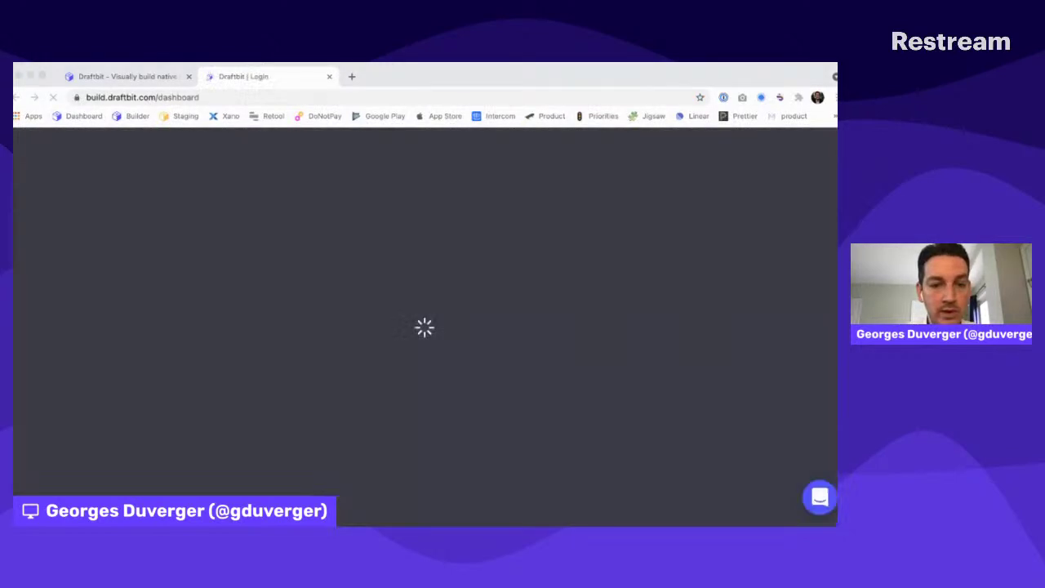
# Select Personal Workspace in the sidebar to show its grid of app projects
pyautogui.press('super+Tab')
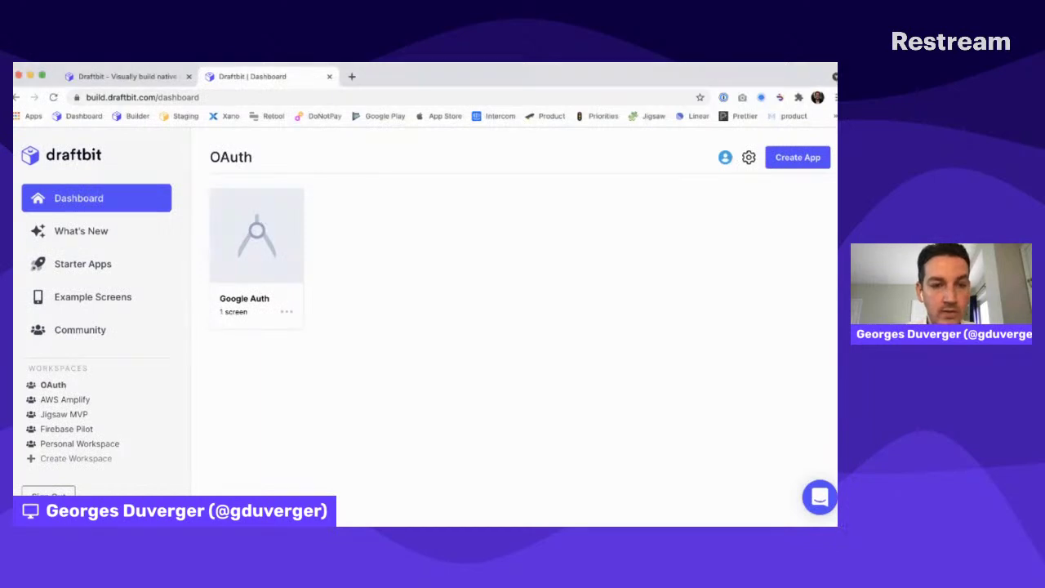
pyautogui.click(86, 443)
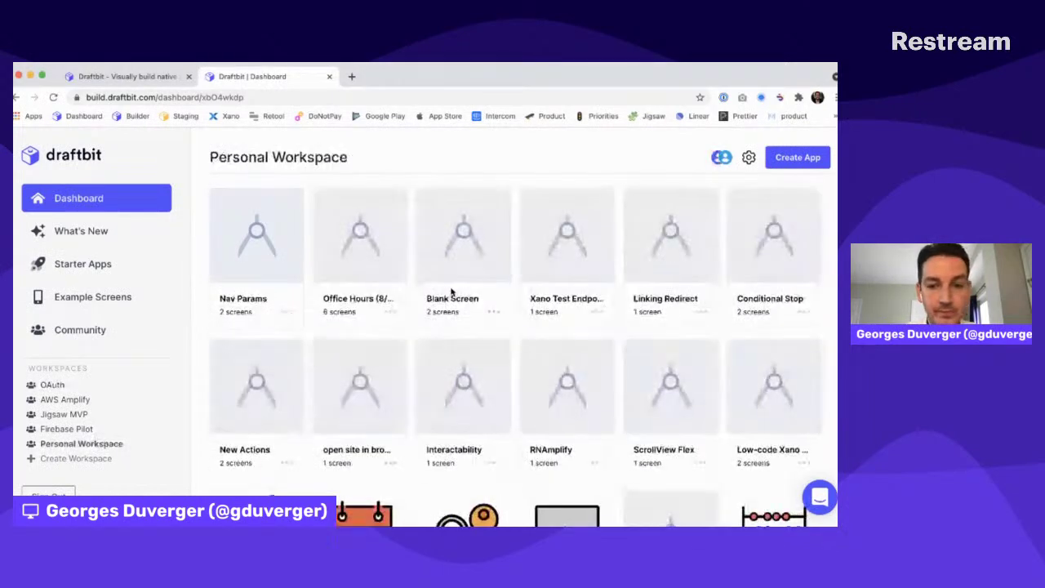
pyautogui.press('super+Tab')
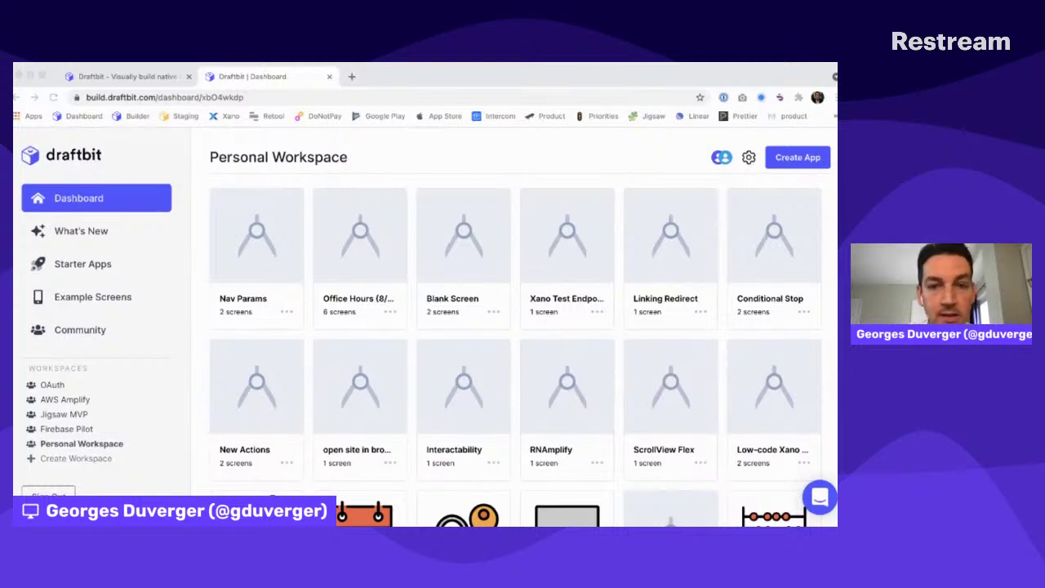
# Create a new app named 'Pumpkin Beer', fixing the misspelled name before continuing
pyautogui.click(451, 269)
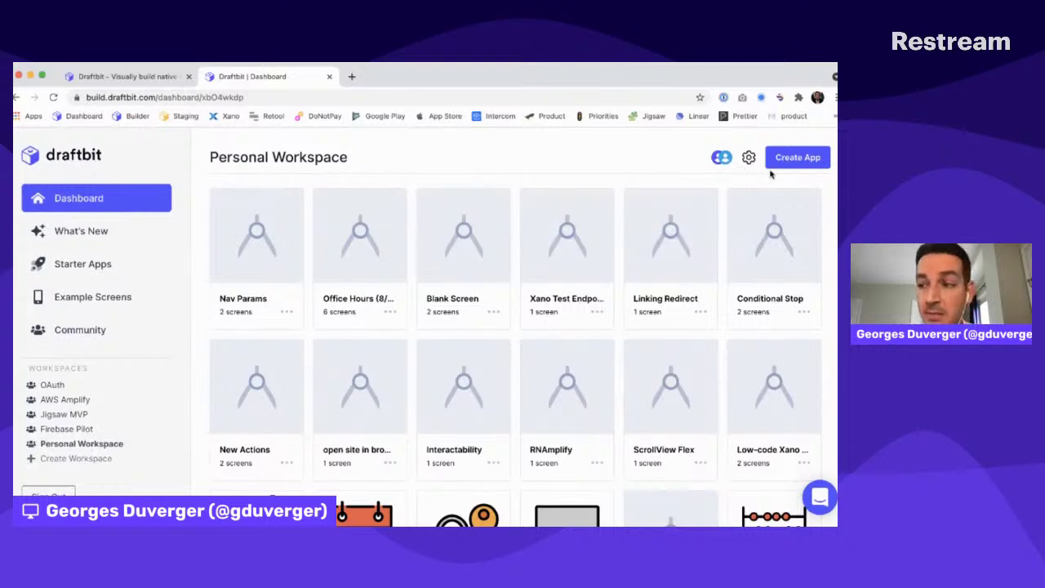
pyautogui.click(792, 159)
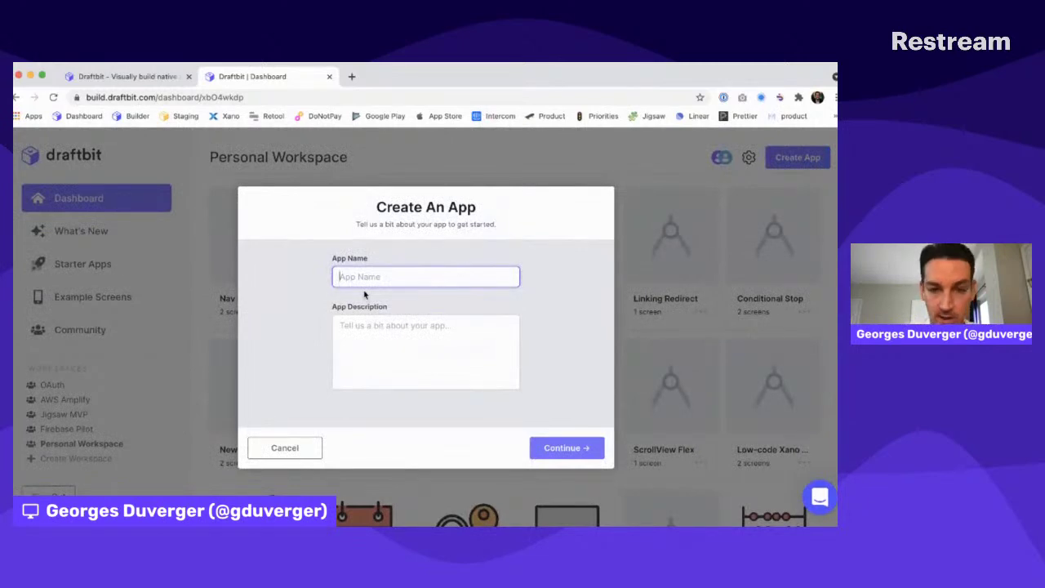
pyautogui.write('Pumkin Beer')
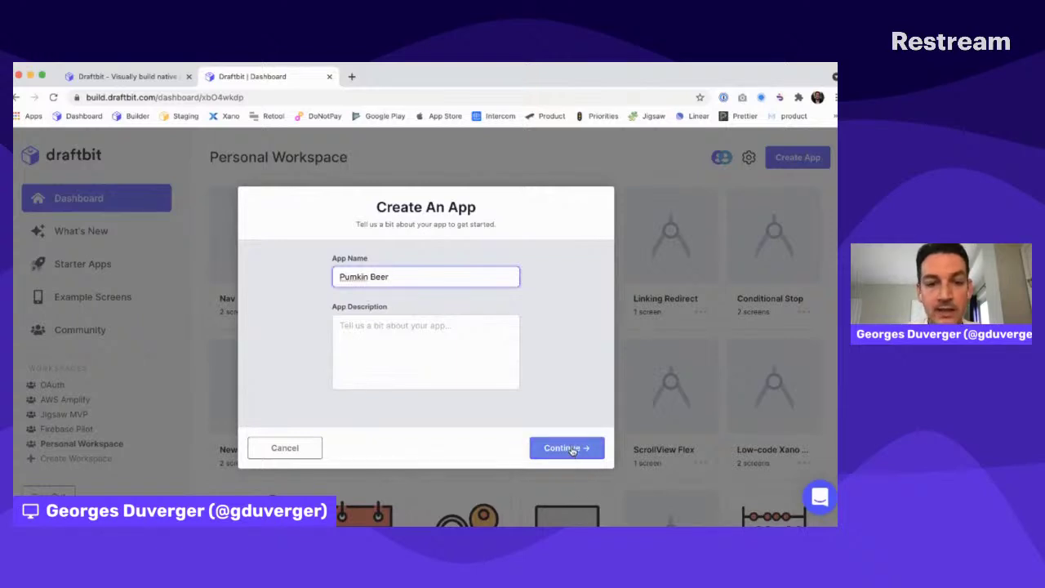
pyautogui.click(356, 276)
pyautogui.write('p')
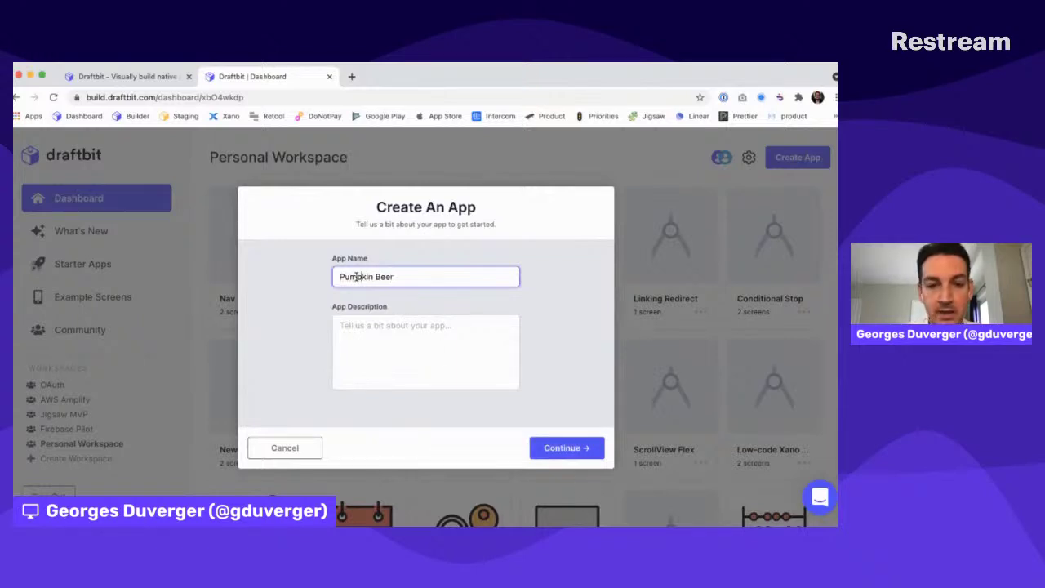
pyautogui.click(569, 451)
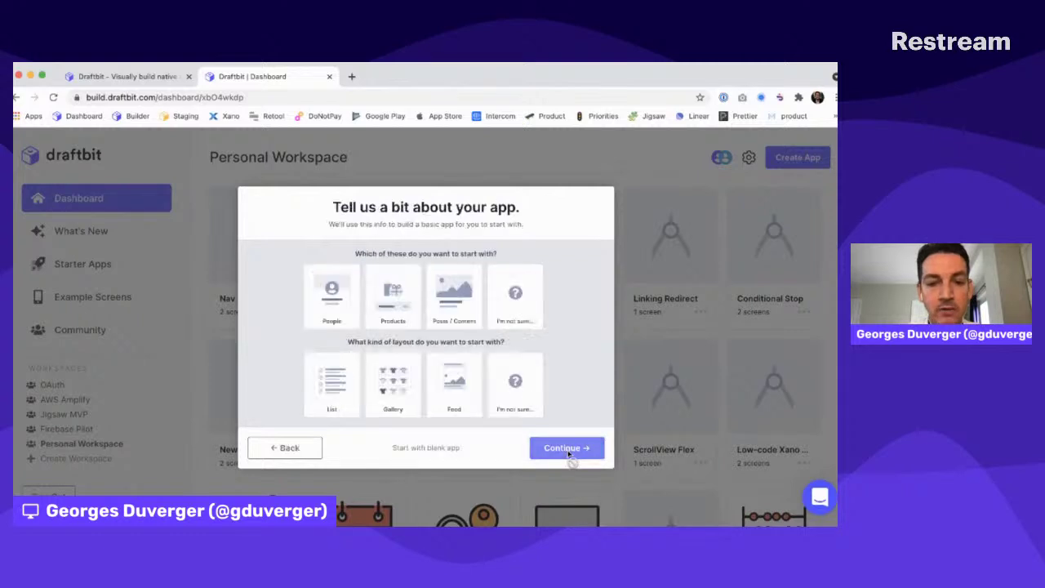
# Start Pumpkin Beer from a blank app, open it for building, and start a new tab
pyautogui.click(427, 449)
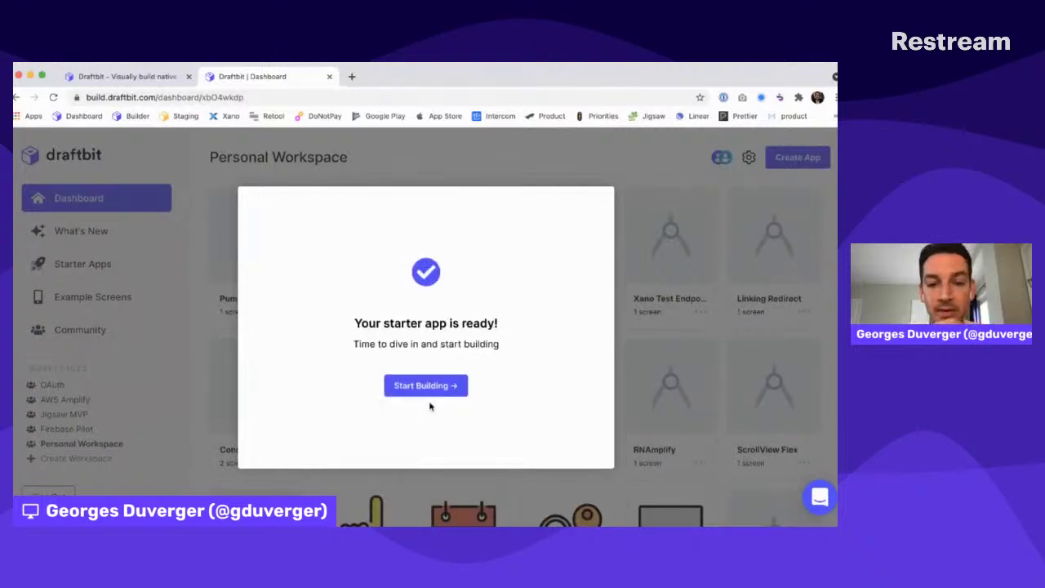
pyautogui.click(431, 395)
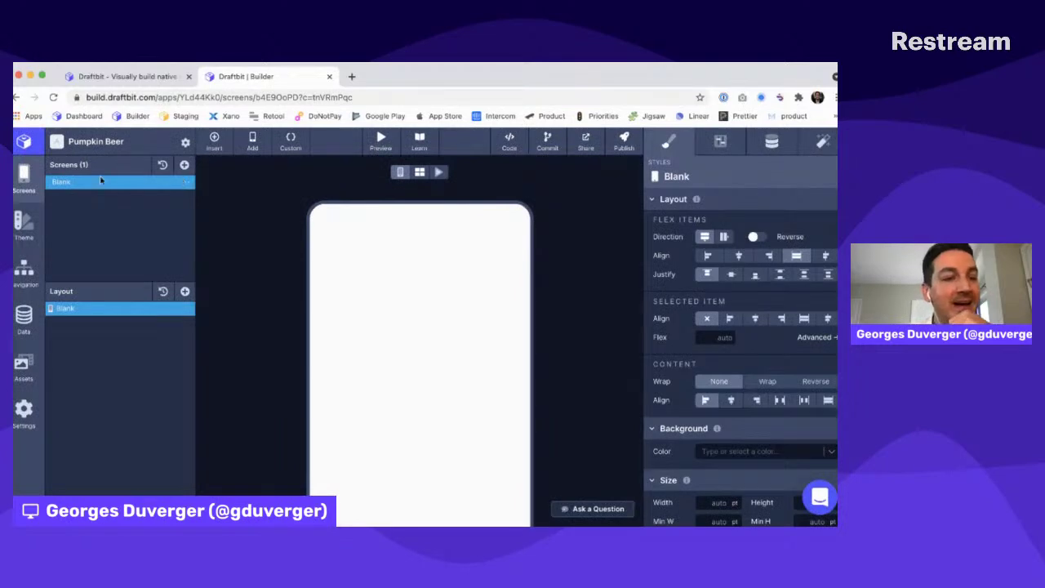
pyautogui.click(353, 76)
# Load firebase.google.com and go to the Firebase console
pyautogui.write('firebase.google.com')
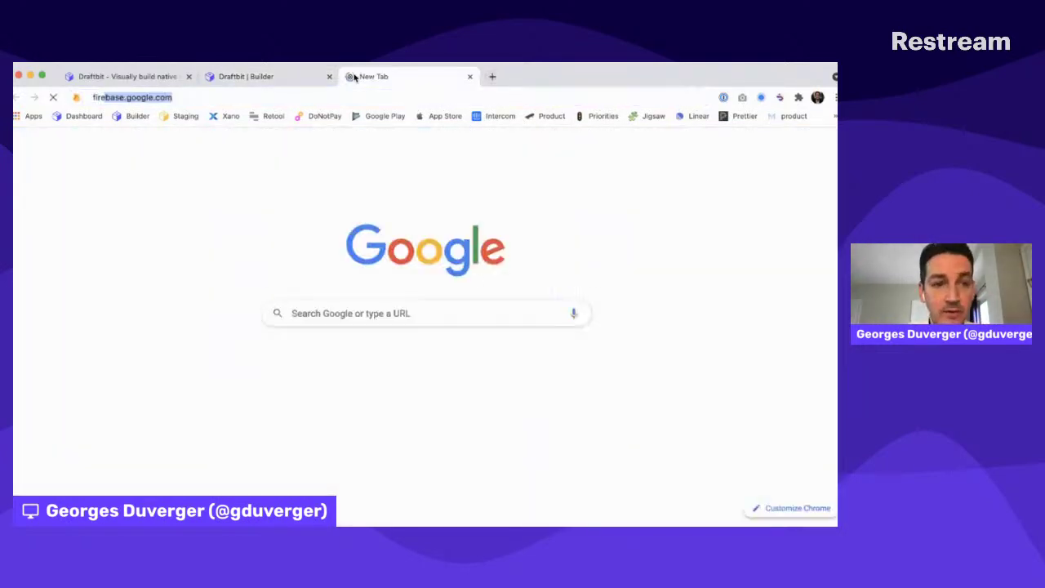
pyautogui.press('Return')
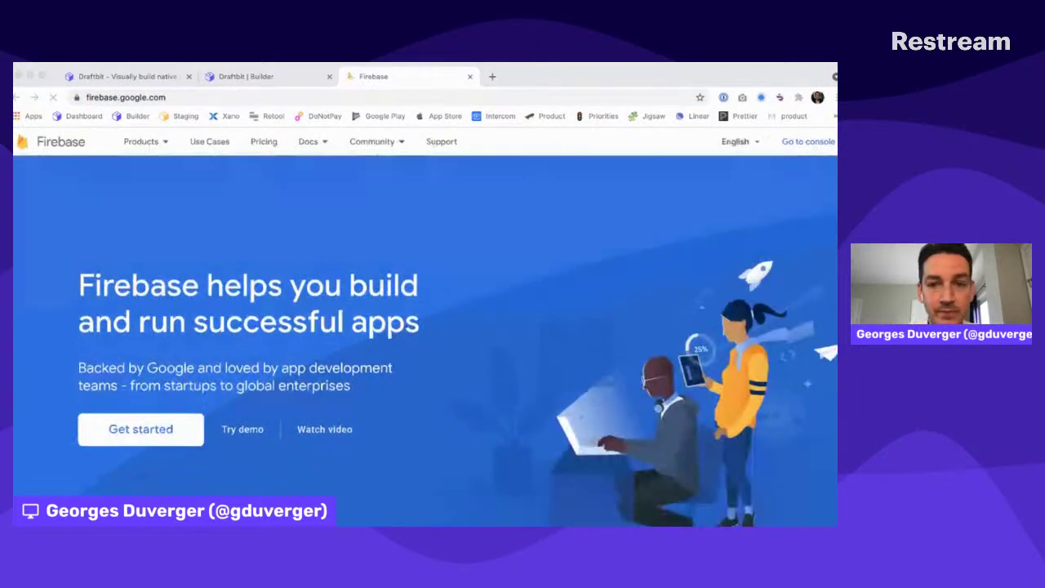
pyautogui.click(753, 142)
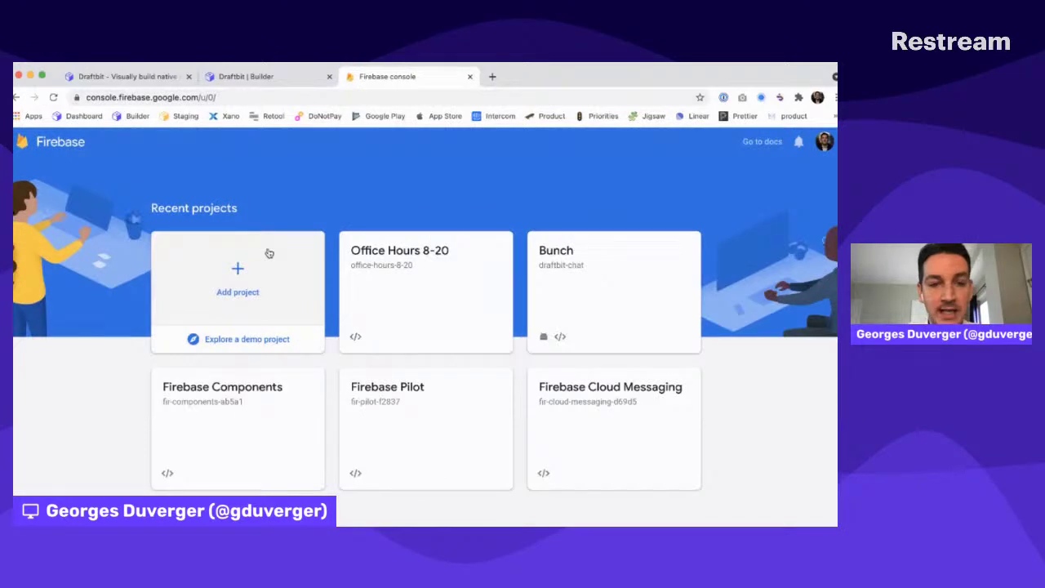
# Create a Firebase project named 'Pumpkin Beer' with Google Analytics disabled
pyautogui.click(239, 270)
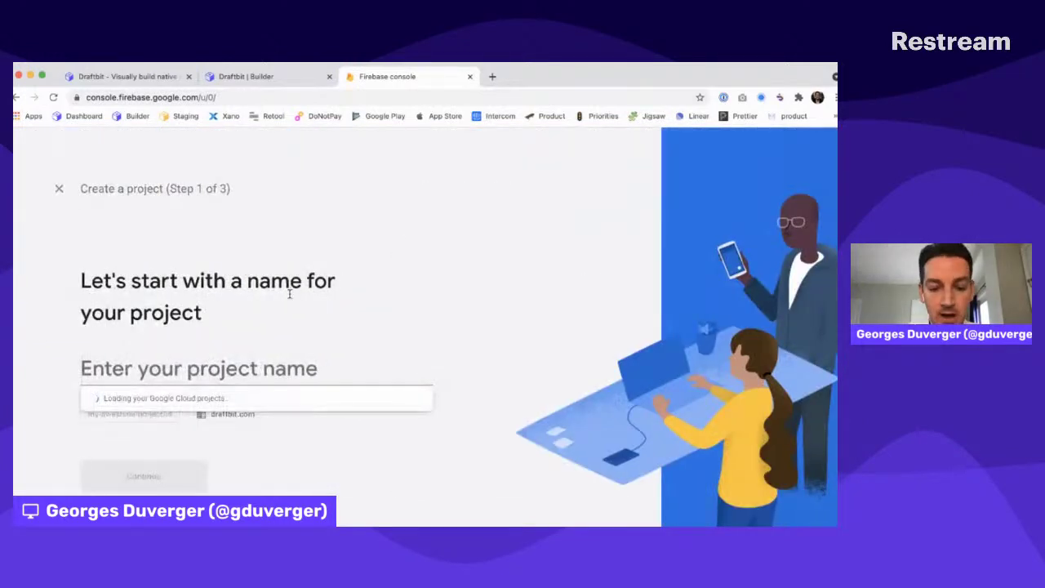
pyautogui.write('Fir')
pyautogui.press('super+a')
pyautogui.write('Pu')
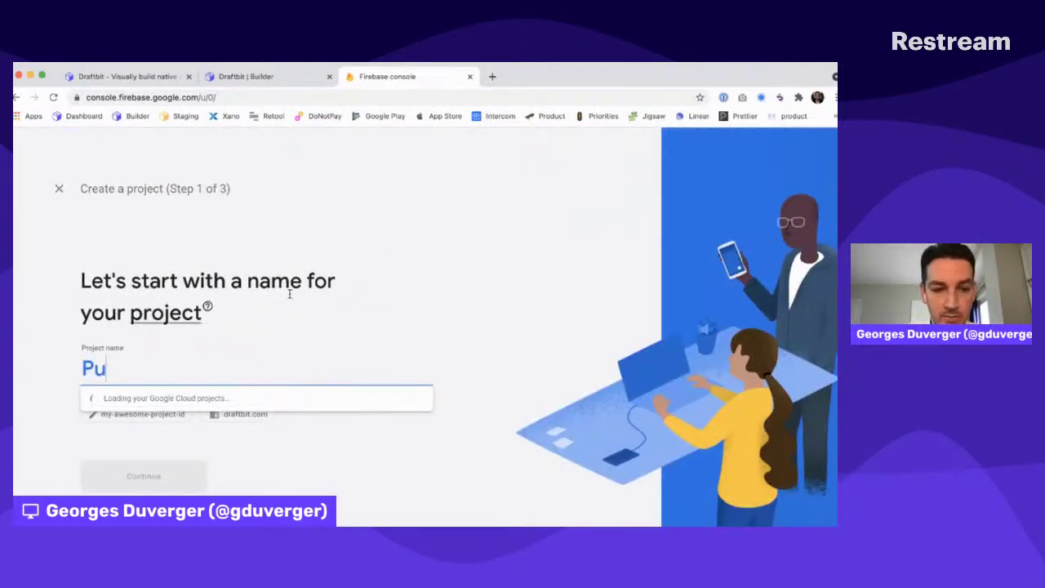
pyautogui.write('mpkin Beer')
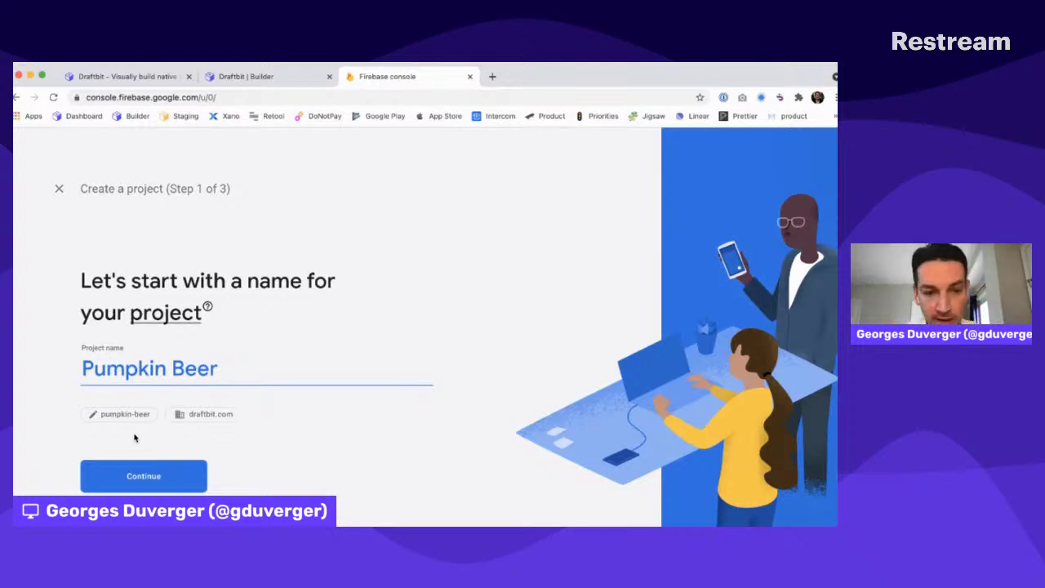
pyautogui.click(137, 480)
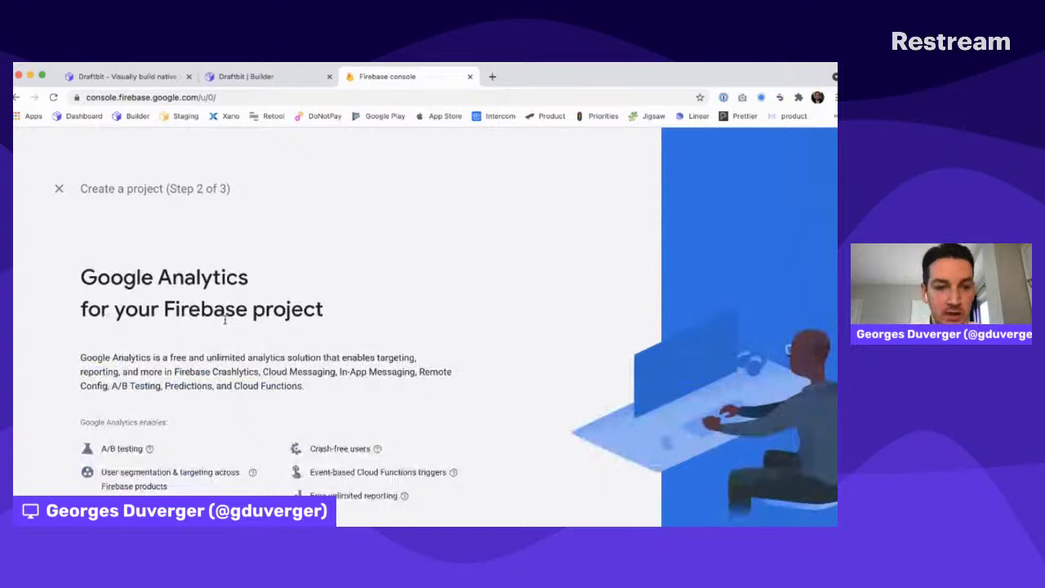
pyautogui.click(259, 418)
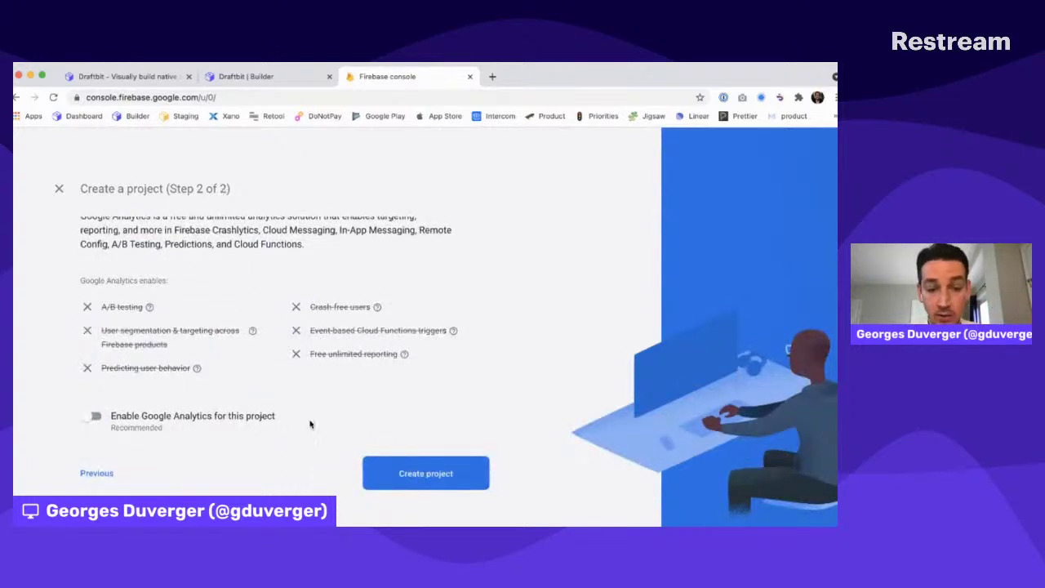
pyautogui.click(432, 480)
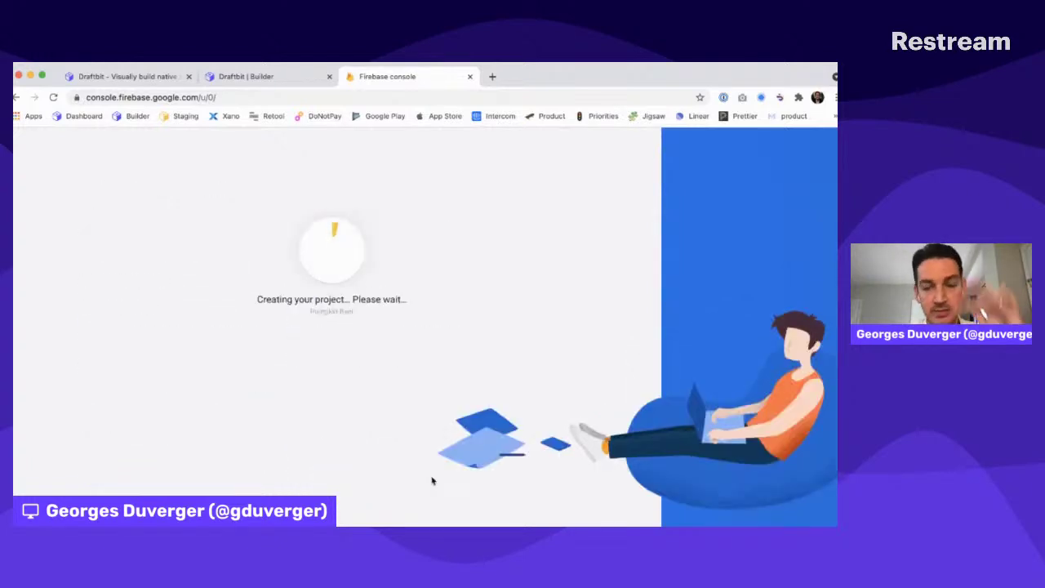
# Load docs.draftbit.com in a new tab and navigate Integrations to the Firebase page
pyautogui.click(492, 76)
pyautogui.write('docs.draftbit.com')
pyautogui.press('Return')
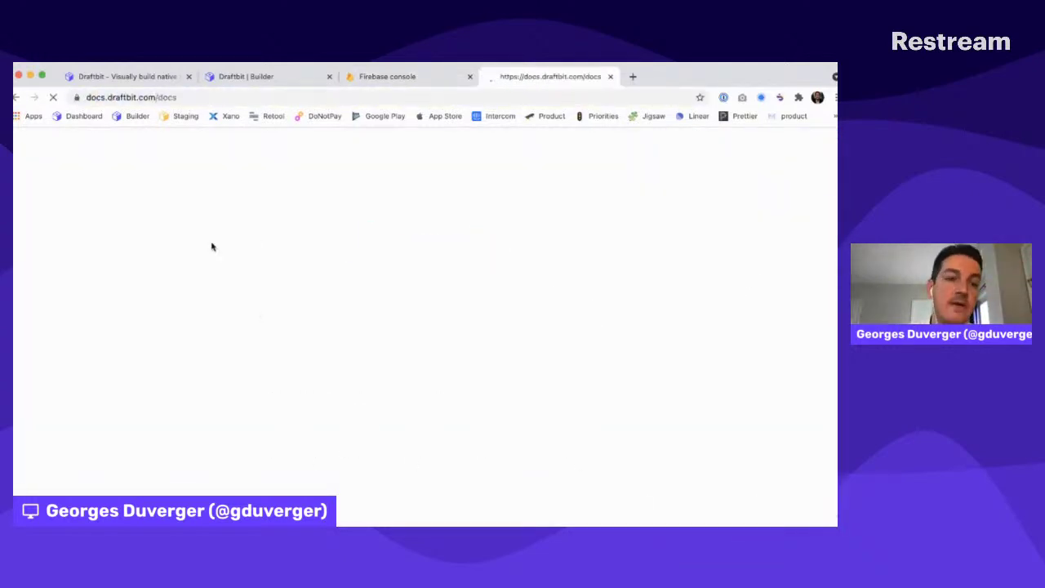
pyautogui.scroll(-10, 53, 408)
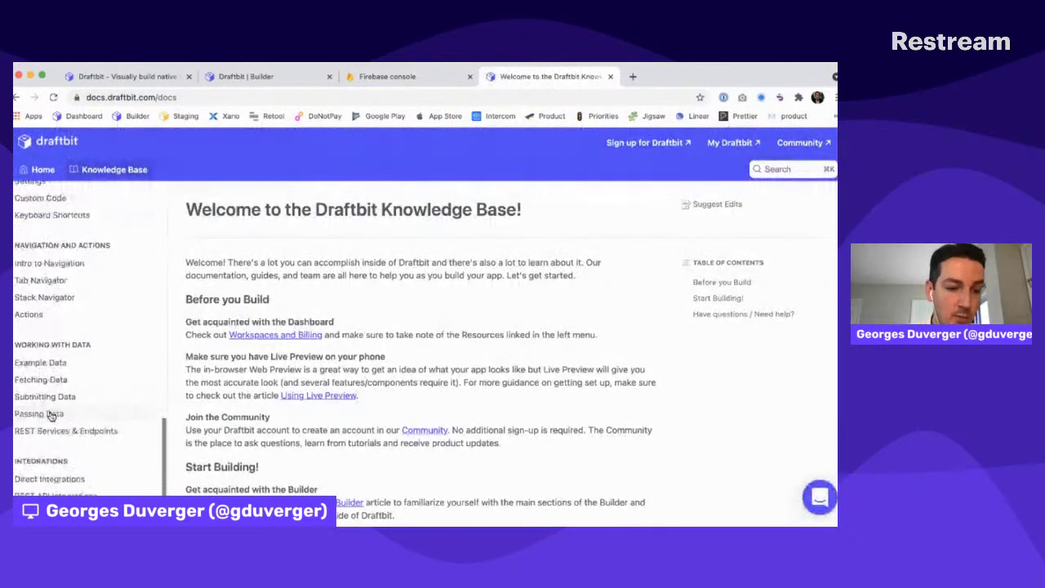
pyautogui.click(45, 494)
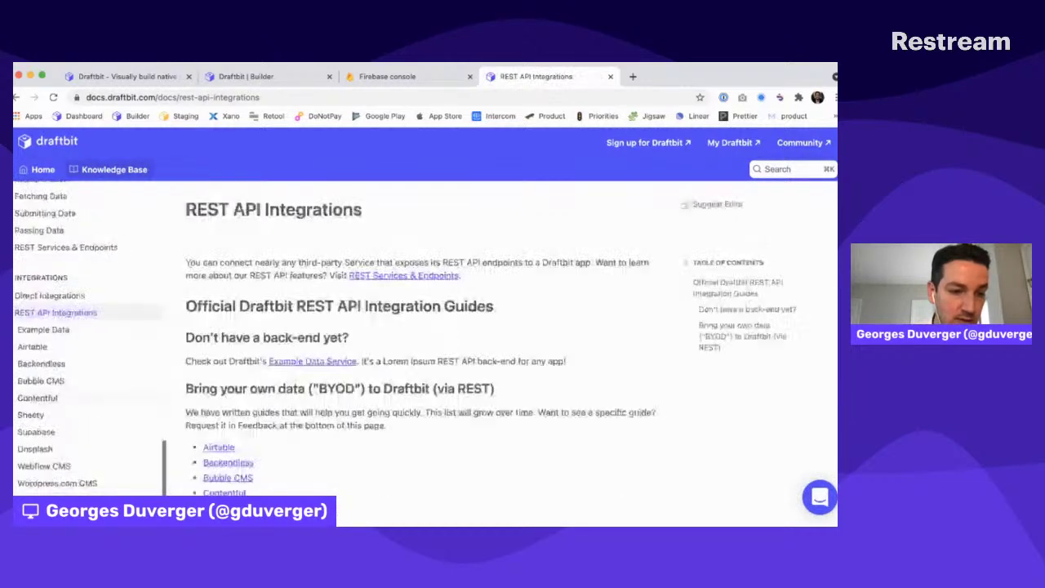
pyautogui.click(49, 296)
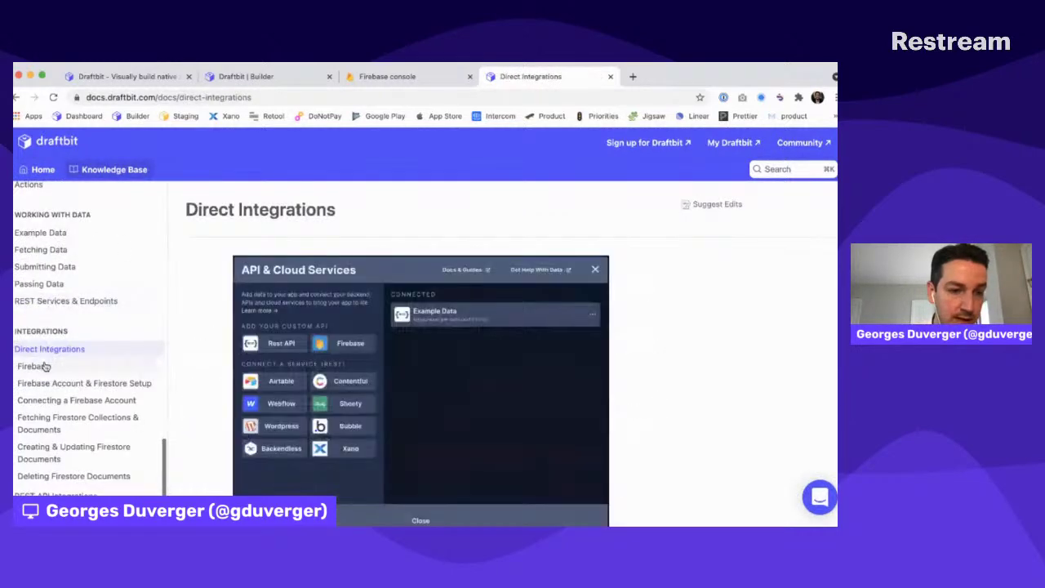
pyautogui.click(45, 367)
# Read the Connecting a Firebase Account guide, then close the docs tab
pyautogui.scroll(-2, 475, 312)
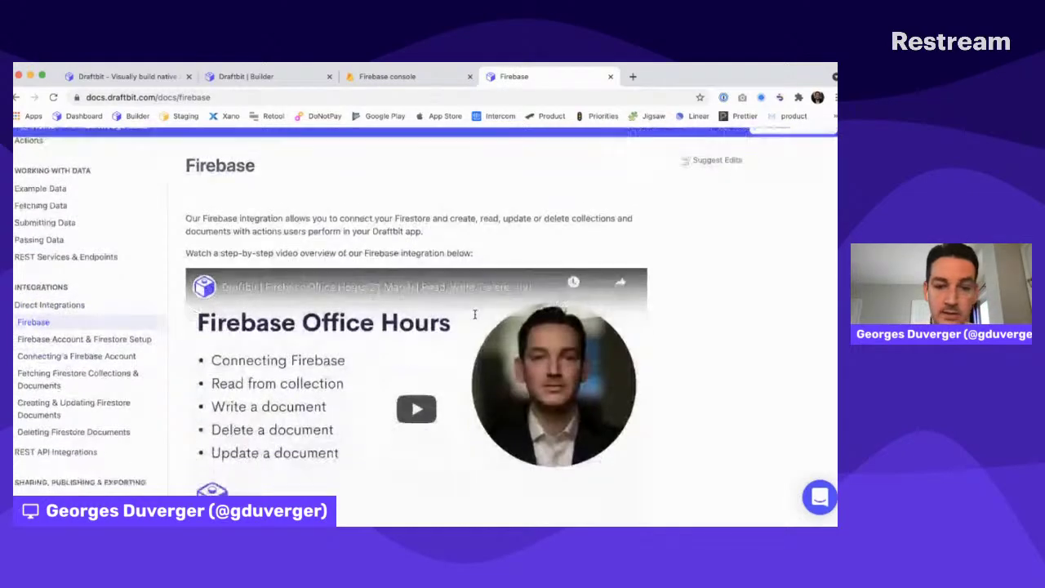
pyautogui.scroll(-5, 474, 314)
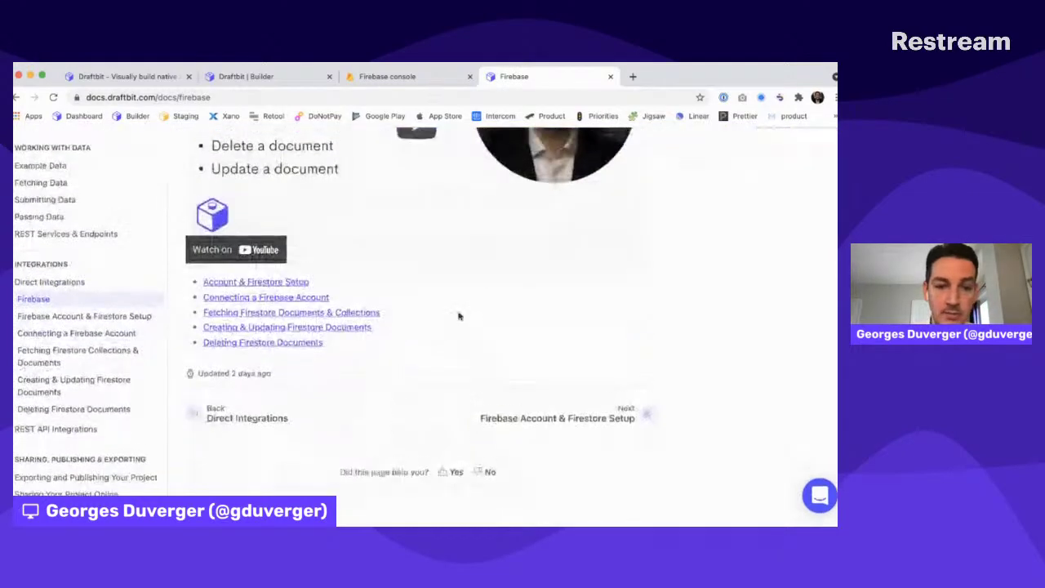
pyautogui.click(258, 304)
pyautogui.scroll(-10, 269, 326)
pyautogui.scroll(-15, 300, 349)
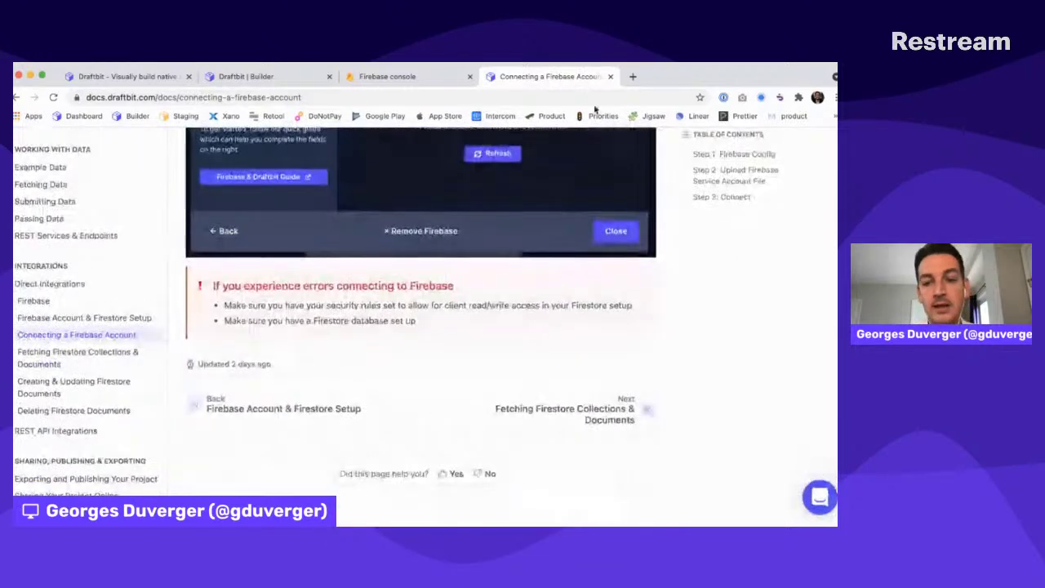
pyautogui.press('Home')
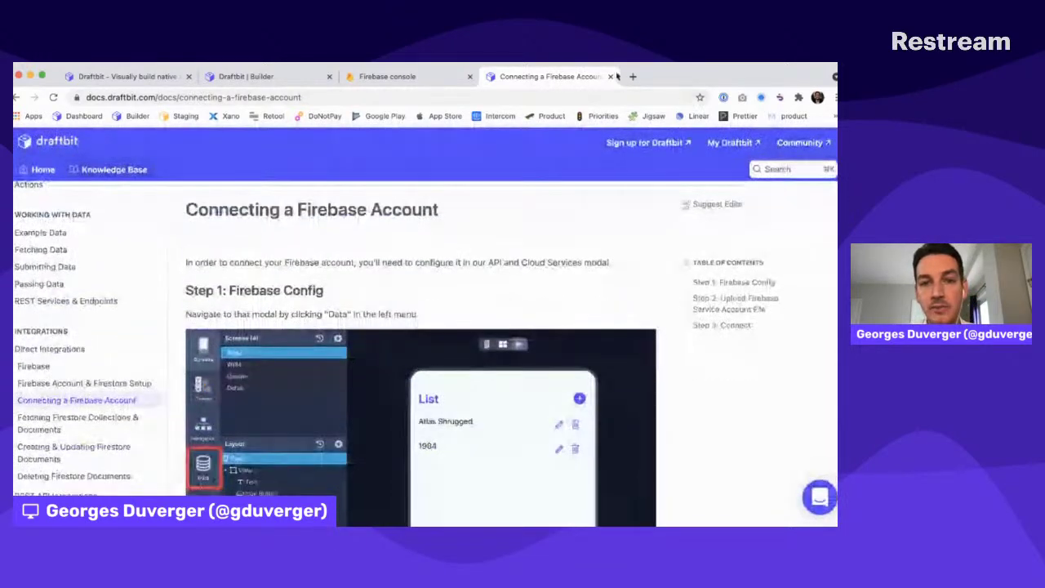
pyautogui.click(610, 76)
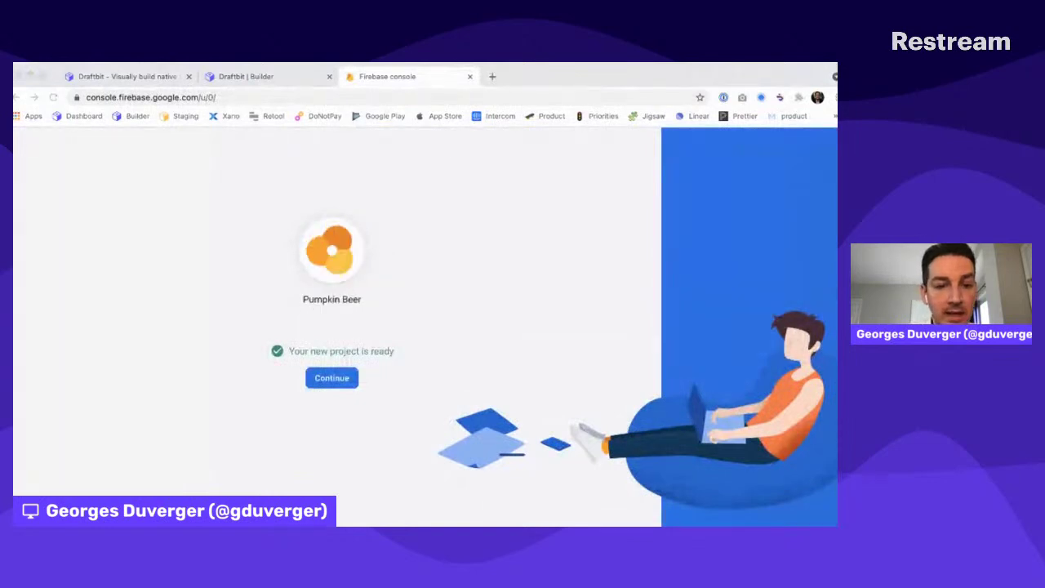
# Enter the Pumpkin Beer project overview, then return to Draftbit's builder and its Custom Code dialog
pyautogui.click(331, 378)
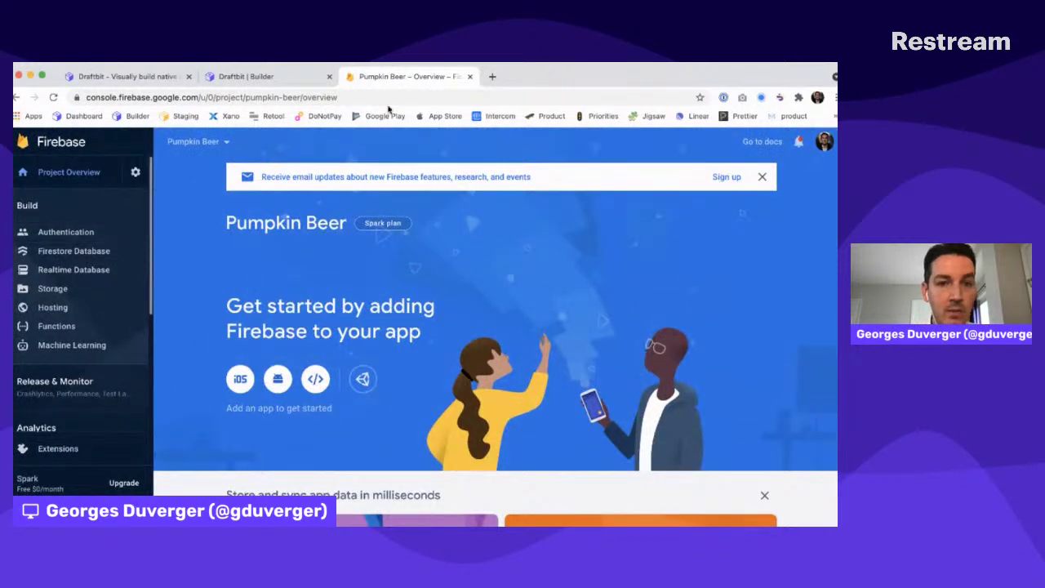
pyautogui.click(245, 76)
pyautogui.click(292, 141)
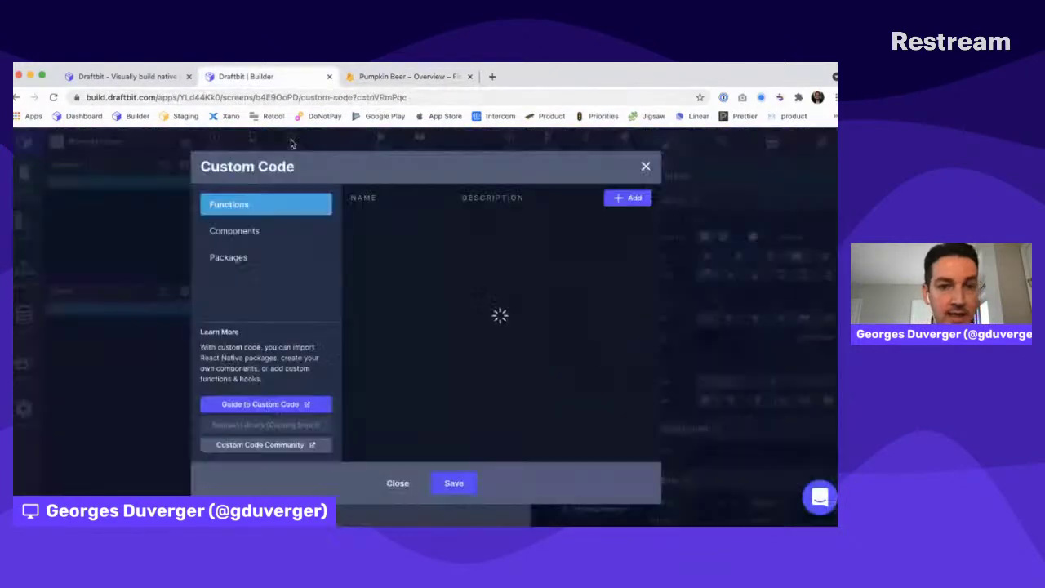
# Close Custom Code, start adding a Firebase connection, and select its placeholder config lines
pyautogui.click(646, 166)
pyautogui.click(30, 319)
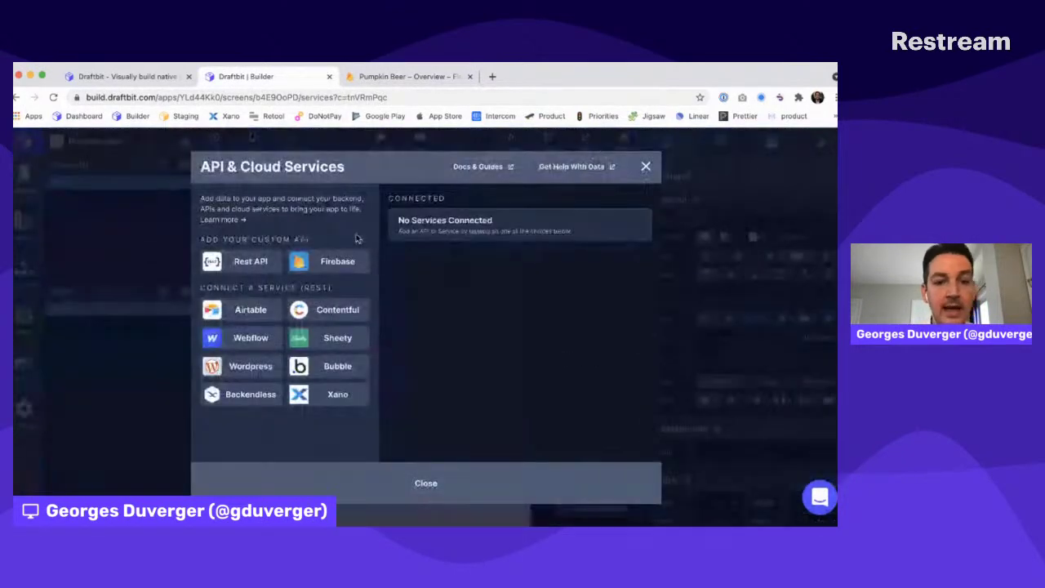
pyautogui.click(331, 261)
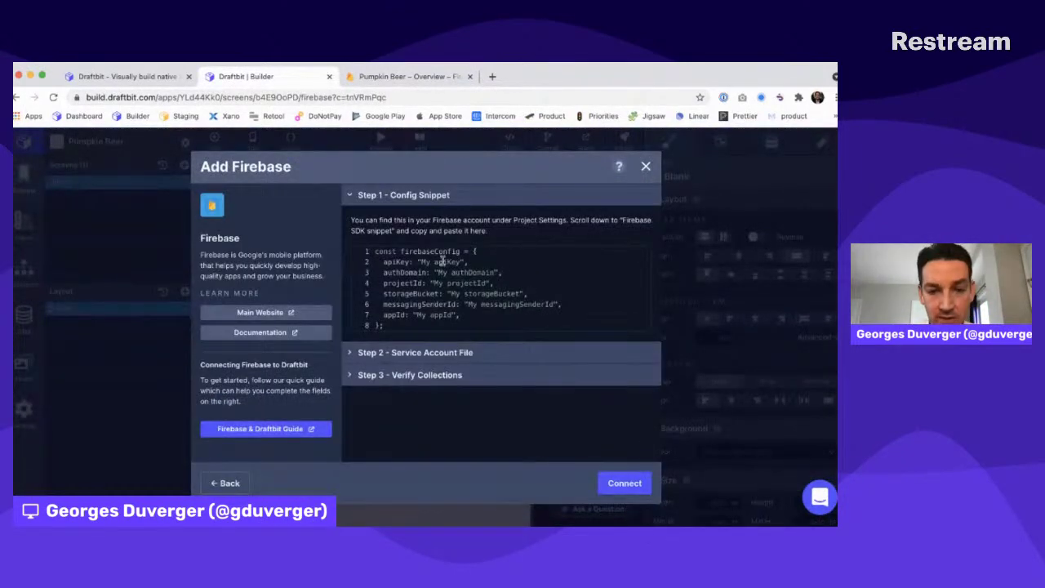
pyautogui.moveTo(443, 262); pyautogui.dragTo(435, 319)
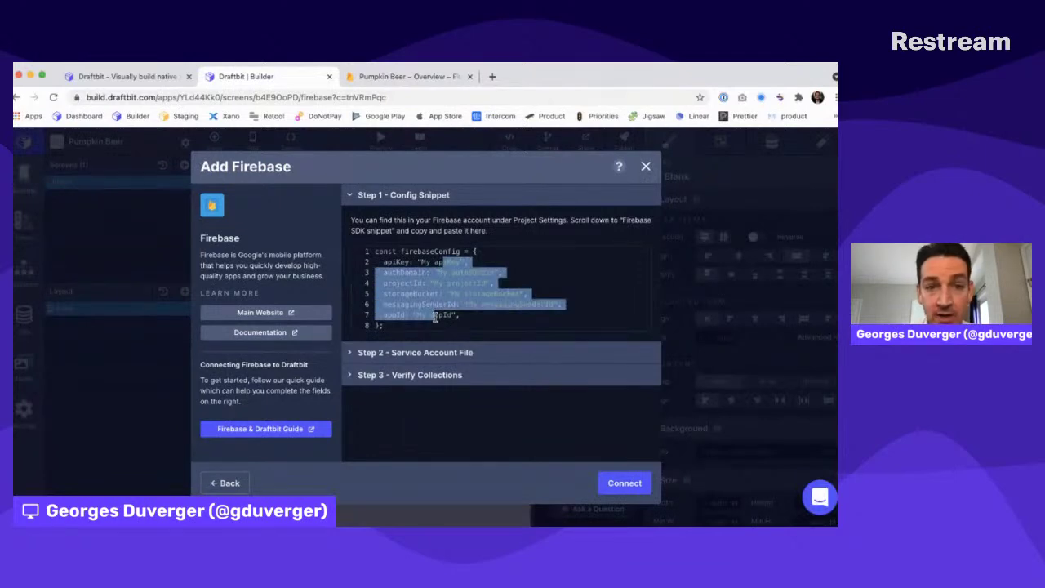
# Go to the Pumpkin Beer project's Project settings in Firebase console
pyautogui.click(405, 76)
pyautogui.click(136, 172)
pyautogui.click(184, 178)
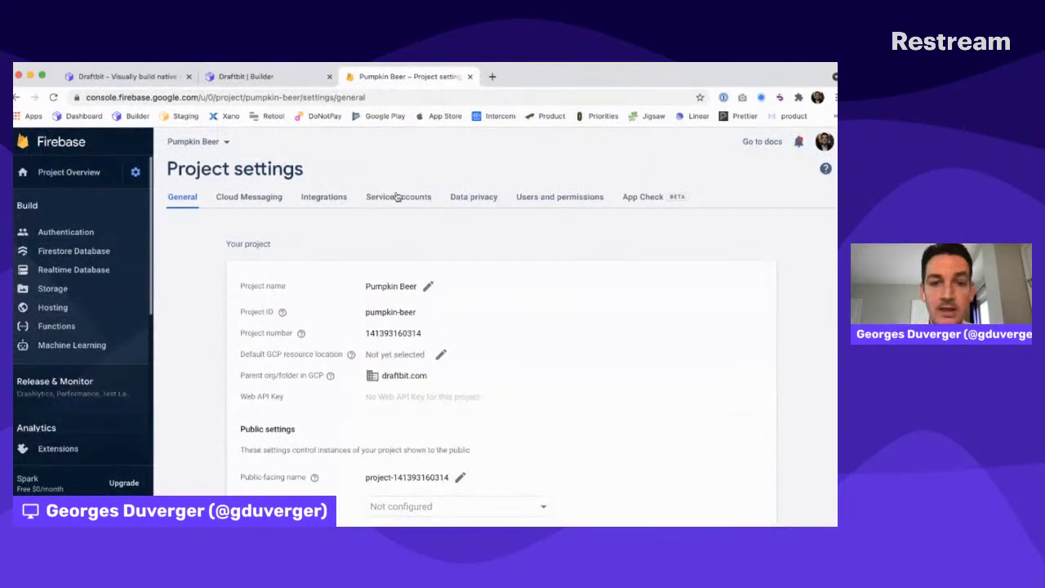
# Register a web app named 'Pumpkin Beer' from the General project settings
pyautogui.click(397, 197)
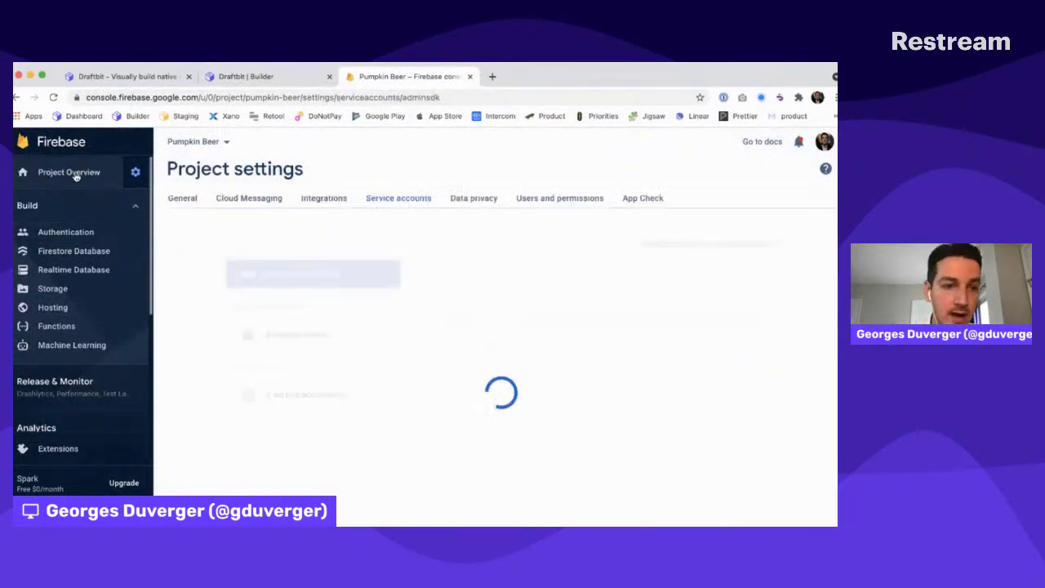
pyautogui.click(136, 172)
pyautogui.click(173, 175)
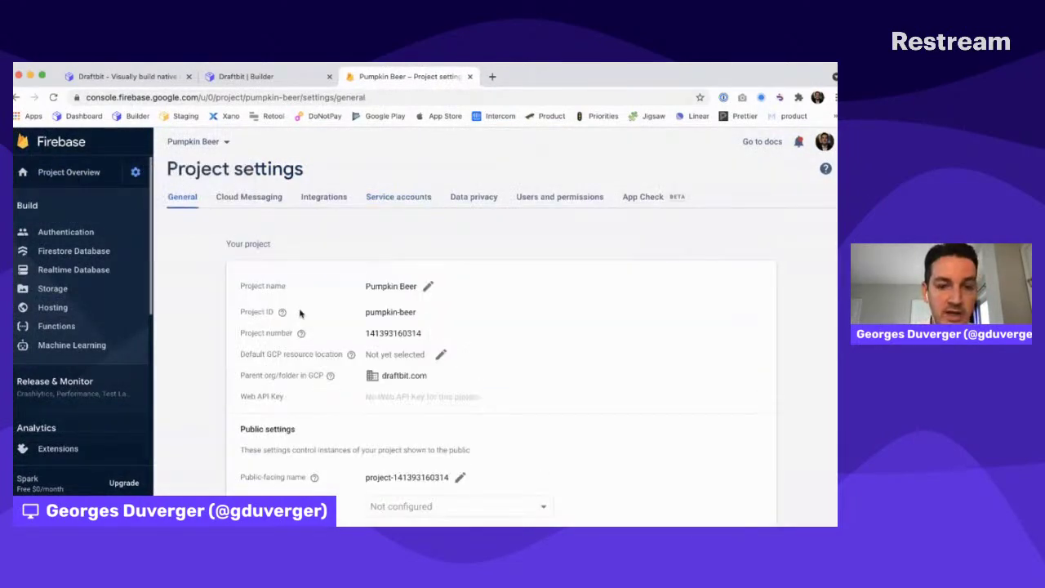
pyautogui.scroll(-4, 300, 312)
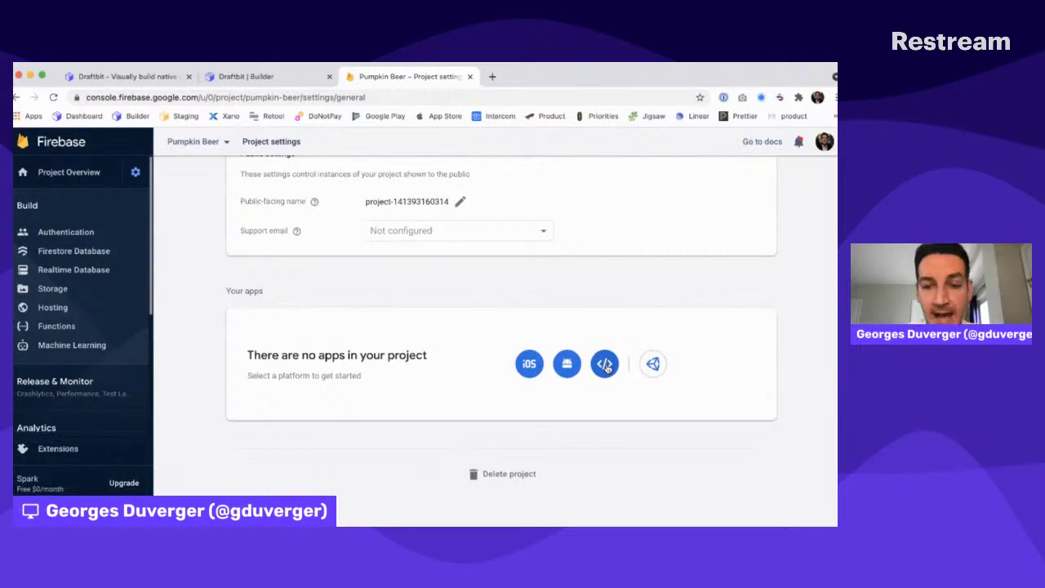
pyautogui.click(605, 365)
pyautogui.click(158, 274)
pyautogui.write('Pumpkin Beer')
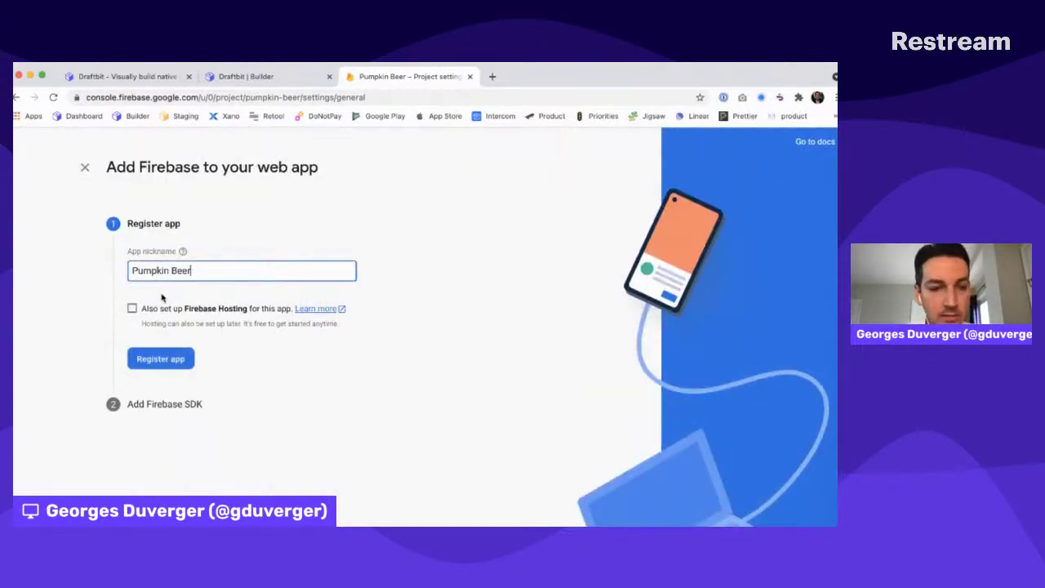
pyautogui.click(158, 359)
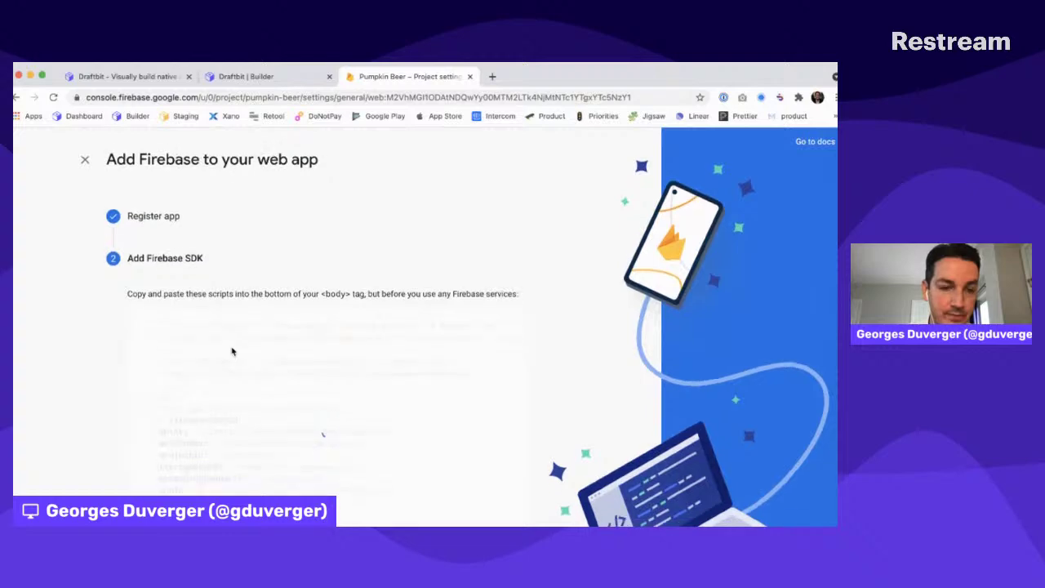
pyautogui.click(175, 503)
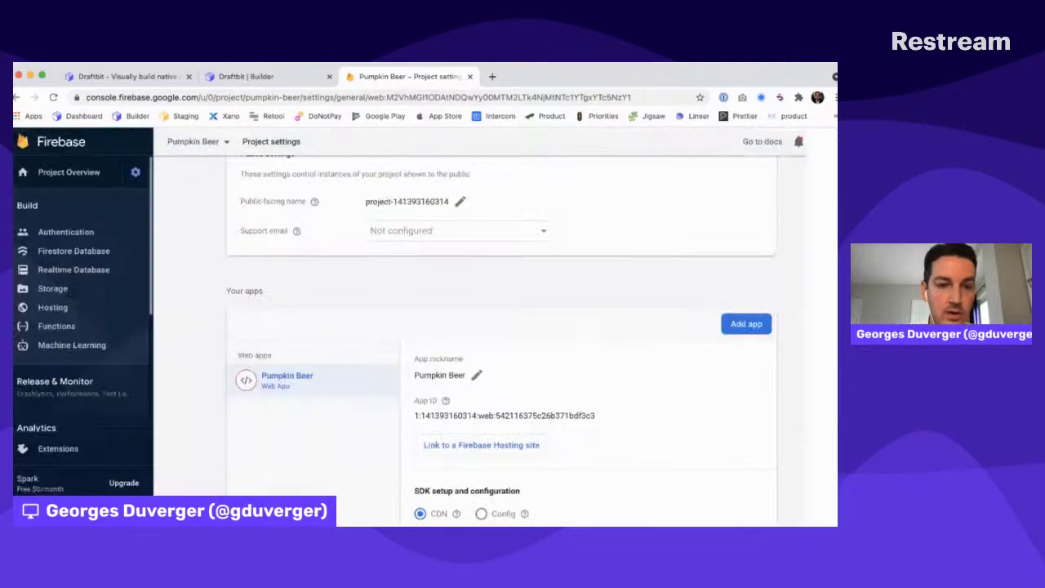
# Copy the web app's firebaseConfig snippet and paste it into Draftbit's Firebase Step 1
pyautogui.scroll(2, 499, 329)
pyautogui.scroll(-5, 500, 331)
pyautogui.scroll(-2, 499, 329)
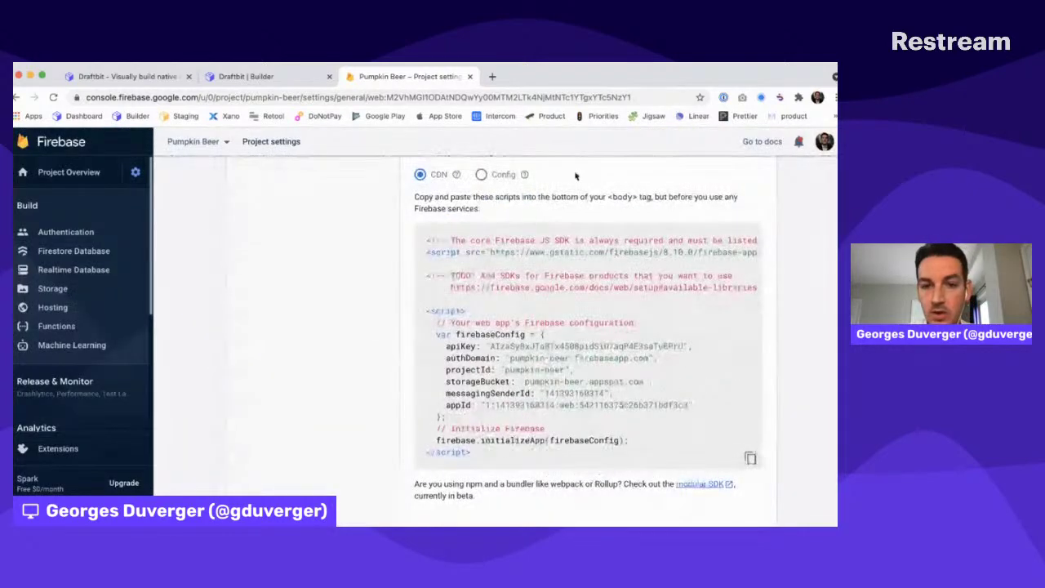
pyautogui.click(495, 174)
pyautogui.click(750, 345)
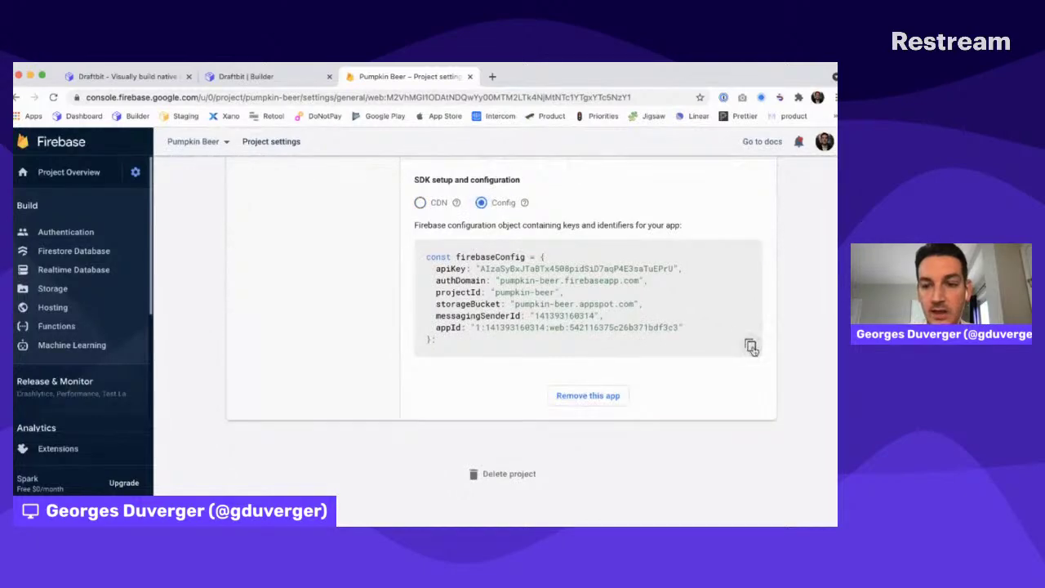
pyautogui.hotkey('ctrl', 'shift', 'Tab')
pyautogui.press('super+v')
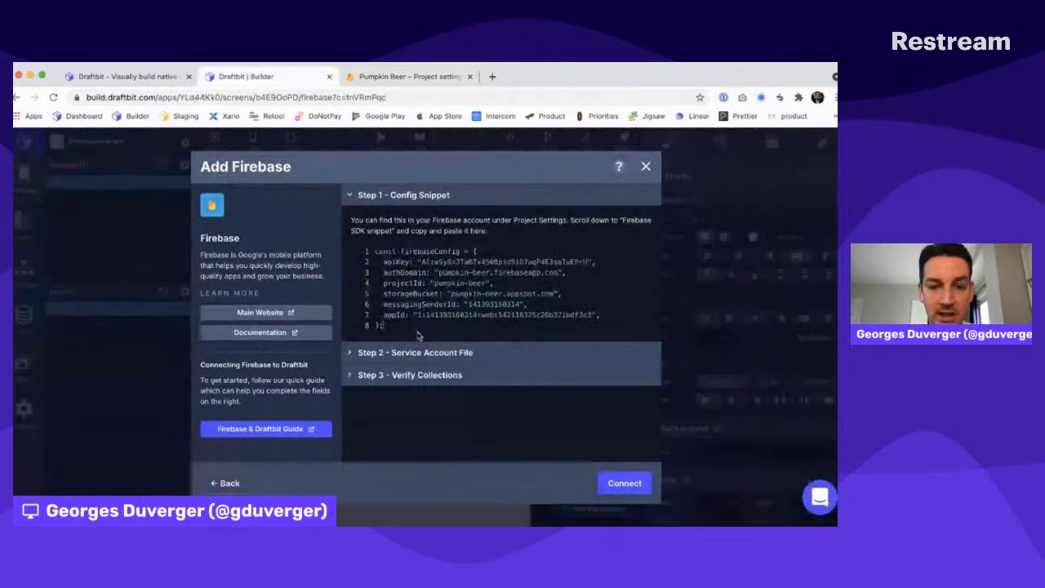
# Expand Draftbit's service account file step and open Firebase's Service accounts settings
pyautogui.click(415, 352)
pyautogui.hotkey('ctrl', 'Tab')
pyautogui.scroll(15, 441, 283)
pyautogui.click(391, 203)
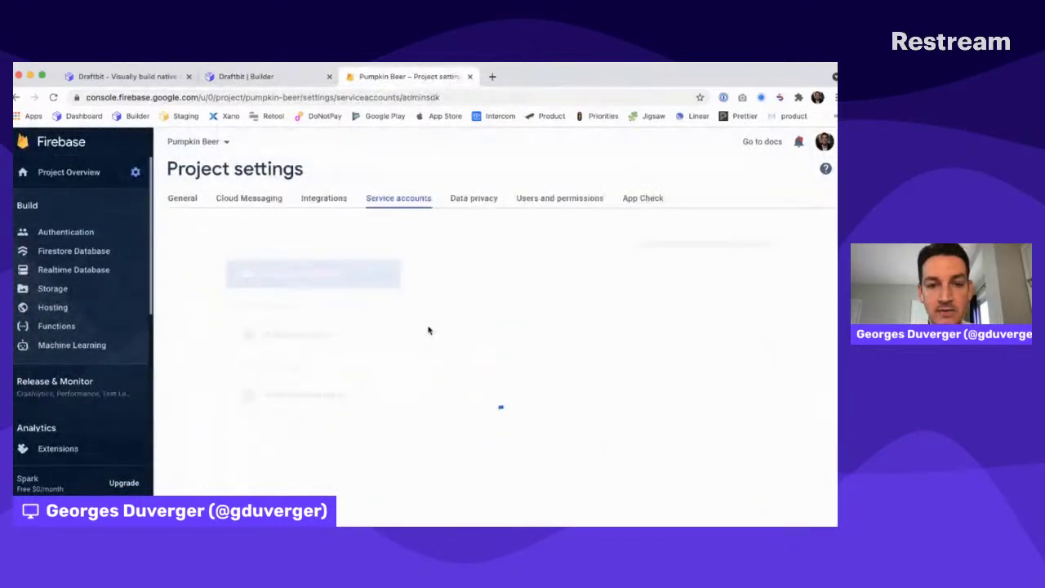
# Generate and download a new private key for the project's admin service account
pyautogui.scroll(-4, 429, 329)
pyautogui.click(470, 233)
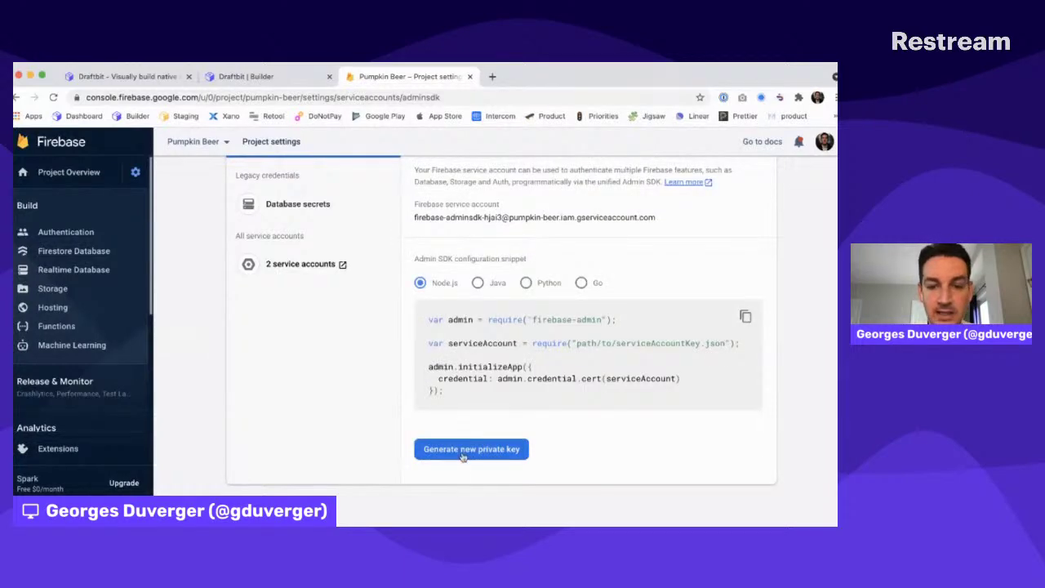
pyautogui.click(462, 451)
pyautogui.click(501, 389)
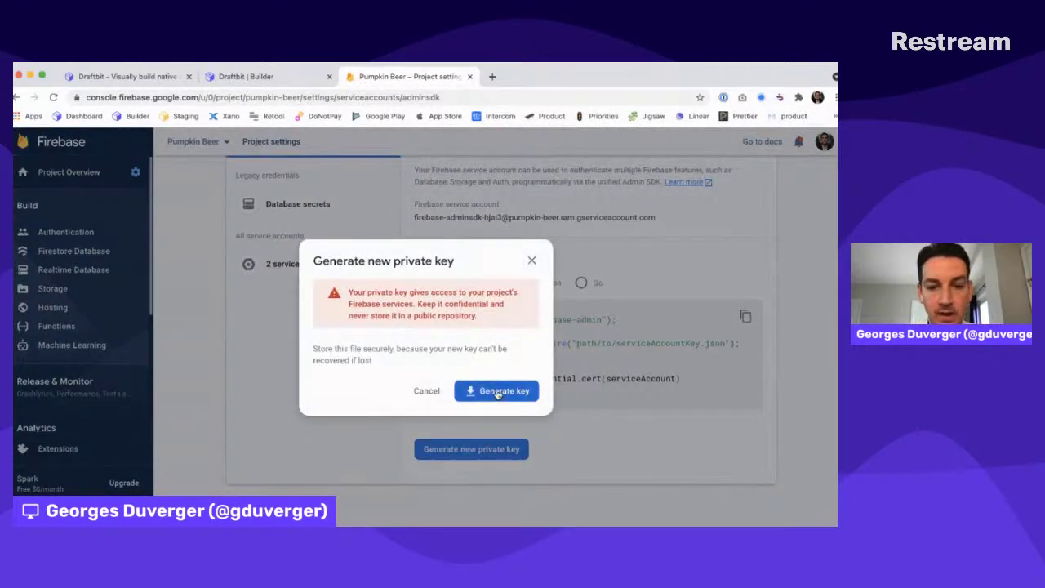
# Upload the downloaded service account file in Draftbit's Add Firebase dialog, checking Firebase project settings
pyautogui.hotkey('ctrl', 'shift', 'Tab')
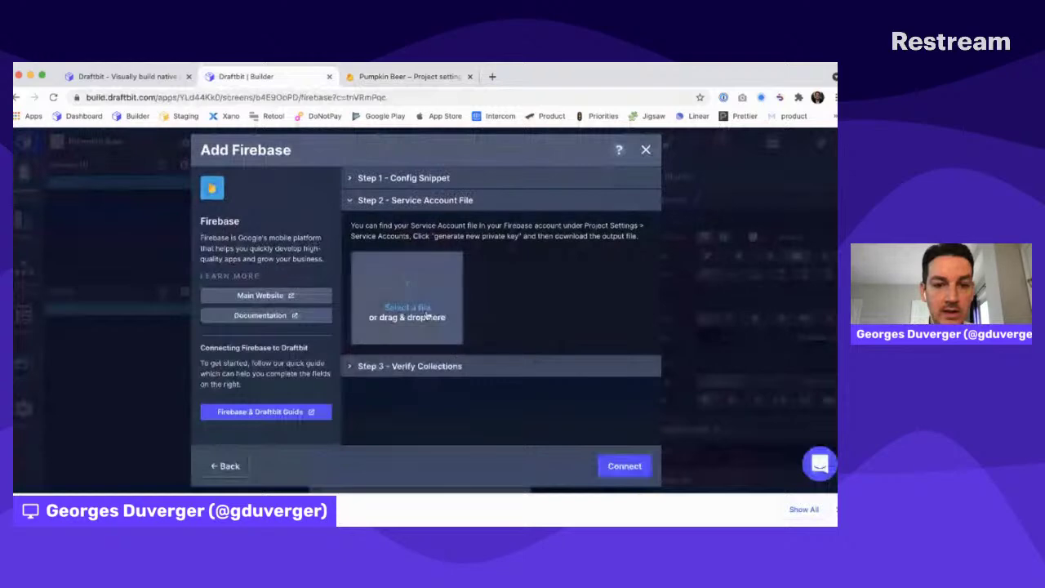
pyautogui.click(412, 310)
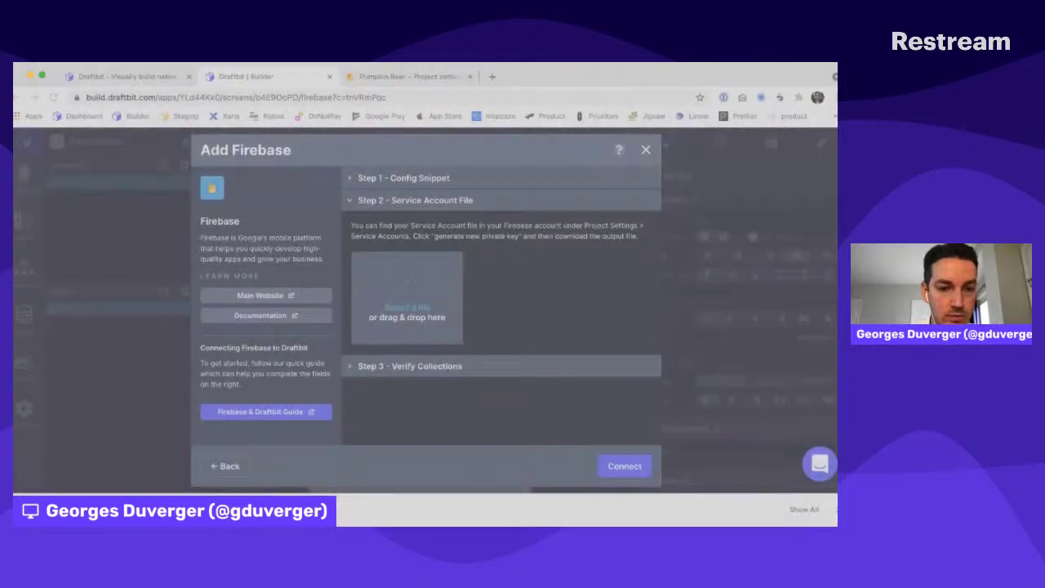
pyautogui.hotkey('ctrl', 'Tab')
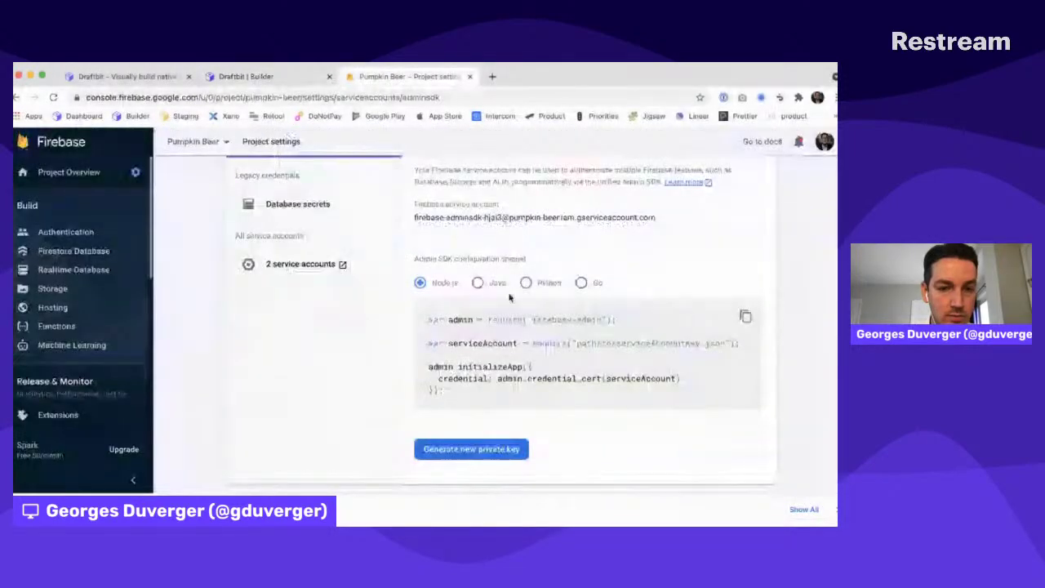
pyautogui.hotkey('ctrl', 'shift', 'Tab')
pyautogui.click(401, 309)
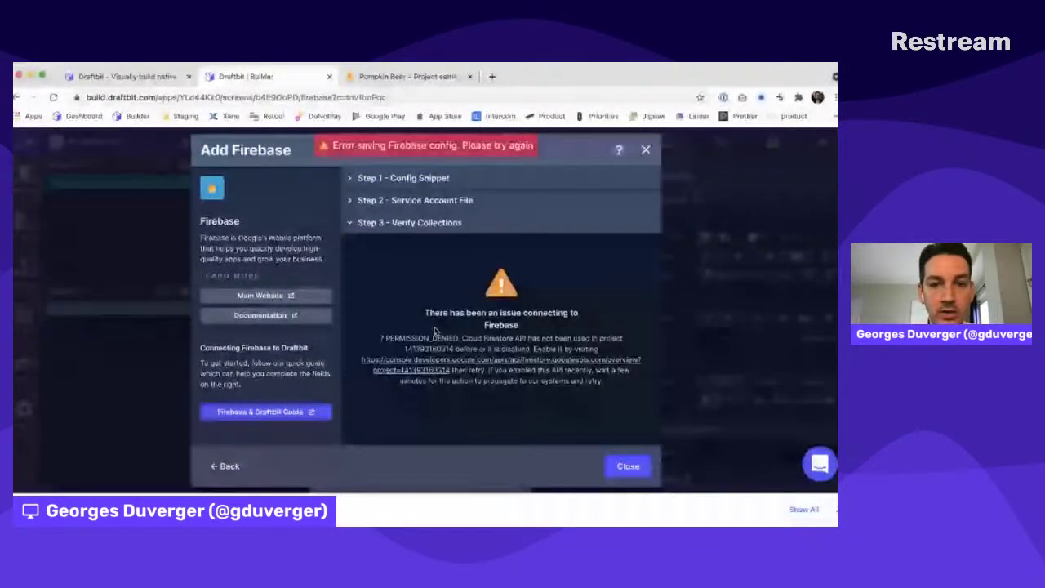
pyautogui.hotkey('ctrl', 'Tab')
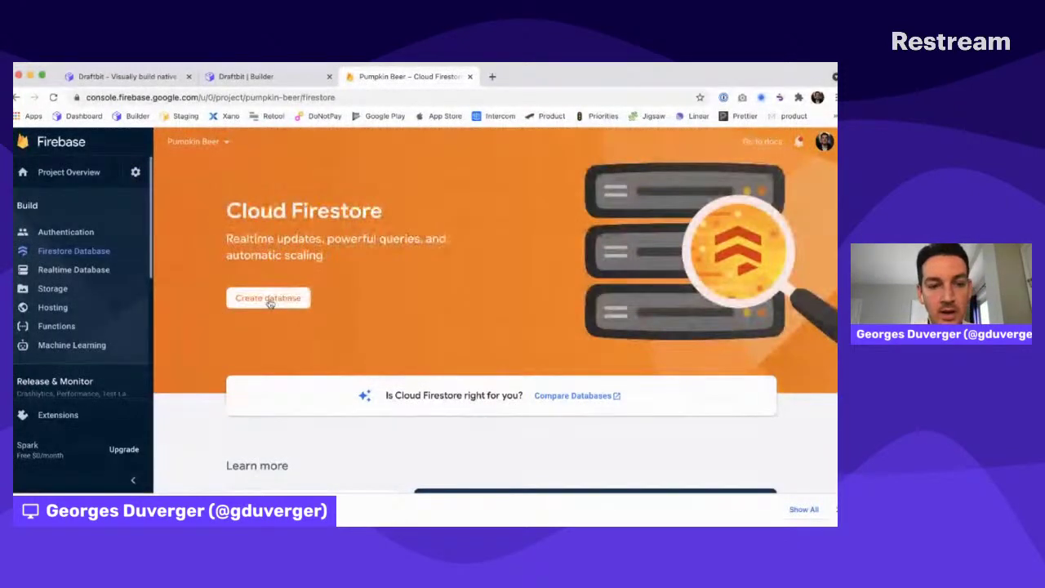
# Create the Cloud Firestore database in test mode and enable it
pyautogui.click(270, 301)
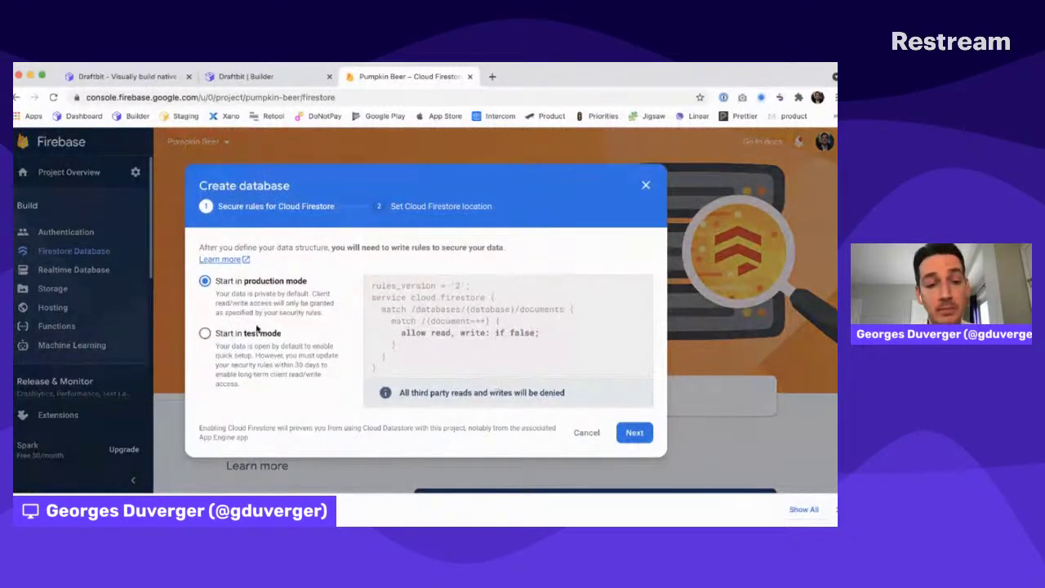
pyautogui.click(255, 333)
pyautogui.click(636, 452)
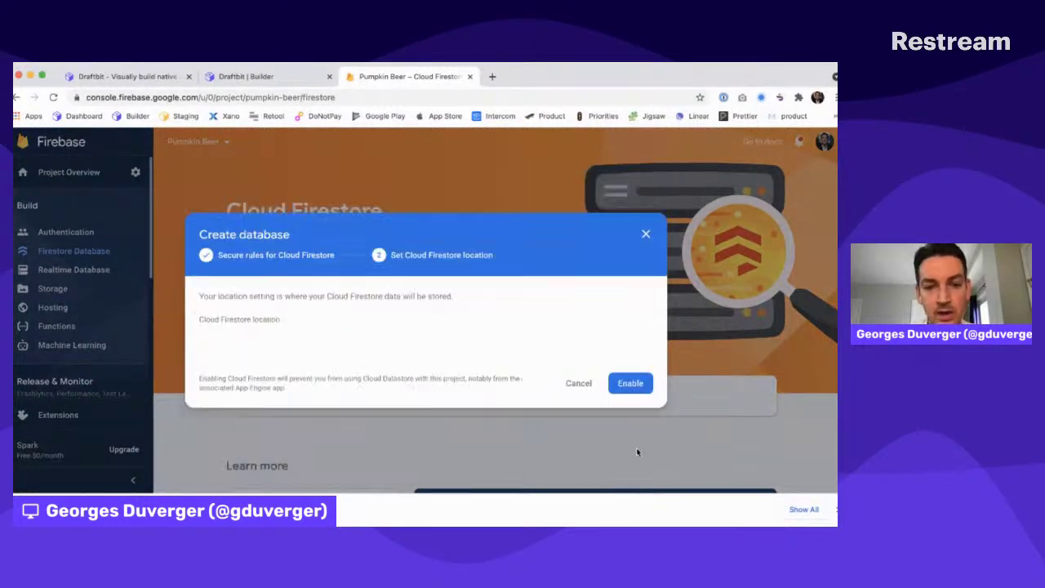
pyautogui.click(624, 423)
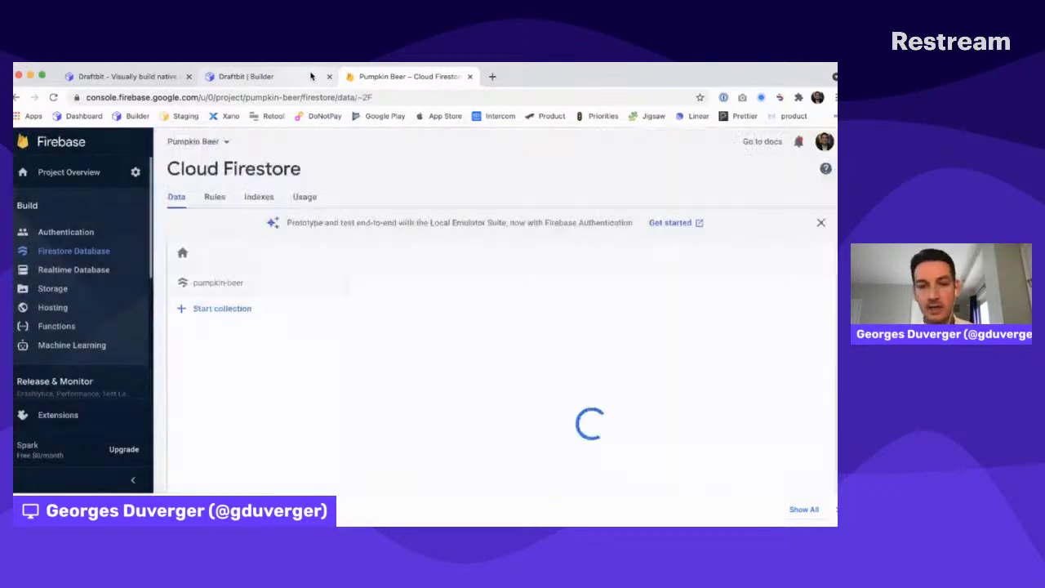
# Create a posts collection whose first auto-ID document has title 'This is my first post'
pyautogui.click(228, 308)
pyautogui.click(275, 342)
pyautogui.write('posts')
pyautogui.press('Return')
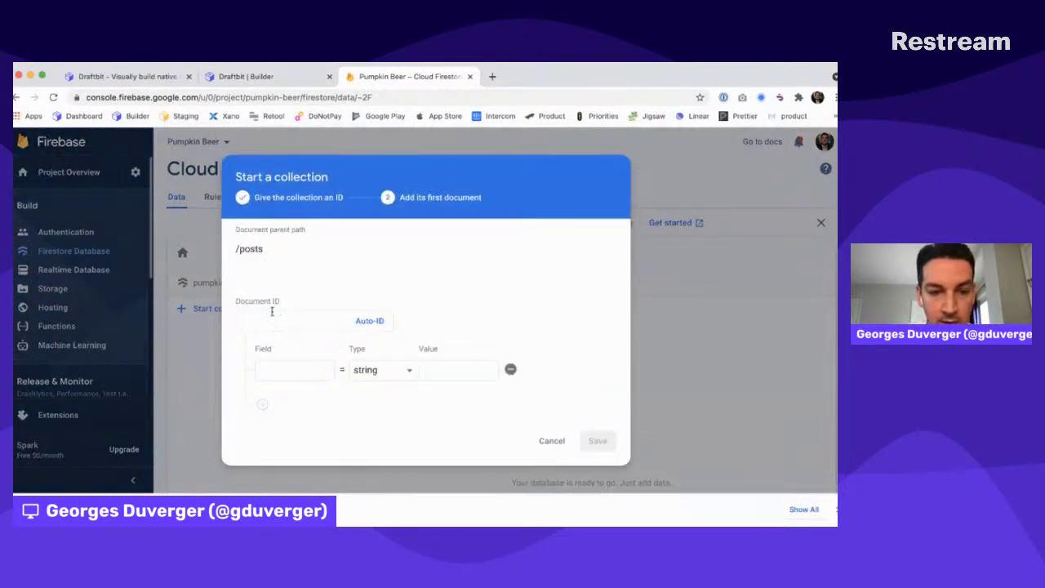
pyautogui.click(370, 321)
pyautogui.click(293, 372)
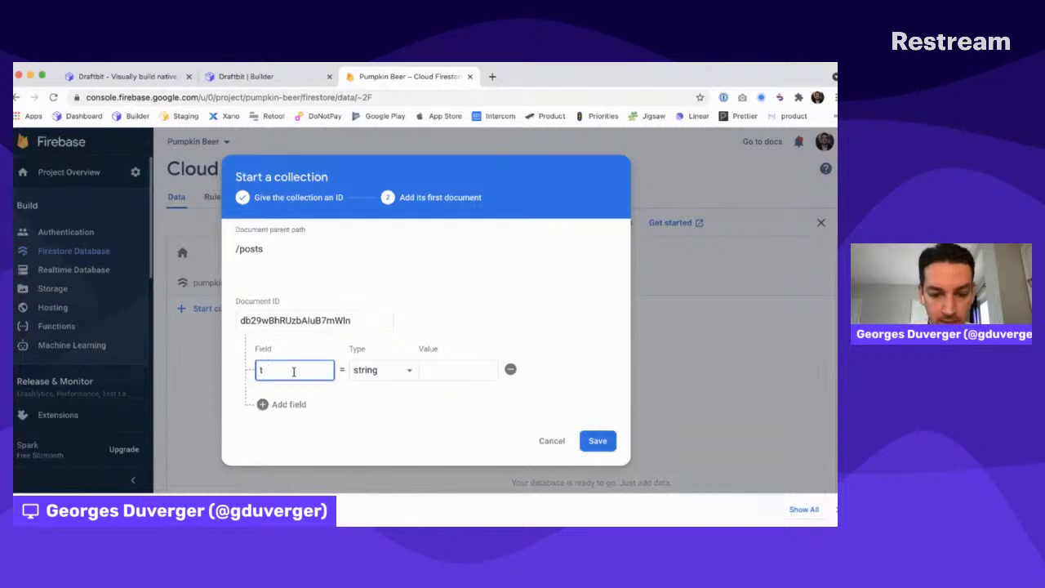
pyautogui.press('Tab')
pyautogui.write('This is')
pyautogui.write(' my first post')
pyautogui.click(606, 440)
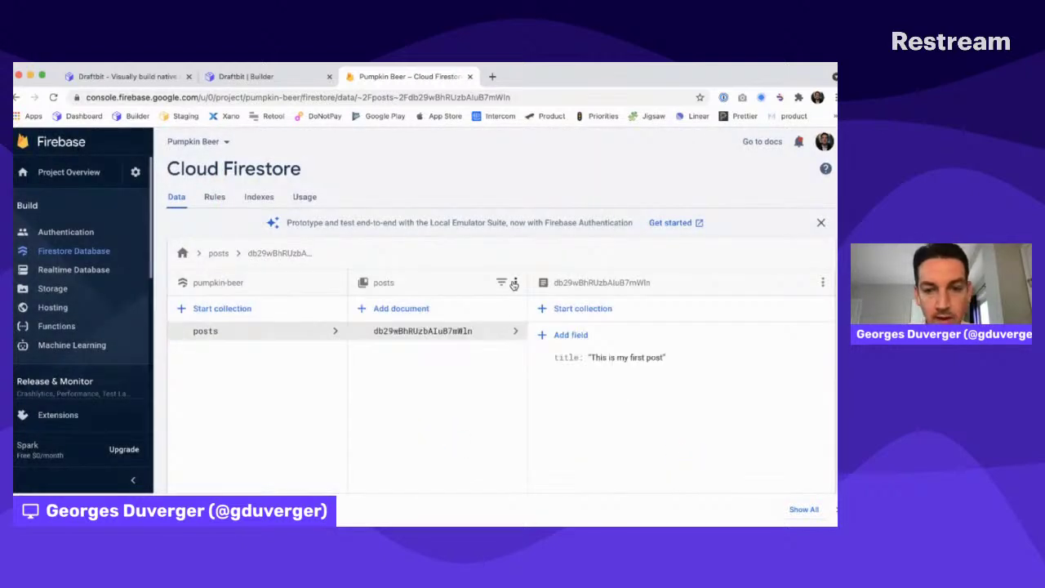
# Add a second auto-ID post document with title 'This is my second post'
pyautogui.click(398, 309)
pyautogui.click(367, 291)
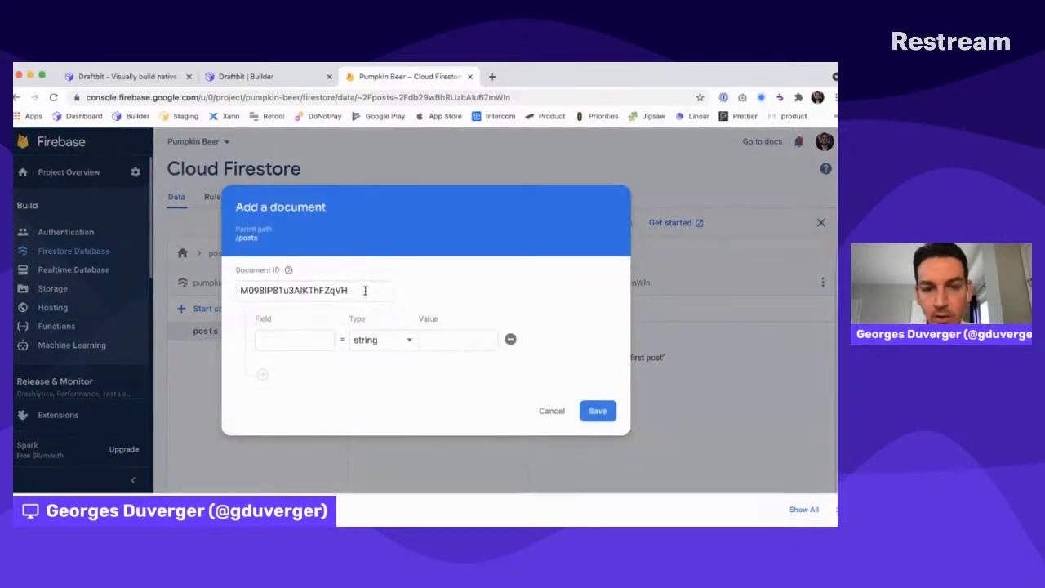
pyautogui.click(302, 338)
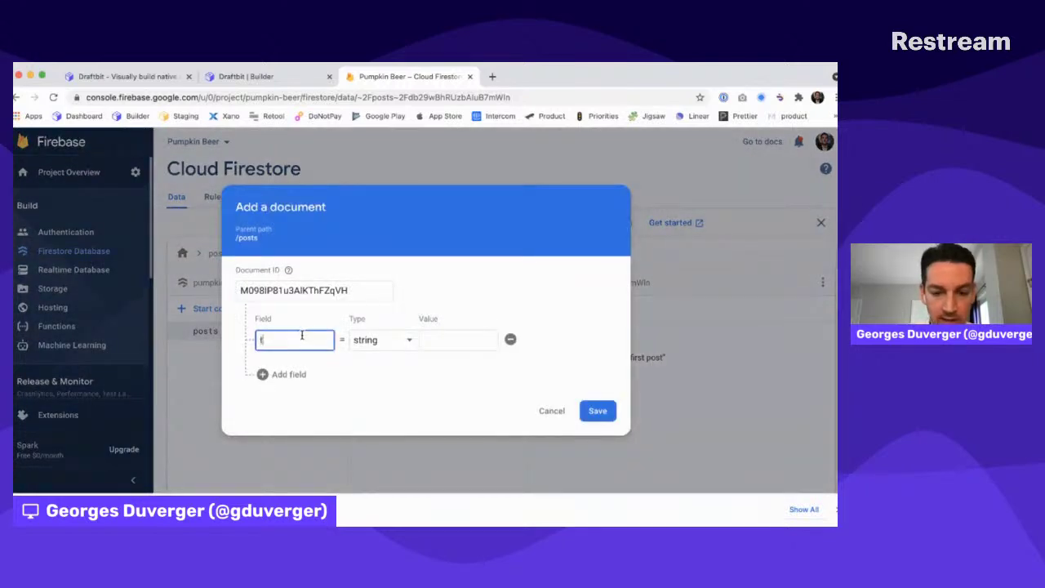
pyautogui.press('Tab')
pyautogui.press('Tab')
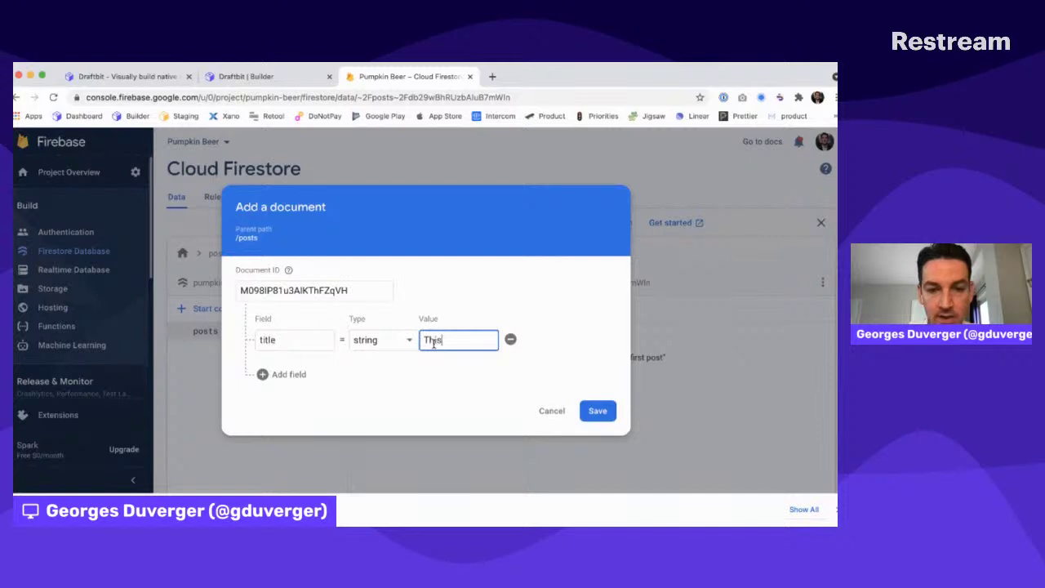
pyautogui.write('This is my second post')
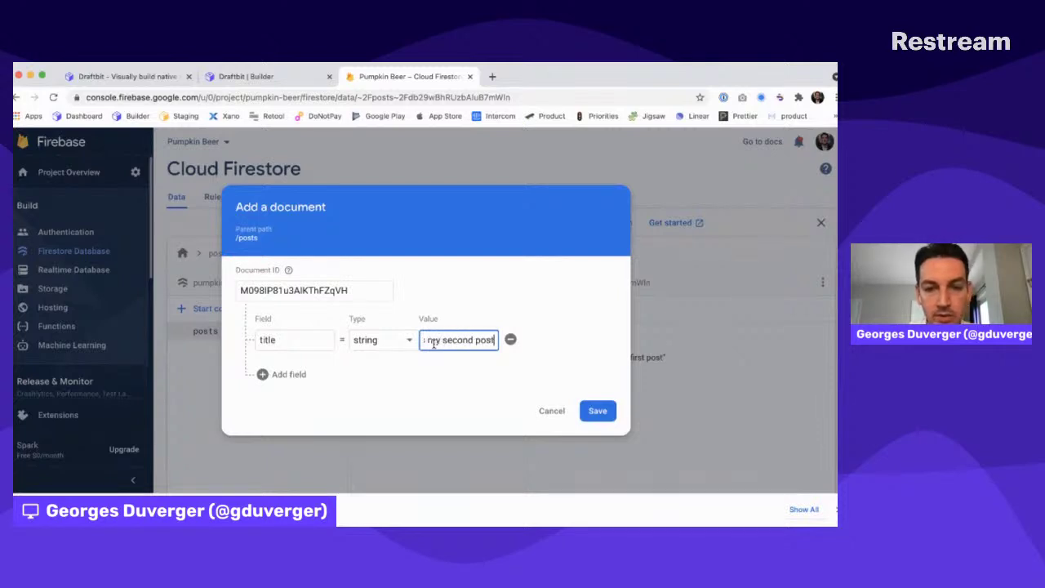
pyautogui.click(596, 412)
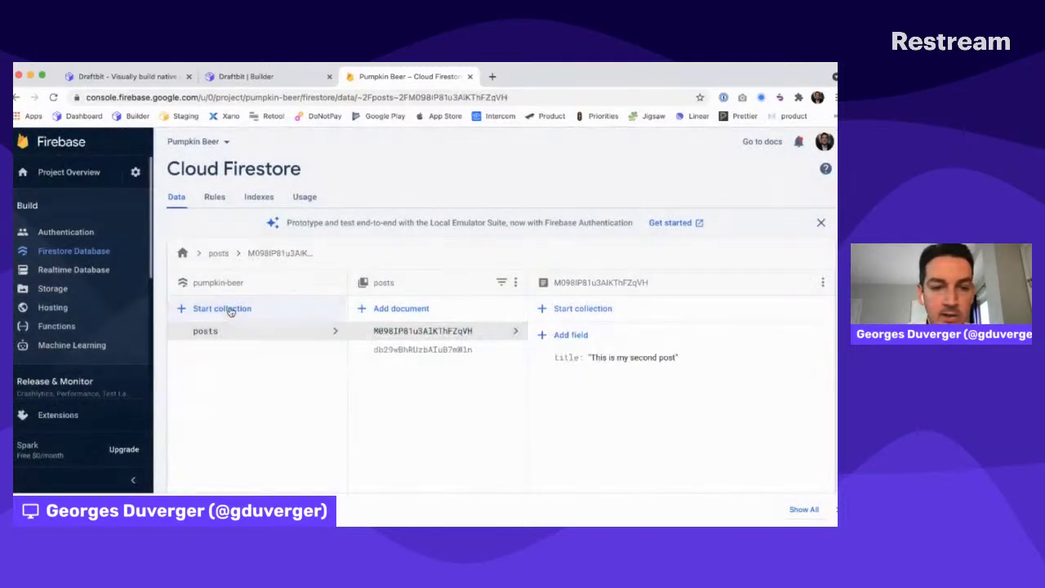
# Start a new root collection named 'authors'
pyautogui.click(230, 308)
pyautogui.write('auyt')
pyautogui.press('BackSpace')
pyautogui.press('BackSpace')
pyautogui.write('thors')
pyautogui.press('Return')
# Save the first auto-ID author document with a name field holding the author's name
pyautogui.click(369, 316)
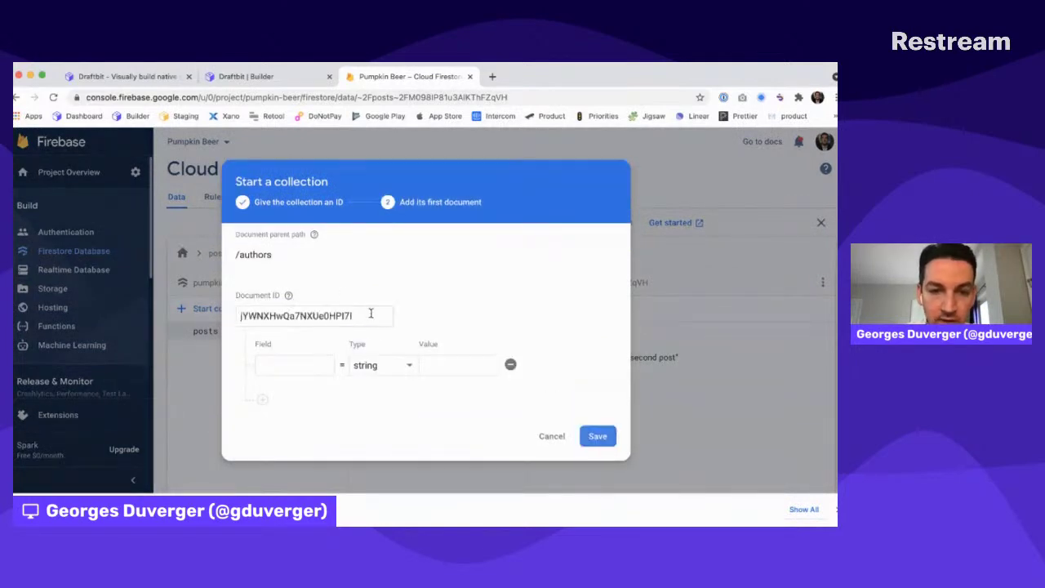
pyautogui.click(287, 366)
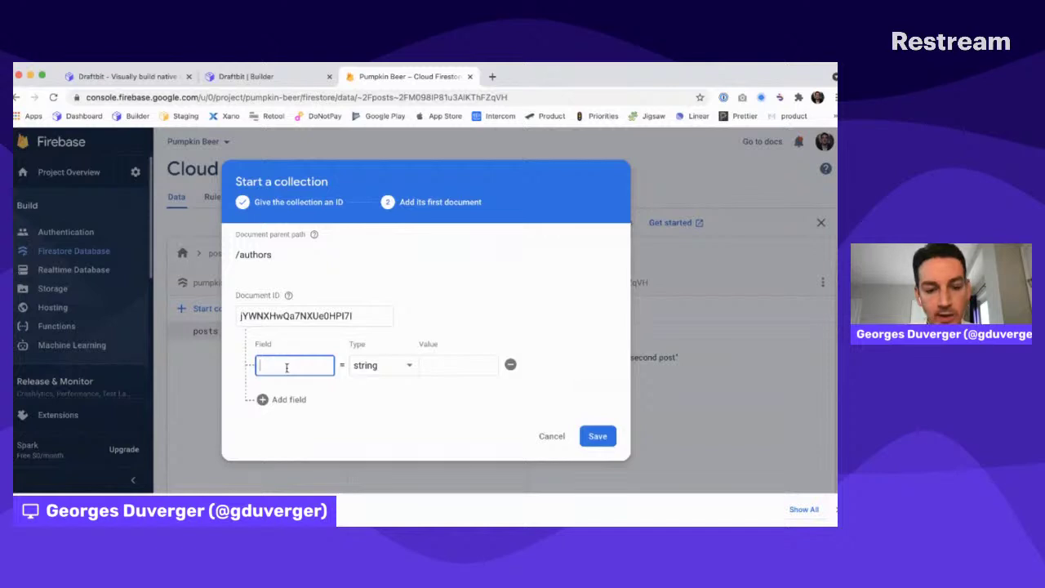
pyautogui.press('Tab')
pyautogui.press('Tab')
pyautogui.write('Georges')
pyautogui.click(598, 438)
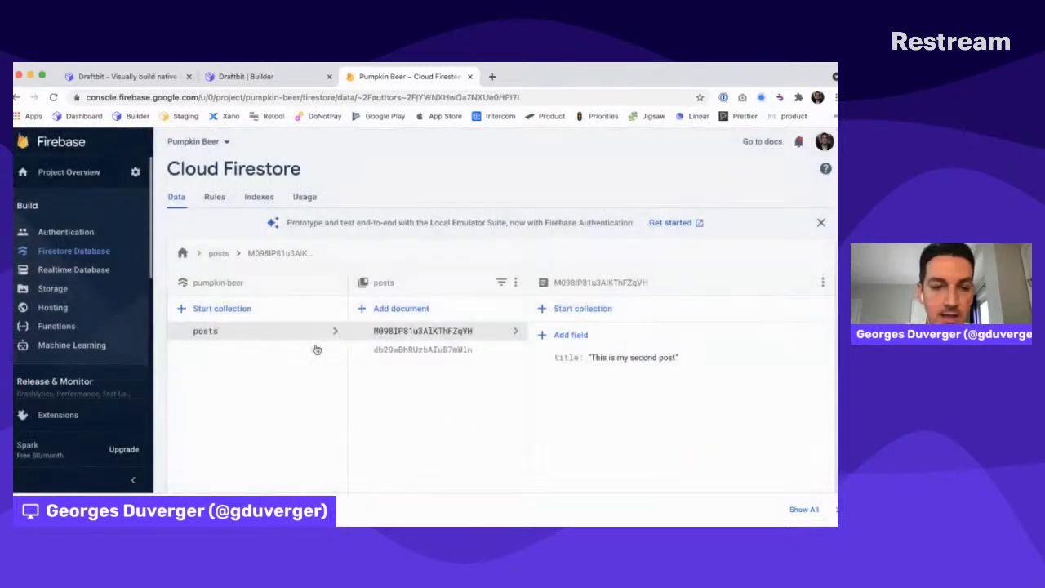
# Add a second author document with a name field, fixing the field name, then return to posts
pyautogui.click(400, 308)
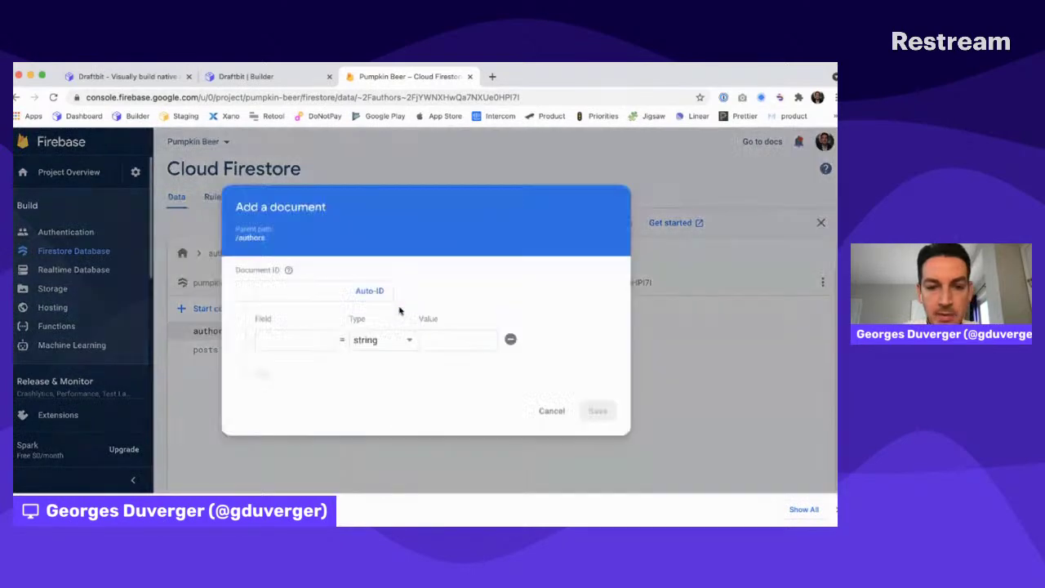
pyautogui.click(380, 290)
pyautogui.click(296, 338)
pyautogui.write('Nick')
pyautogui.press('Tab')
pyautogui.press('Tab')
pyautogui.write('Nick')
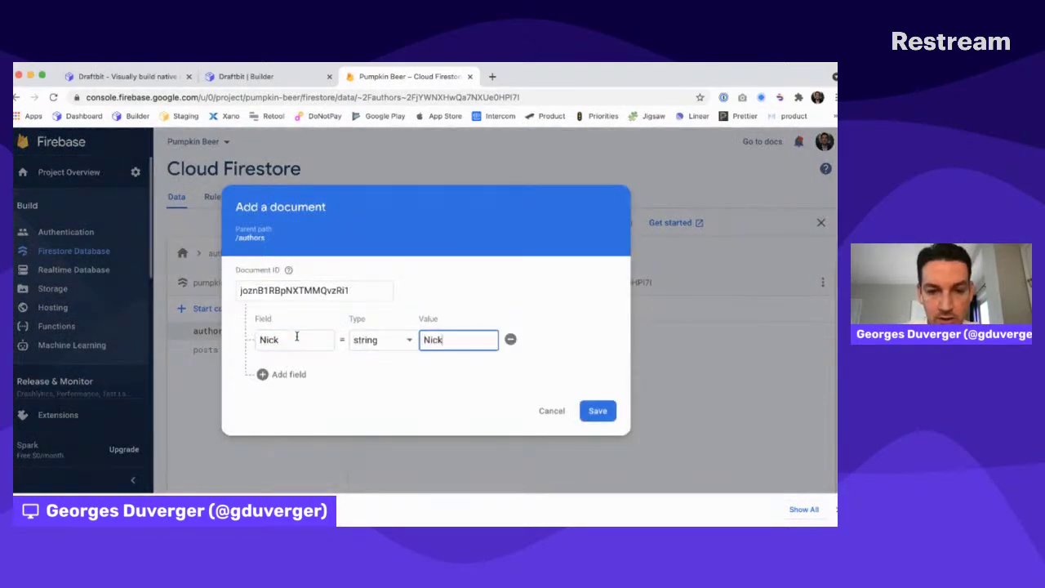
pyautogui.doubleClick(275, 338)
pyautogui.write('name')
pyautogui.click(598, 411)
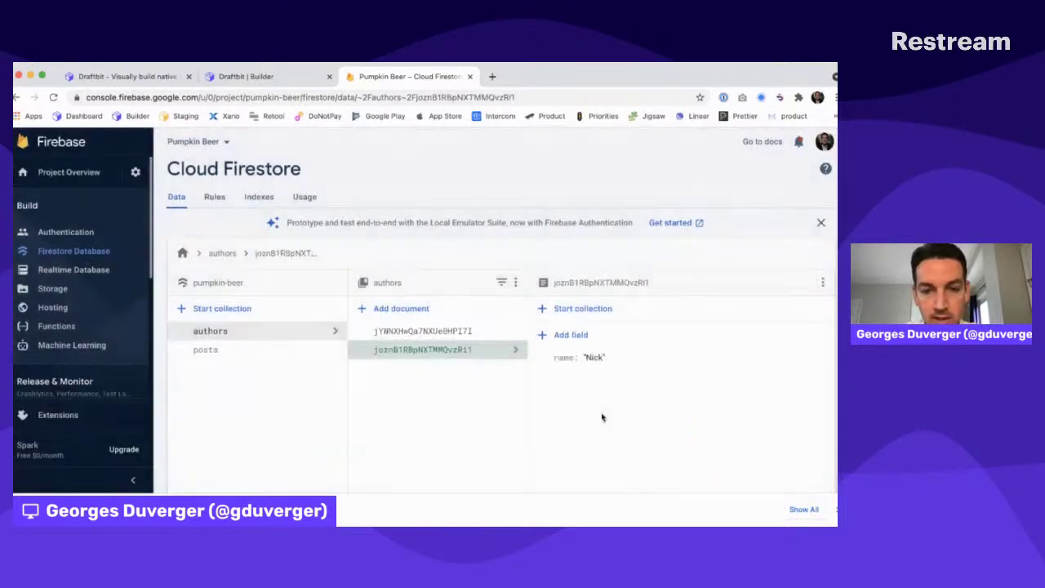
pyautogui.click(409, 348)
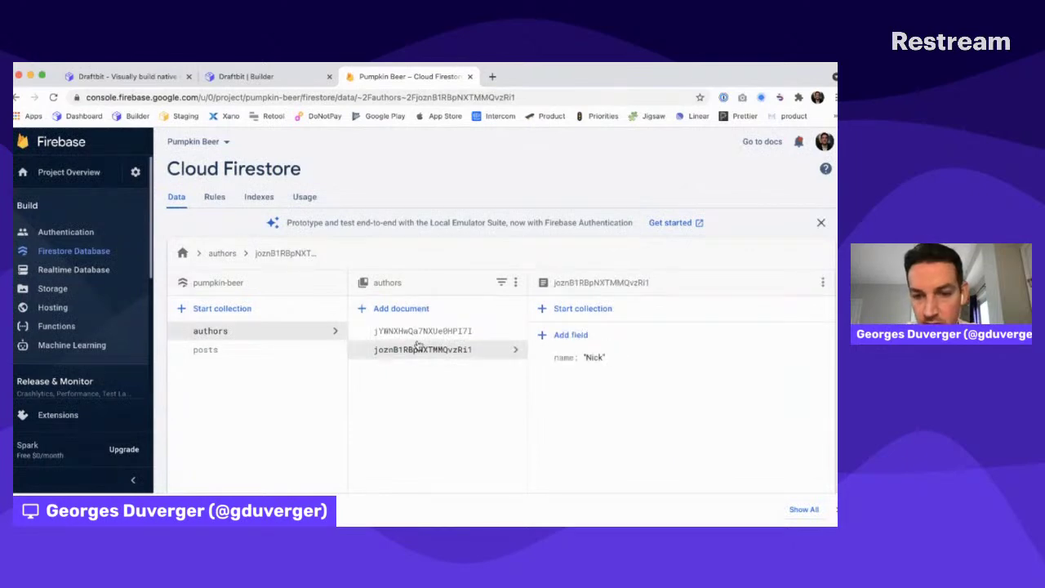
pyautogui.click(242, 349)
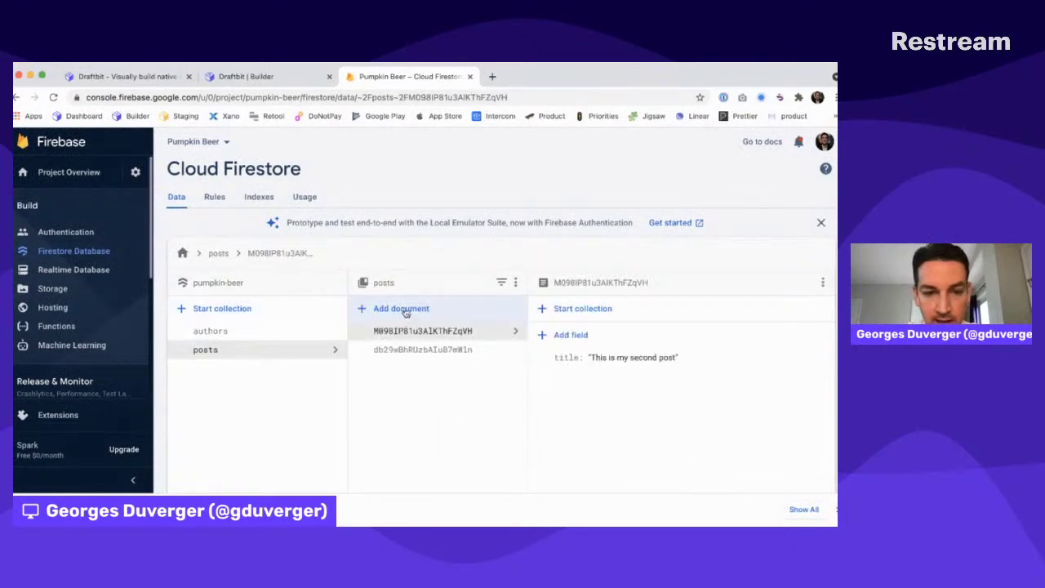
# Add a third auto-ID post with title 'This is another first post'
pyautogui.click(401, 309)
pyautogui.click(370, 291)
pyautogui.click(307, 338)
pyautogui.write('title')
pyautogui.click(449, 338)
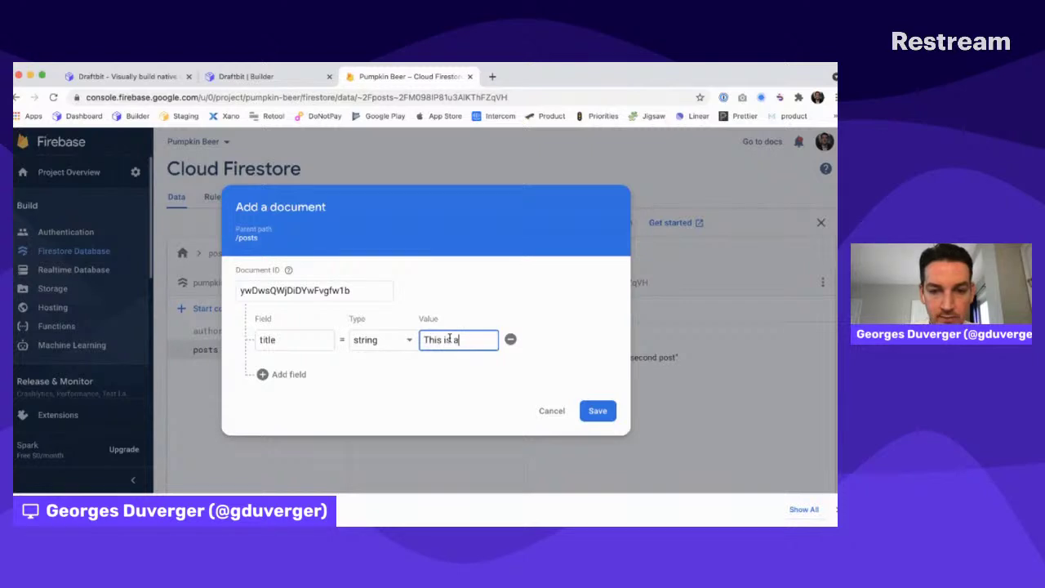
pyautogui.press('BackSpace')
pyautogui.press('BackSpace')
pyautogui.press('BackSpace')
pyautogui.press('BackSpace')
pyautogui.press('BackSpace')
pyautogui.press('BackSpace')
pyautogui.press('BackSpace')
pyautogui.press('BackSpace')
pyautogui.press('BackSpace')
pyautogui.write('anoht')
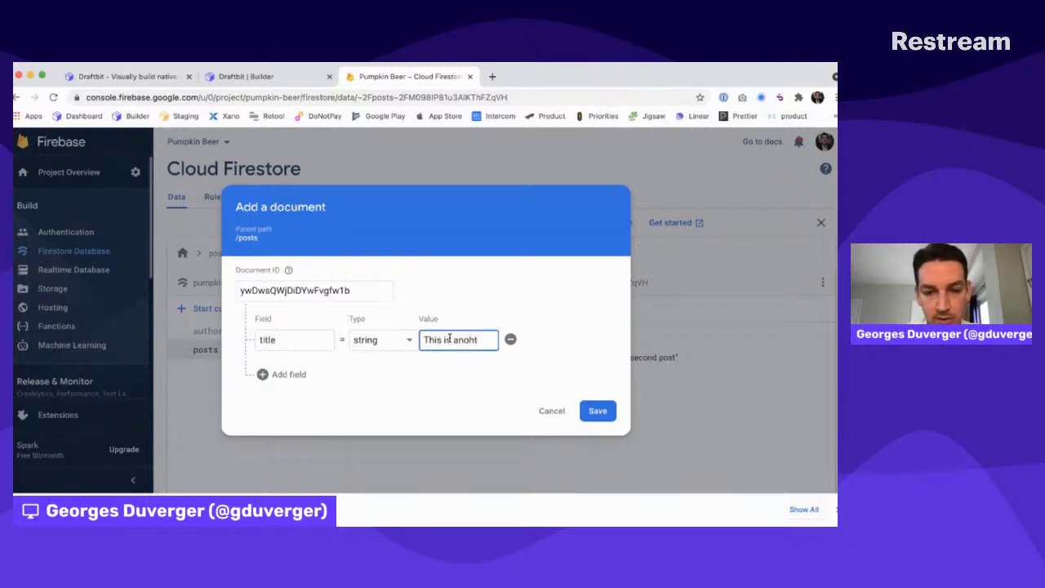
pyautogui.write('her first post')
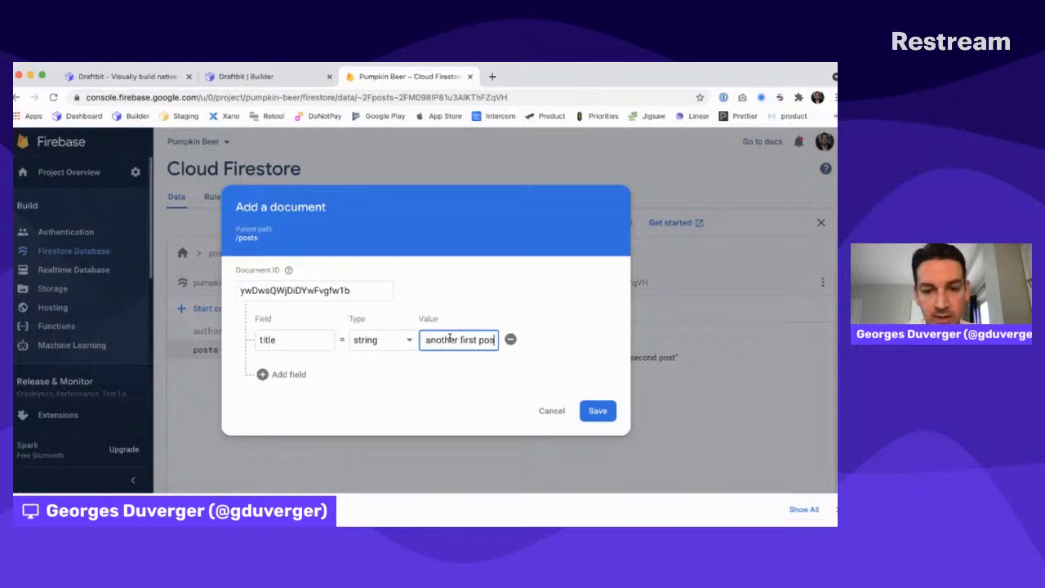
pyautogui.click(602, 412)
# Copy the second author's document ID from the authors collection, discarding an unfinished field
pyautogui.click(405, 368)
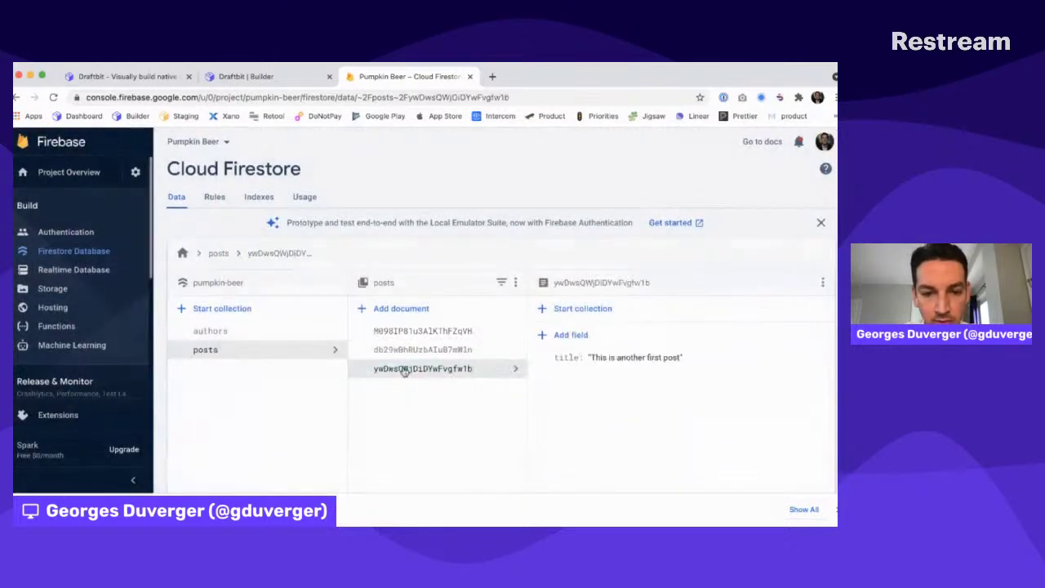
pyautogui.click(574, 341)
pyautogui.click(564, 362)
pyautogui.write('author')
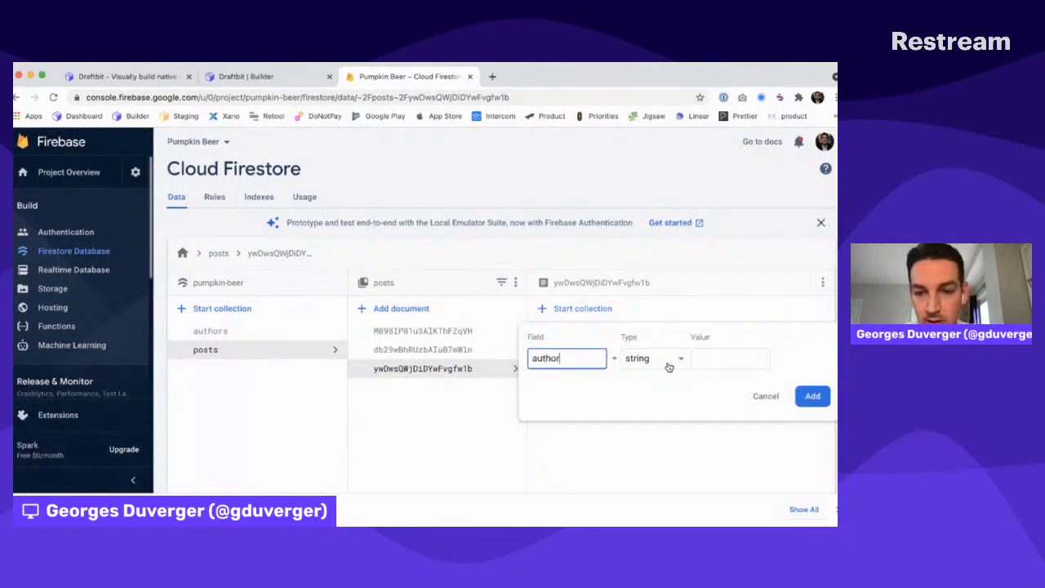
pyautogui.click(667, 367)
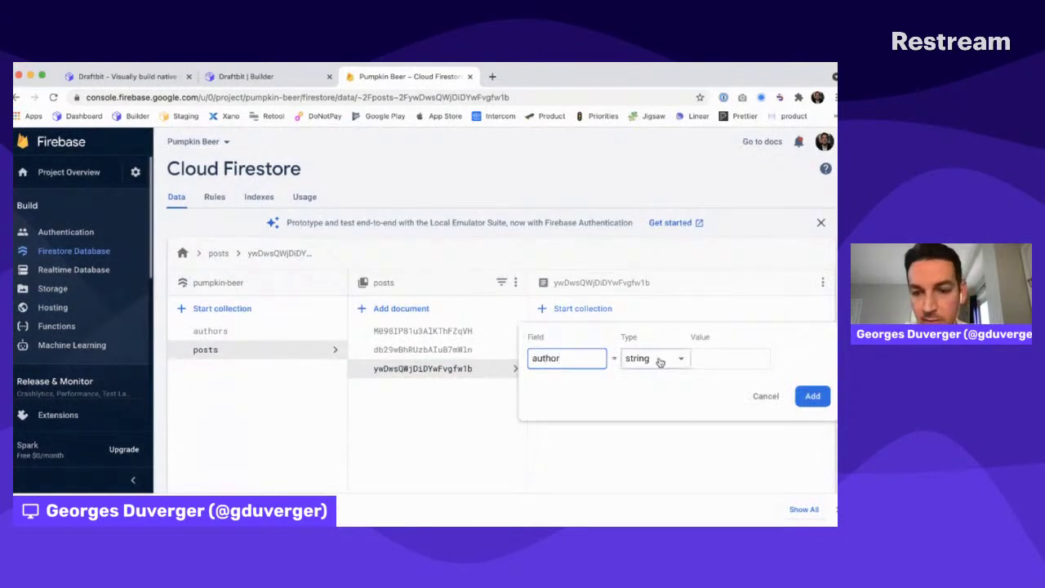
pyautogui.scroll(-1, 657, 310)
pyautogui.click(651, 351)
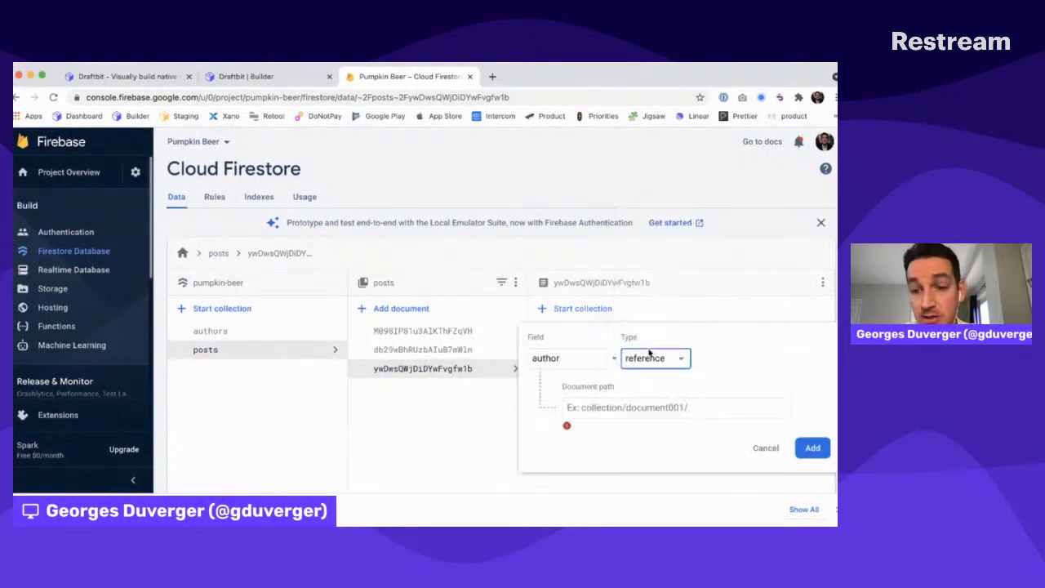
pyautogui.click(625, 412)
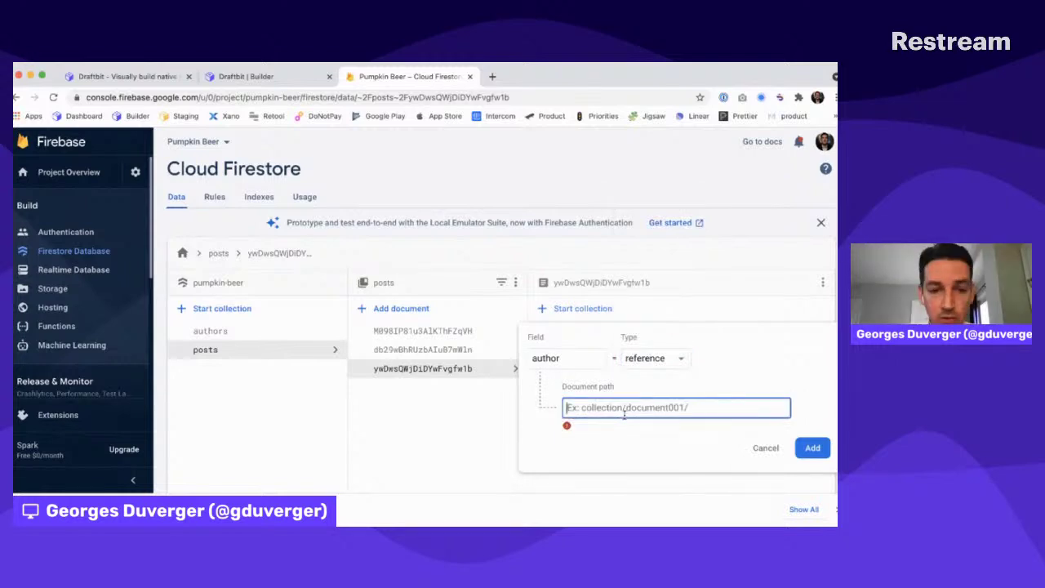
pyautogui.click(220, 333)
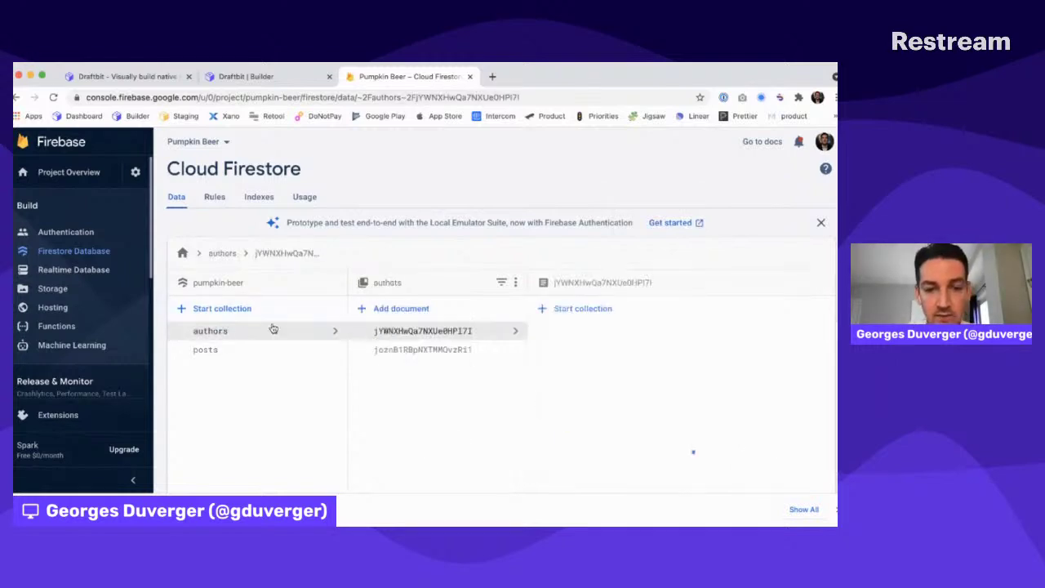
pyautogui.click(394, 349)
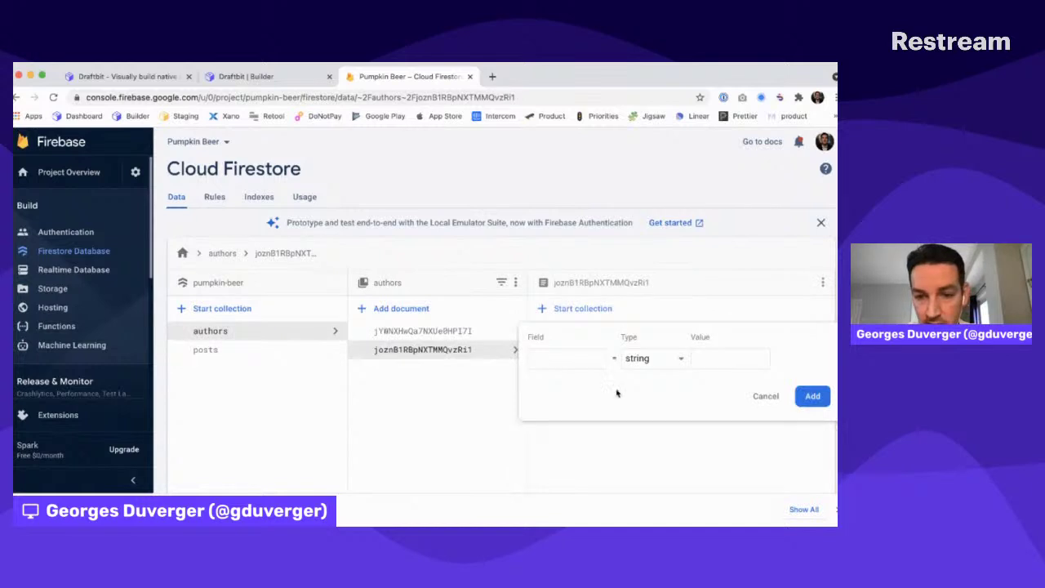
pyautogui.click(765, 395)
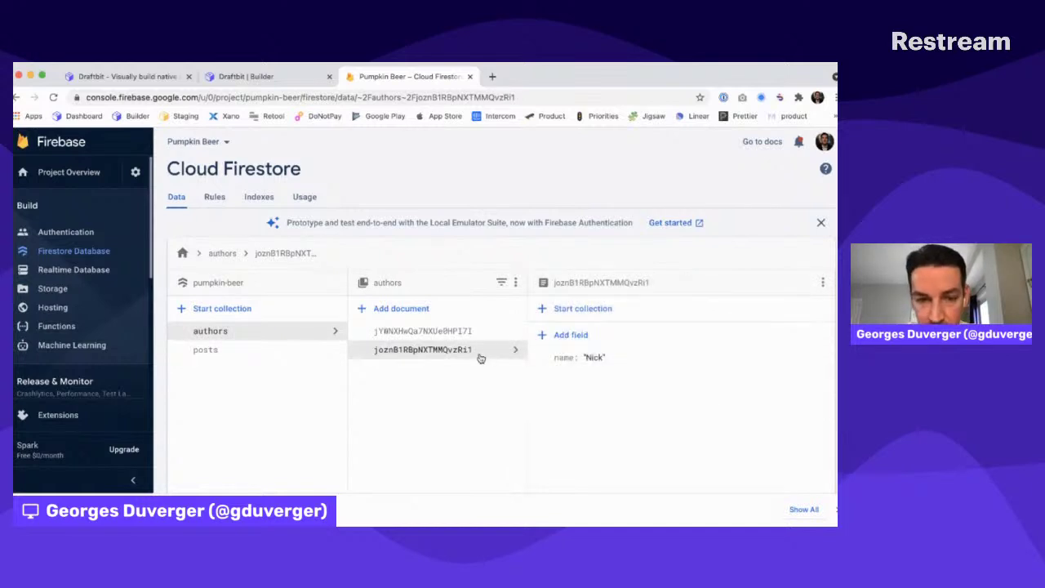
pyautogui.doubleClick(447, 351)
pyautogui.press('super+c')
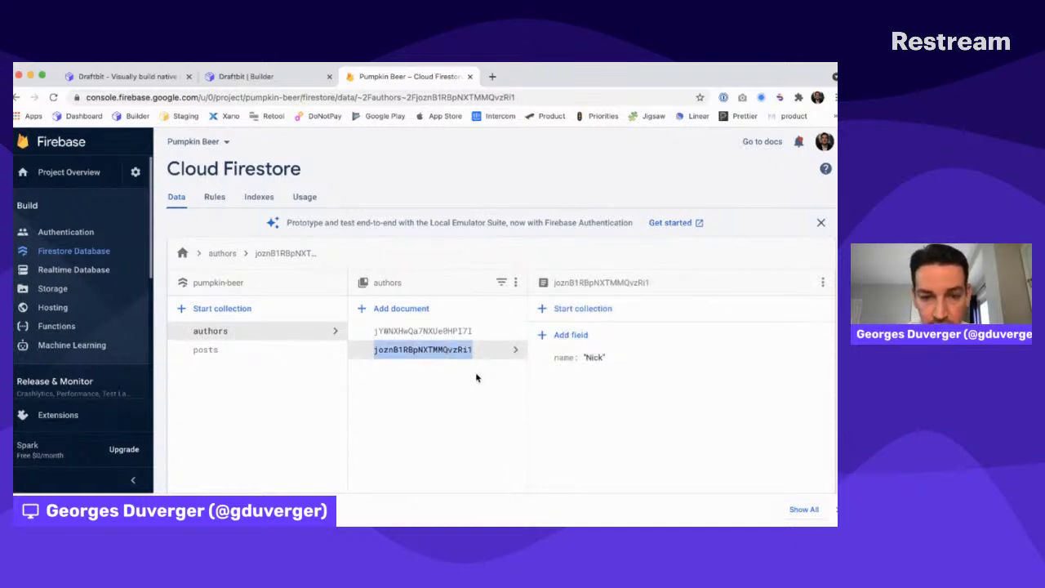
pyautogui.click(205, 349)
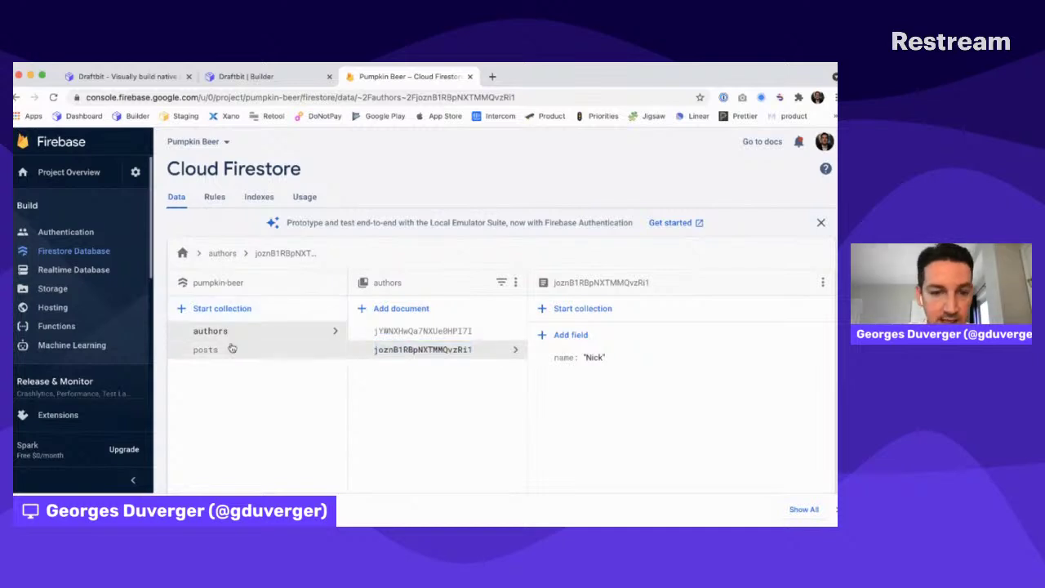
# Give 'This is another first post' an author reference to authors/<second author ID>, then copy the first author's ID
pyautogui.click(404, 368)
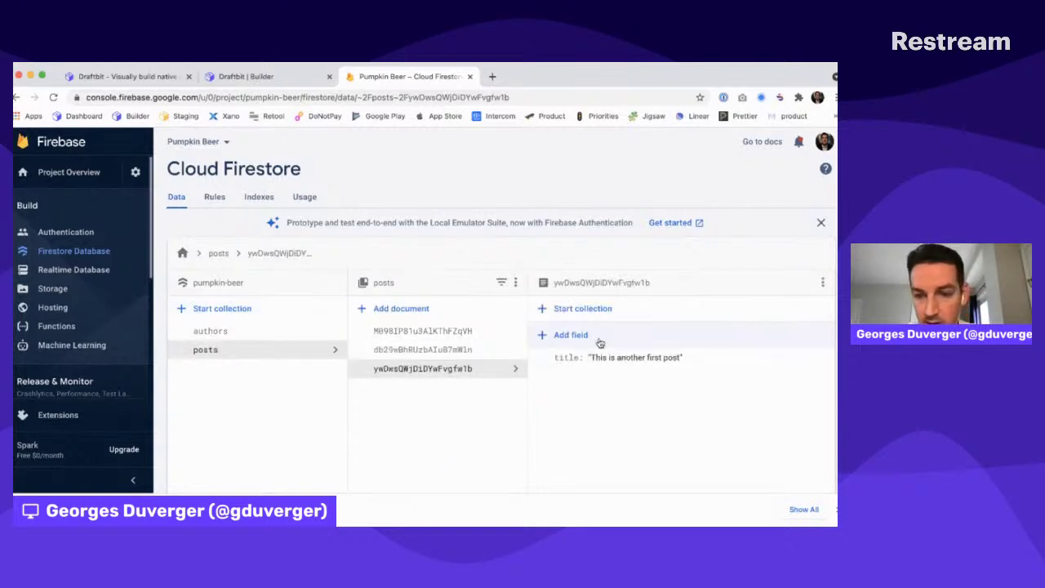
pyautogui.click(576, 336)
pyautogui.write('a')
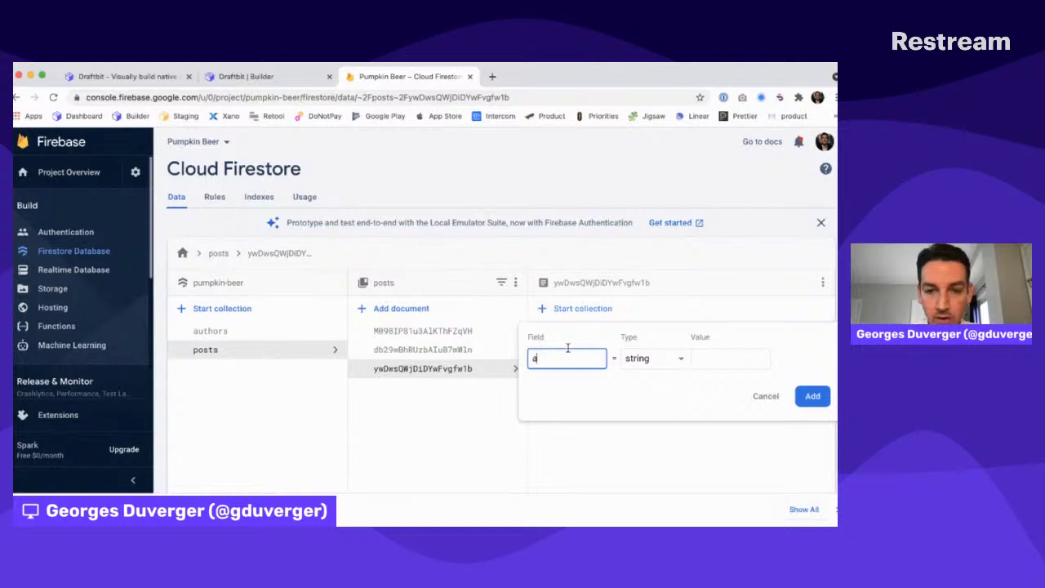
pyautogui.write('uthor')
pyautogui.press('Tab')
pyautogui.press('Tab')
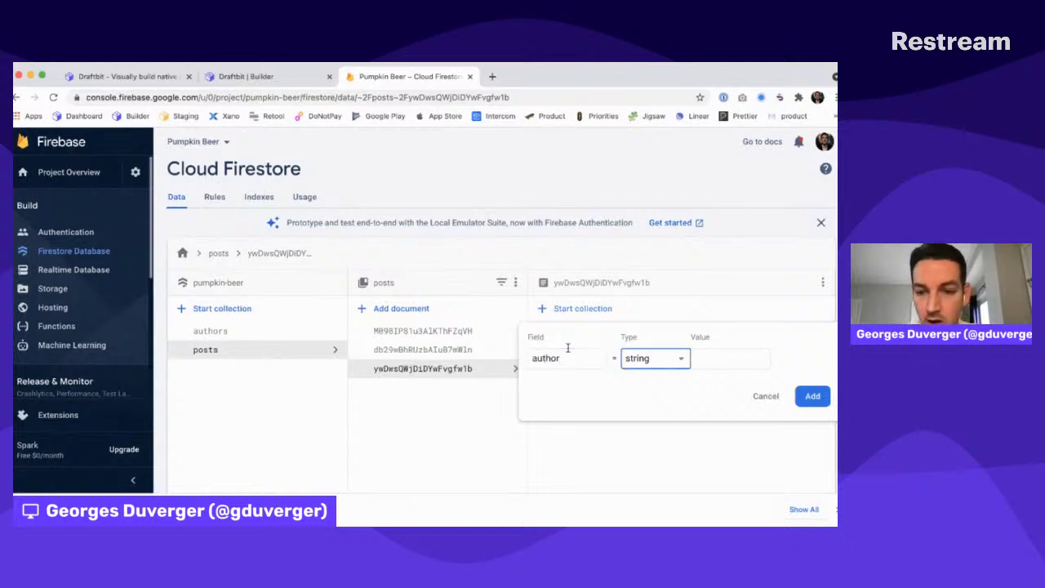
pyautogui.click(677, 359)
pyautogui.scroll(-1, 649, 306)
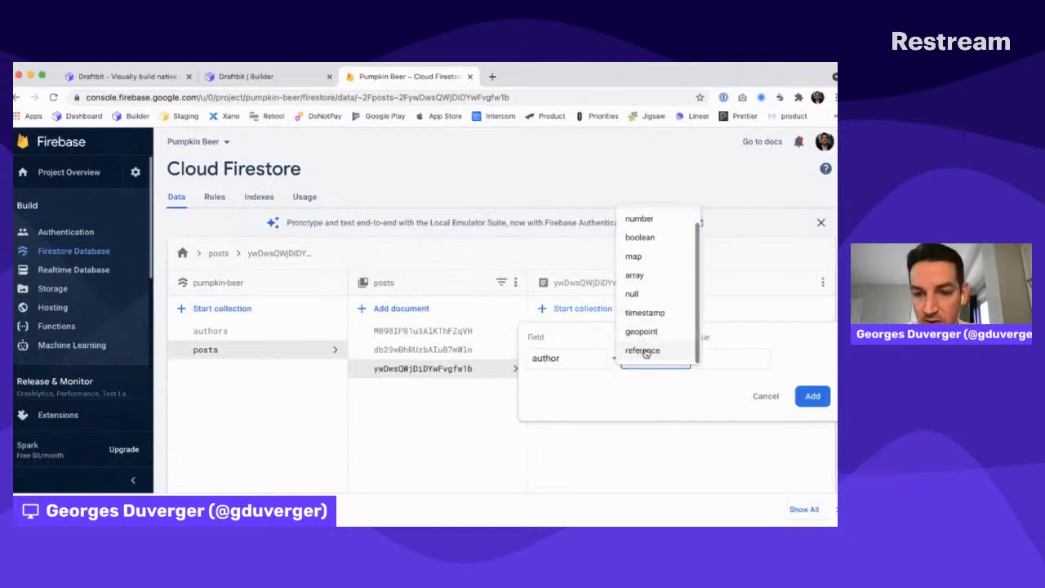
pyautogui.click(644, 415)
pyautogui.write('autho')
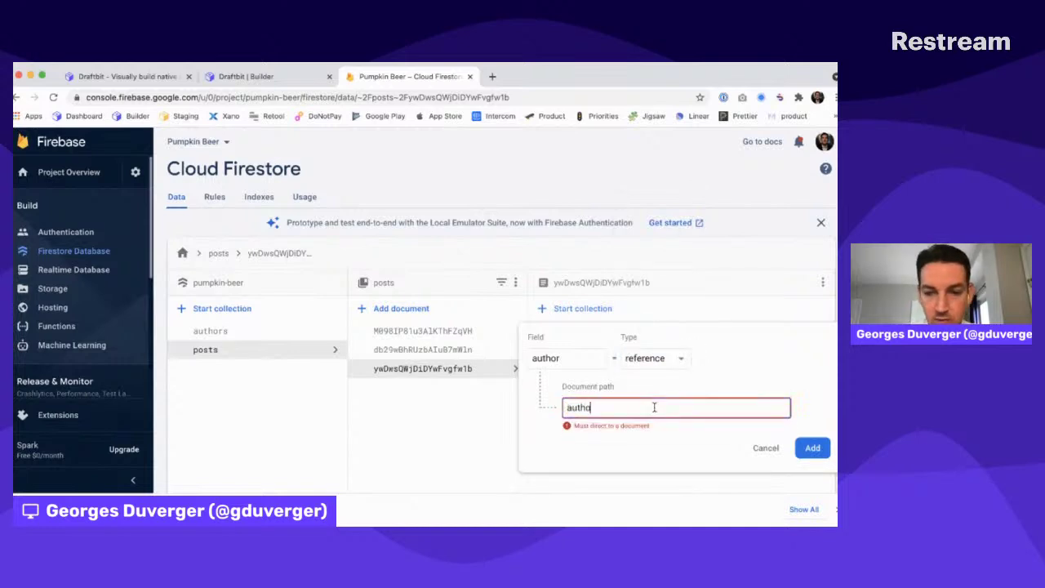
pyautogui.write('rs/')
pyautogui.press('super+v')
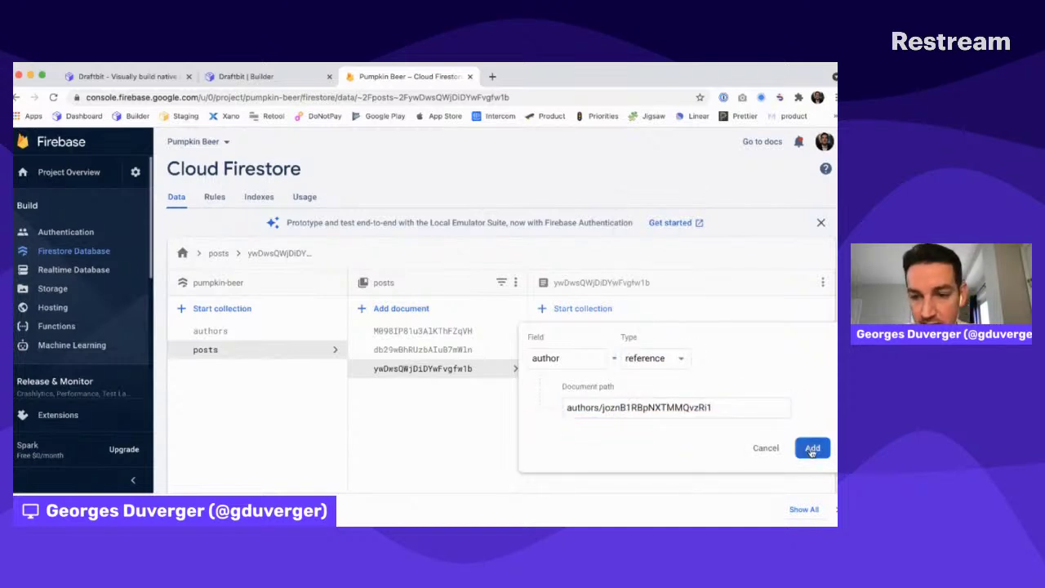
pyautogui.click(812, 447)
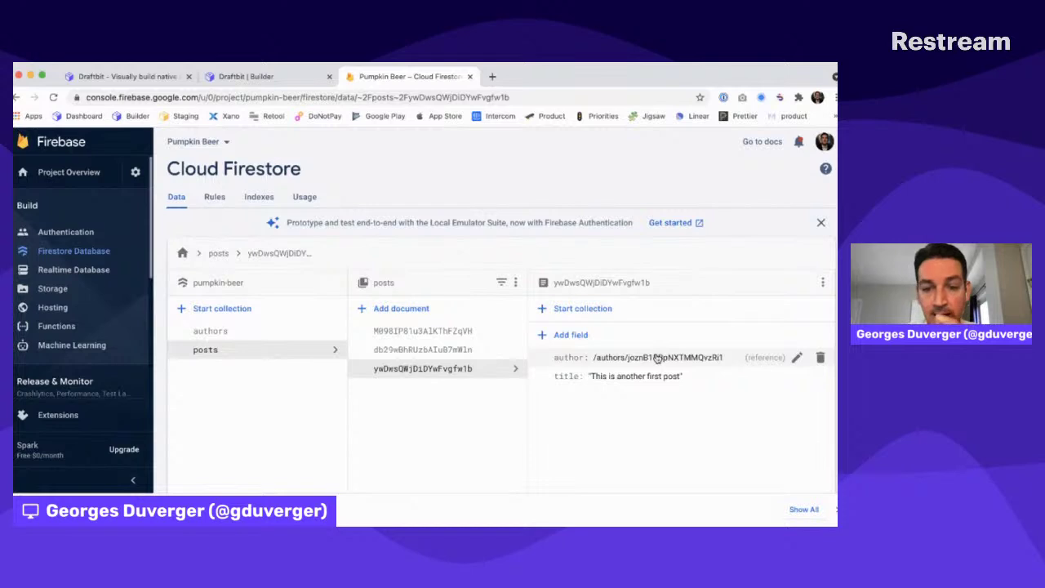
pyautogui.click(323, 332)
pyautogui.doubleClick(429, 331)
pyautogui.hotkey('ctrl', 'c')
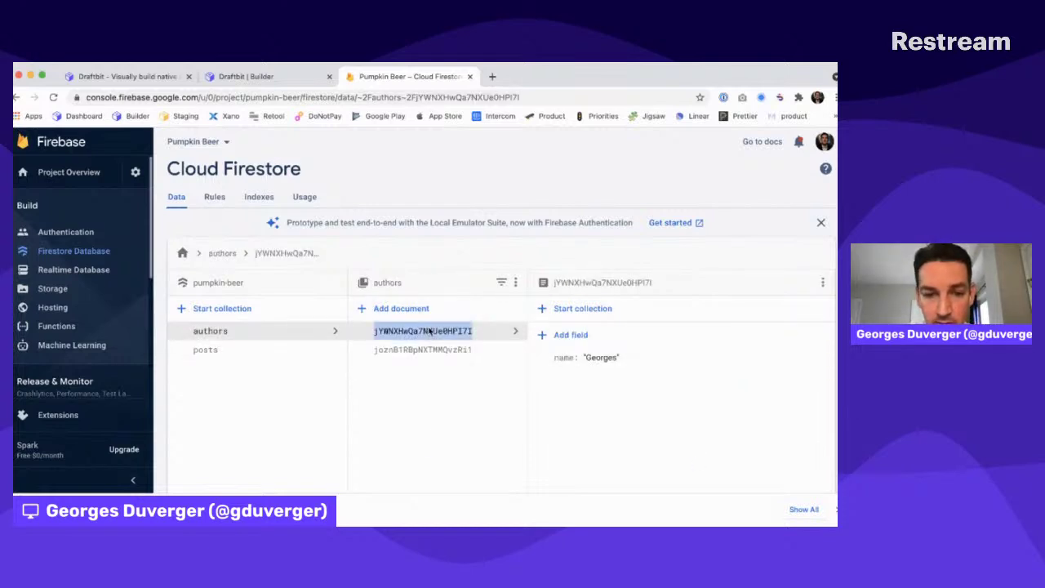
# Add an author reference field pointing to authors/<first author ID> on the first post
pyautogui.click(242, 349)
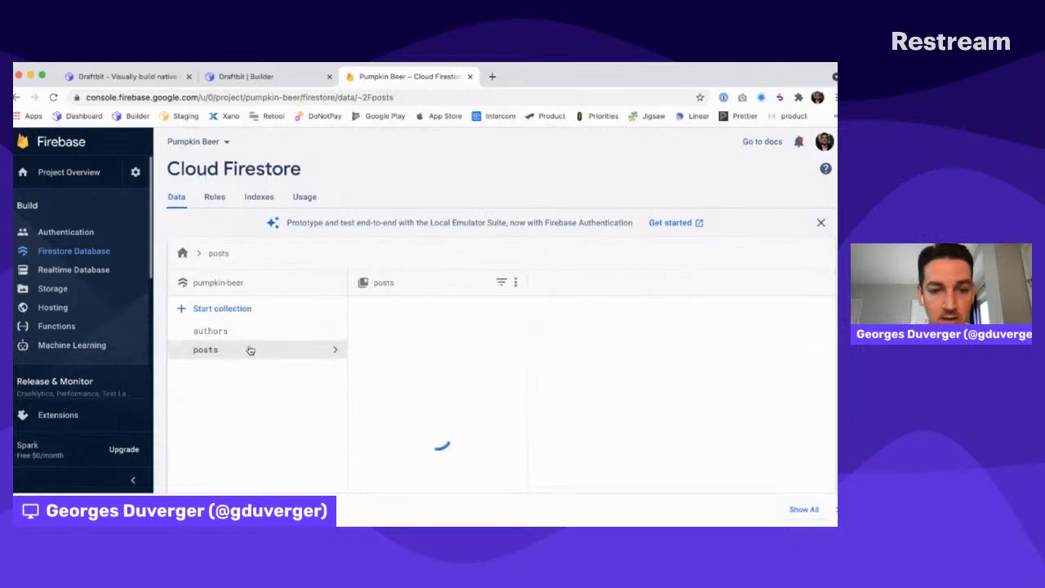
pyautogui.click(562, 335)
pyautogui.click(564, 357)
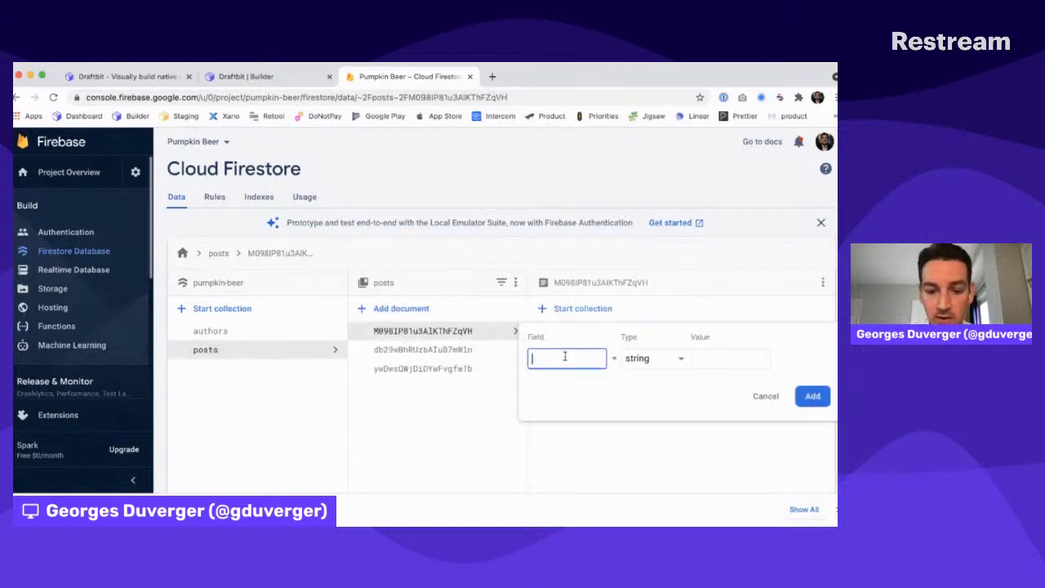
pyautogui.click(661, 360)
pyautogui.scroll(-2, 660, 384)
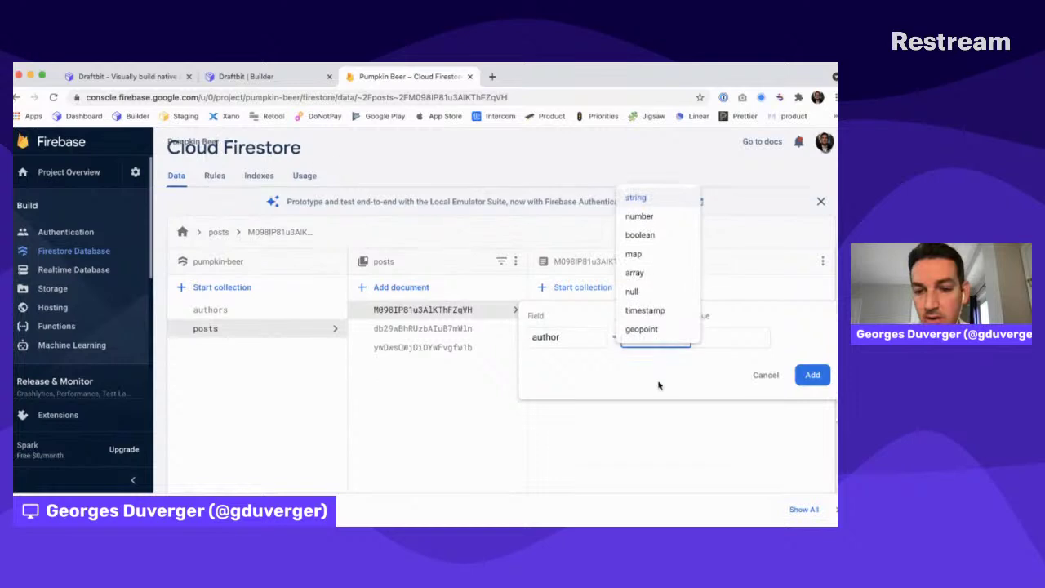
pyautogui.scroll(-1, 655, 289)
pyautogui.click(653, 291)
pyautogui.click(656, 351)
pyautogui.write('authors/')
pyautogui.hotkey('ctrl', 'v')
pyautogui.click(812, 389)
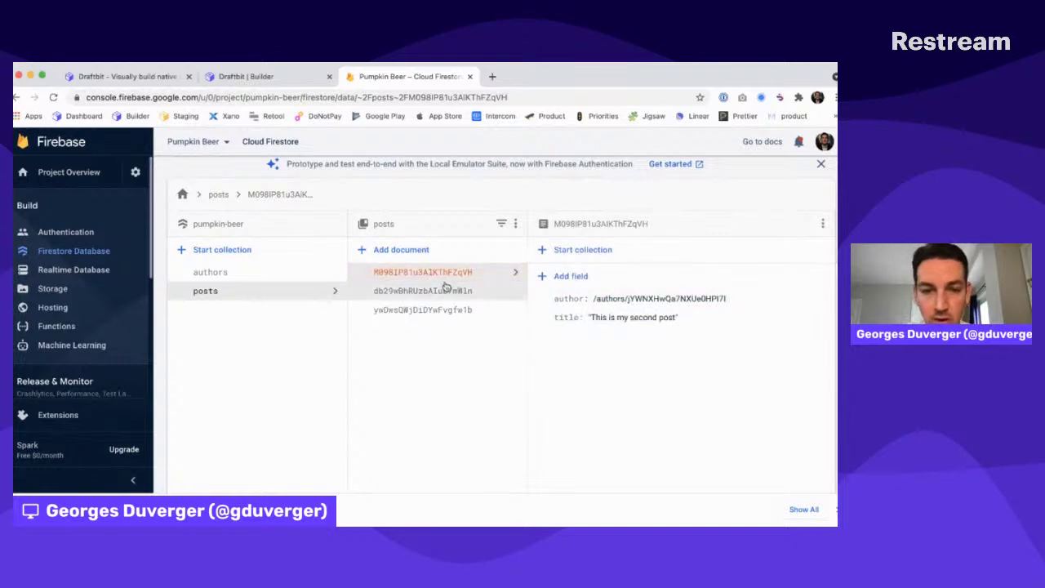
# Give 'This is my second post' an author reference to the first author as well
pyautogui.click(422, 290)
pyautogui.click(574, 277)
pyautogui.write('auth')
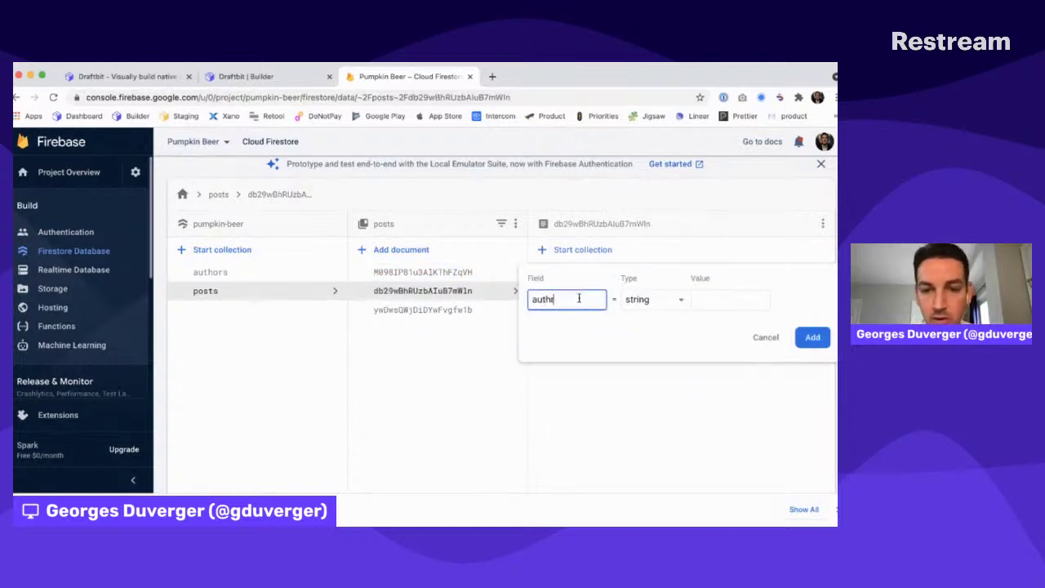
pyautogui.click(653, 300)
pyautogui.scroll(-1, 642, 392)
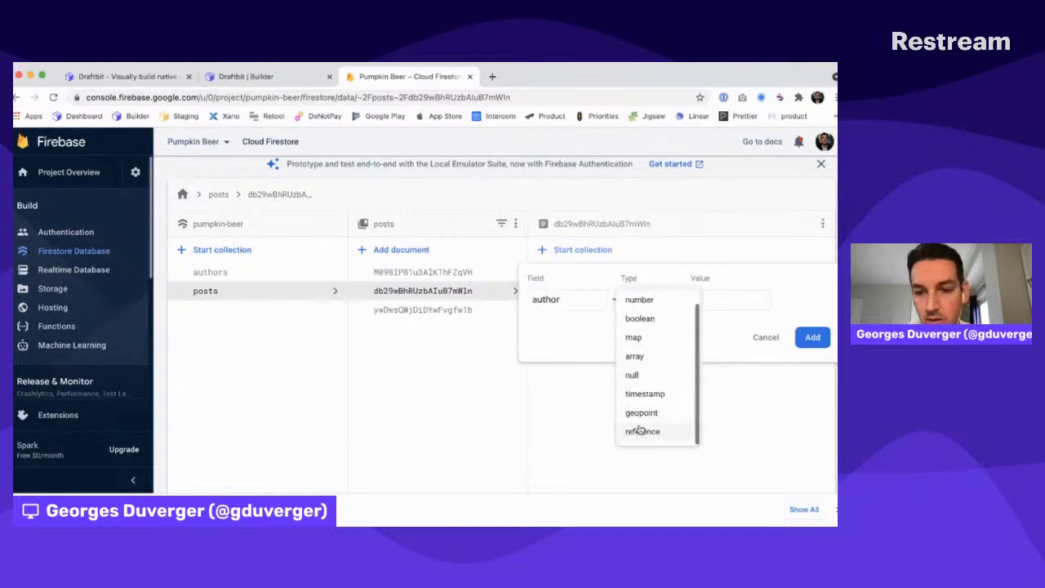
pyautogui.click(641, 431)
pyautogui.click(661, 349)
pyautogui.write('au')
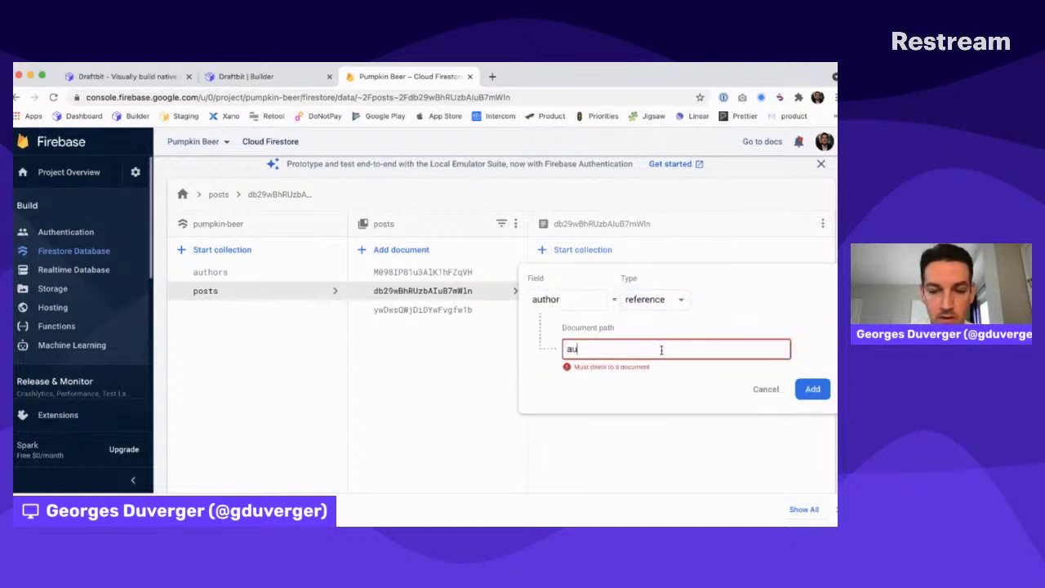
pyautogui.write('thors/')
pyautogui.write('jYWNXHwQa7NXUe0HPI7I')
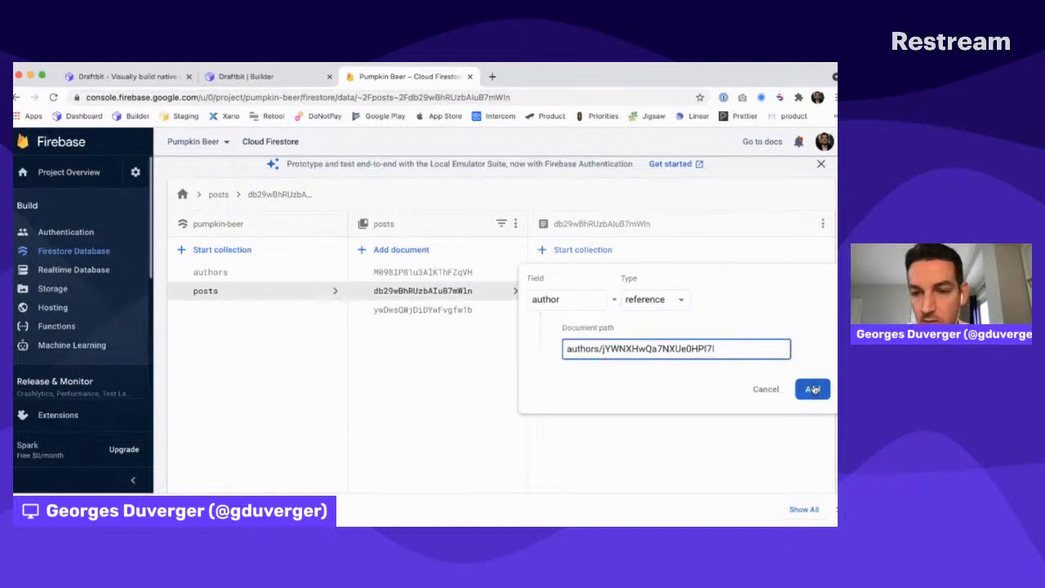
pyautogui.click(812, 388)
# Check the author links on each post and view the authors collection
pyautogui.click(414, 272)
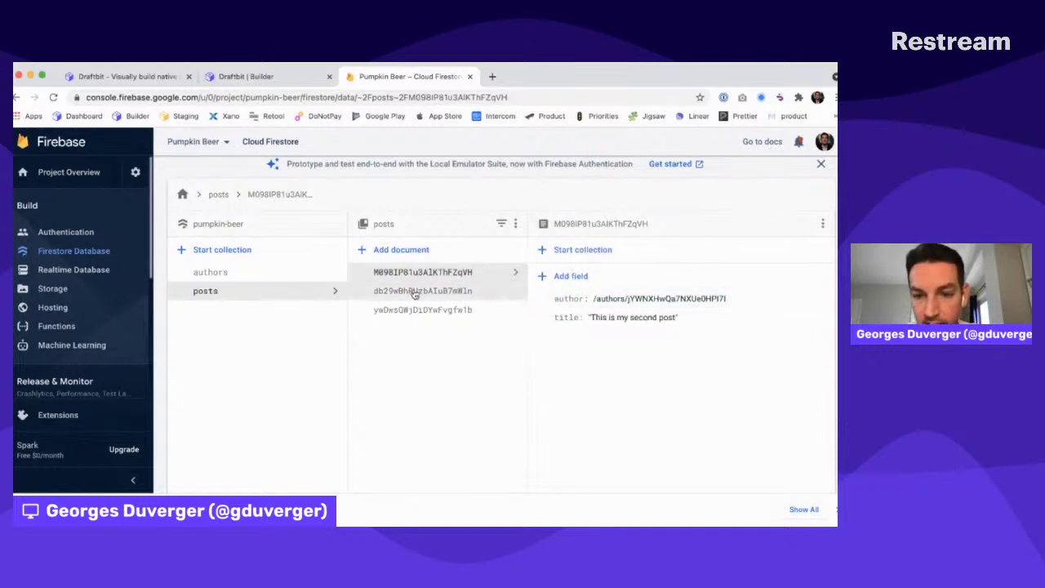
pyautogui.click(414, 292)
pyautogui.click(415, 310)
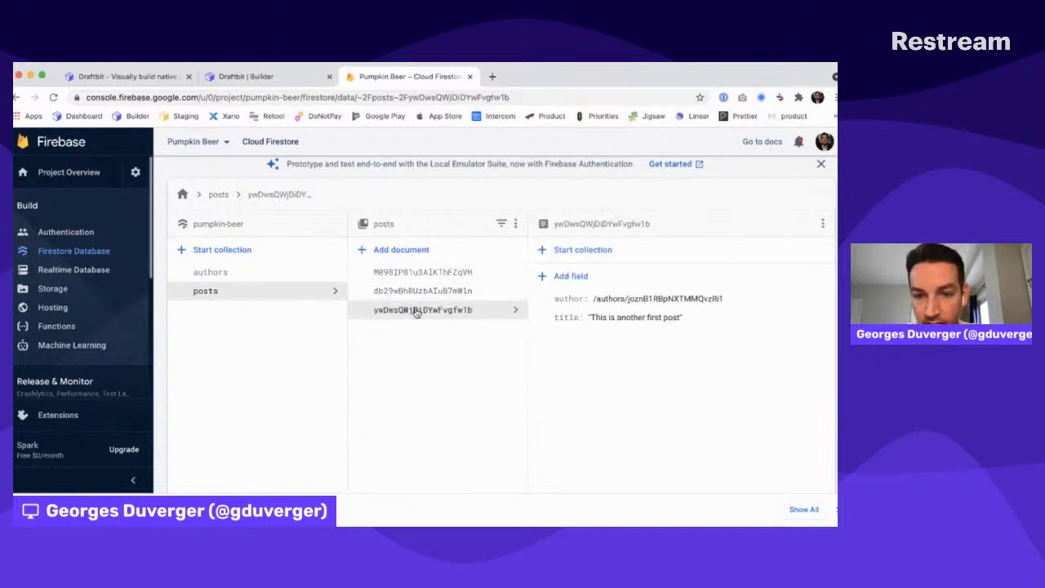
pyautogui.click(248, 272)
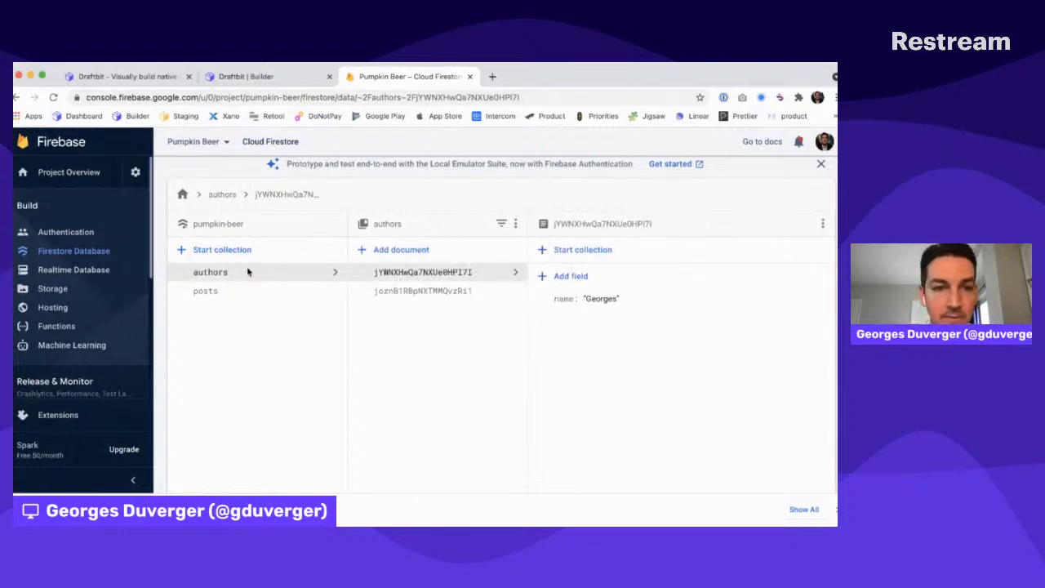
pyautogui.hotkey('ctrl', 'shift', 'Tab')
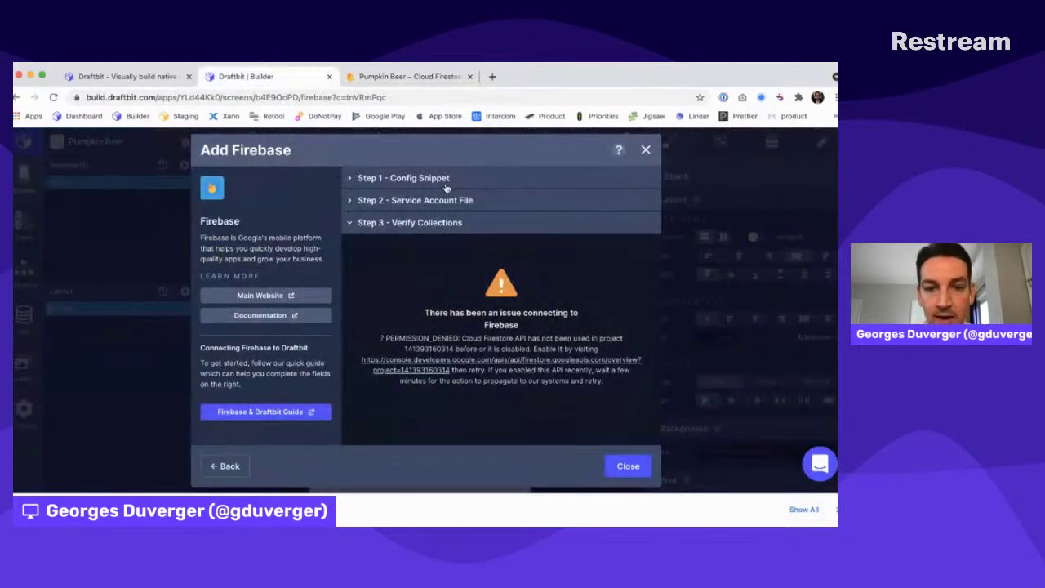
# Remove and re-upload the pumpkin-beer service account file in Draftbit's Add Firebase dialog
pyautogui.click(447, 202)
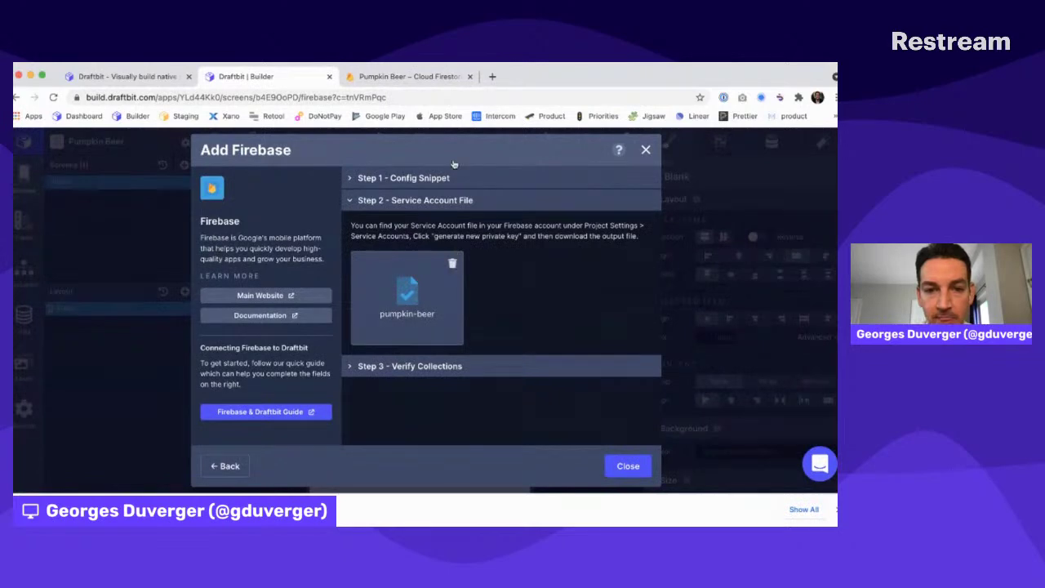
pyautogui.click(452, 265)
pyautogui.click(447, 178)
pyautogui.click(449, 179)
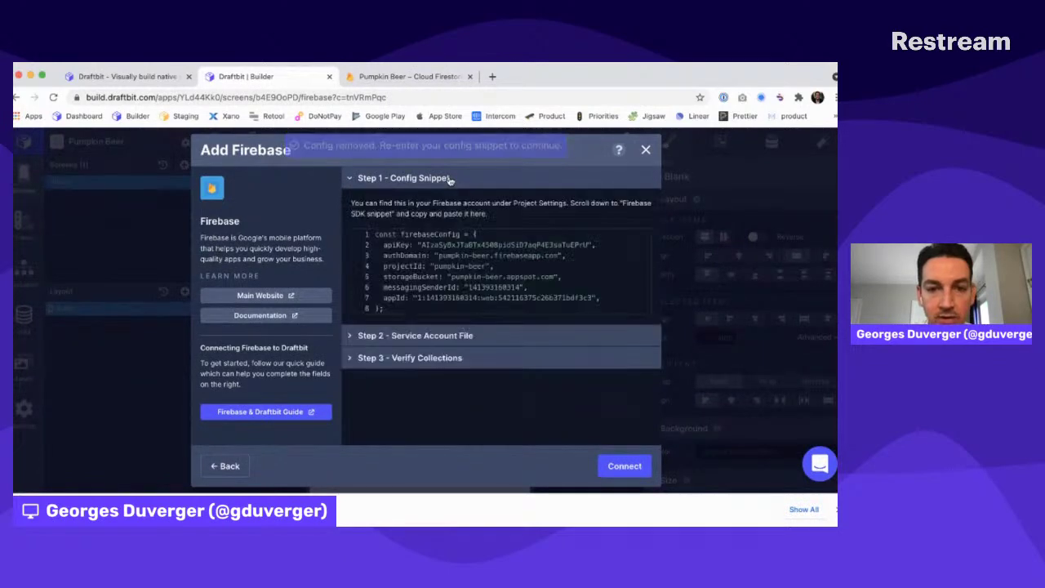
pyautogui.click(417, 334)
pyautogui.hotkey('ctrl', 'Tab')
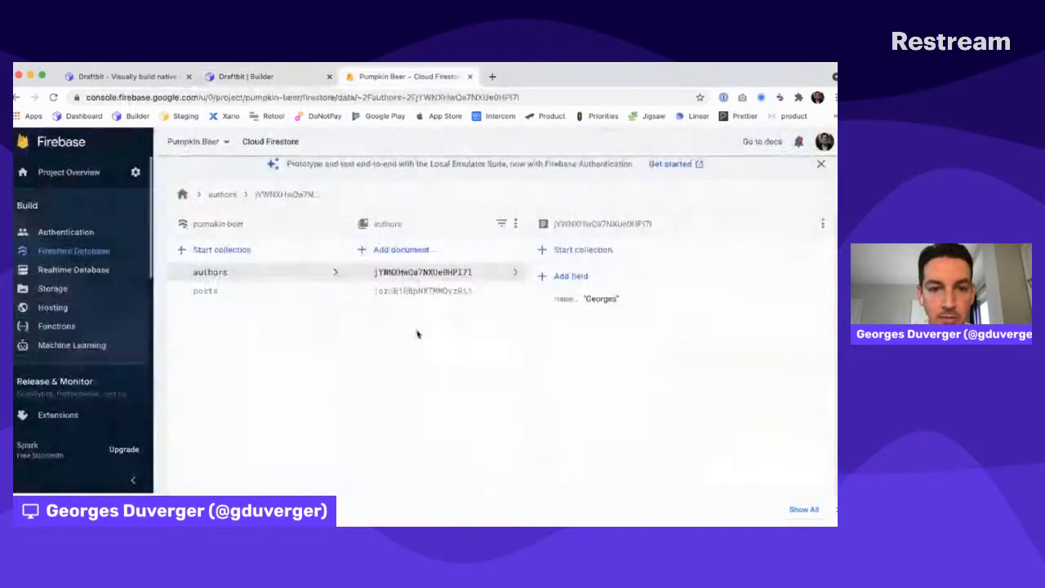
pyautogui.click(136, 173)
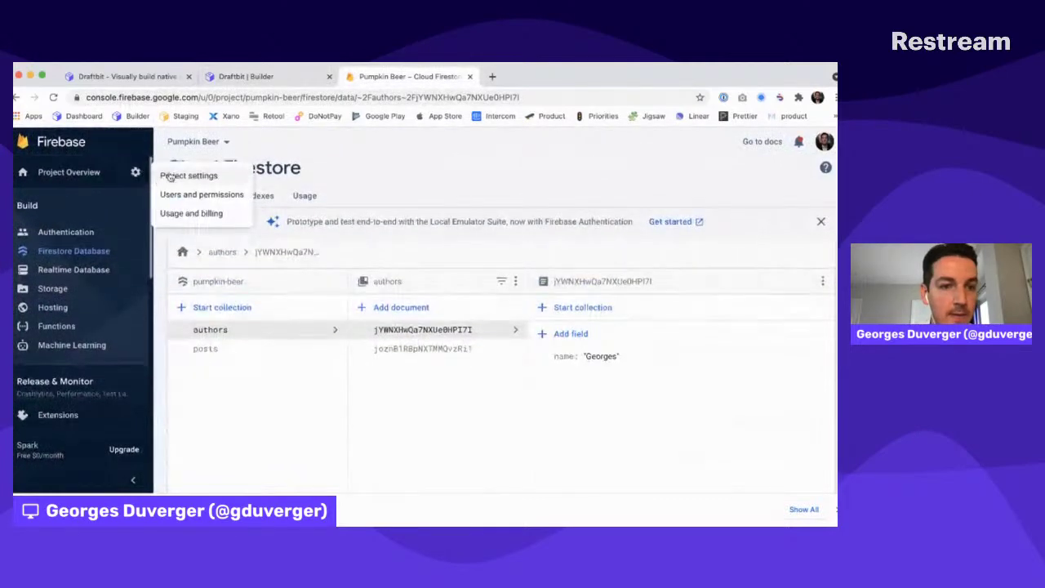
pyautogui.click(172, 178)
pyautogui.hotkey('ctrl', 'shift', 'Tab')
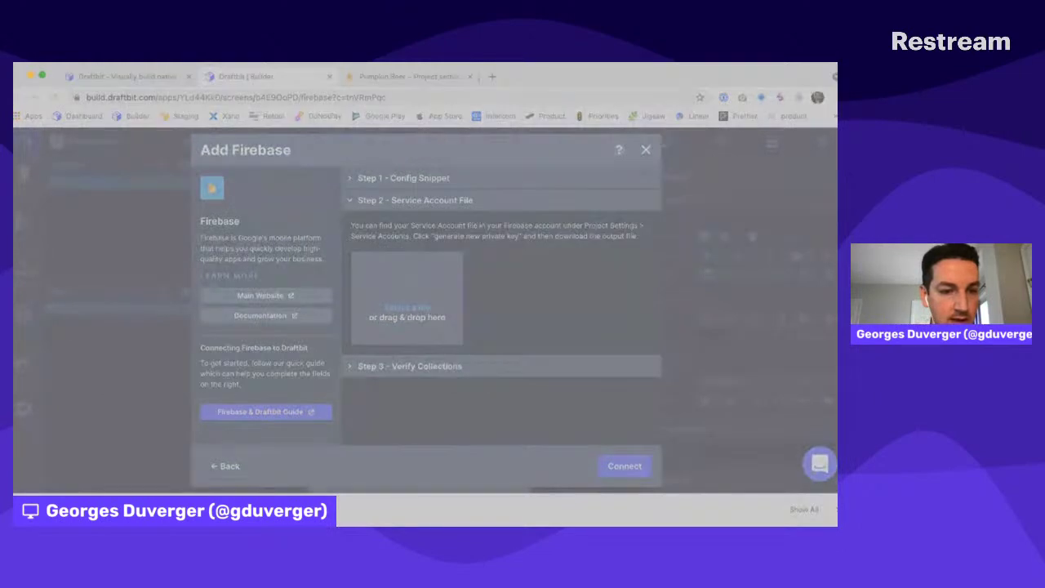
pyautogui.doubleClick(506, 310)
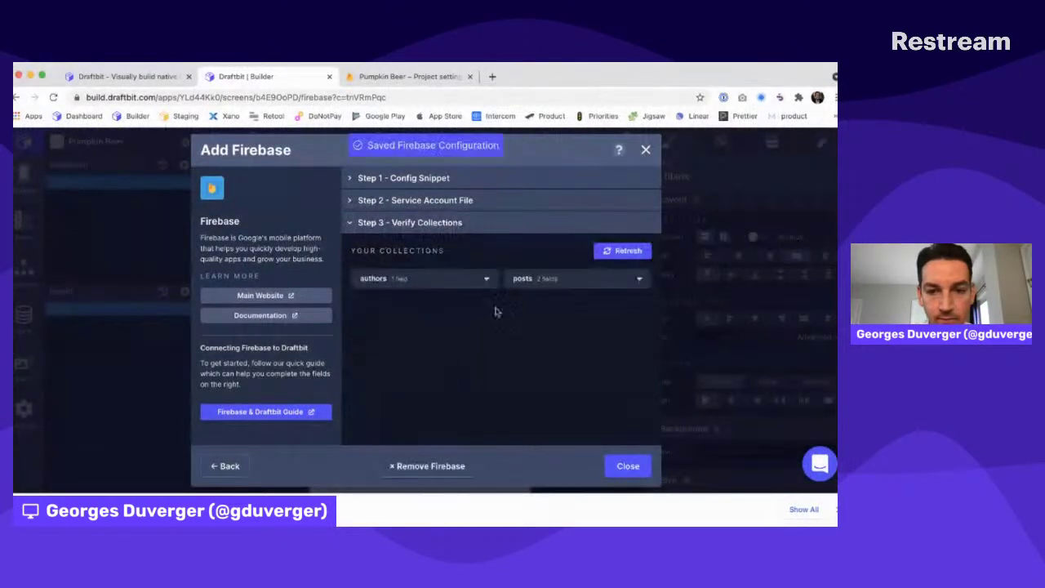
# Review the detected authors and posts collection fields and finish the Firebase connection
pyautogui.click(407, 280)
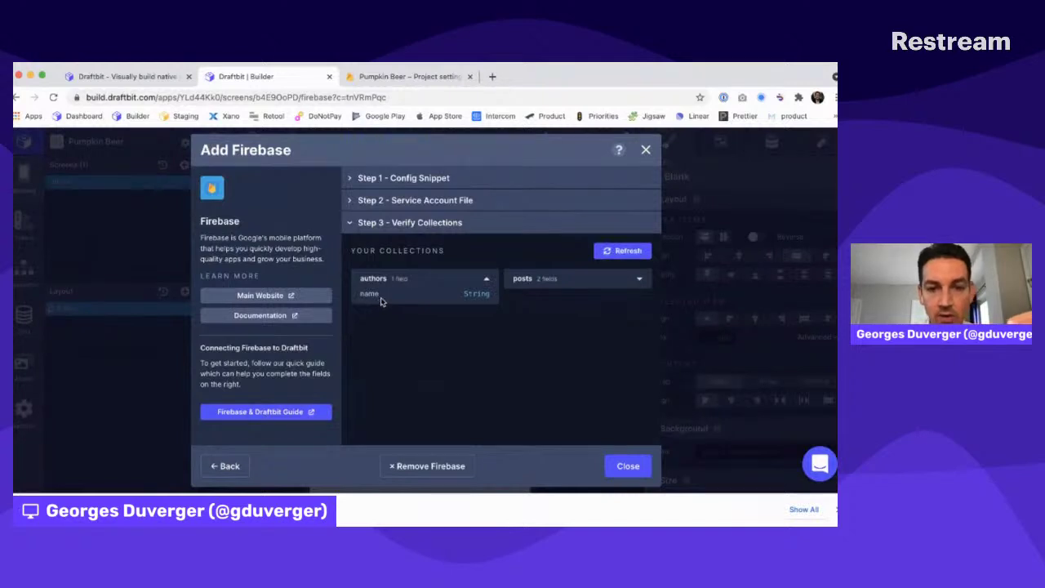
pyautogui.click(541, 283)
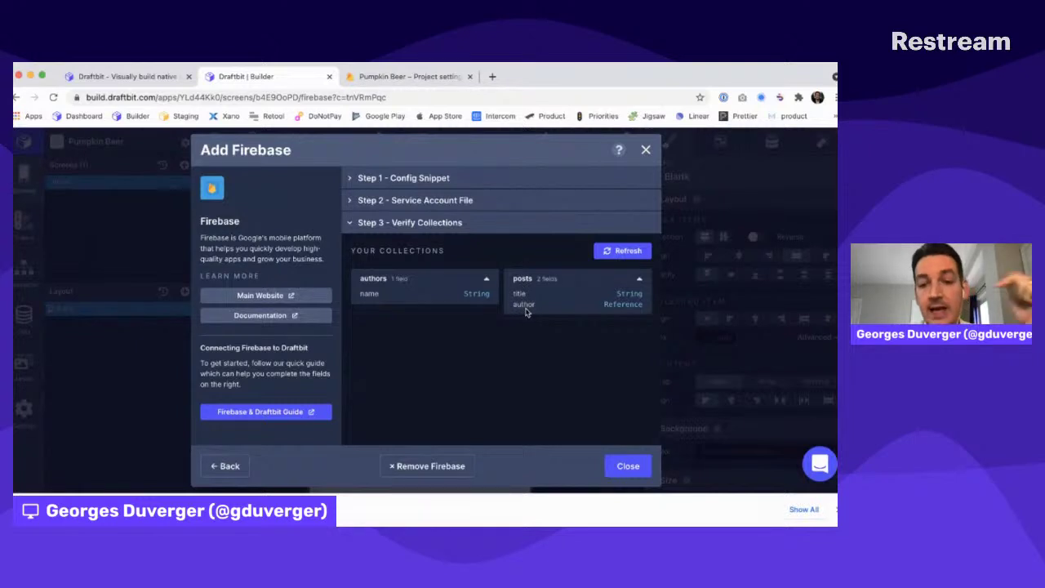
pyautogui.click(626, 466)
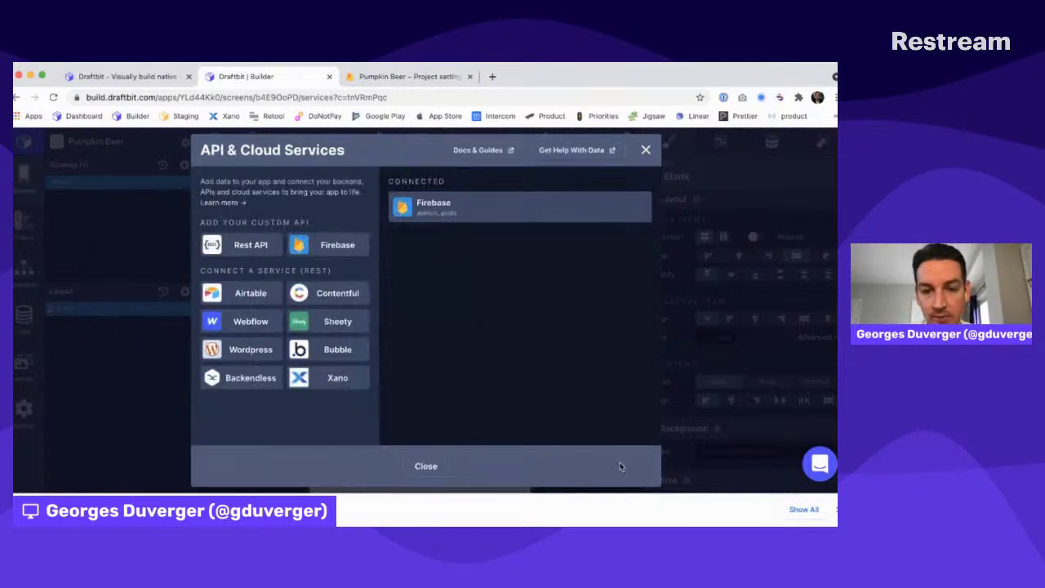
pyautogui.click(425, 466)
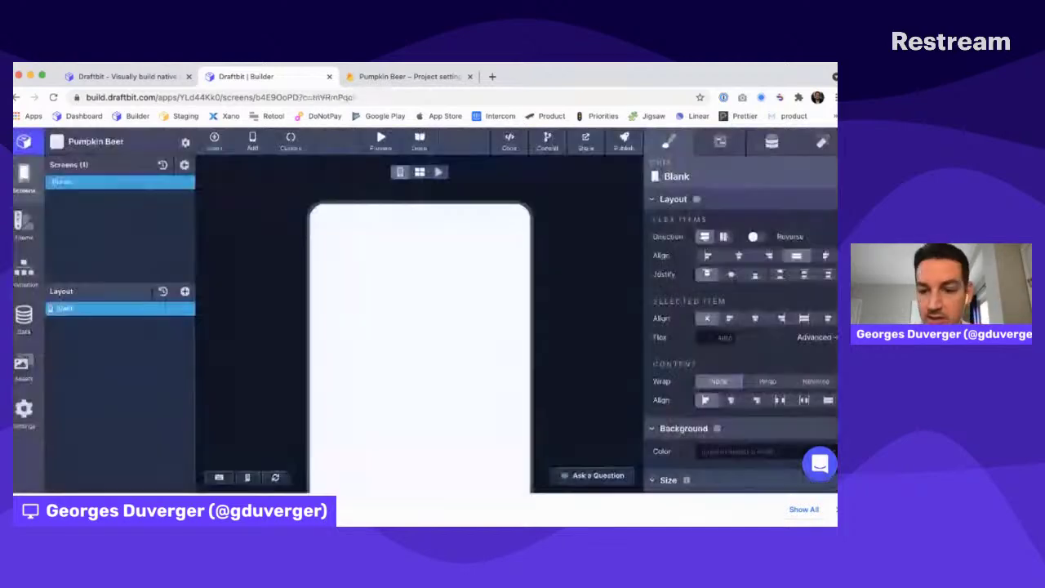
pyautogui.hotkey('ctrl', 'Tab')
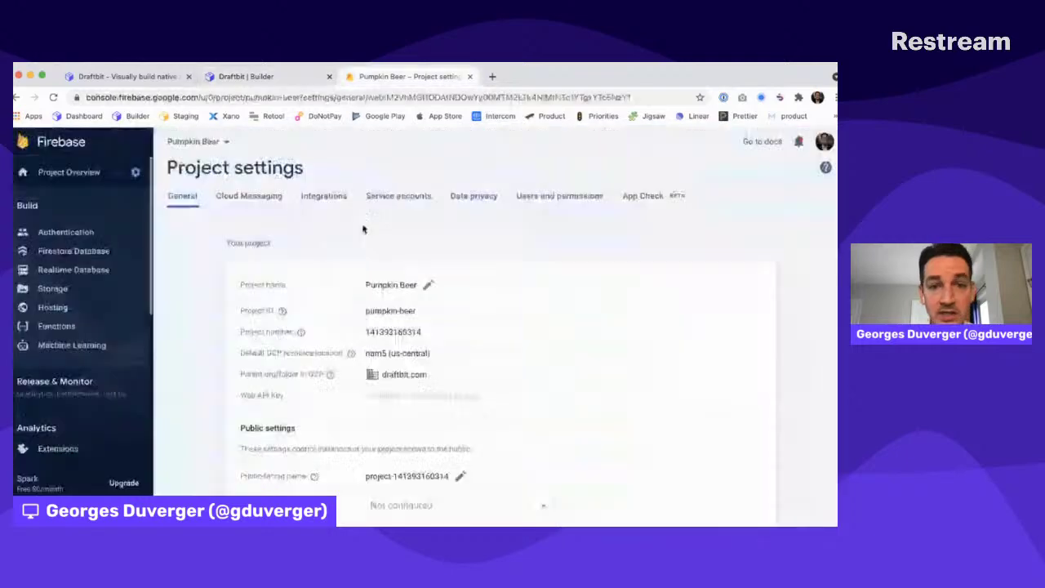
pyautogui.click(90, 251)
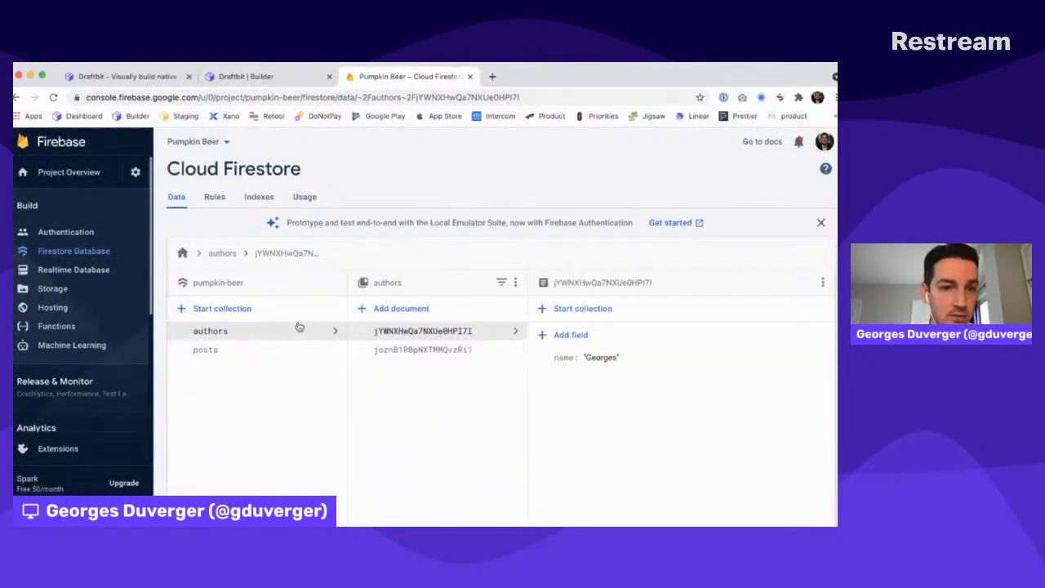
pyautogui.hotkey('ctrl', 'shift', 'Tab')
# Rename the screen to Posts and add a Firebase Collection component under it
pyautogui.doubleClick(66, 182)
pyautogui.write('Posts')
pyautogui.press('Return')
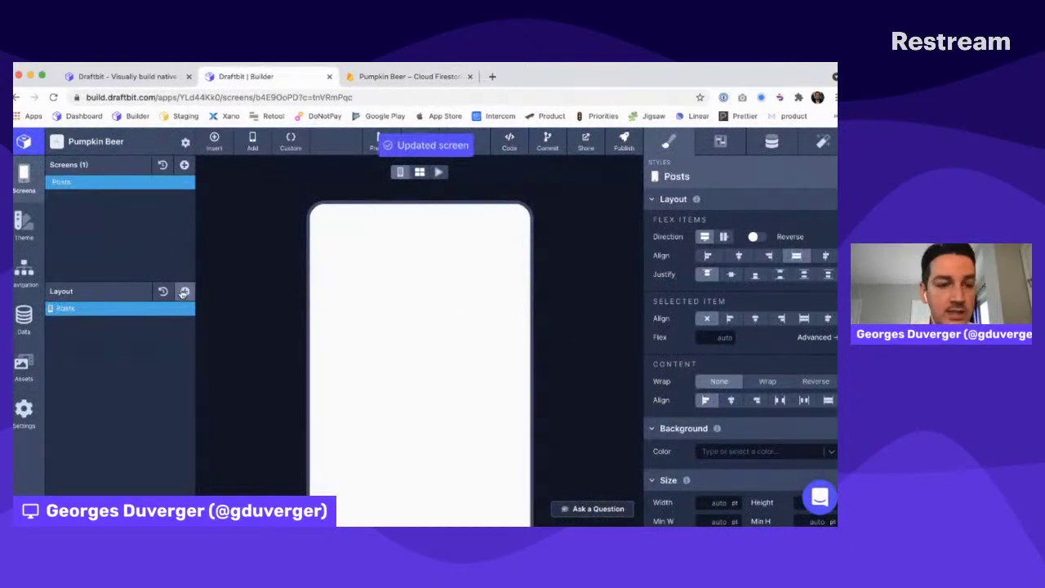
pyautogui.click(185, 291)
pyautogui.write('fireba')
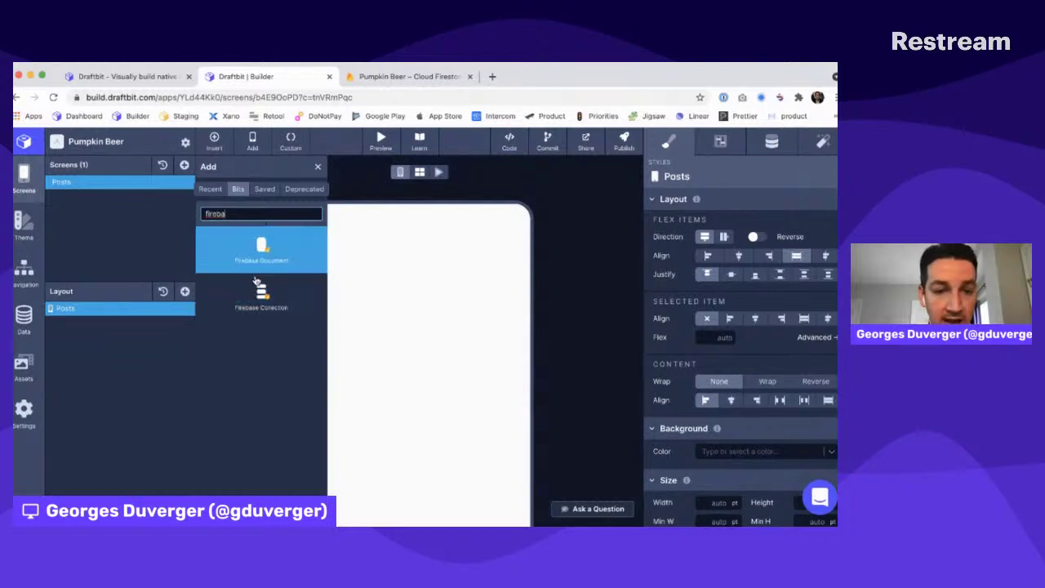
pyautogui.press('super+Tab')
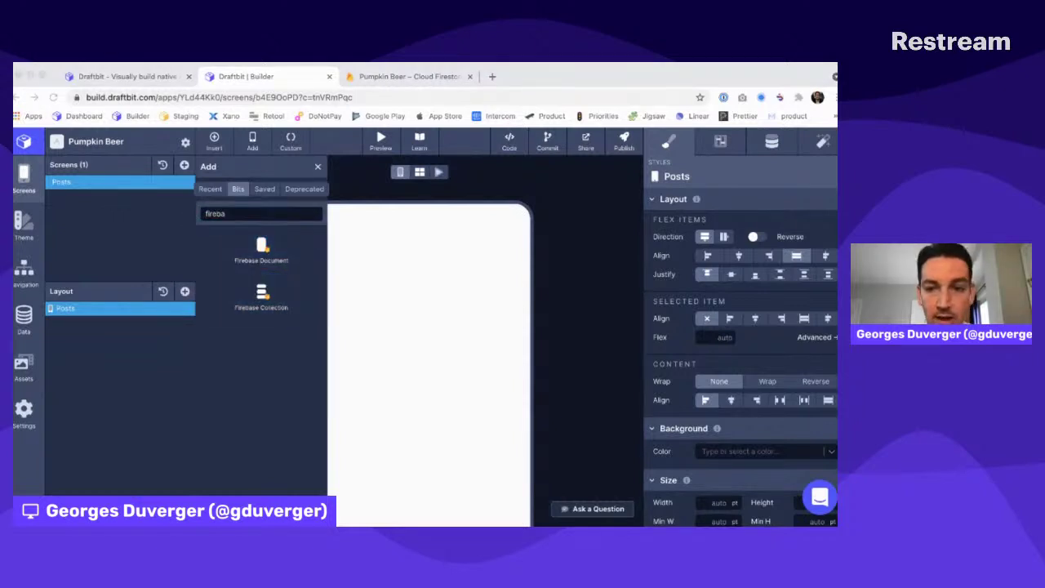
pyautogui.press('super+Tab')
pyautogui.press('super+Tab')
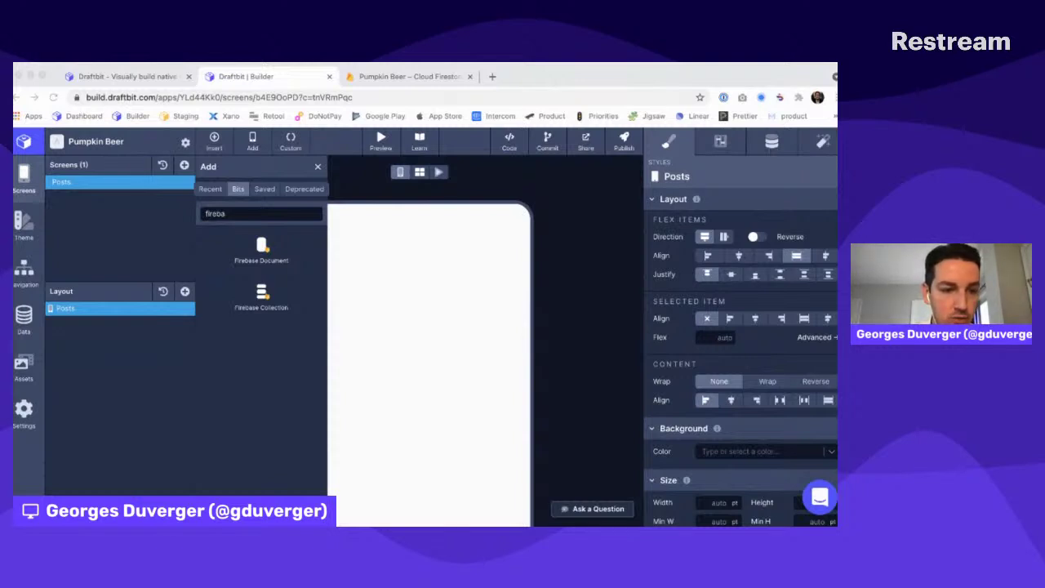
pyautogui.click(103, 170)
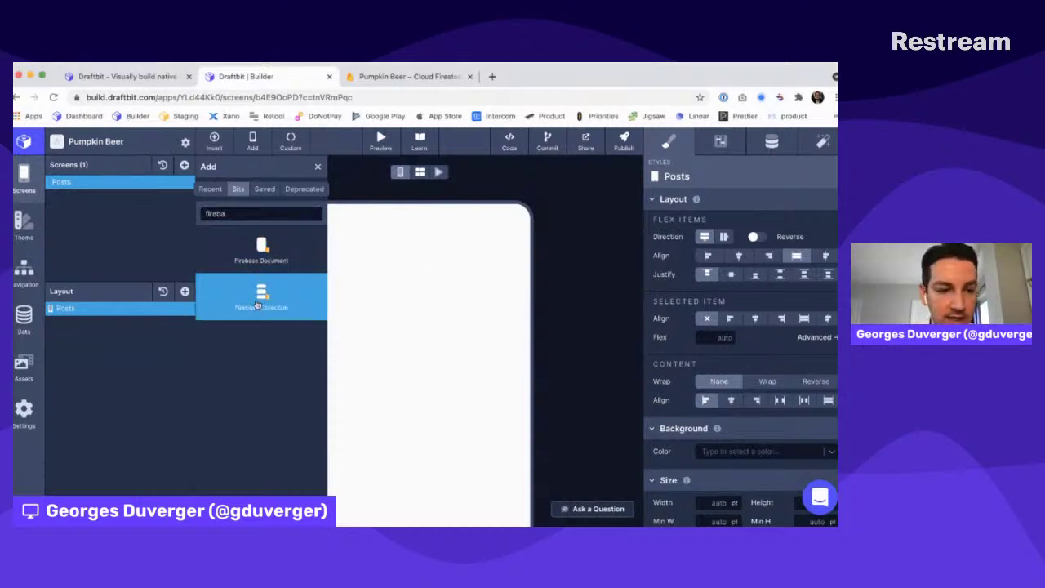
pyautogui.moveTo(258, 309); pyautogui.dragTo(163, 323)
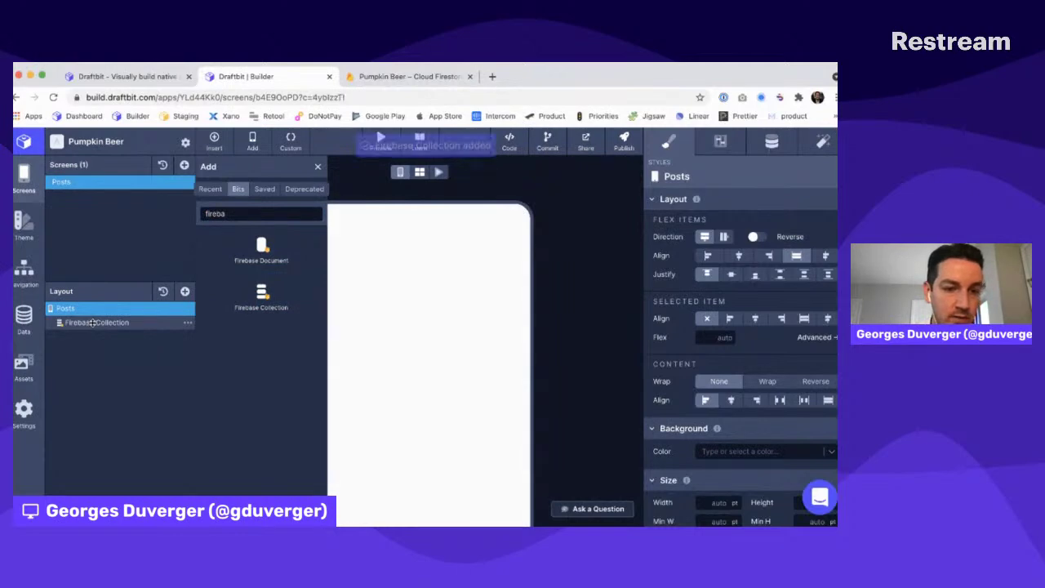
# Bind the Firebase Collection to the posts collection and rename the layer Posts
pyautogui.click(92, 322)
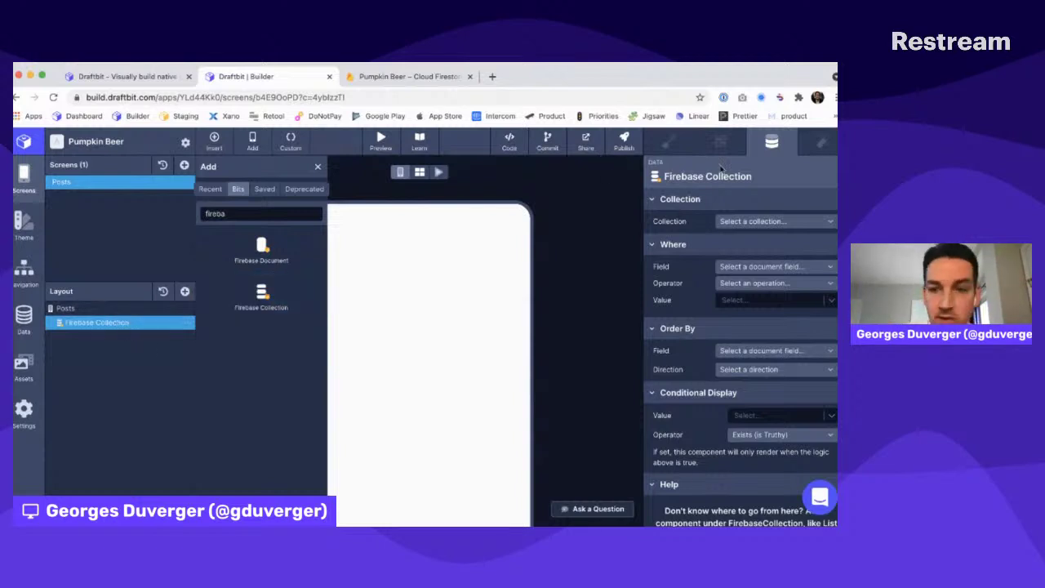
pyautogui.click(764, 221)
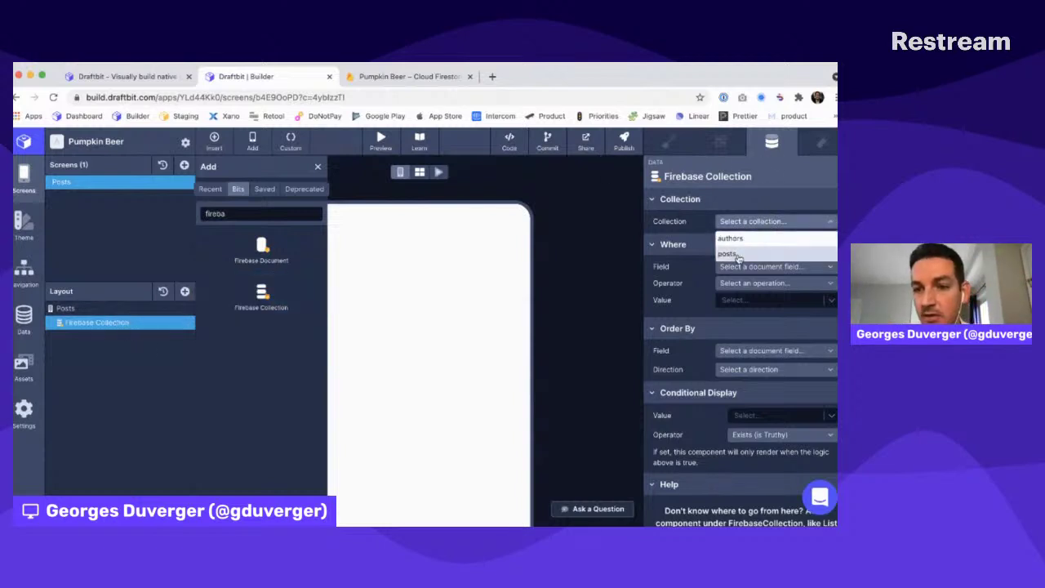
pyautogui.click(745, 253)
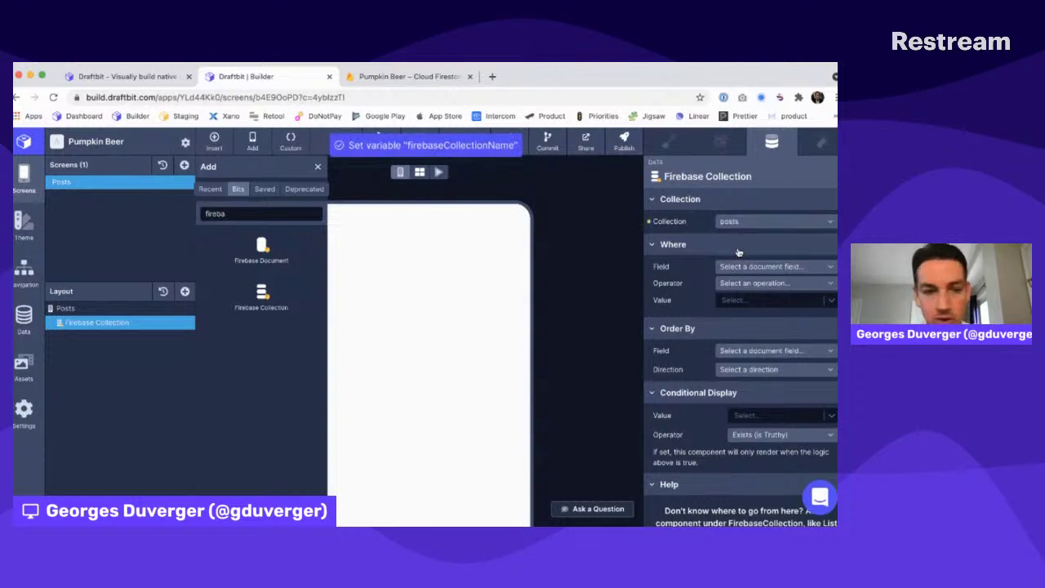
pyautogui.doubleClick(110, 321)
pyautogui.write('Po')
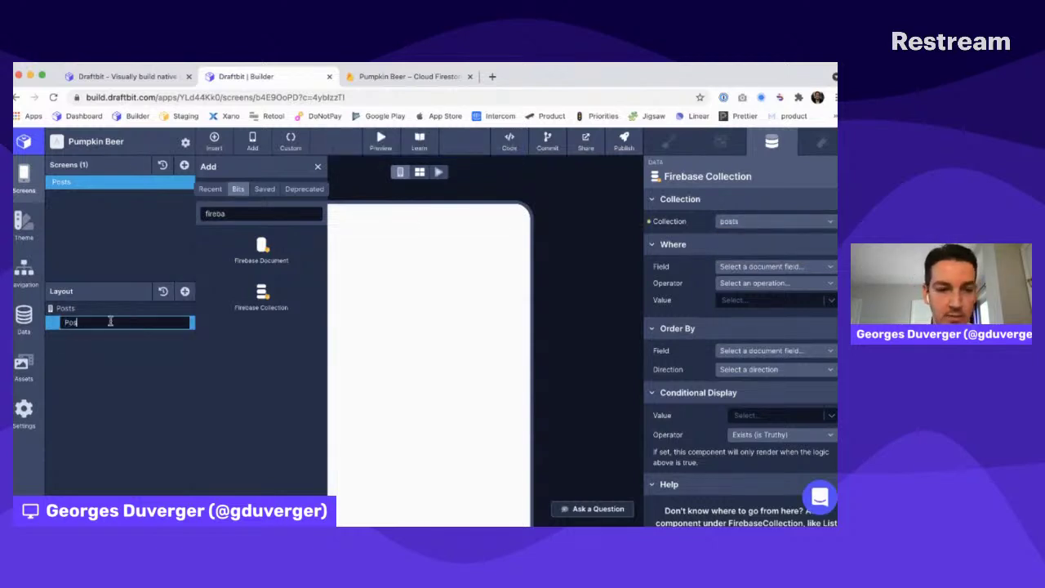
pyautogui.write('sts')
pyautogui.press('Return')
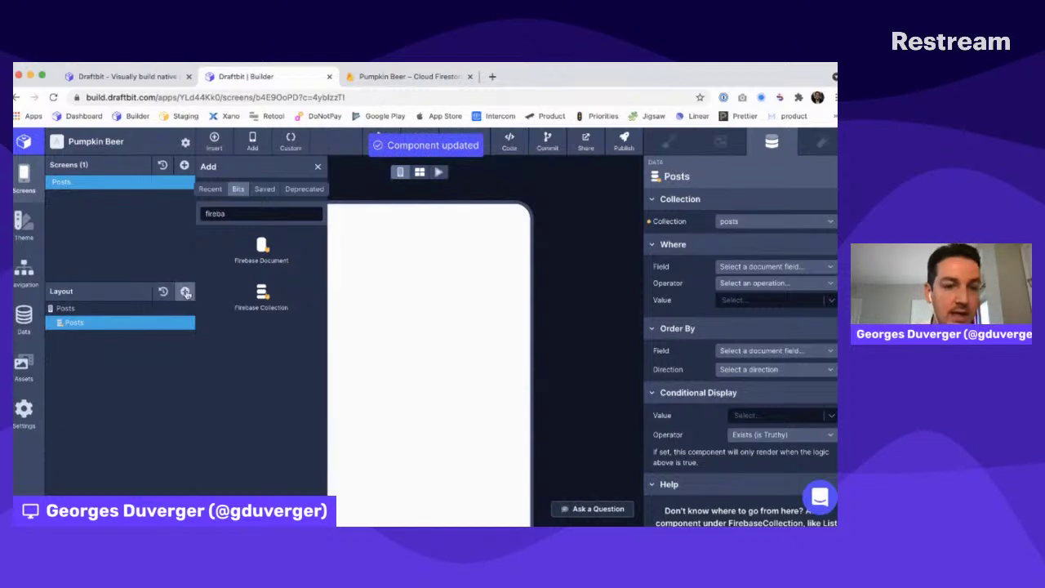
# Add a list named Post inside the Posts collection
pyautogui.click(187, 292)
pyautogui.write('list')
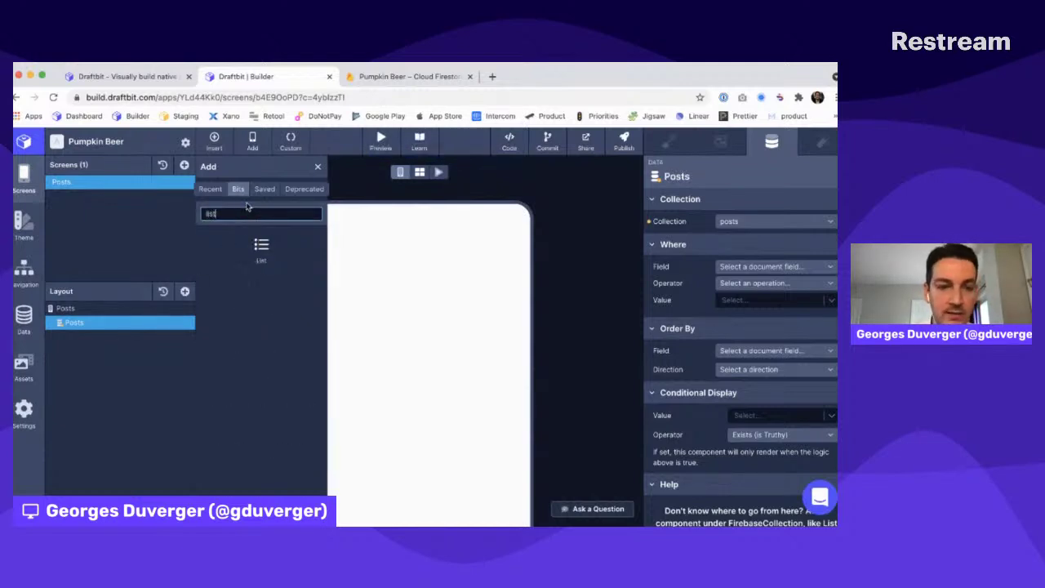
pyautogui.click(262, 249)
pyautogui.doubleClick(81, 337)
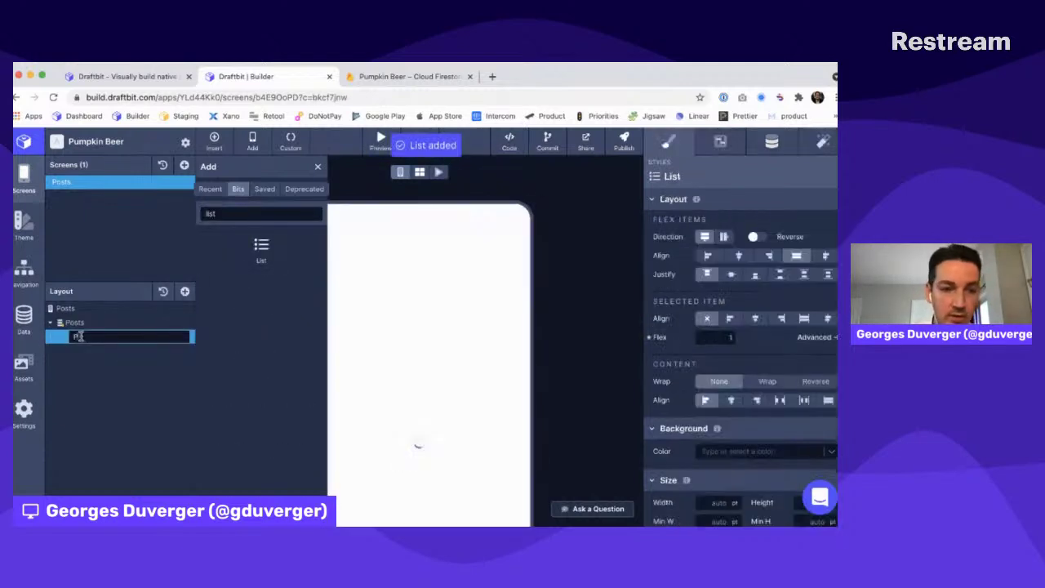
pyautogui.write('Post')
pyautogui.press('Return')
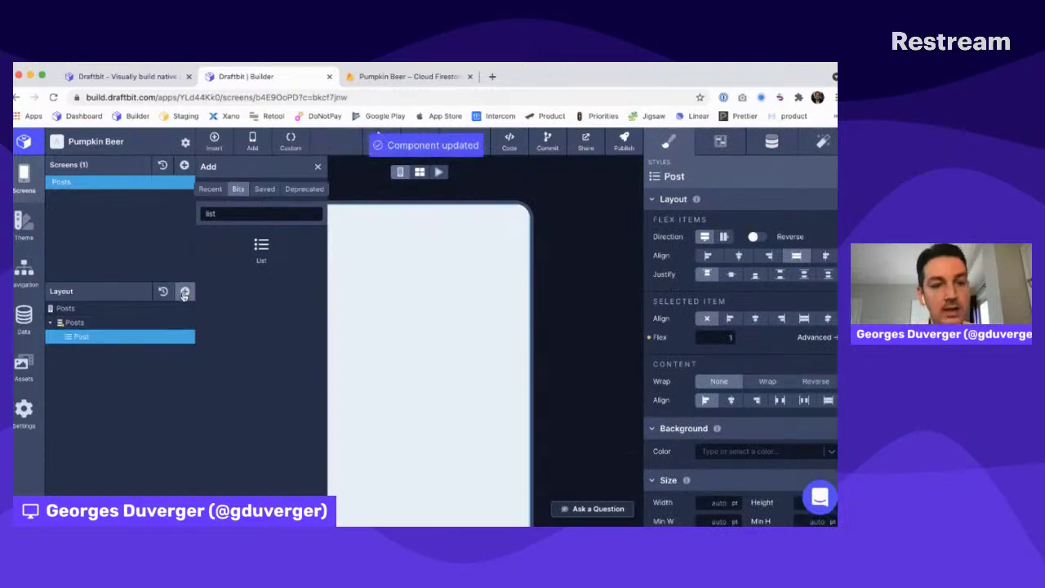
# Add a Text inside Post and set Post's data source to the Posts collection
pyautogui.click(185, 293)
pyautogui.write('te')
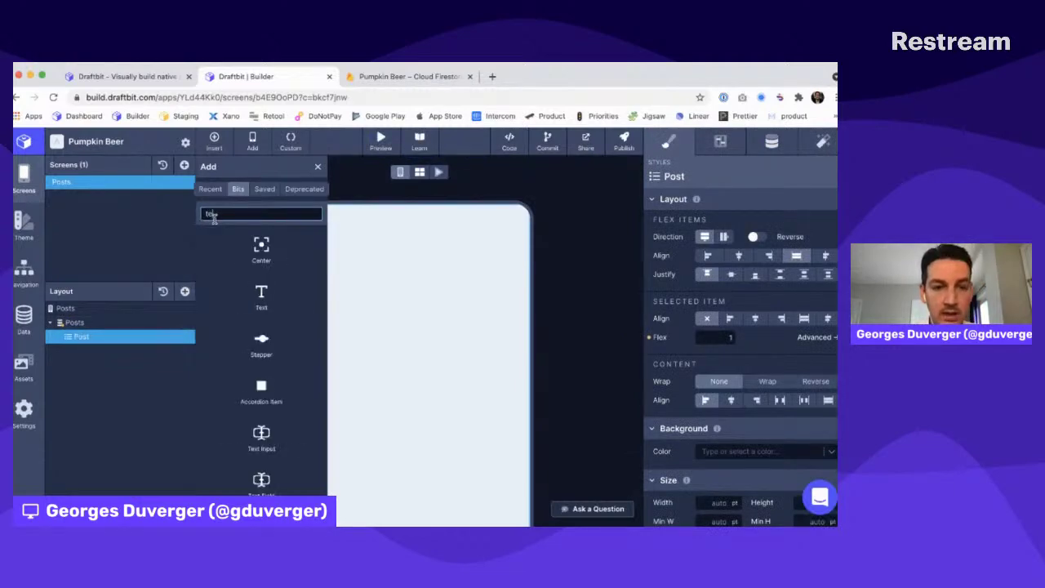
pyautogui.click(264, 293)
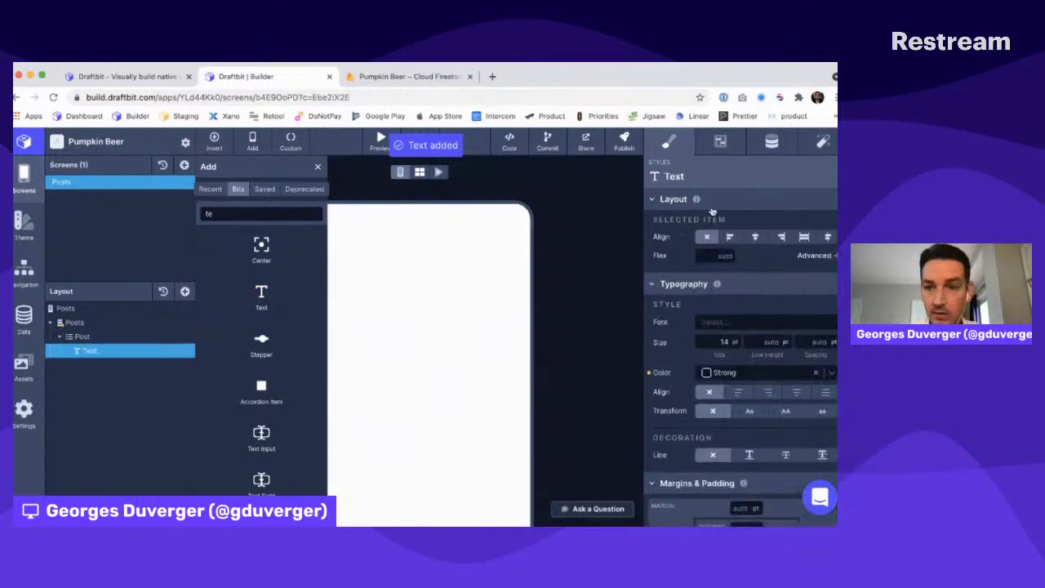
pyautogui.click(772, 142)
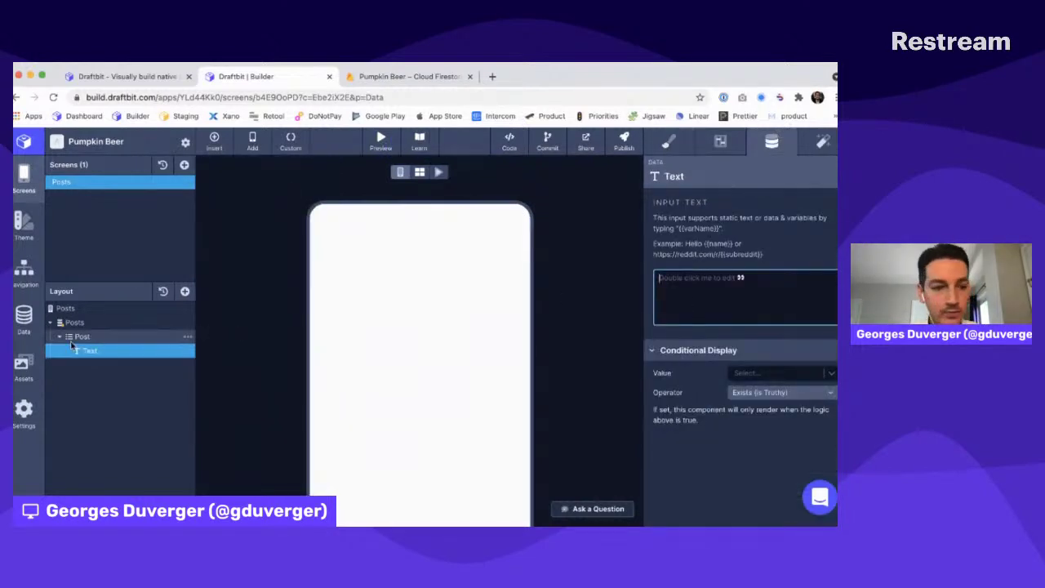
pyautogui.click(77, 336)
pyautogui.click(744, 200)
pyautogui.click(742, 235)
# Set the Text's content to {{title}} with the title variable mapped to each post's title
pyautogui.click(105, 351)
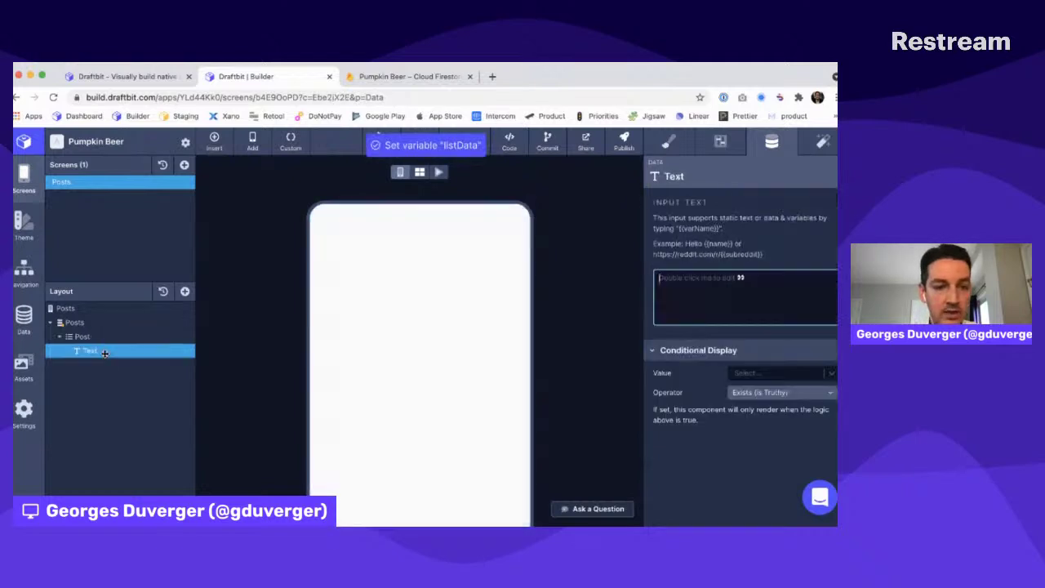
pyautogui.click(688, 299)
pyautogui.write('{{title')
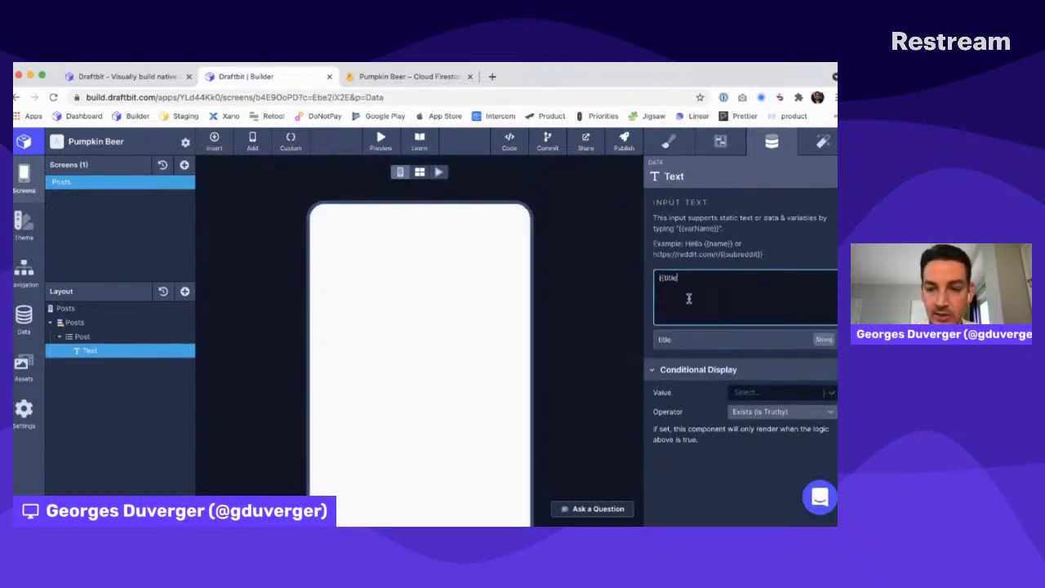
pyautogui.write('}}')
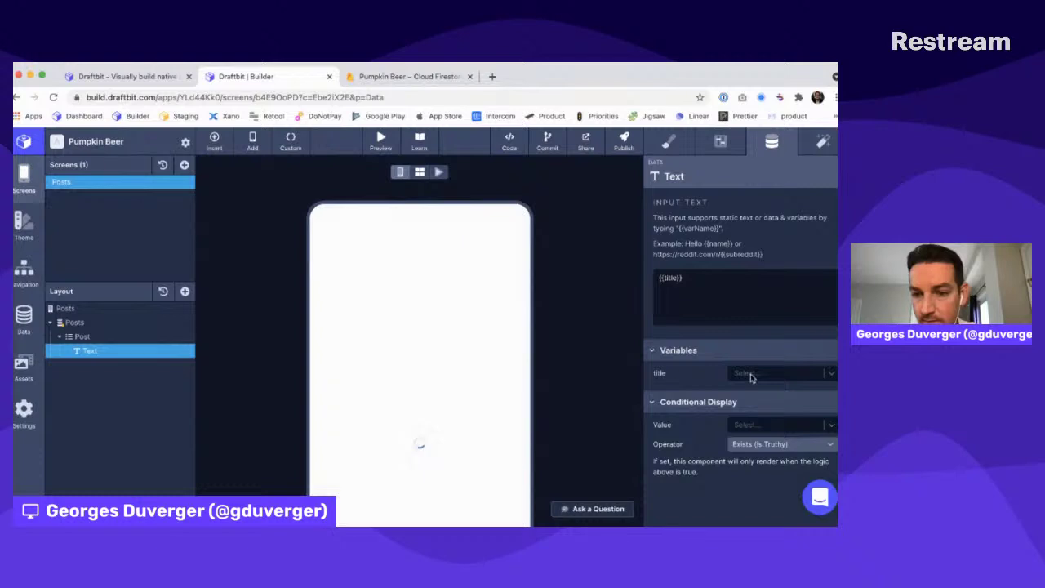
pyautogui.click(751, 374)
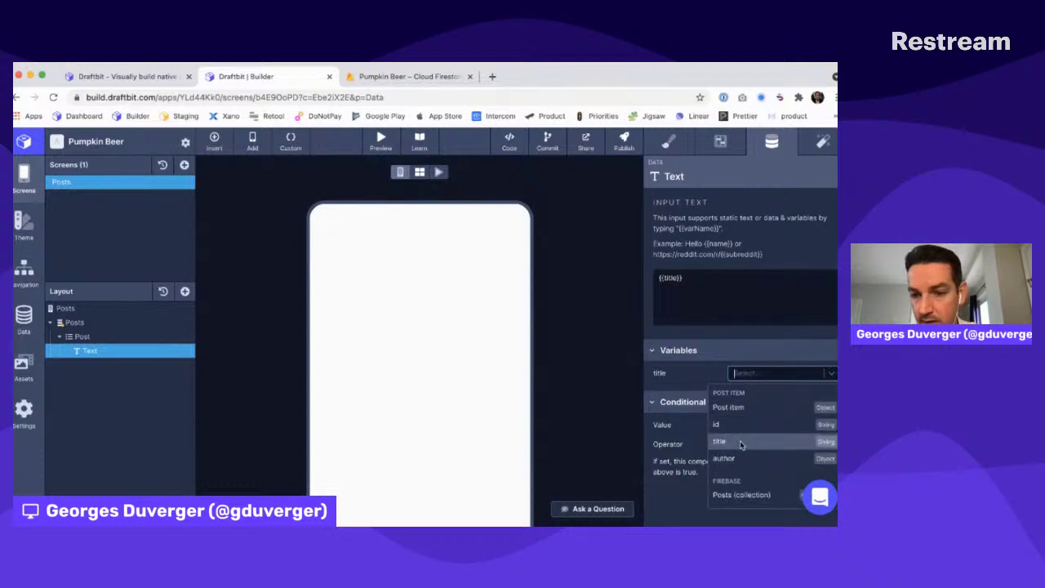
pyautogui.click(740, 444)
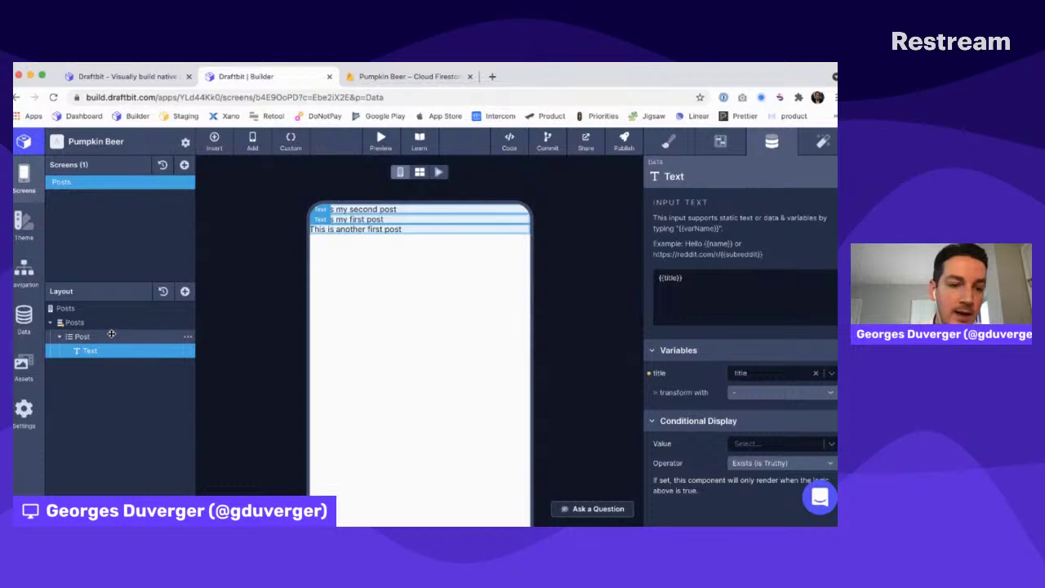
# Wrap the title Text in a new View inside Post with bottom margin 20
pyautogui.click(111, 334)
pyautogui.click(185, 293)
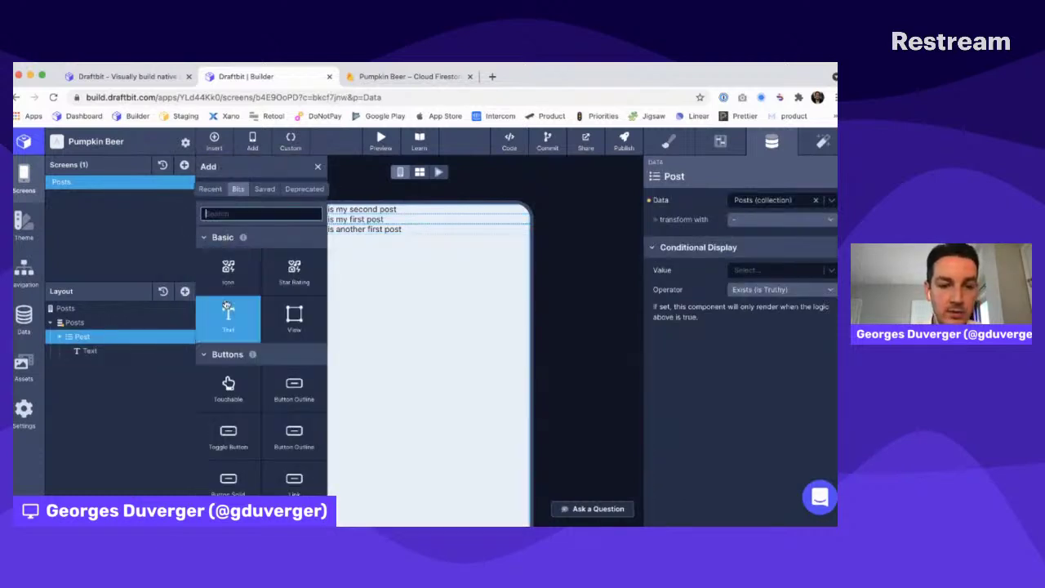
pyautogui.click(294, 315)
pyautogui.moveTo(88, 350); pyautogui.dragTo(92, 364)
pyautogui.click(668, 142)
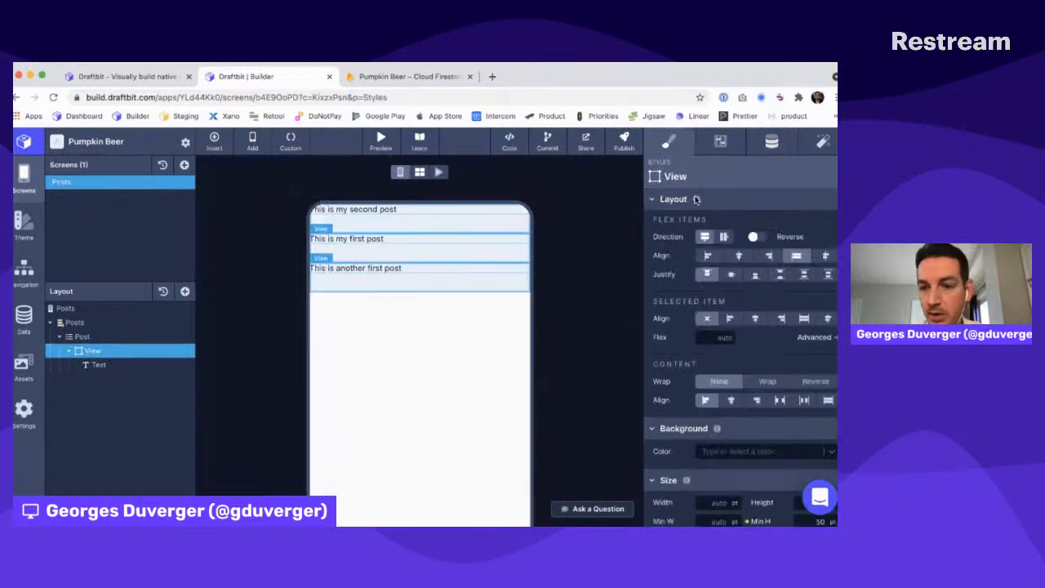
pyautogui.scroll(-5, 739, 314)
pyautogui.click(739, 315)
pyautogui.write('20')
# Set the Posts screen padding to 50 on top, left, right and bottom
pyautogui.click(120, 313)
pyautogui.scroll(-2, 740, 410)
pyautogui.scroll(4, 739, 408)
pyautogui.click(738, 343)
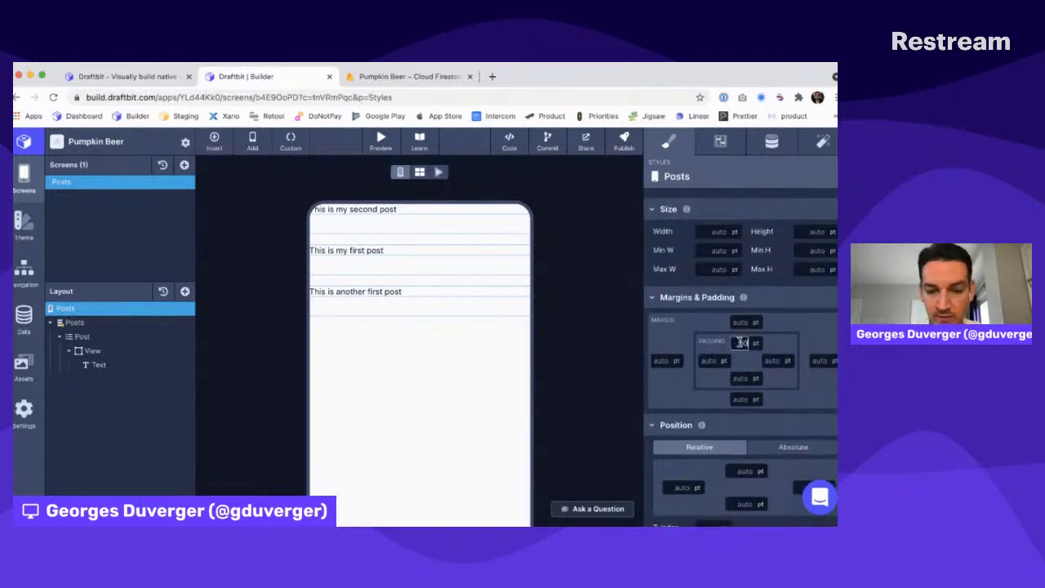
pyautogui.click(713, 359)
pyautogui.write('50')
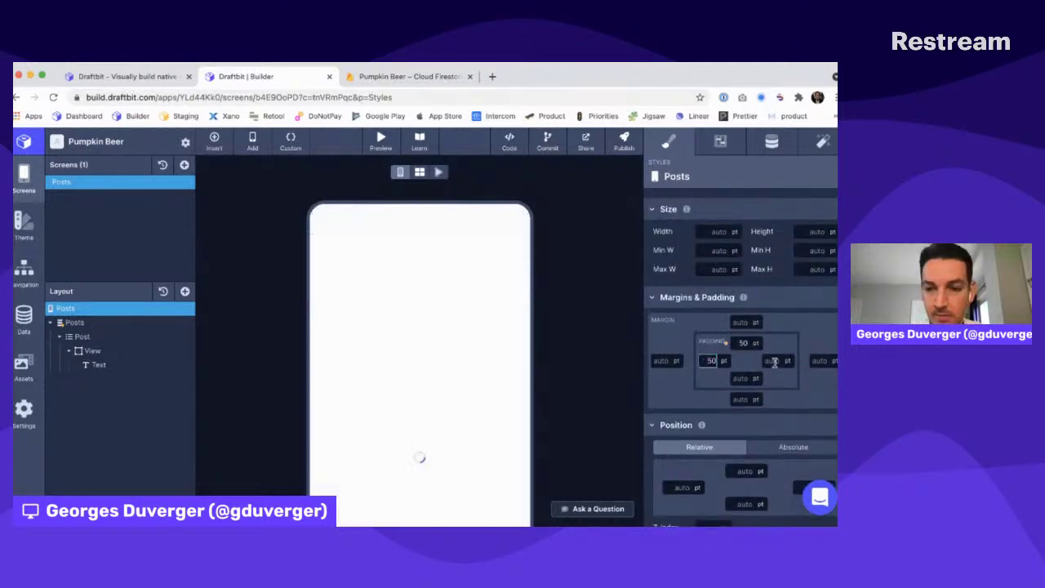
pyautogui.press('Tab')
pyautogui.write('50')
pyautogui.click(739, 378)
pyautogui.press('Return')
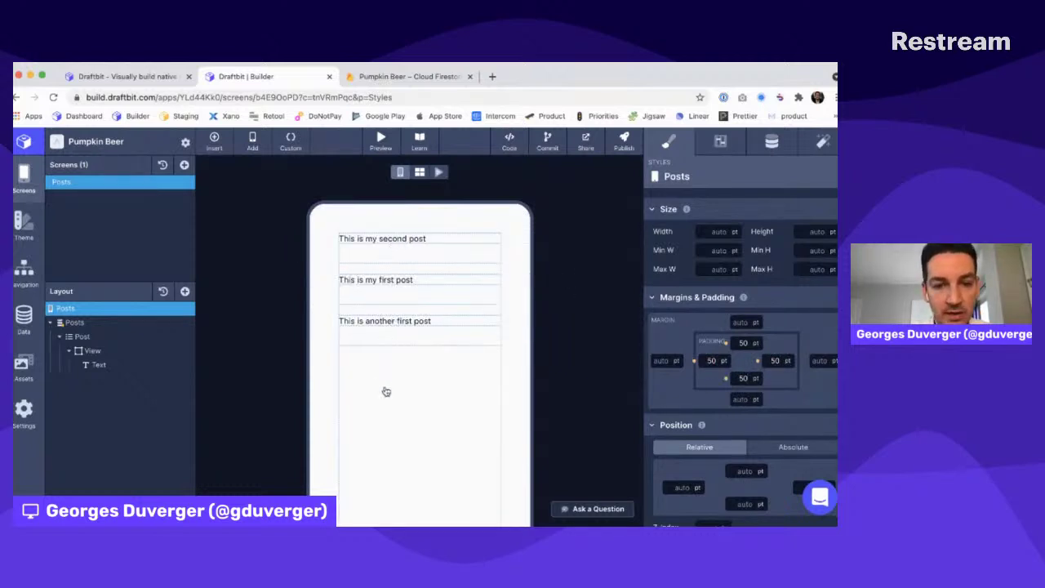
pyautogui.press('super+Tab')
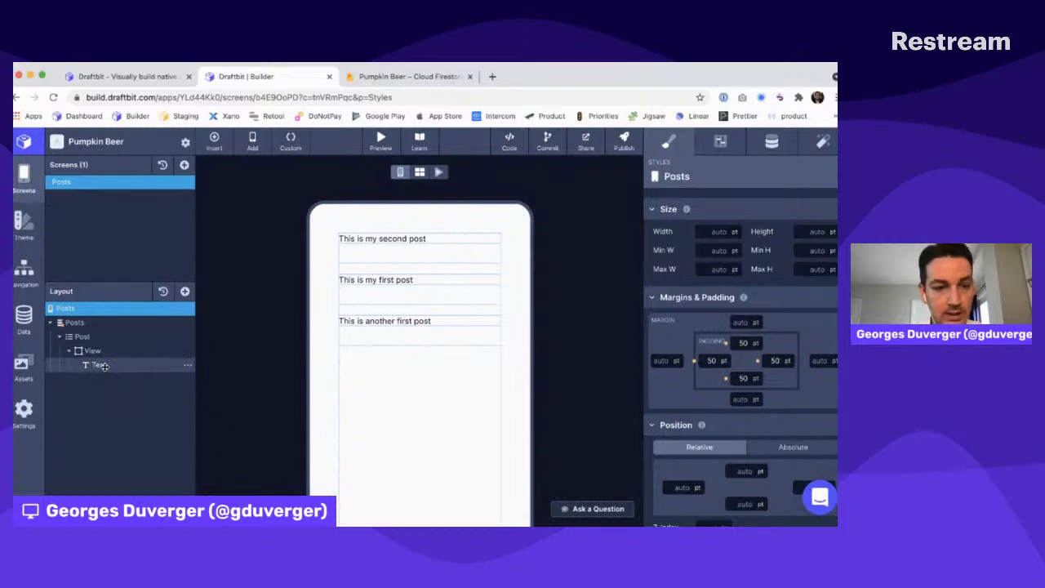
pyautogui.click(98, 351)
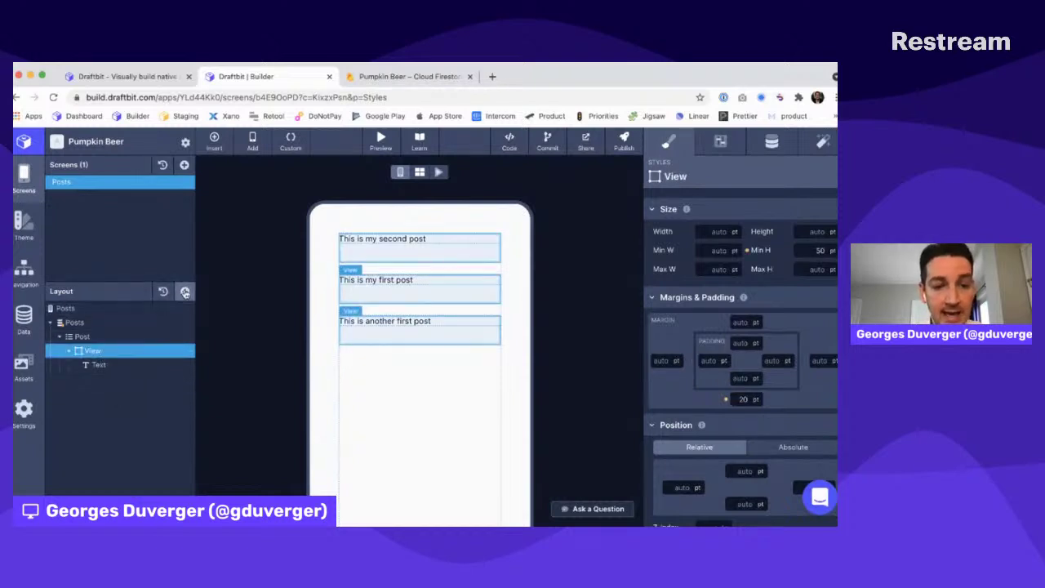
pyautogui.click(185, 292)
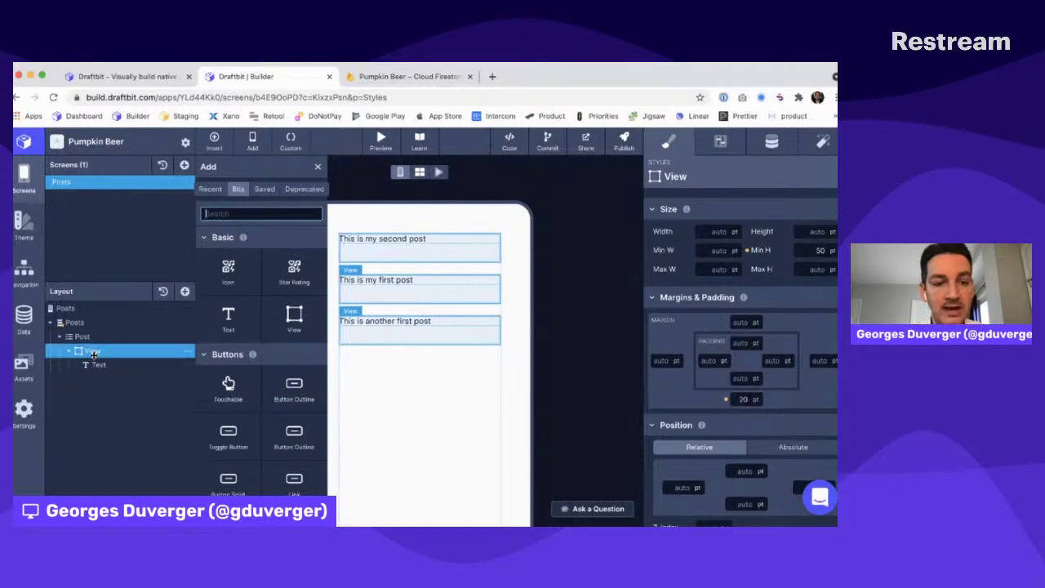
pyautogui.click(229, 322)
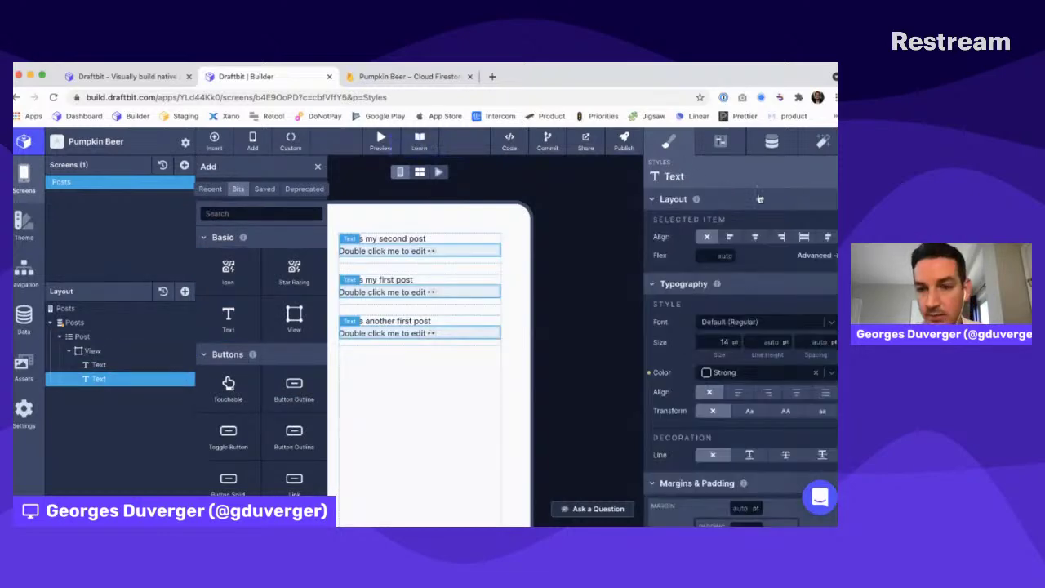
pyautogui.click(771, 142)
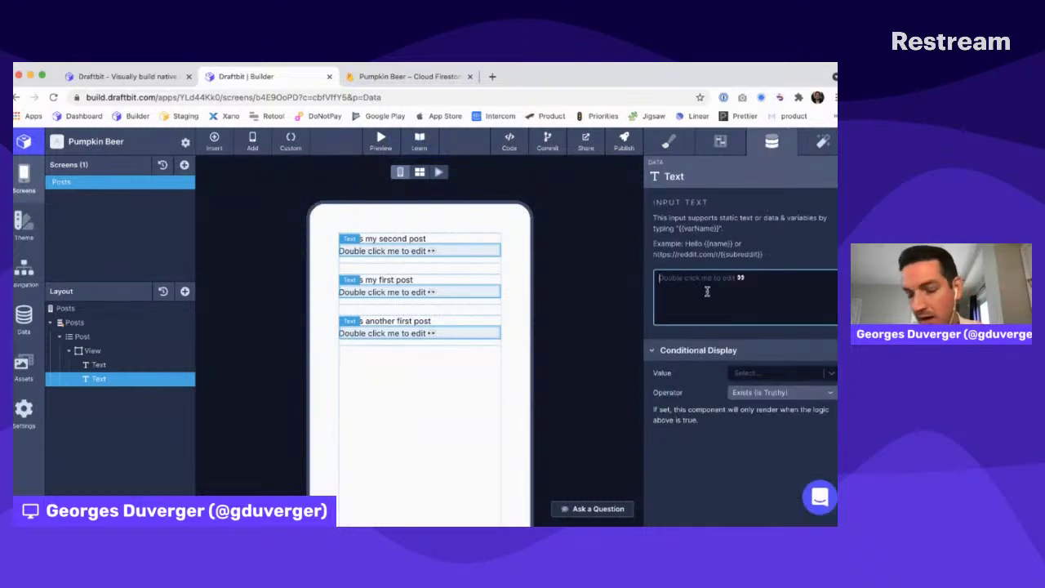
pyautogui.click(190, 381)
pyautogui.click(196, 425)
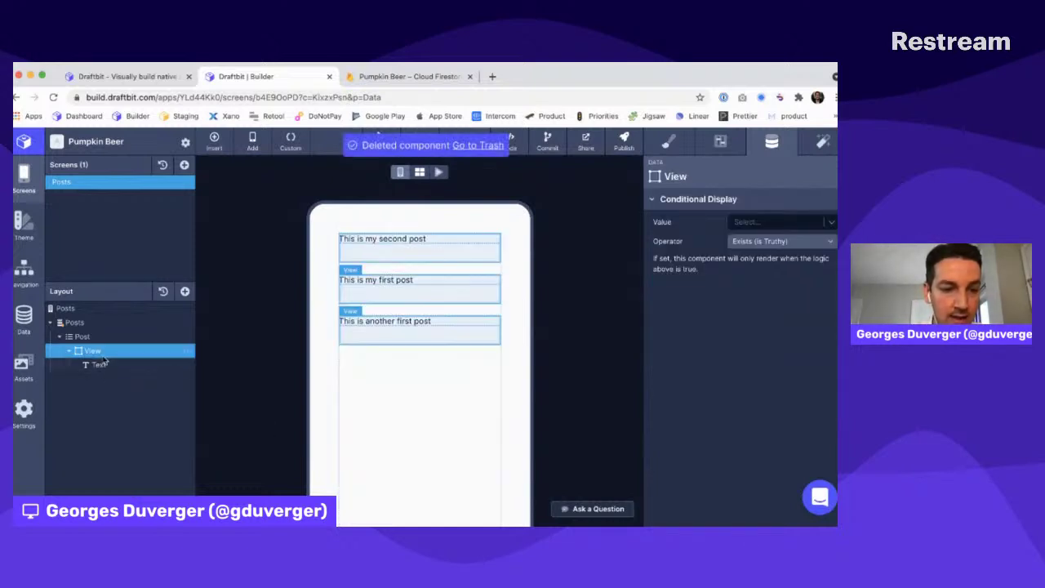
# Add a Firebase Document in the View loading each post's author from the authors collection
pyautogui.click(184, 293)
pyautogui.write('fireb')
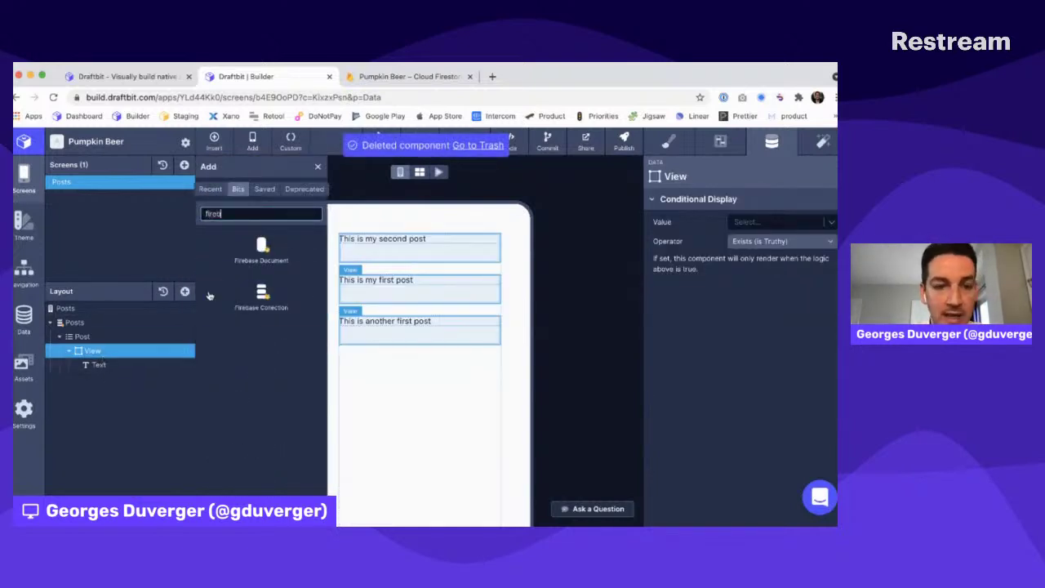
pyautogui.click(262, 251)
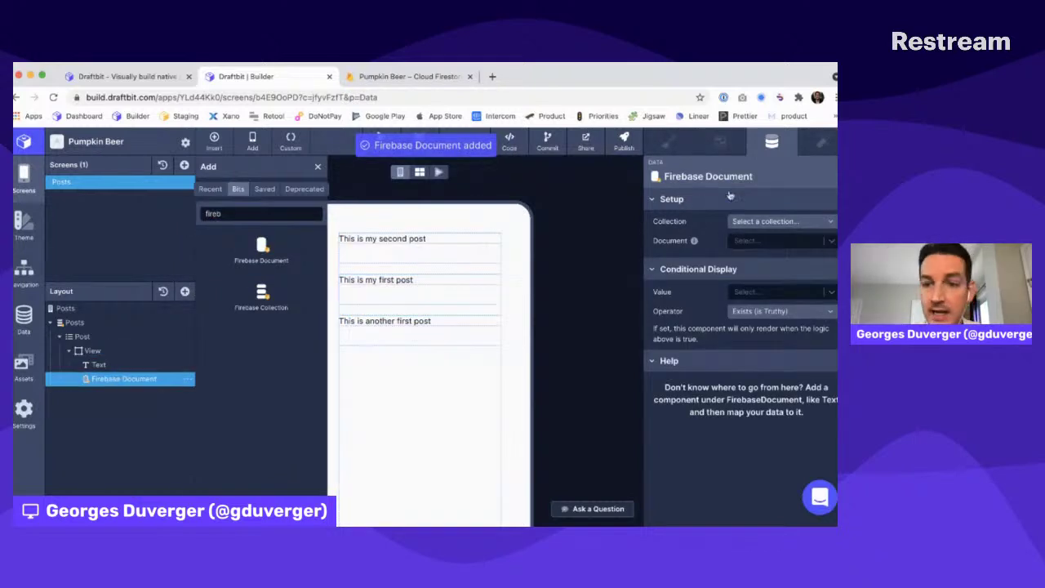
pyautogui.click(764, 221)
pyautogui.click(743, 237)
pyautogui.click(748, 242)
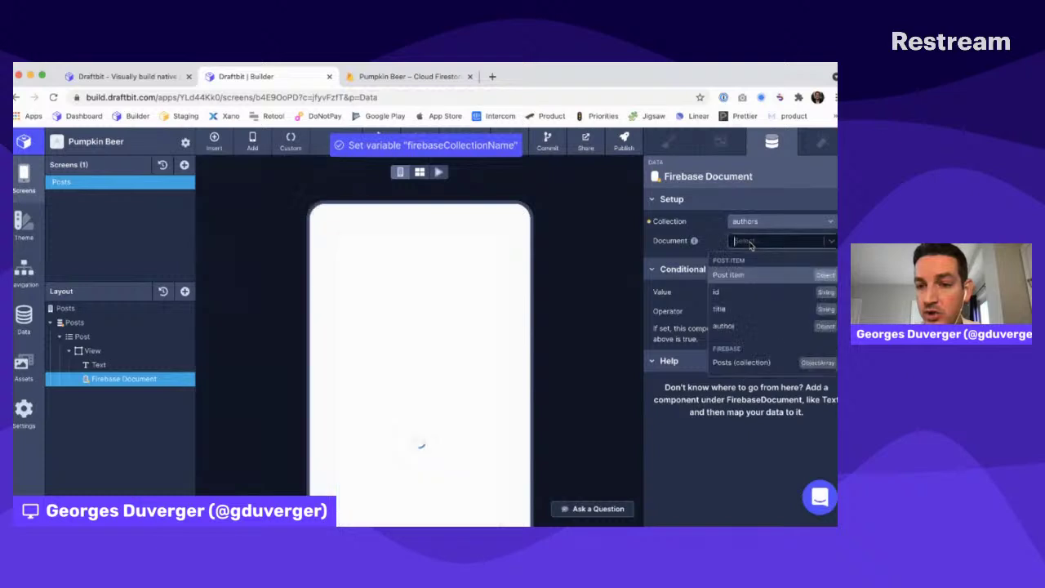
pyautogui.click(724, 325)
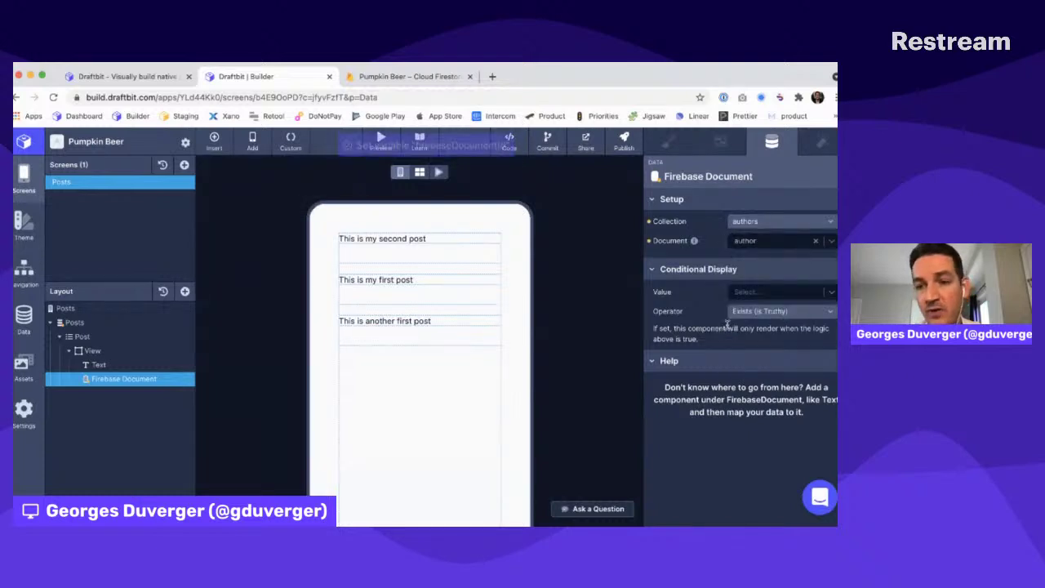
# Add a Text inside the document and rename the document layer Author
pyautogui.click(184, 291)
pyautogui.click(228, 318)
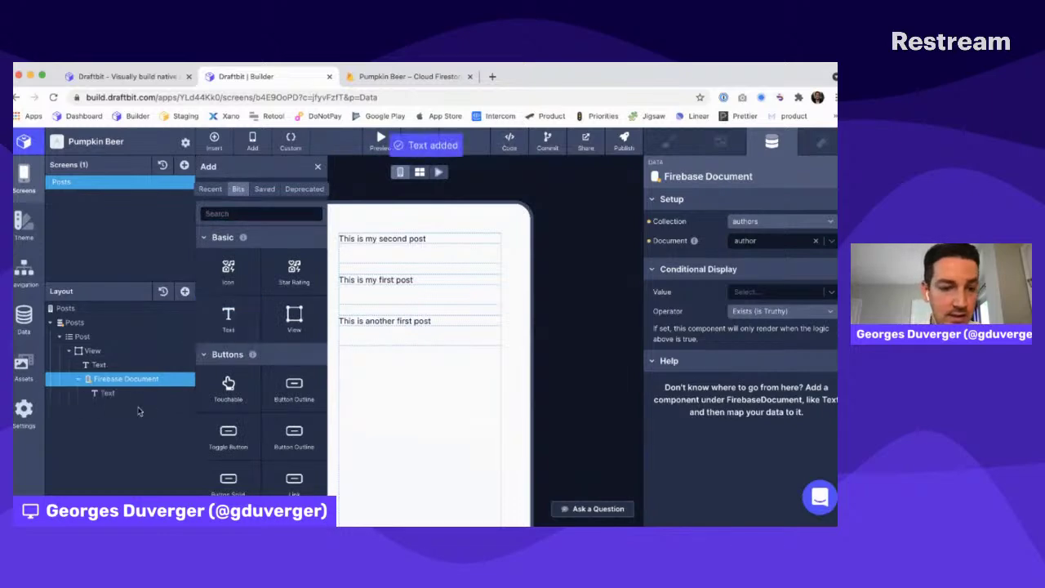
pyautogui.doubleClick(124, 379)
pyautogui.write('Author')
pyautogui.press('Return')
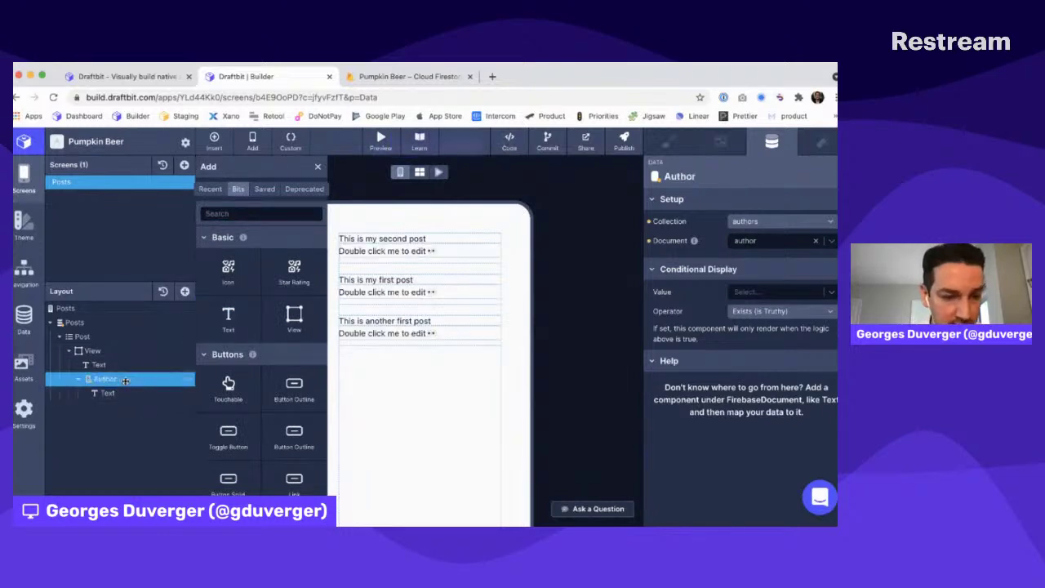
# Set the new Text to {{name}} with name mapped to the author's name
pyautogui.click(123, 392)
pyautogui.click(727, 296)
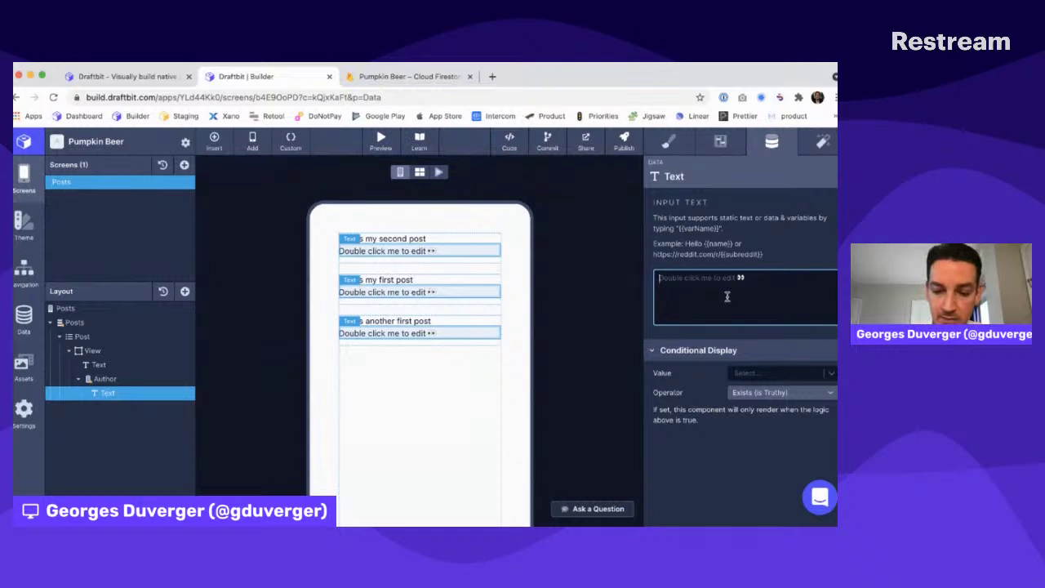
pyautogui.write('{{name}}')
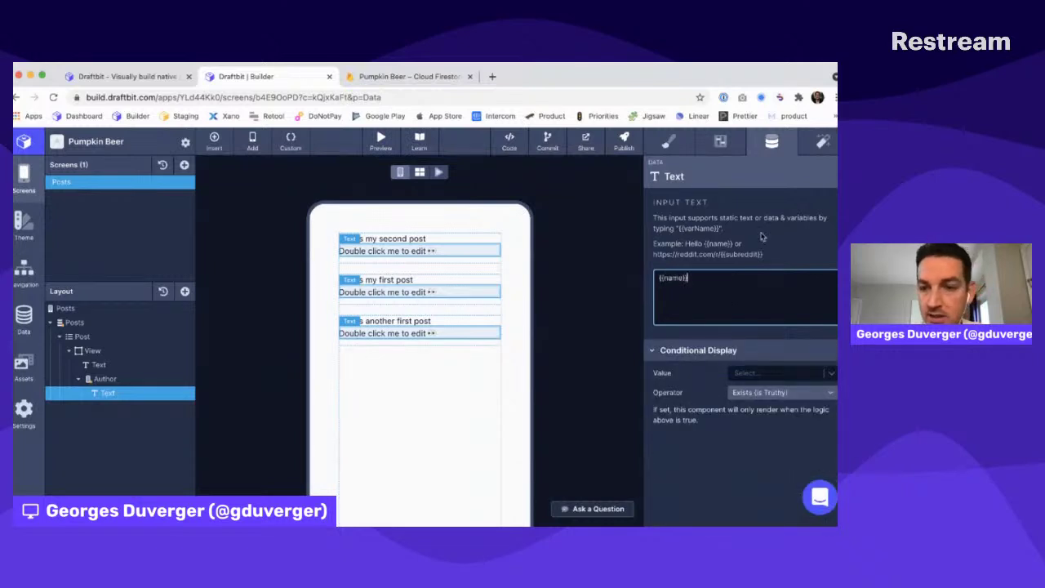
pyautogui.click(745, 373)
pyautogui.scroll(-1, 735, 407)
pyautogui.scroll(-2, 734, 404)
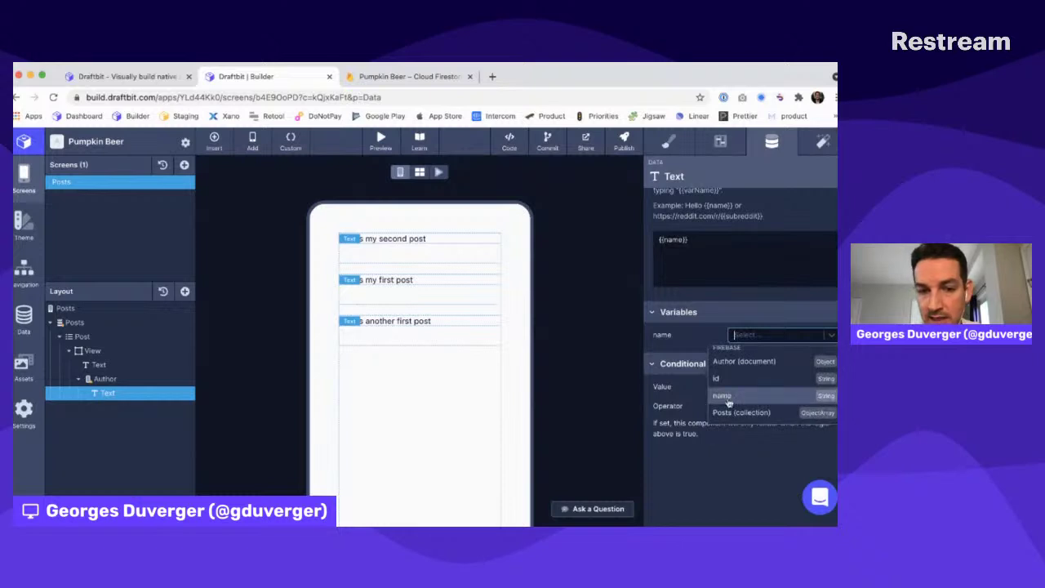
pyautogui.click(726, 397)
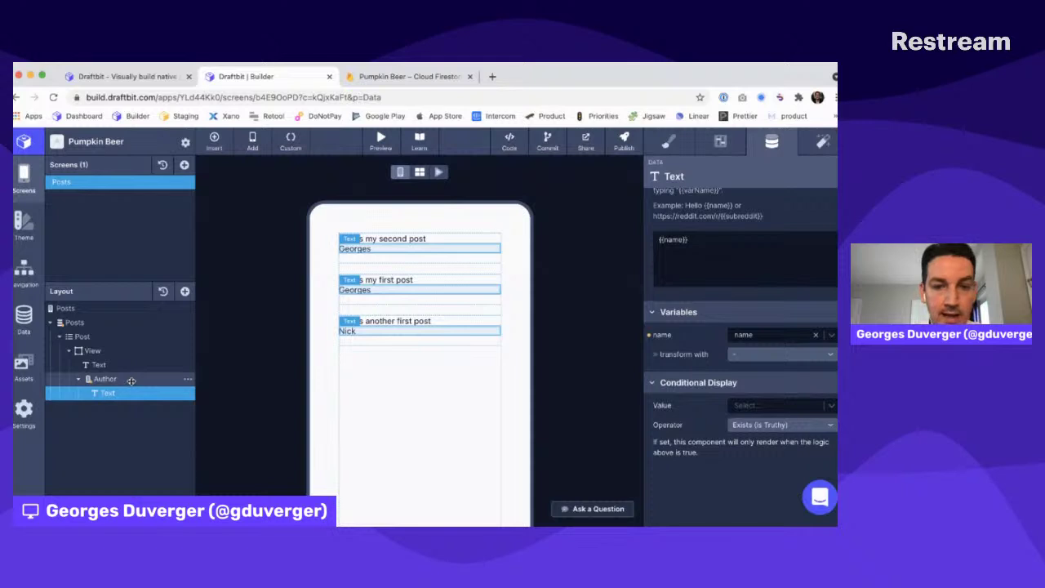
# Rename the post title text layer Title and the author text layer Name
pyautogui.doubleClick(99, 364)
pyautogui.write('Title')
pyautogui.press('Return')
pyautogui.doubleClick(108, 394)
pyautogui.write('Name')
pyautogui.press('Return')
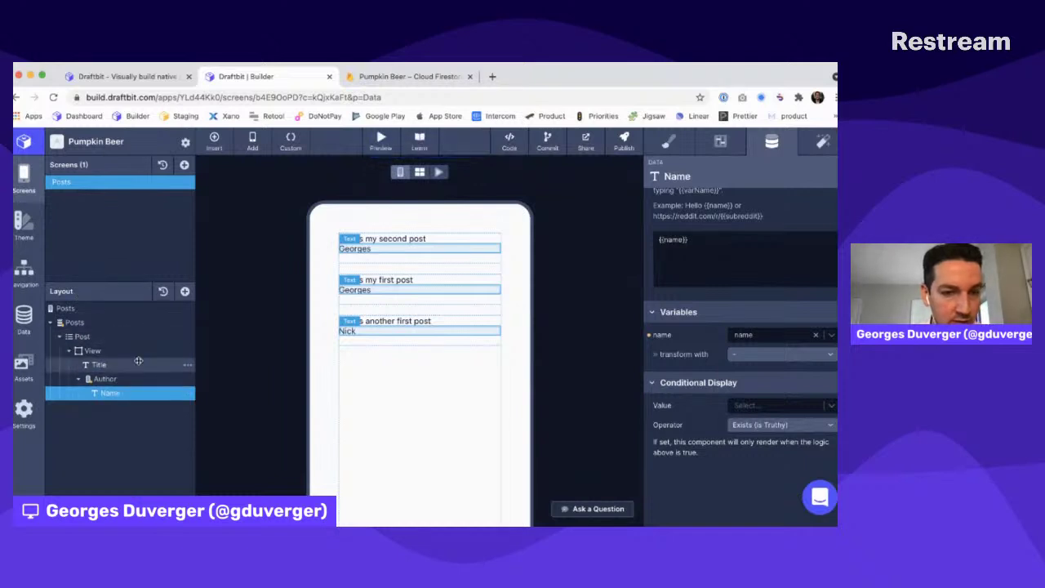
# Set the Title text's Typography font to Default (Bold)
pyautogui.click(99, 364)
pyautogui.click(670, 143)
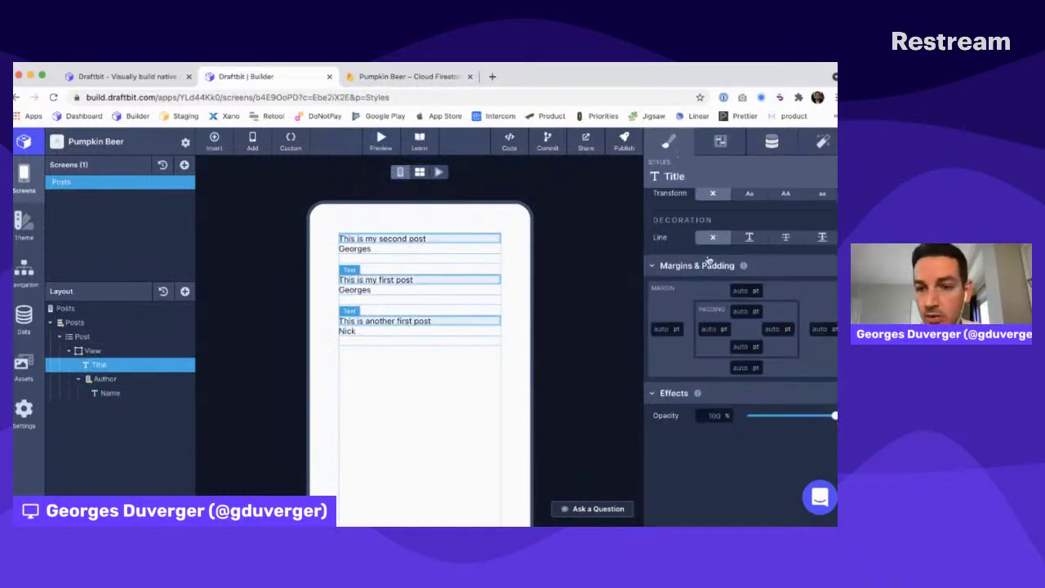
pyautogui.click(718, 323)
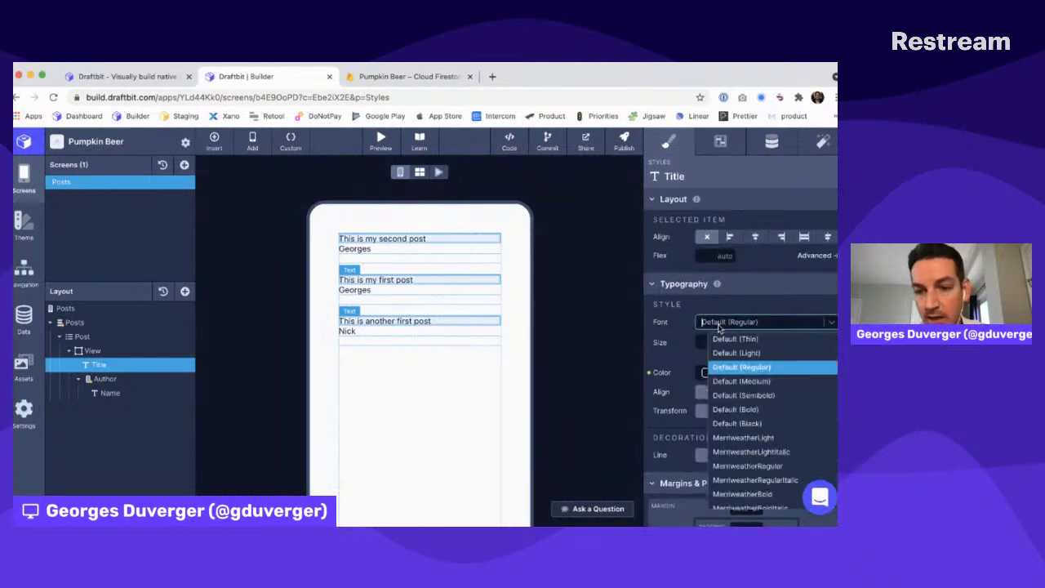
pyautogui.click(736, 408)
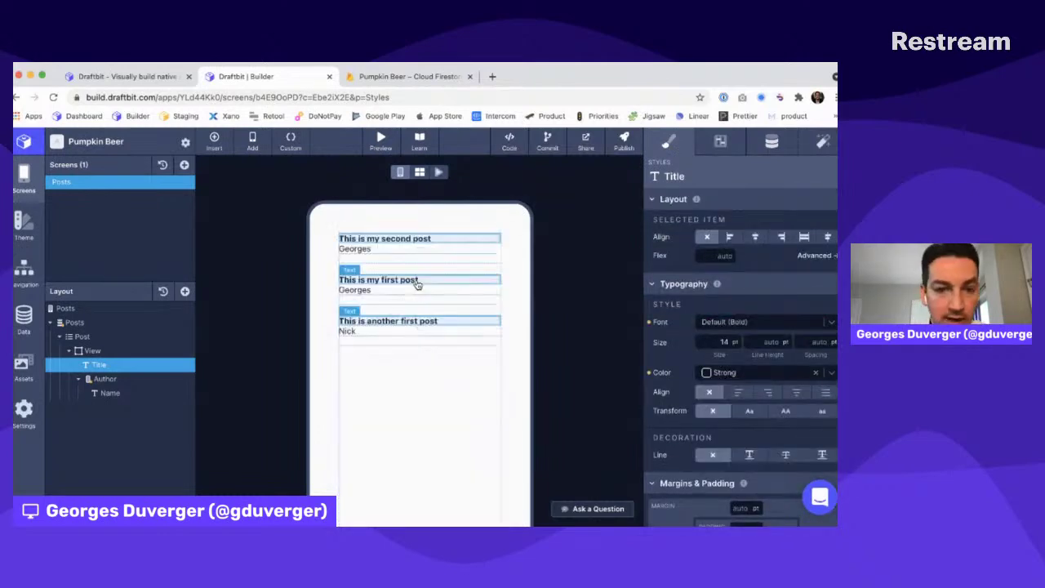
# Add a Link component inside the Author document
pyautogui.click(105, 379)
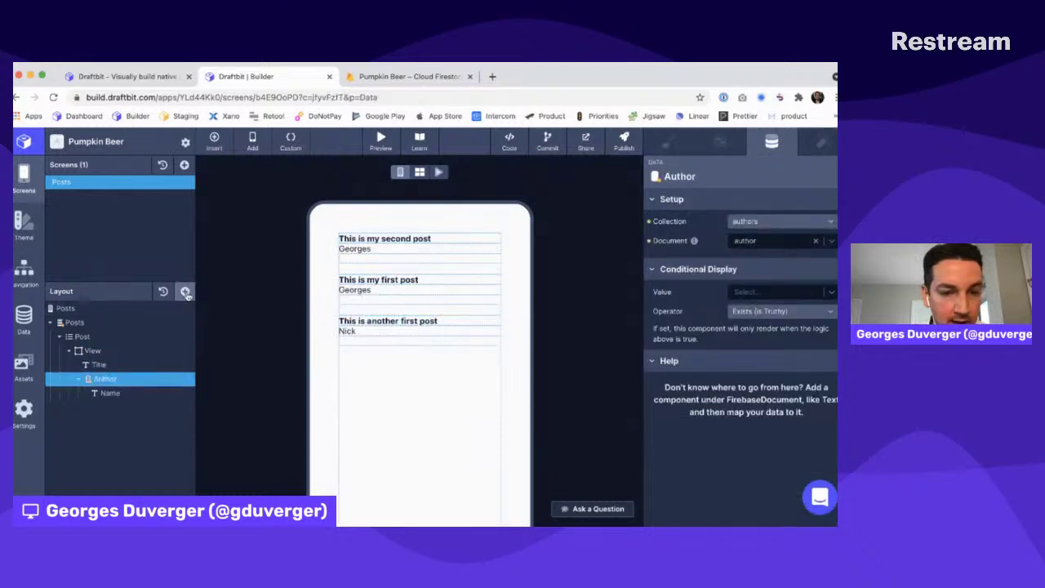
pyautogui.click(185, 291)
pyautogui.write('link')
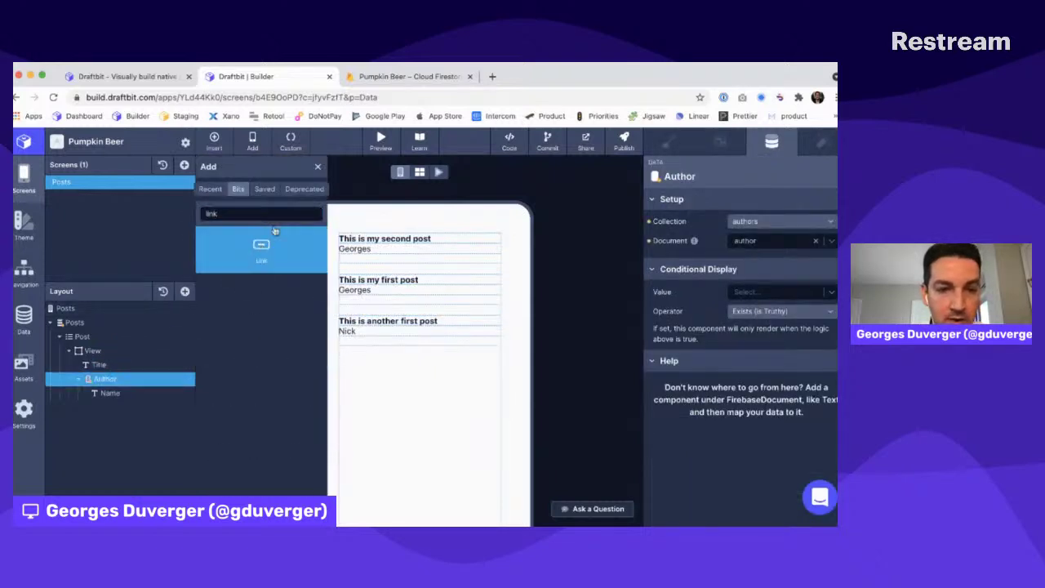
pyautogui.click(262, 249)
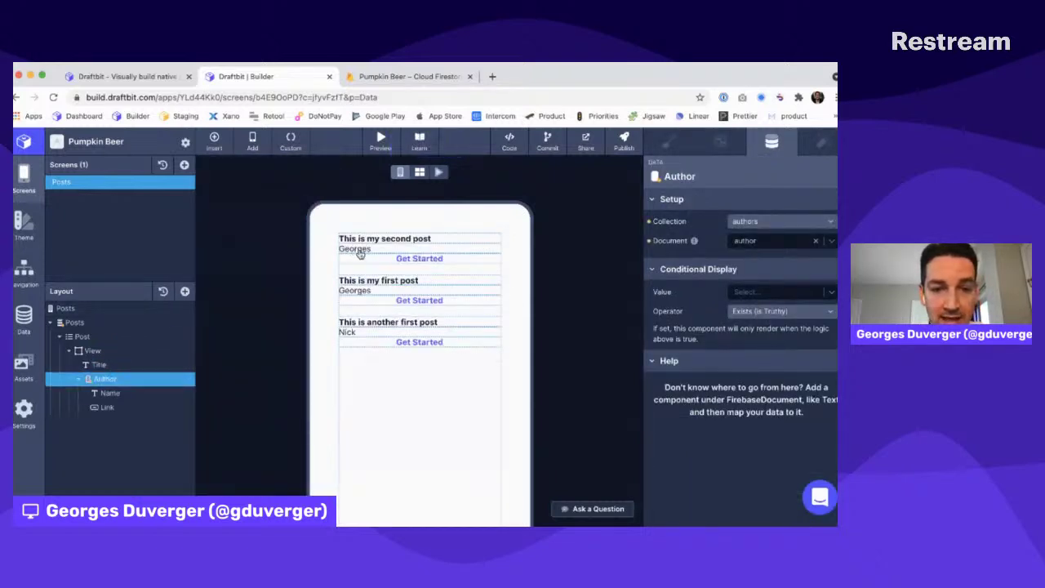
# Style the Link left-aligned in Default (Regular) font with underline
pyautogui.click(109, 406)
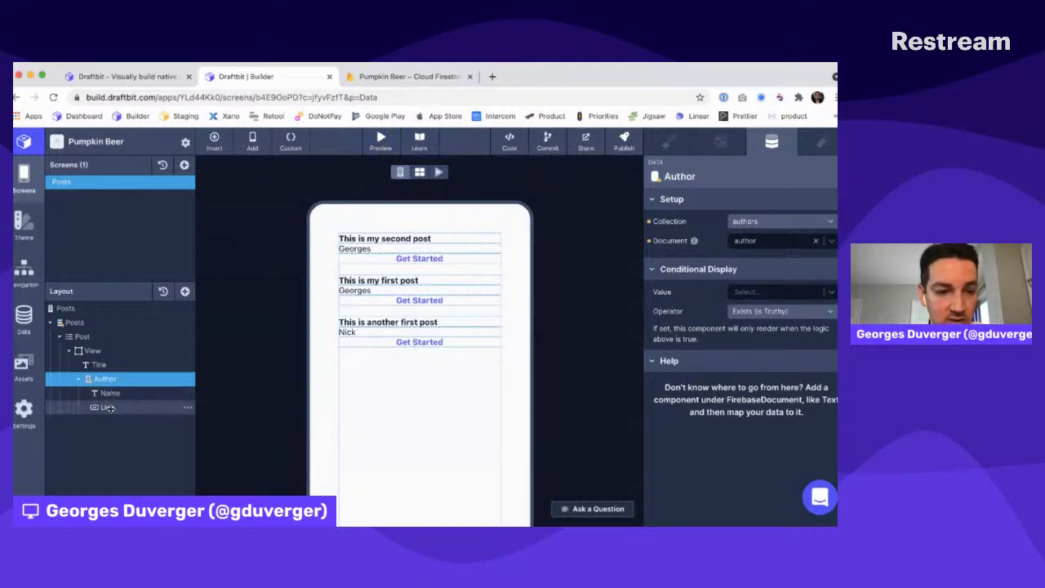
pyautogui.click(668, 141)
pyautogui.click(733, 308)
pyautogui.click(731, 238)
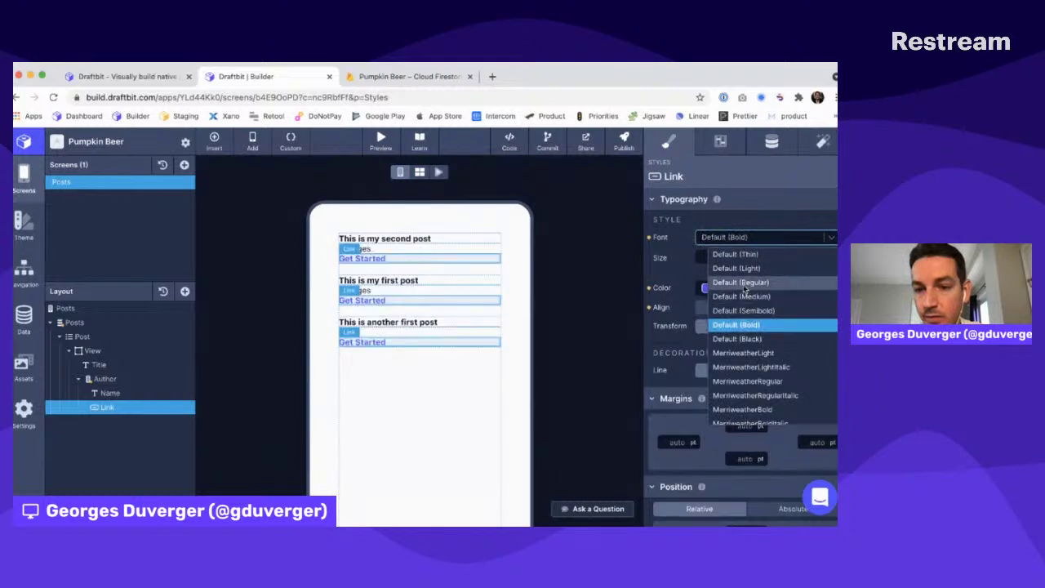
pyautogui.click(727, 286)
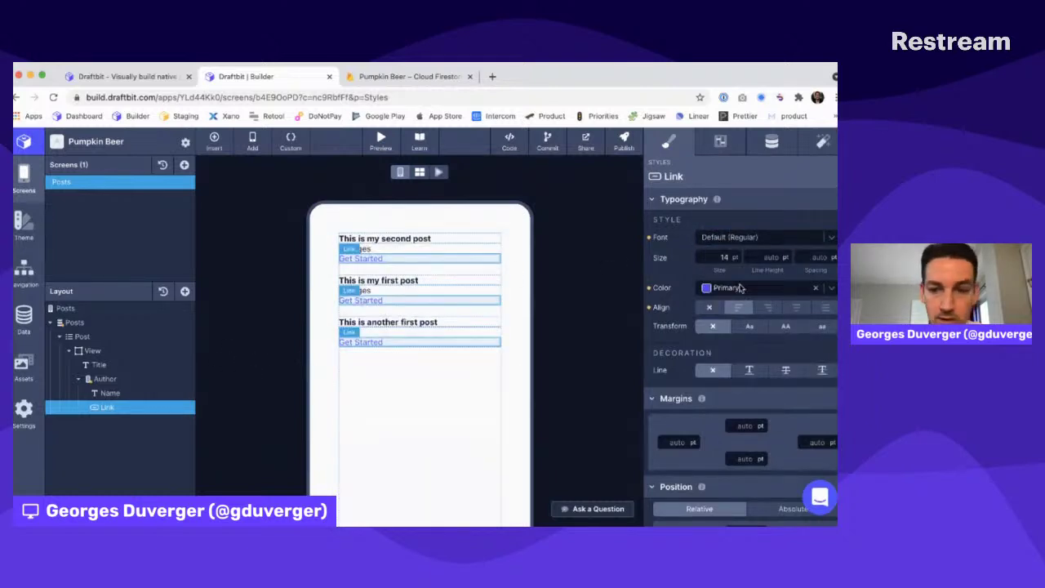
pyautogui.click(749, 370)
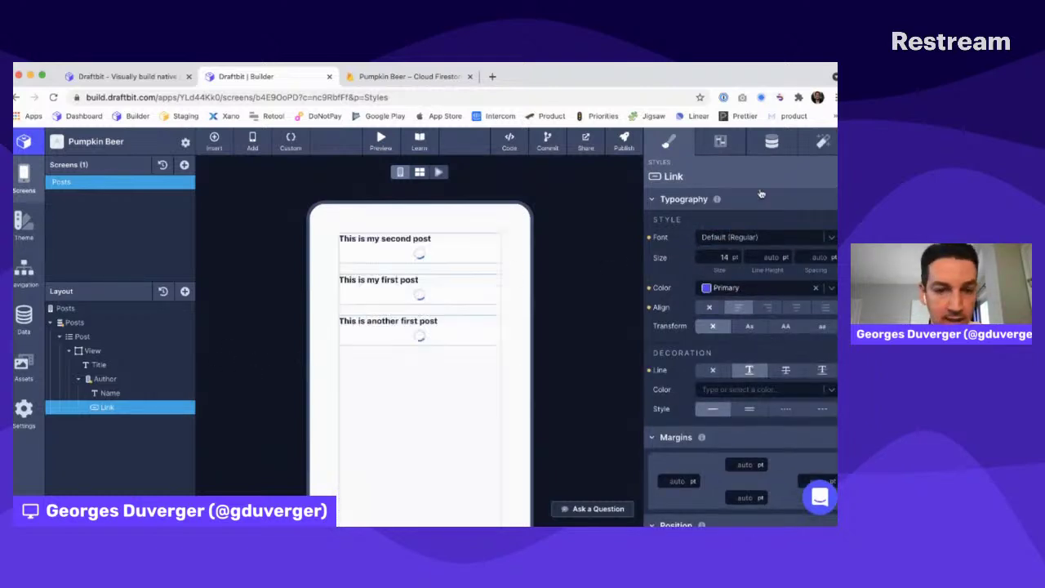
# Replace the link's Get Started text with {{name}} mapped to the author's name
pyautogui.click(771, 142)
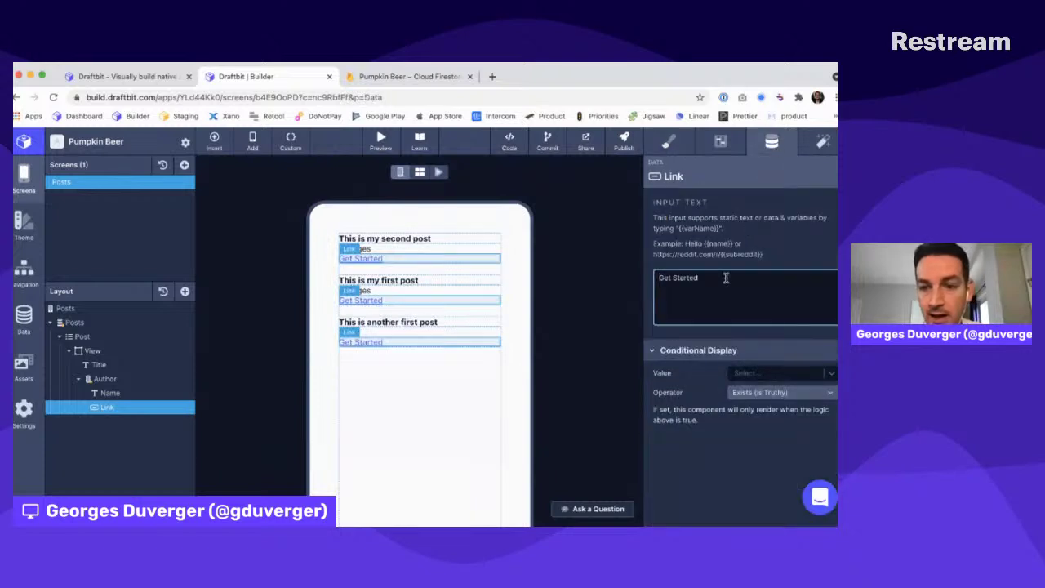
pyautogui.tripleClick(718, 291)
pyautogui.write('{{name}}')
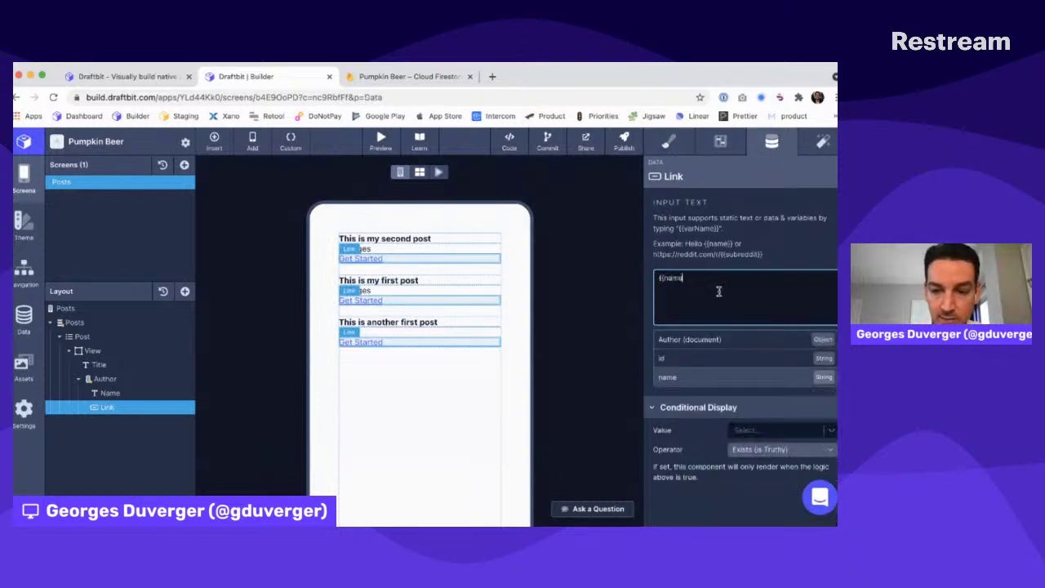
pyautogui.click(740, 325)
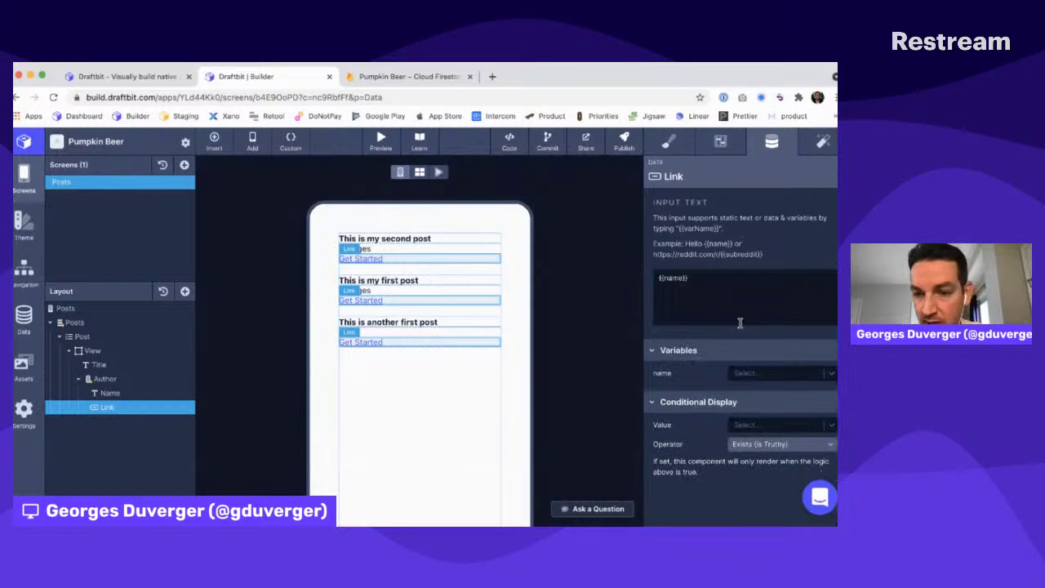
pyautogui.click(755, 374)
pyautogui.click(742, 400)
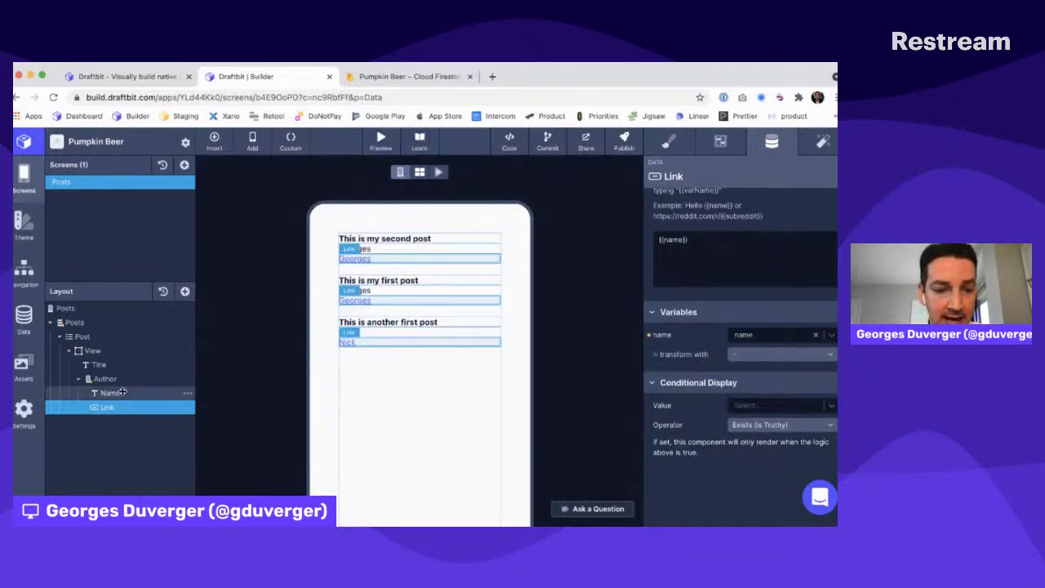
# Delete the plain Name text layer and start adding a new screen
pyautogui.click(188, 394)
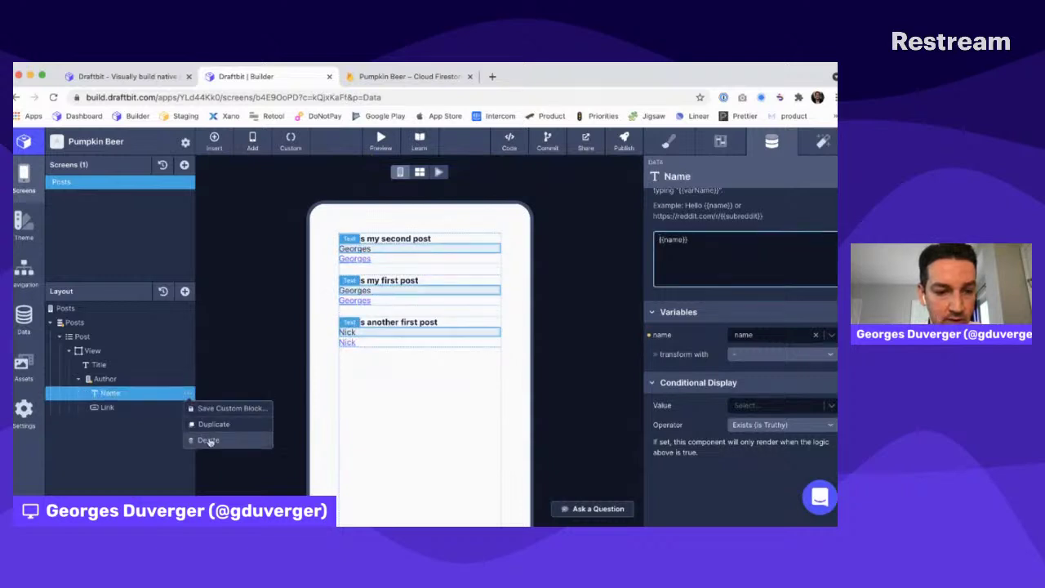
pyautogui.click(209, 441)
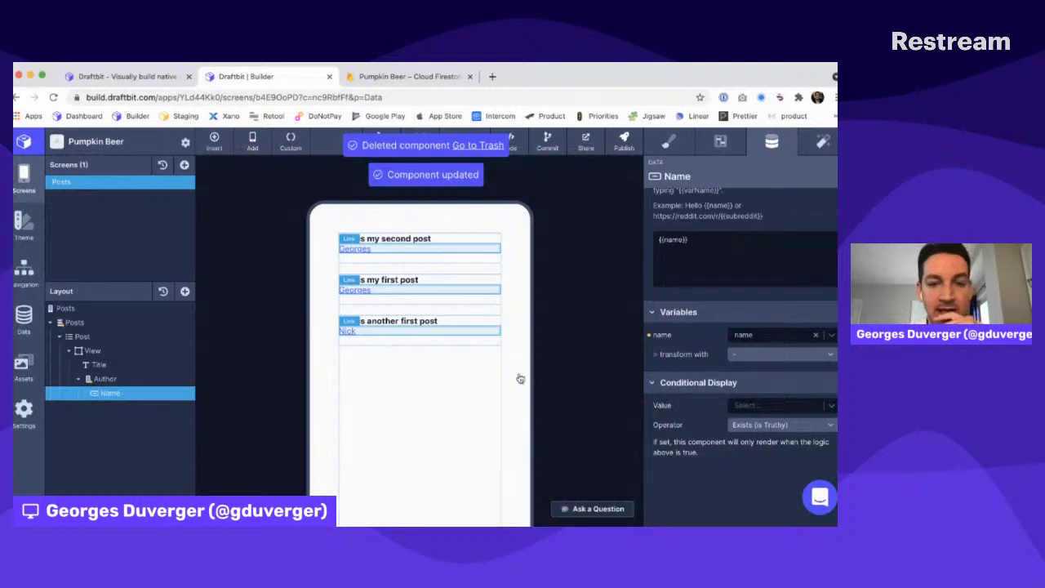
pyautogui.click(184, 165)
# Add a blank screen named Author containing a Text component
pyautogui.click(259, 347)
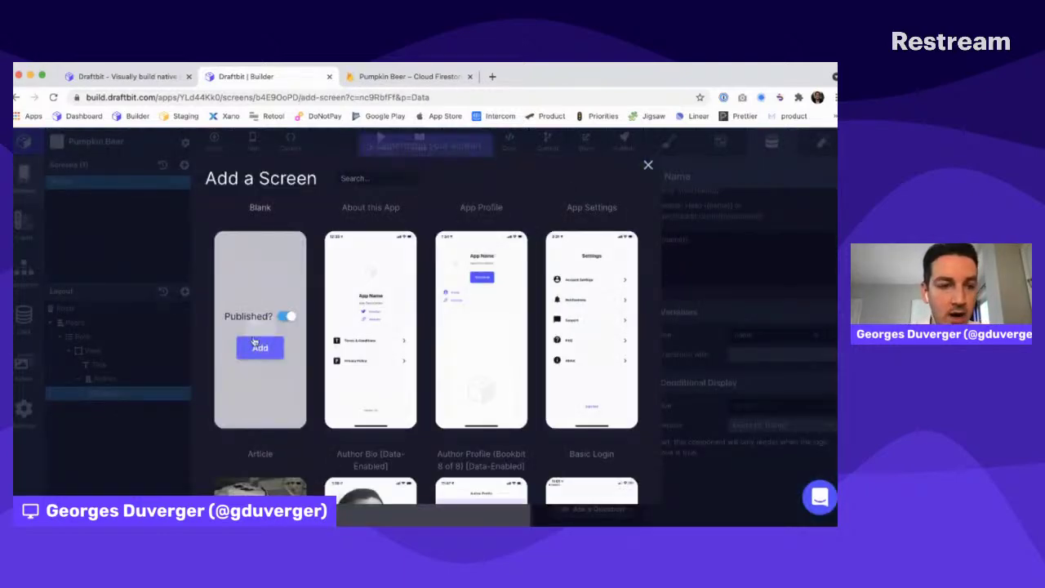
pyautogui.doubleClick(67, 196)
pyautogui.write('Author')
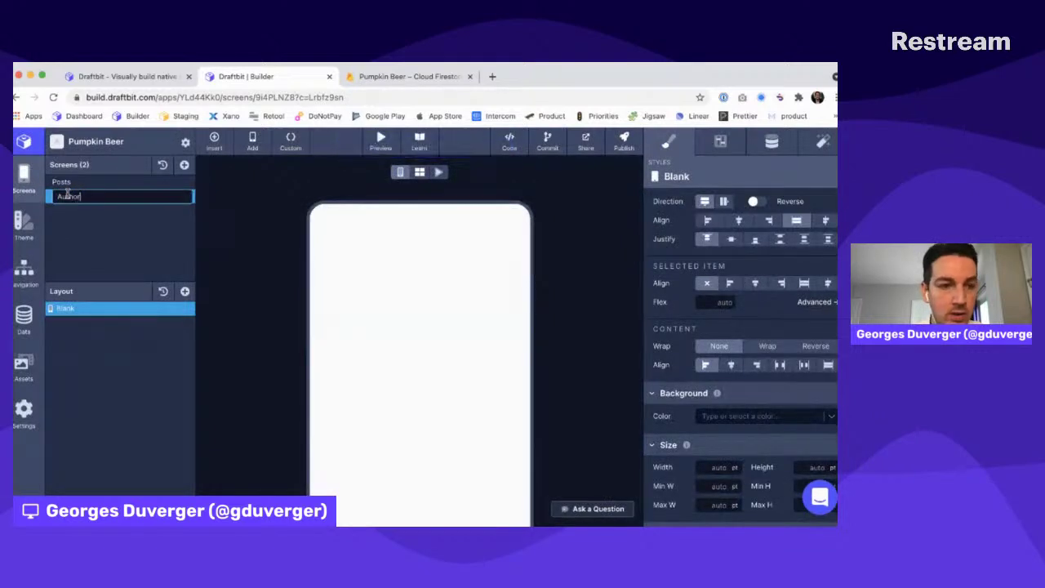
pyautogui.press('Return')
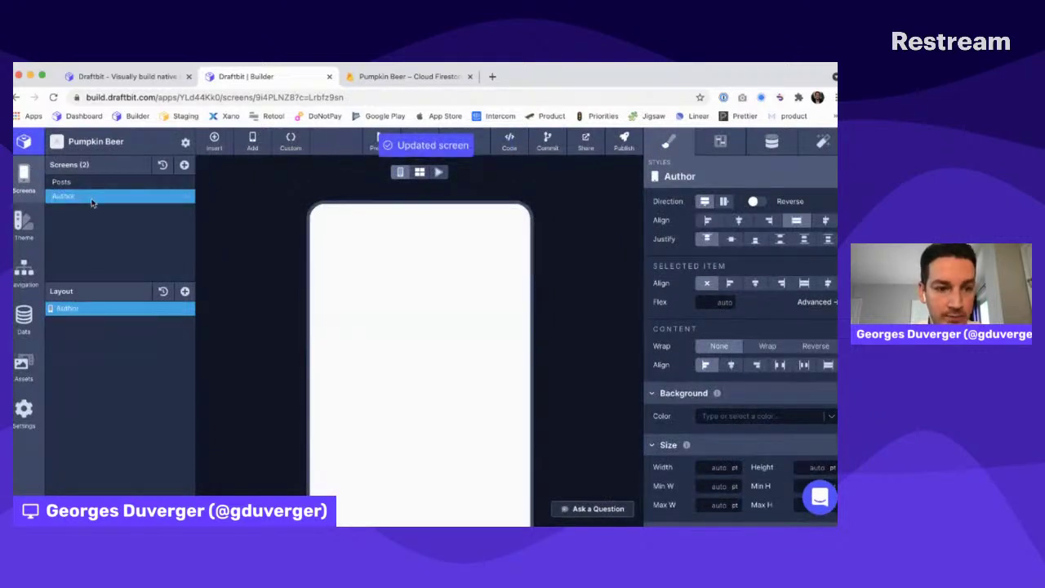
pyautogui.click(186, 292)
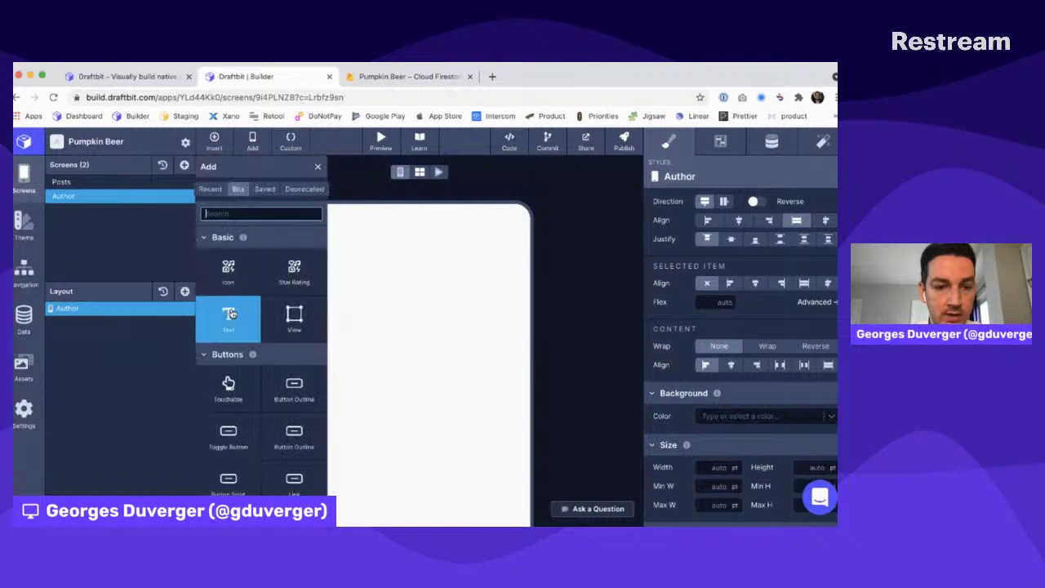
pyautogui.click(228, 319)
# Give the Author screen 50 pt padding on top, left, right and bottom
pyautogui.scroll(-3, 695, 407)
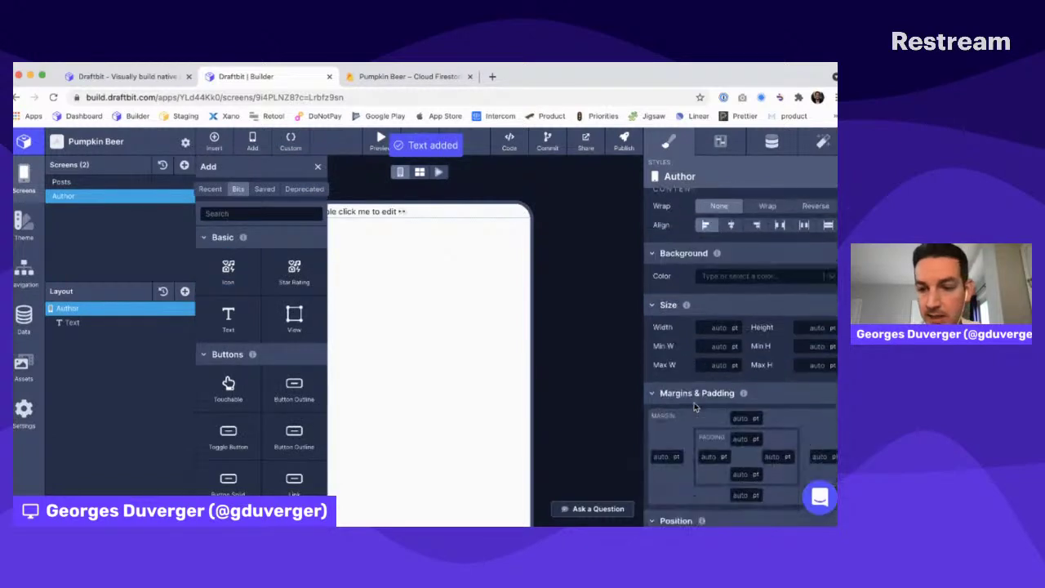
pyautogui.click(737, 381)
pyautogui.write('50')
pyautogui.click(707, 399)
pyautogui.click(766, 400)
pyautogui.click(738, 417)
pyautogui.write('50')
# Check the new text's Data settings, then return to the Posts screen
pyautogui.click(92, 321)
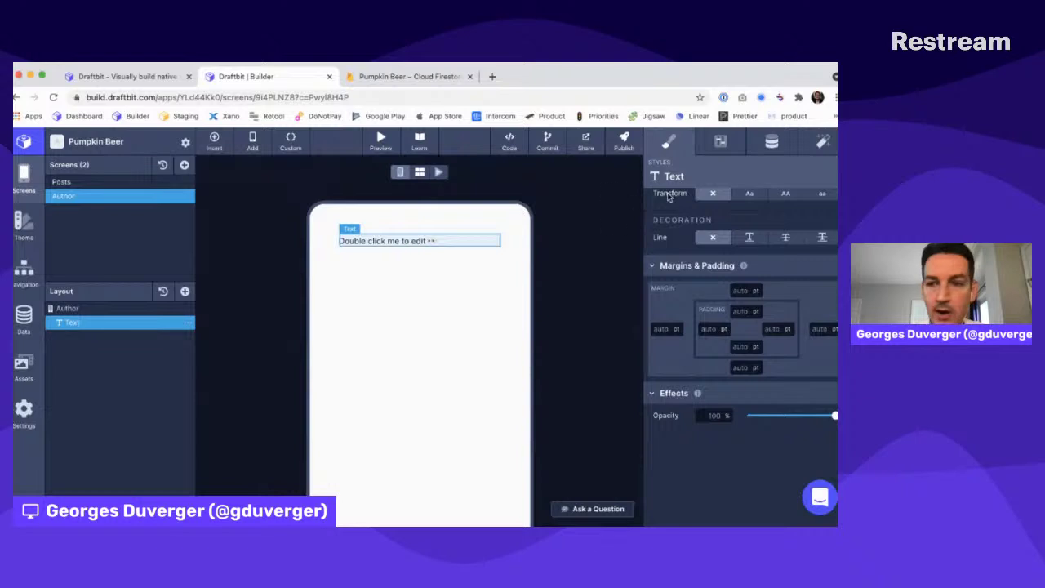
pyautogui.click(769, 142)
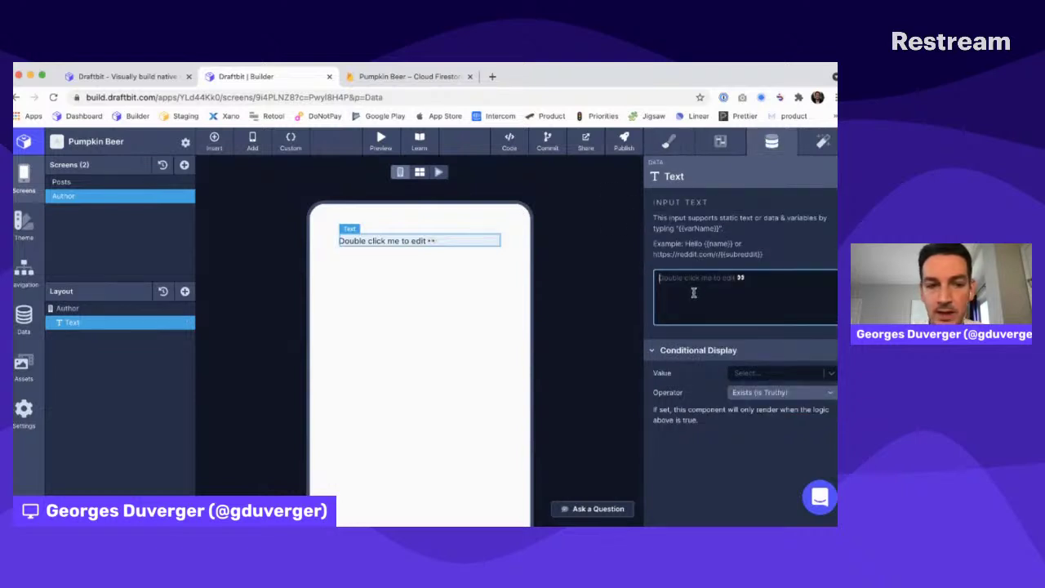
pyautogui.click(89, 181)
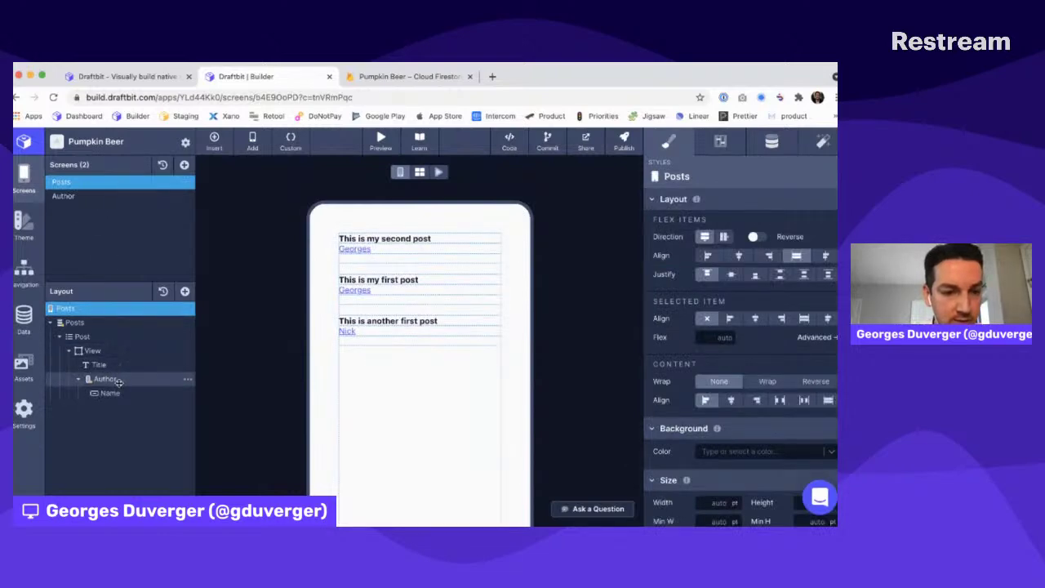
# Add a Navigate-on-tap action to the Name link targeting the Author screen
pyautogui.click(120, 393)
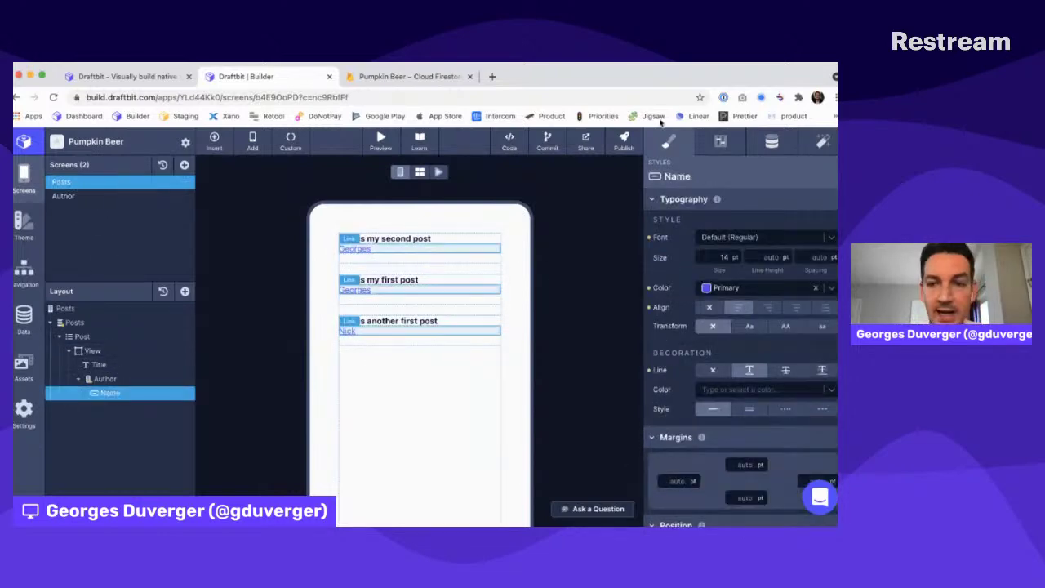
pyautogui.click(821, 143)
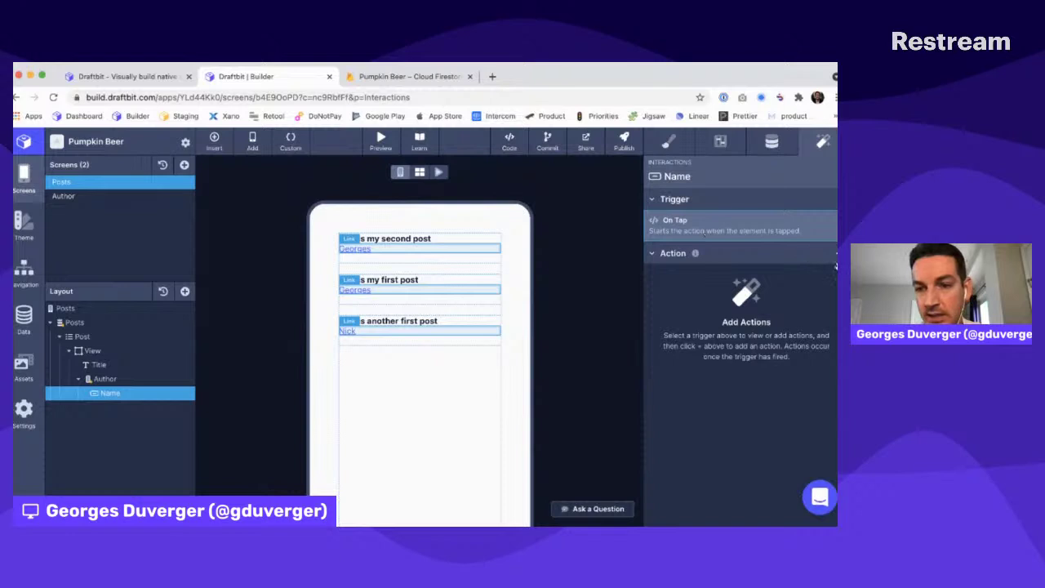
pyautogui.click(834, 253)
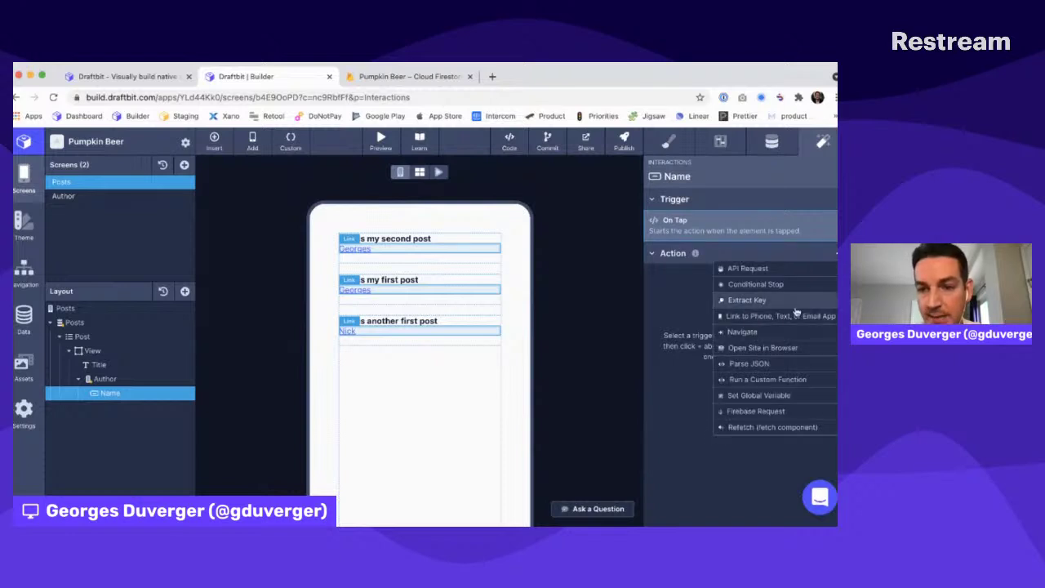
pyautogui.click(755, 332)
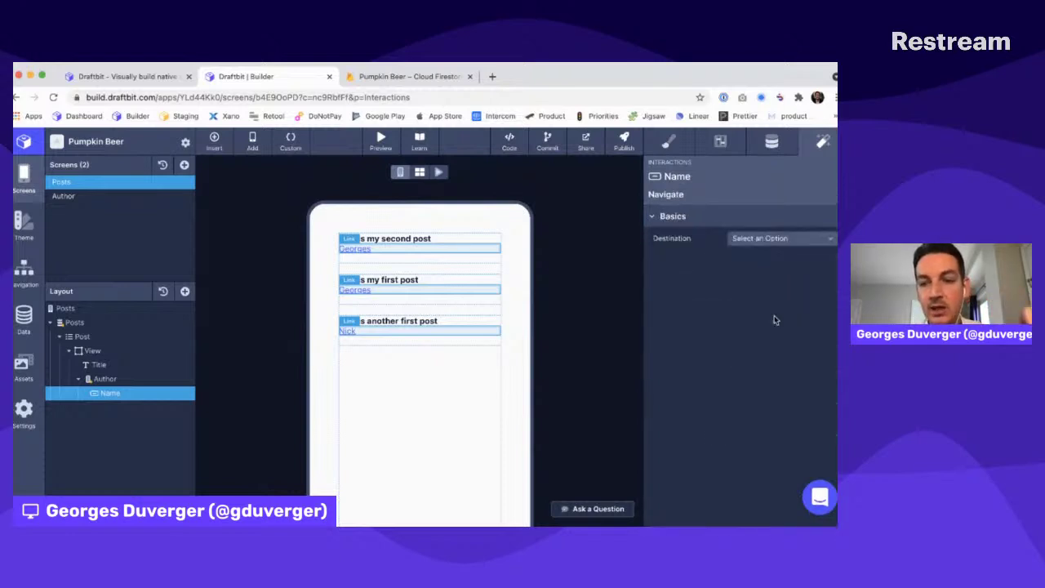
pyautogui.click(760, 237)
pyautogui.click(756, 300)
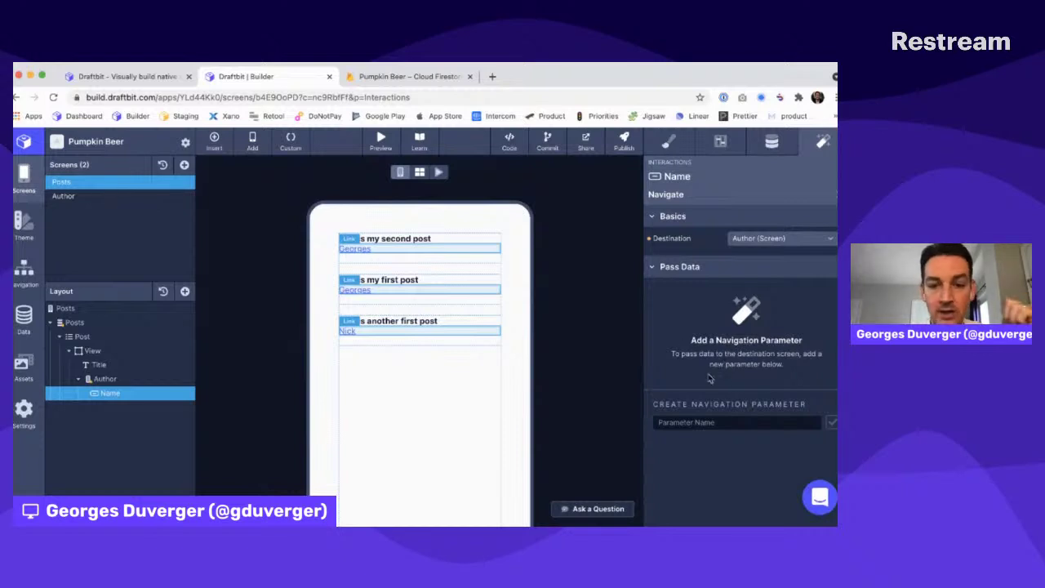
# Pass an author navigation parameter set to the post's author field
pyautogui.click(675, 424)
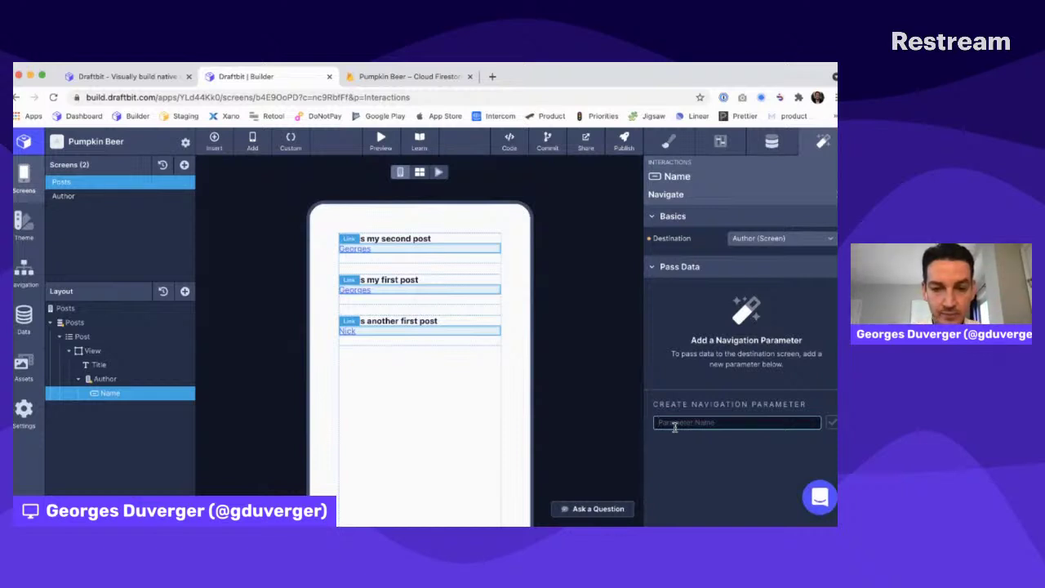
pyautogui.write('auth')
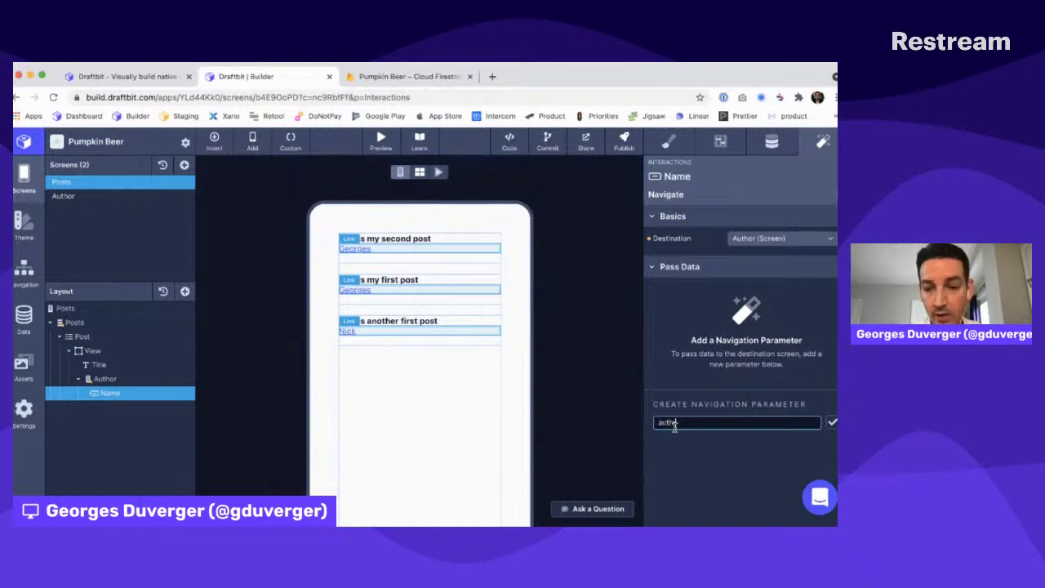
pyautogui.write('or')
pyautogui.press('Return')
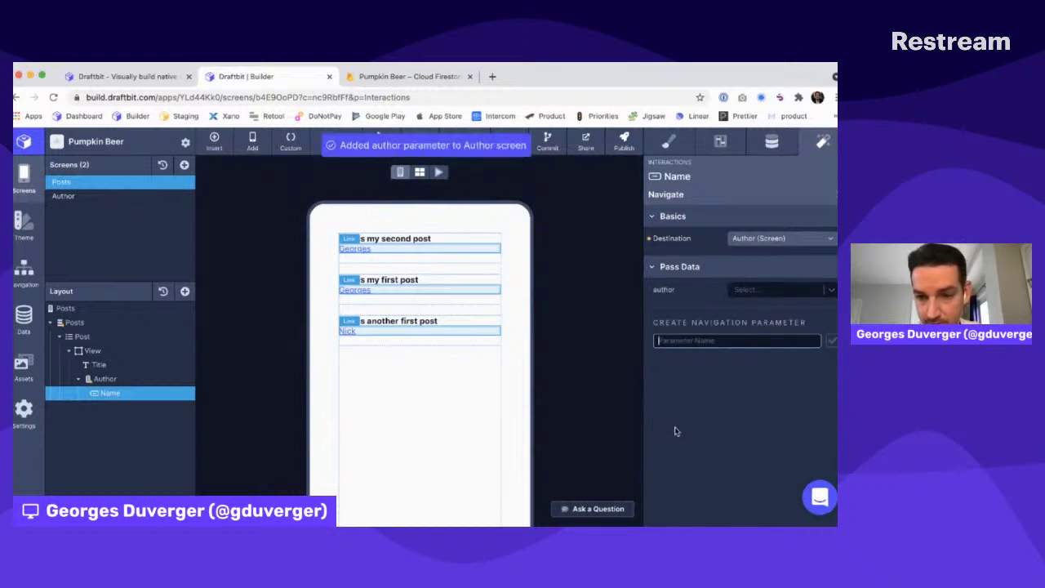
pyautogui.click(778, 292)
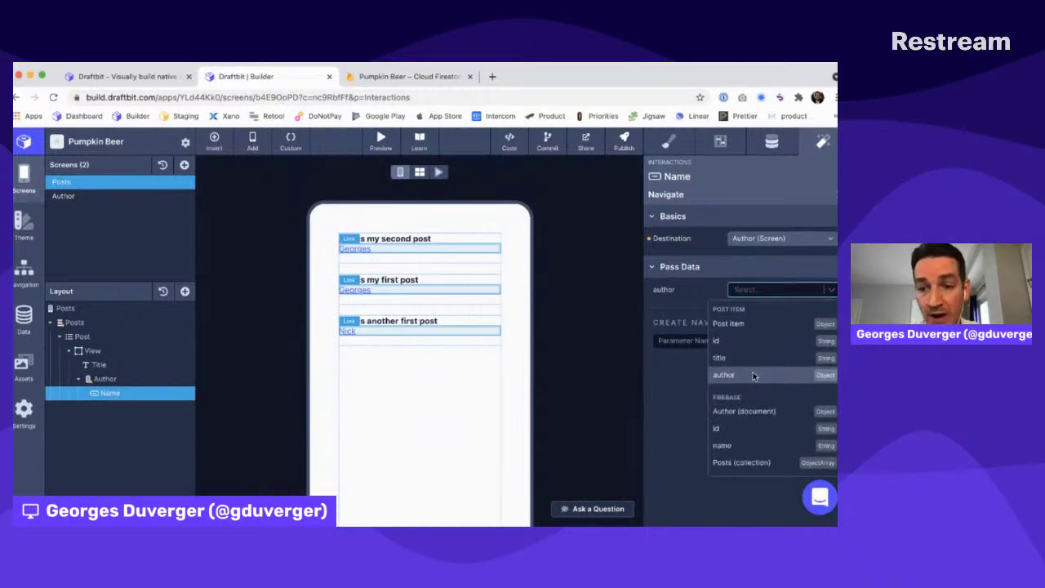
pyautogui.click(753, 375)
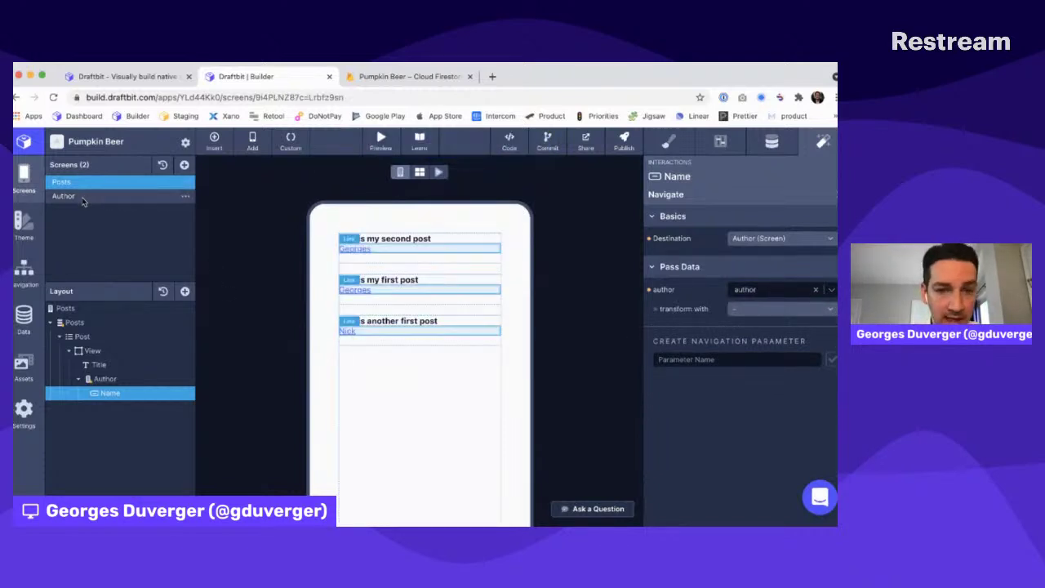
pyautogui.click(81, 196)
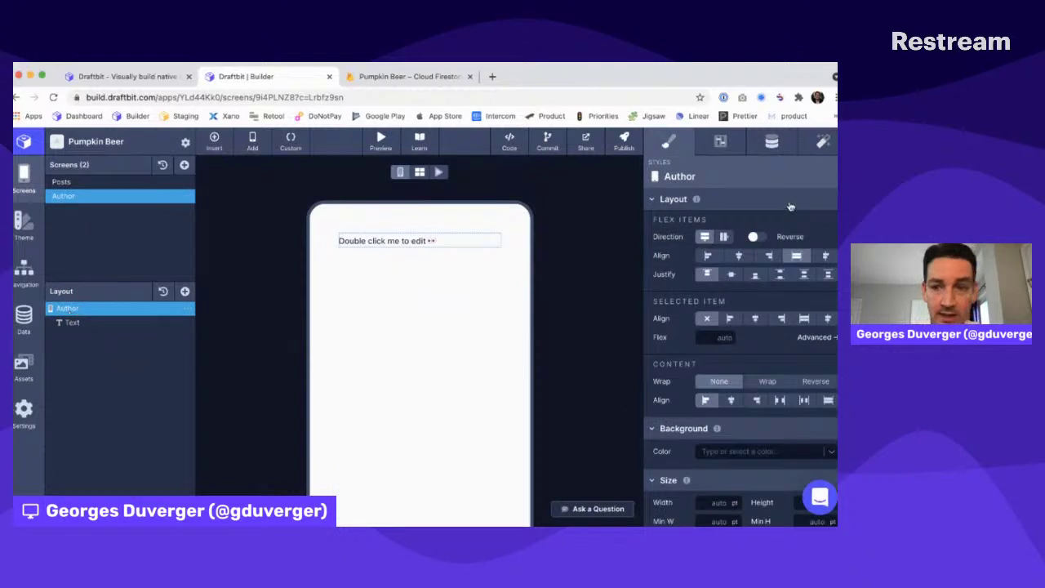
# Inspect the Author screen's Data settings and placeholder text for the incoming author parameter
pyautogui.click(772, 141)
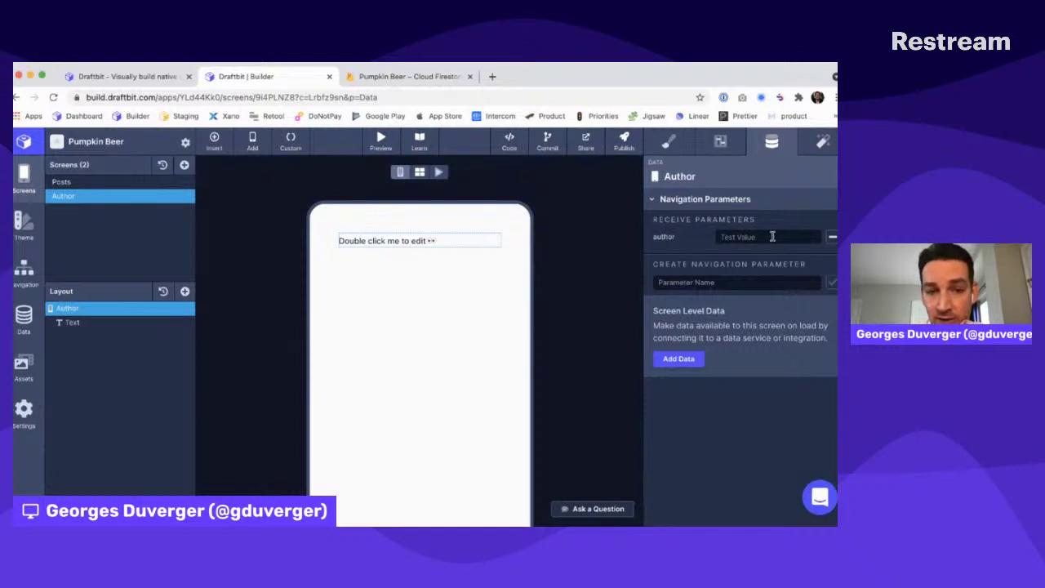
pyautogui.click(74, 323)
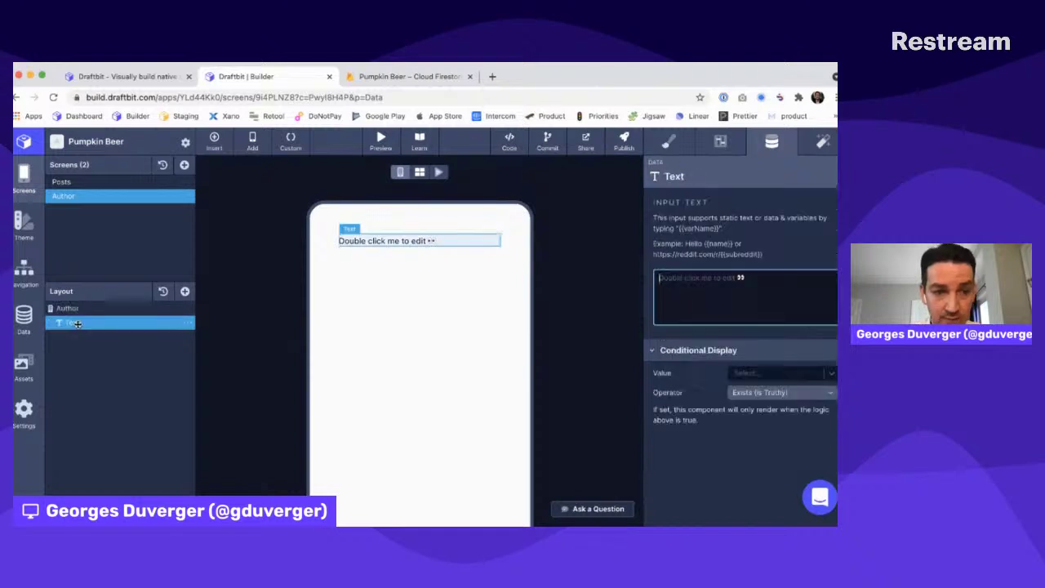
pyautogui.write('{{auth')
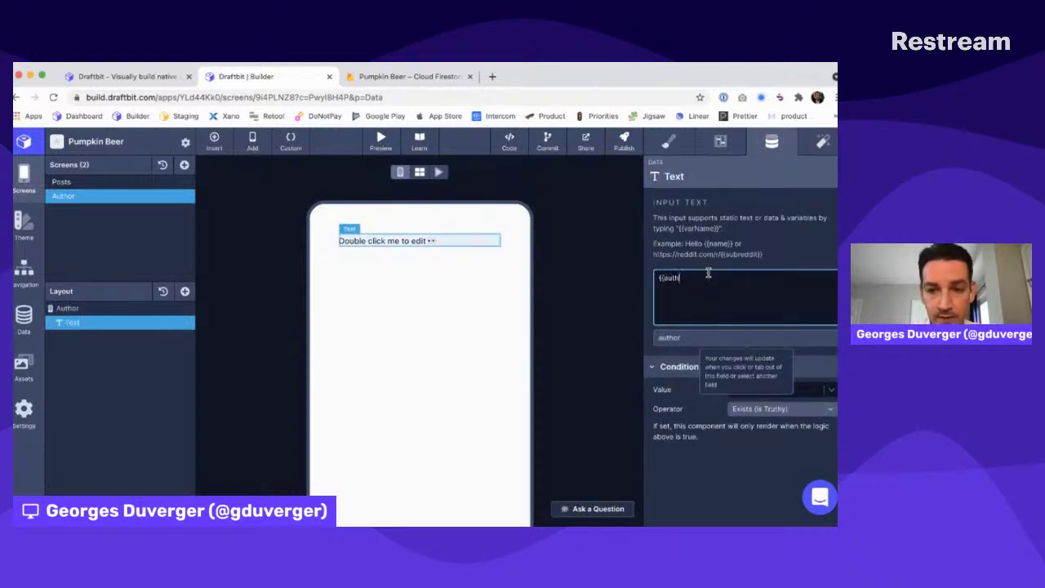
pyautogui.click(107, 311)
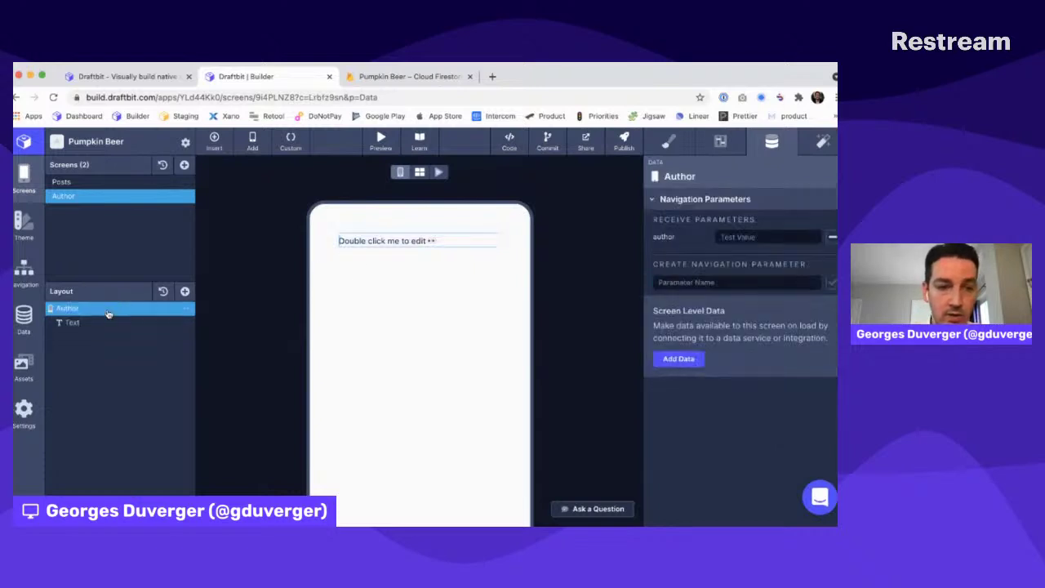
# Add a Firebase Document named Author to the Author screen
pyautogui.click(185, 292)
pyautogui.write('fire')
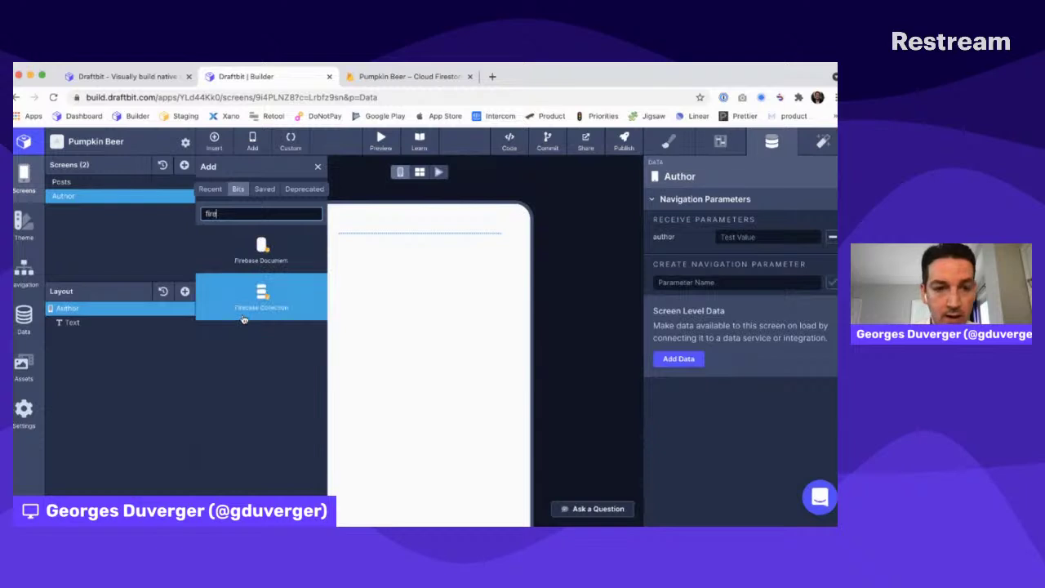
pyautogui.click(264, 243)
pyautogui.doubleClick(82, 336)
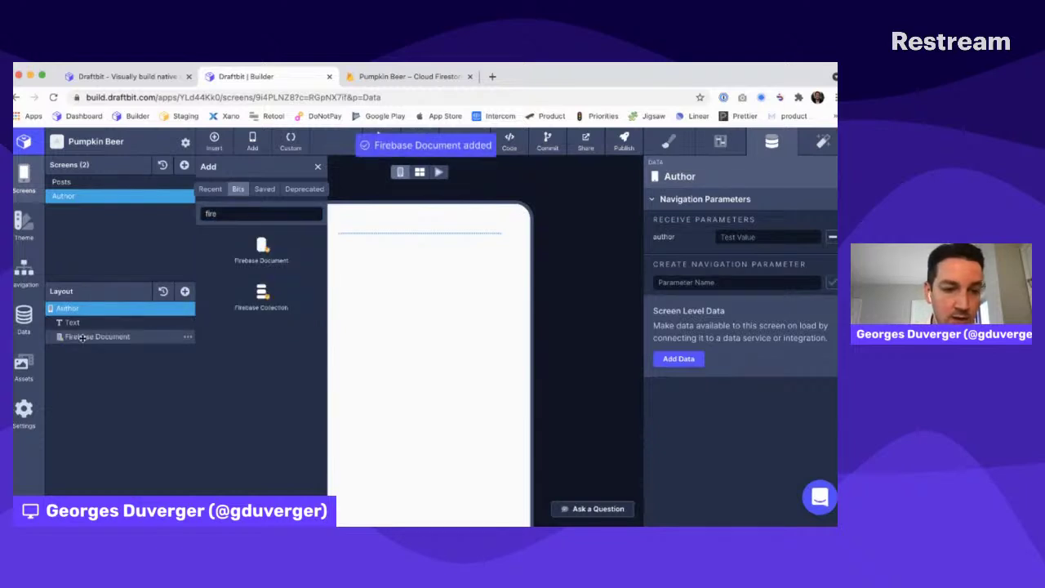
pyautogui.write('Author')
pyautogui.press('Return')
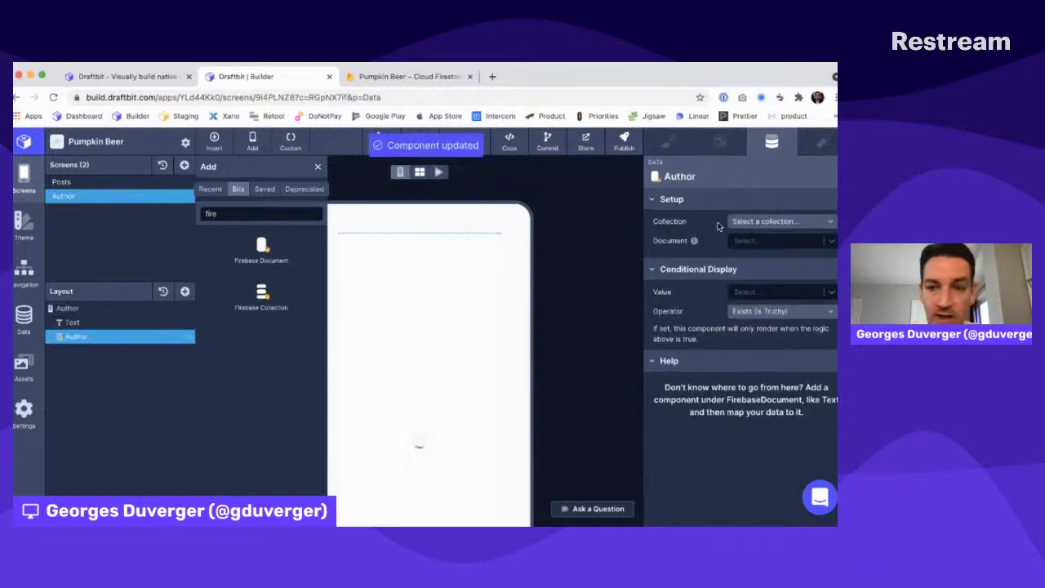
# Set the document's collection to authors and its document to the author parameter
pyautogui.click(749, 224)
pyautogui.click(750, 237)
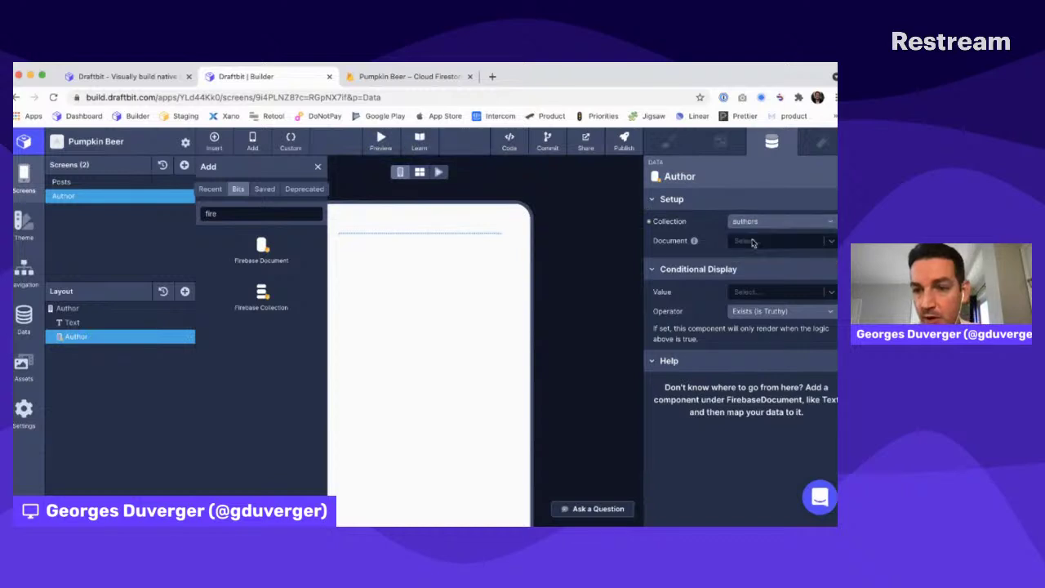
pyautogui.click(751, 241)
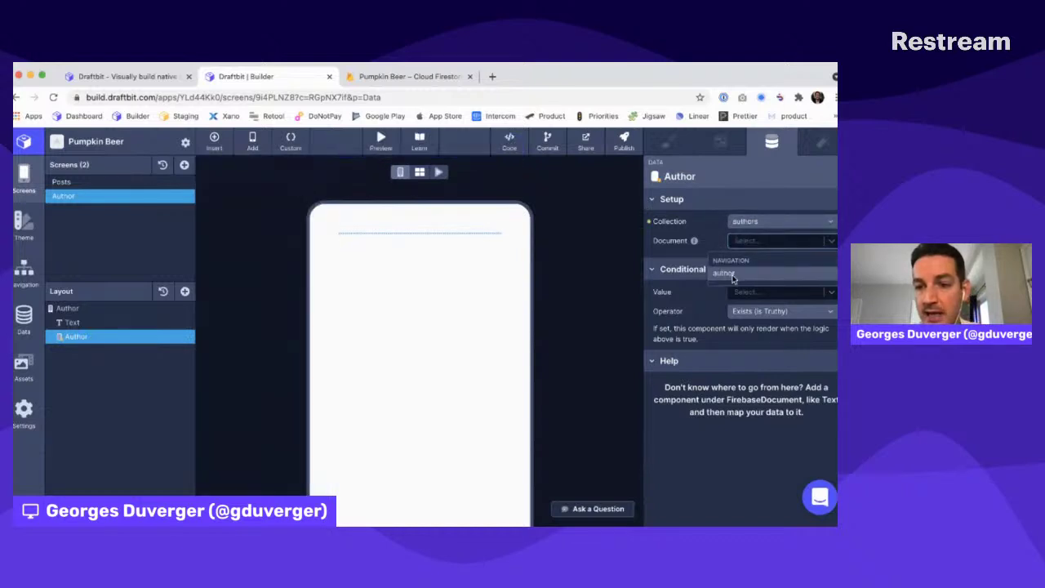
pyautogui.click(731, 275)
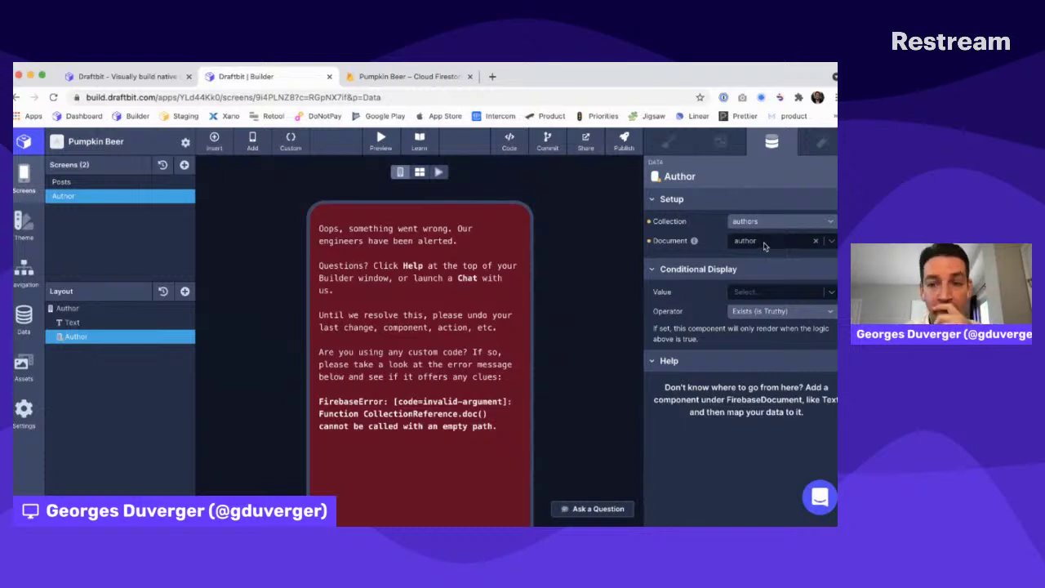
pyautogui.click(95, 310)
# Paste the first author document's ID from Firestore into the author parameter's Test Value
pyautogui.click(739, 237)
pyautogui.hotkey('ctrl', 'Tab')
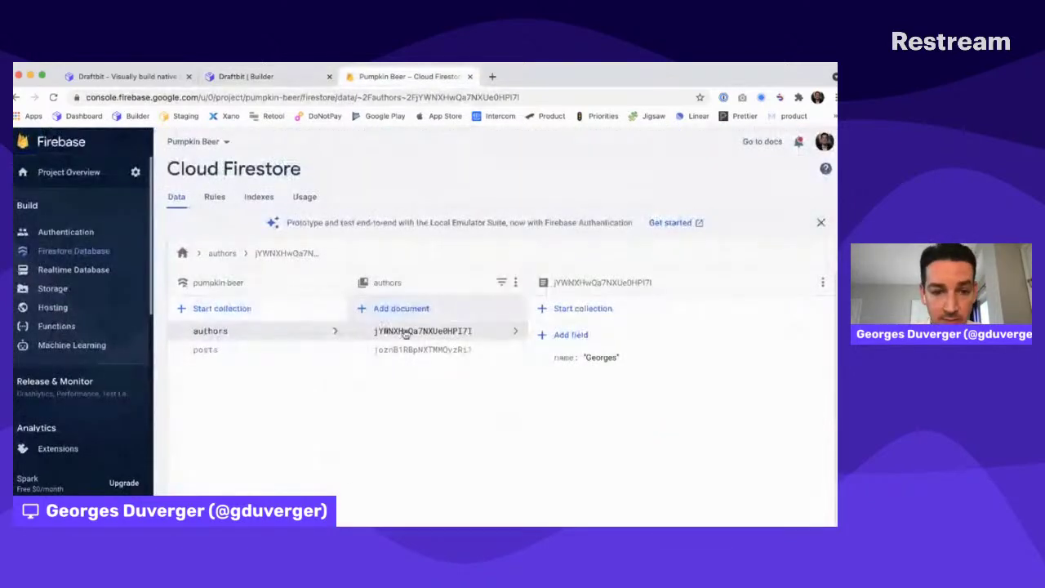
pyautogui.doubleClick(414, 332)
pyautogui.press('super+c')
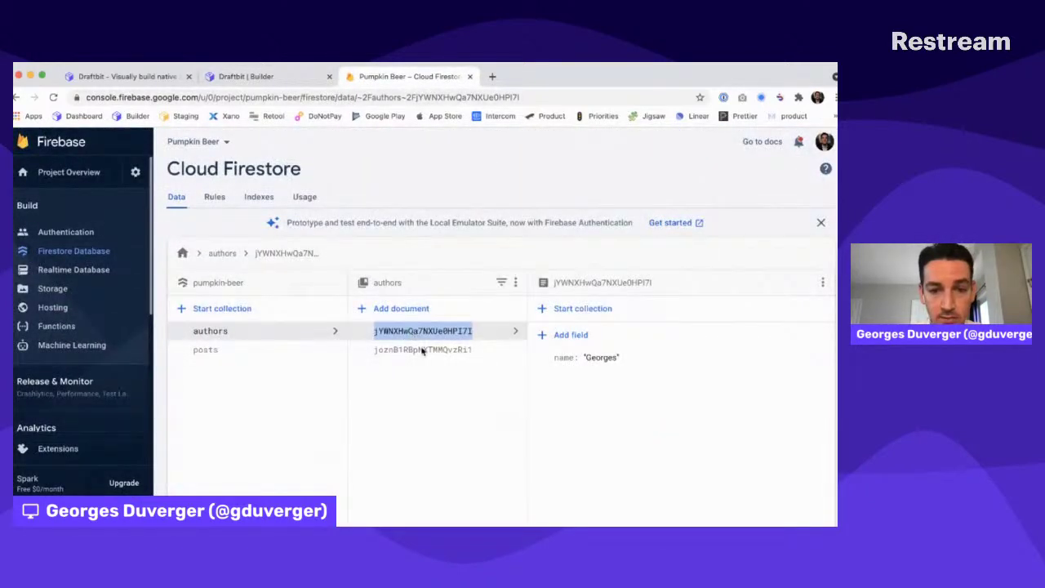
pyautogui.hotkey('ctrl', 'shift', 'Tab')
pyautogui.press('super+v')
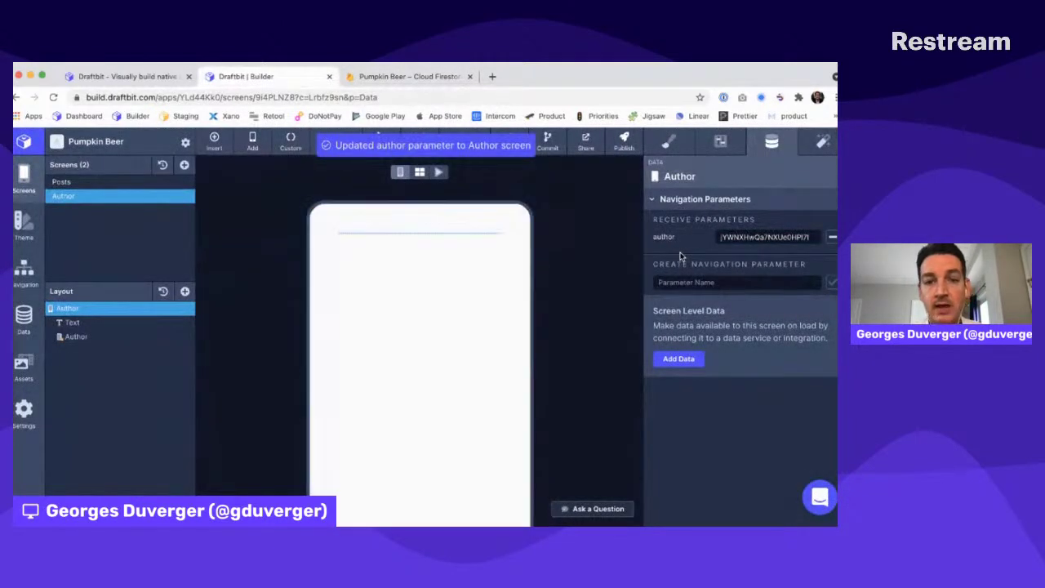
# Add a Text inside the Author document showing {{name}}, bound to the Firestore name field
pyautogui.click(80, 337)
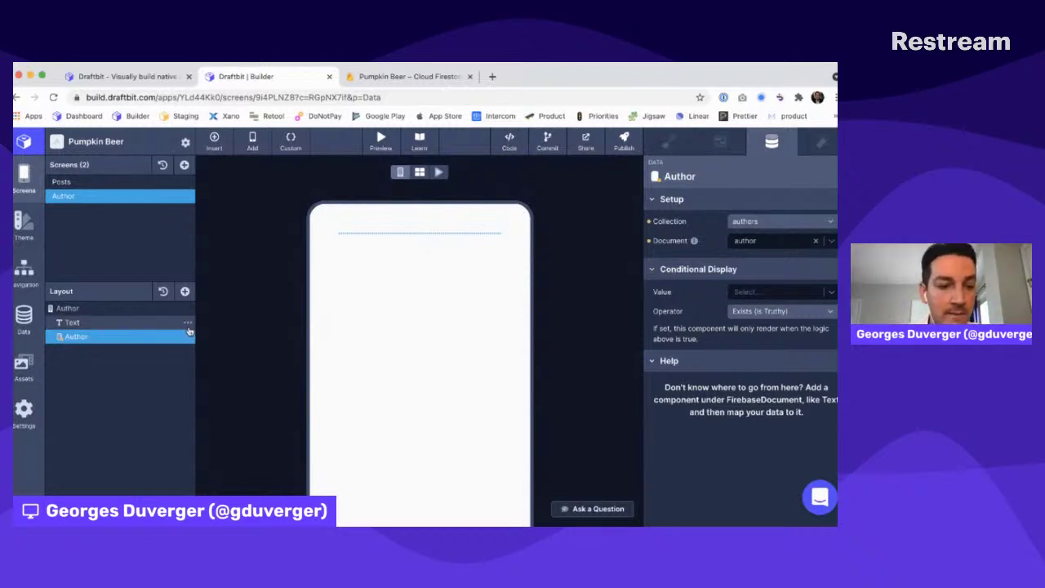
pyautogui.click(185, 292)
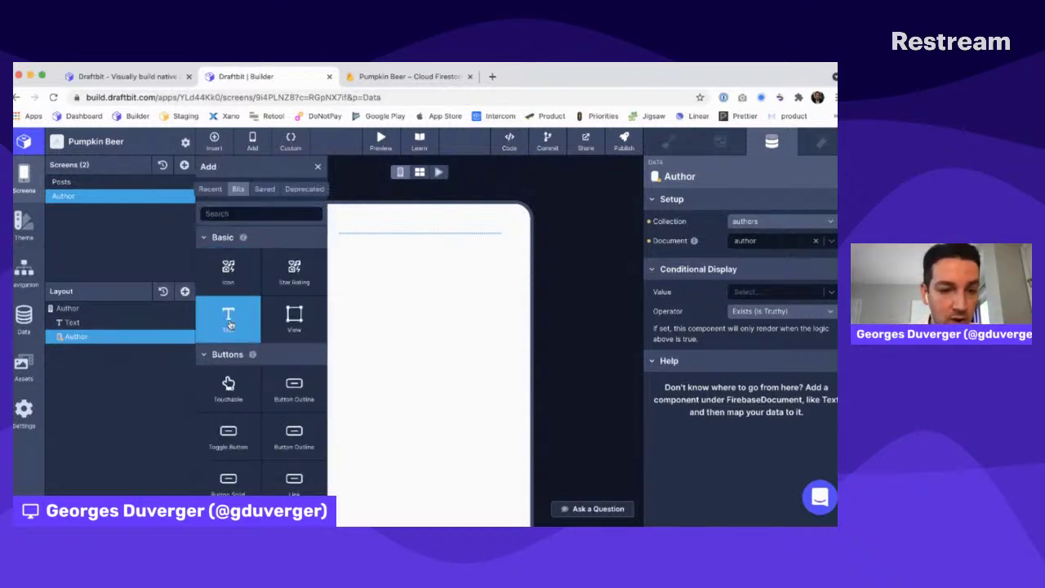
pyautogui.click(228, 317)
pyautogui.click(716, 288)
pyautogui.write('{')
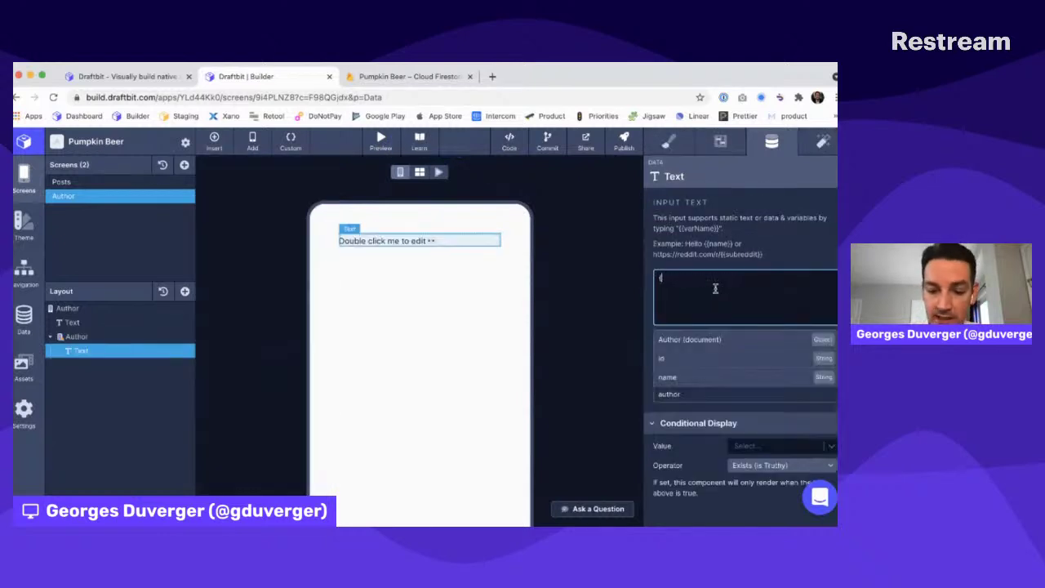
pyautogui.write('{name}}')
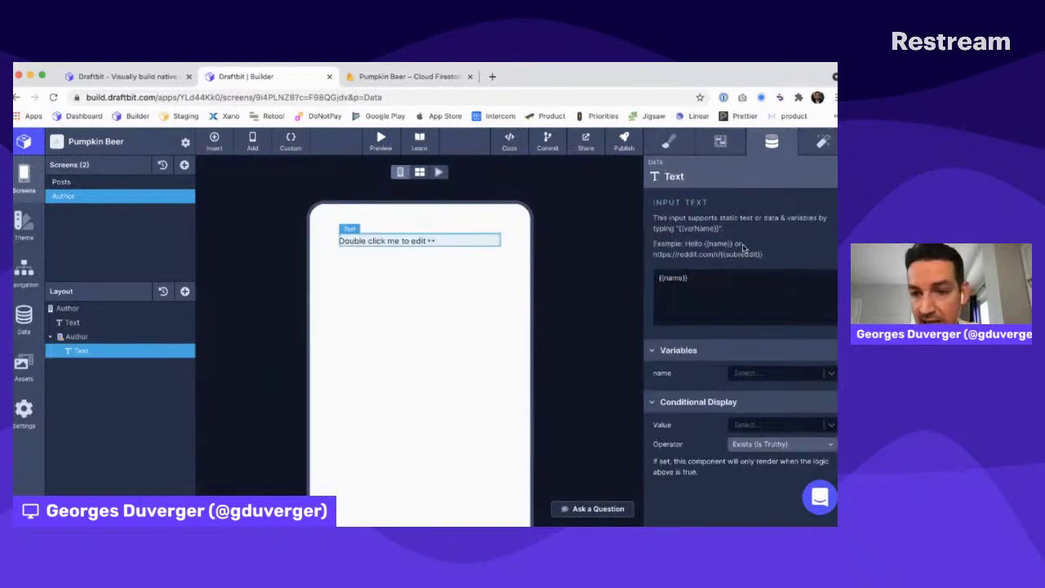
pyautogui.click(745, 374)
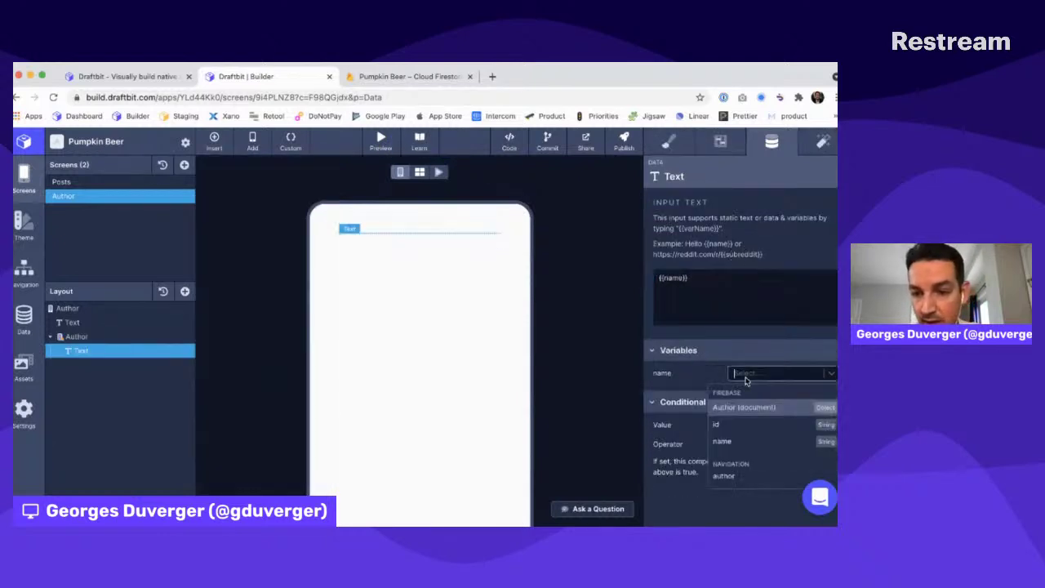
pyautogui.click(722, 441)
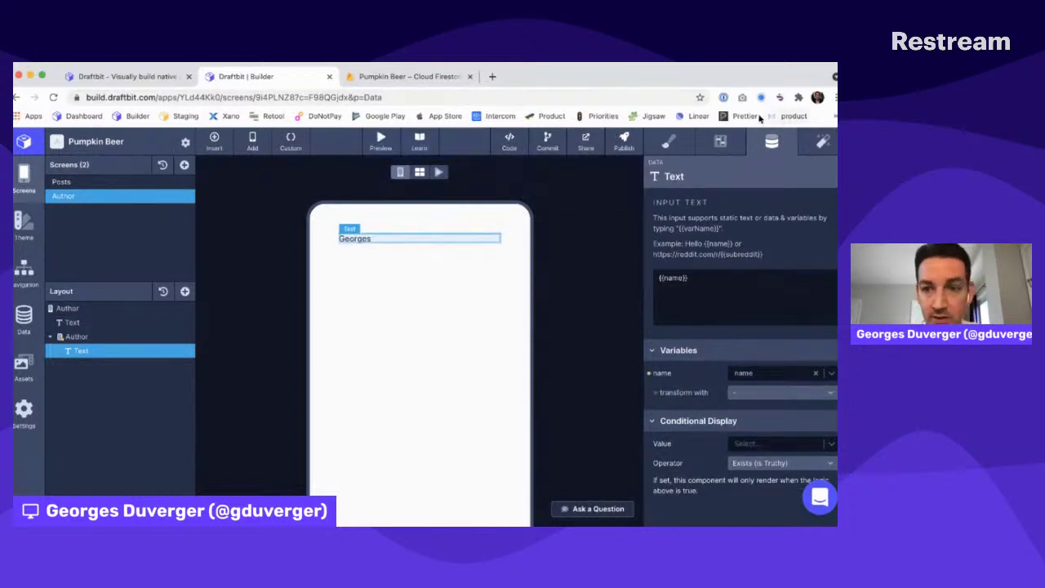
# Delete the unused placeholder text and copy the second author's document ID from Firestore
pyautogui.click(188, 324)
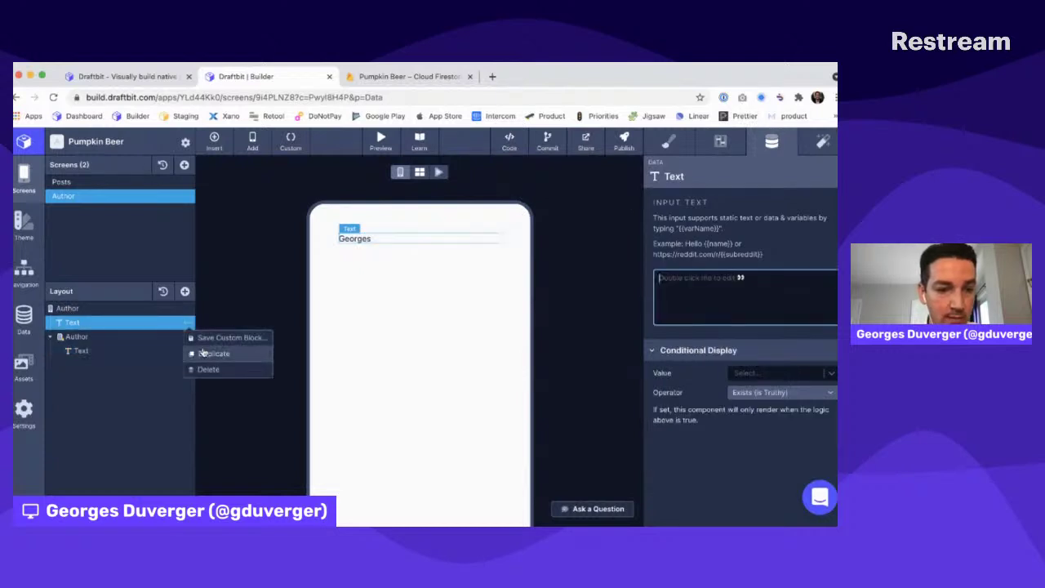
pyautogui.click(206, 367)
pyautogui.click(105, 310)
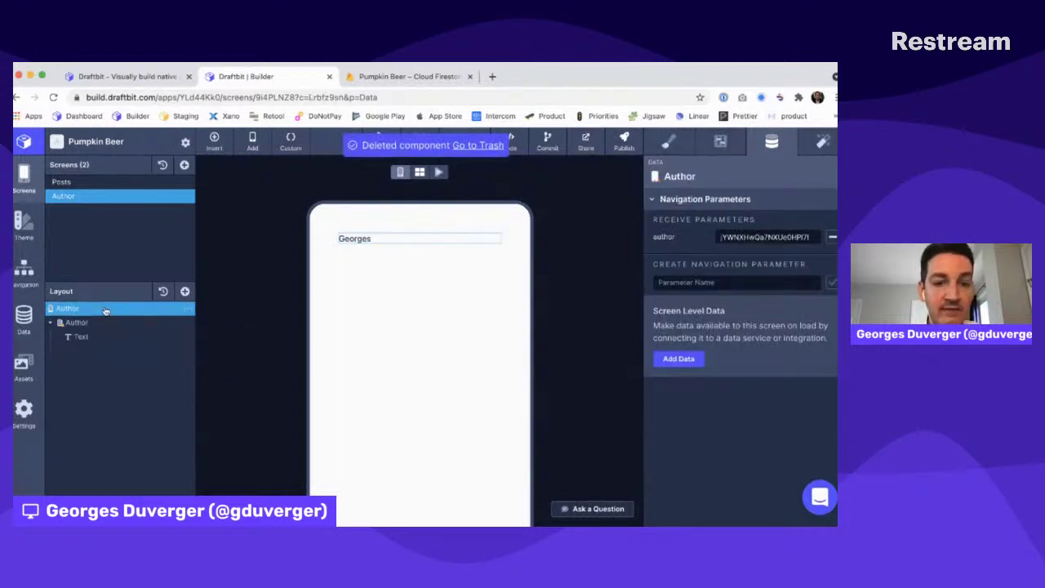
pyautogui.hotkey('ctrl', 'Tab')
pyautogui.doubleClick(394, 351)
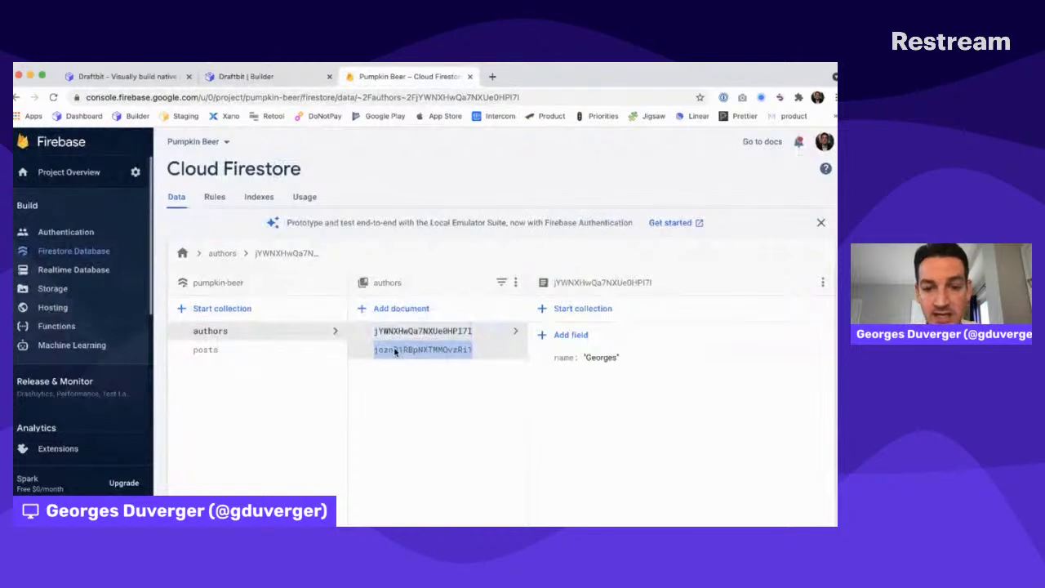
pyautogui.hotkey('ctrl', 'shift', 'Tab')
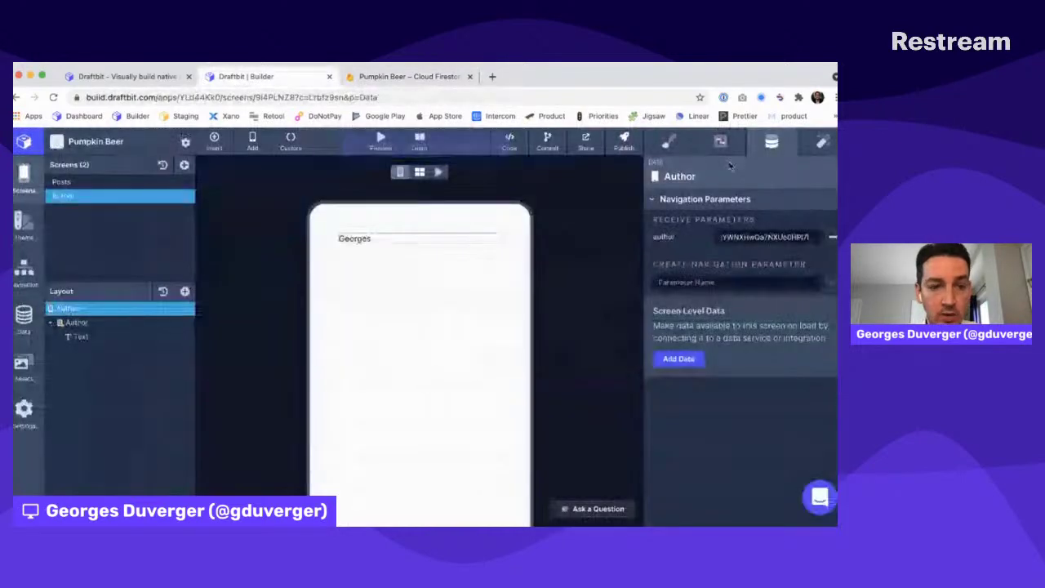
# Replace the author test value with Nick's document ID and go to the Posts screen
pyautogui.click(765, 236)
pyautogui.doubleClick(765, 236)
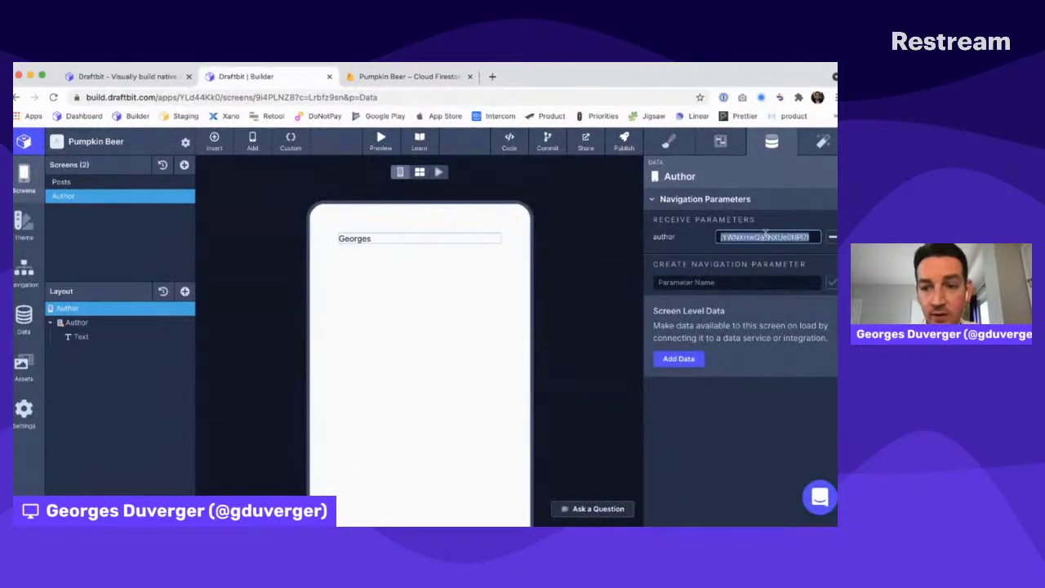
pyautogui.write('jozn81RBpNXTMMQvzRi1')
pyautogui.click(577, 306)
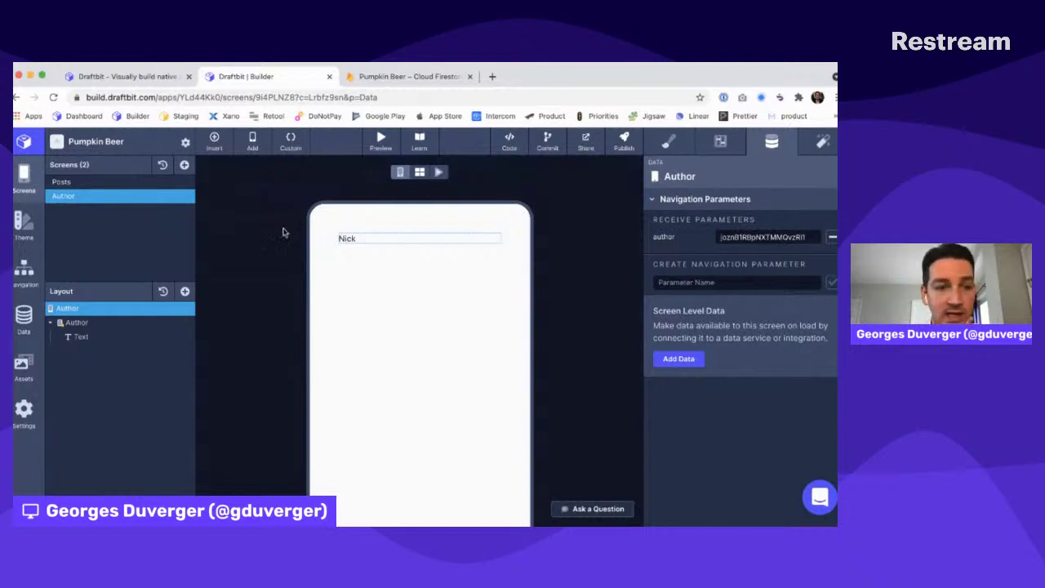
pyautogui.click(94, 182)
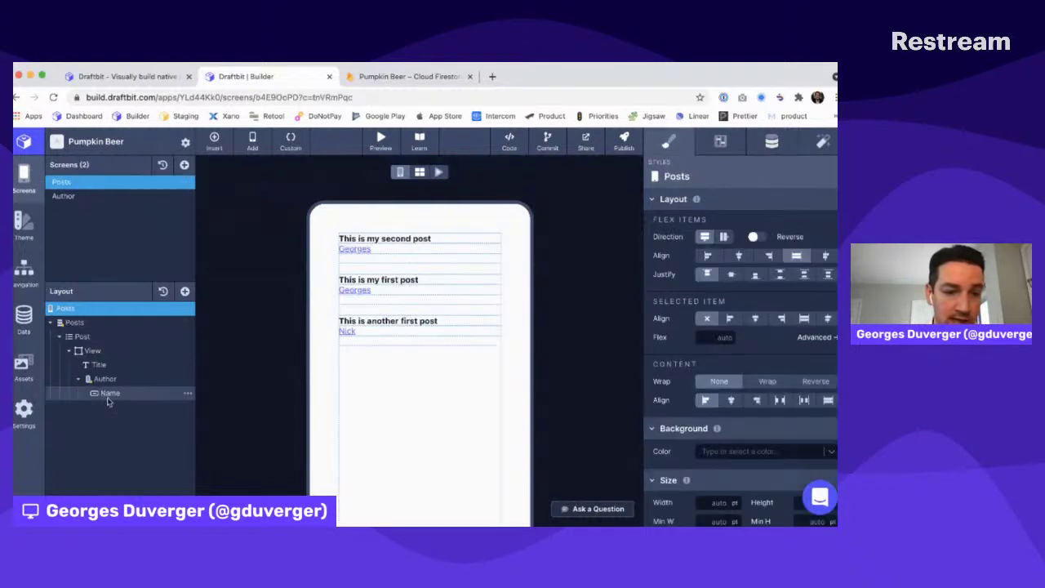
# Inspect the Name text's Navigate action to Author and the data it passes
pyautogui.click(107, 395)
pyautogui.click(821, 147)
pyautogui.click(730, 274)
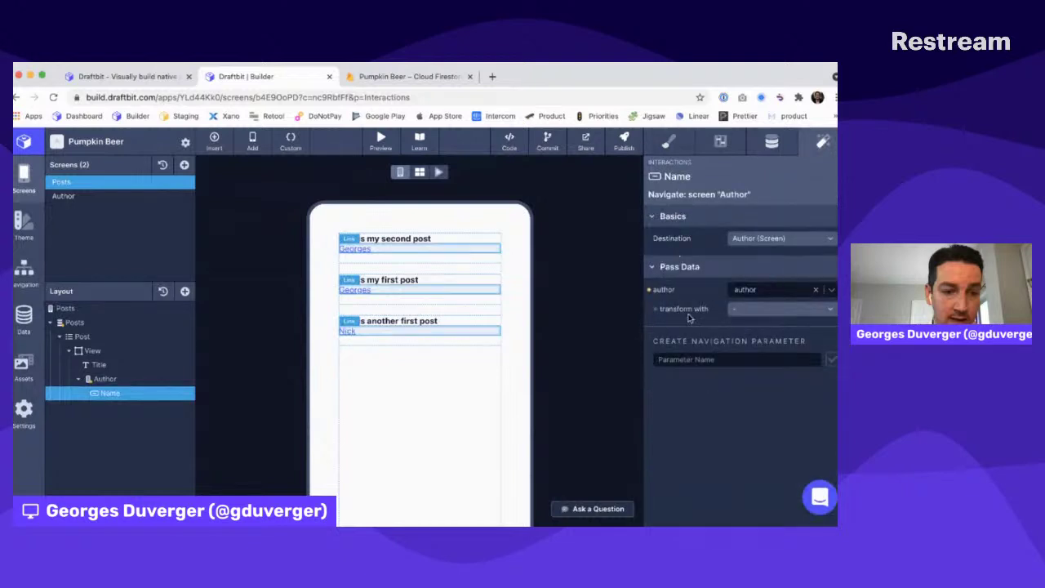
# On the Author screen, add navigation parameter foo with test value 42
pyautogui.click(64, 196)
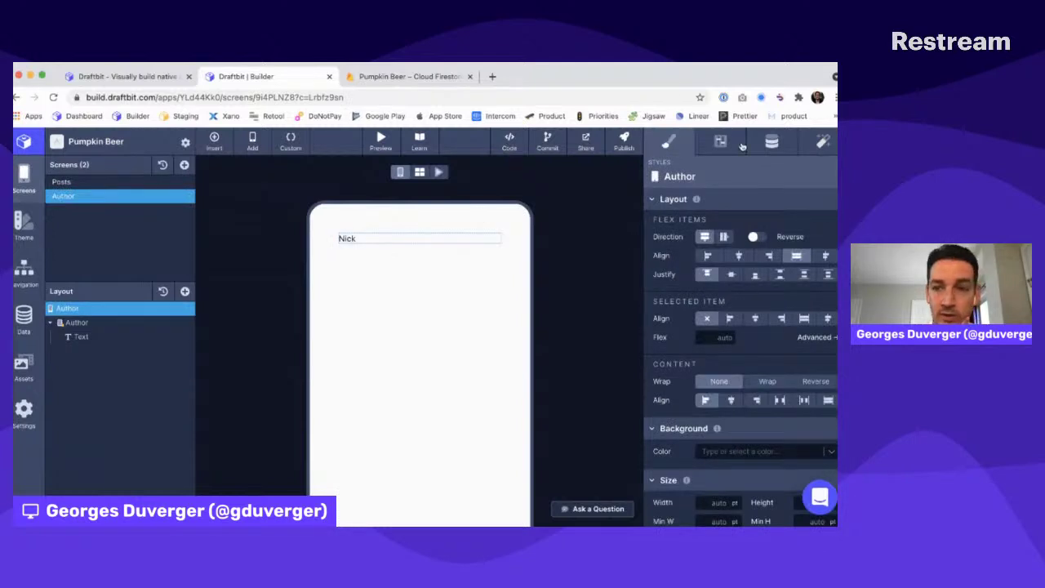
pyautogui.click(771, 142)
pyautogui.click(700, 281)
pyautogui.write('foo')
pyautogui.press('Return')
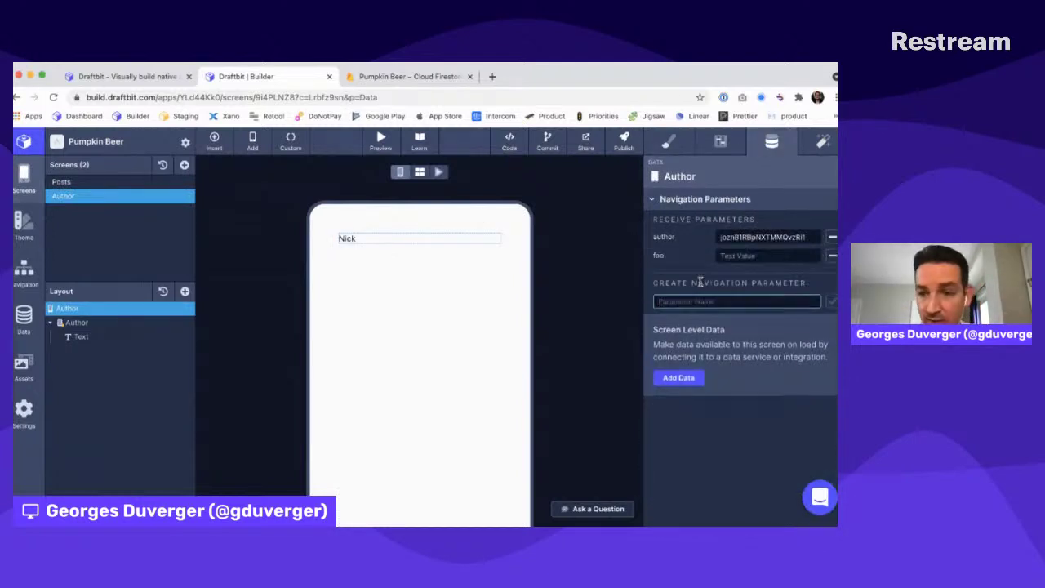
pyautogui.click(728, 257)
pyautogui.write('42')
pyautogui.press('Return')
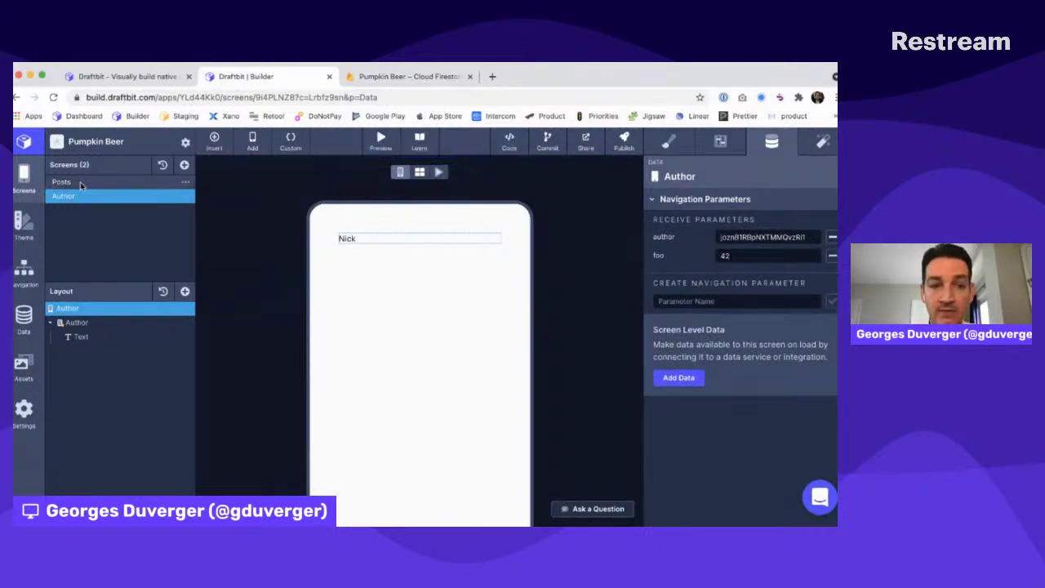
# Confirm the Name link's Pass Data now includes foo, then return to Author
pyautogui.click(80, 182)
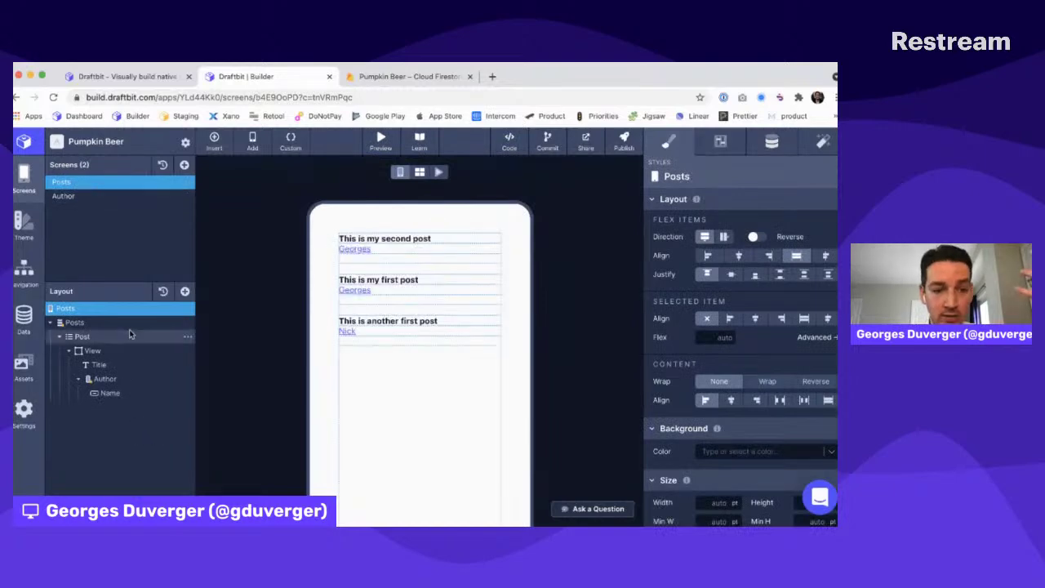
pyautogui.click(136, 392)
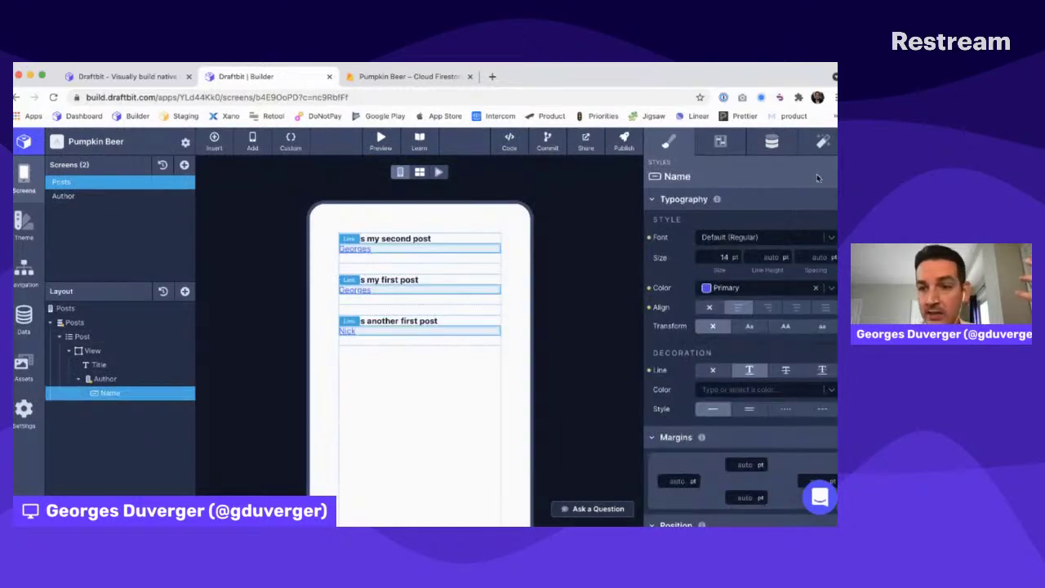
pyautogui.click(821, 142)
pyautogui.click(739, 279)
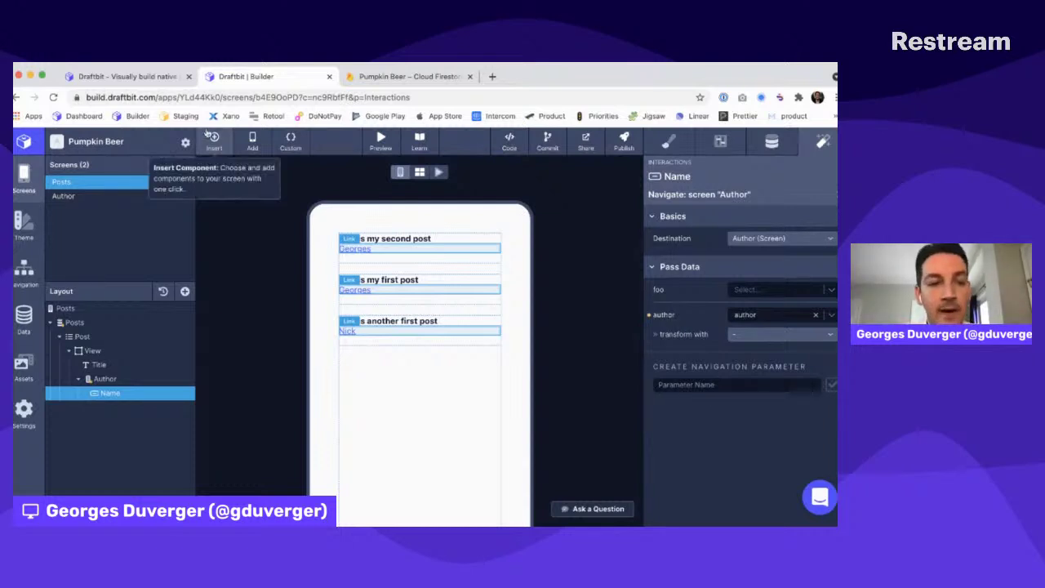
pyautogui.click(59, 196)
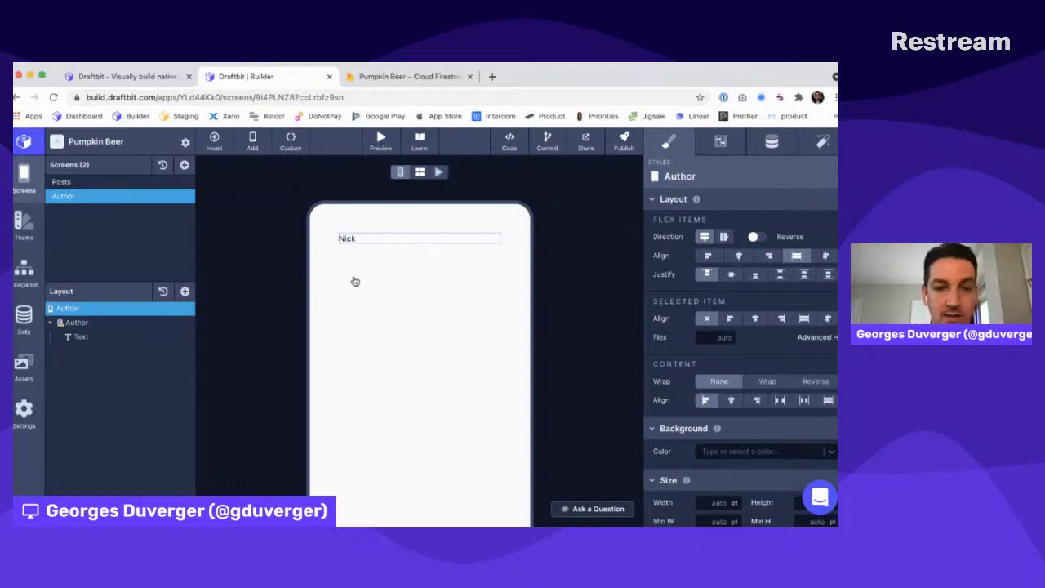
# Add a Firebase Collection to the Author screen that reads the posts collection
pyautogui.click(185, 292)
pyautogui.write('fire')
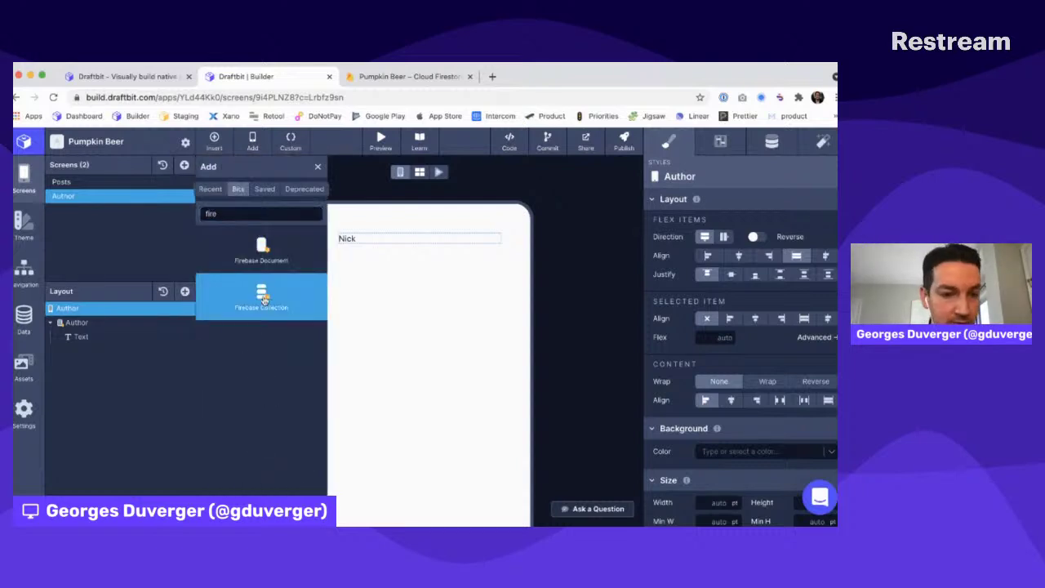
pyautogui.click(263, 299)
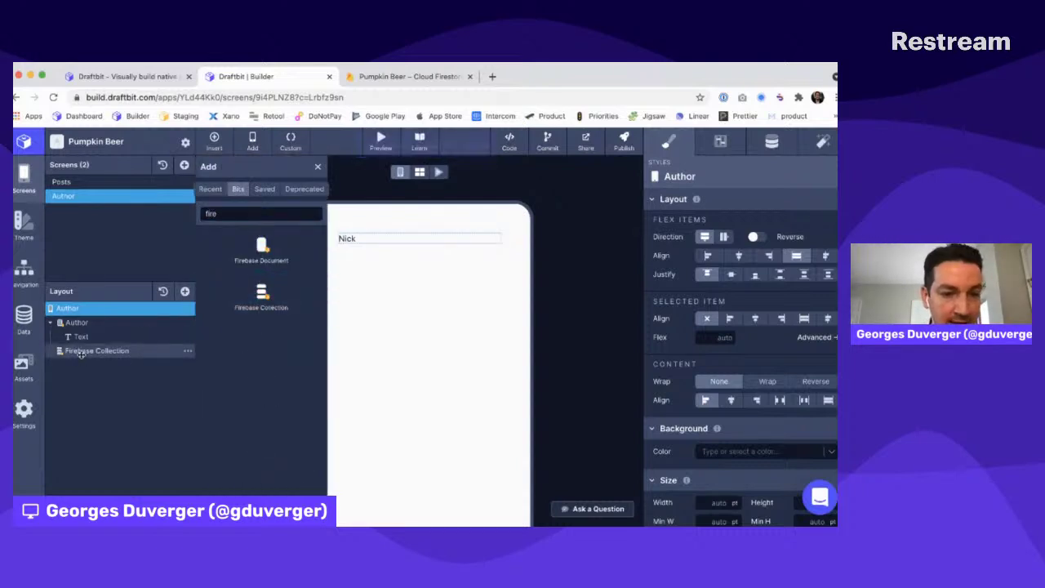
pyautogui.click(80, 353)
pyautogui.click(773, 220)
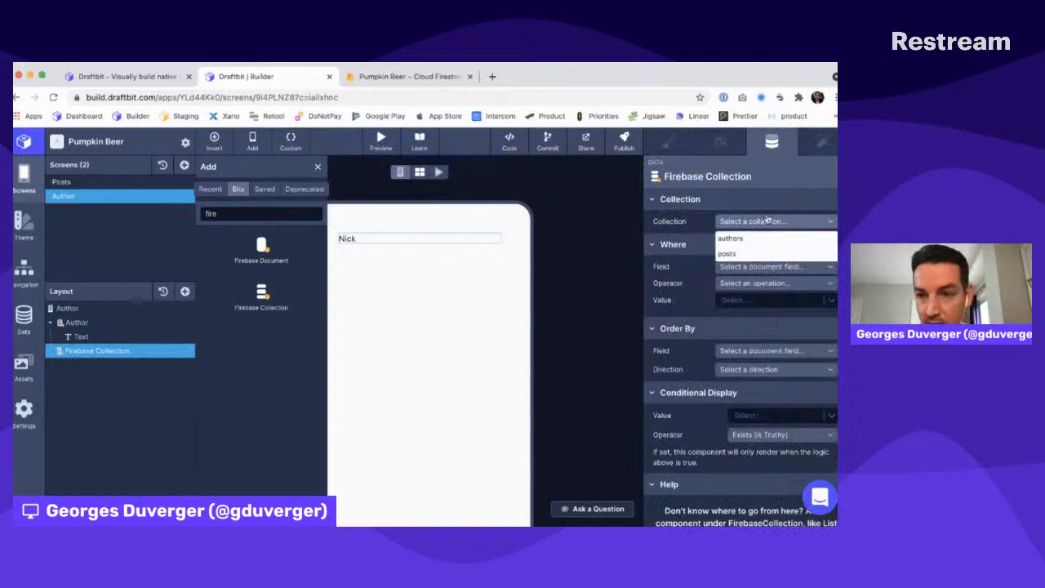
pyautogui.click(727, 254)
# Filter the collection where the author field == the received author parameter
pyautogui.click(748, 267)
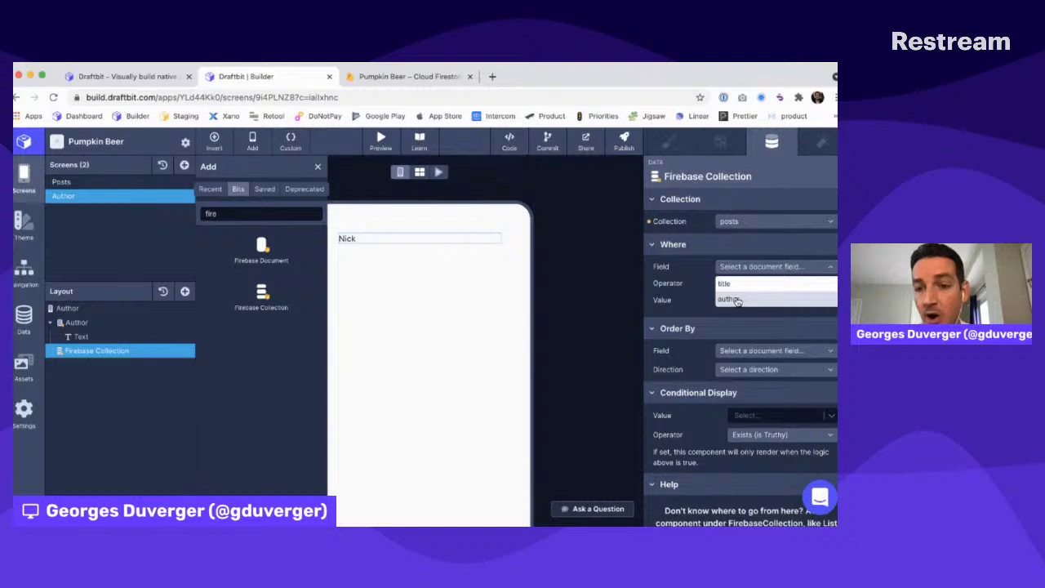
pyautogui.click(731, 299)
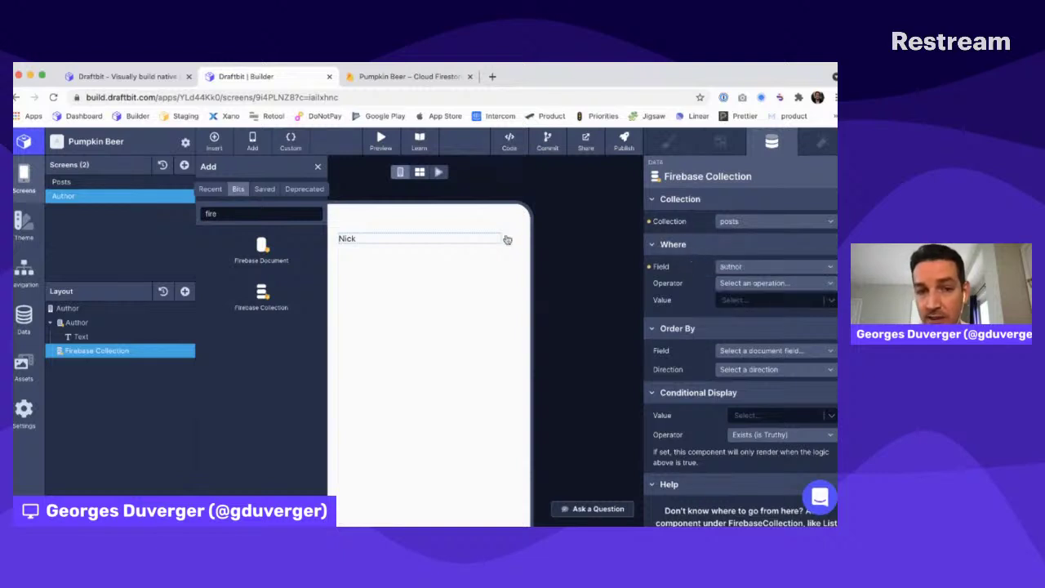
pyautogui.click(318, 166)
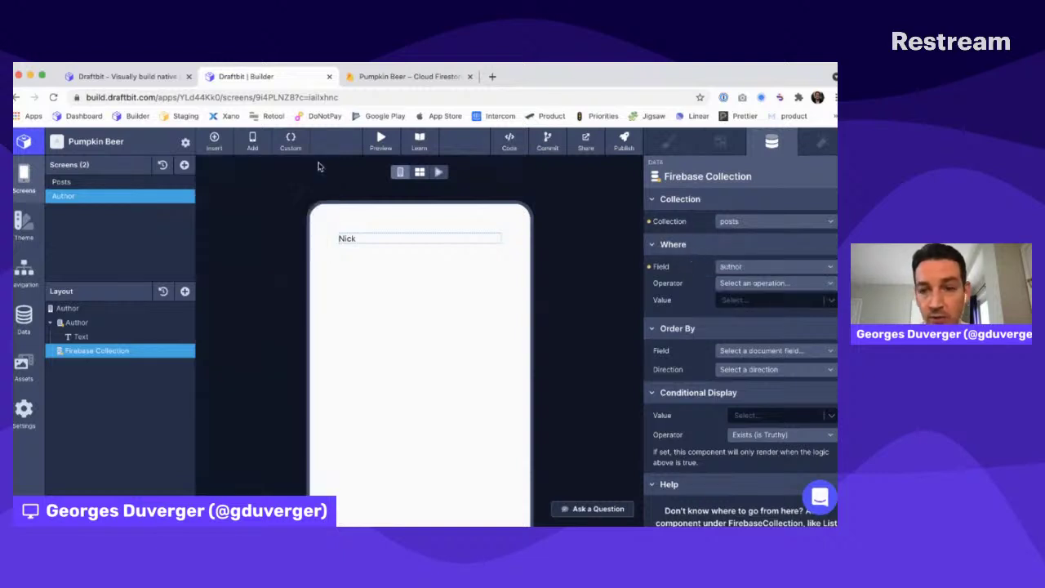
pyautogui.click(732, 284)
pyautogui.click(731, 299)
pyautogui.click(735, 286)
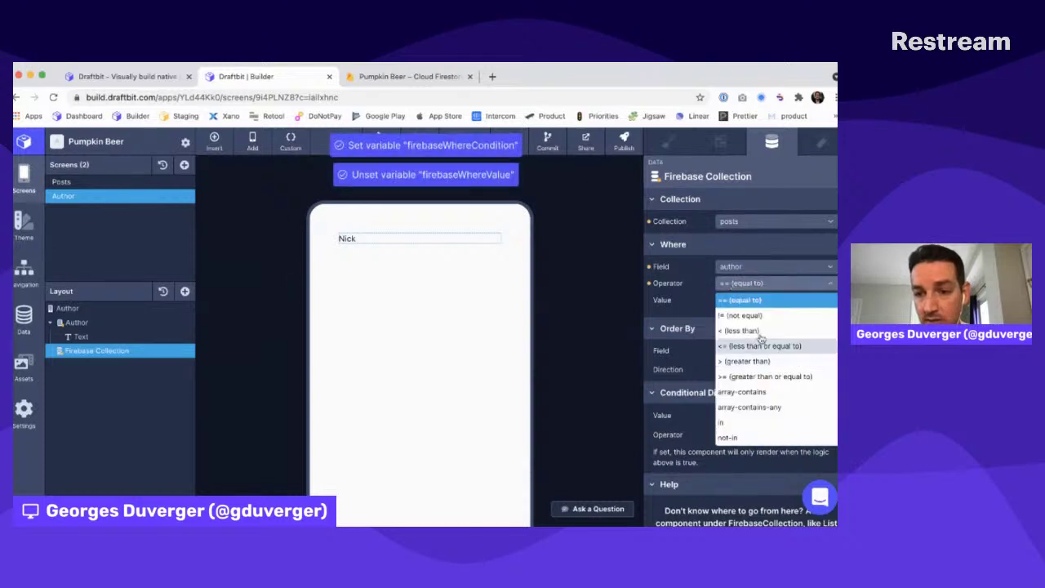
pyautogui.click(734, 286)
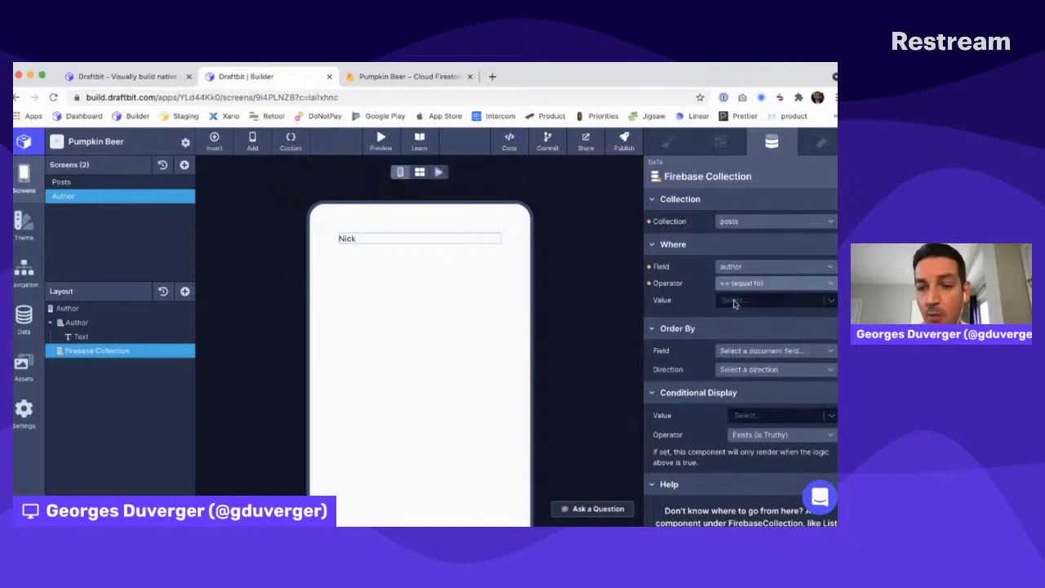
pyautogui.click(733, 303)
pyautogui.click(727, 351)
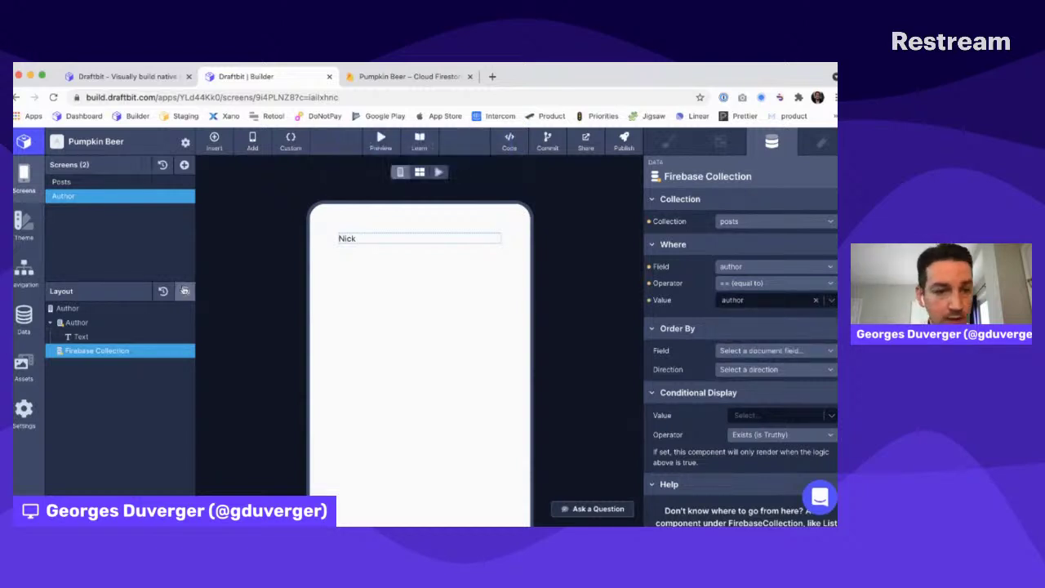
pyautogui.click(186, 292)
# Add a List inside the collection, renaming the collection Posts and the list Post
pyautogui.write('list')
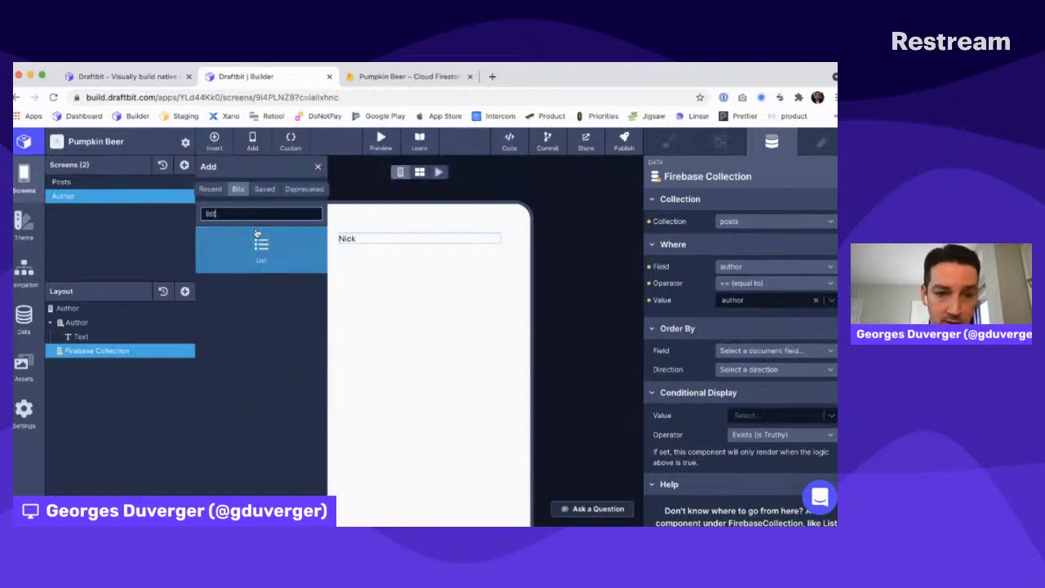
pyautogui.click(257, 244)
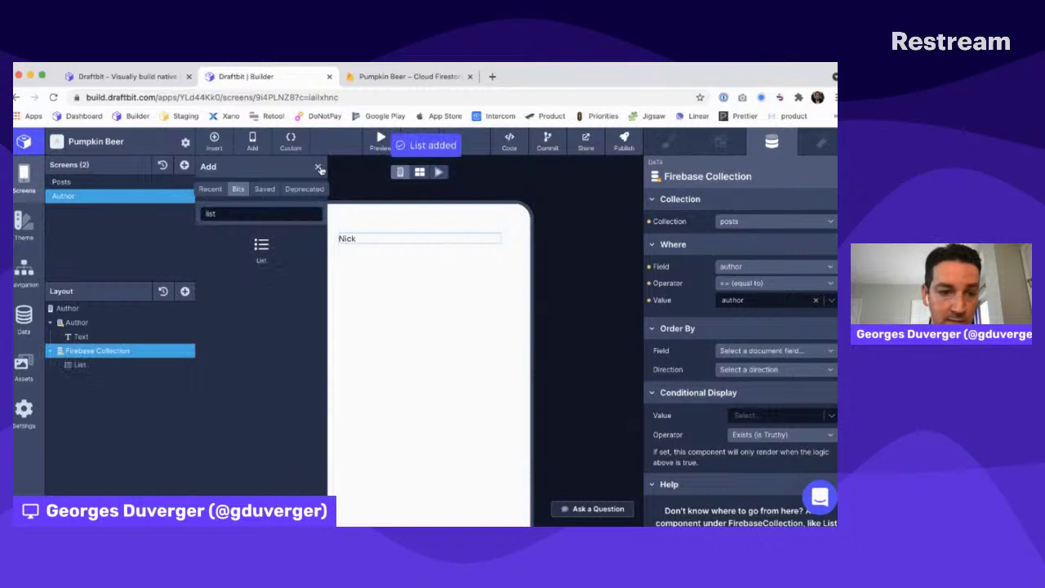
pyautogui.doubleClick(107, 351)
pyautogui.write('Posts')
pyautogui.press('Return')
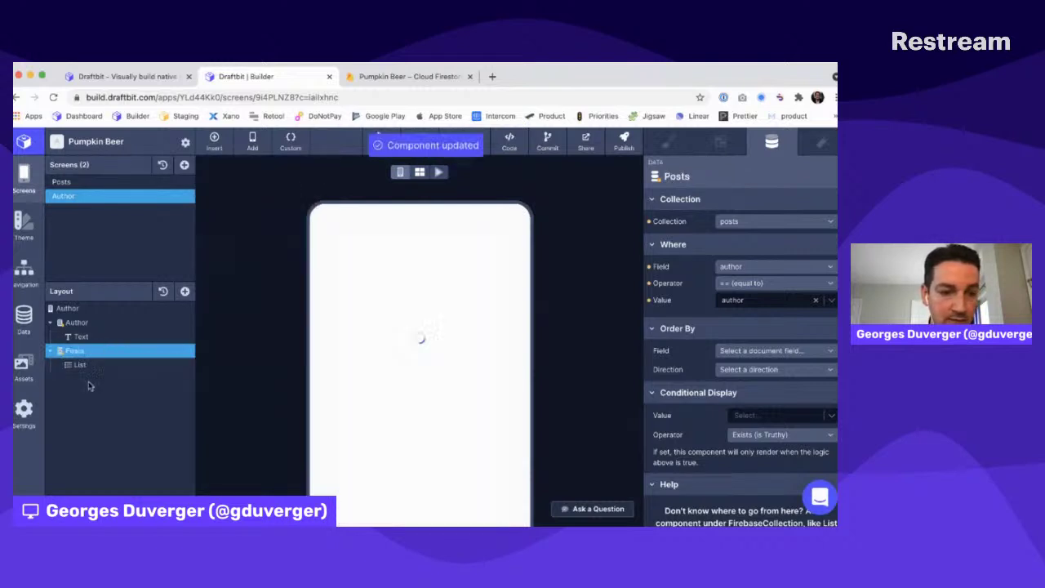
pyautogui.doubleClick(80, 364)
pyautogui.write('Post')
pyautogui.press('Return')
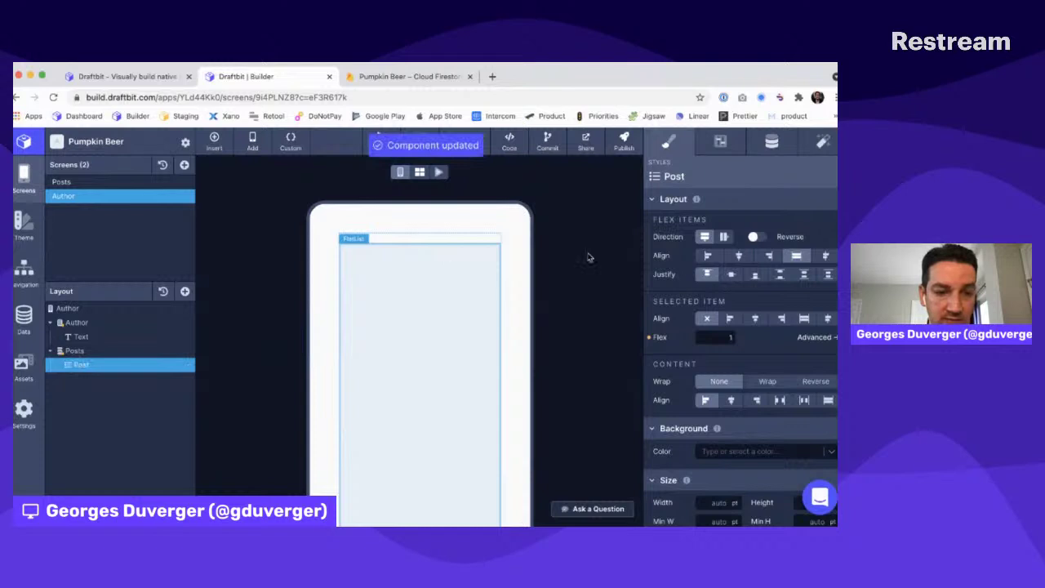
# Feed the Post list from the Posts collection and add a Text inside it
pyautogui.click(772, 141)
pyautogui.click(747, 200)
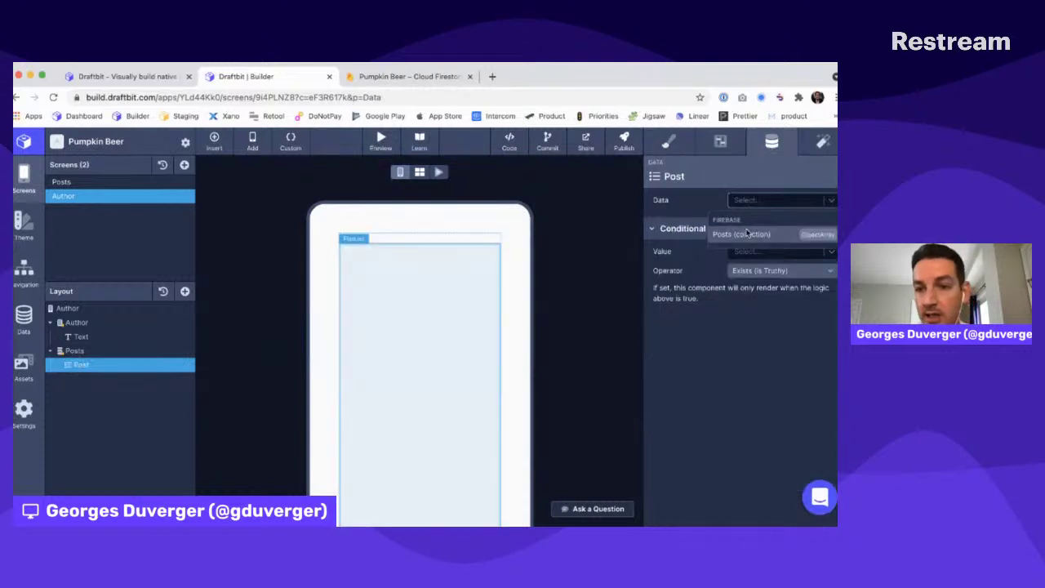
pyautogui.click(741, 234)
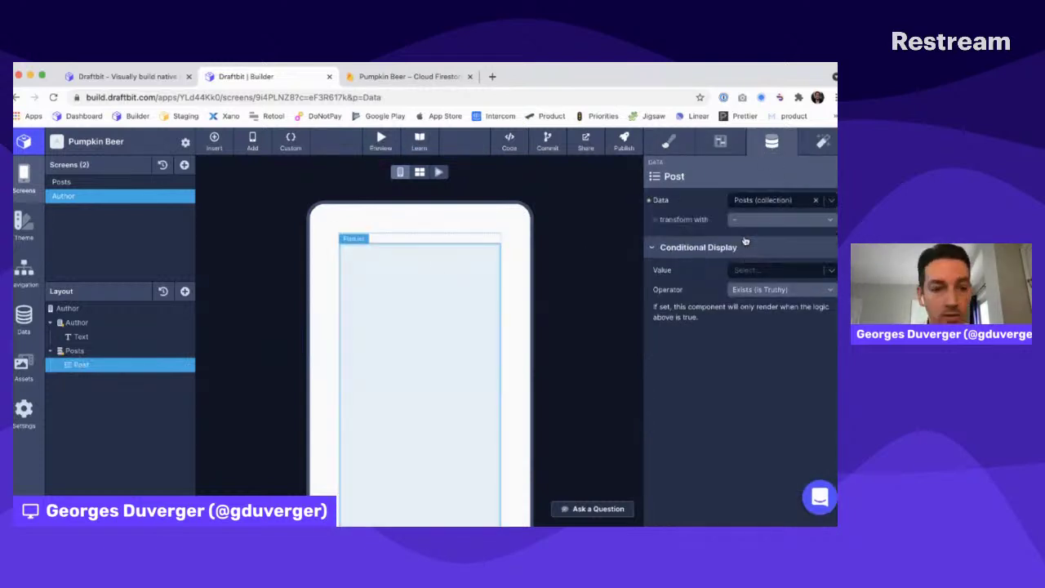
pyautogui.click(185, 291)
pyautogui.click(228, 317)
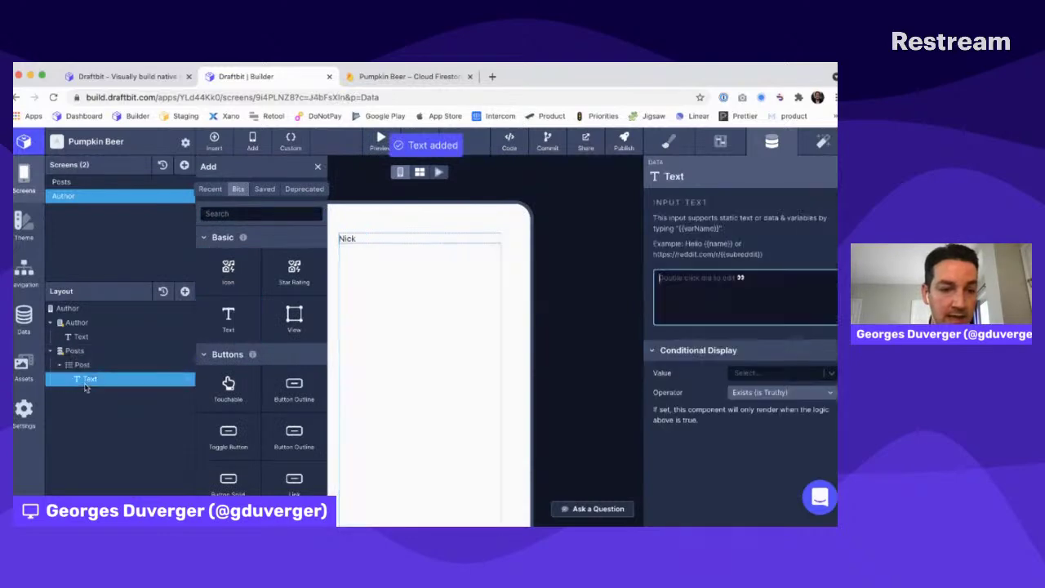
# Set the Text to {{title}} and bind it to each post's title field
pyautogui.click(702, 277)
pyautogui.write('{{title')
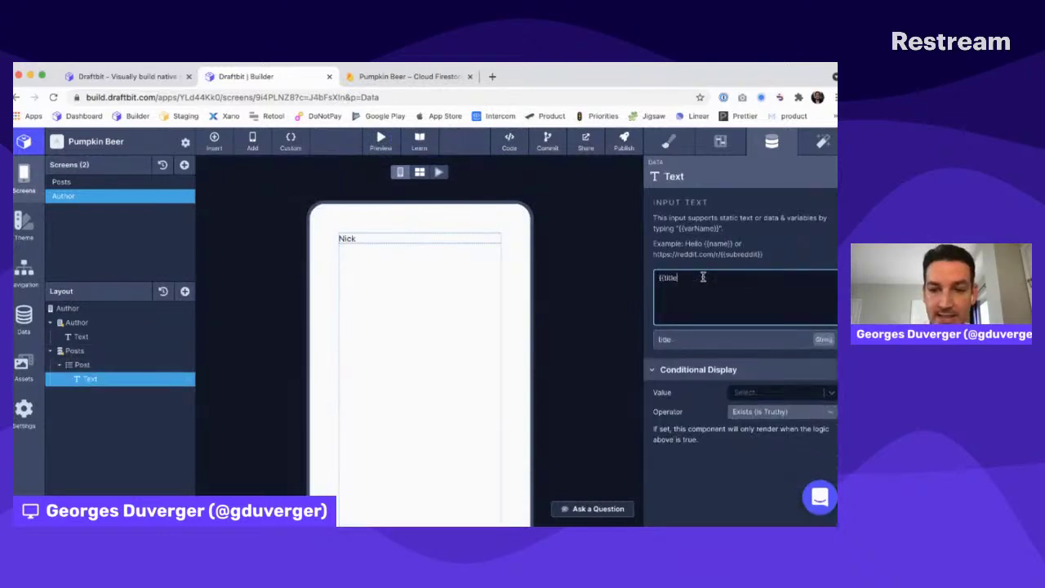
pyautogui.write('}}')
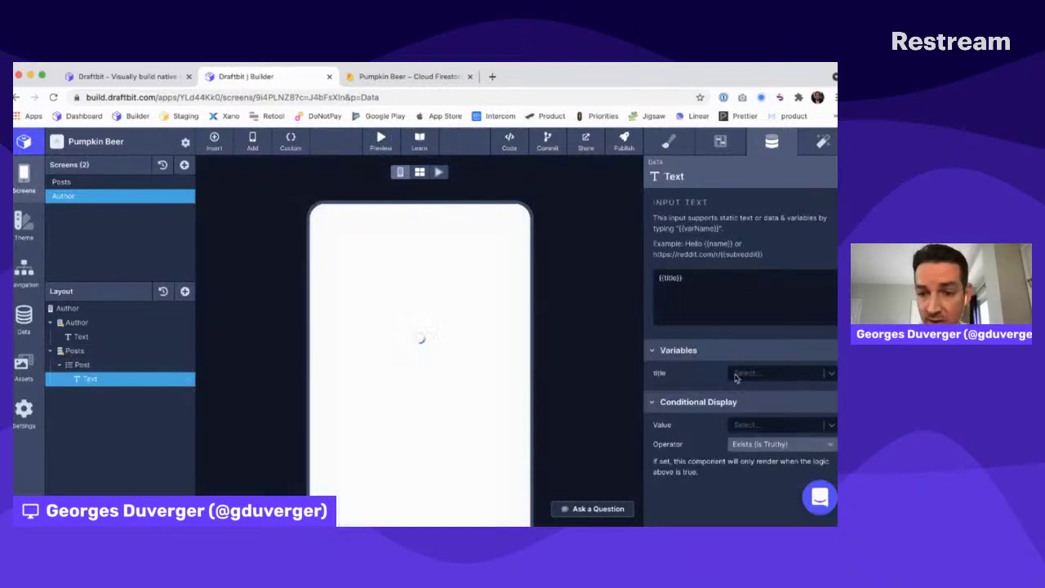
pyautogui.click(733, 374)
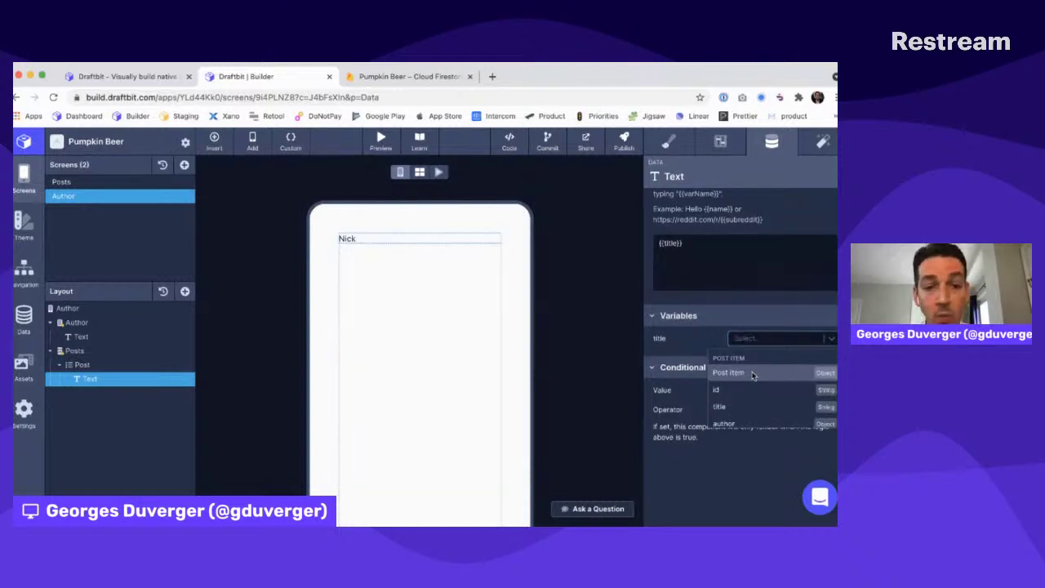
pyautogui.scroll(-3, 750, 383)
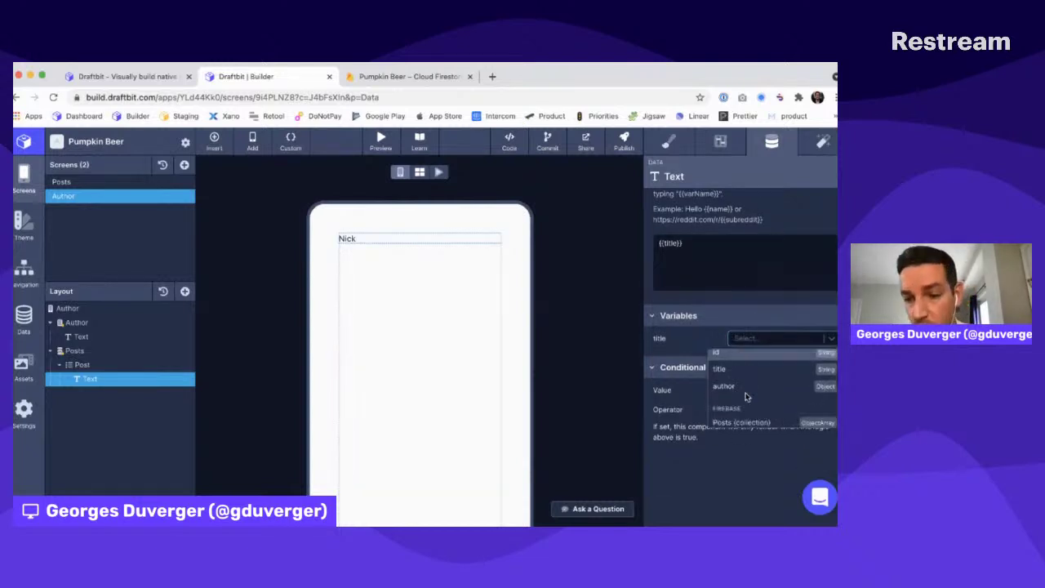
pyautogui.scroll(3, 745, 397)
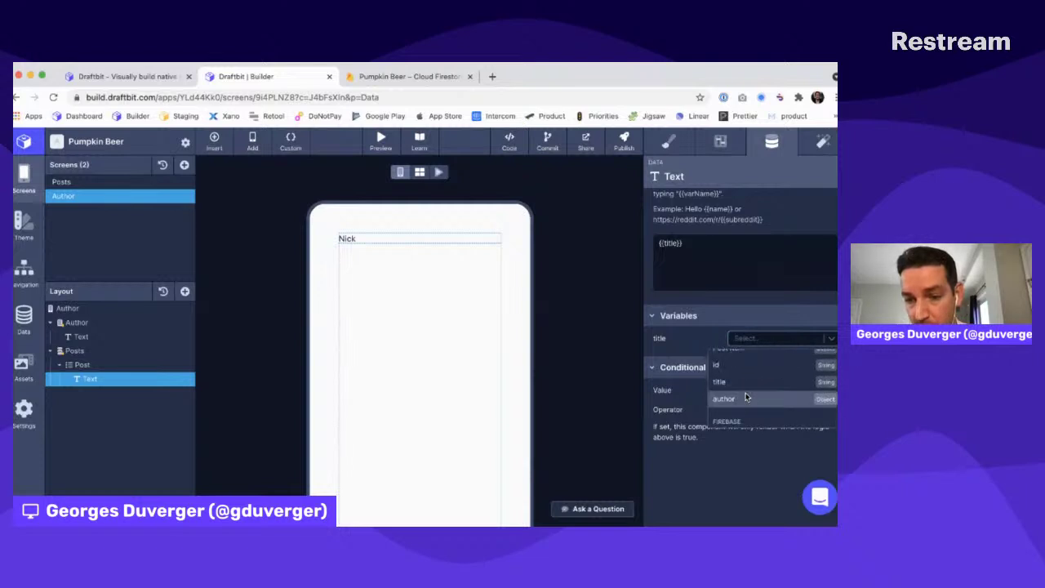
pyautogui.click(732, 399)
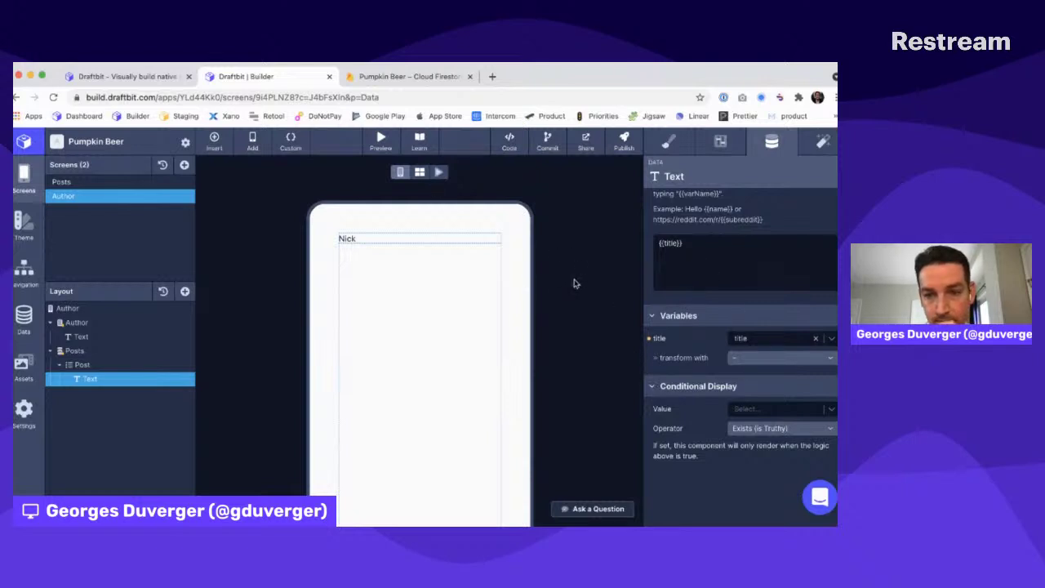
pyautogui.scroll(1, 696, 336)
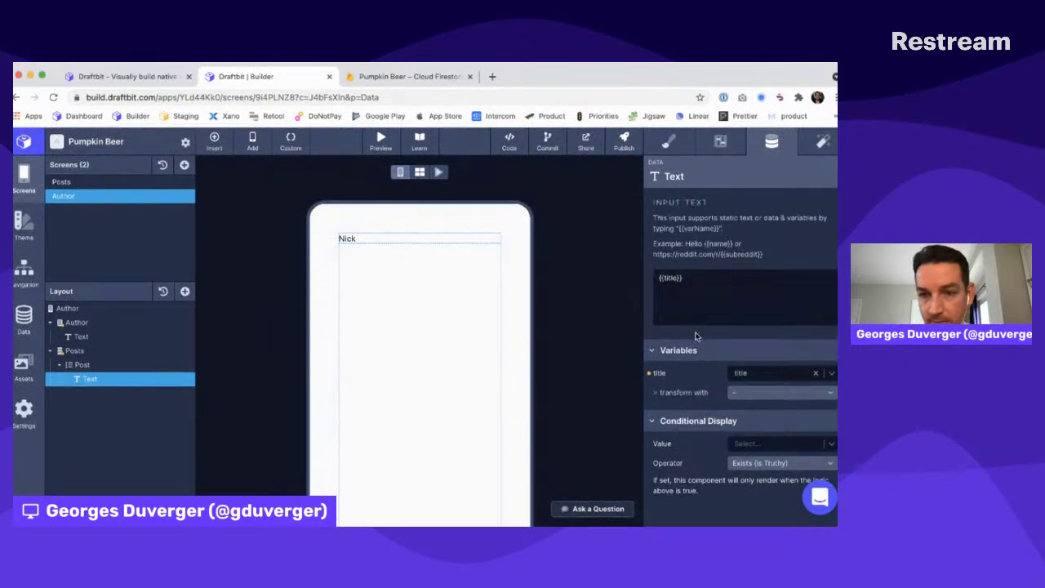
# Set the Posts collection's Where Value to the navigation author parameter
pyautogui.click(80, 364)
pyautogui.click(77, 350)
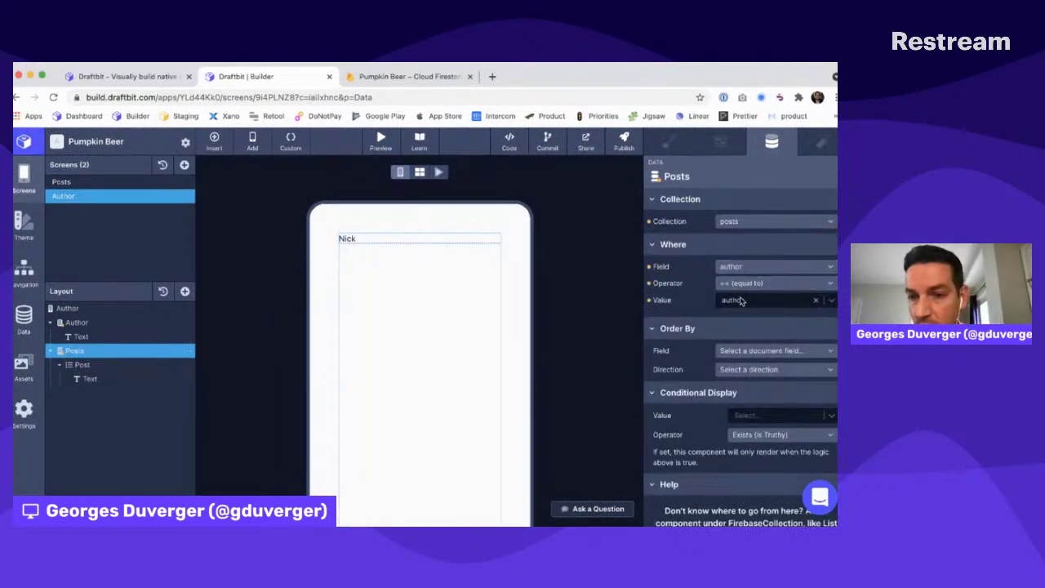
pyautogui.click(739, 302)
pyautogui.click(735, 345)
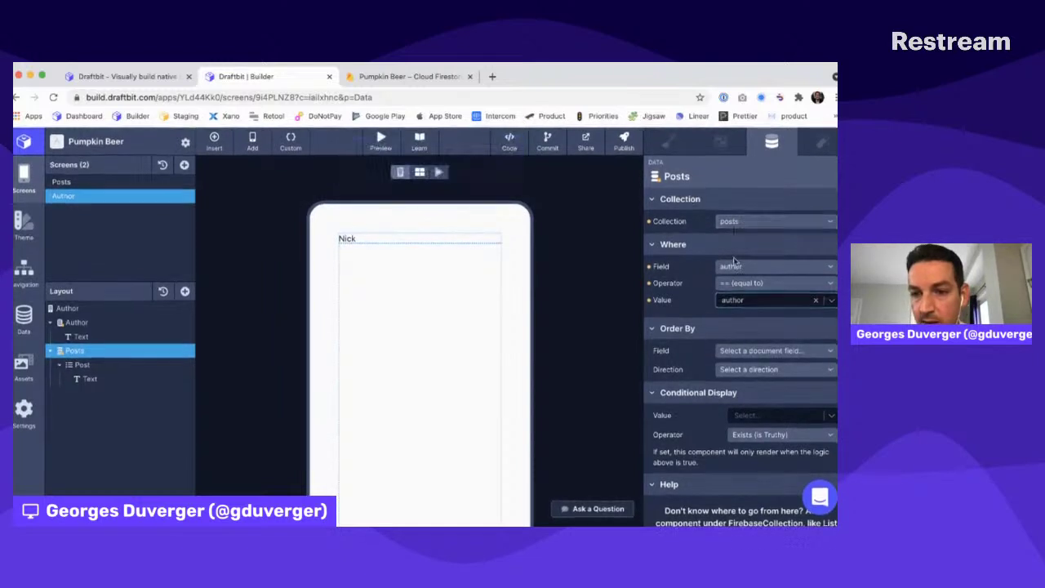
# Retype the Text's {{title}} template, keep it bound to the post title, and reload
pyautogui.click(89, 378)
pyautogui.click(89, 364)
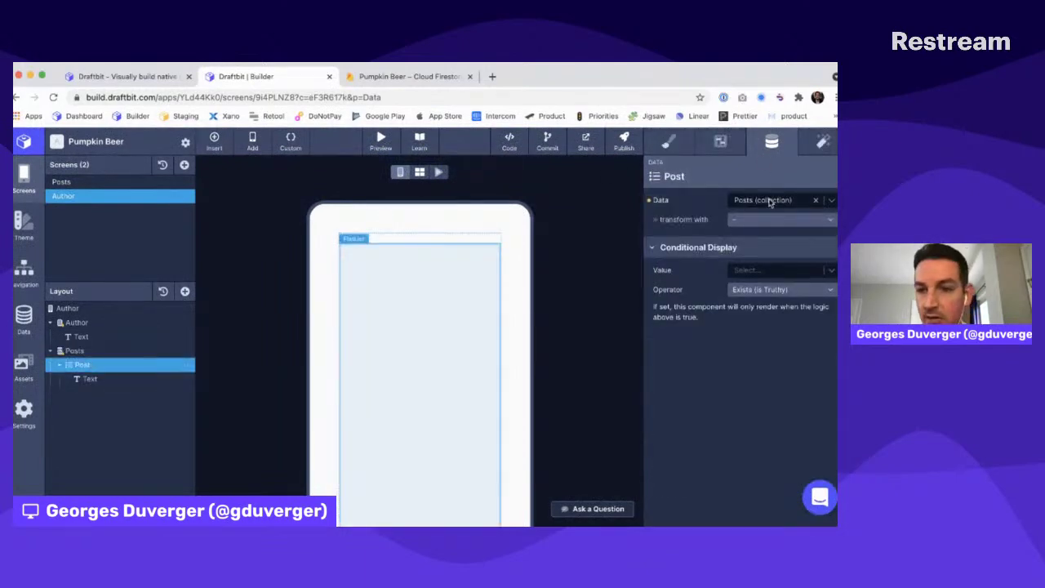
pyautogui.click(131, 380)
pyautogui.hotkey('ctrl', 'a')
pyautogui.write('{{title}}')
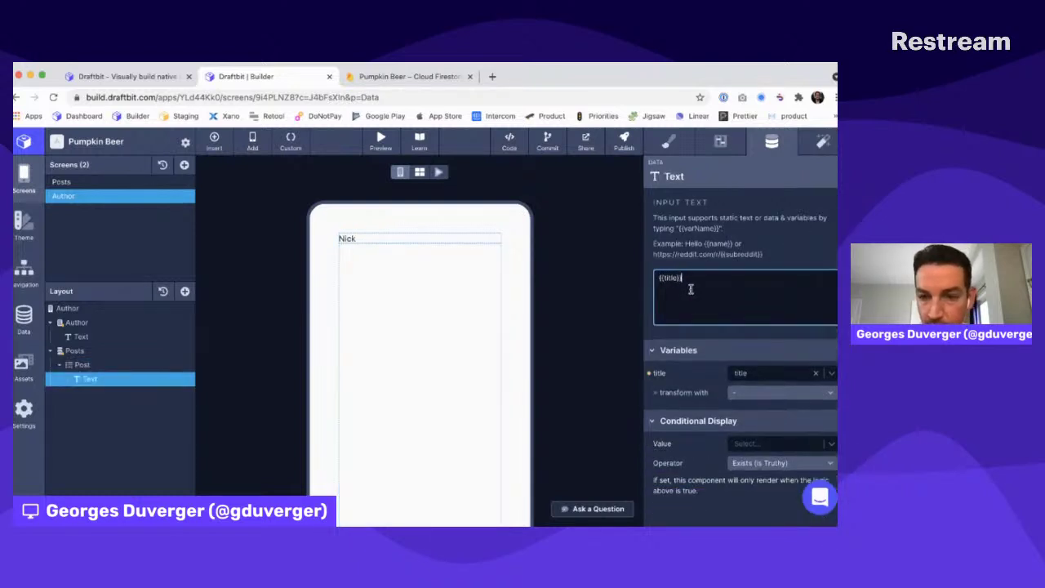
pyautogui.click(760, 373)
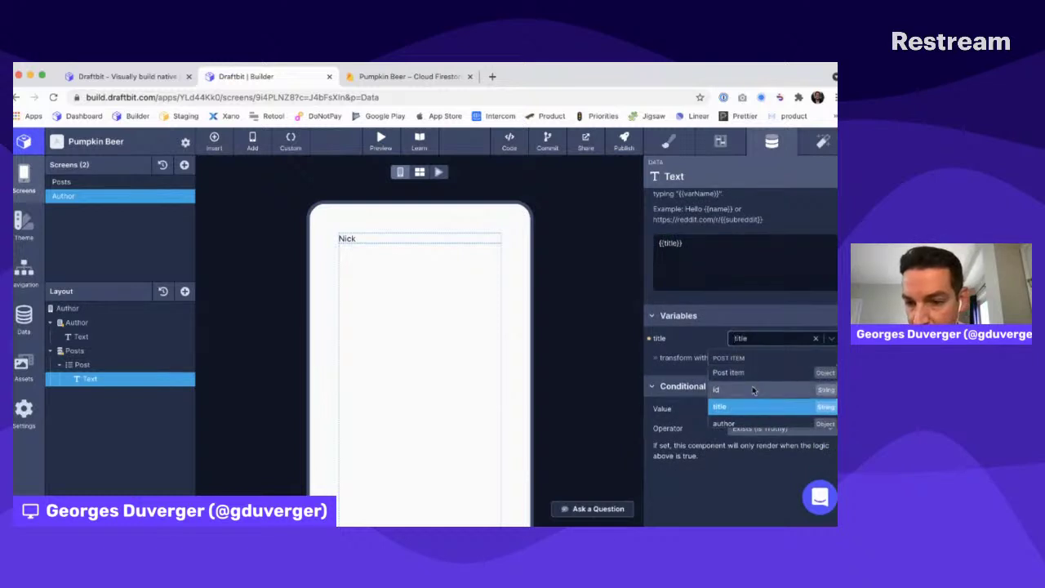
pyautogui.click(735, 410)
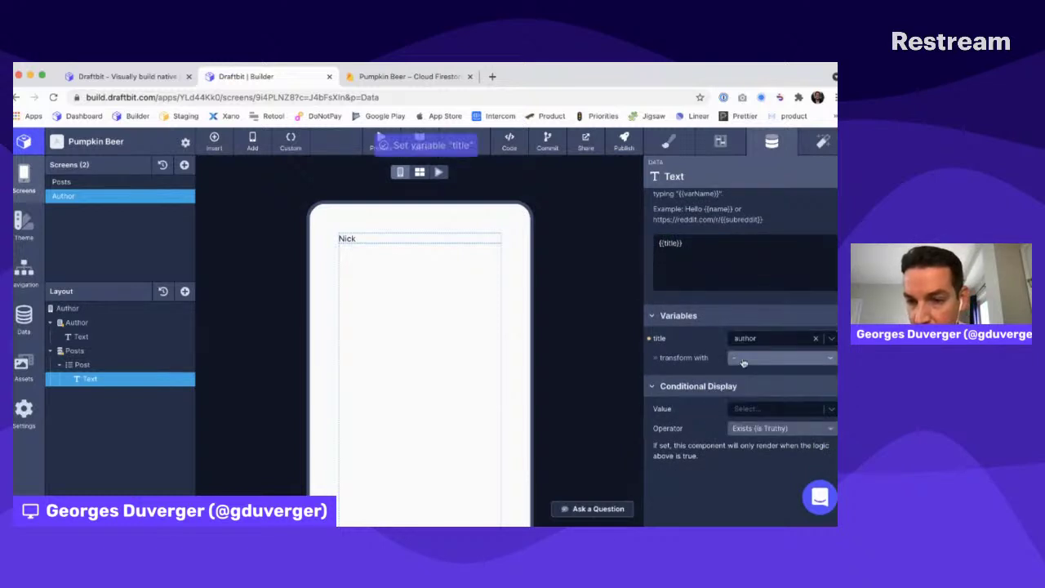
pyautogui.click(749, 341)
pyautogui.click(732, 408)
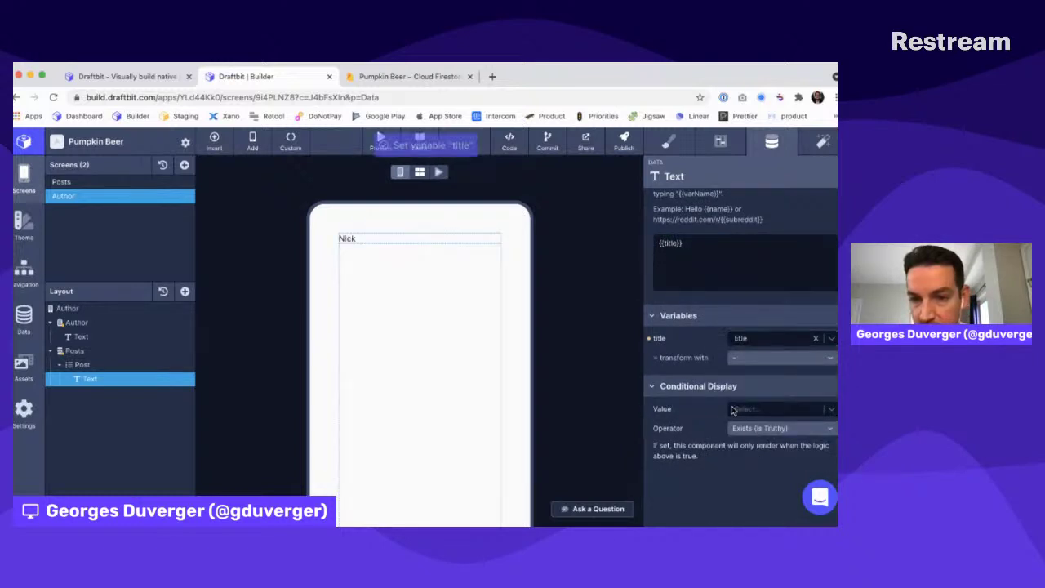
pyautogui.scroll(-1, 733, 410)
pyautogui.scroll(-2, 467, 383)
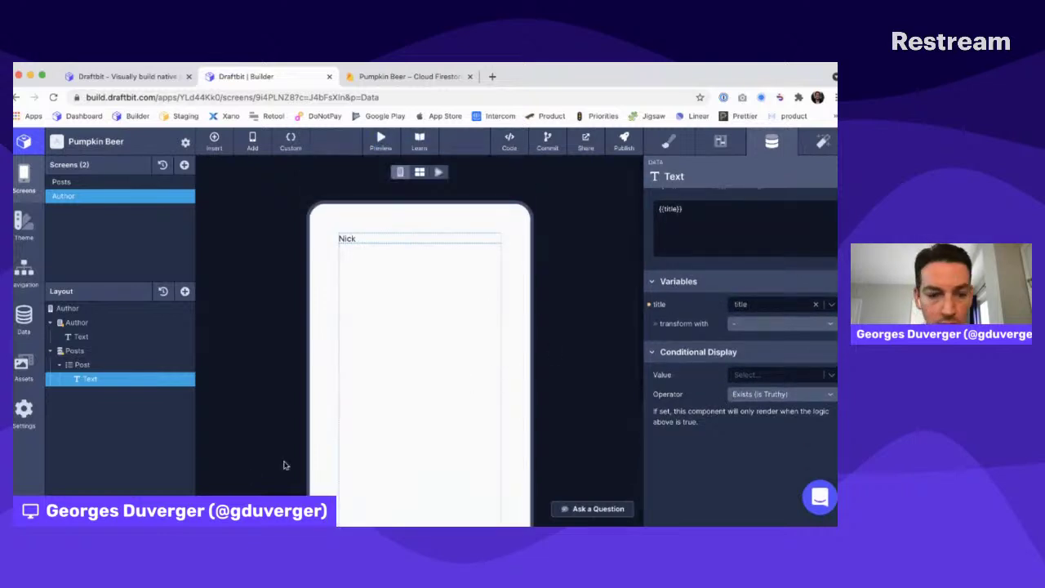
pyautogui.press('super+r')
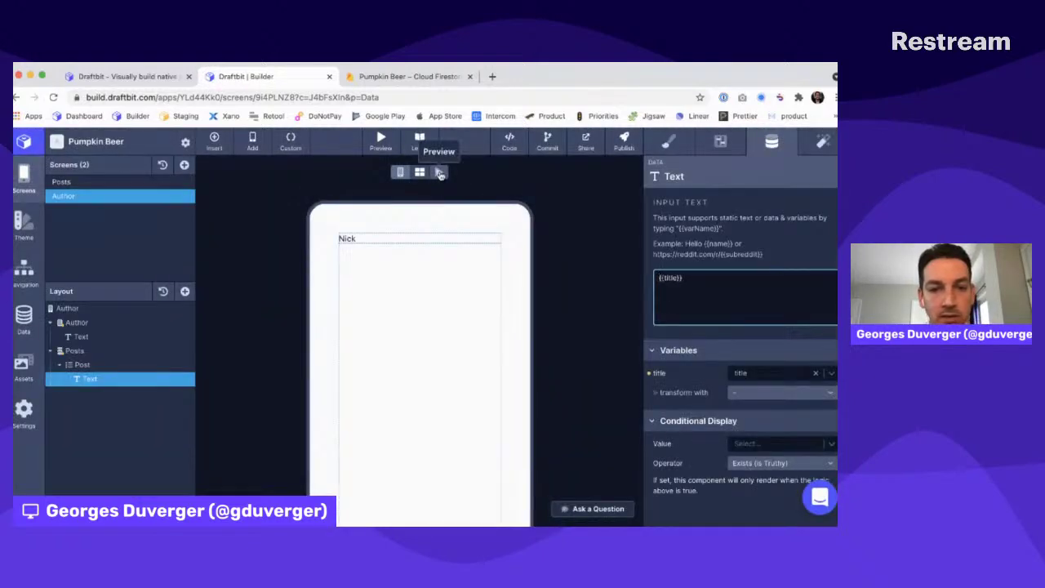
# Preview the Author screen briefly, then start the live preview from the Posts screen
pyautogui.click(439, 173)
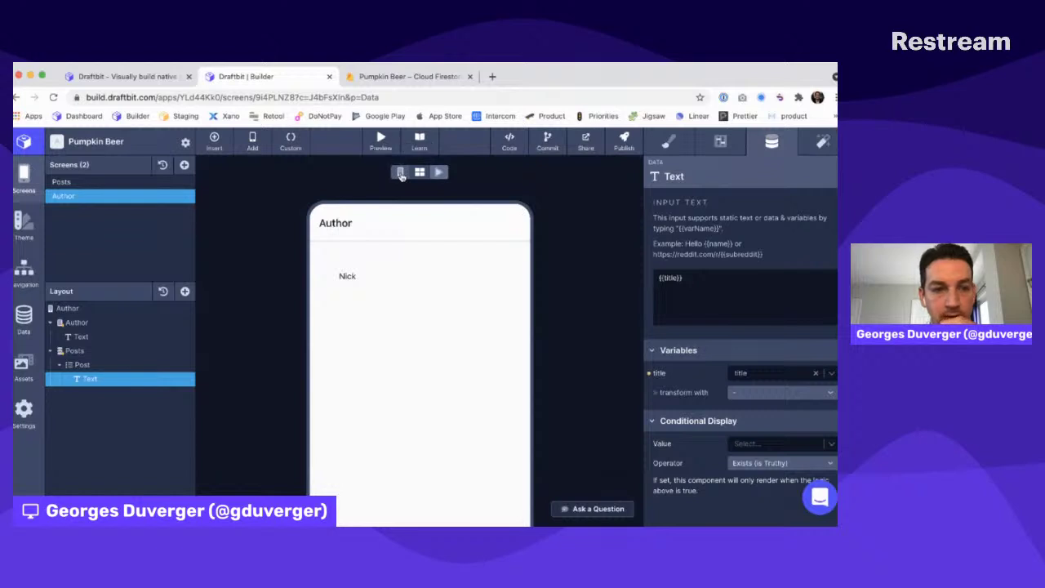
pyautogui.click(400, 173)
pyautogui.click(174, 184)
pyautogui.click(439, 173)
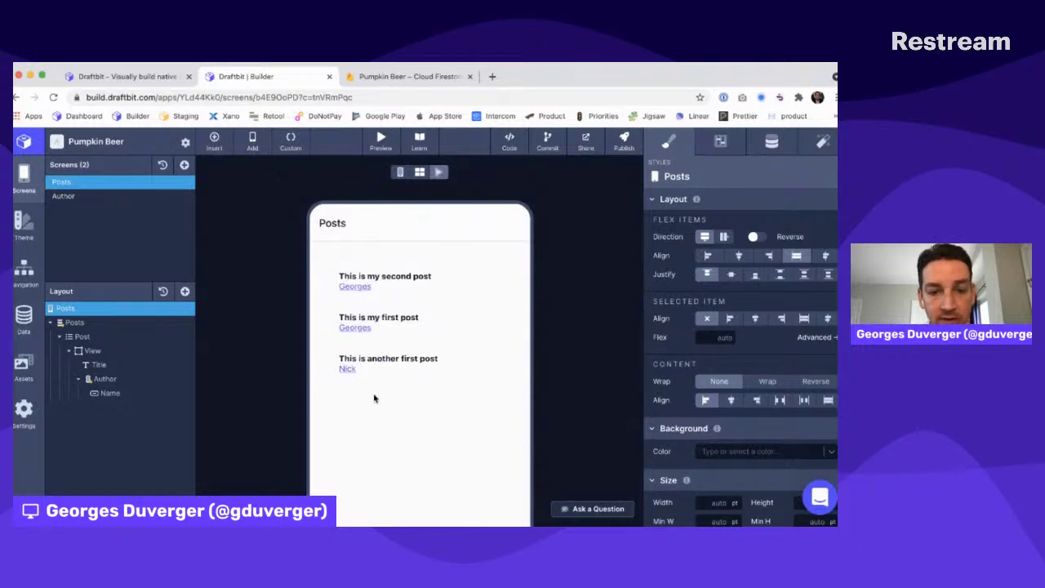
# Open the first and third posts' author pages, checking their two and one listed titles
pyautogui.click(356, 328)
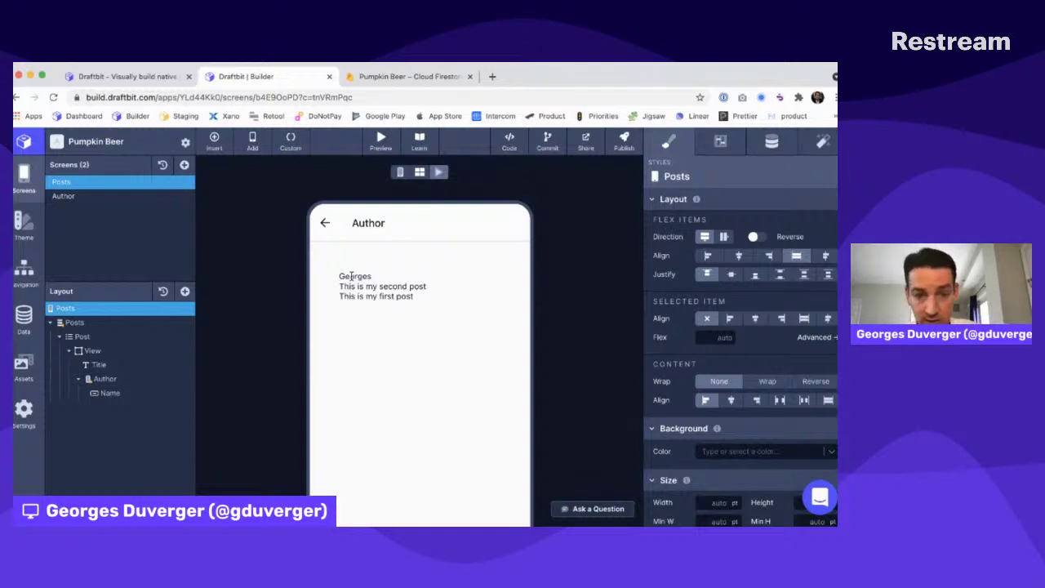
pyautogui.moveTo(342, 282); pyautogui.dragTo(402, 297)
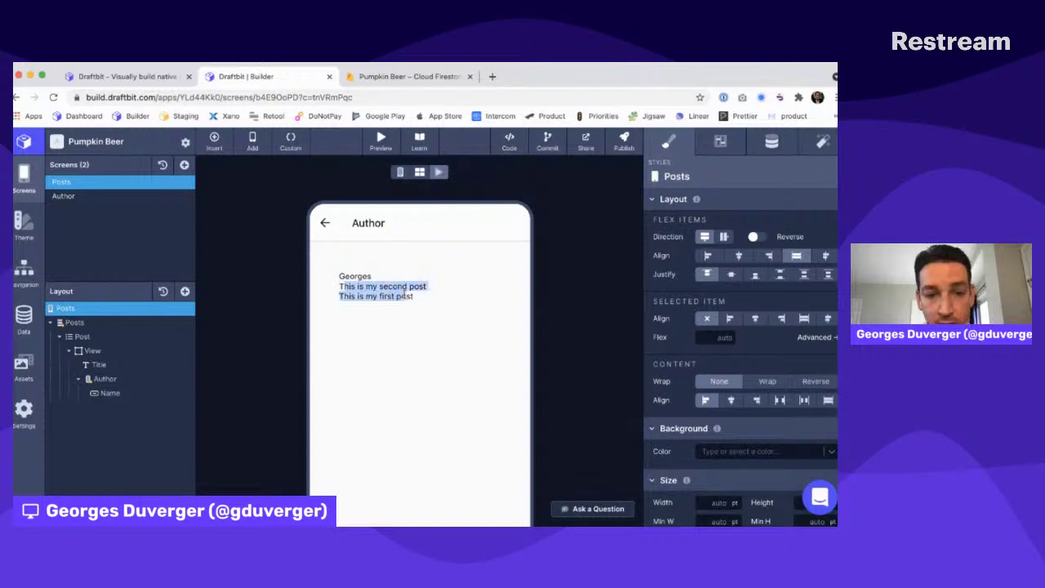
pyautogui.click(323, 223)
pyautogui.click(349, 370)
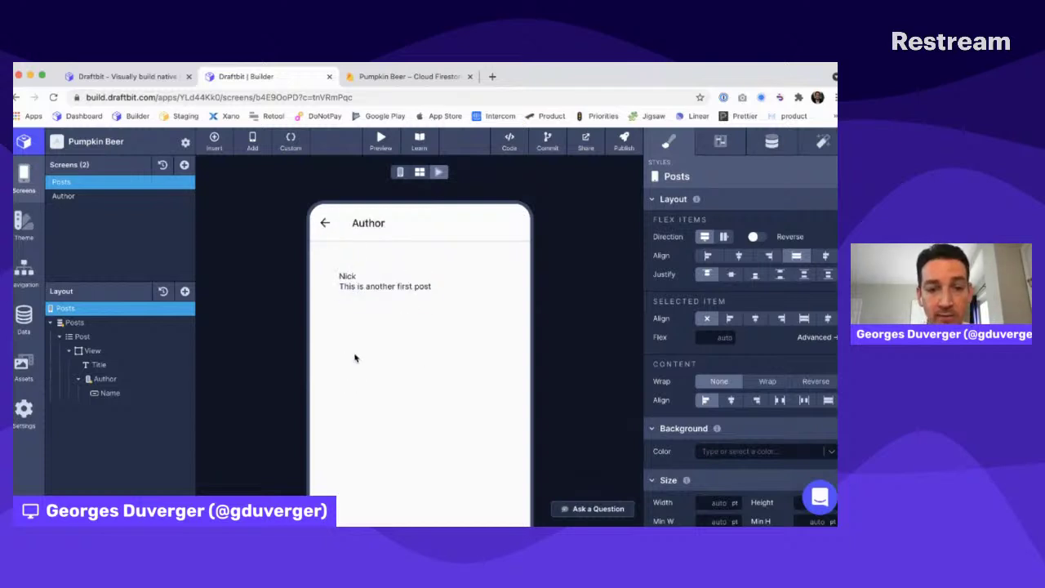
pyautogui.moveTo(343, 284); pyautogui.dragTo(458, 301)
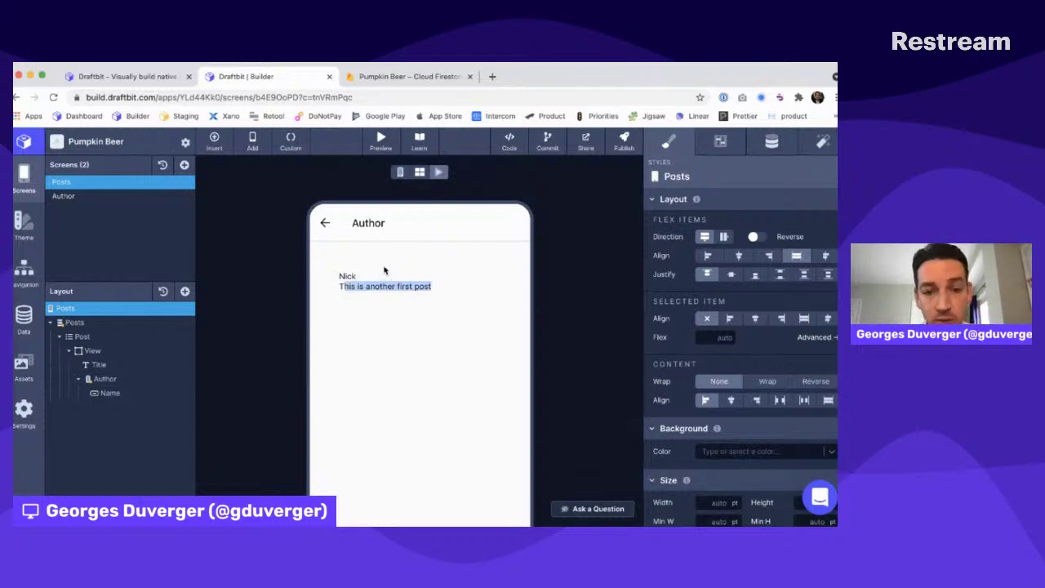
pyautogui.click(325, 225)
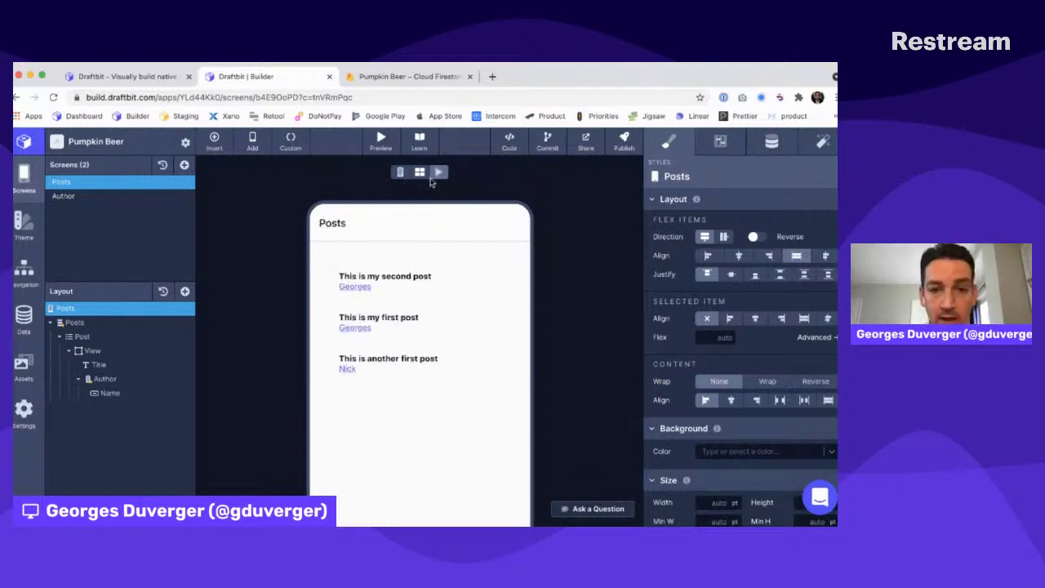
# Review the Author screen's Posts filter and Text data binding, then preview Author alone
pyautogui.click(399, 174)
pyautogui.click(114, 197)
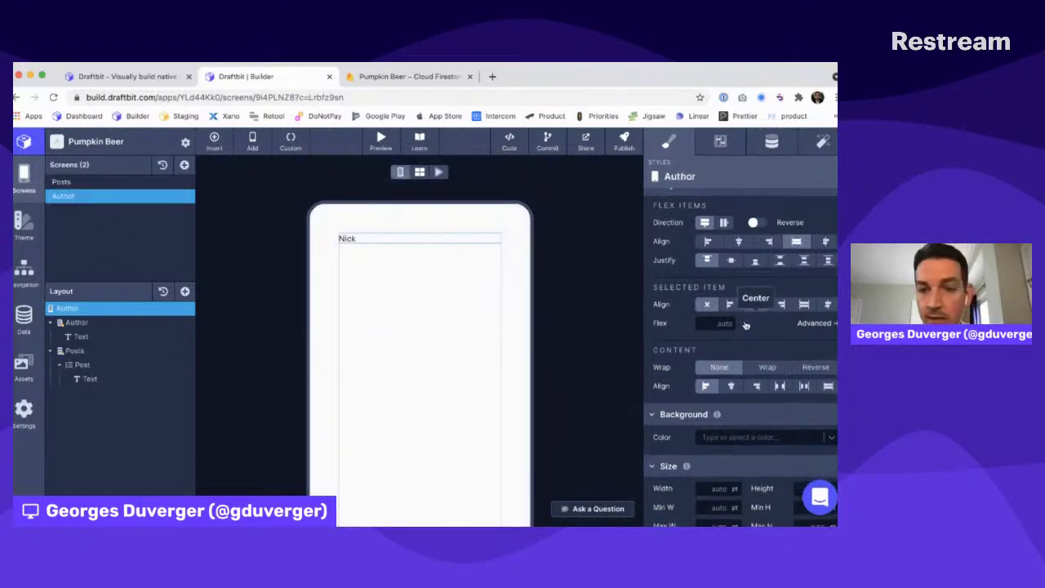
pyautogui.click(112, 351)
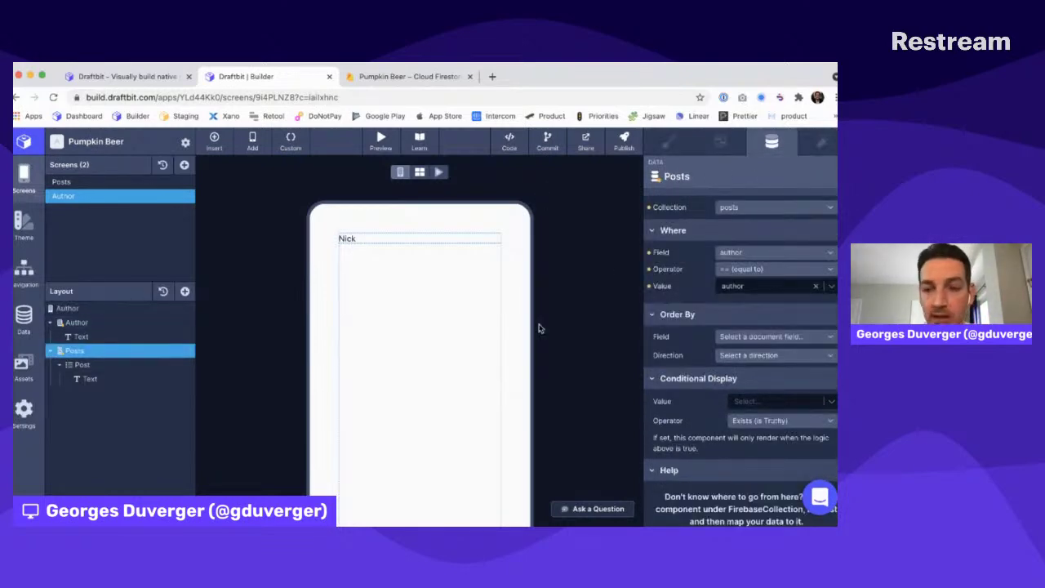
pyautogui.scroll(-1, 734, 298)
pyautogui.scroll(1, 734, 298)
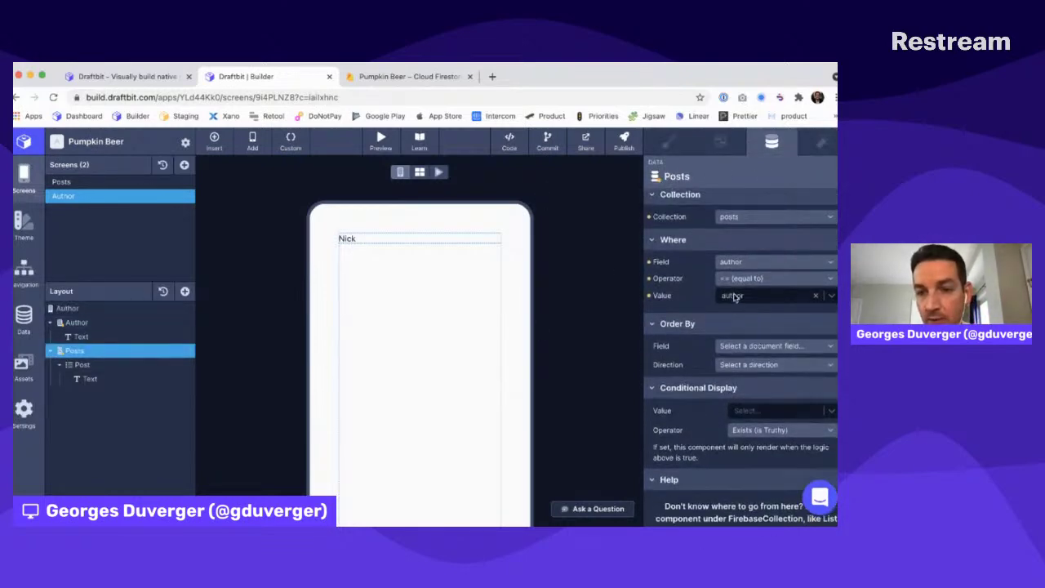
pyautogui.click(90, 378)
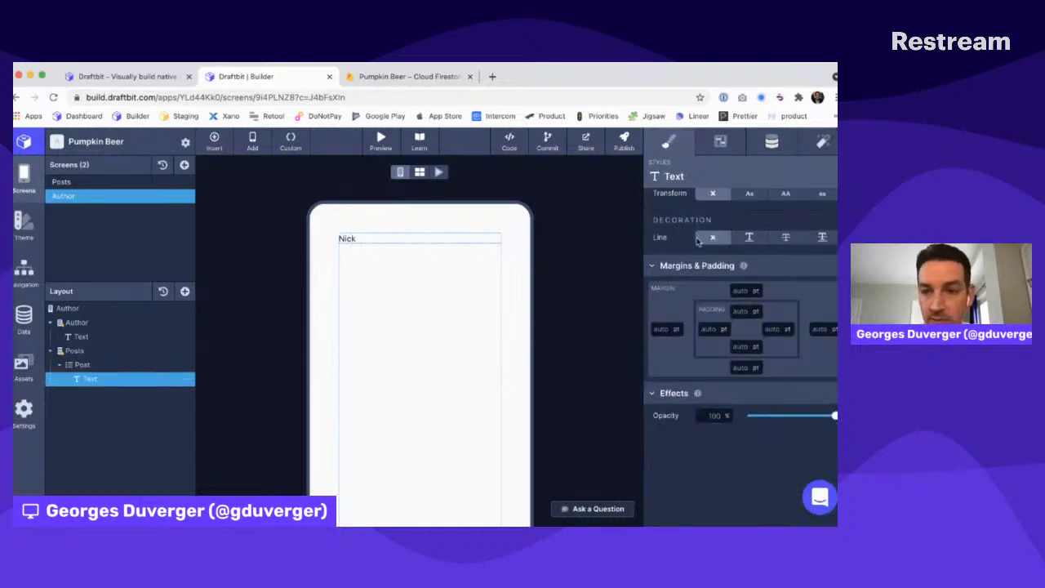
pyautogui.click(771, 141)
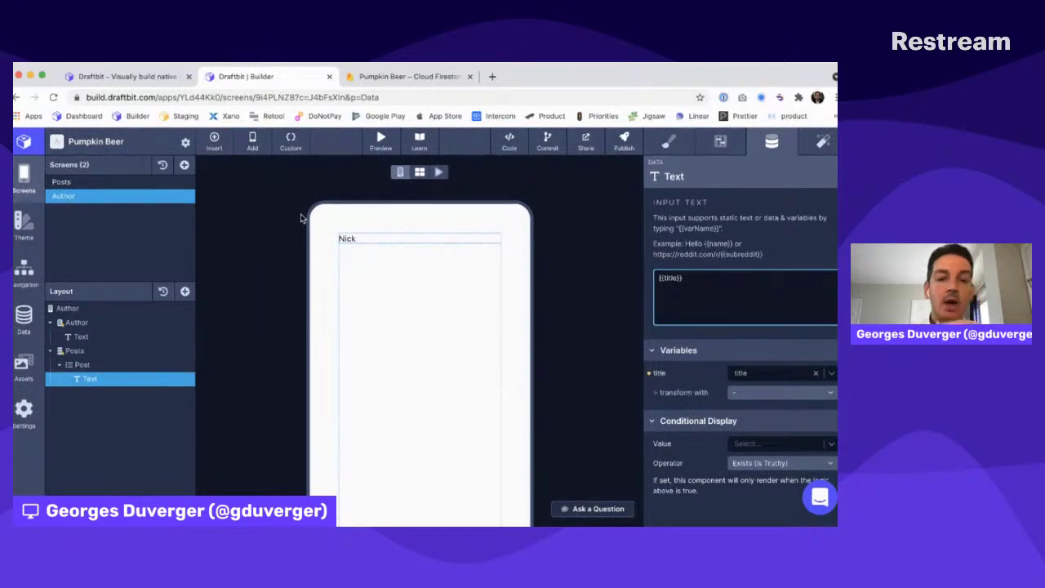
pyautogui.click(438, 172)
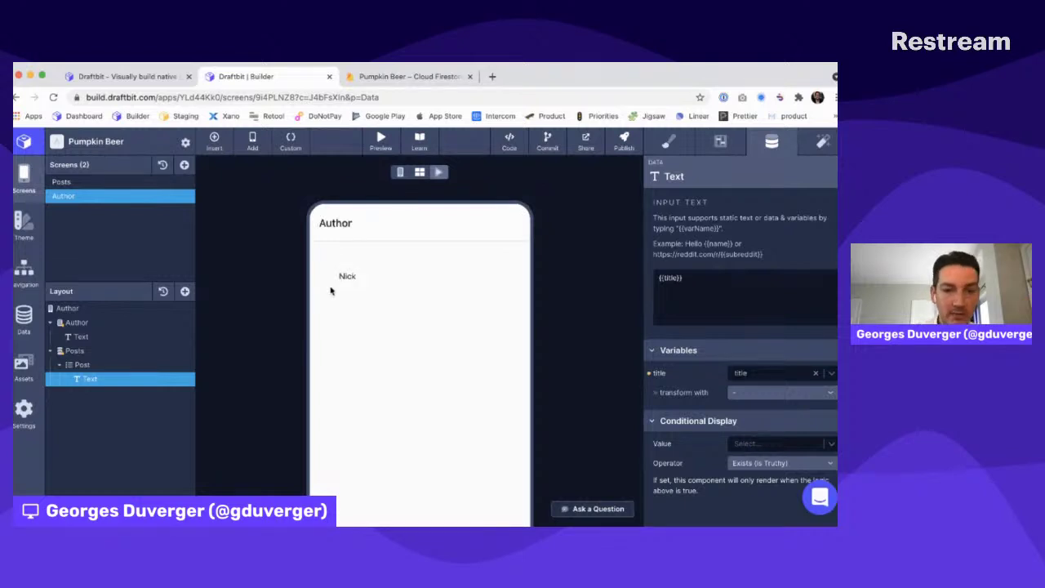
# From the Posts preview, open the first author's page listing two posts, including 'This is my second post'
pyautogui.click(104, 185)
pyautogui.click(357, 288)
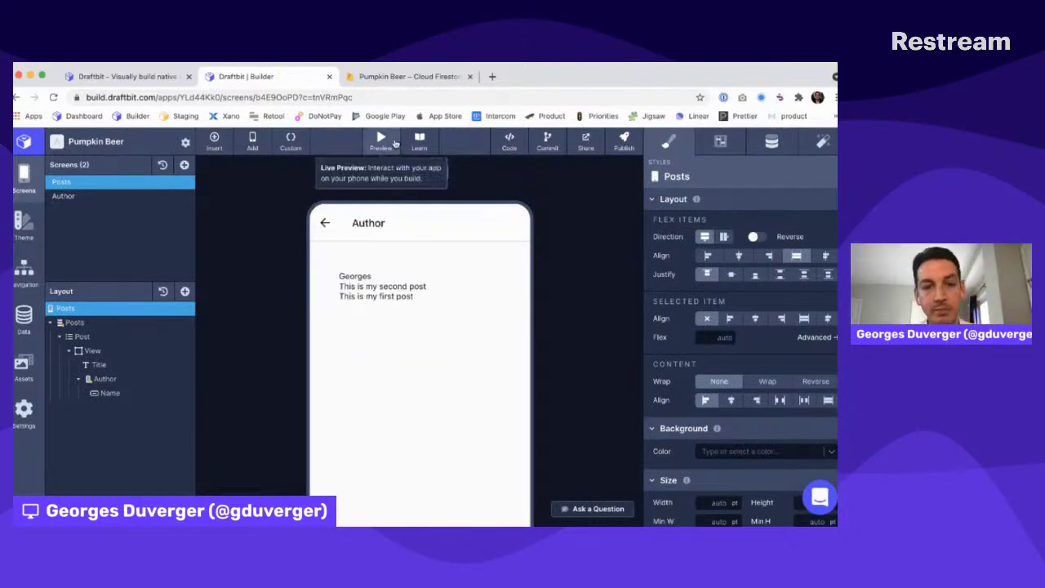
pyautogui.moveTo(340, 284); pyautogui.dragTo(458, 294)
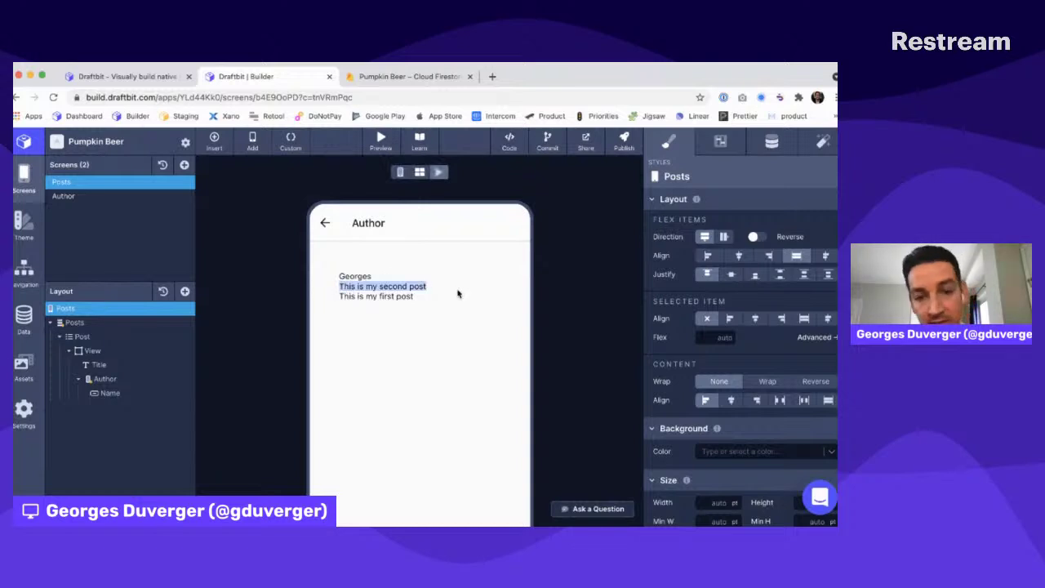
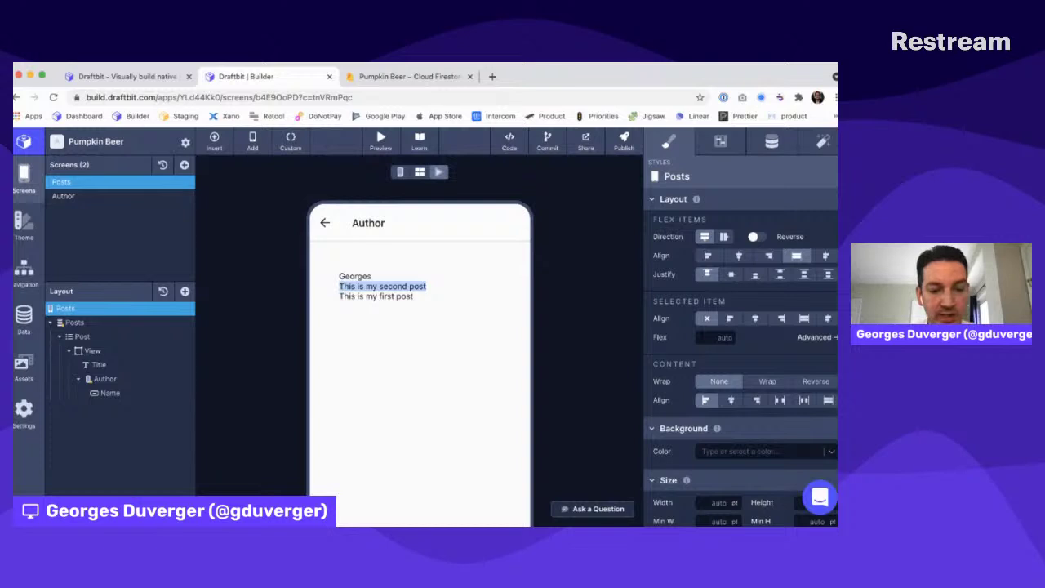
# Open the project's GitHub Settings, then start a new browser tab with 'git' typed in
pyautogui.press('super+Tab')
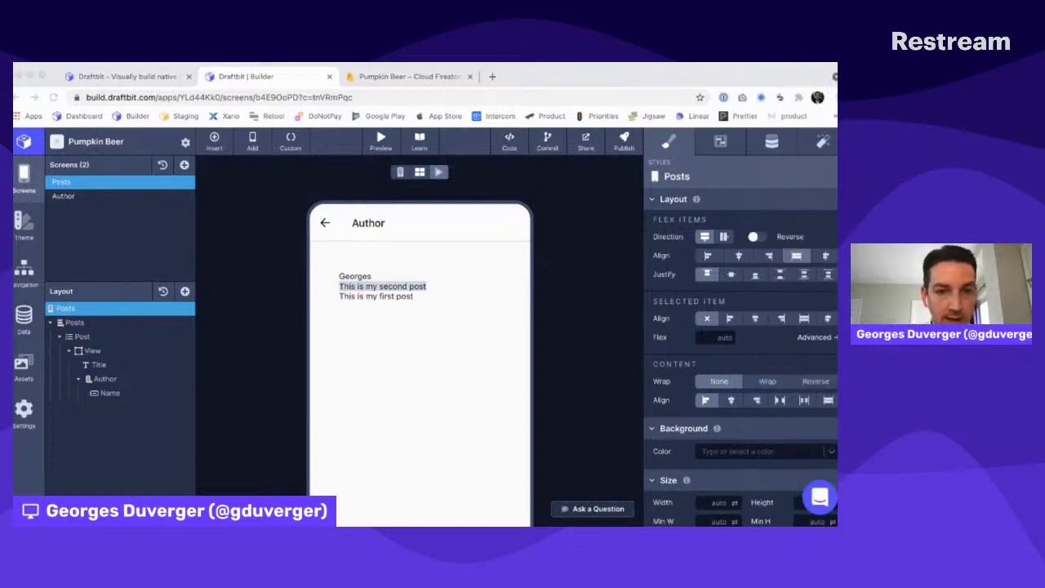
pyautogui.press('super+Tab')
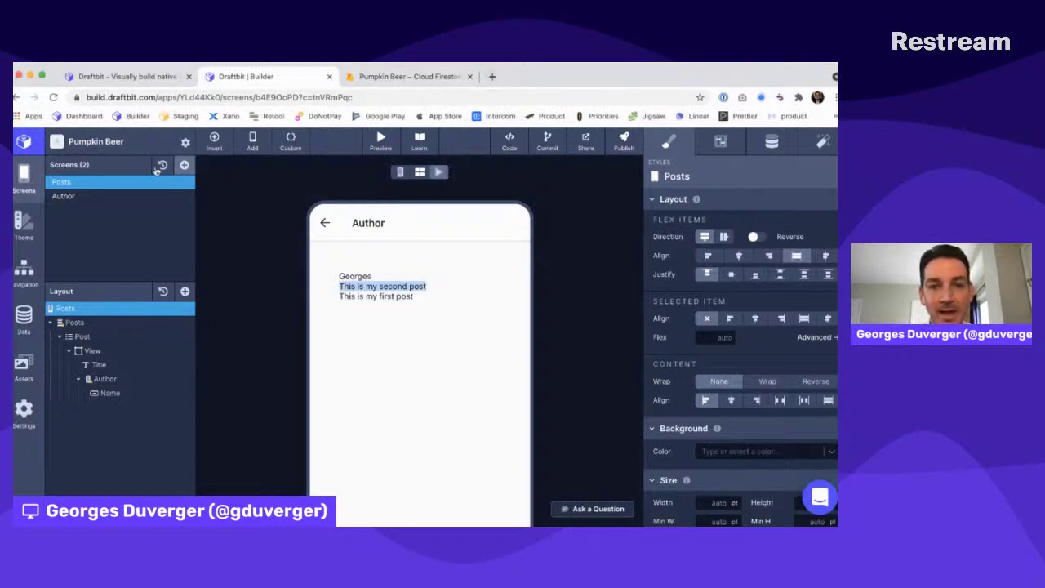
pyautogui.click(186, 143)
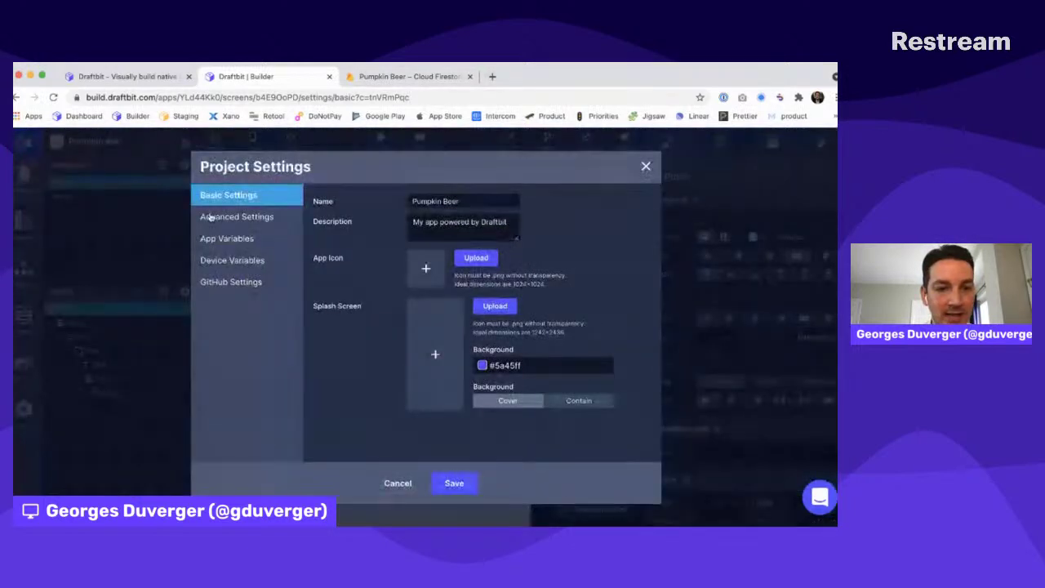
pyautogui.click(232, 285)
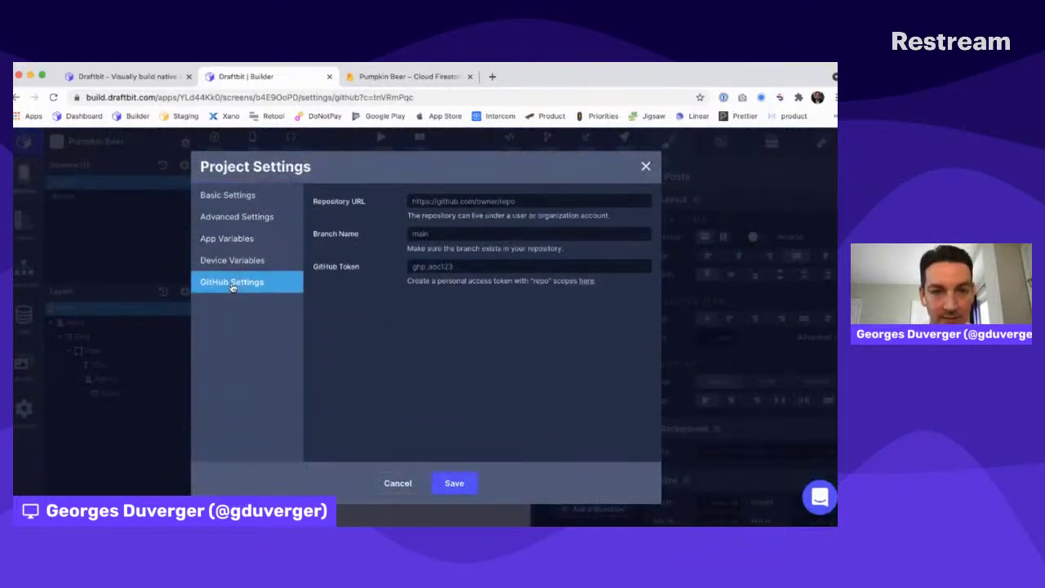
pyautogui.click(338, 263)
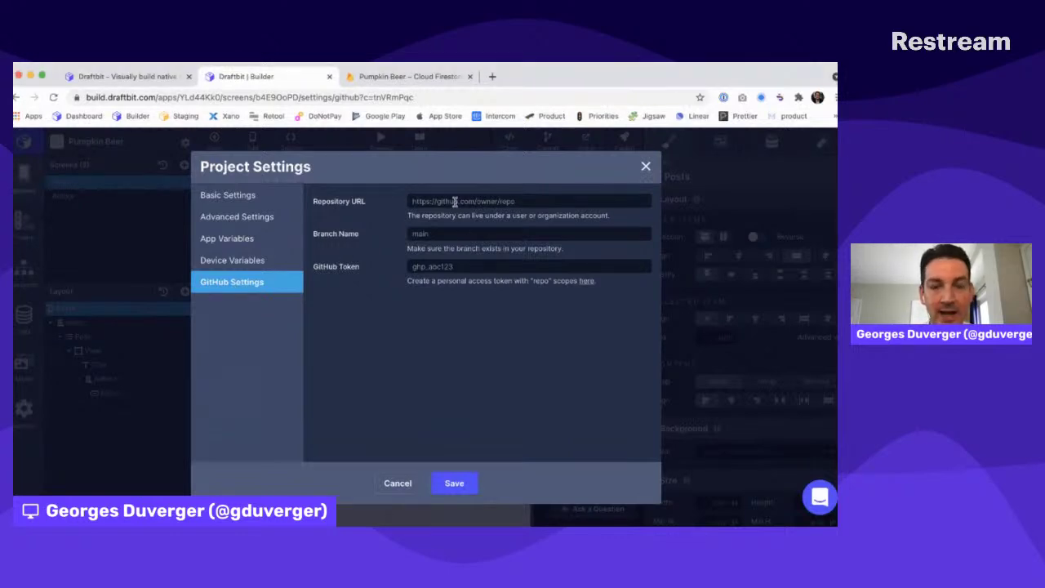
pyautogui.click(493, 76)
pyautogui.write('github.com')
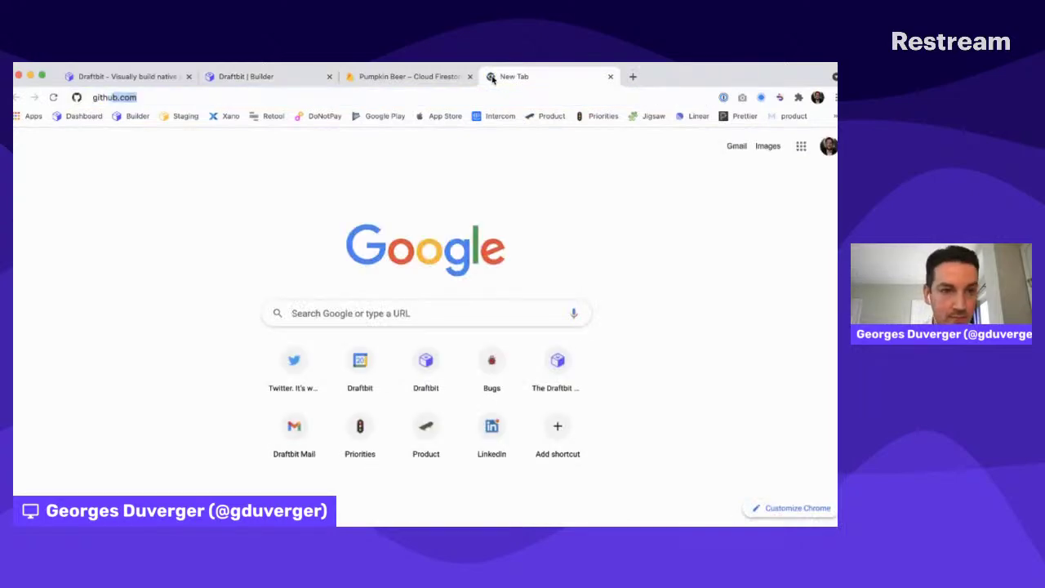
# Create a new private GitHub repository named pumpkin-beer
pyautogui.press('Return')
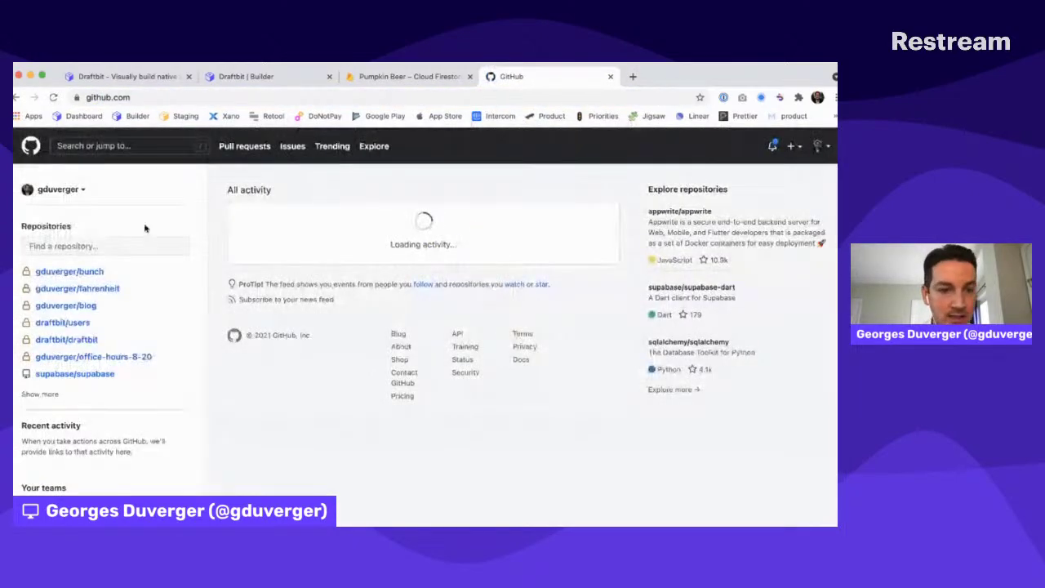
pyautogui.click(792, 146)
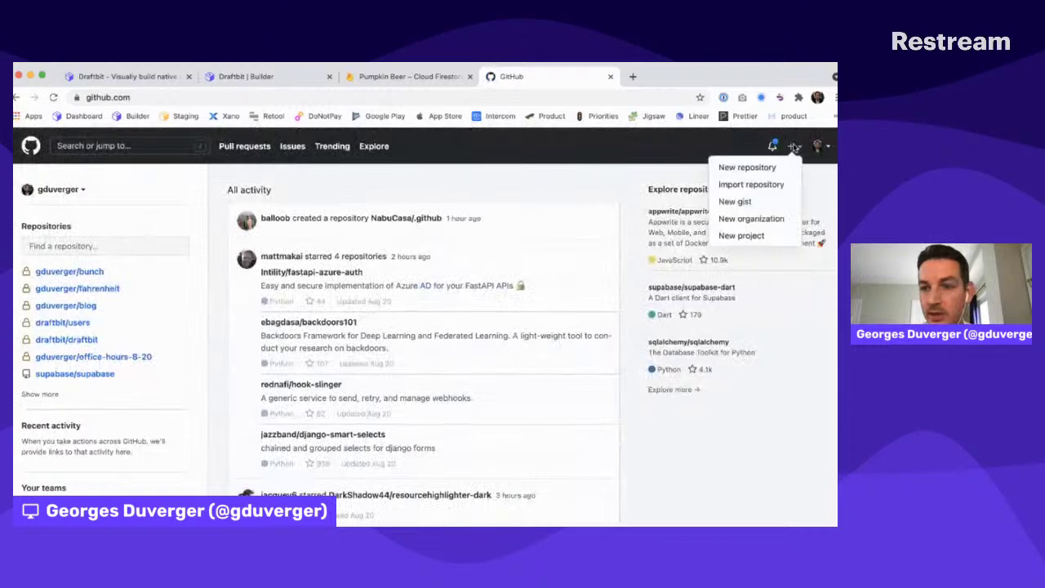
pyautogui.click(745, 169)
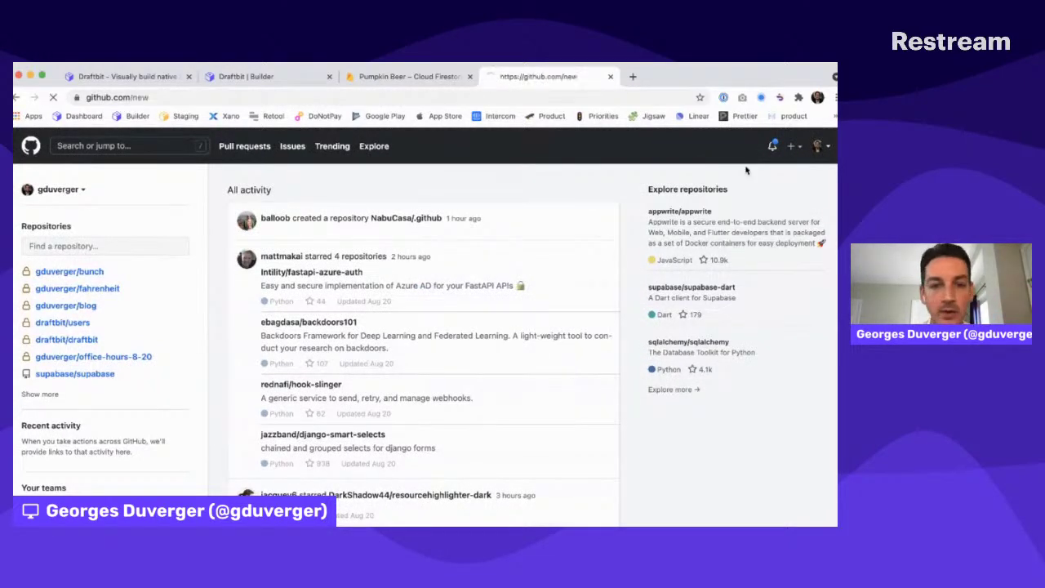
pyautogui.click(330, 357)
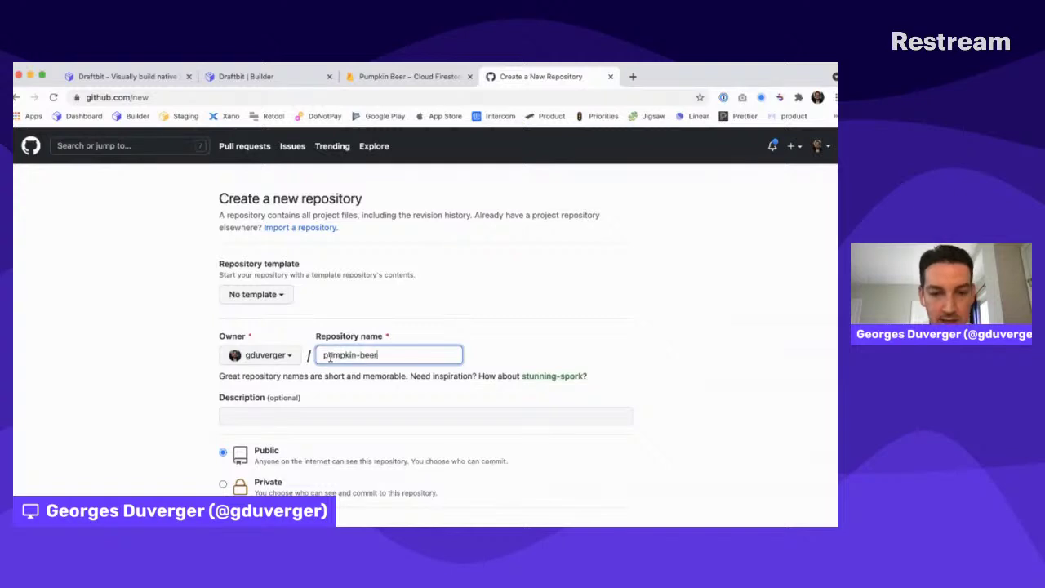
pyautogui.write('pumpkin-beer')
pyautogui.click(428, 376)
pyautogui.scroll(-4, 435, 380)
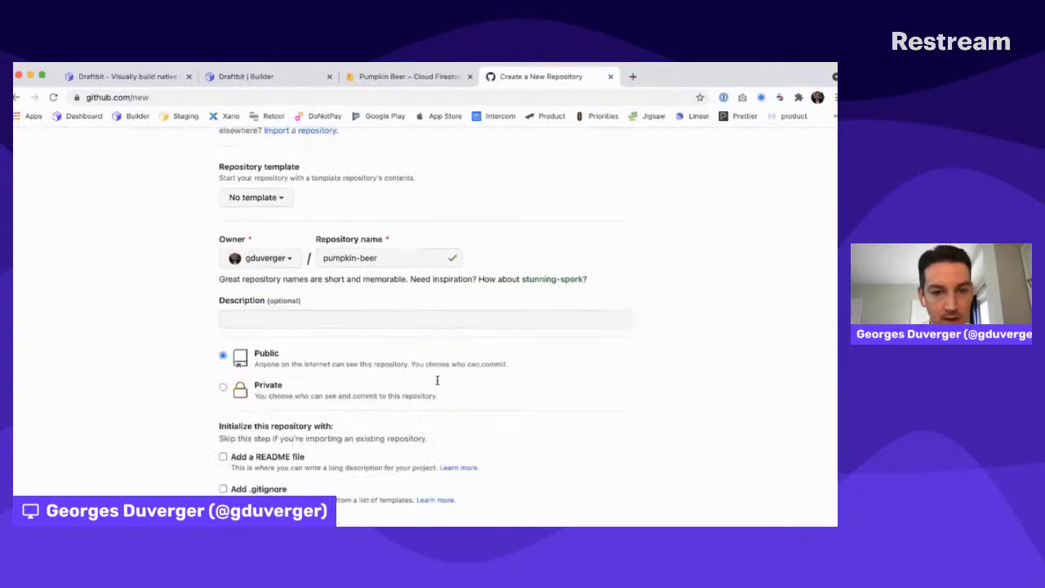
pyautogui.click(249, 315)
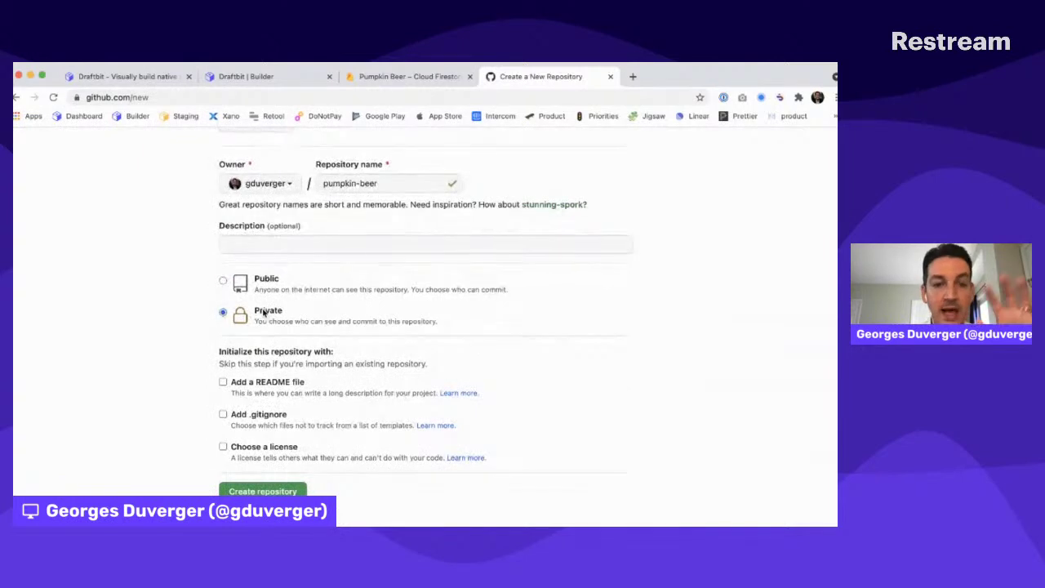
pyautogui.click(263, 492)
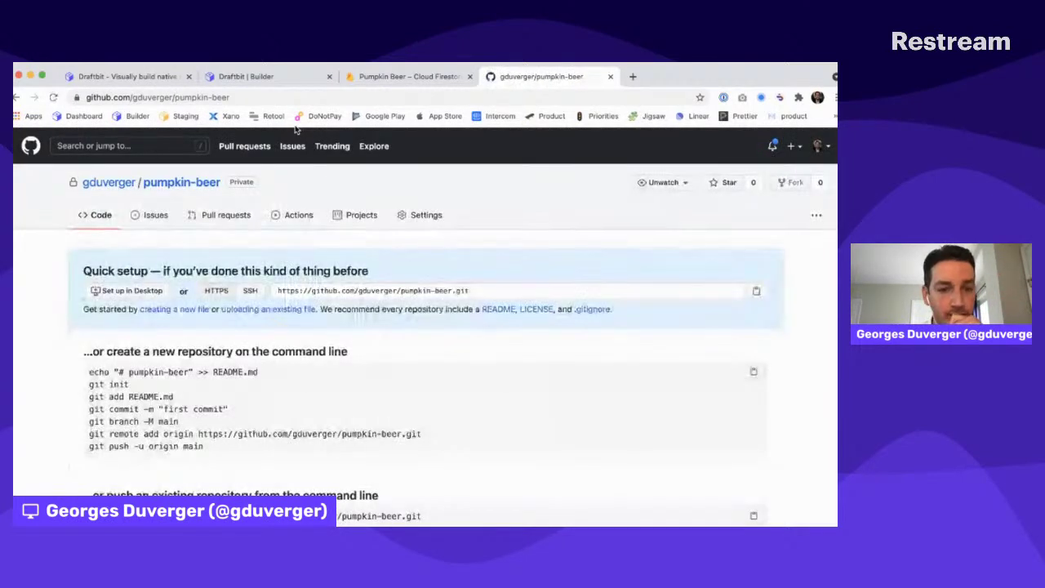
# Copy the pumpkin-beer clone URL and return to Draftbit
pyautogui.click(383, 290)
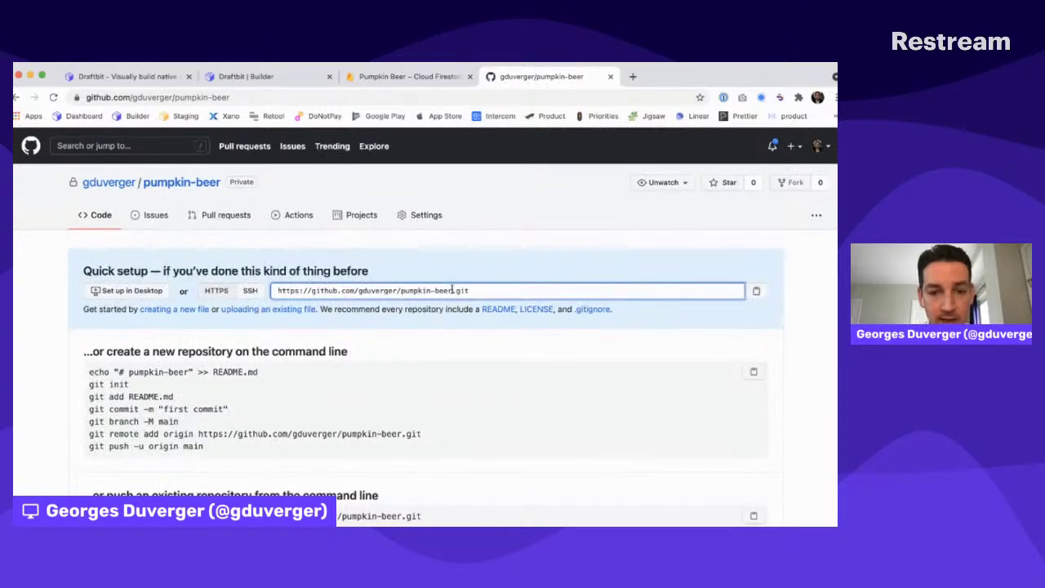
pyautogui.moveTo(453, 291); pyautogui.dragTo(263, 294)
pyautogui.press('super+c')
pyautogui.click(245, 76)
# Fill GitHub Settings with the pumpkin-beer repository URL and branch name main
pyautogui.click(530, 204)
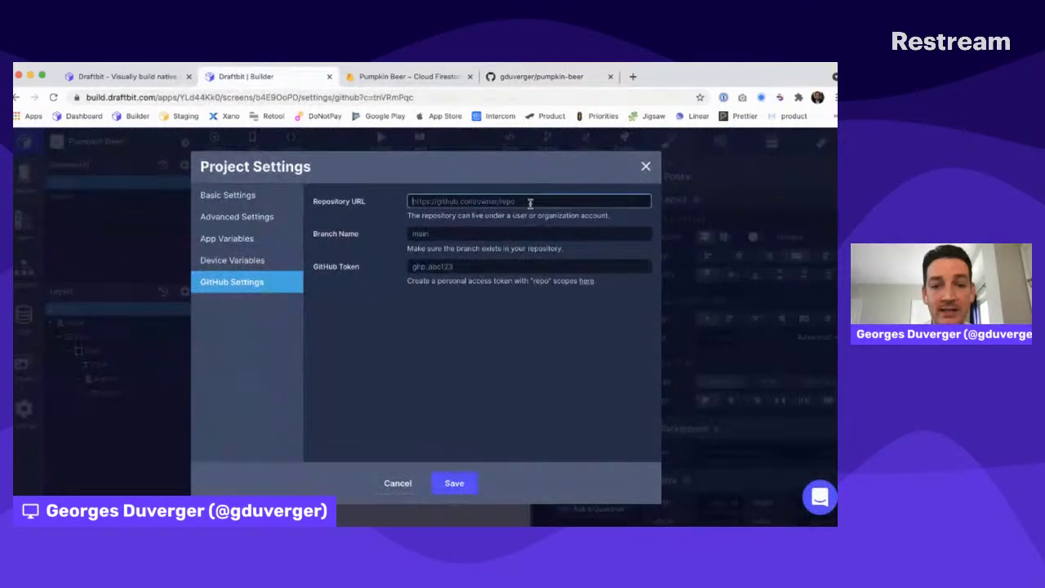
pyautogui.press('super+v')
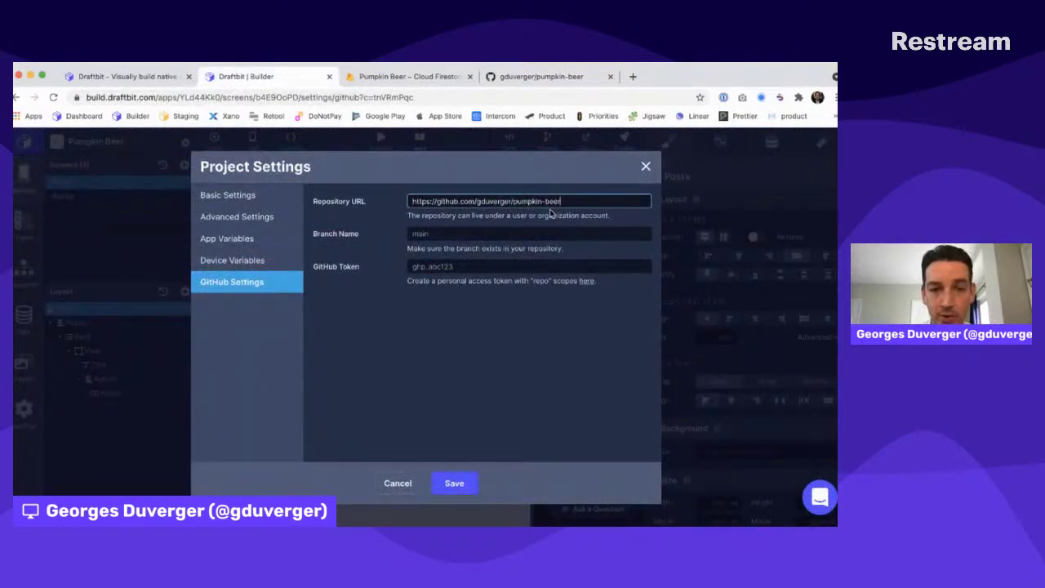
pyautogui.click(452, 232)
pyautogui.write('main')
pyautogui.press('Tab')
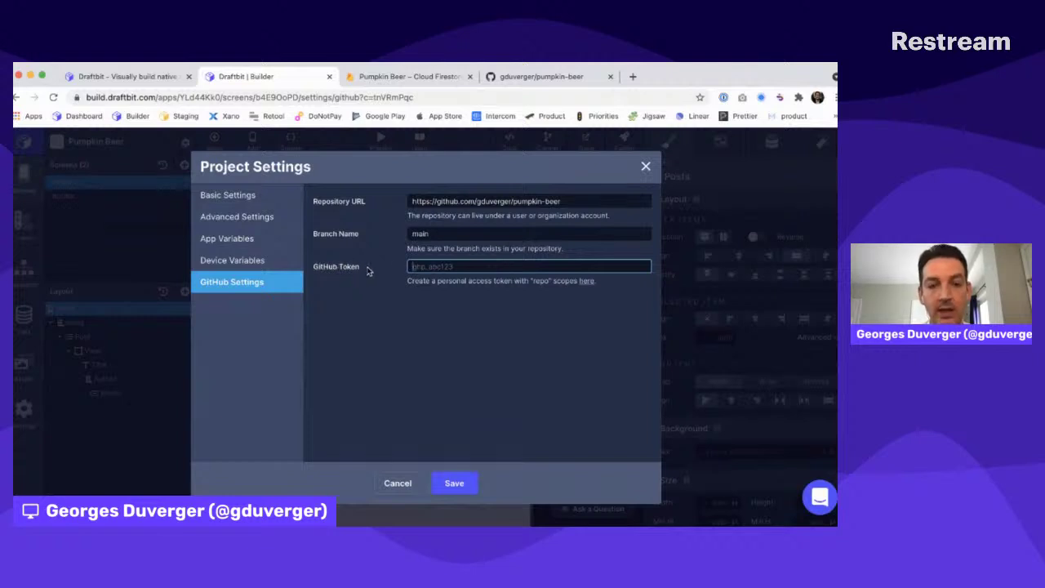
# Go to GitHub's new token page and confirm access with the saved account password
pyautogui.click(586, 282)
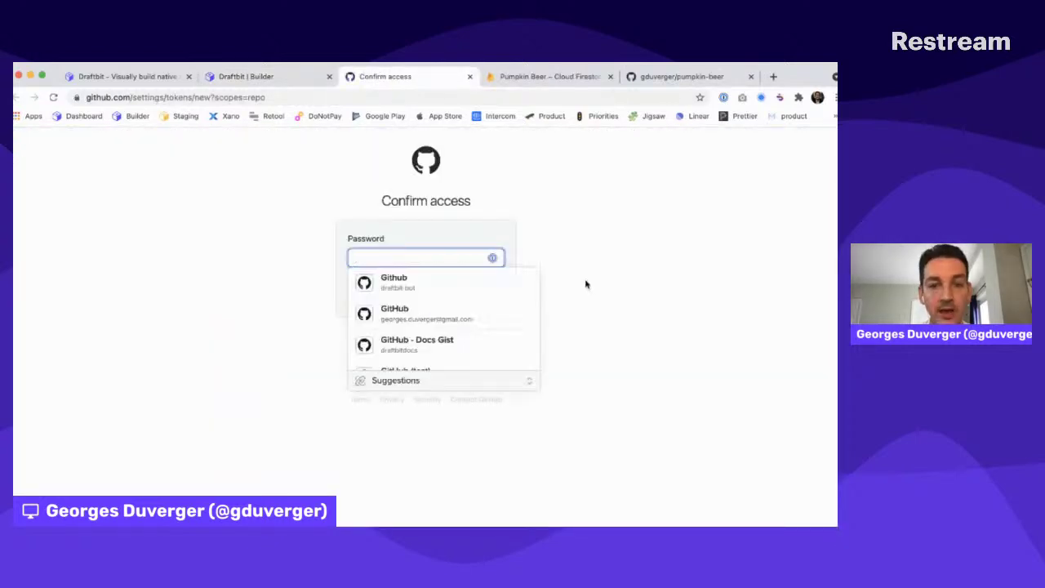
pyautogui.scroll(-3, 418, 286)
pyautogui.scroll(3, 420, 304)
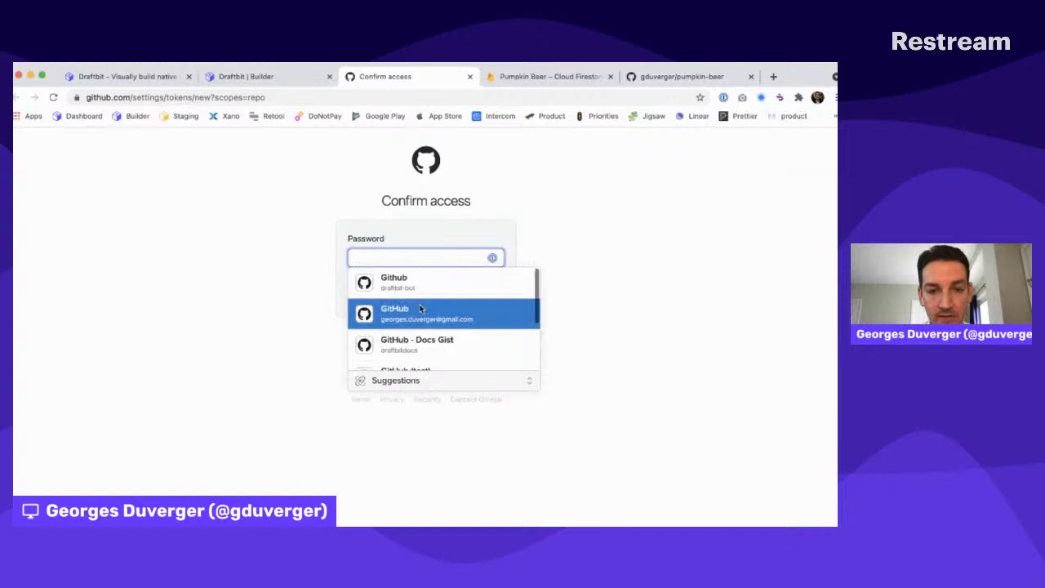
pyautogui.click(421, 308)
pyautogui.click(422, 296)
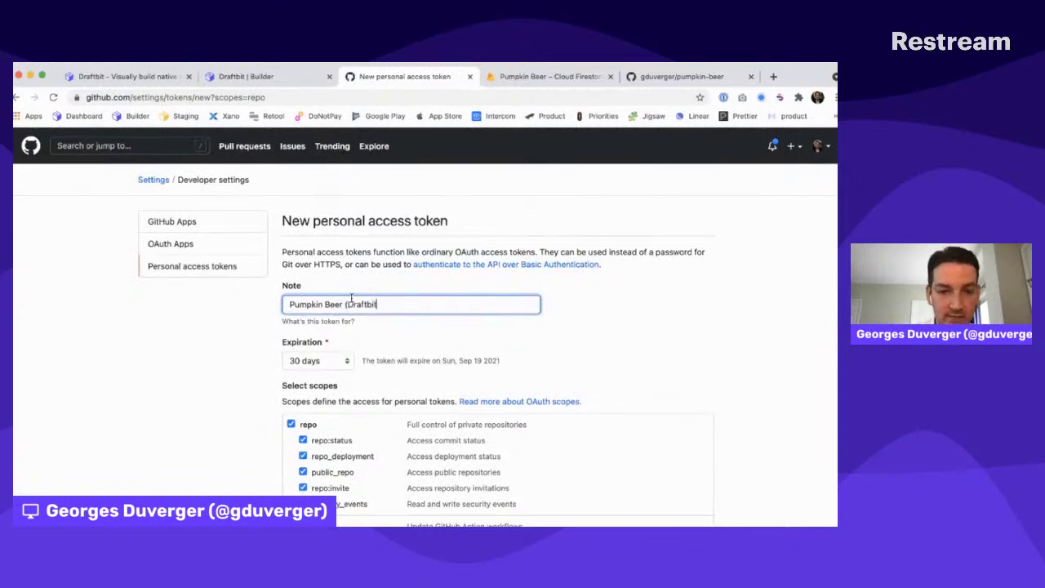
# Generate the repo-scoped 'Pumpkin Beer (Draftbit)' token, copy it, and return to Draftbit
pyautogui.scroll(-3, 336, 338)
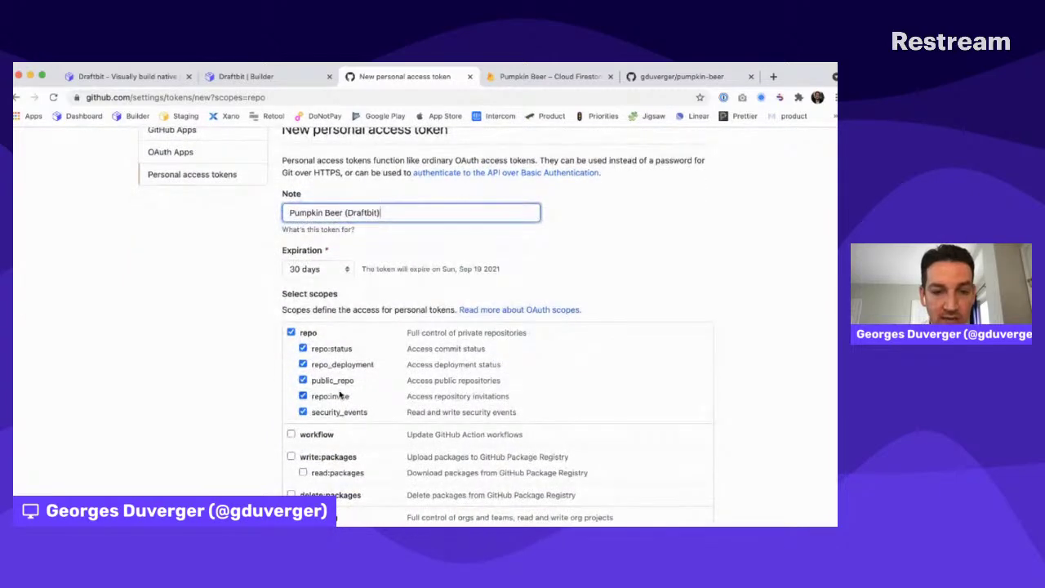
pyautogui.scroll(-3, 332, 380)
pyautogui.scroll(-10, 332, 380)
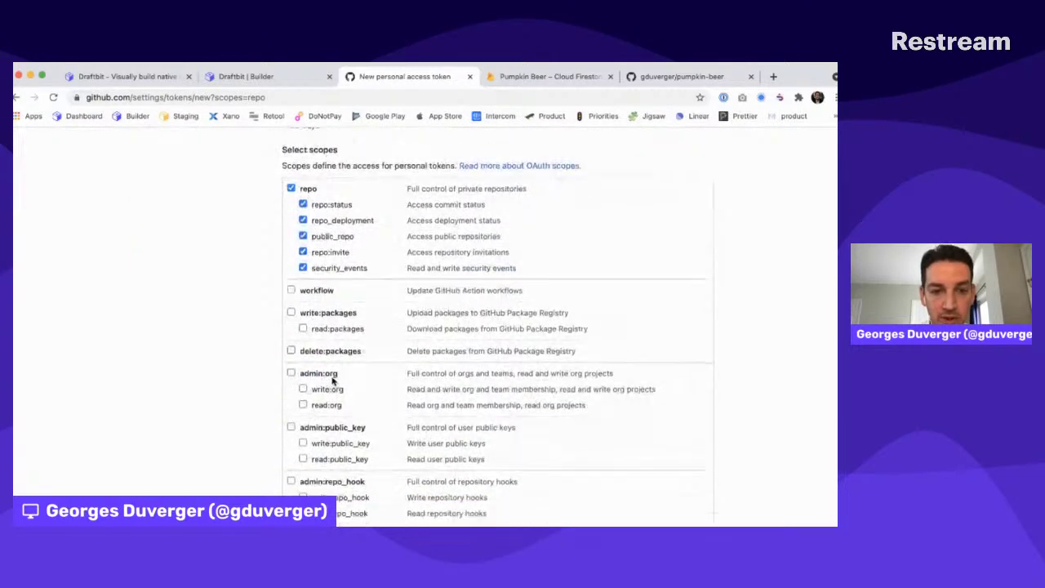
pyautogui.click(322, 418)
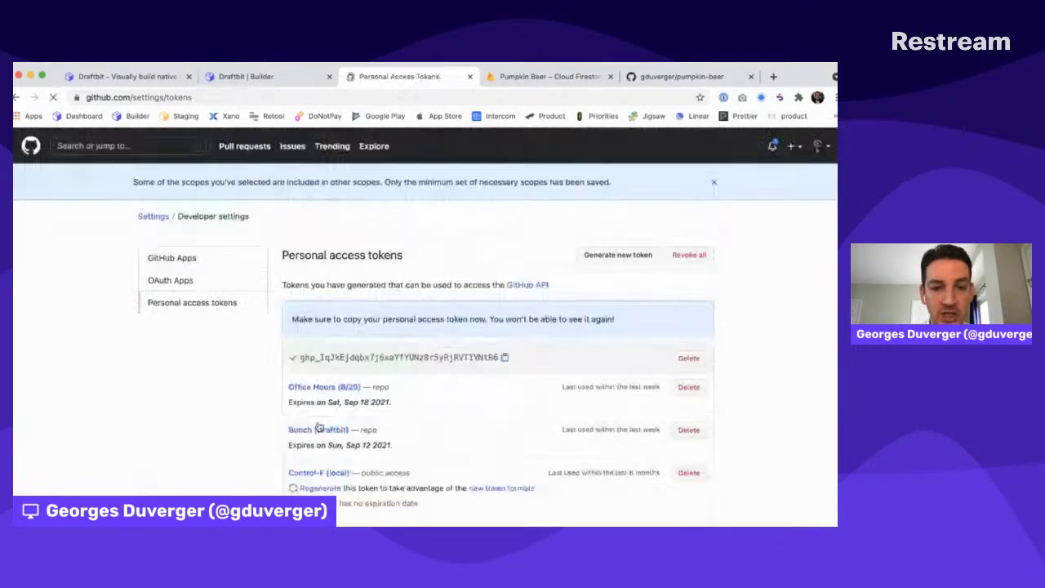
pyautogui.click(505, 358)
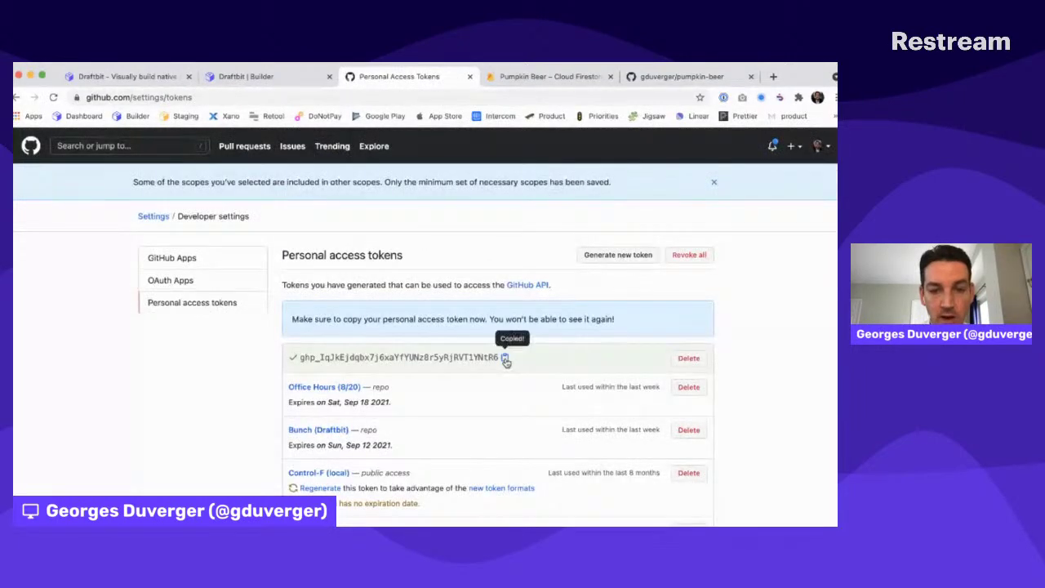
pyautogui.hotkey('ctrl', 'shift', 'Tab')
# Paste the copied access token into GitHub Token and save the GitHub settings
pyautogui.click(457, 269)
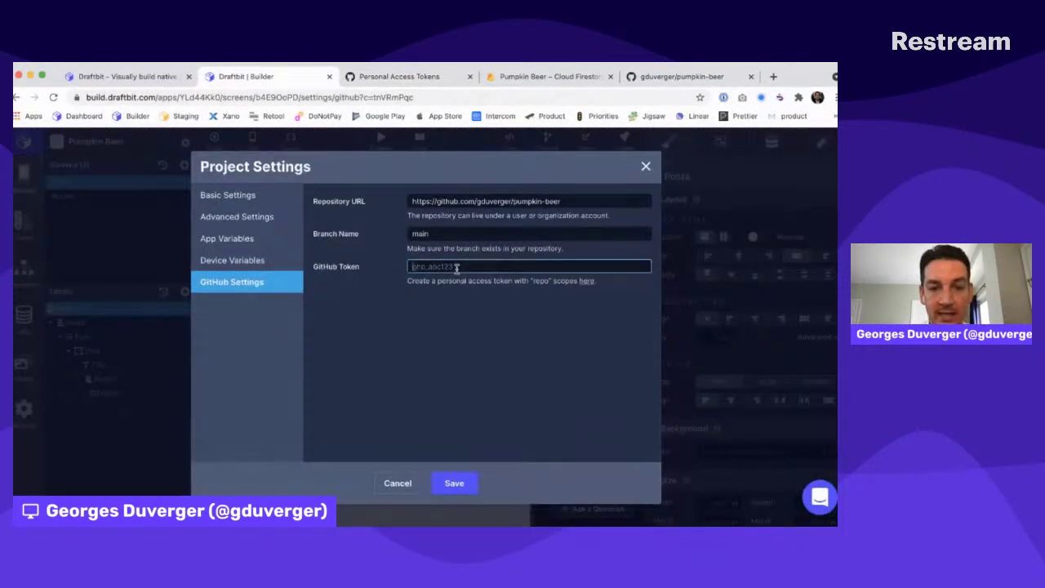
pyautogui.press('super+v')
pyautogui.click(464, 341)
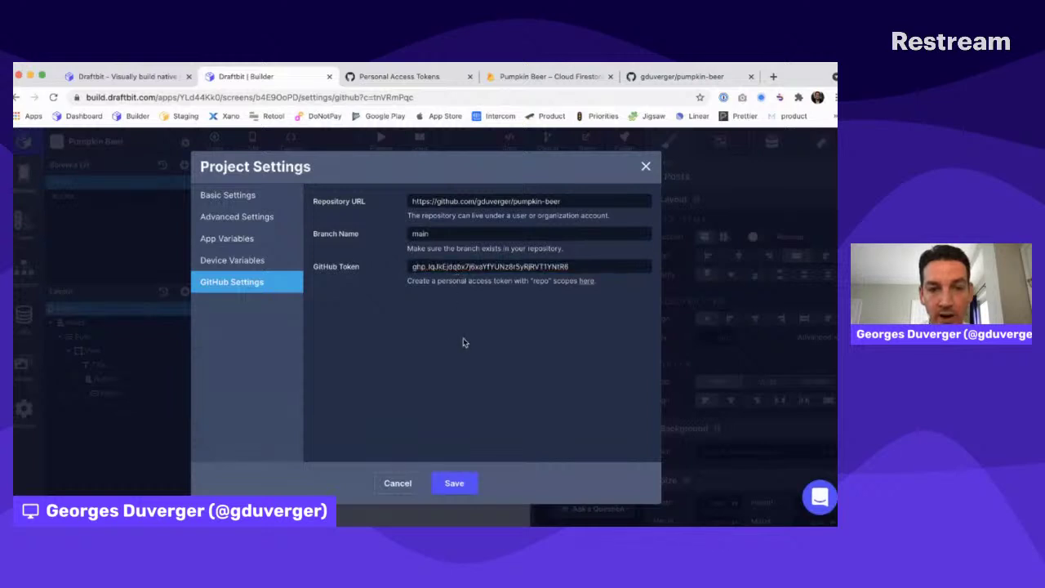
pyautogui.click(456, 483)
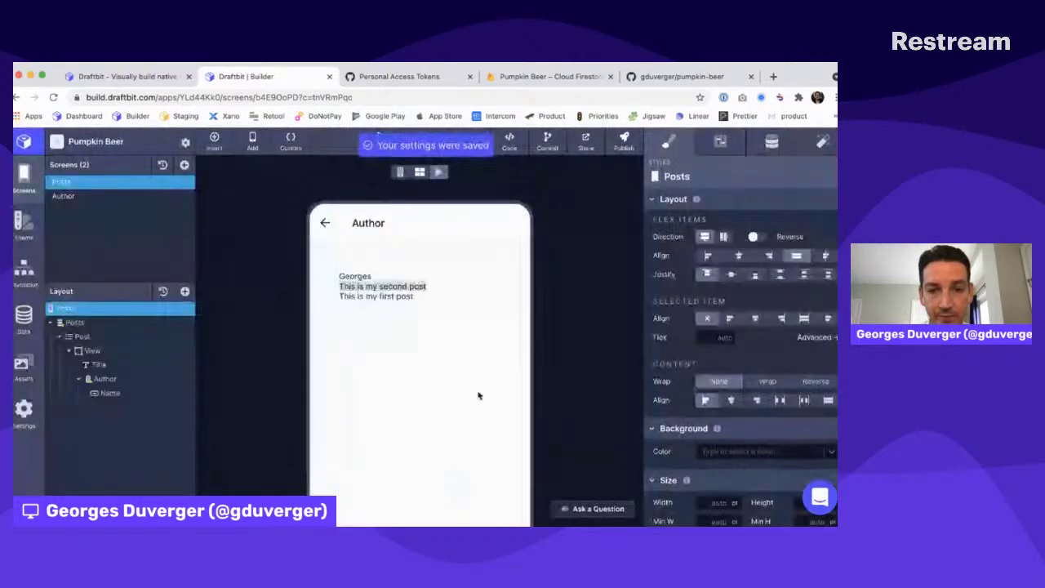
# Commit and push the app's changes with the message 'first commit'
pyautogui.click(547, 143)
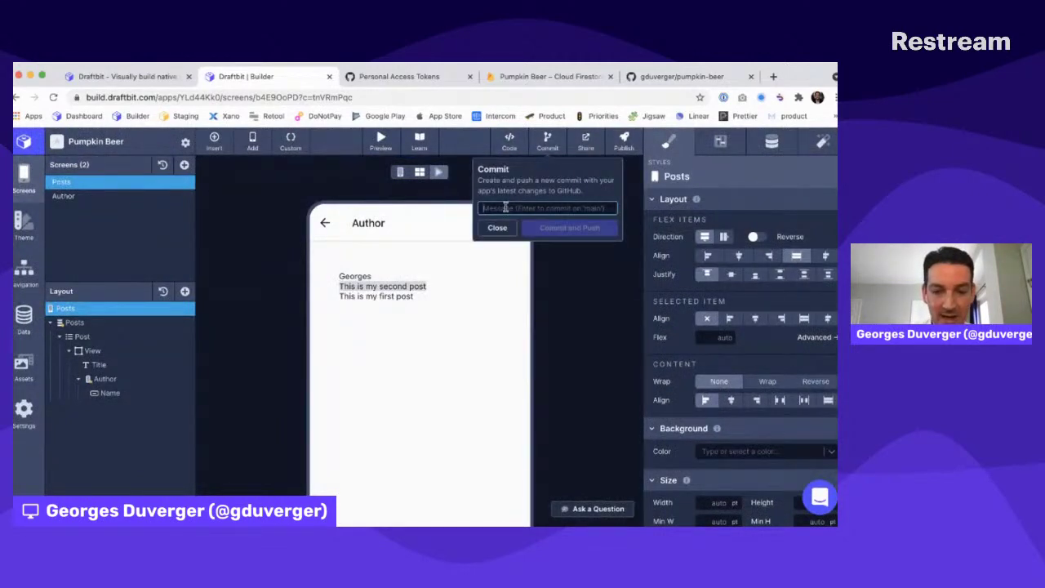
pyautogui.hotkey('ctrl', 'Tab')
pyautogui.hotkey('ctrl', 'shift', 'Tab')
pyautogui.write('M')
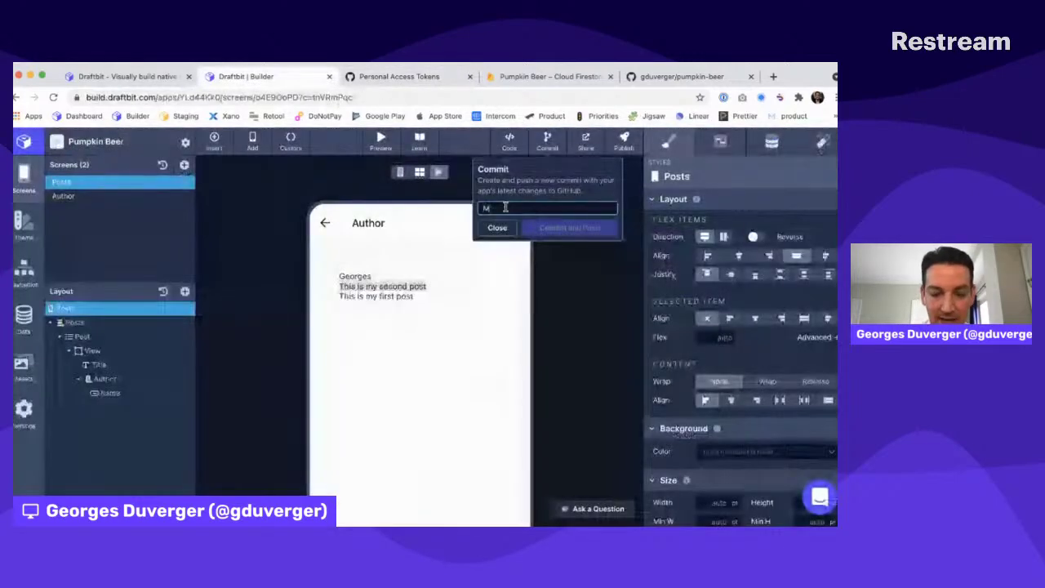
pyautogui.write('y first')
pyautogui.press('super+a')
pyautogui.write('fir')
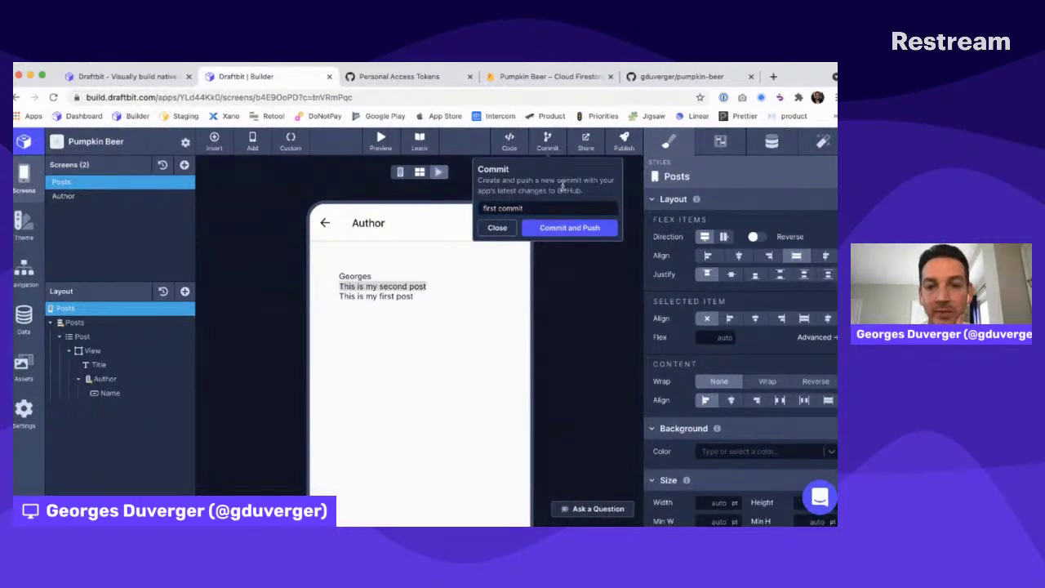
pyautogui.click(560, 228)
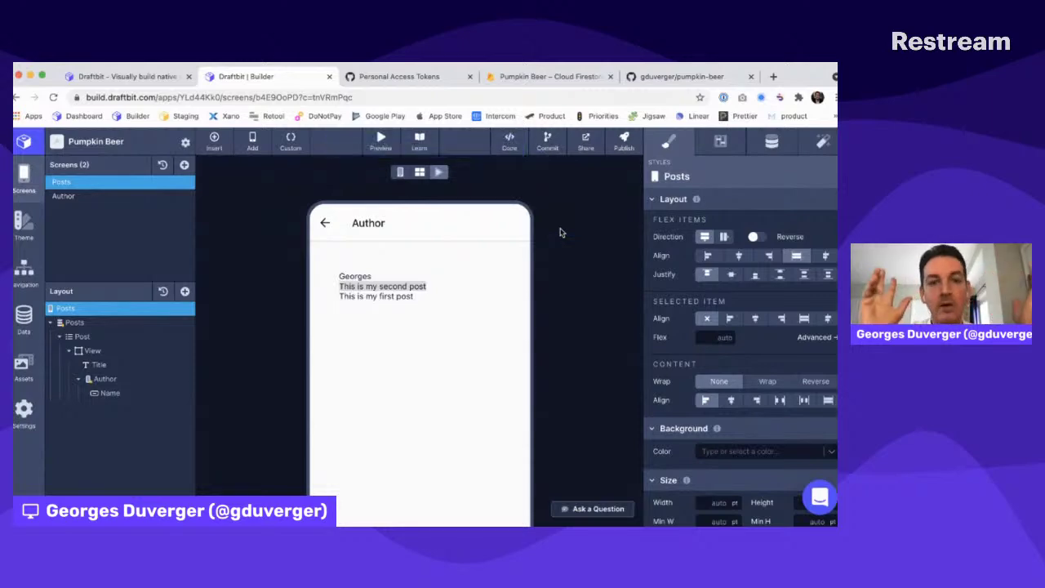
# Reload the pumpkin-beer repository page to show the pushed files
pyautogui.click(432, 76)
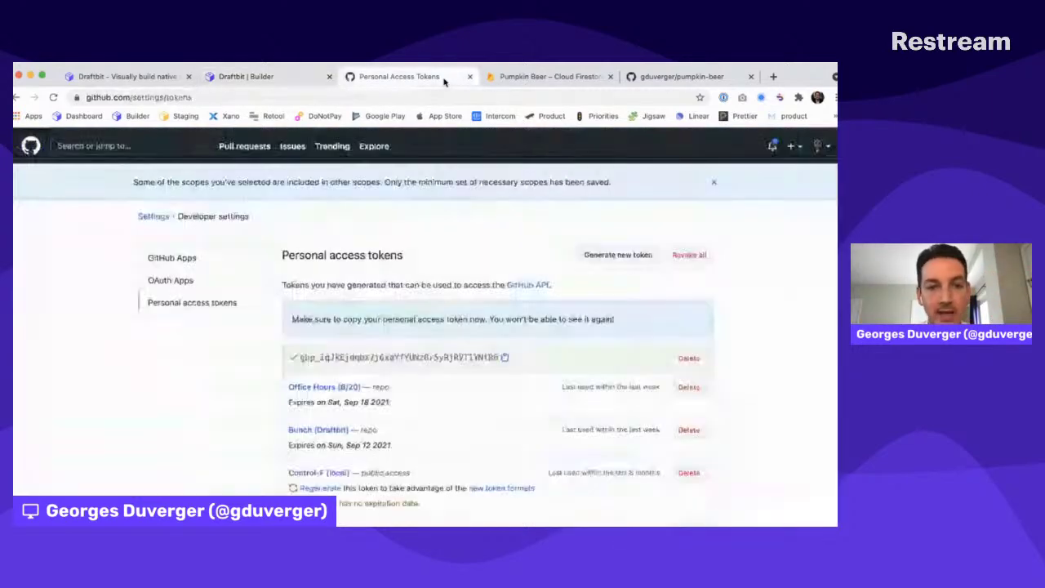
pyautogui.click(645, 78)
pyautogui.press('super+r')
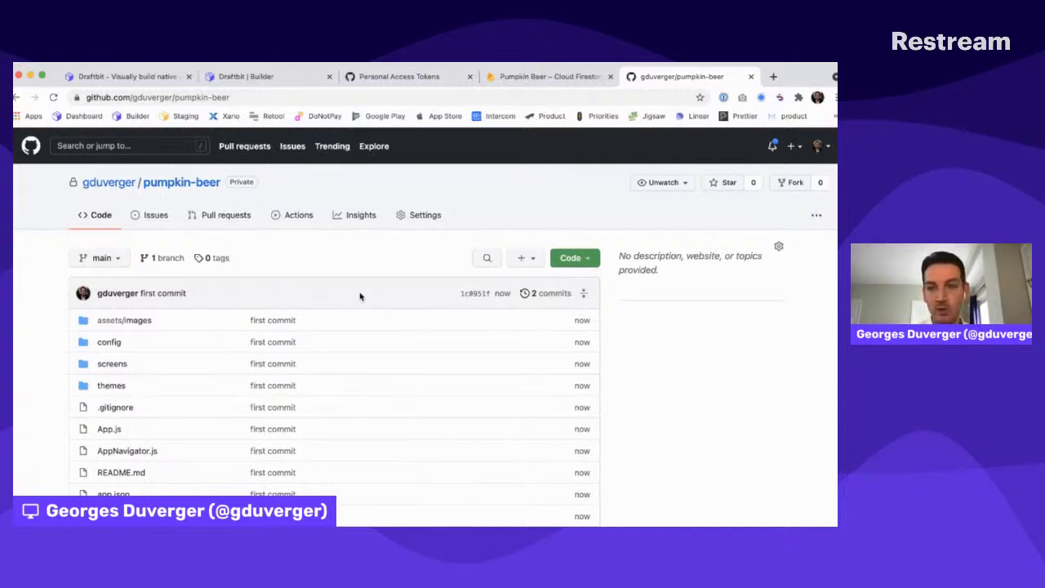
pyautogui.scroll(-4, 360, 297)
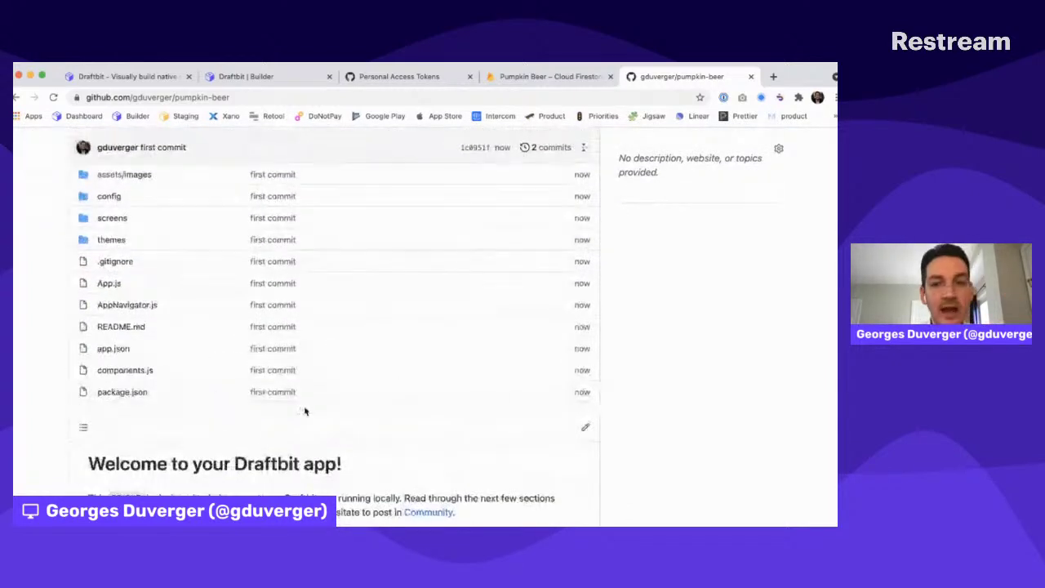
pyautogui.scroll(1, 305, 411)
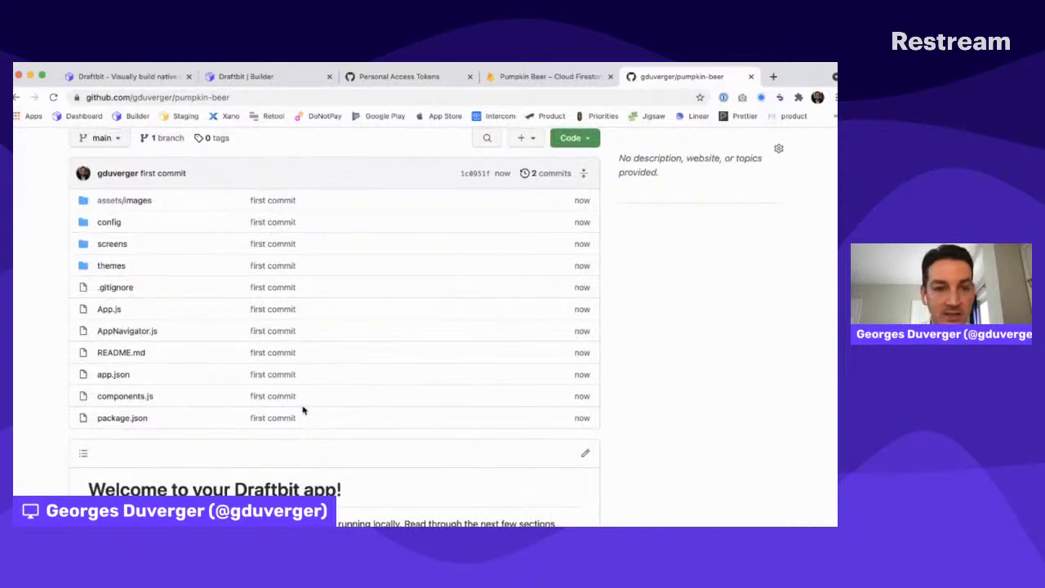
# Inspect the screens folder and the App.js file, returning to the file list
pyautogui.click(107, 244)
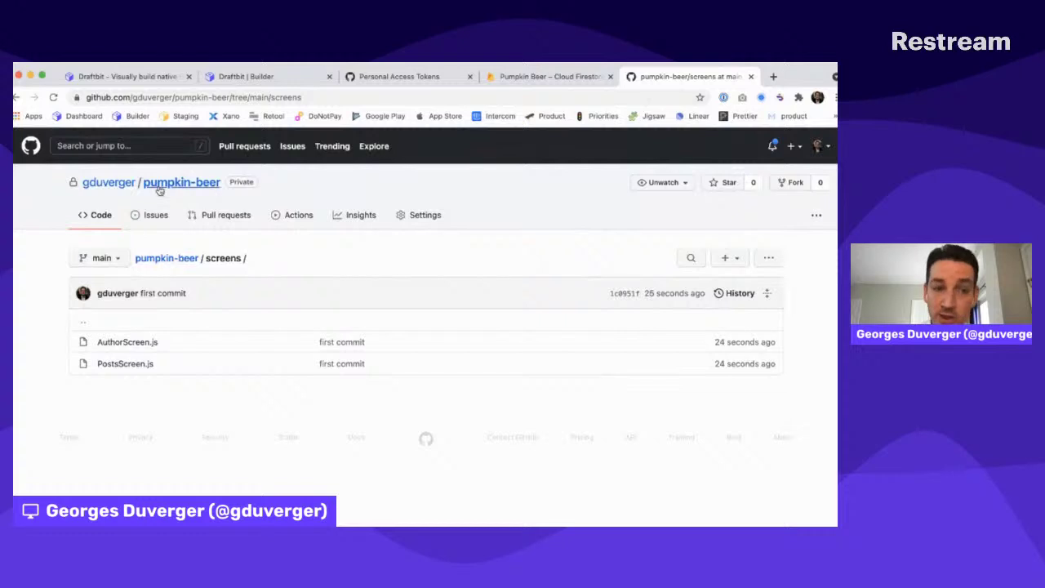
pyautogui.click(33, 97)
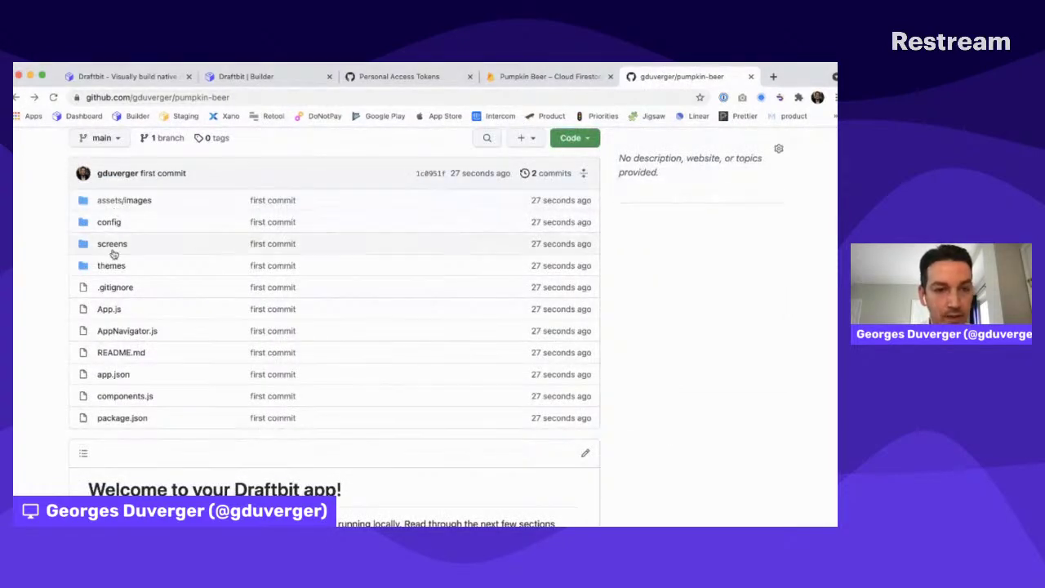
pyautogui.click(112, 309)
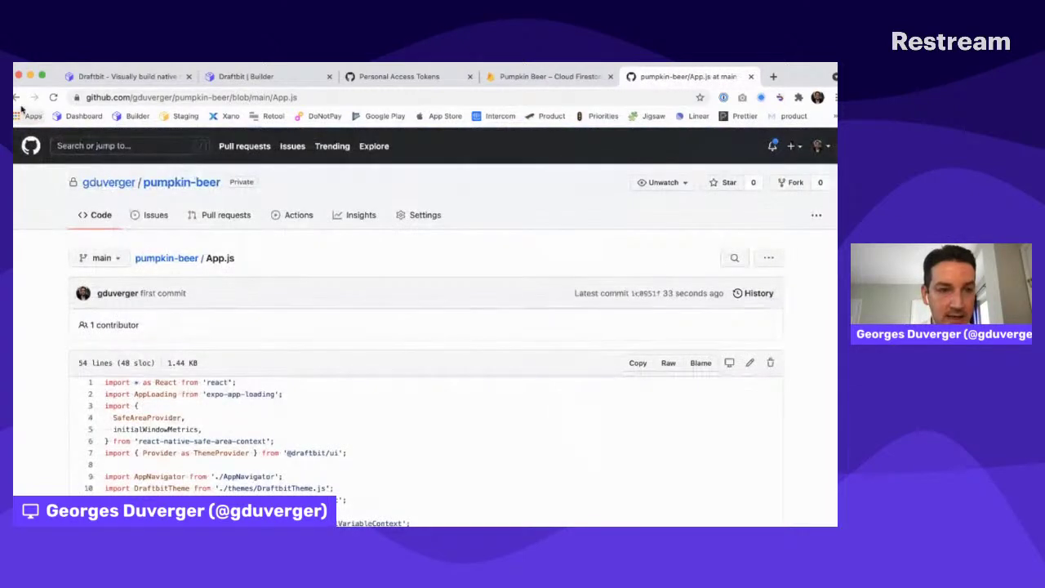
pyautogui.click(17, 97)
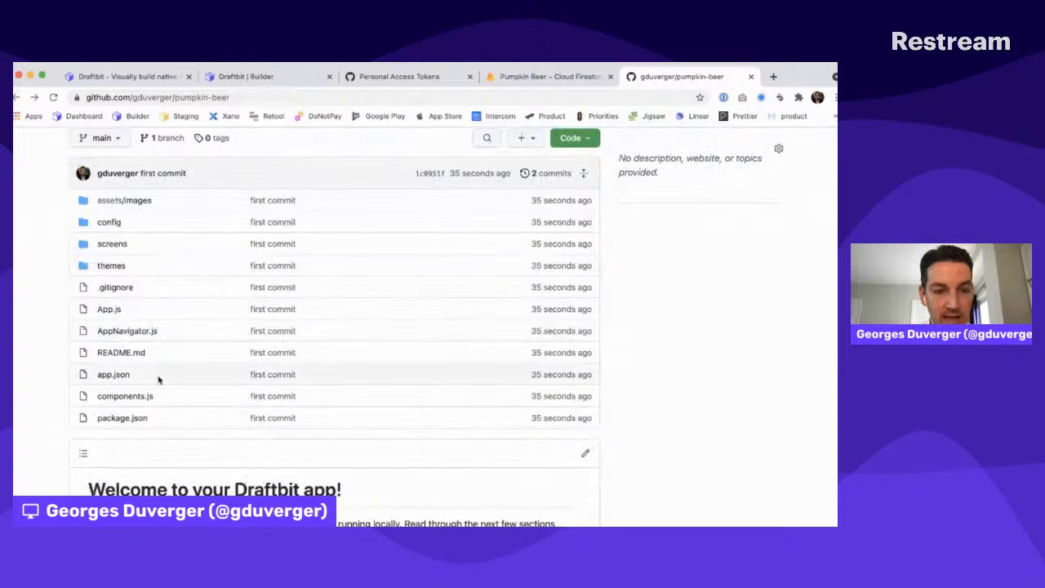
# Scroll through the repository's README, then back to the top
pyautogui.scroll(-4, 159, 379)
pyautogui.scroll(-10, 159, 380)
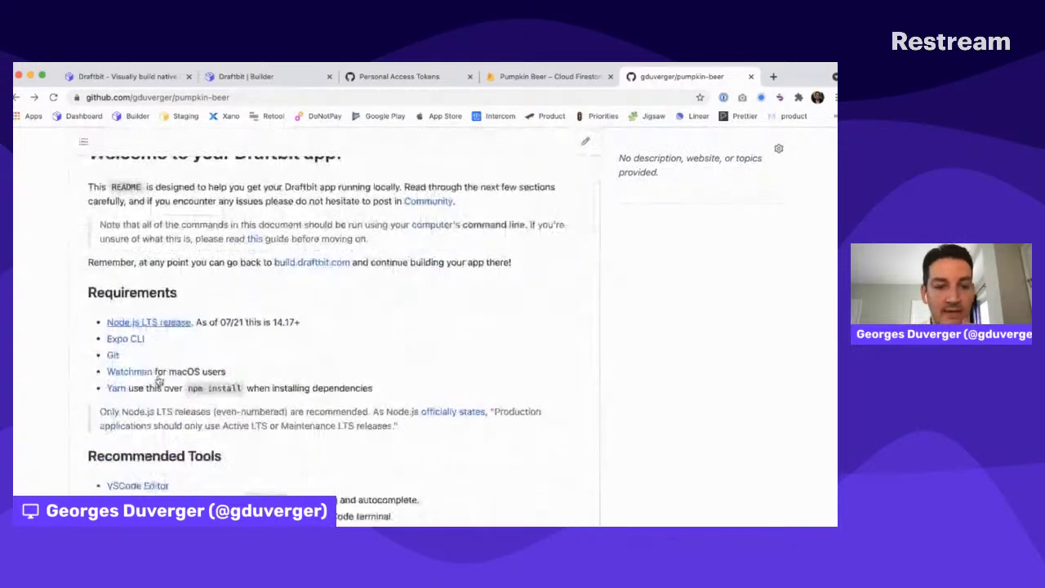
pyautogui.scroll(3, 159, 380)
pyautogui.scroll(-8, 159, 379)
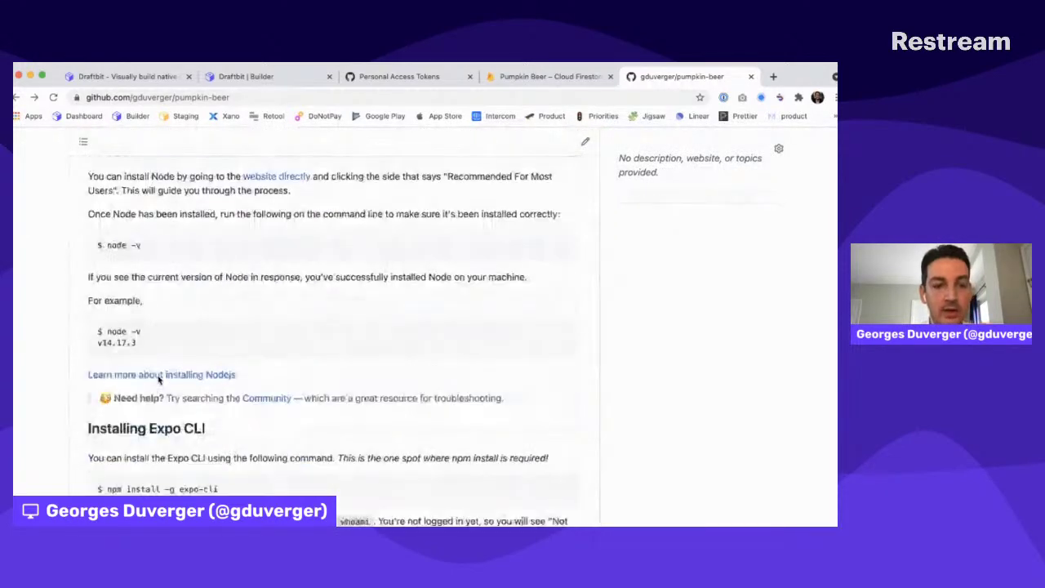
pyautogui.scroll(-4, 159, 376)
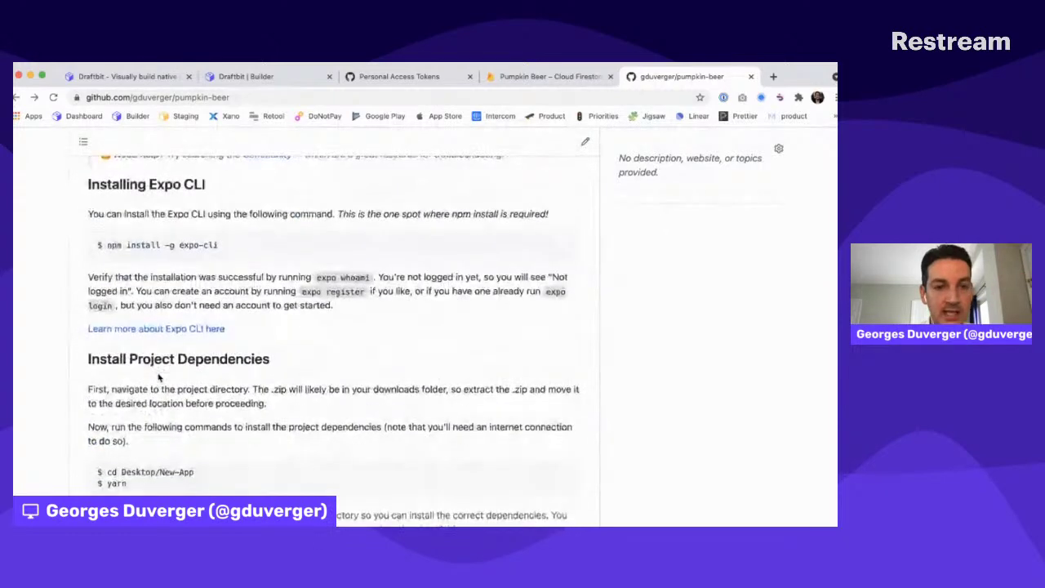
pyautogui.scroll(-12, 158, 373)
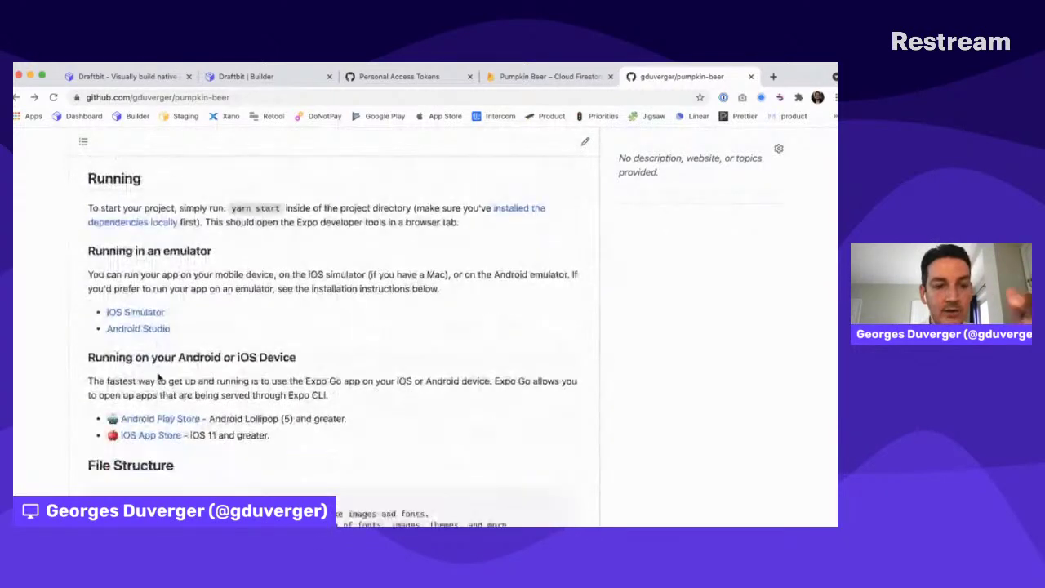
pyautogui.scroll(-1, 159, 377)
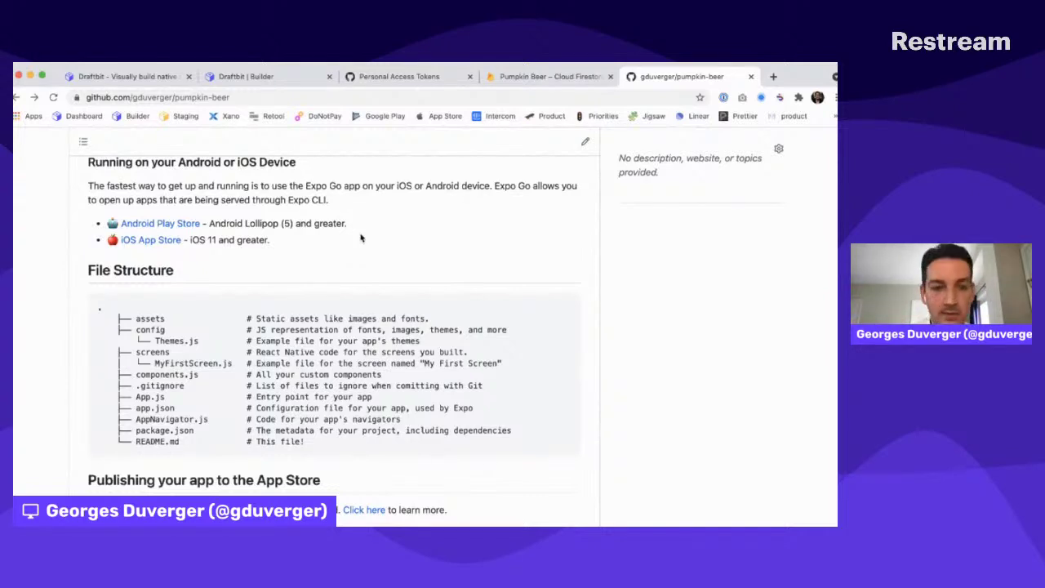
pyautogui.scroll(20, 360, 237)
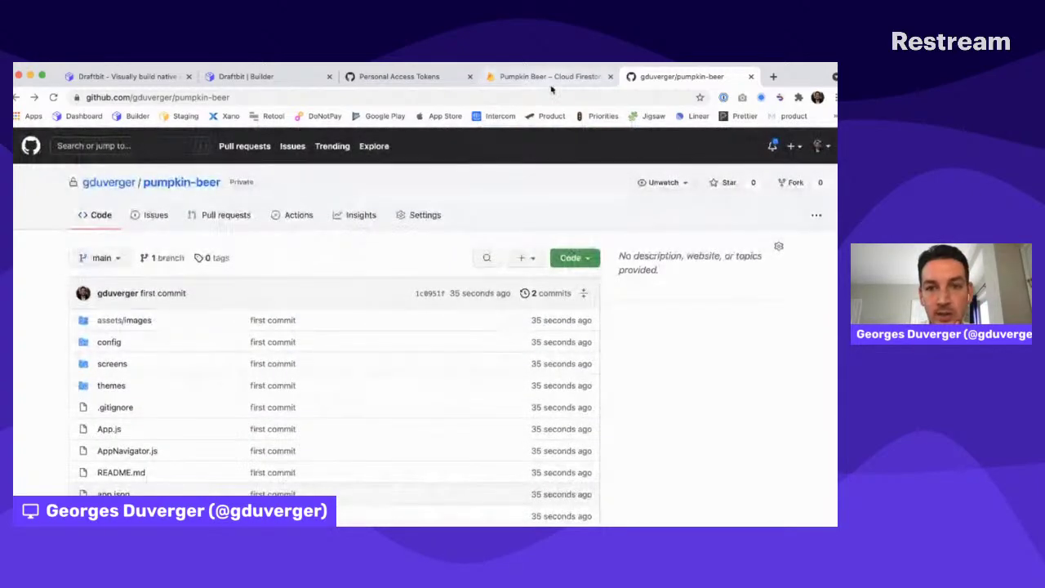
# Reopen Draftbit's commit panel, then load community.draftbit.com in a new tab
pyautogui.click(287, 79)
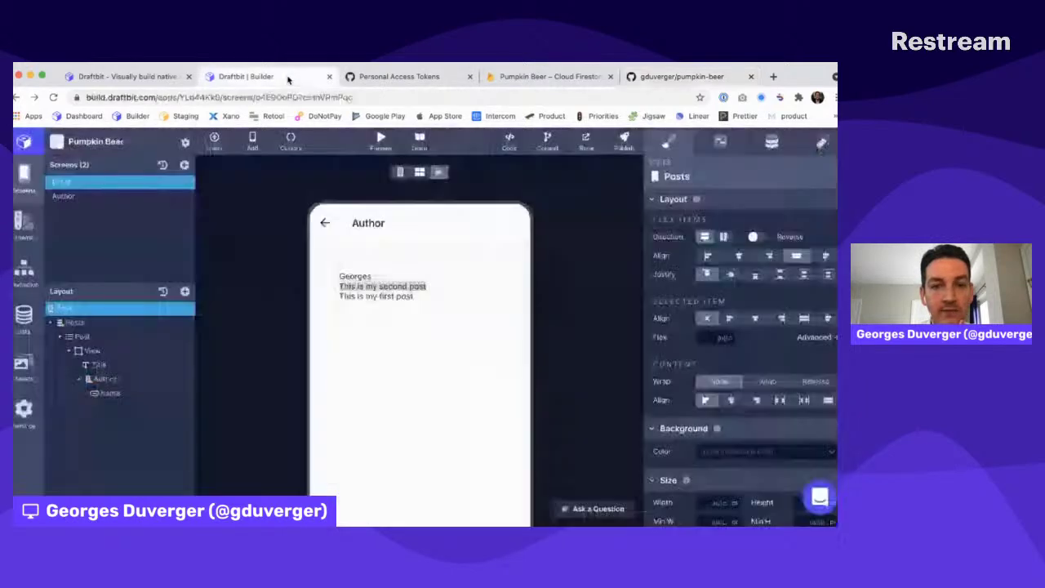
pyautogui.click(546, 141)
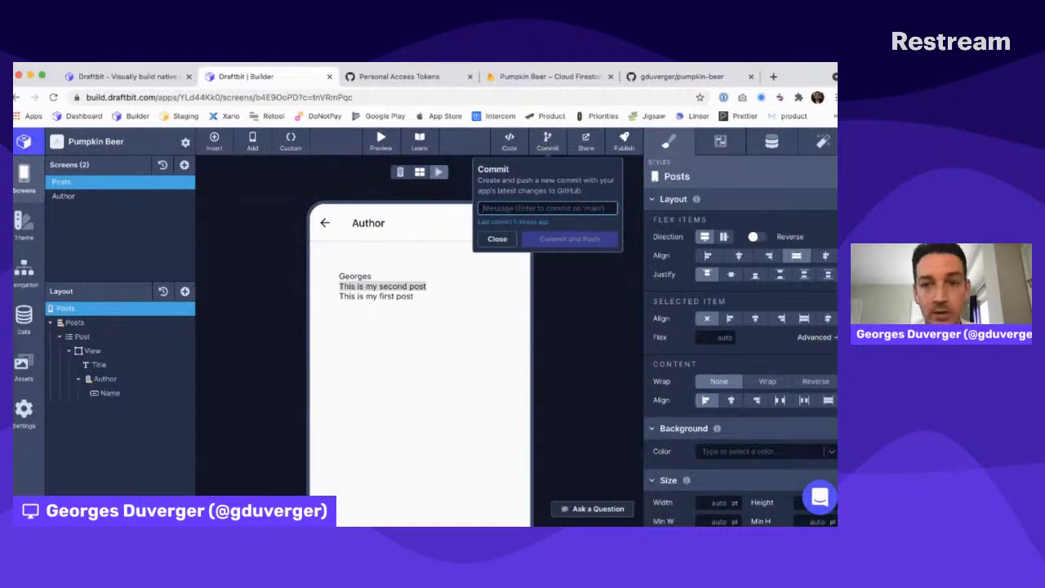
pyautogui.hotkey('ctrl', 't')
pyautogui.write('community.draftbit.com')
pyautogui.press('Return')
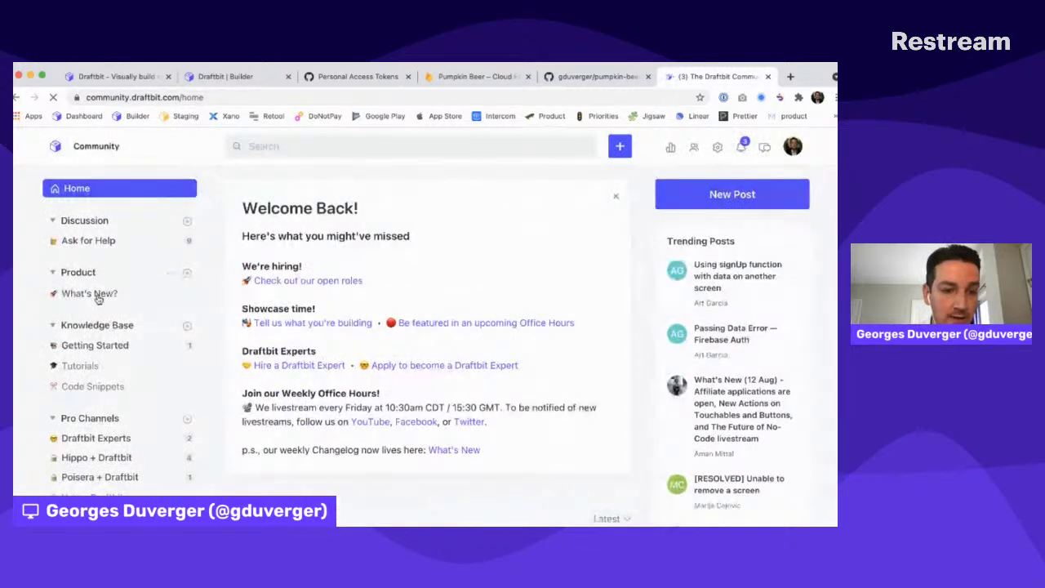
# Search the community for 'github' and open 'Sneak Peek: Commit to GitHub'
pyautogui.click(274, 144)
pyautogui.write('github')
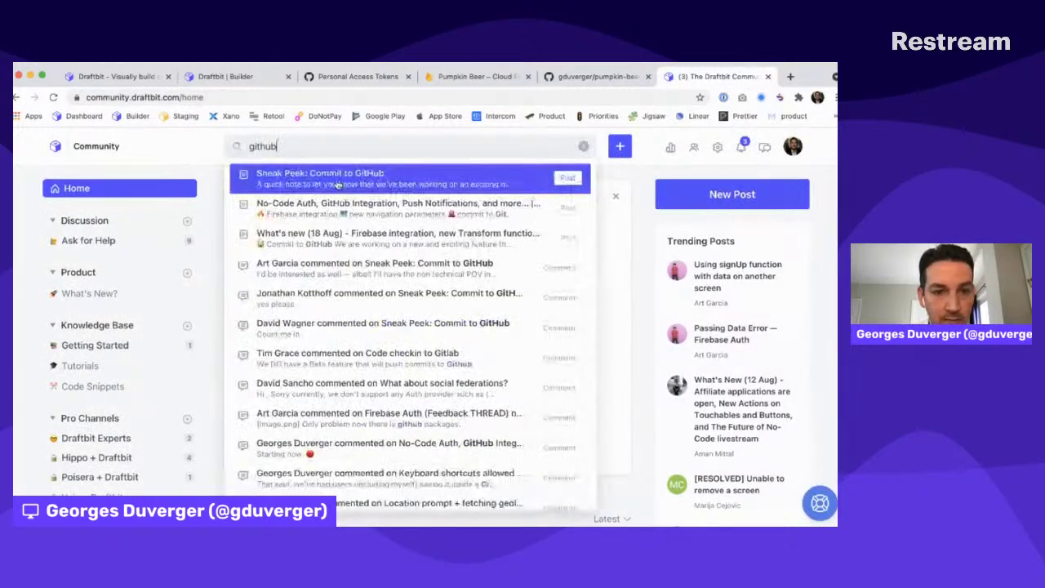
pyautogui.click(334, 180)
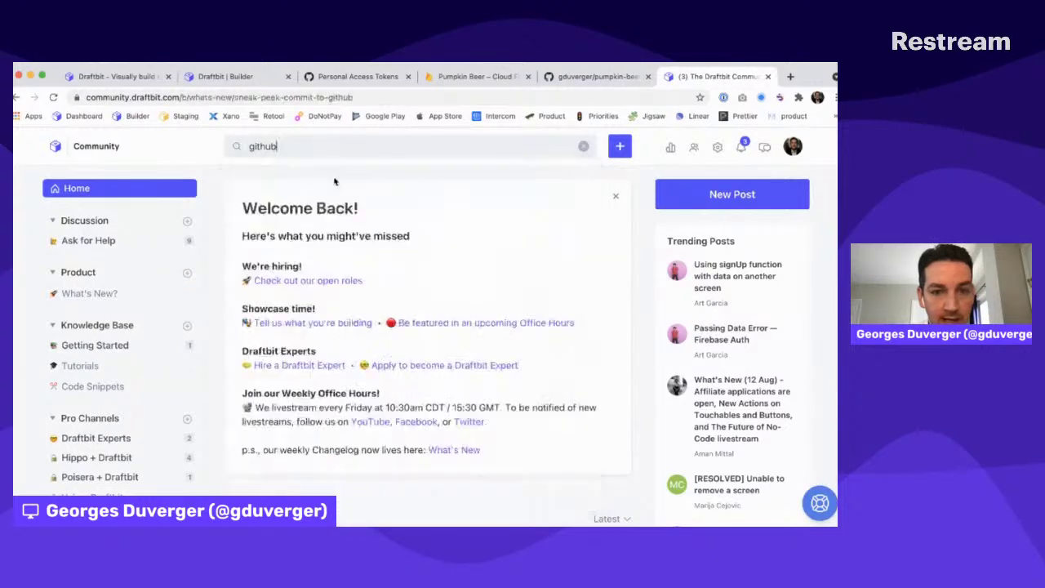
# Copy the post's web address and look over its replies
pyautogui.click(339, 98)
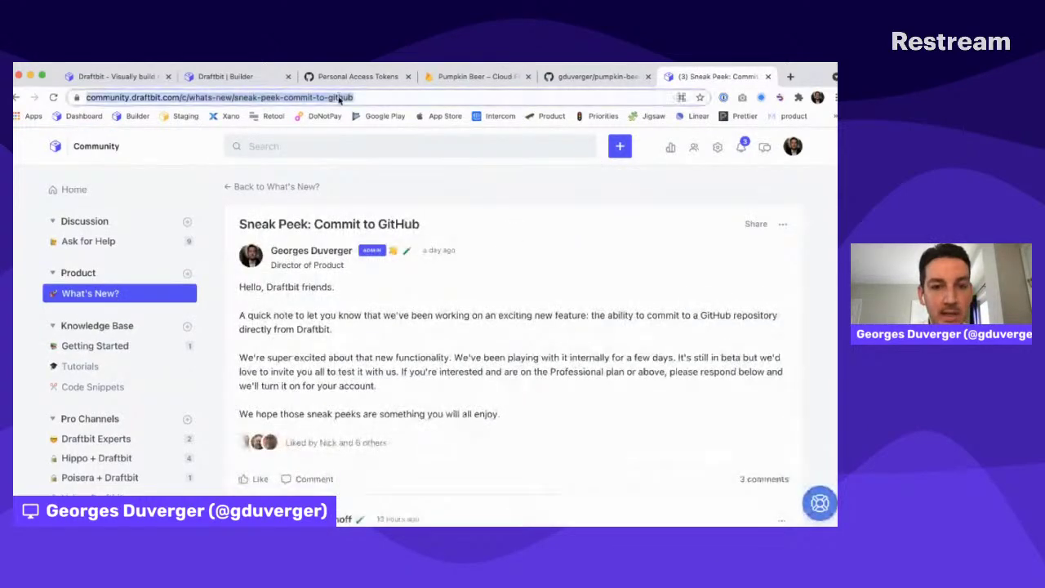
pyautogui.scroll(-1, 413, 294)
pyautogui.press('super+Tab')
pyautogui.press('super+Tab')
pyautogui.press('super+Tab')
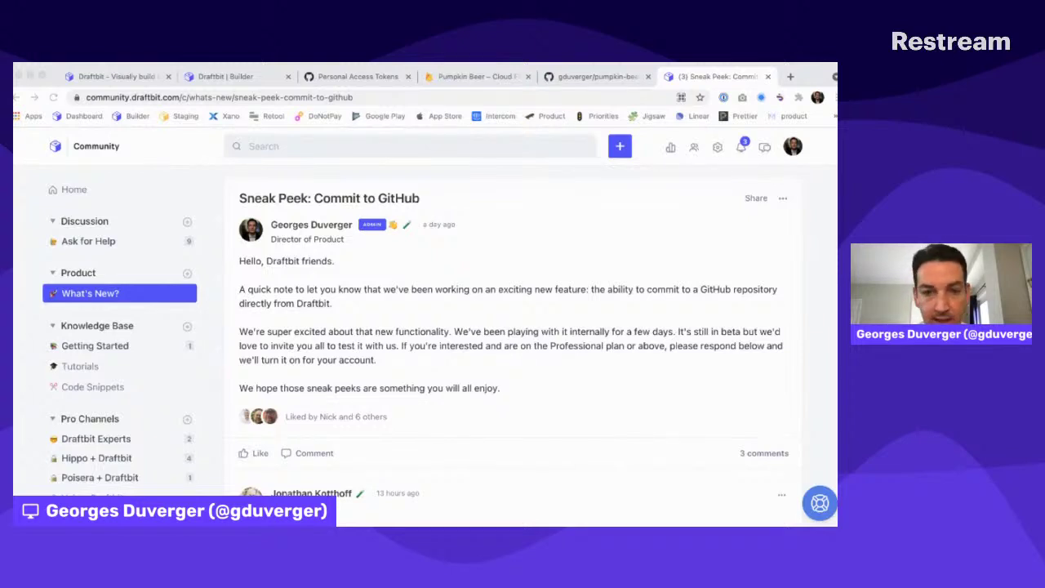
pyautogui.press('super+Tab')
pyautogui.scroll(-3, 517, 225)
pyautogui.scroll(4, 516, 225)
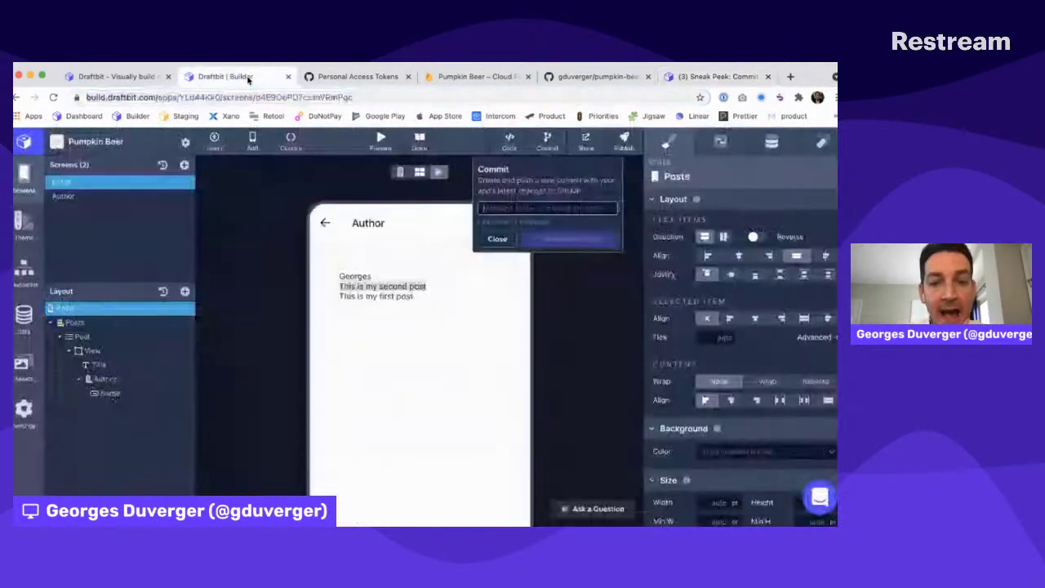
# Close the commit popover, glance at the GitHub repo and token tabs, then return to the builder
pyautogui.click(241, 76)
pyautogui.click(608, 326)
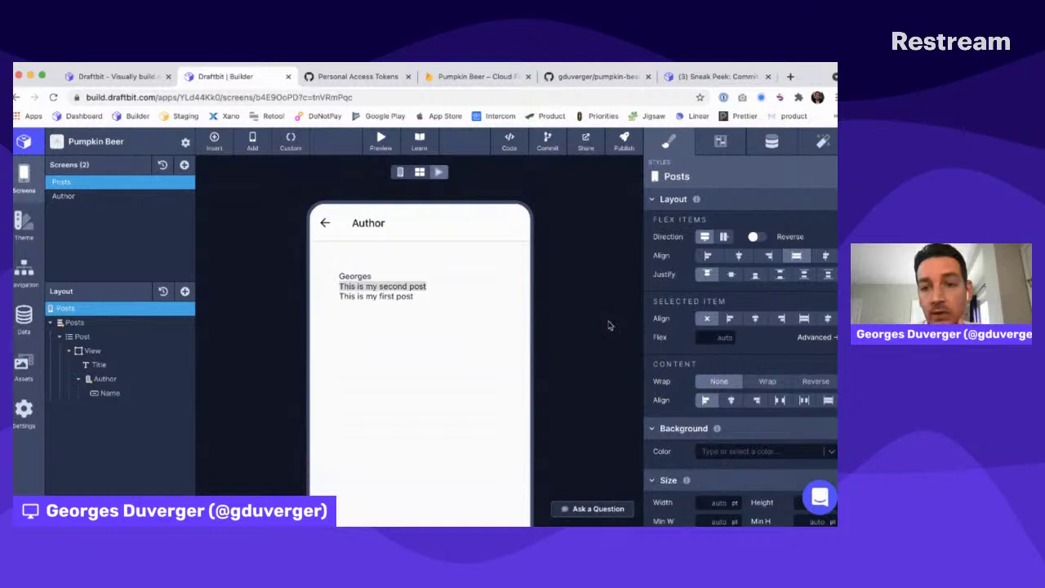
pyautogui.click(578, 77)
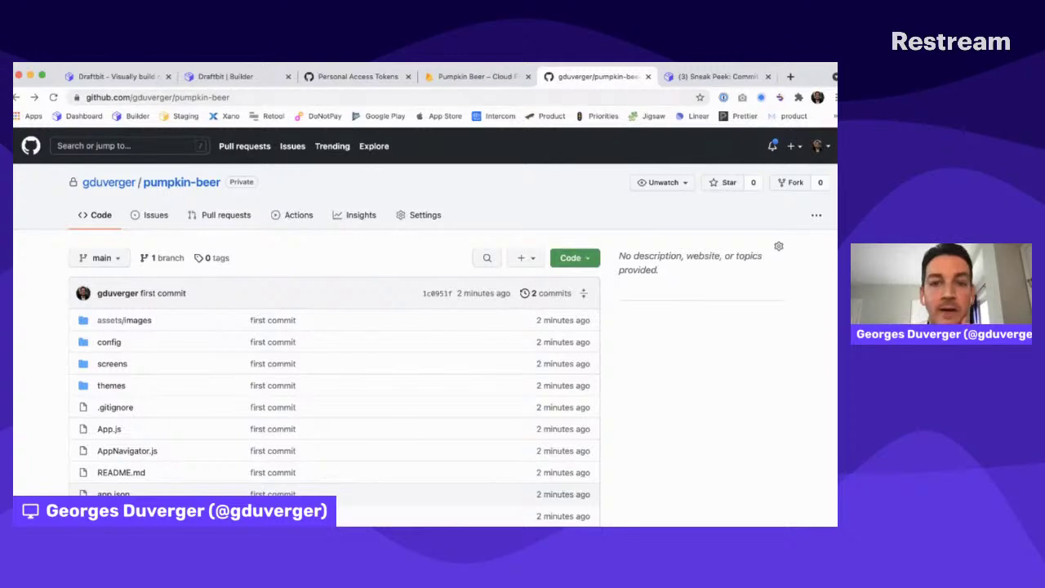
pyautogui.click(325, 79)
pyautogui.click(245, 78)
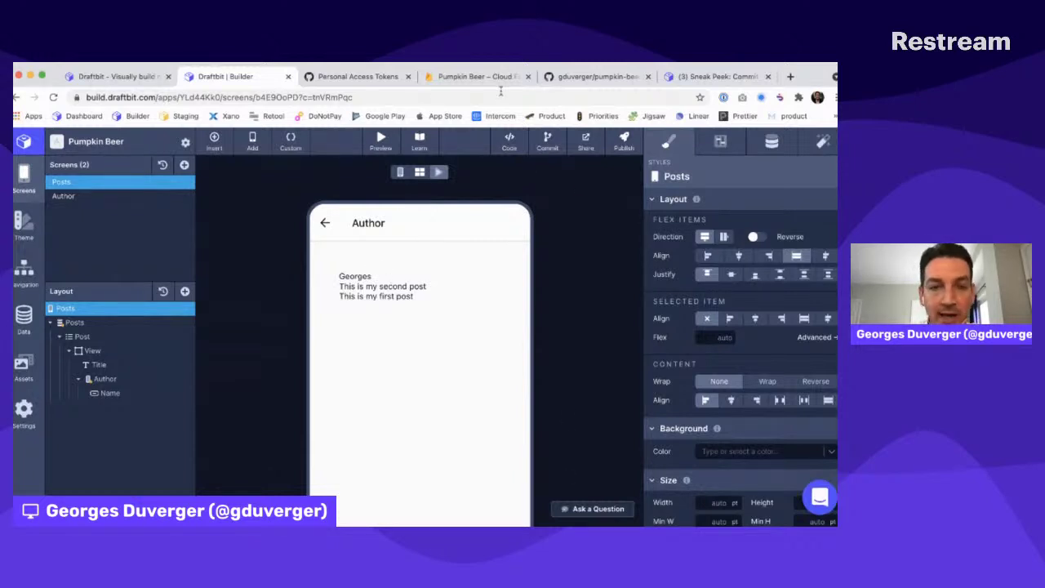
# Refocus the browser and exit the Pumpkin Beer builder via the Draftbit logo
pyautogui.press('super+Tab')
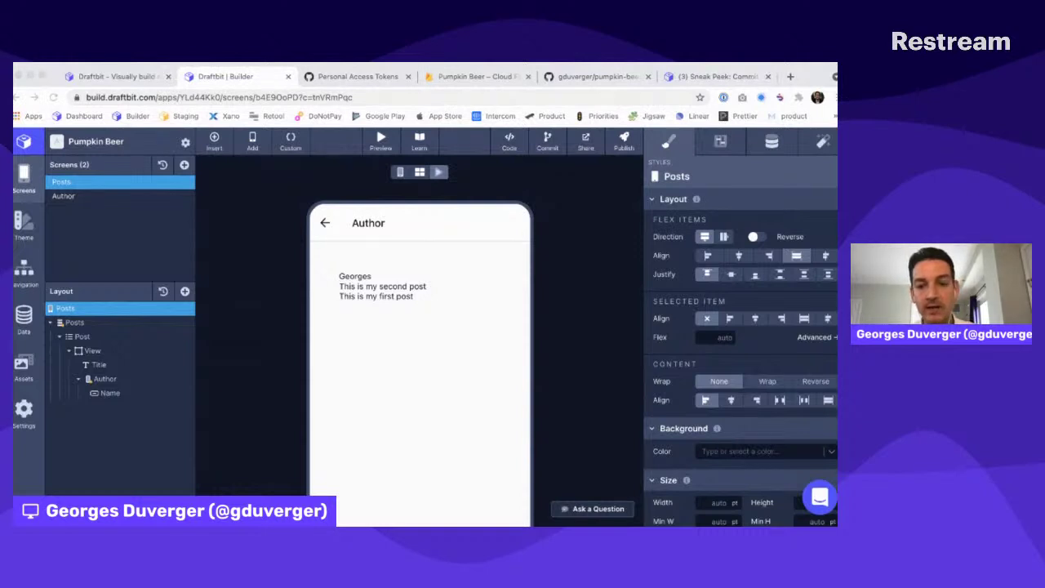
pyautogui.press('super+Tab')
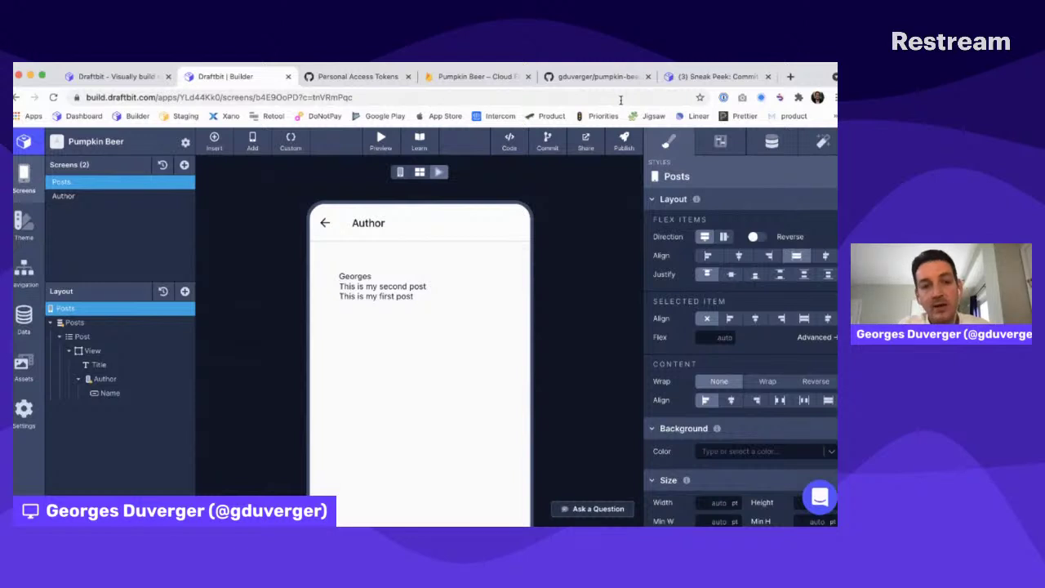
pyautogui.press('super+Tab')
pyautogui.click(558, 205)
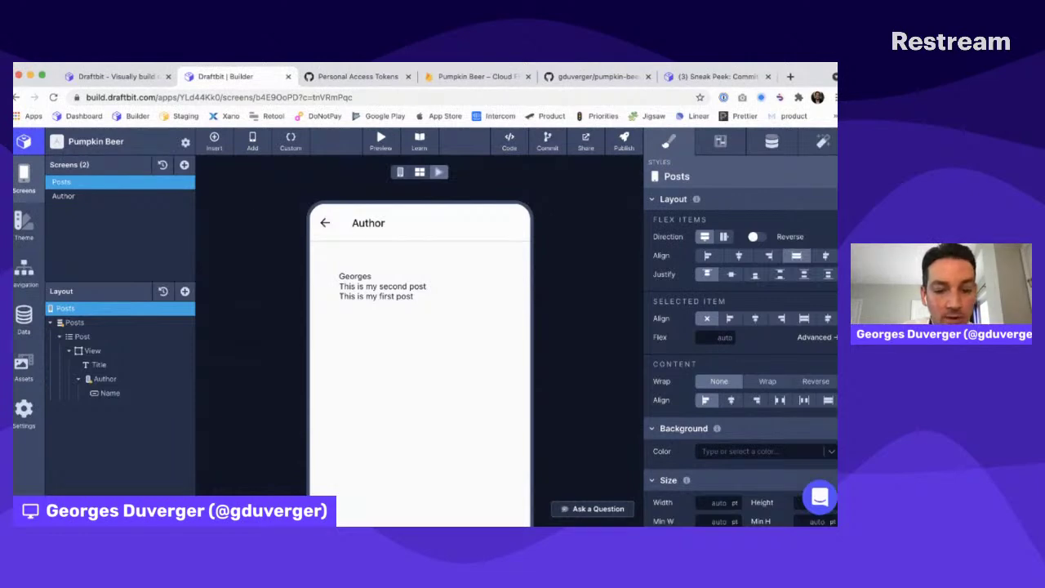
pyautogui.press('super+Tab')
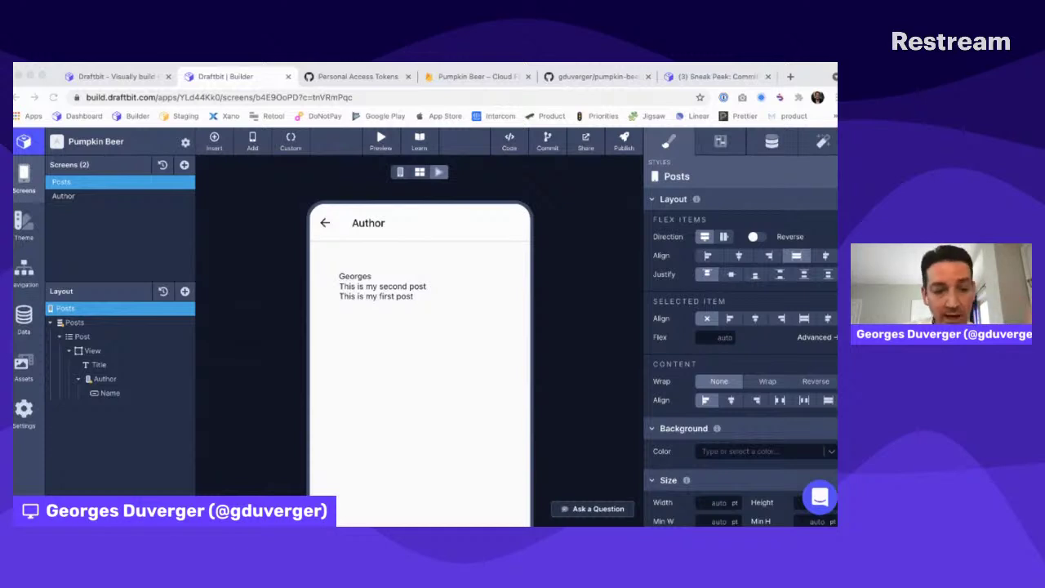
pyautogui.click(586, 292)
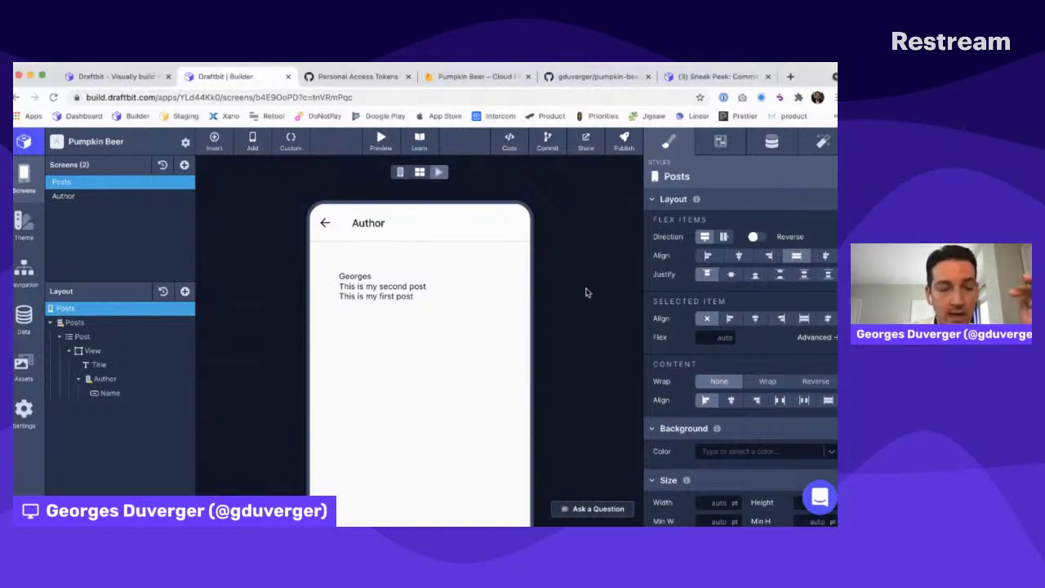
pyautogui.click(24, 141)
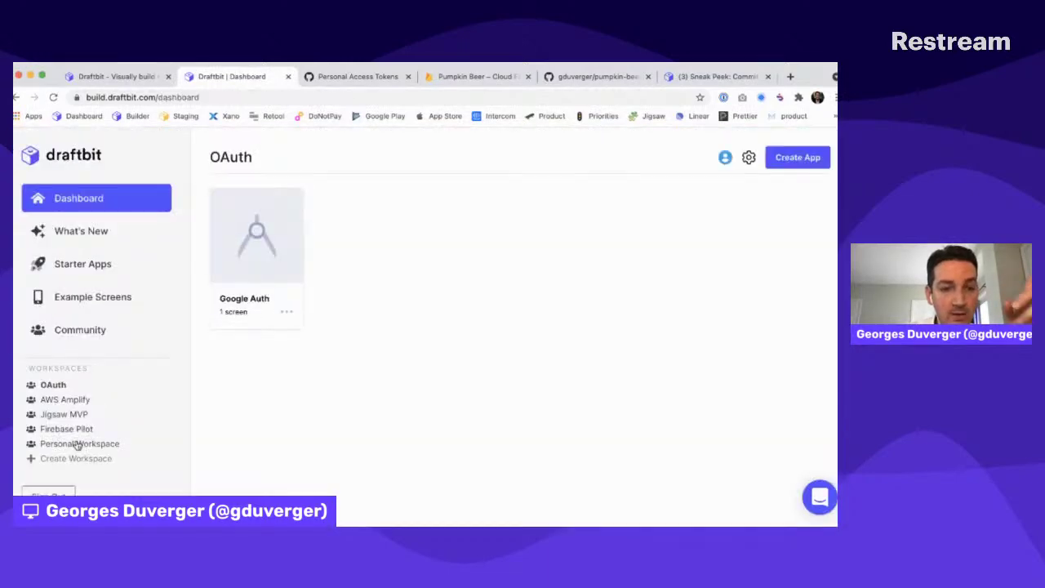
# From the Personal Workspace, create an app called 'No-Code Auth' using the blank starter template
pyautogui.click(78, 443)
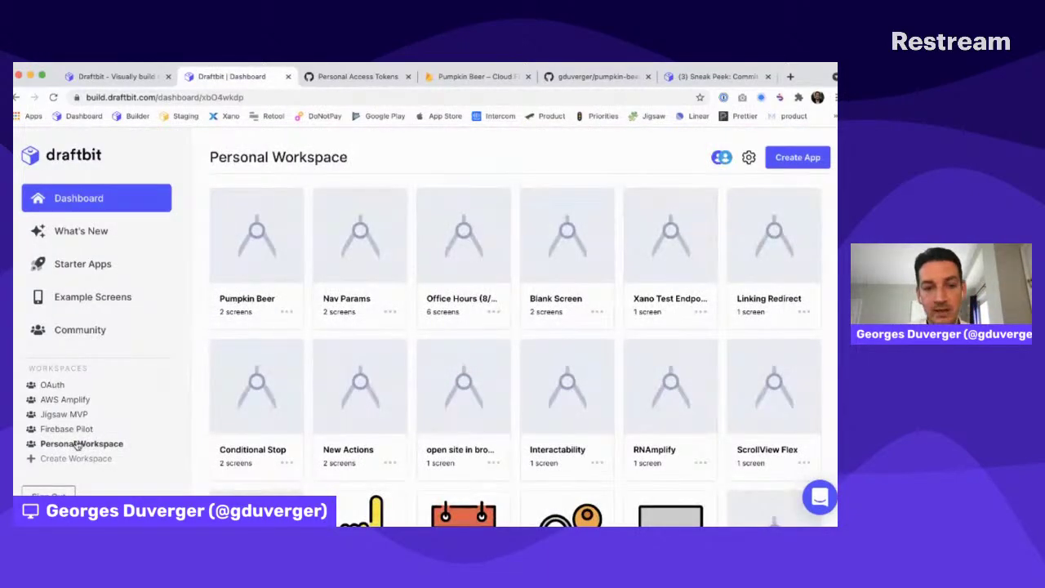
pyautogui.click(791, 160)
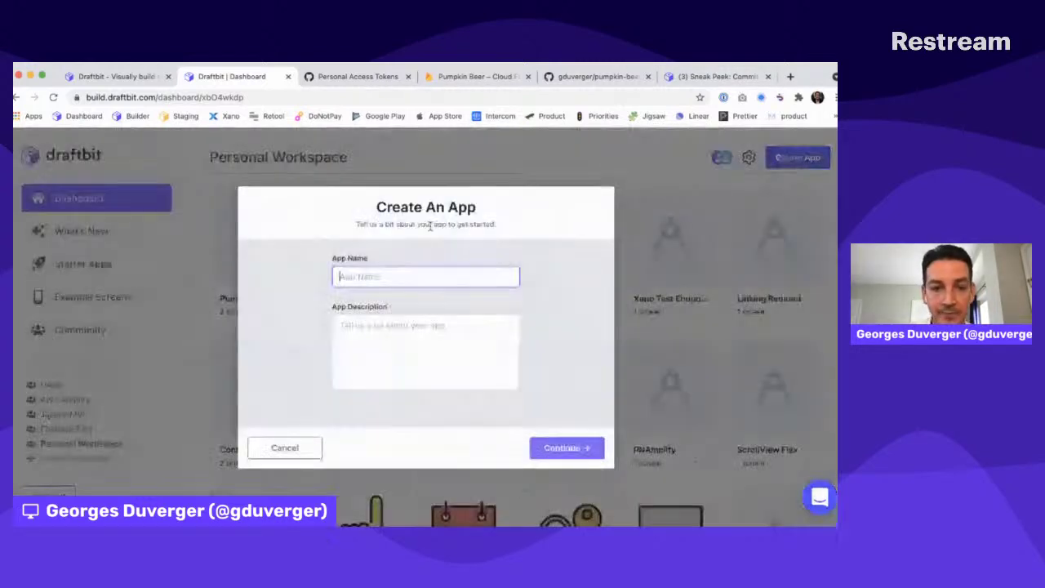
pyautogui.write('No-Code Auth')
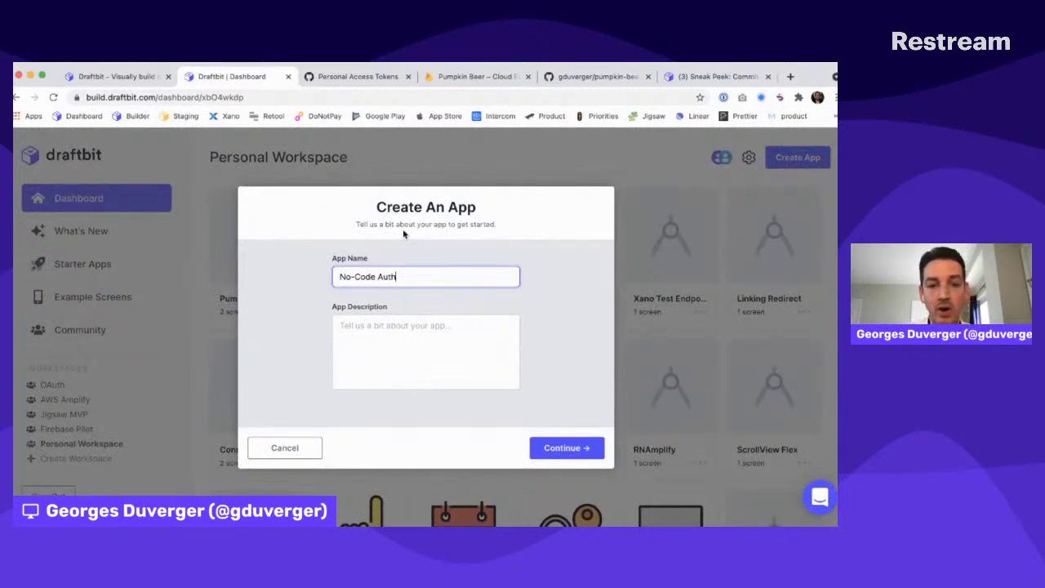
pyautogui.click(583, 449)
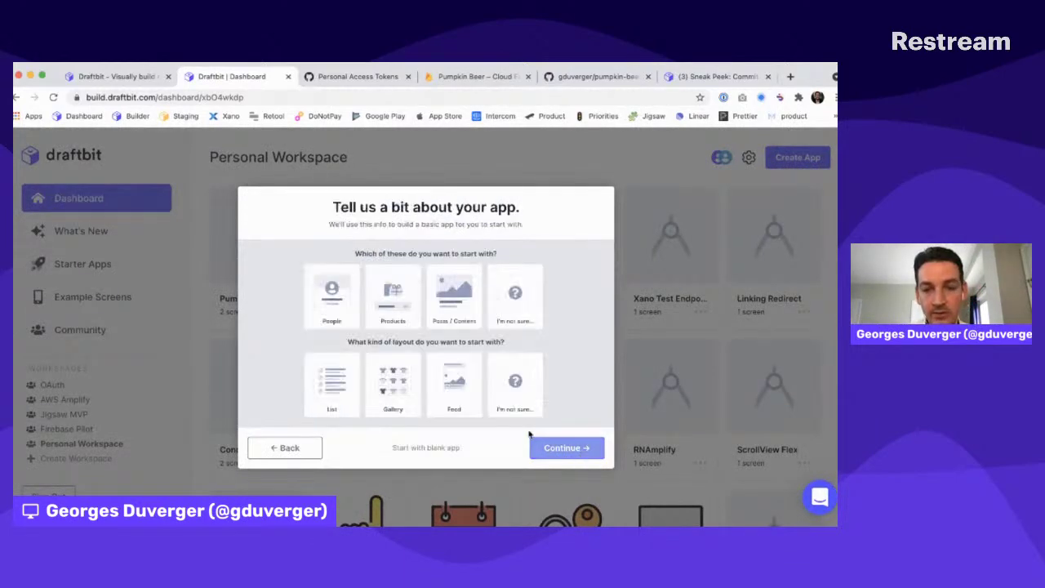
pyautogui.click(434, 446)
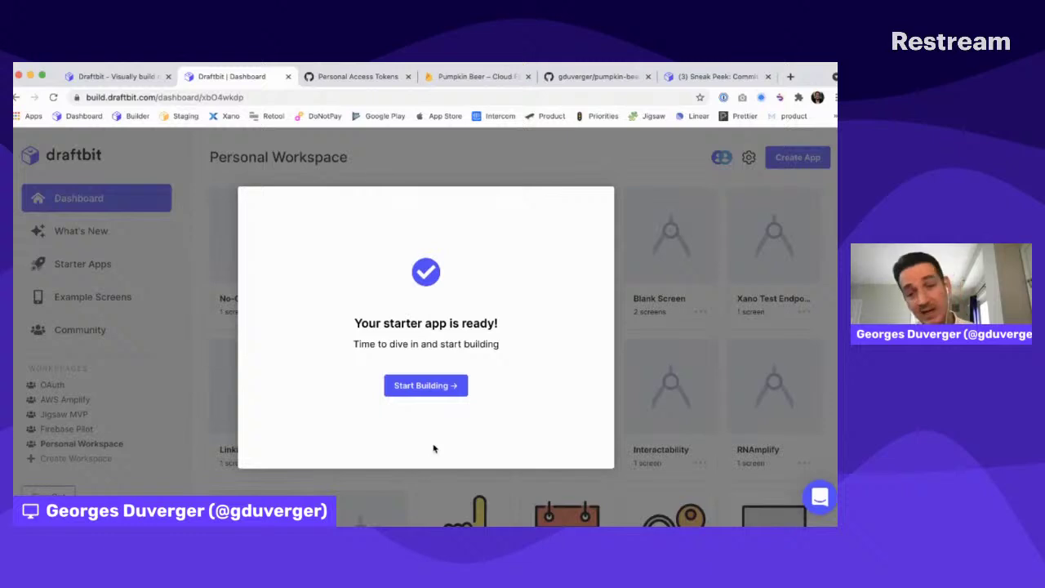
# Open No-Code Auth in the builder on its Blank screen and close the Pumpkin Beer tab
pyautogui.click(427, 387)
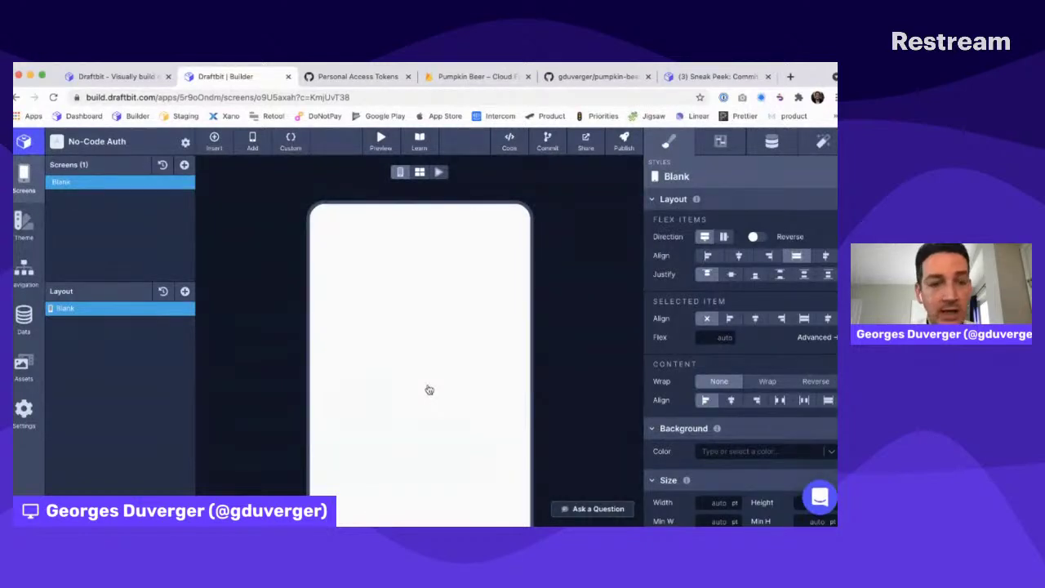
pyautogui.press('super+Tab')
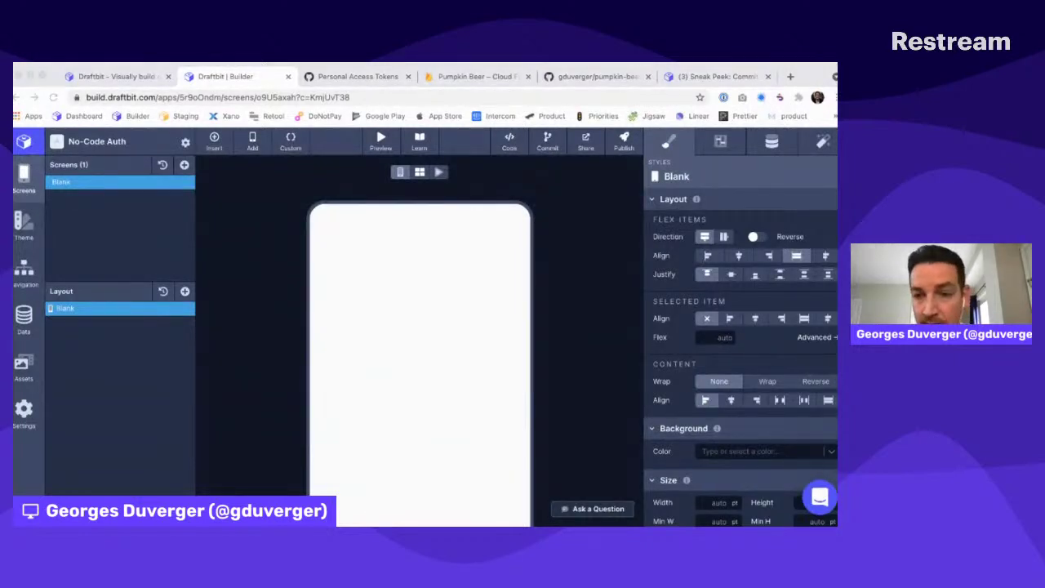
pyautogui.click(415, 251)
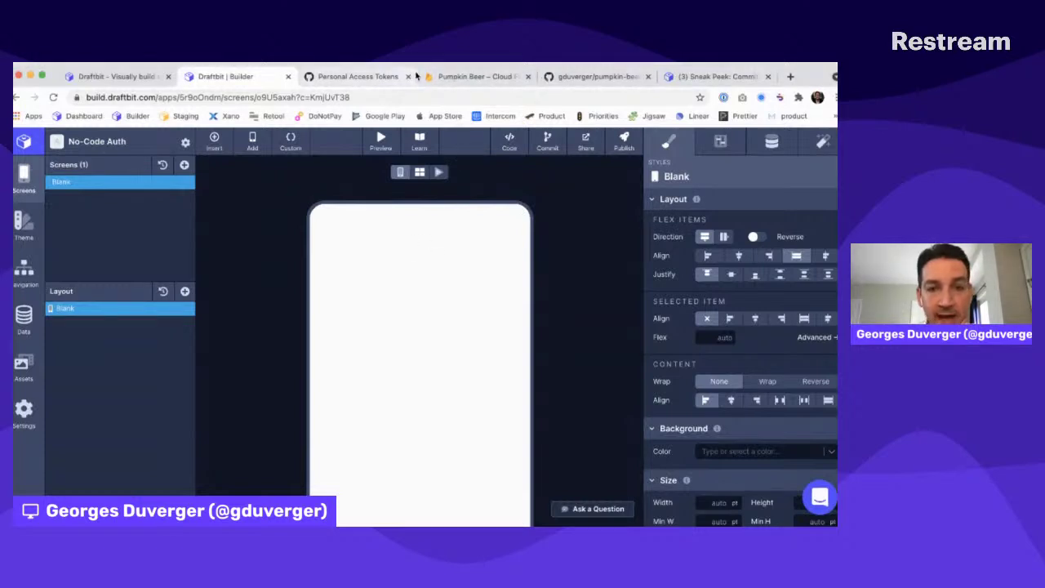
pyautogui.click(528, 76)
# Replace the Personal Access Tokens page with the xano.com homepage
pyautogui.click(375, 82)
pyautogui.press('super+l')
pyautogui.write('xano')
pyautogui.press('Return')
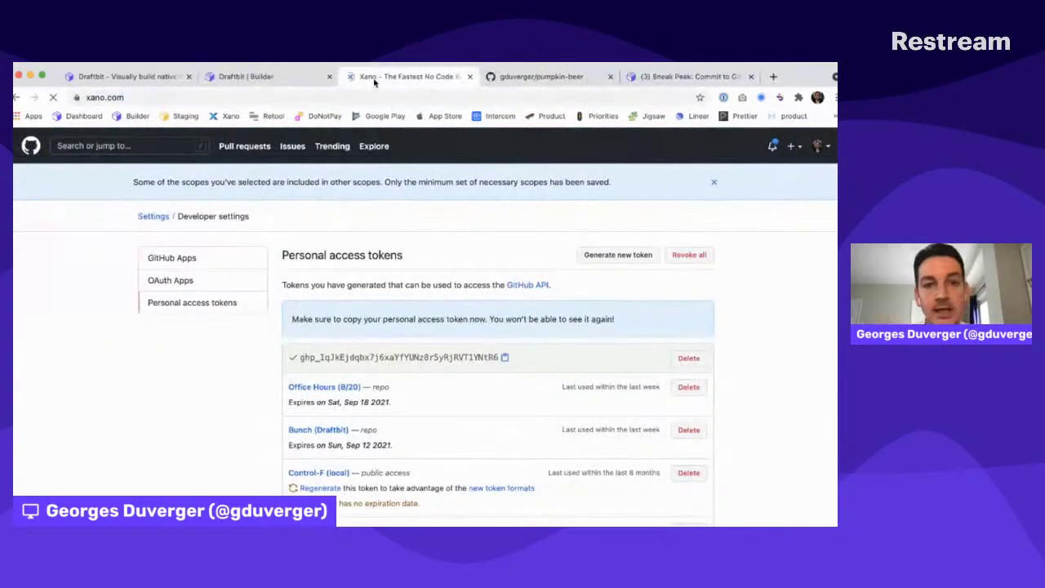
# Close the pumpkin-beer and Sneak Peek tabs, keeping the Draftbit builder and Xano tabs
pyautogui.click(611, 77)
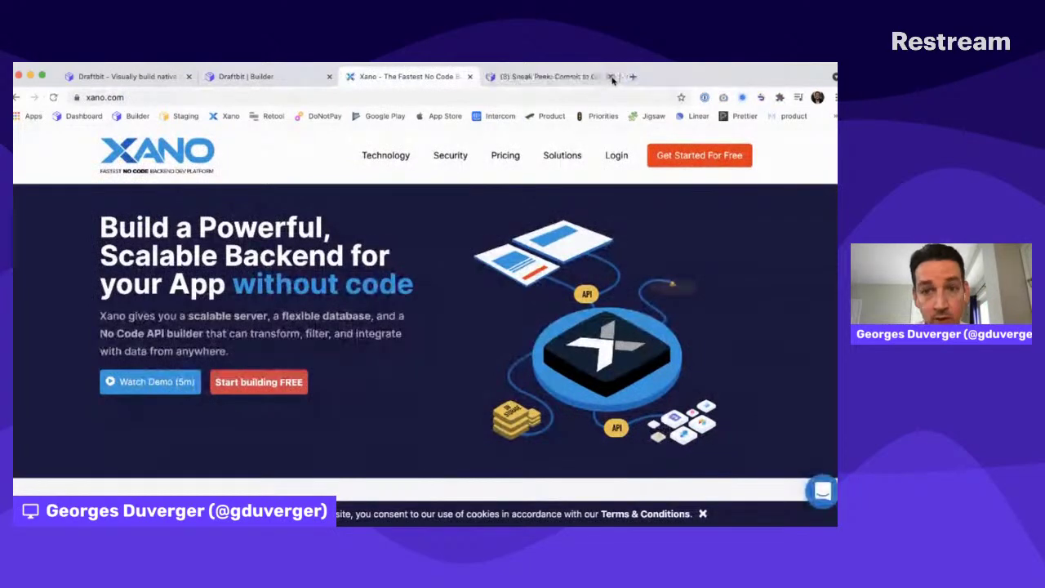
pyautogui.click(611, 77)
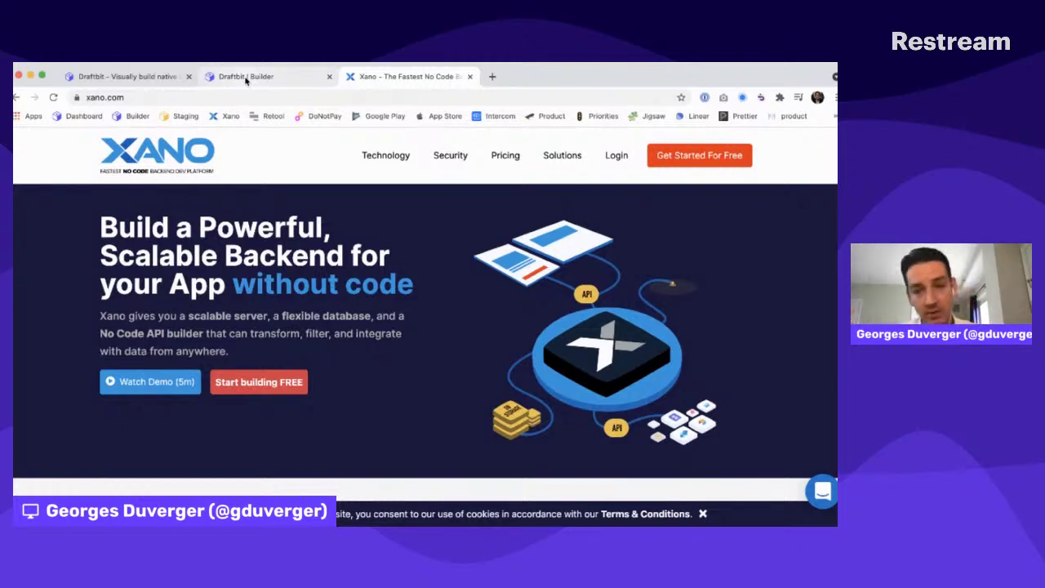
pyautogui.click(245, 77)
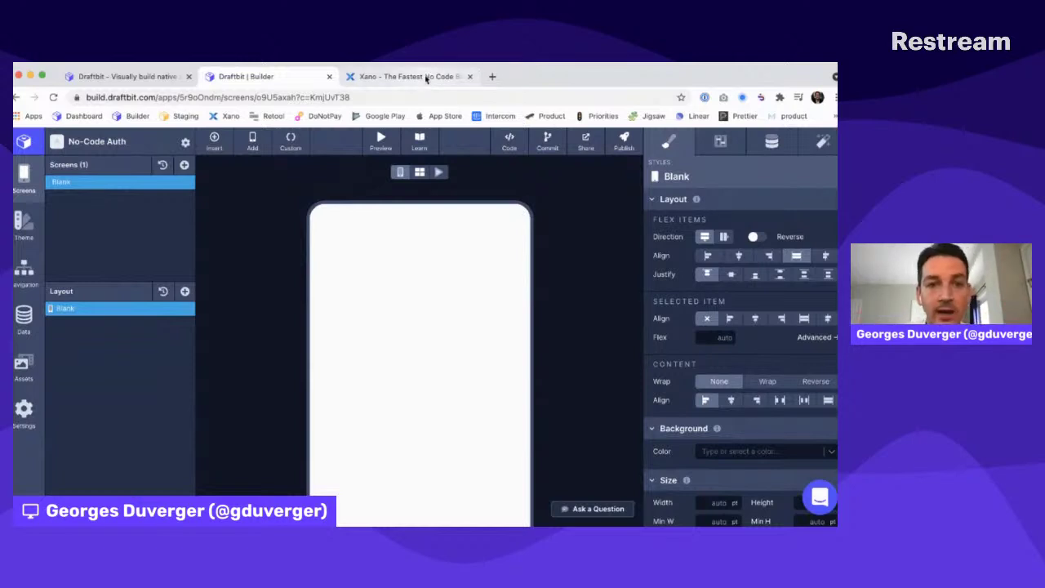
pyautogui.click(425, 78)
# Log in to Xano with the saved credentials and open the Draftbit instance
pyautogui.click(617, 157)
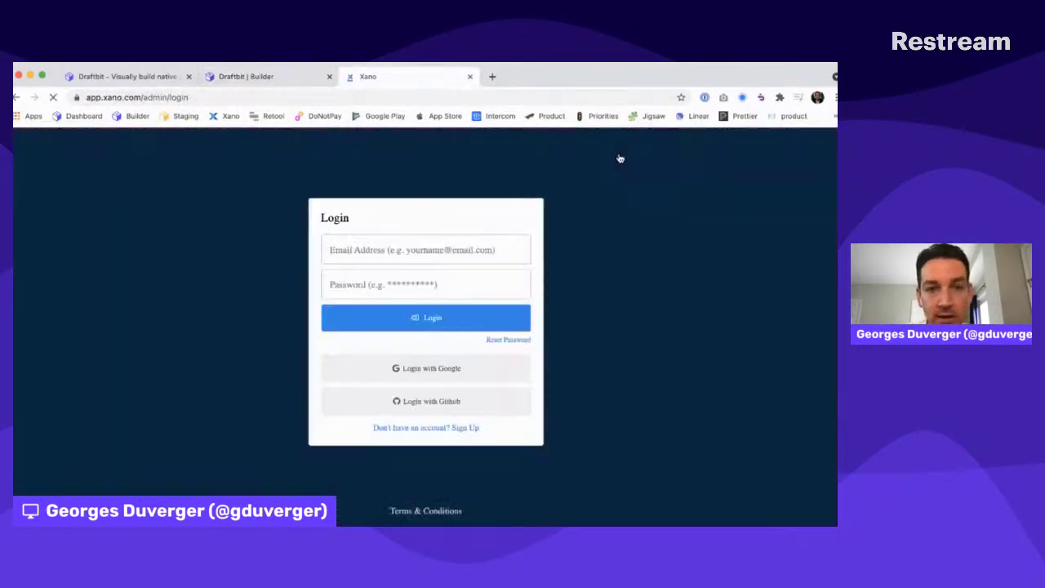
pyautogui.click(392, 291)
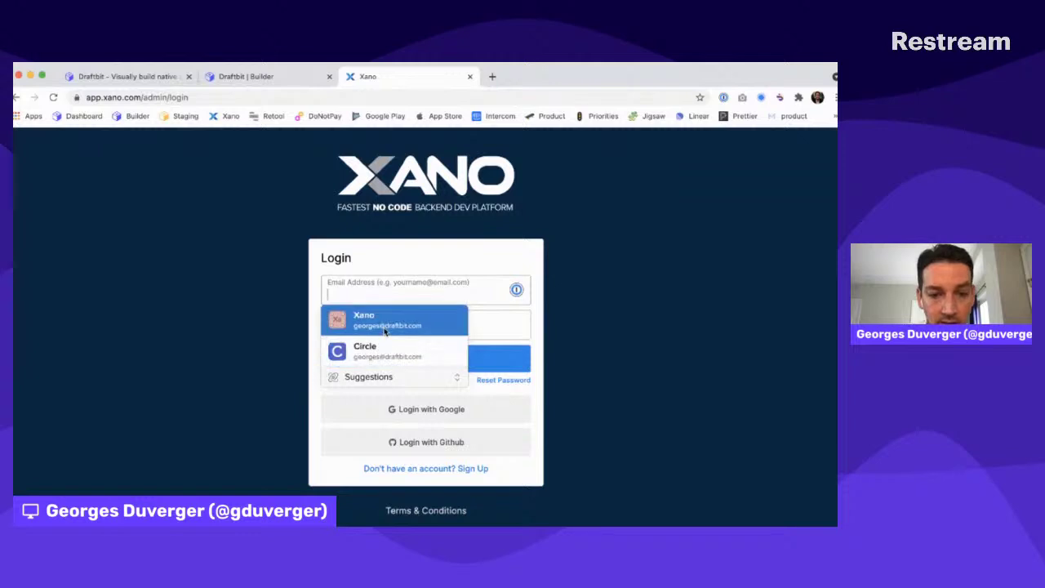
pyautogui.click(384, 320)
pyautogui.click(392, 367)
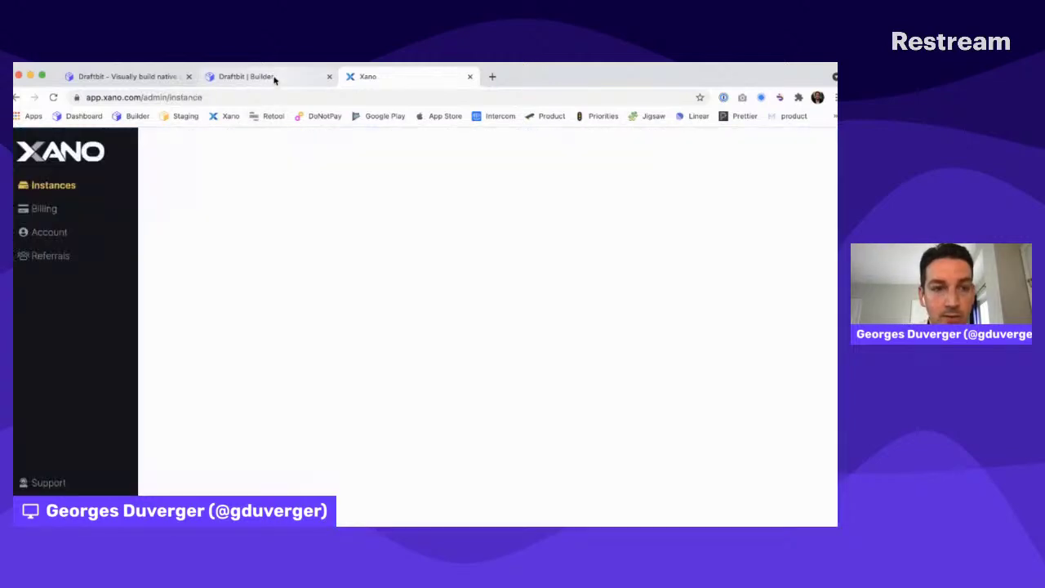
pyautogui.click(261, 222)
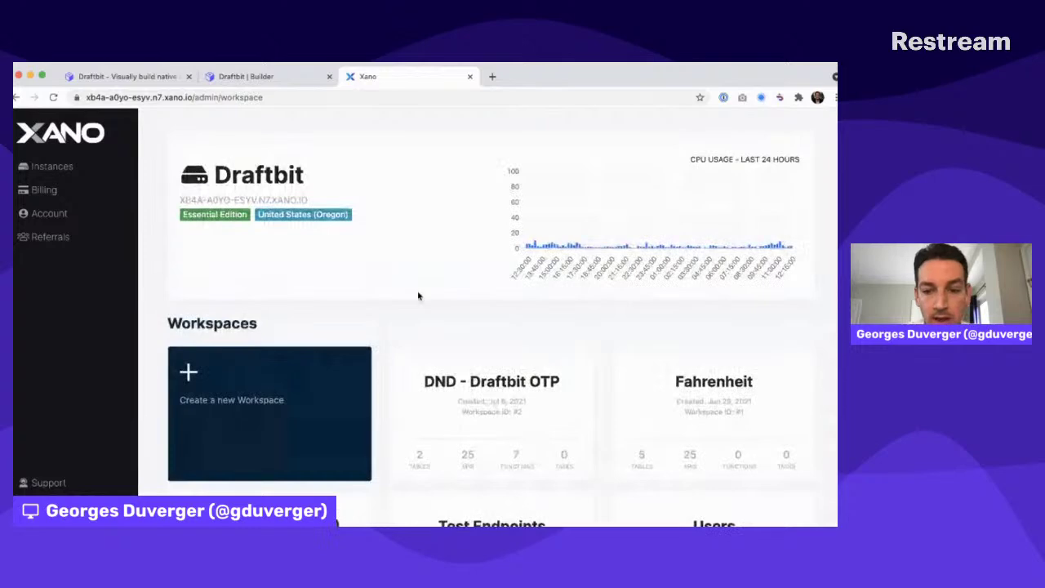
# Start a new workspace named 'No-Code Auth': Intermediate backend knowledge, Draftbit front-end, no data import
pyautogui.scroll(-2, 425, 302)
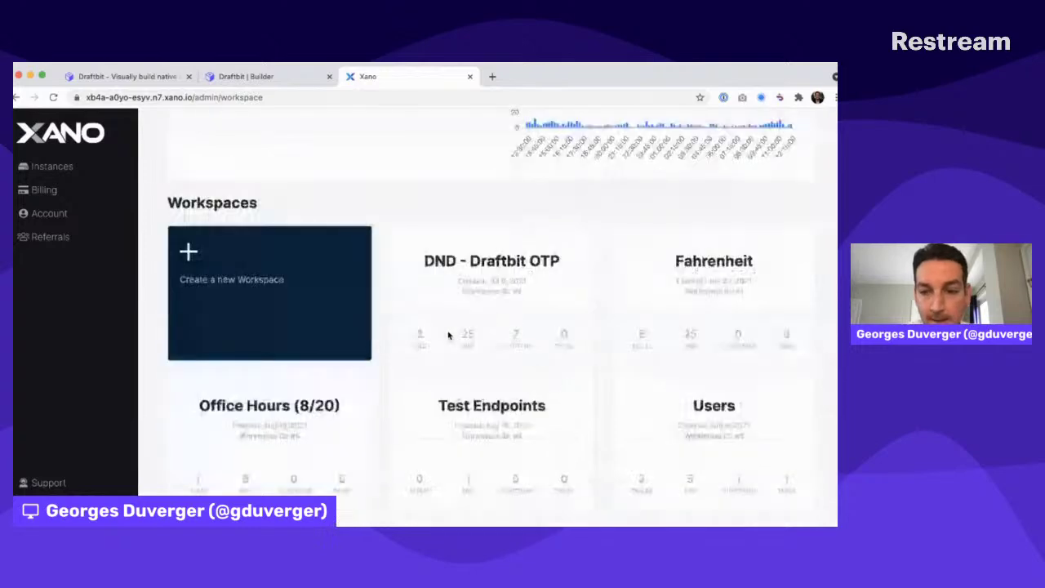
pyautogui.click(209, 278)
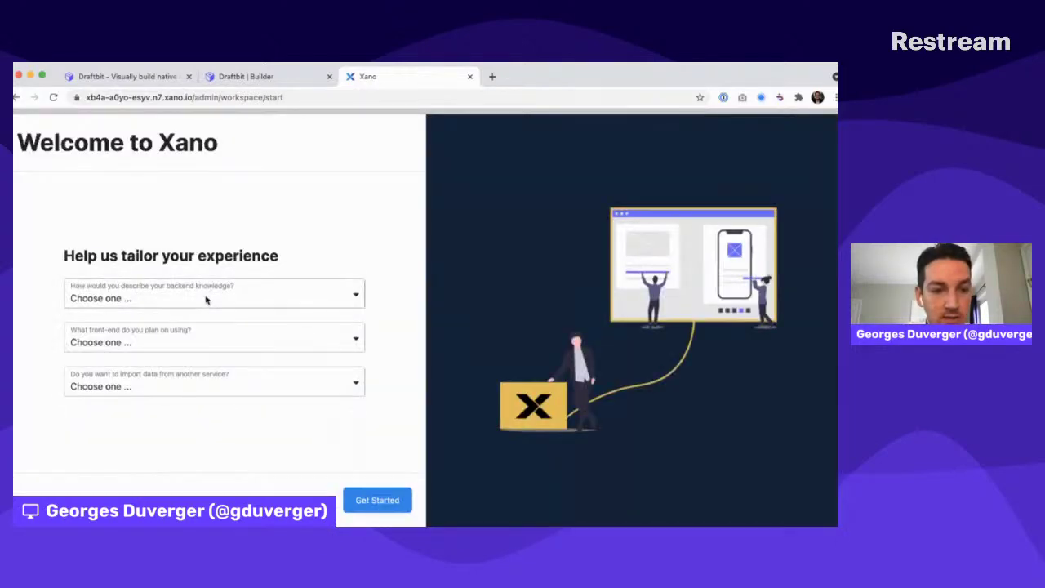
pyautogui.click(193, 324)
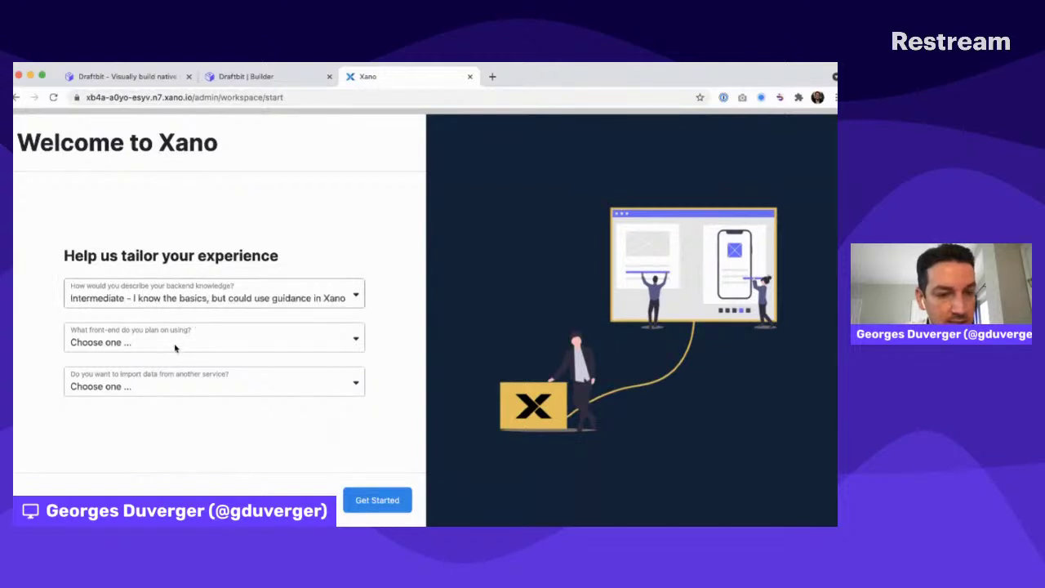
pyautogui.click(138, 462)
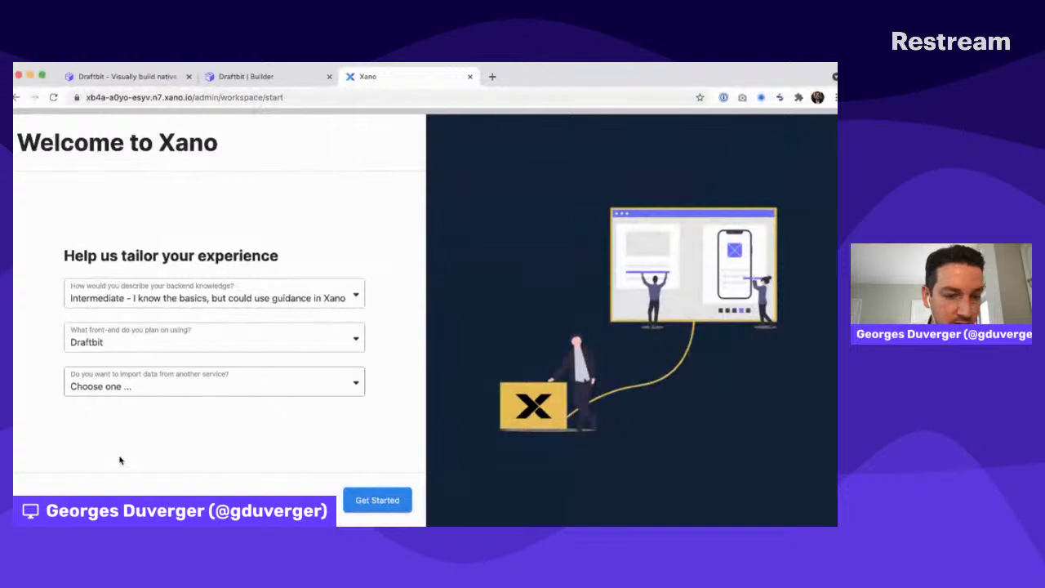
pyautogui.click(135, 399)
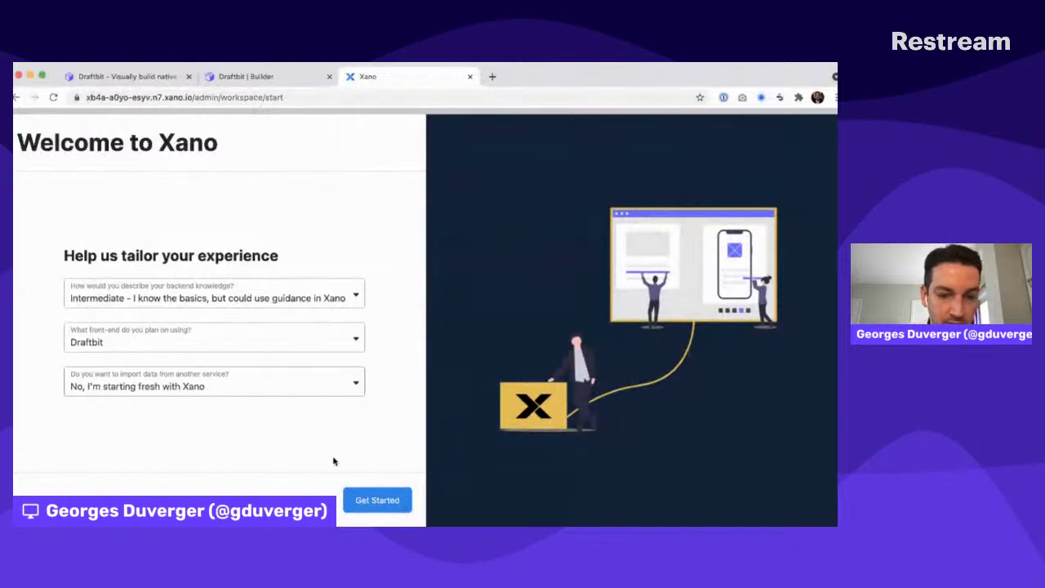
pyautogui.click(359, 500)
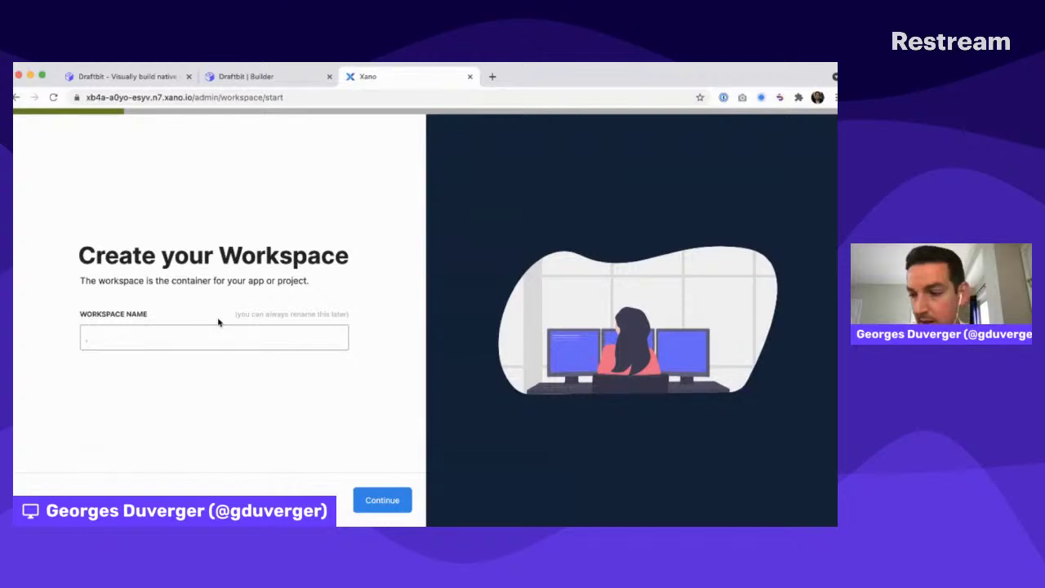
pyautogui.write('No-Code Auth')
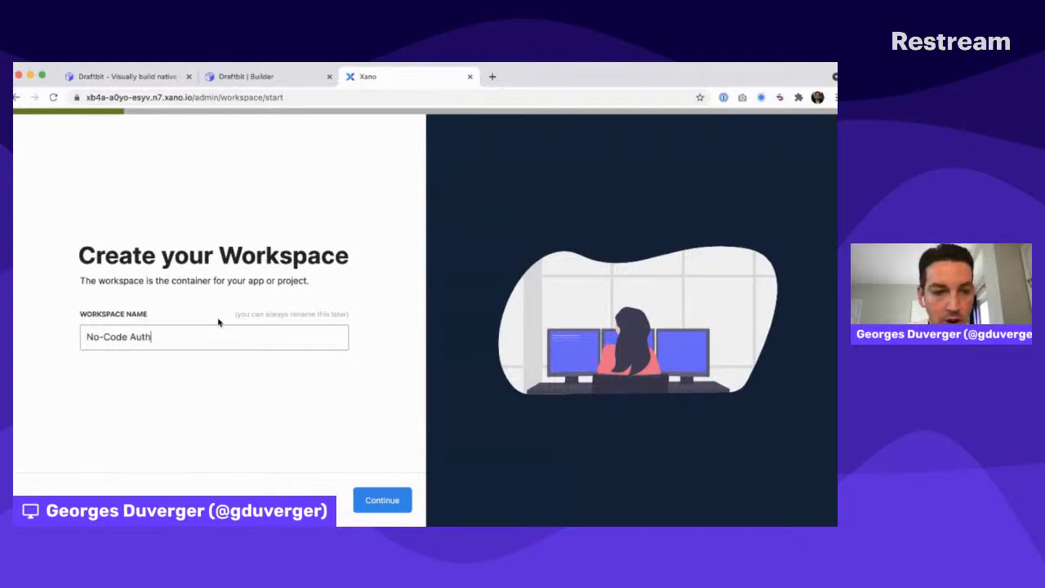
pyautogui.click(377, 498)
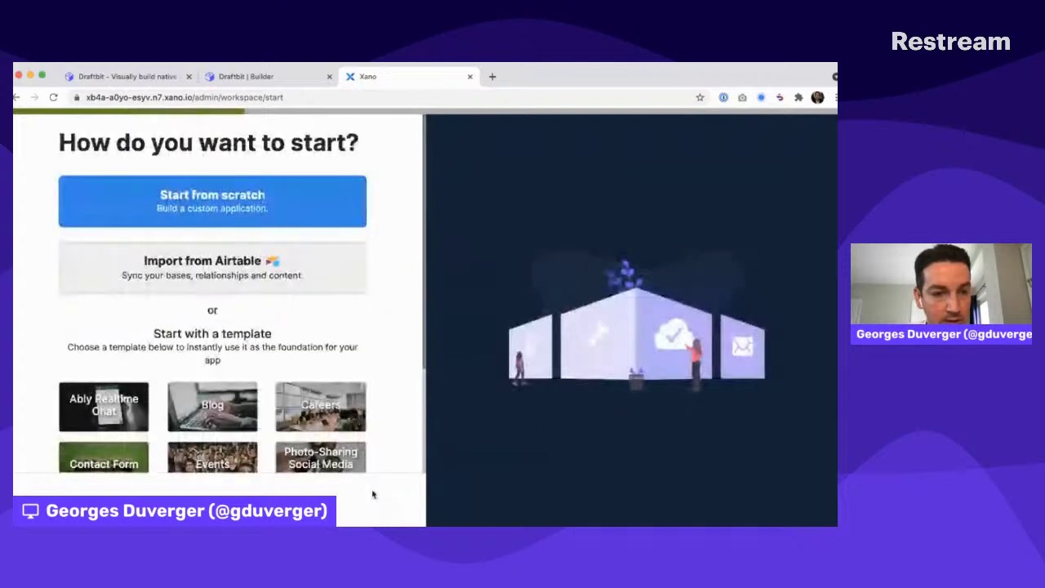
# Build the workspace from scratch with a users table, CRUD endpoints and Email login on users
pyautogui.click(230, 209)
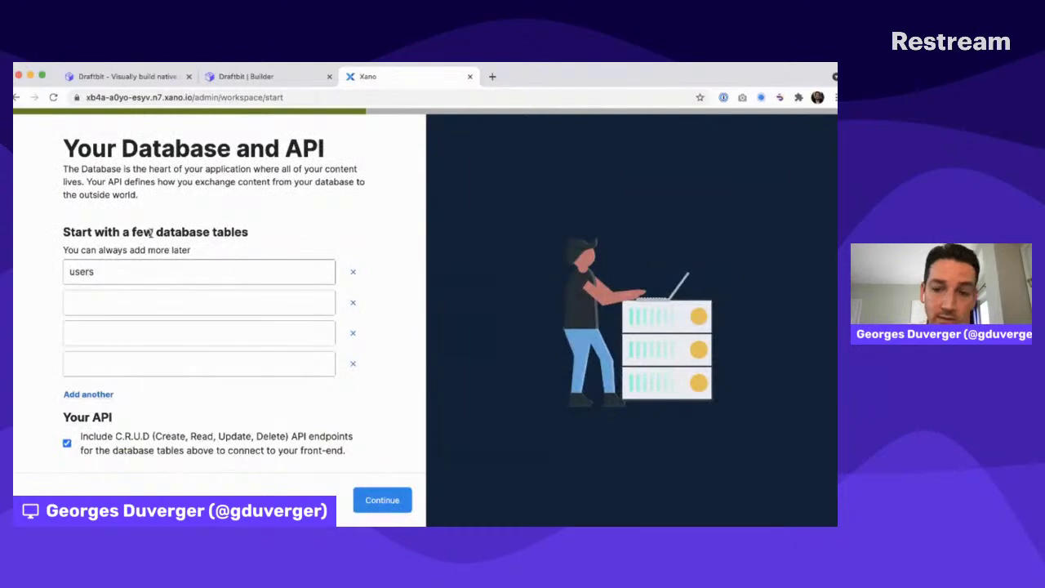
pyautogui.doubleClick(97, 274)
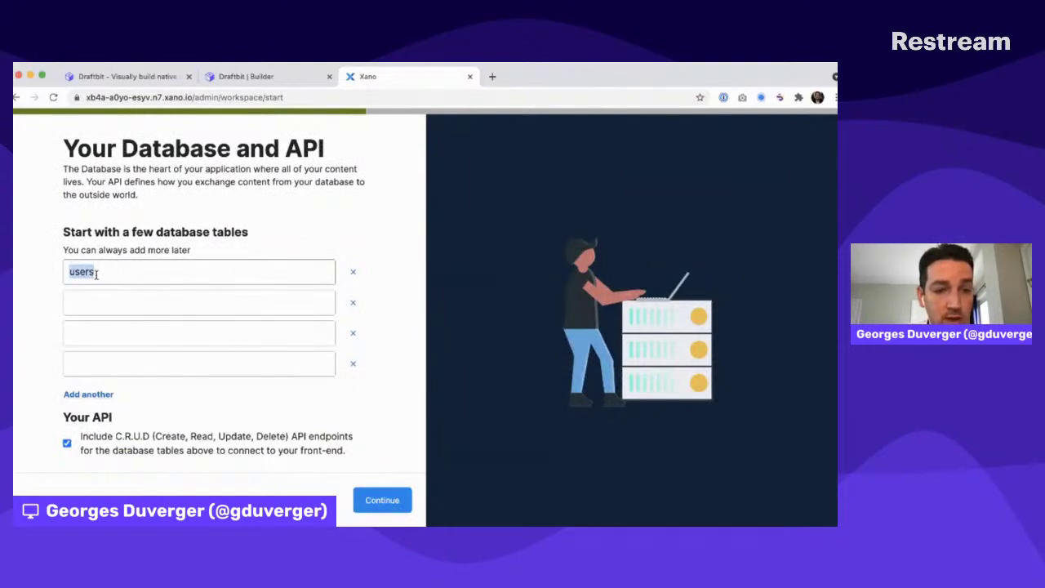
pyautogui.click(129, 242)
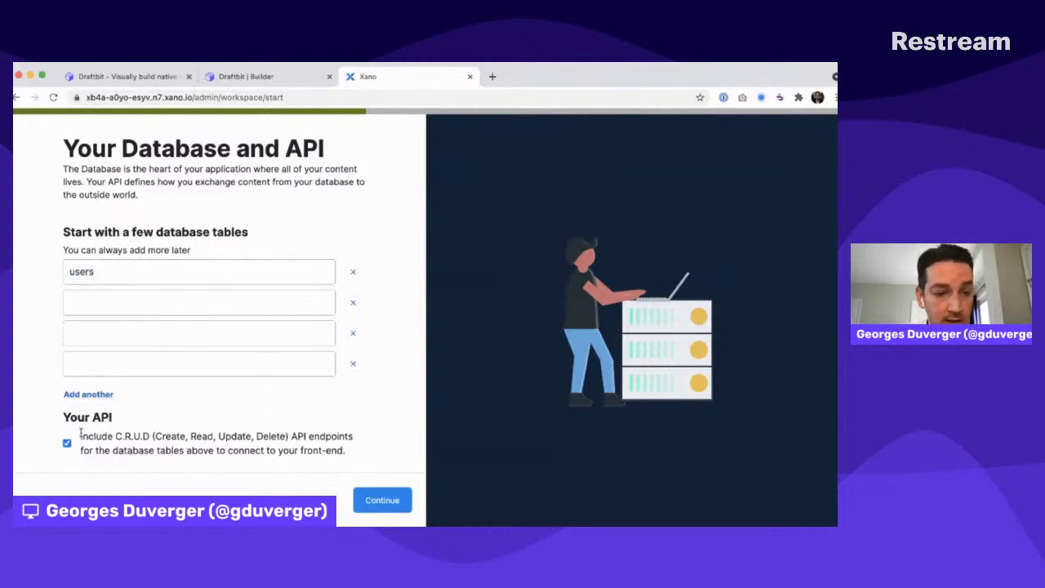
pyautogui.moveTo(95, 431); pyautogui.dragTo(125, 436)
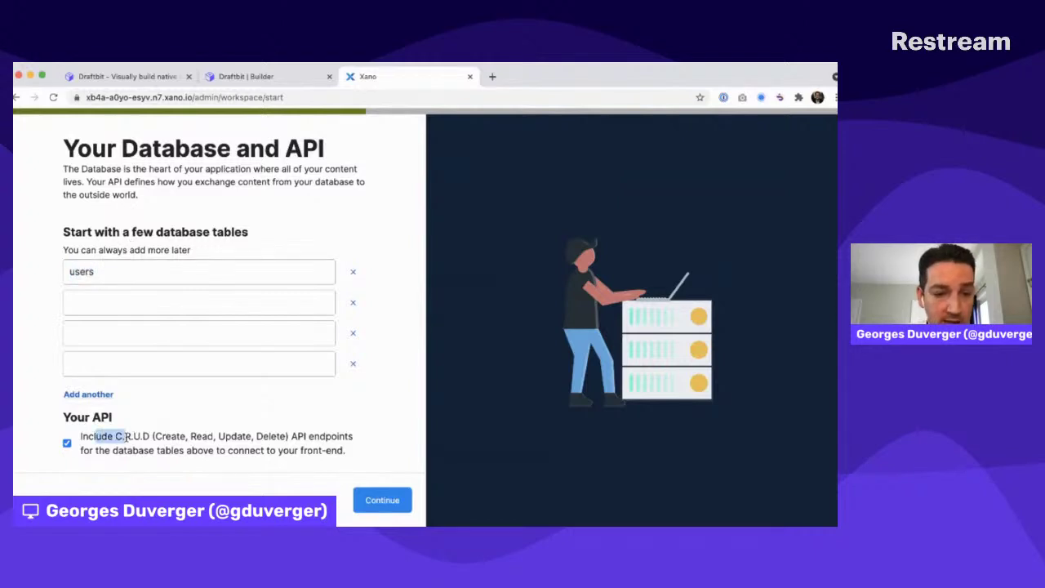
pyautogui.click(382, 500)
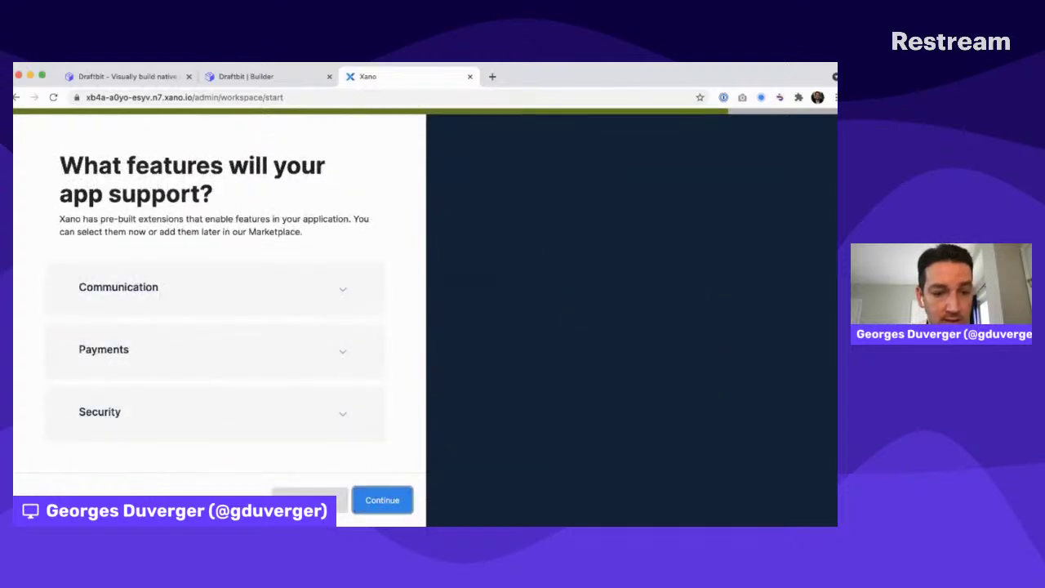
pyautogui.click(359, 500)
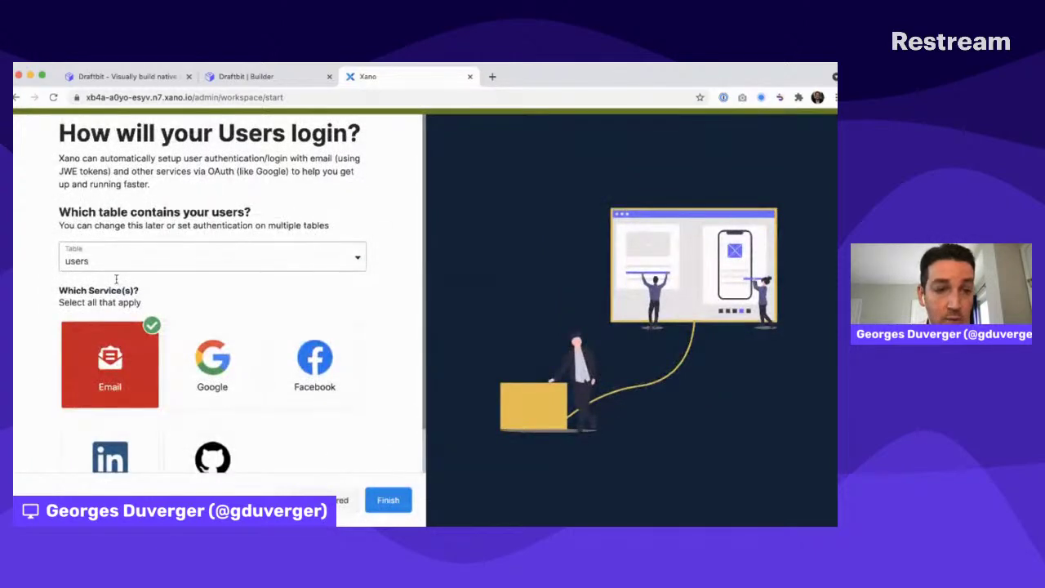
pyautogui.scroll(-2, 115, 343)
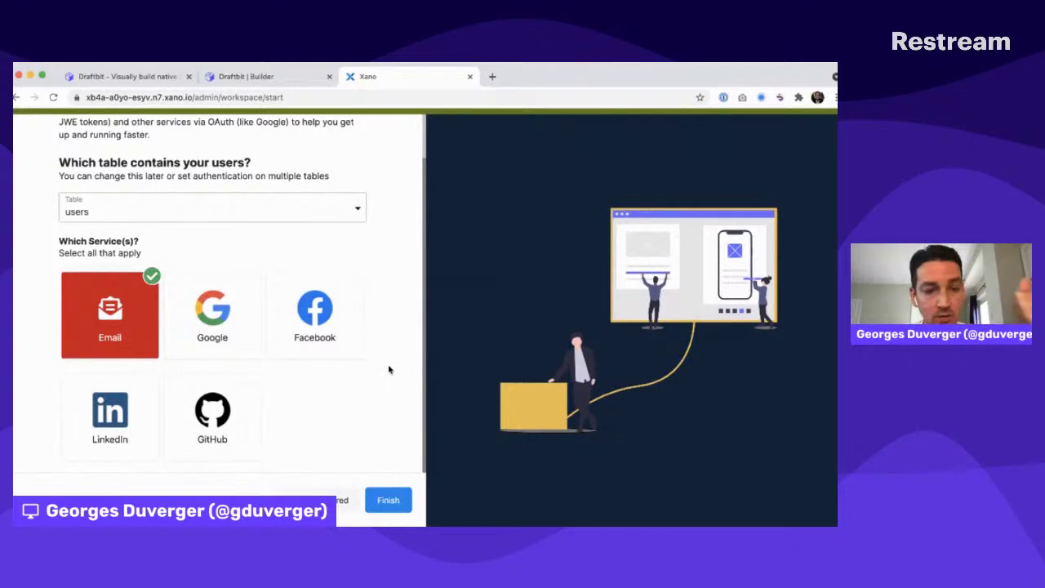
pyautogui.click(376, 501)
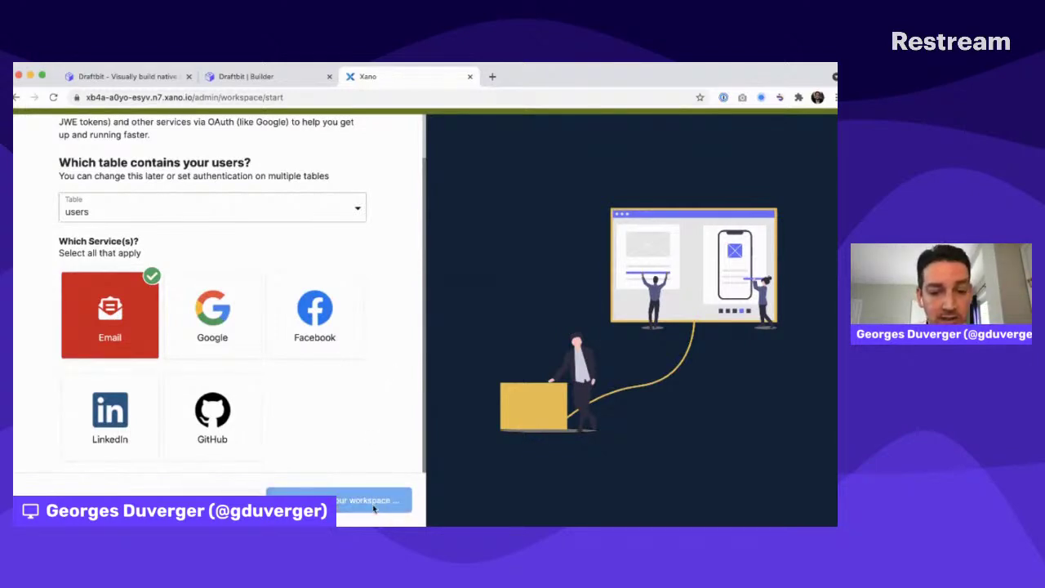
pyautogui.scroll(2, 355, 257)
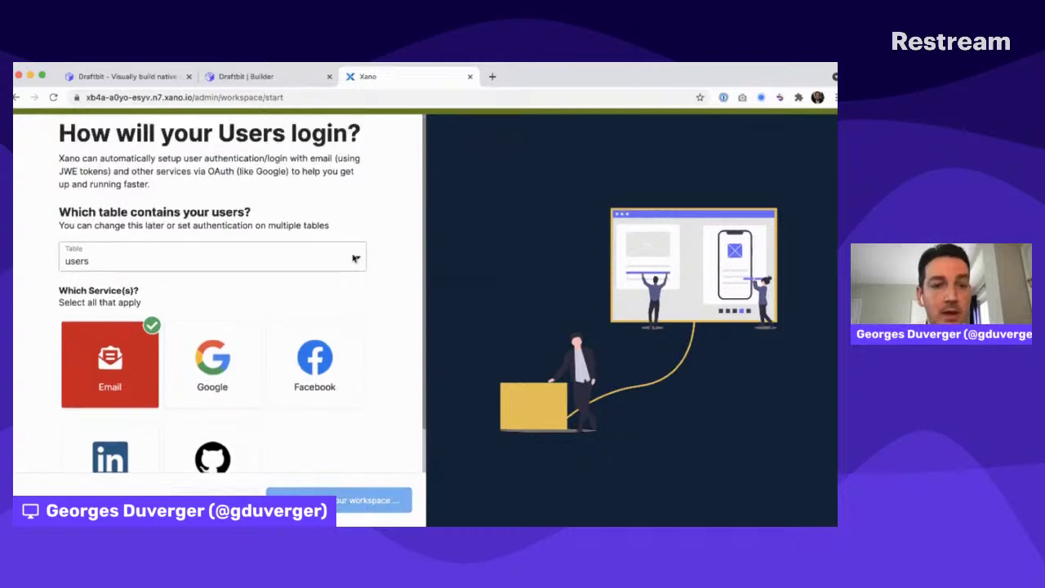
pyautogui.hotkey('ctrl', 'shift', 'Tab')
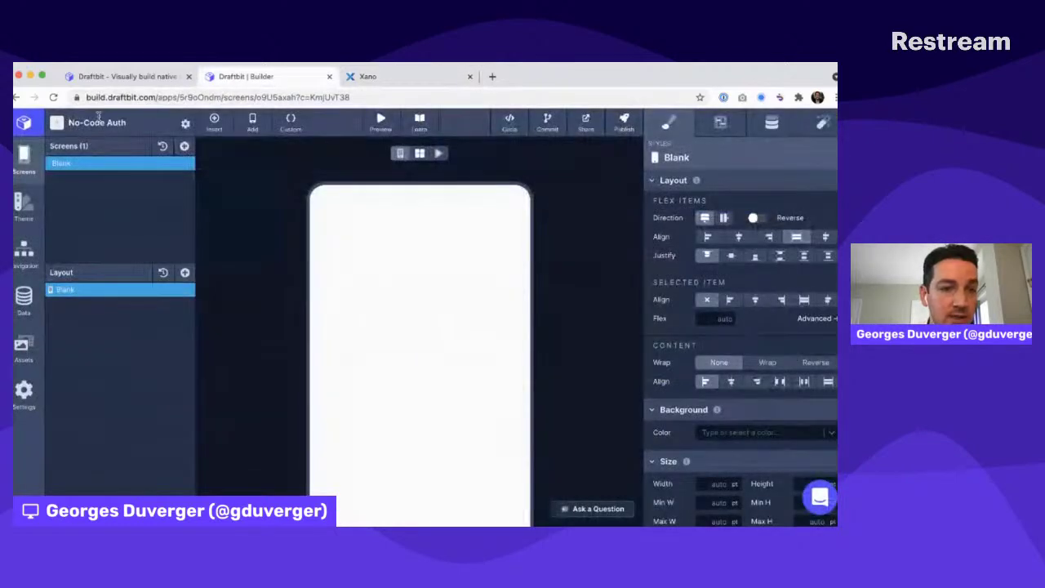
# Rename the Blank screen to 'Sign Up'
pyautogui.doubleClick(62, 162)
pyautogui.write('Sign Up')
pyautogui.press('Return')
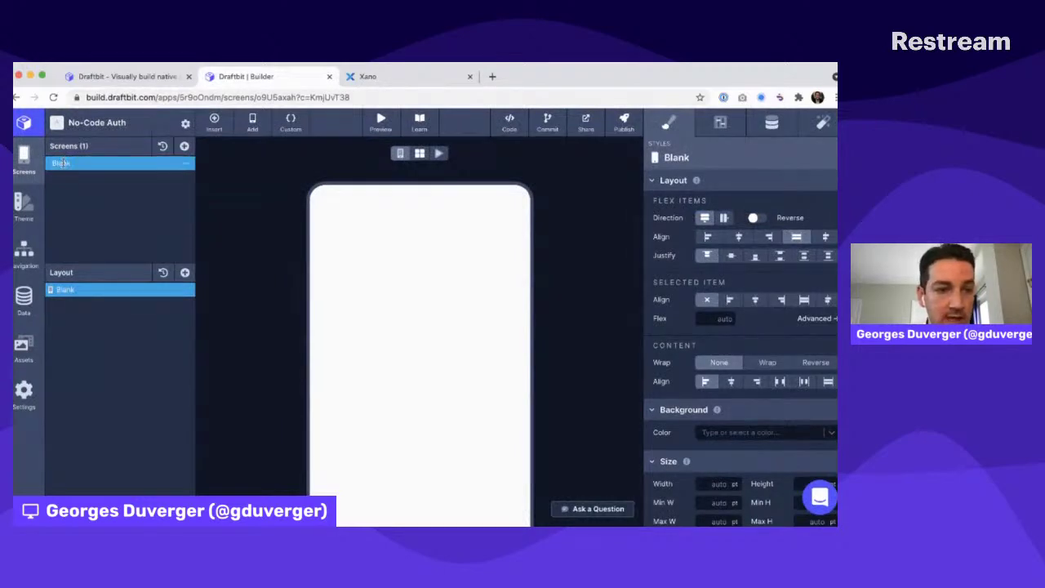
pyautogui.doubleClick(68, 161)
pyautogui.click(70, 159)
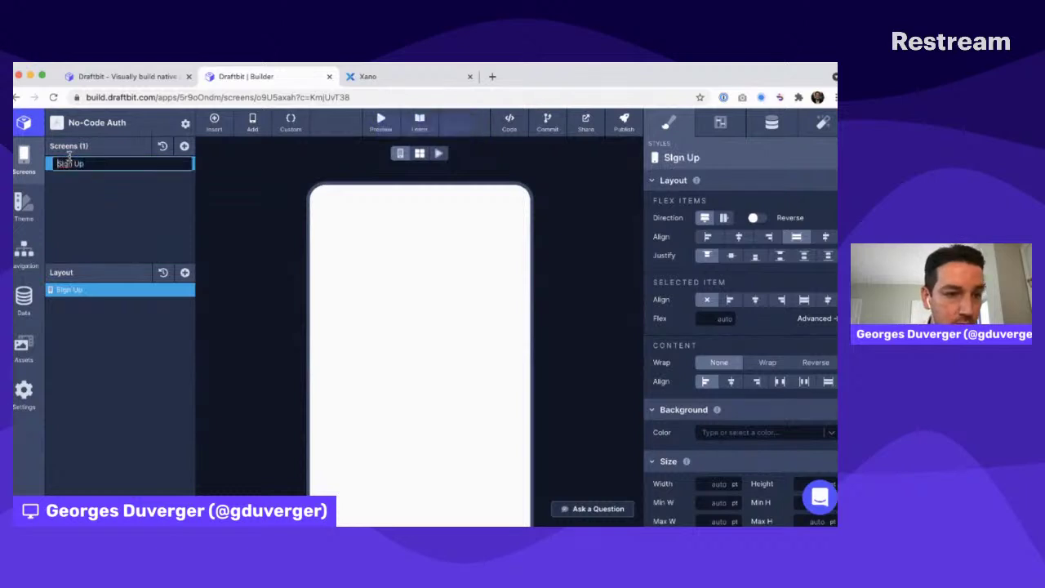
pyautogui.press('Return')
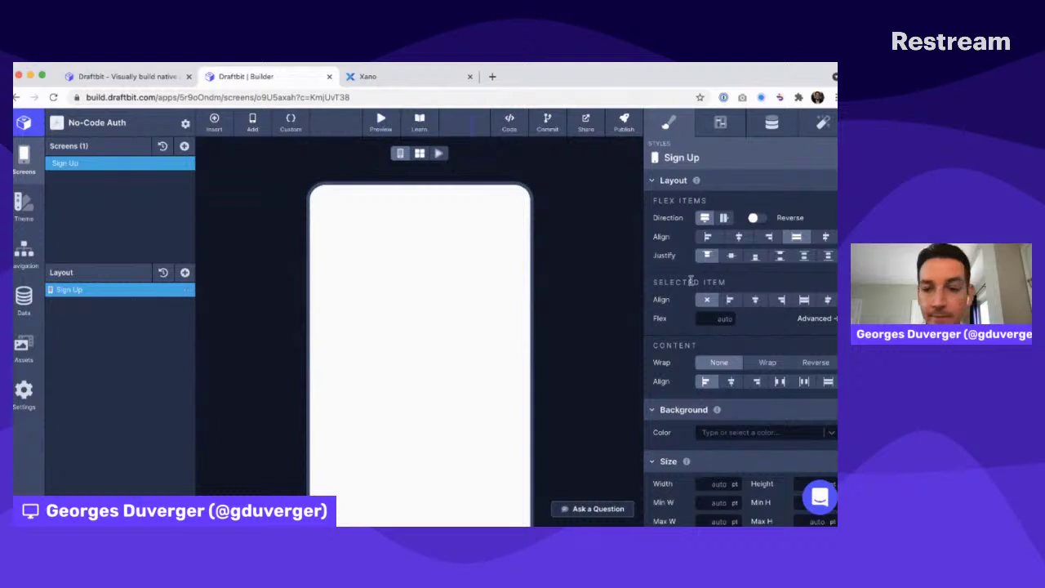
# Give the Sign Up screen 50 pt padding on all four sides
pyautogui.scroll(-6, 691, 281)
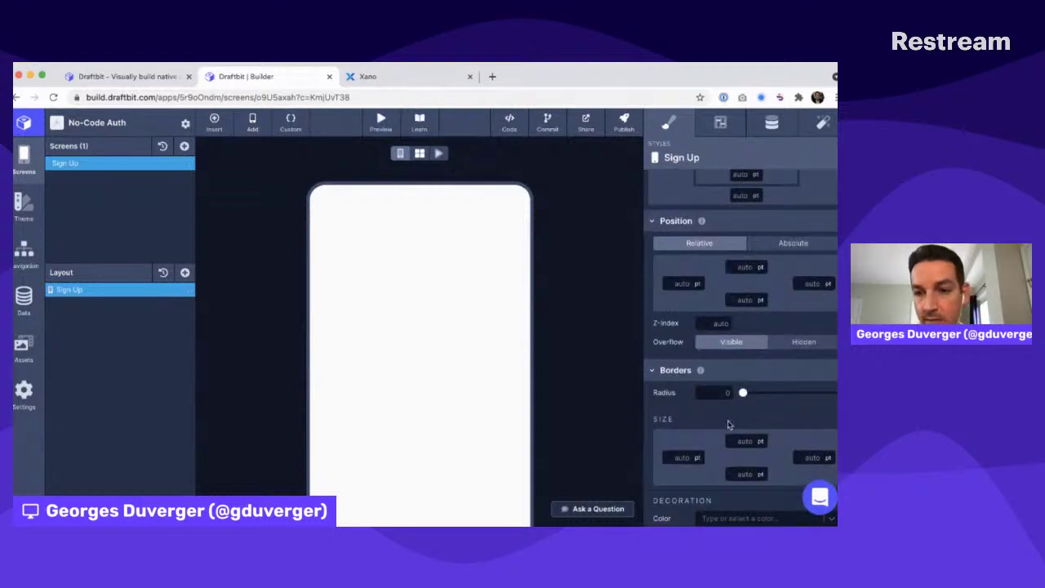
pyautogui.scroll(3, 731, 424)
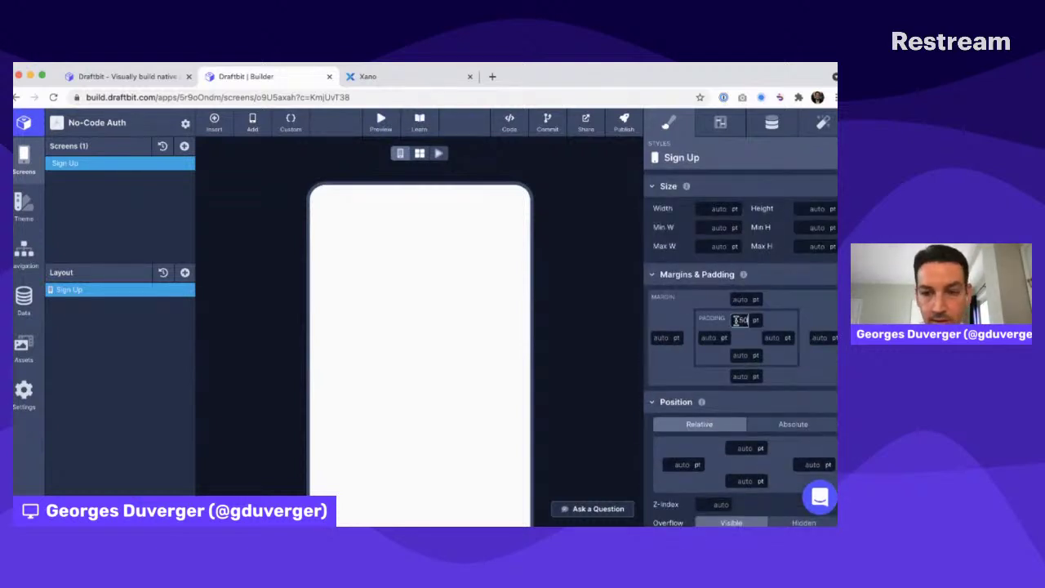
pyautogui.click(709, 337)
pyautogui.write('20')
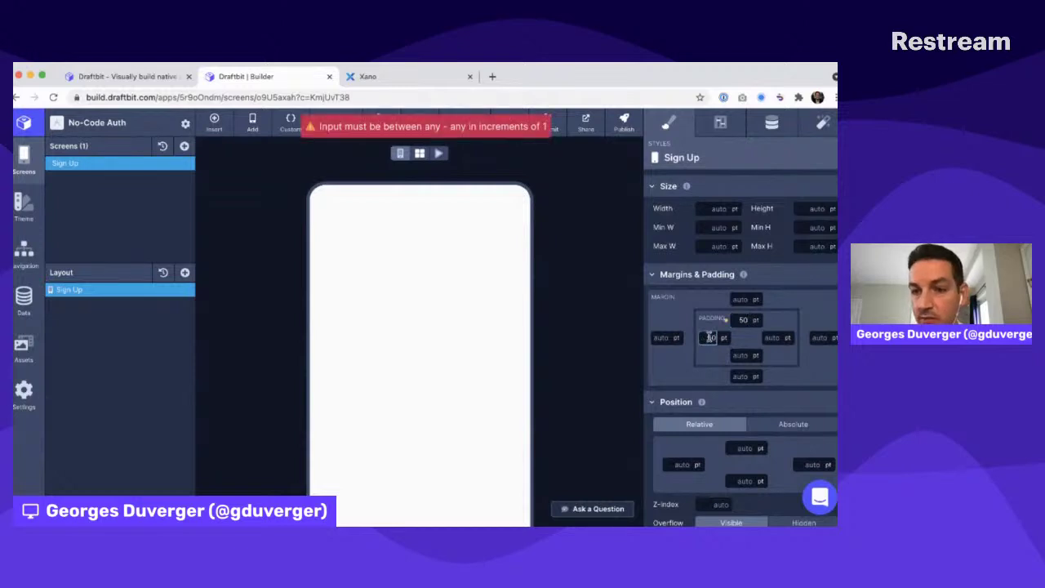
pyautogui.click(771, 337)
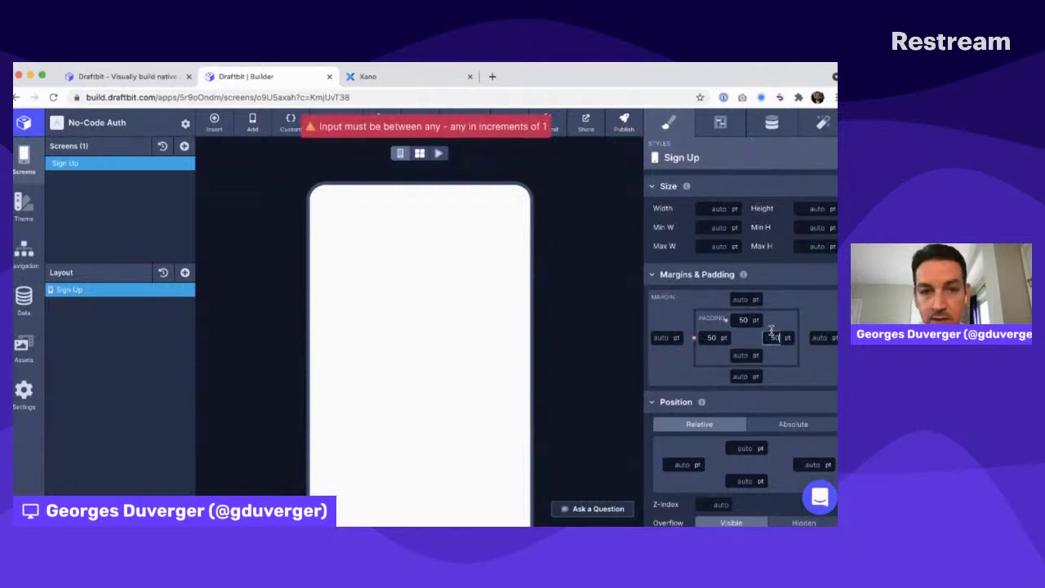
pyautogui.click(747, 355)
pyautogui.write('50')
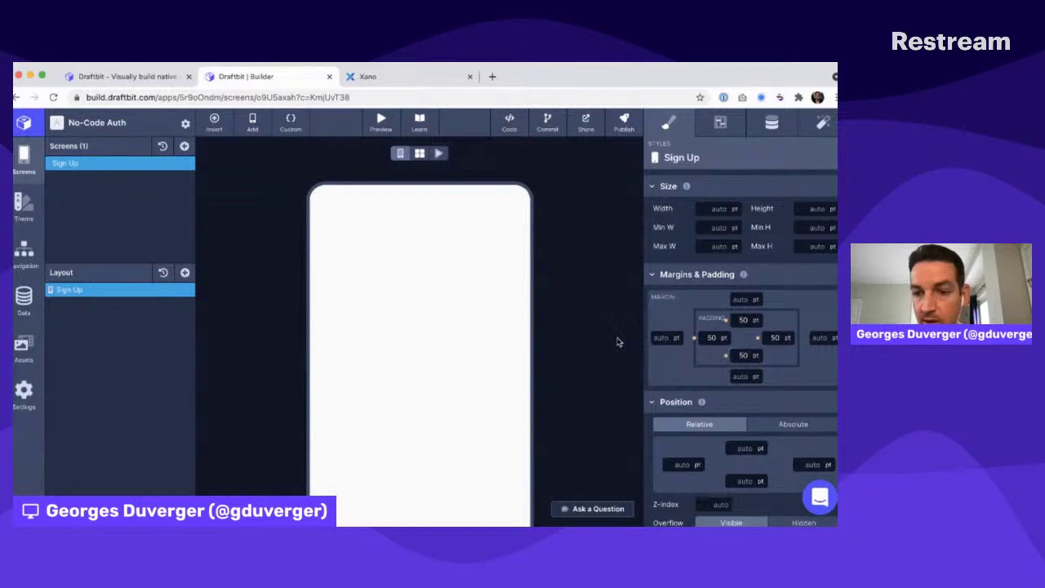
pyautogui.press('Return')
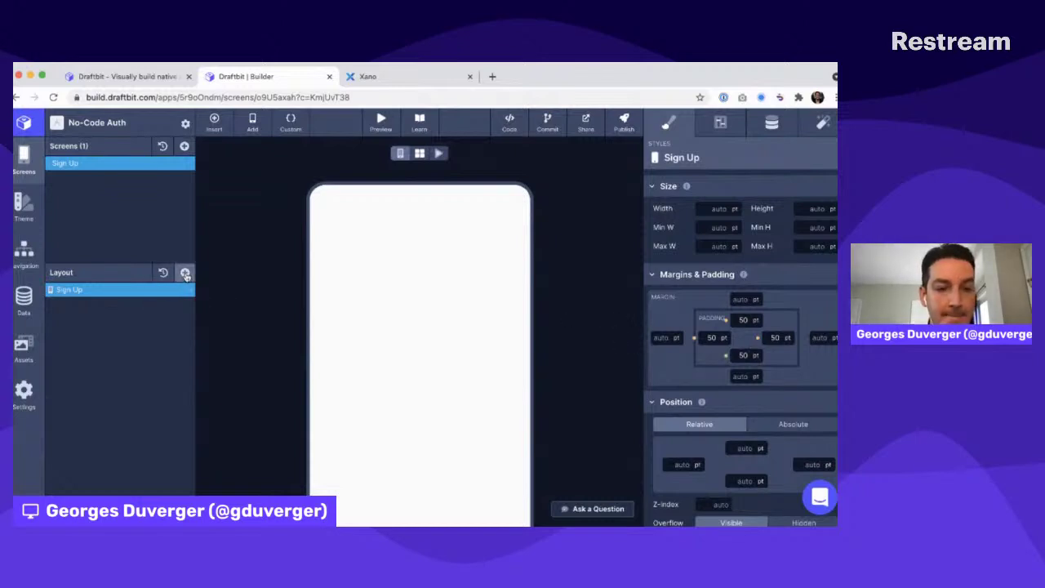
pyautogui.click(185, 274)
# Add three Text Inputs and a solid Button to the Sign Up screen
pyautogui.write('inpu')
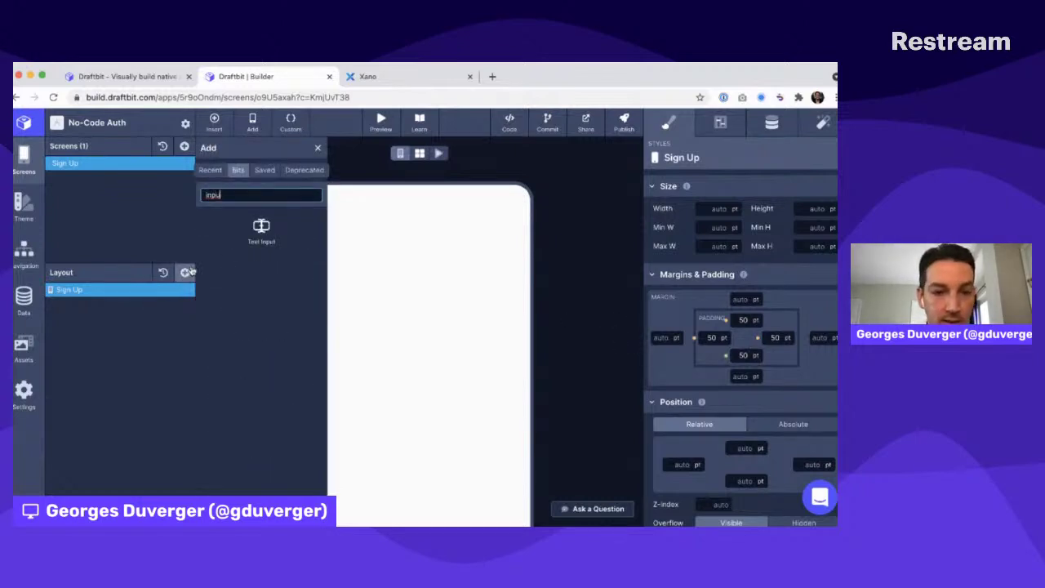
pyautogui.click(260, 233)
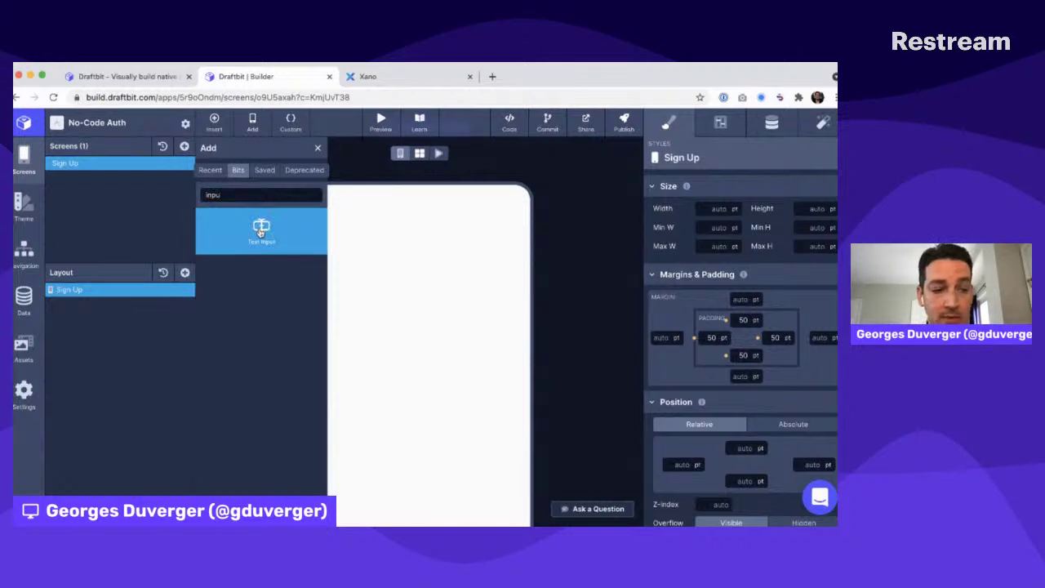
pyautogui.click(261, 233)
pyautogui.click(261, 233)
pyautogui.doubleClick(247, 195)
pyautogui.write('button')
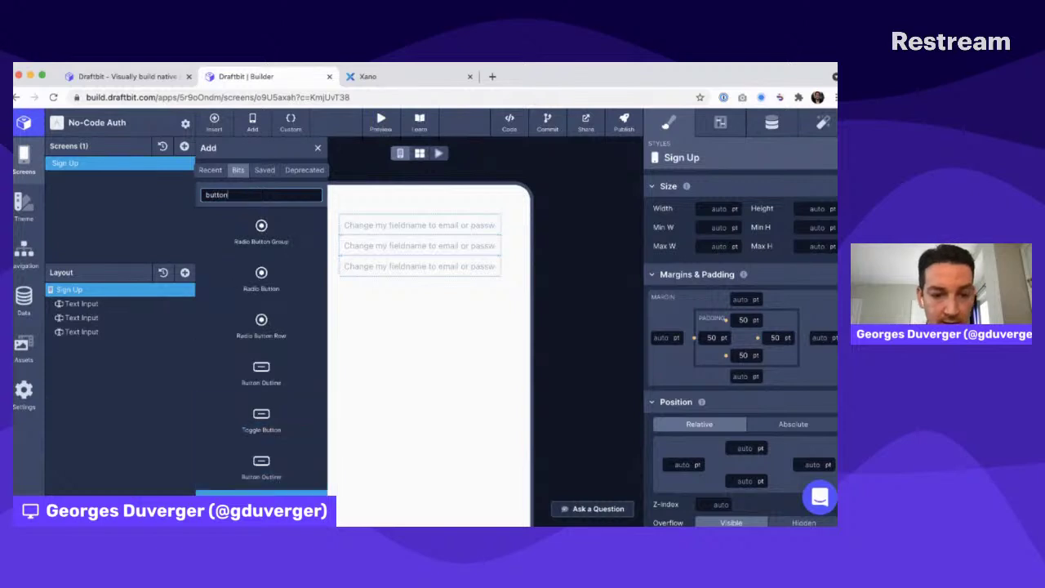
pyautogui.click(261, 507)
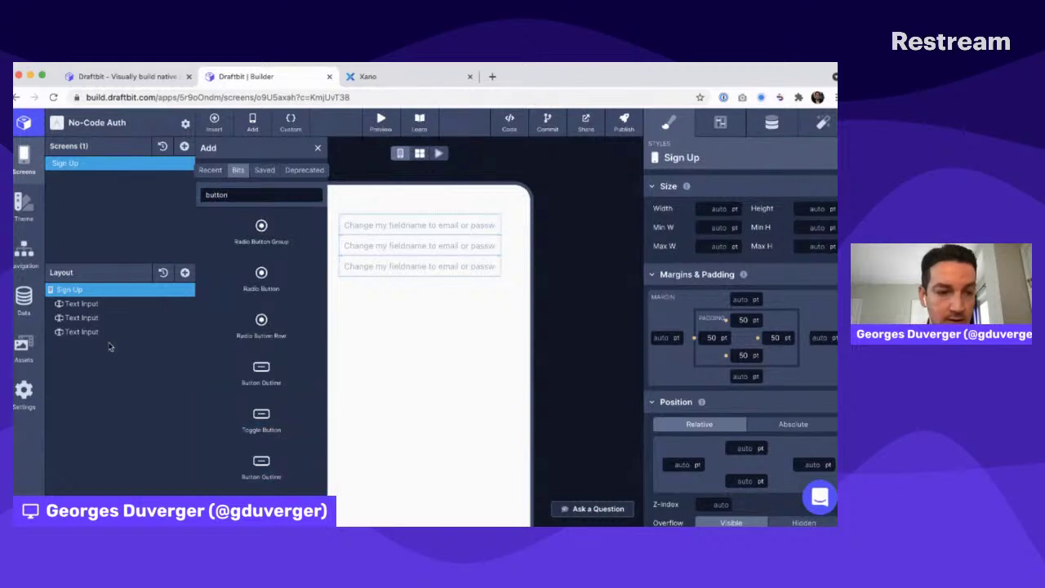
# Rename the layers to Name, Email, Password and Submit
pyautogui.doubleClick(92, 303)
pyautogui.write('Name')
pyautogui.press('Return')
pyautogui.doubleClick(82, 316)
pyautogui.write('Email')
pyautogui.press('Return')
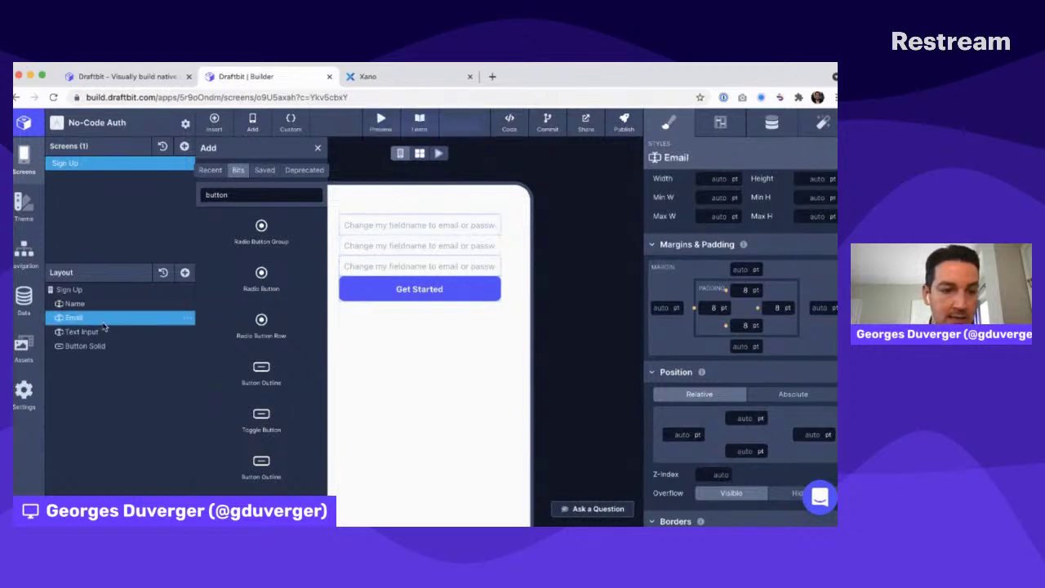
pyautogui.doubleClick(95, 331)
pyautogui.write('Password')
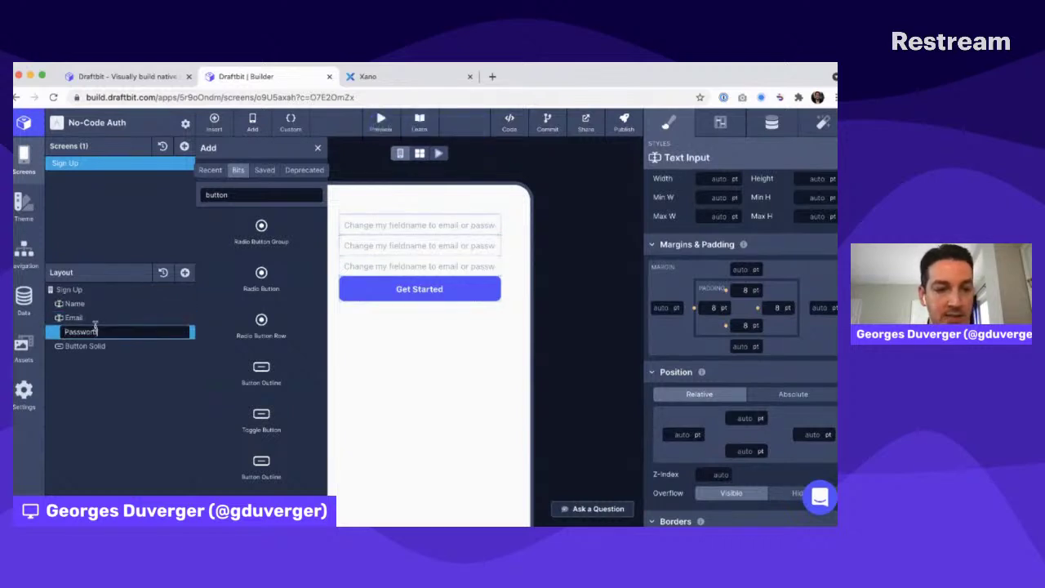
pyautogui.press('Return')
pyautogui.doubleClick(85, 345)
pyautogui.write('Submit')
pyautogui.press('Return')
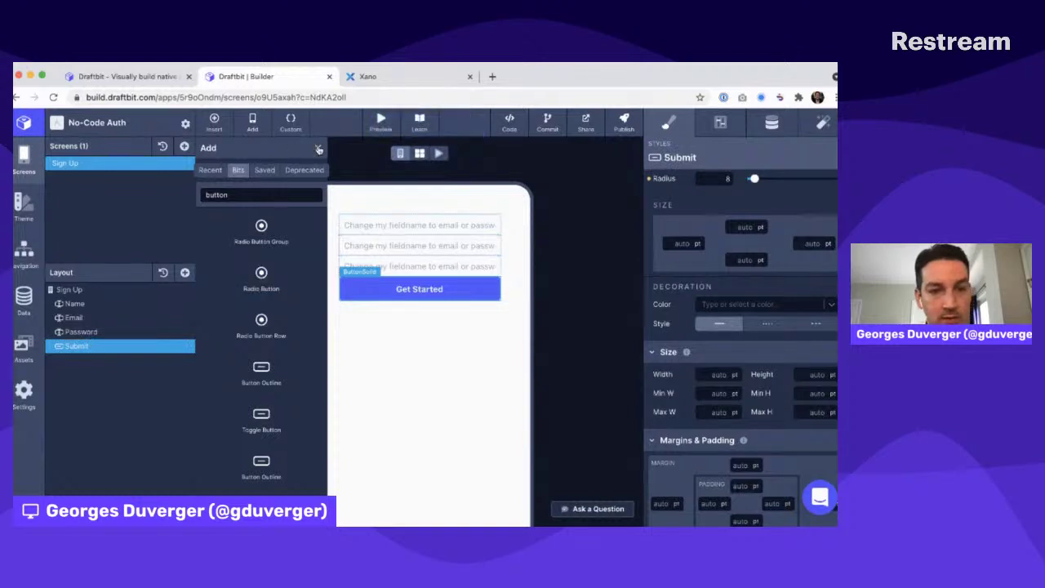
pyautogui.click(317, 149)
# On the first selected input, set placeholder 'Email' and field name signUpEmail
pyautogui.click(75, 303)
pyautogui.click(773, 127)
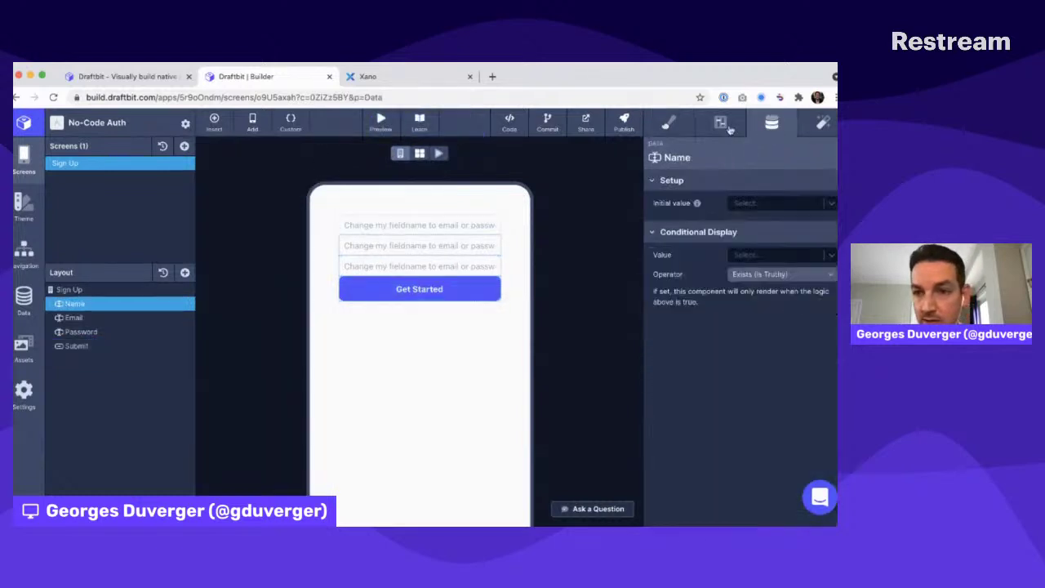
pyautogui.click(719, 126)
pyautogui.click(757, 412)
pyautogui.press('super+Tab')
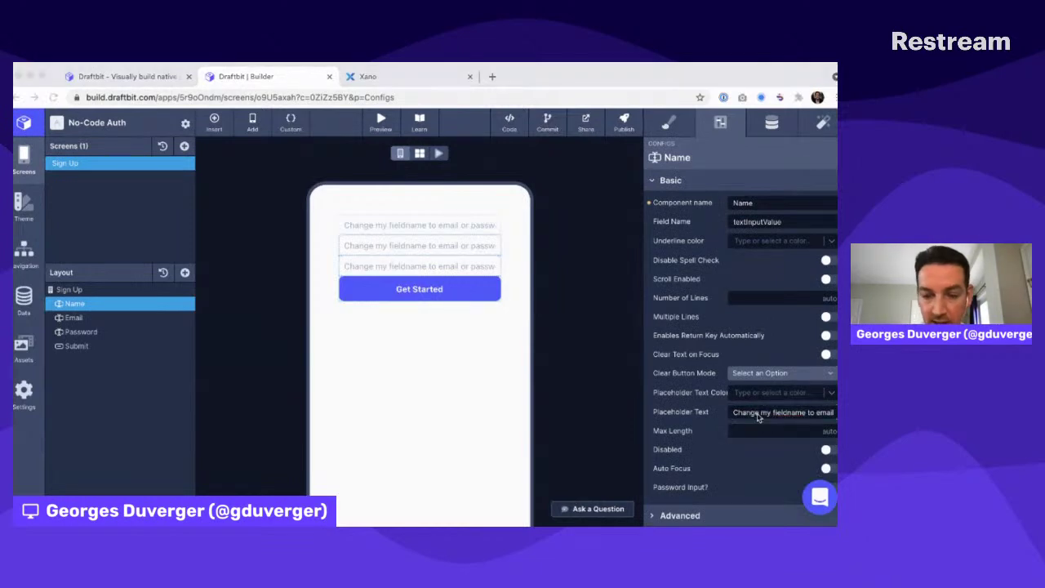
pyautogui.click(757, 414)
pyautogui.press('super+a')
pyautogui.write('Em')
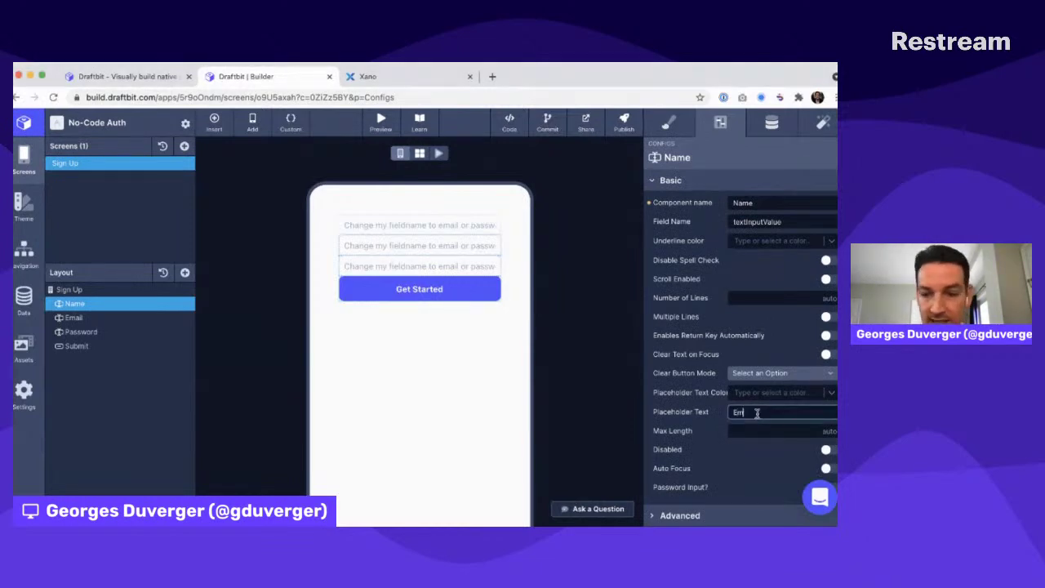
pyautogui.write('ail')
pyautogui.click(774, 220)
pyautogui.press('super+a')
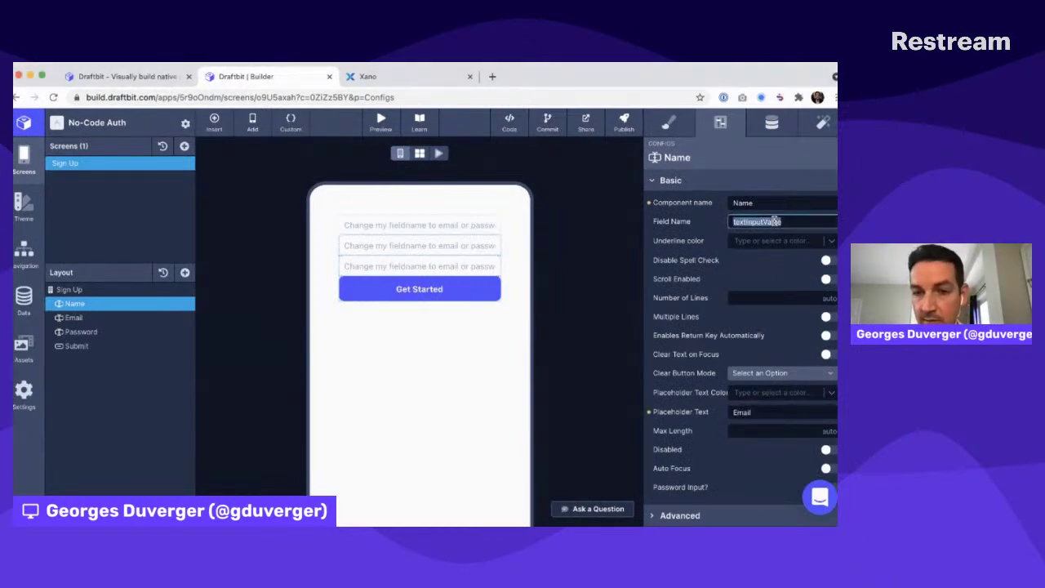
pyautogui.write('signUpEm')
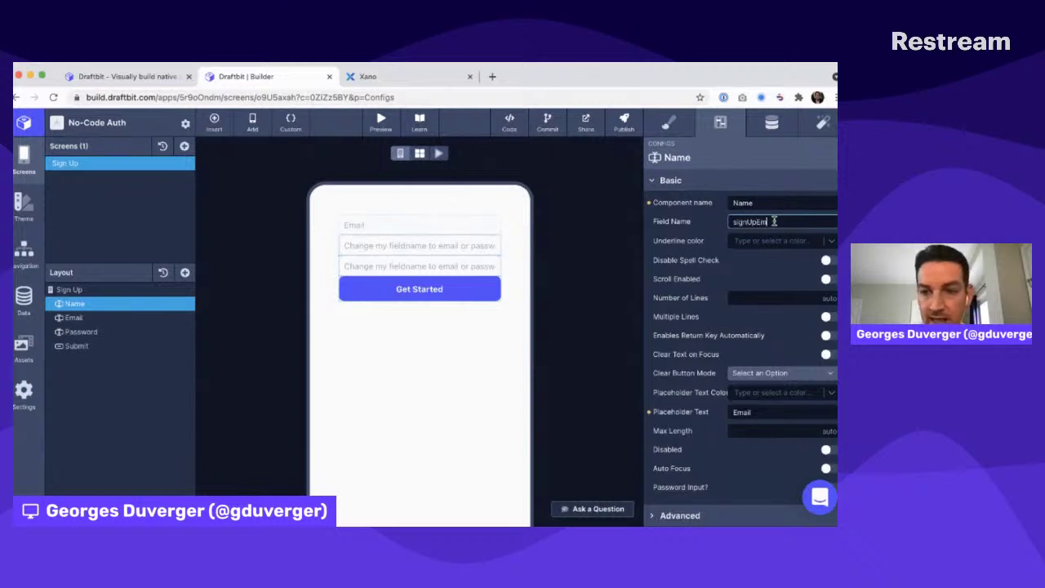
pyautogui.write('ail')
pyautogui.click(713, 259)
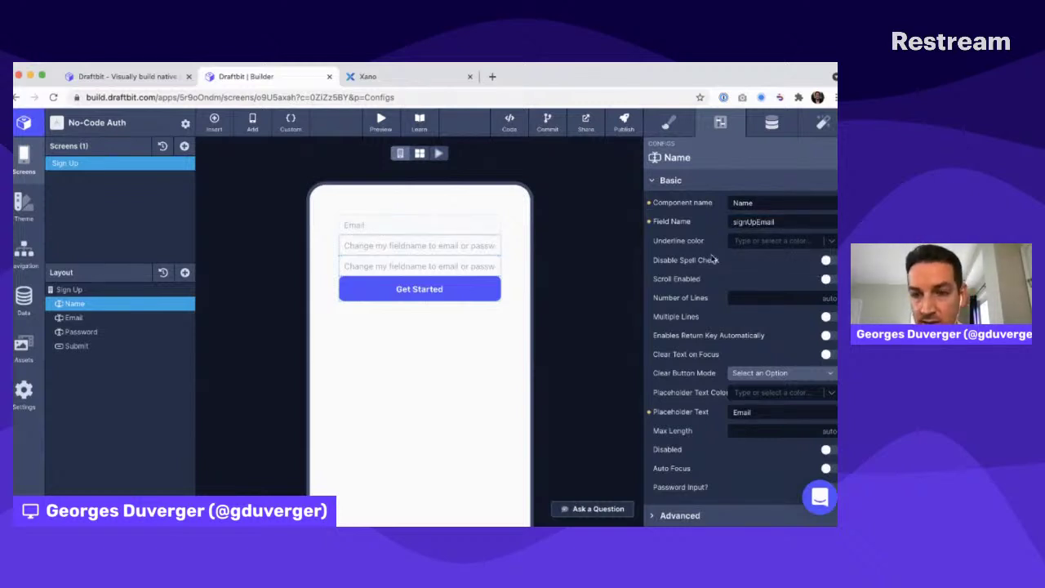
# Give the Email input field name signUpEmail and placeholder 'Email'
pyautogui.click(117, 318)
pyautogui.click(769, 220)
pyautogui.write('signU')
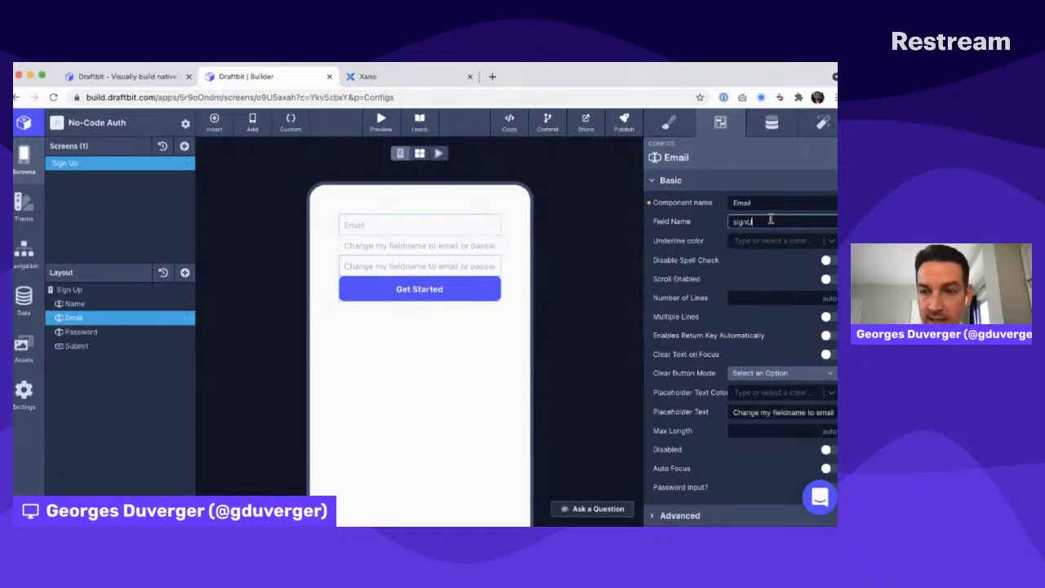
pyautogui.press('BackSpace')
pyautogui.press('BackSpace')
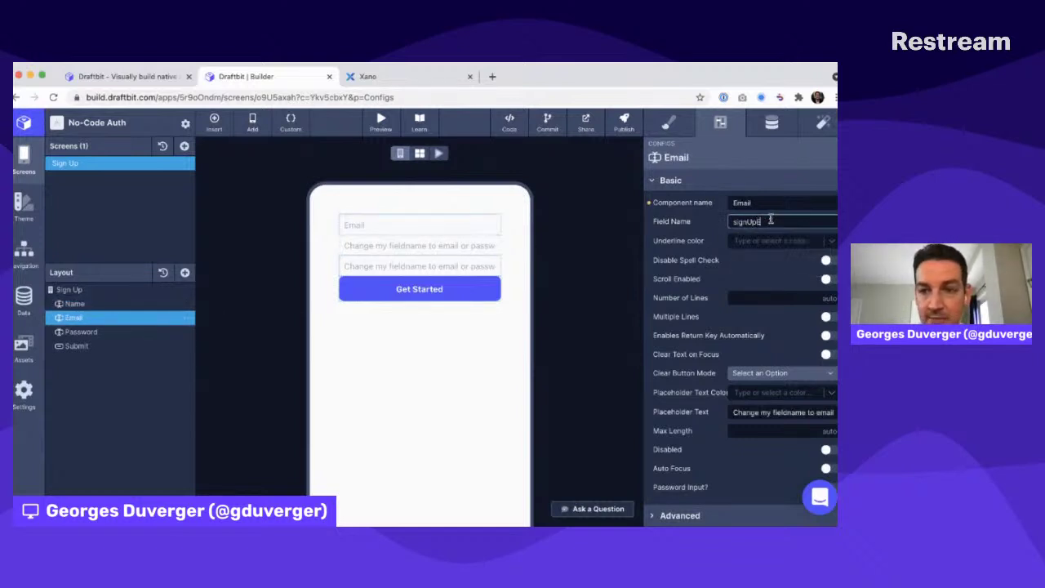
pyautogui.write('Email')
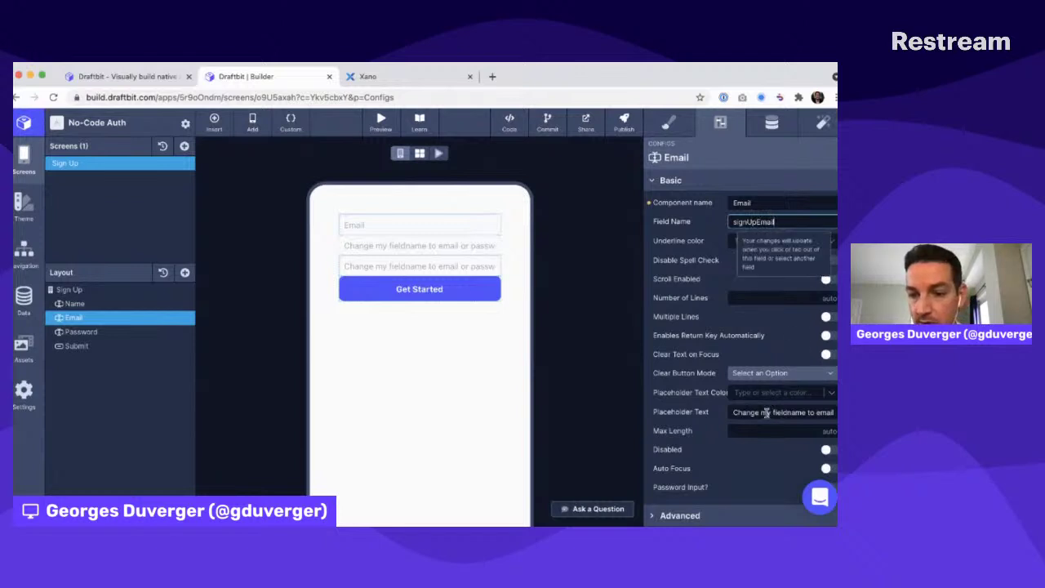
pyautogui.click(767, 413)
pyautogui.press('super+a')
pyautogui.write('Email')
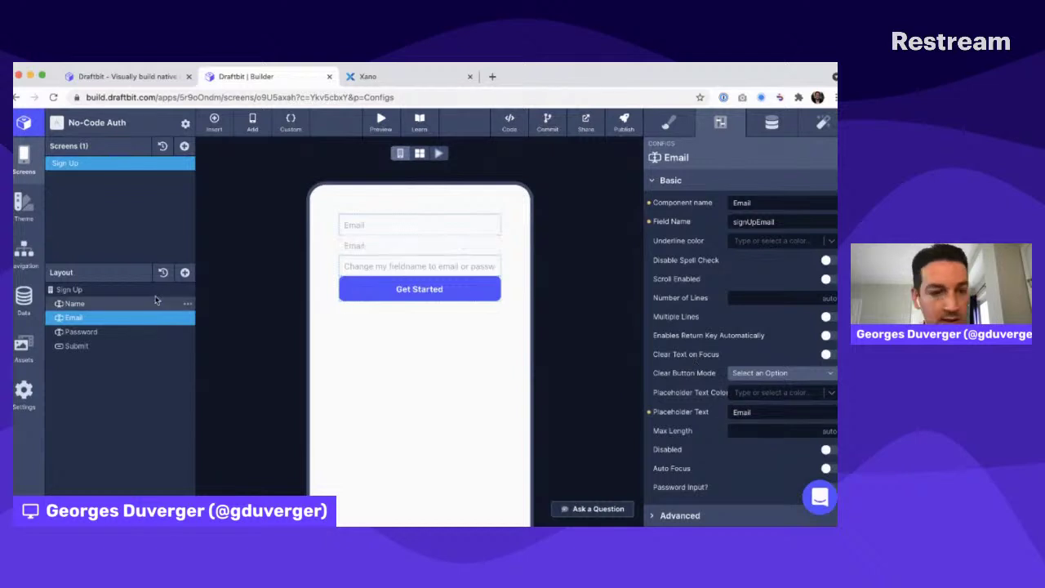
# Set the Password input's field name to signUpPassword and placeholder to 'Password'
pyautogui.click(82, 332)
pyautogui.click(775, 221)
pyautogui.press('super+a')
pyautogui.write('sign')
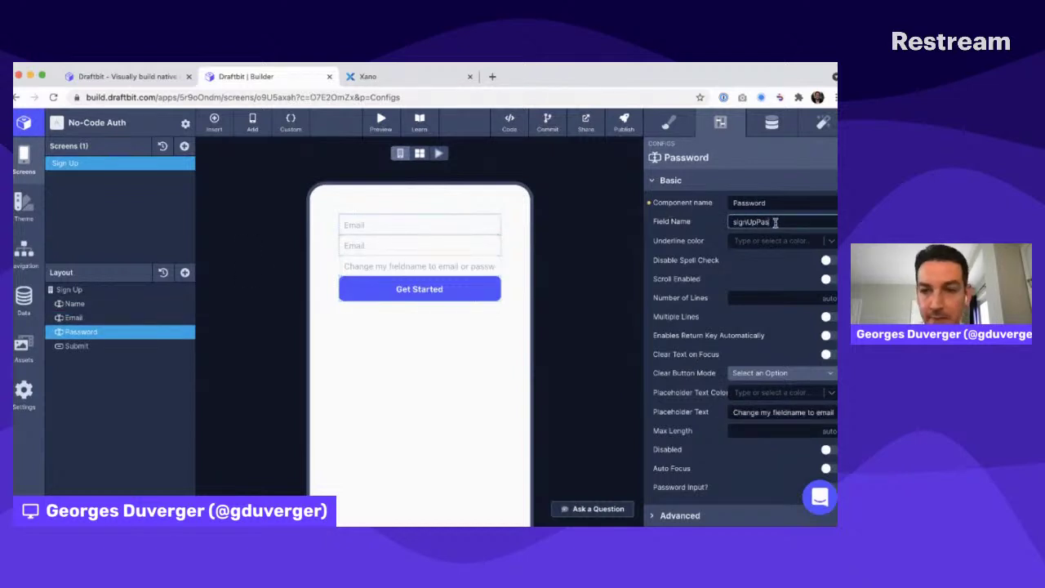
pyautogui.click(765, 412)
pyautogui.press('super+a')
pyautogui.write('Pas')
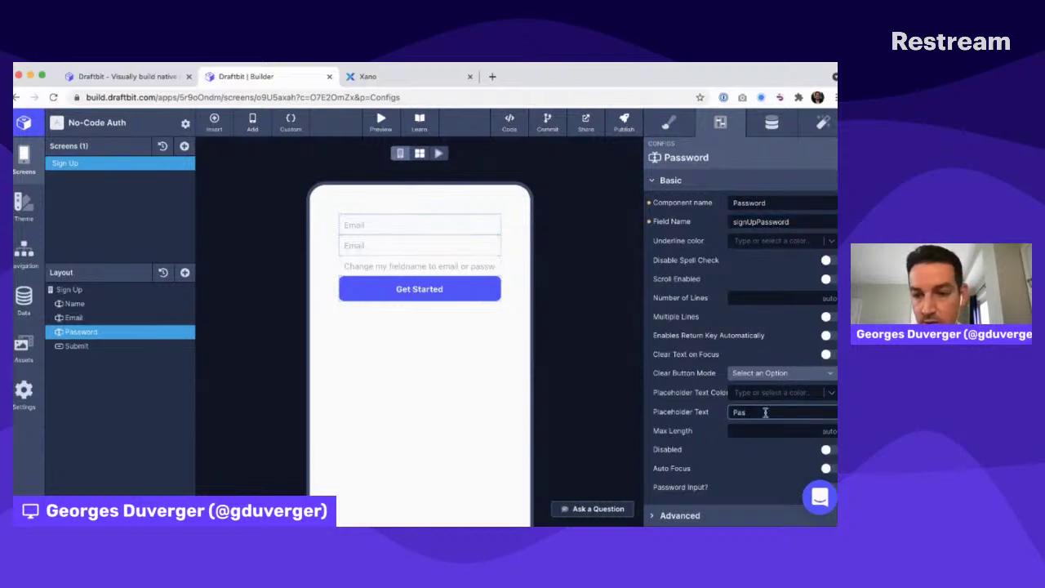
pyautogui.press('Return')
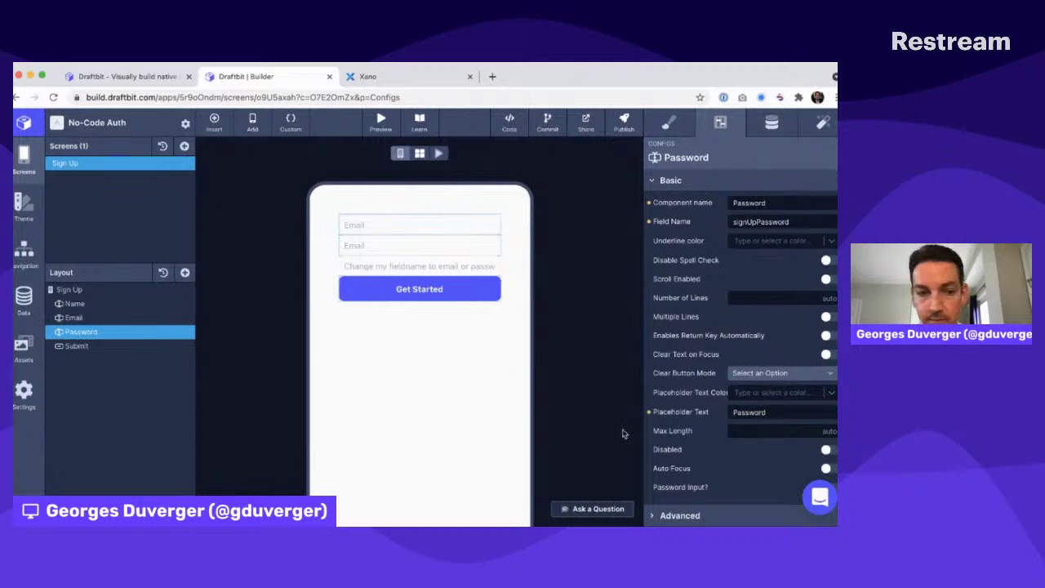
# Change the Submit button's label from 'Get Started' to 'Submit' and preview it
pyautogui.click(82, 346)
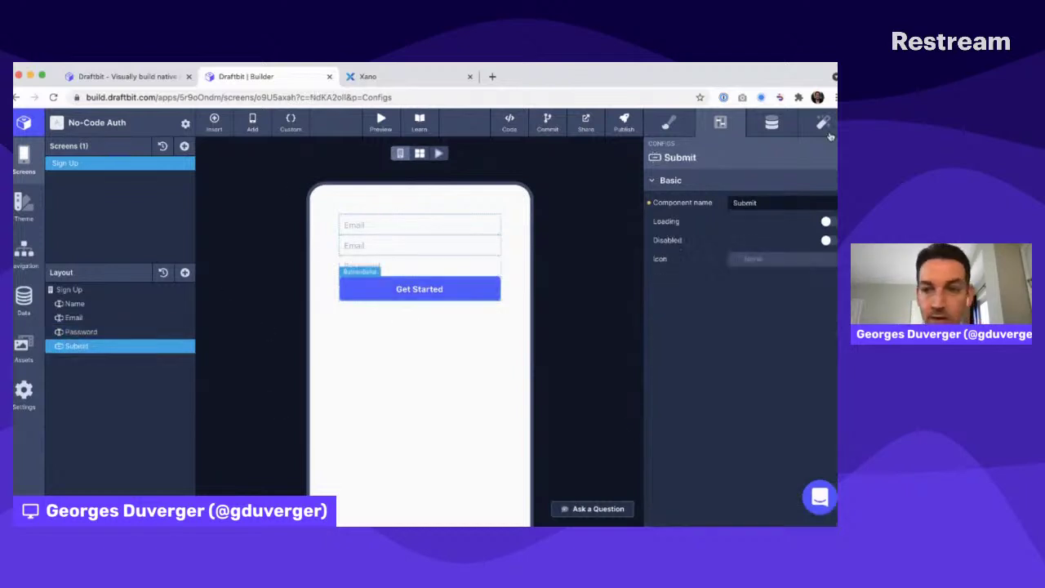
pyautogui.click(772, 122)
pyautogui.click(724, 272)
pyautogui.press('super+a')
pyautogui.write('Submi')
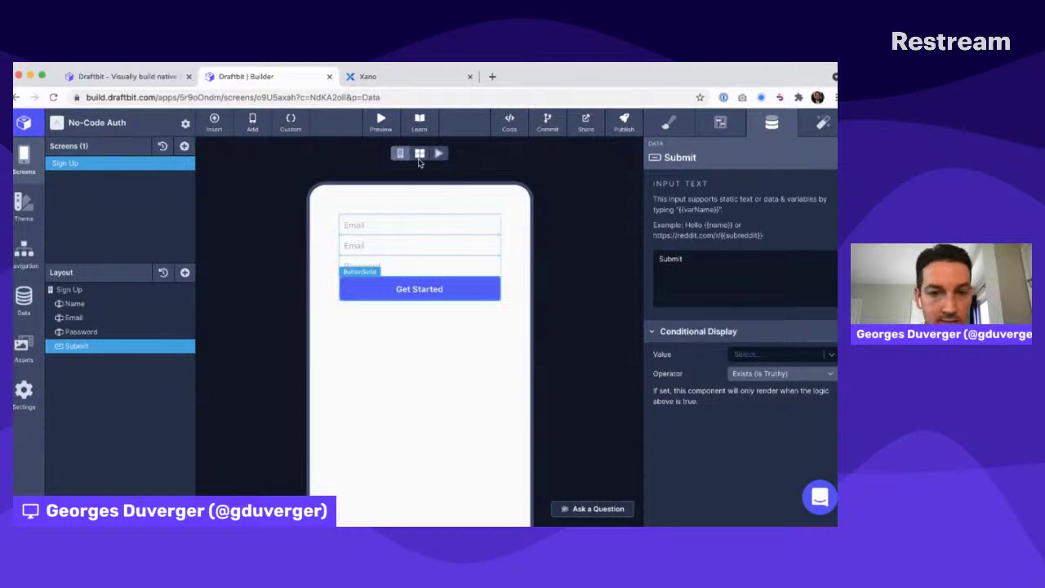
pyautogui.click(440, 154)
pyautogui.hotkey('ctrl', 'Tab')
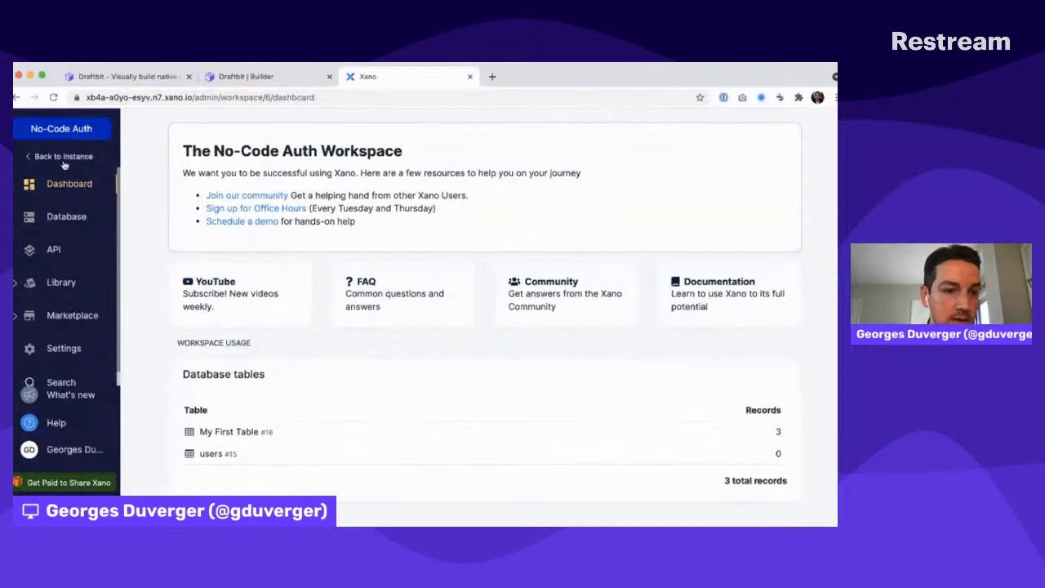
# Permanently delete My First Table from the database
pyautogui.click(66, 219)
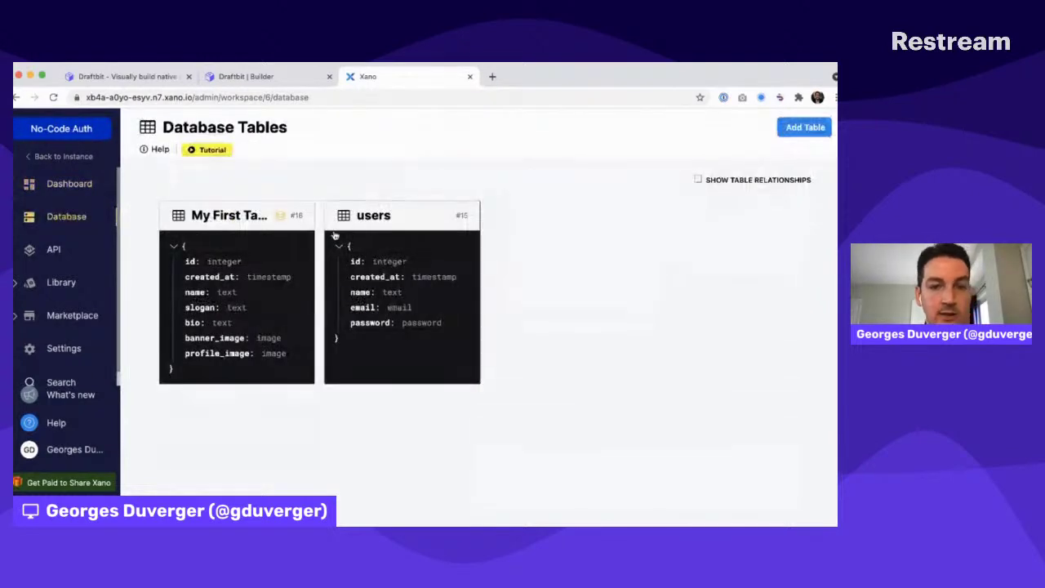
pyautogui.click(216, 214)
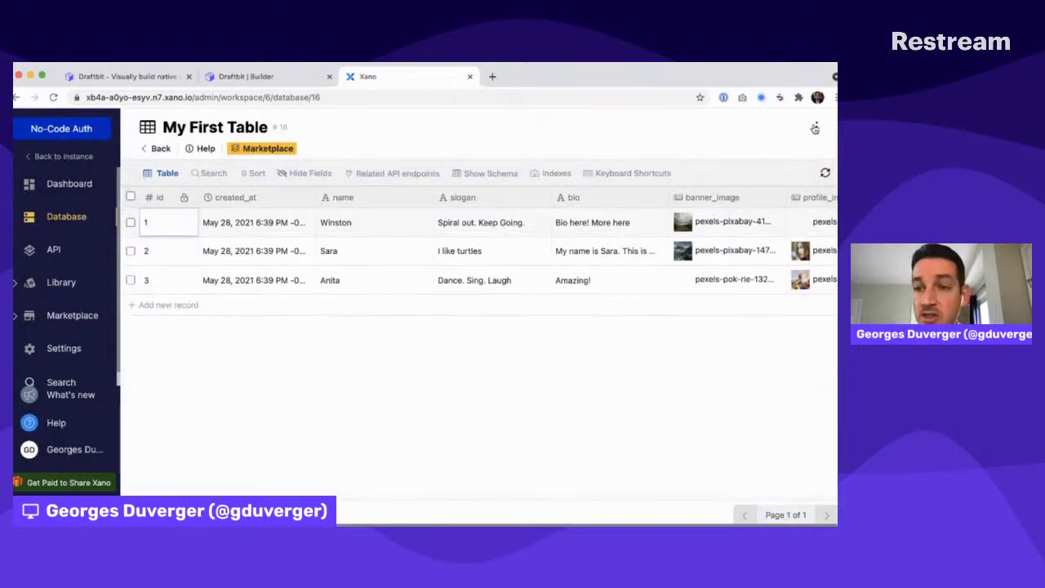
pyautogui.click(815, 129)
pyautogui.click(638, 387)
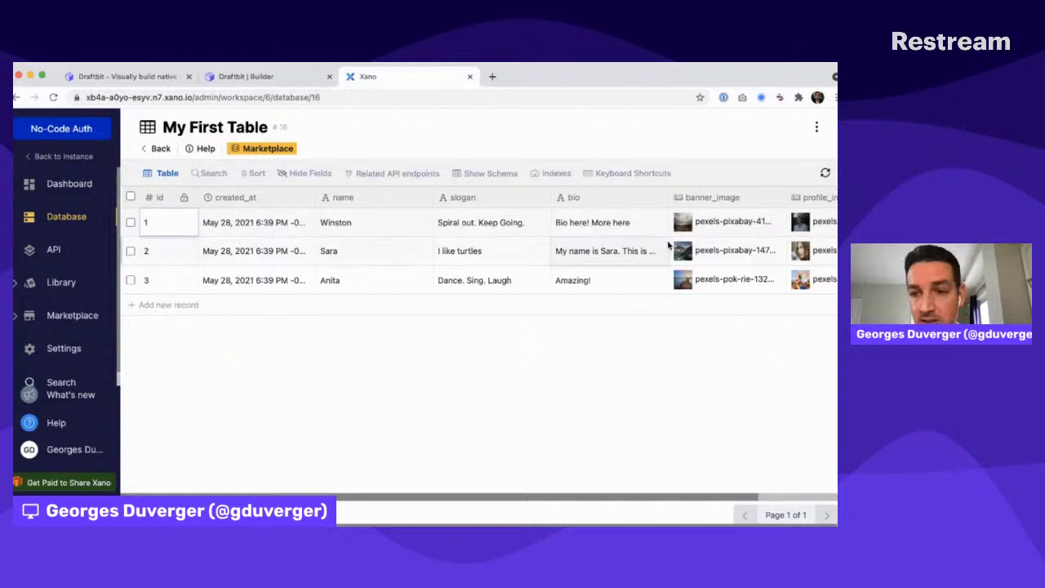
pyautogui.hscroll(2, 668, 244)
pyautogui.hscroll(-2, 668, 243)
pyautogui.click(816, 128)
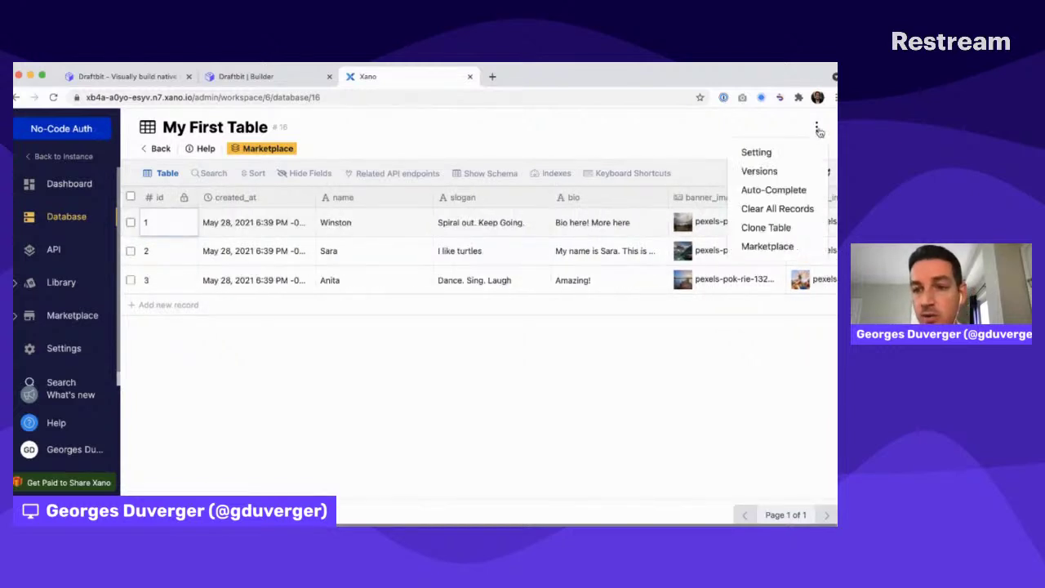
pyautogui.click(766, 153)
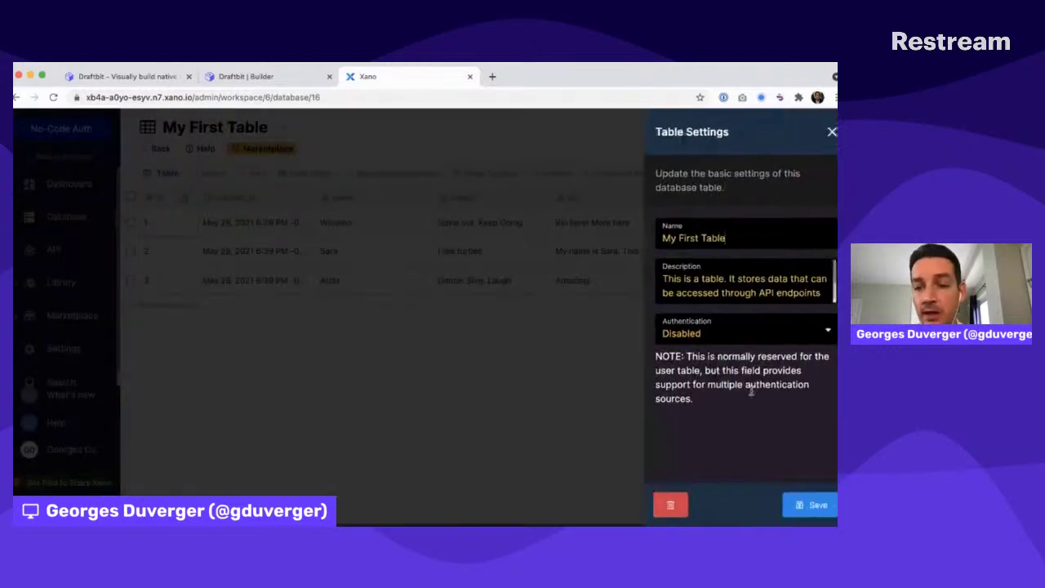
pyautogui.click(671, 504)
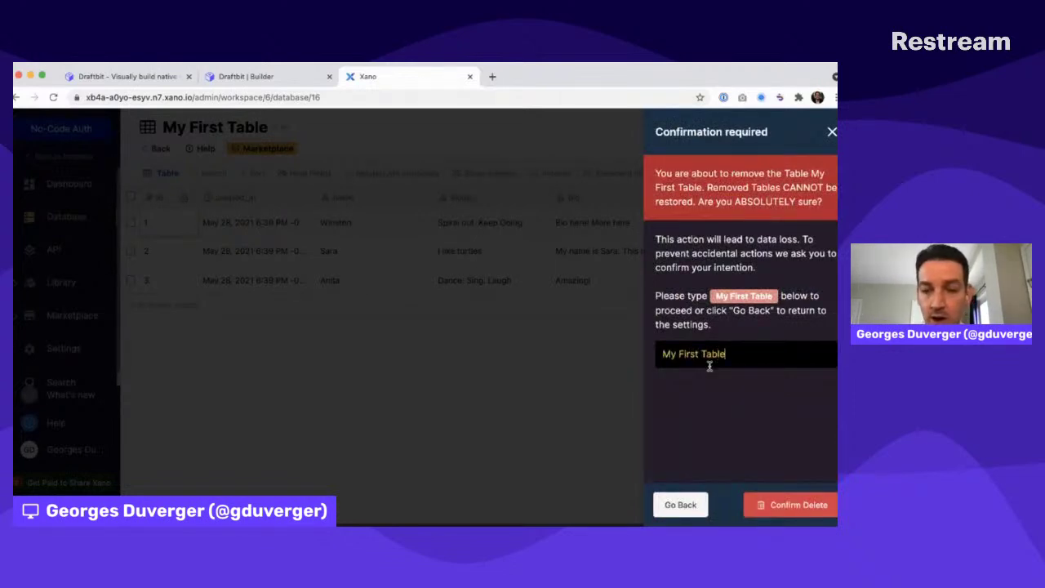
pyautogui.click(788, 505)
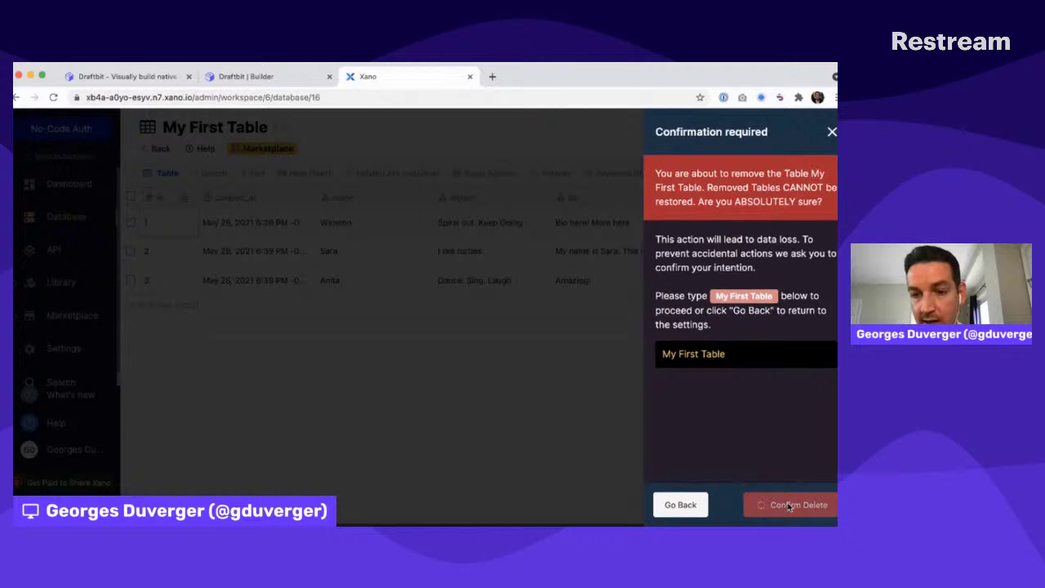
# Delete My First API Group, confirming with its name 'my first api group'
pyautogui.click(51, 251)
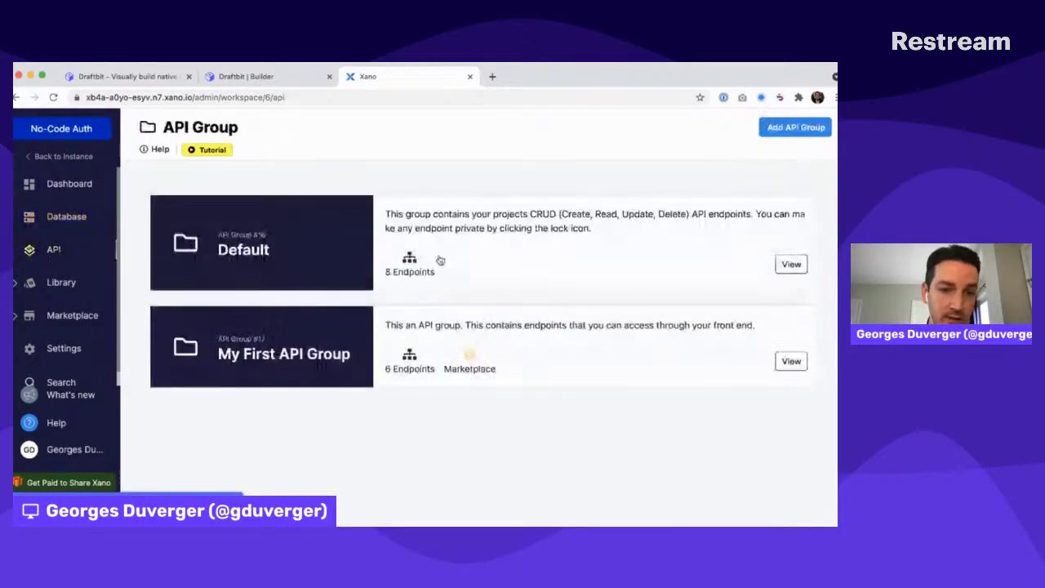
pyautogui.click(295, 334)
pyautogui.click(819, 127)
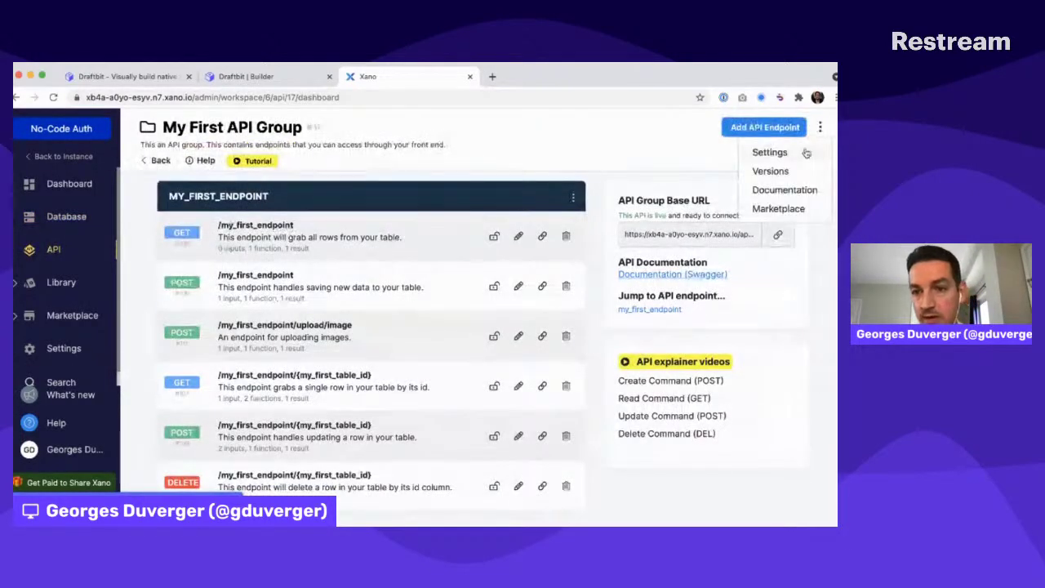
pyautogui.click(772, 150)
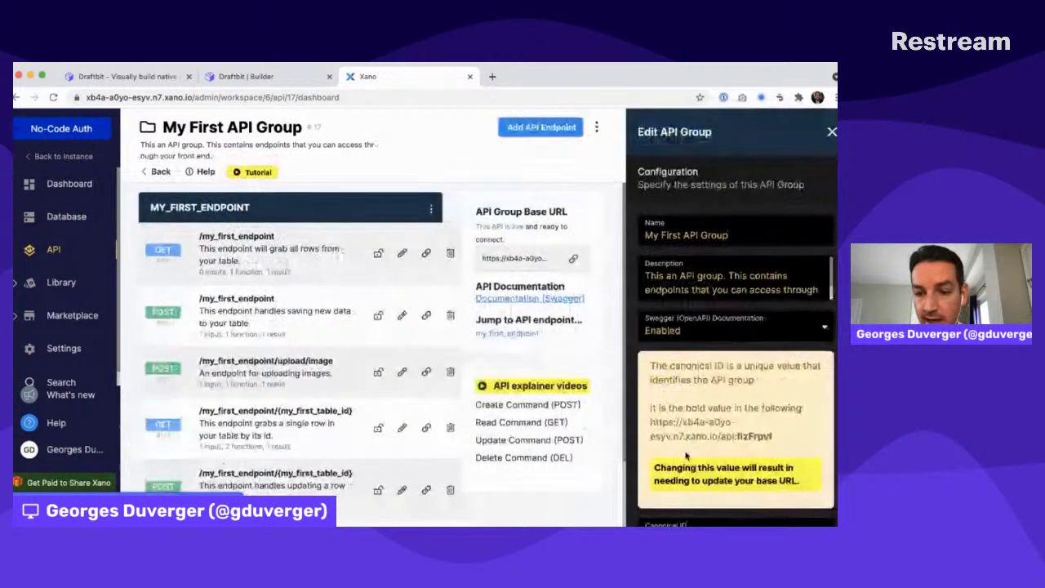
pyautogui.scroll(-3, 661, 490)
pyautogui.click(653, 505)
pyautogui.write('my first api group')
pyautogui.click(799, 504)
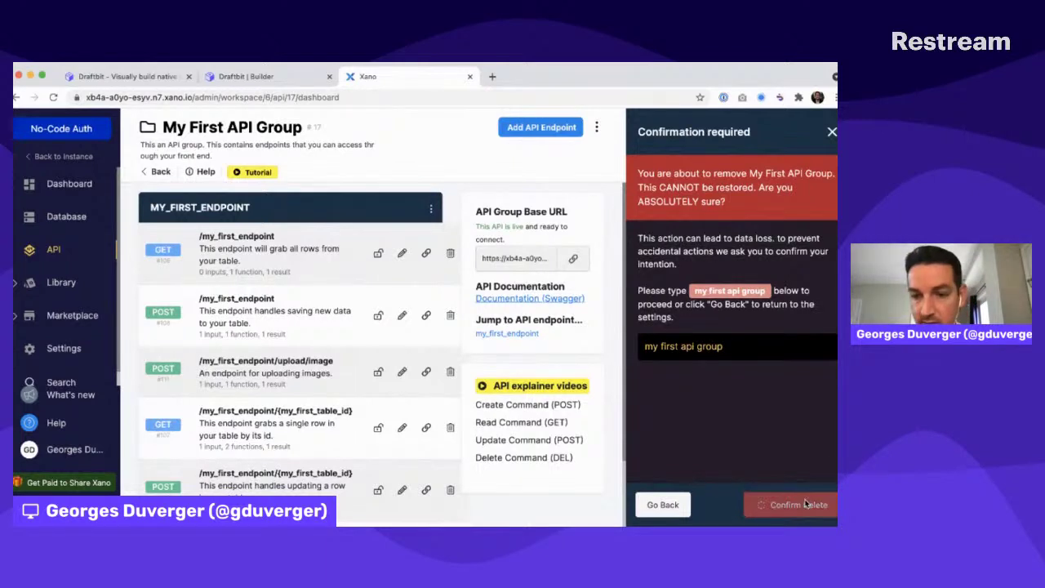
# Confirm the users table has no records and review the Default group's /auth endpoints, then return to Draftbit
pyautogui.click(58, 223)
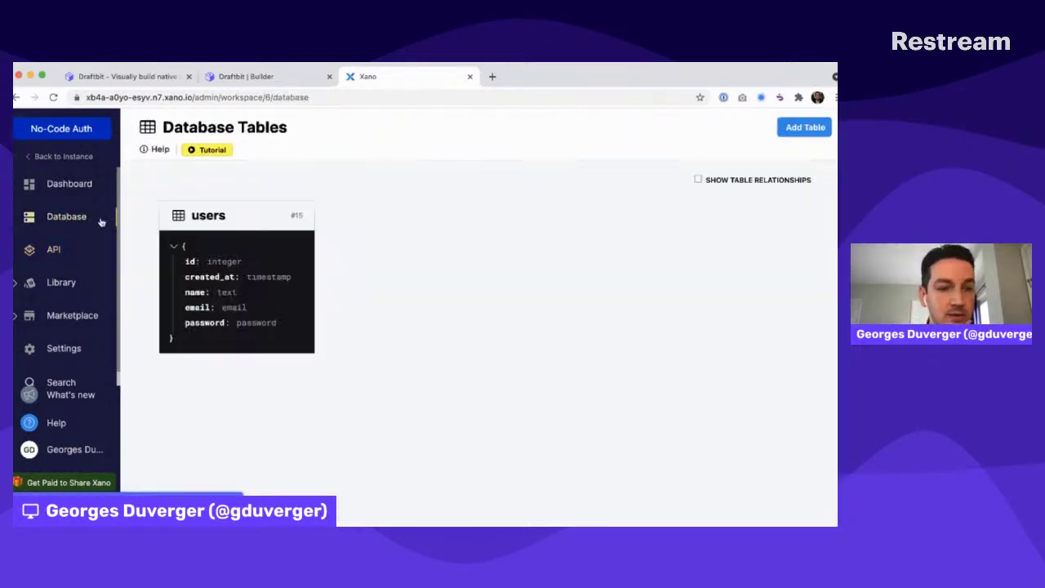
pyautogui.click(232, 213)
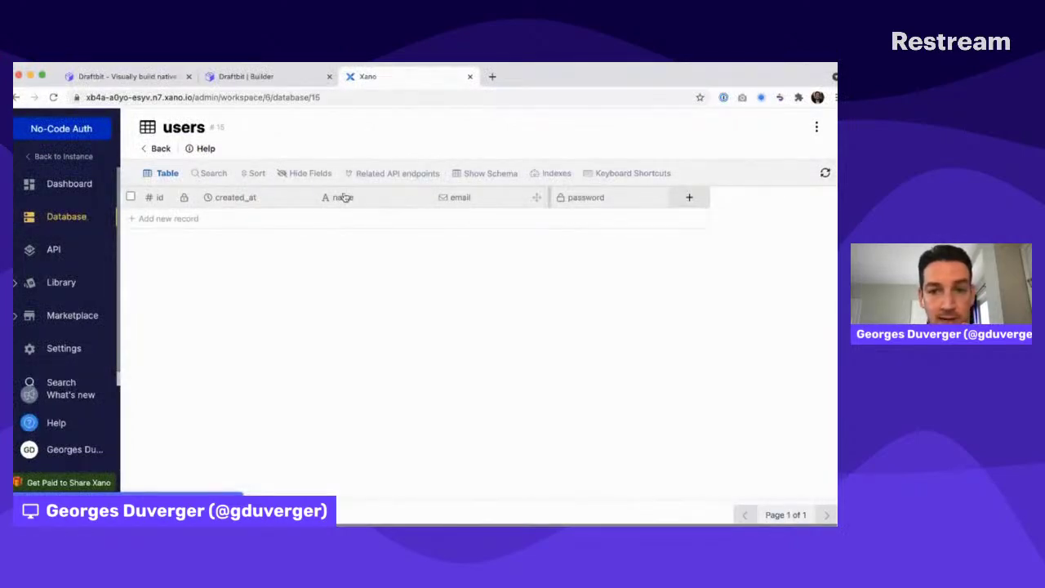
pyautogui.click(54, 249)
pyautogui.click(260, 217)
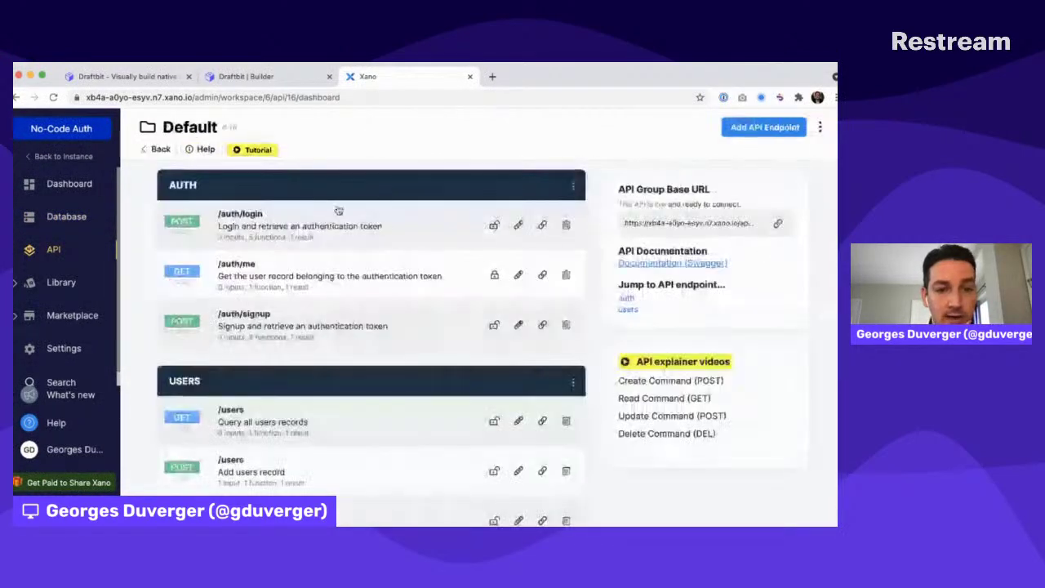
pyautogui.scroll(-3, 317, 449)
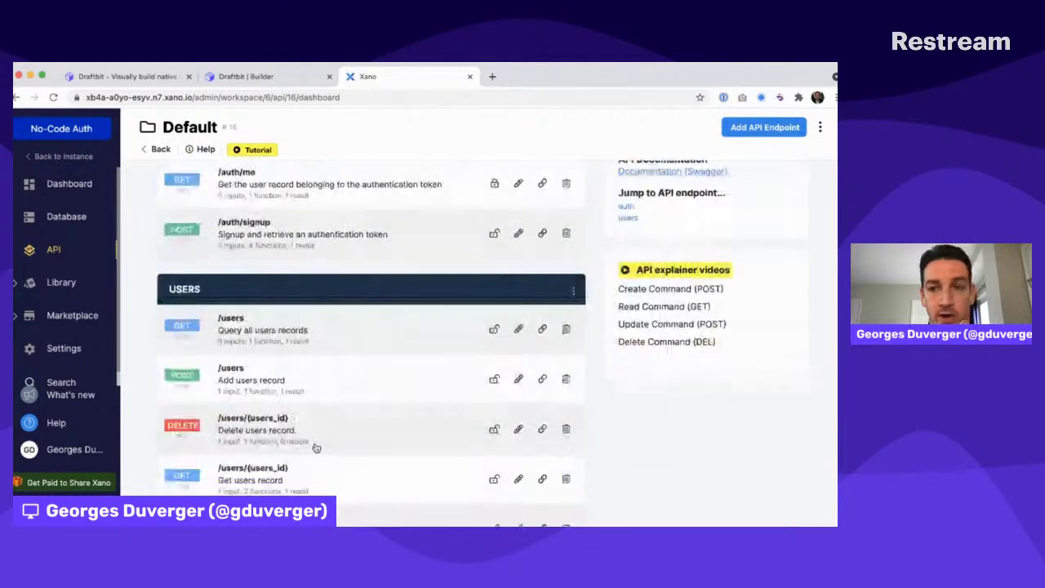
pyautogui.scroll(3, 315, 445)
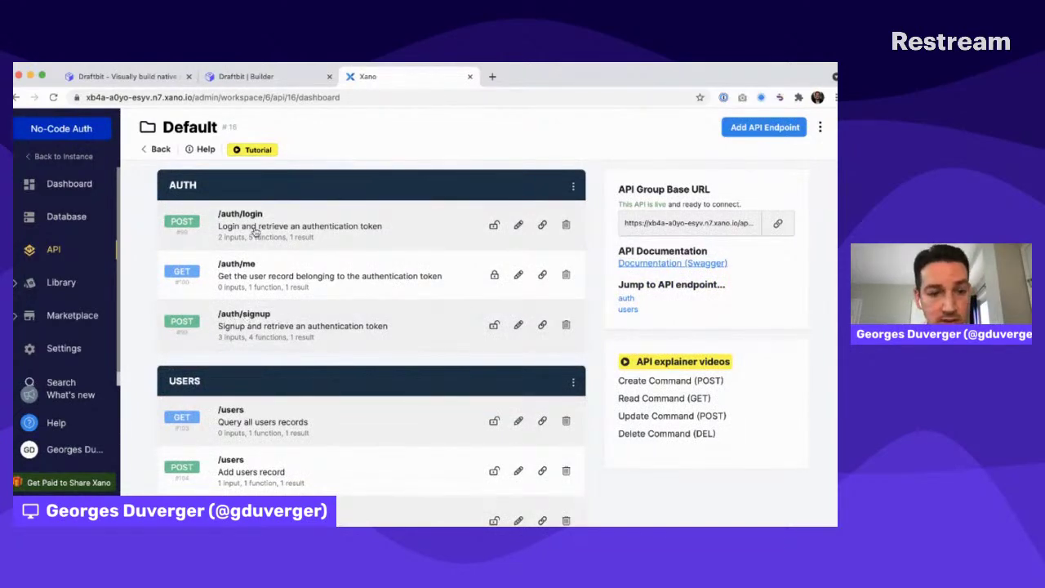
pyautogui.hotkey('ctrl', 'shift', 'Tab')
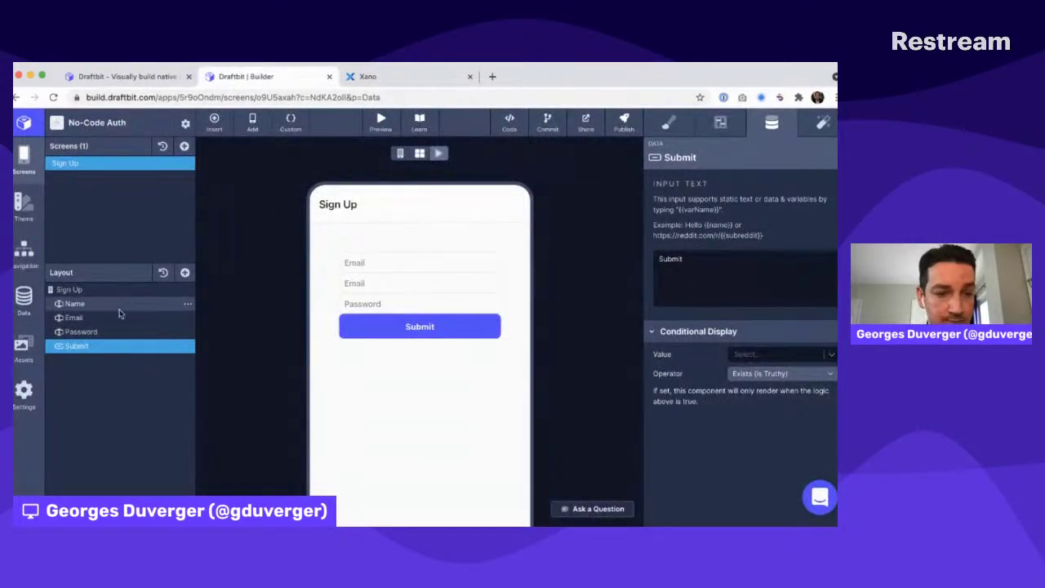
# Start a new custom REST API service named Xano
pyautogui.click(24, 297)
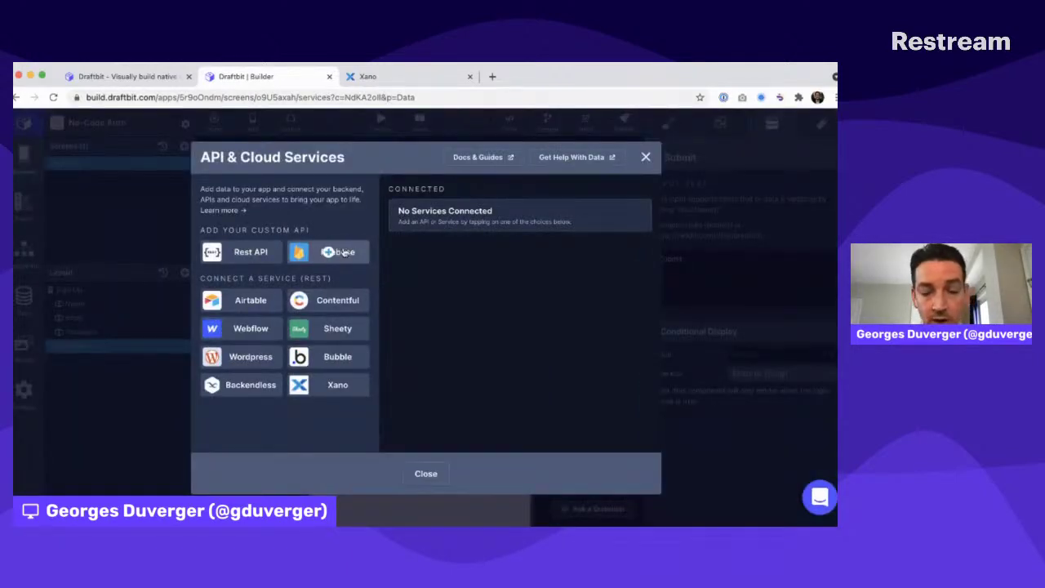
pyautogui.press('super+Tab')
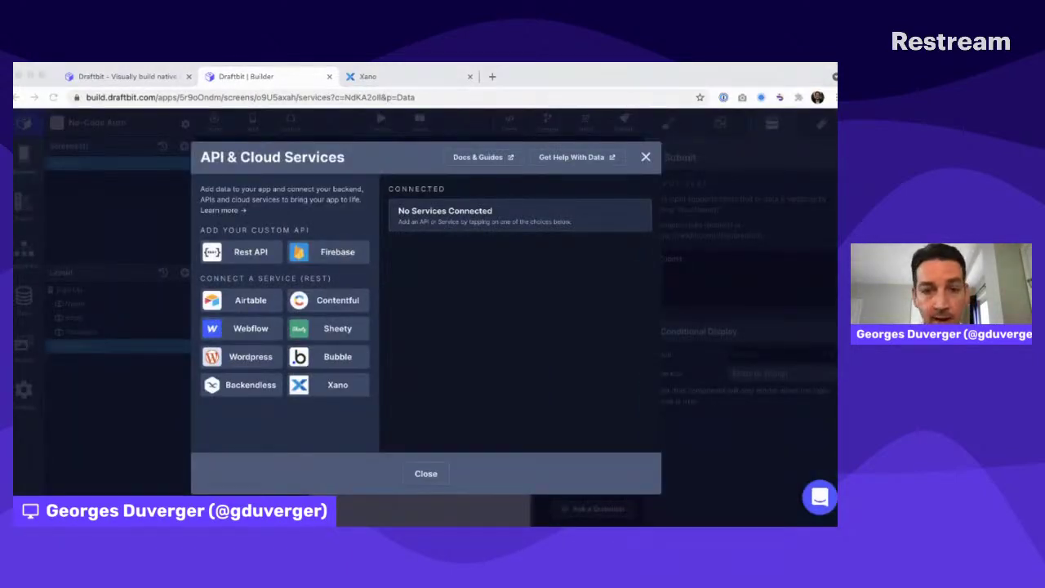
pyautogui.press('super+Tab')
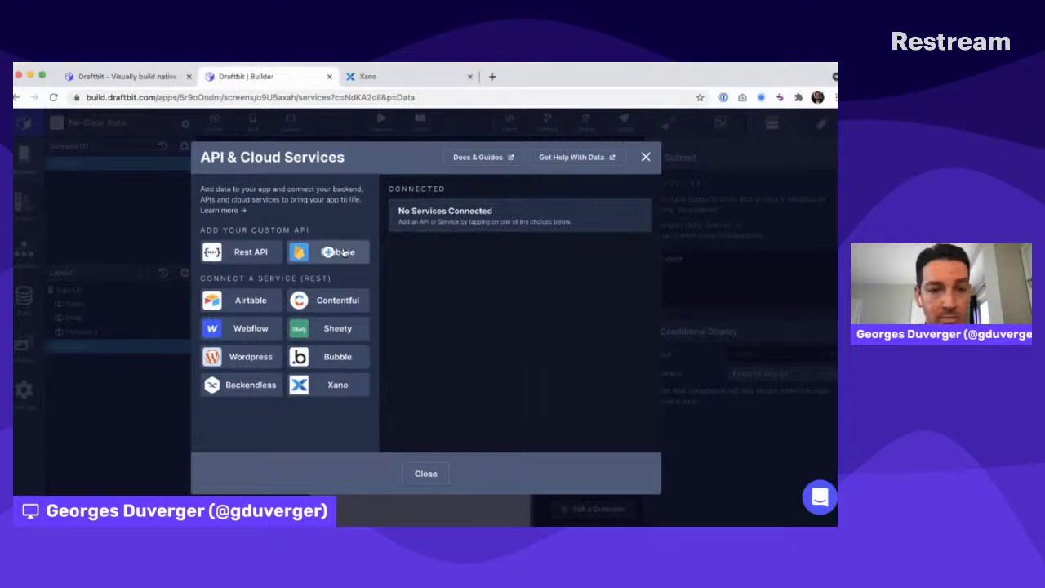
pyautogui.click(250, 251)
pyautogui.click(454, 212)
pyautogui.write('Xano')
pyautogui.press('Tab')
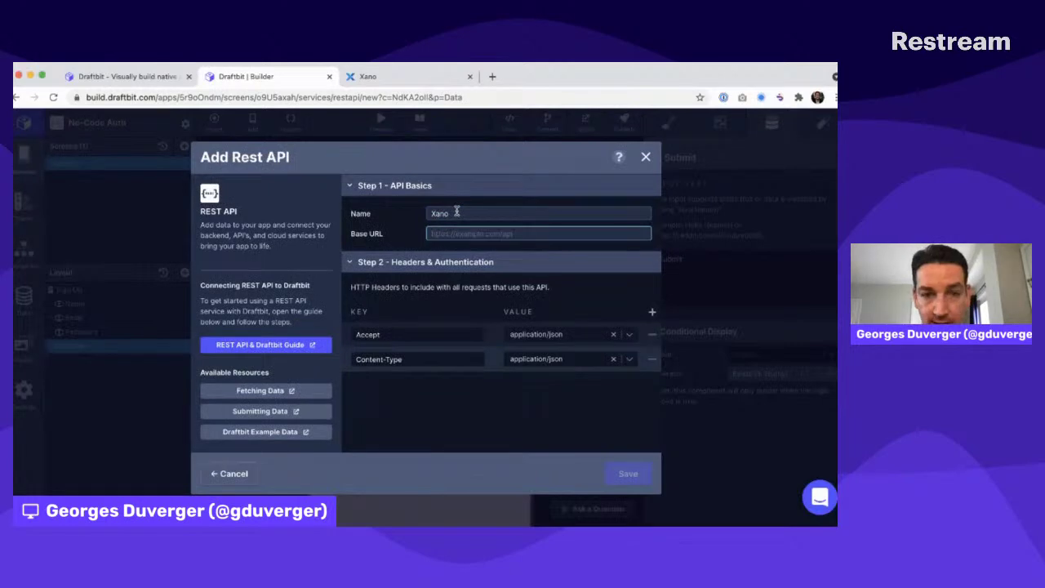
# Use Xano's API group base URL as the service's base URL and save it
pyautogui.hotkey('ctrl', 'Tab')
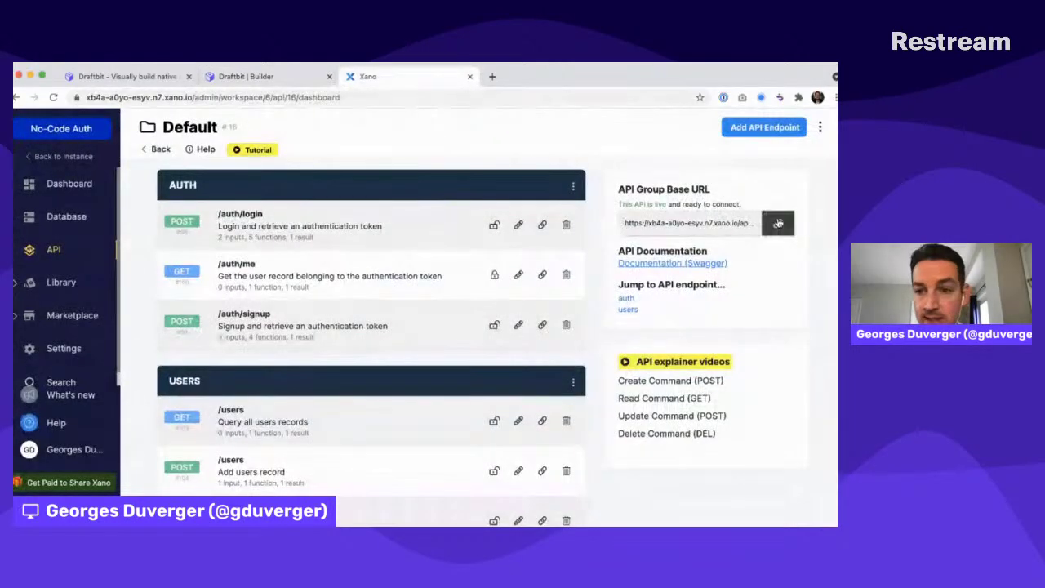
pyautogui.click(776, 222)
pyautogui.hotkey('ctrl', 'shift', 'Tab')
pyautogui.hotkey('ctrl', 'v')
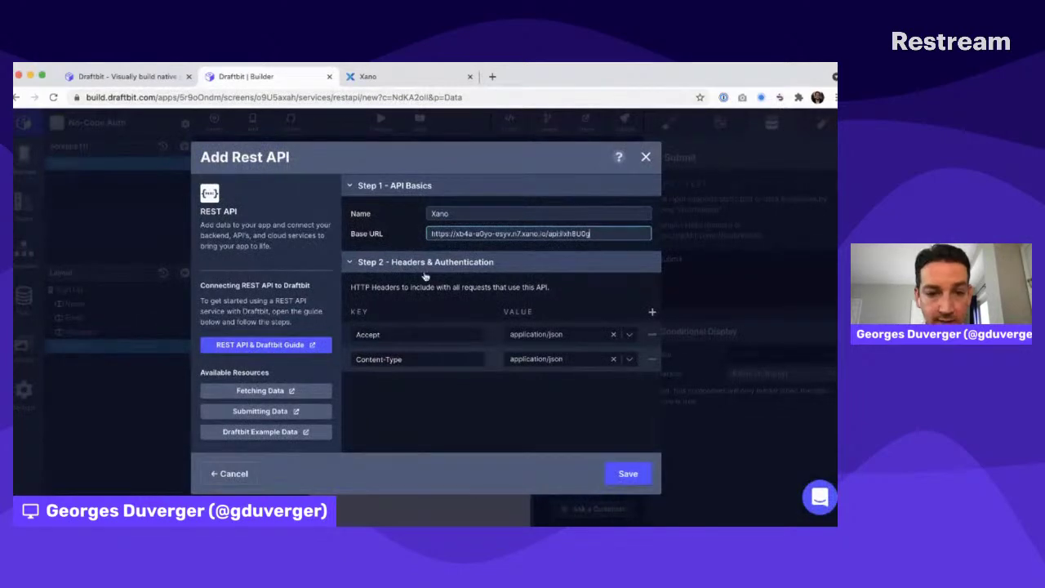
pyautogui.click(622, 473)
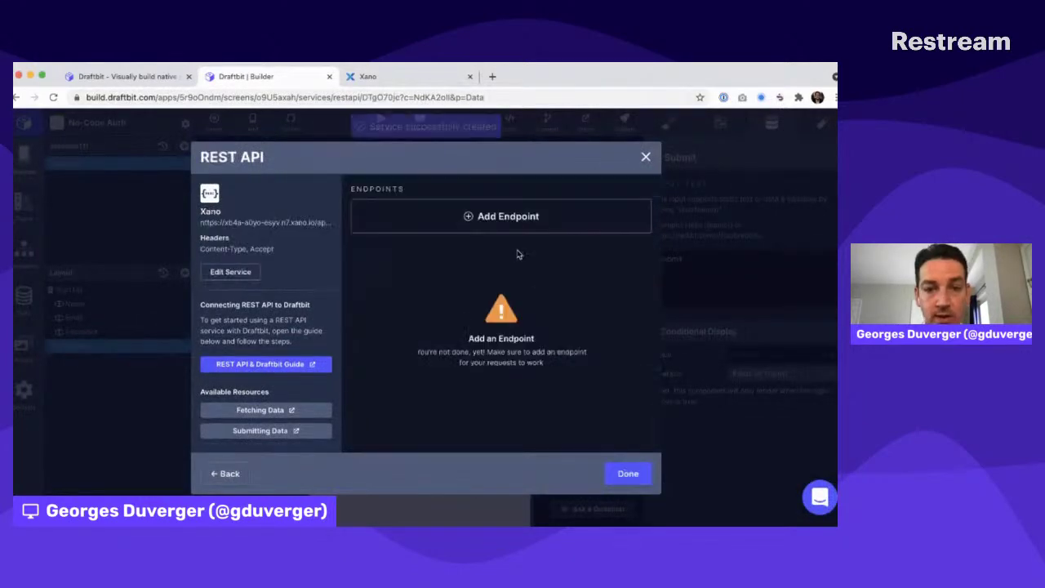
pyautogui.click(480, 216)
# Name the new endpoint Sign Up and make it a POST request
pyautogui.moveTo(478, 214); pyautogui.dragTo(431, 214)
pyautogui.write('Sign Up')
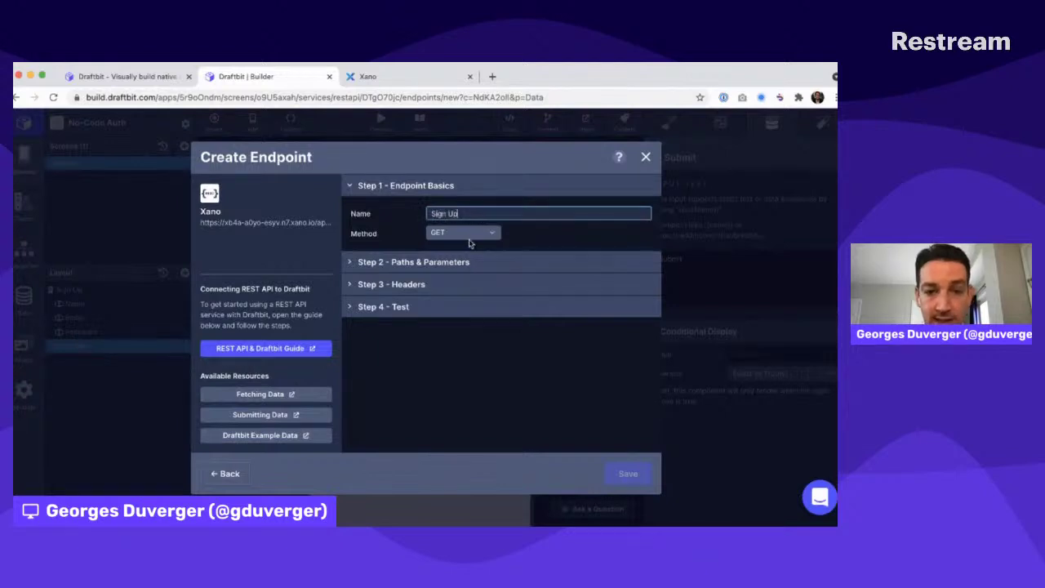
pyautogui.click(465, 234)
pyautogui.click(454, 262)
pyautogui.click(439, 261)
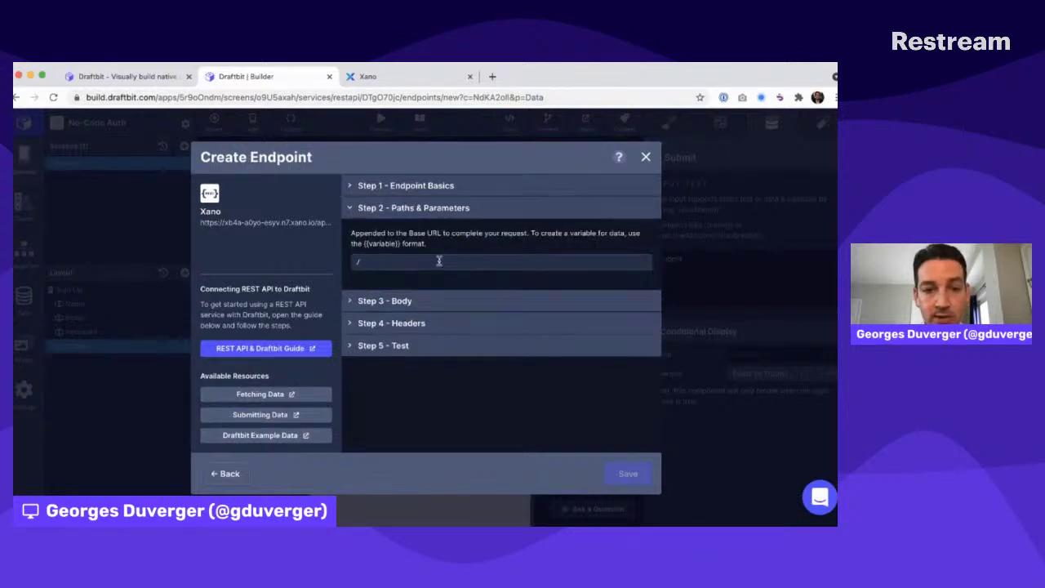
# Copy the sample JSON from Xano's /auth/signup endpoint and set the path to /auth/signup
pyautogui.hotkey('ctrl', 'Tab')
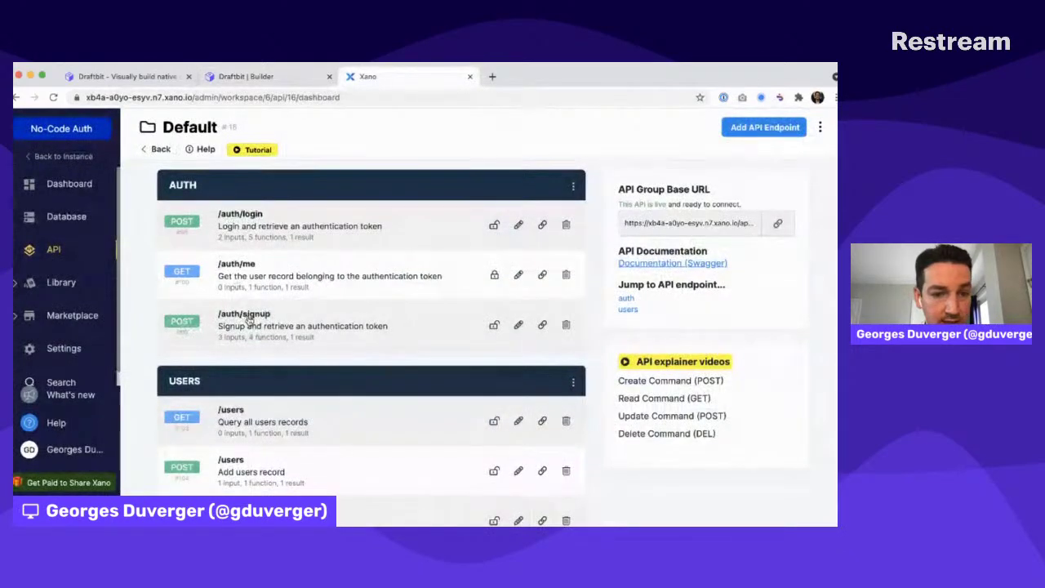
pyautogui.click(245, 316)
pyautogui.click(762, 128)
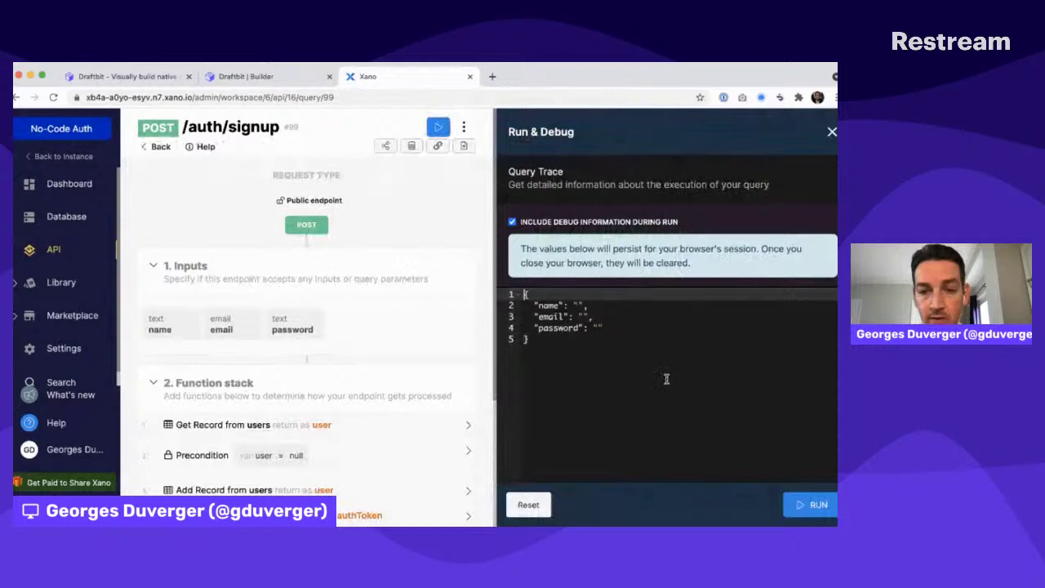
pyautogui.hotkey('ctrl', 'a')
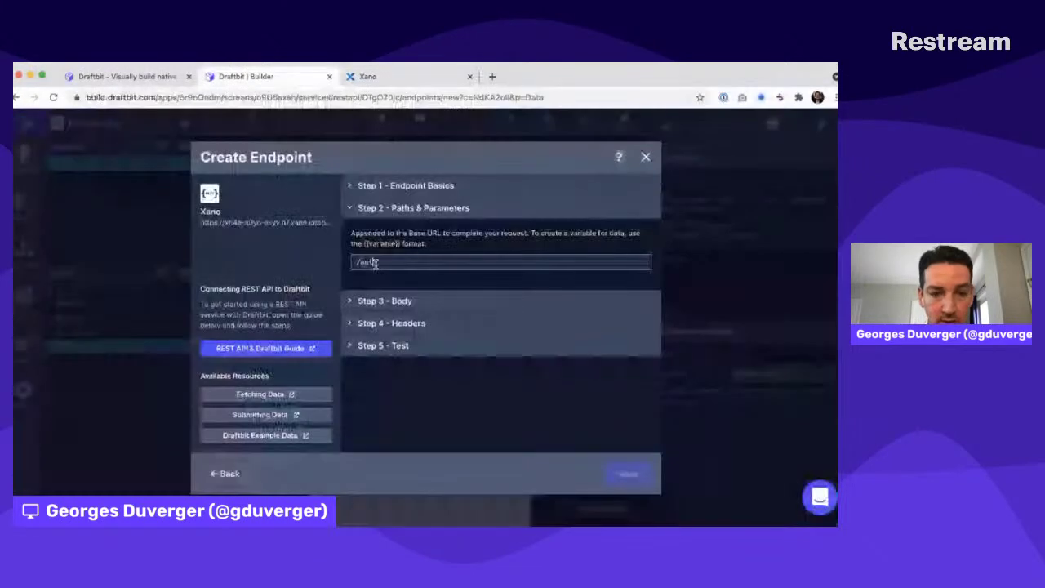
pyautogui.write('/signup')
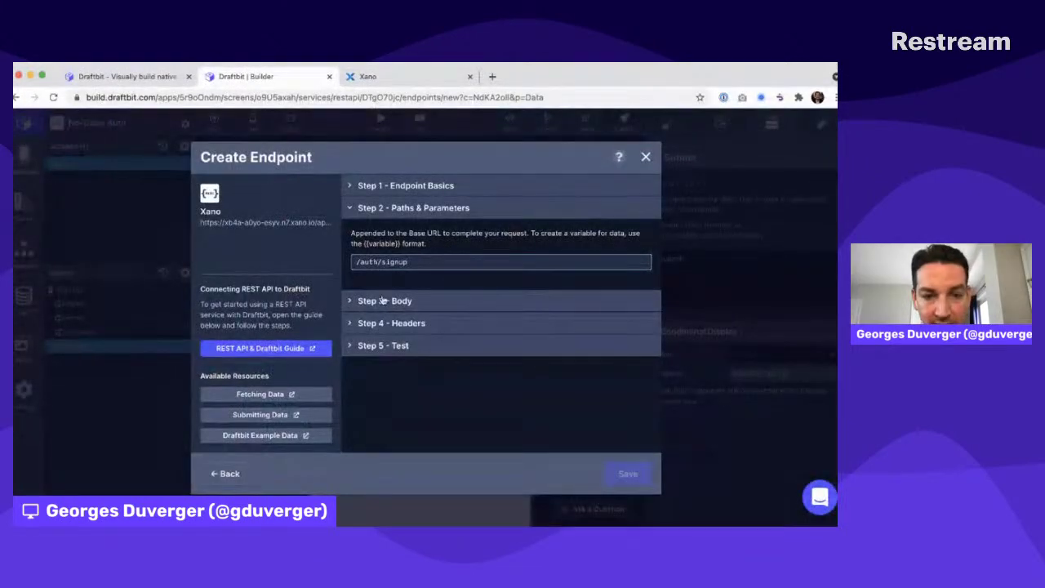
# Paste the JSON body using {{name}}, {{email}} and {{password}} variables
pyautogui.click(382, 301)
pyautogui.click(387, 308)
pyautogui.hotkey('ctrl', 'v')
pyautogui.click(410, 319)
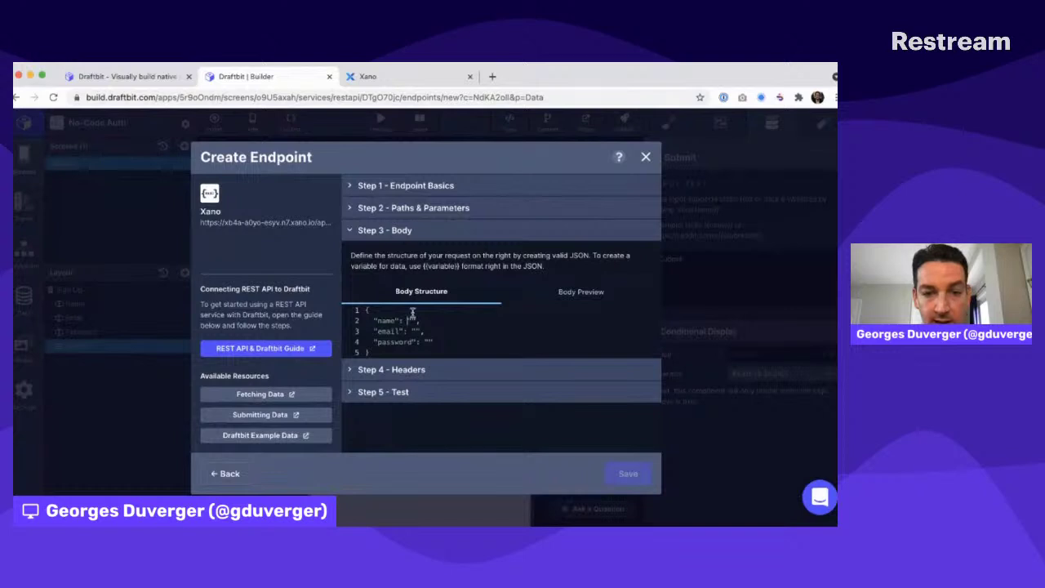
pyautogui.write('{{email')
pyautogui.hotkey('alt', 'BackSpace')
pyautogui.write('name}}')
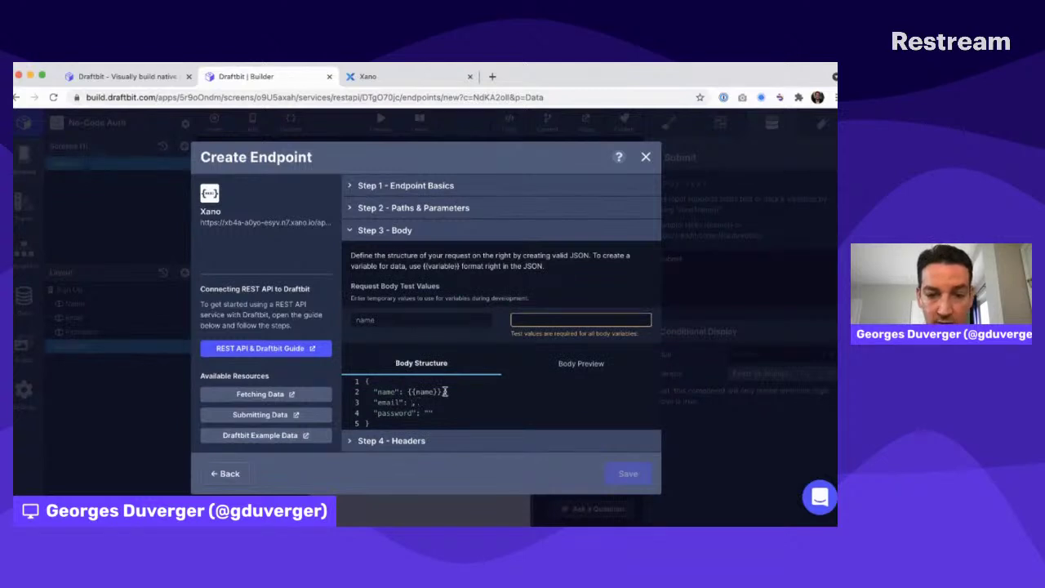
pyautogui.write('}}')
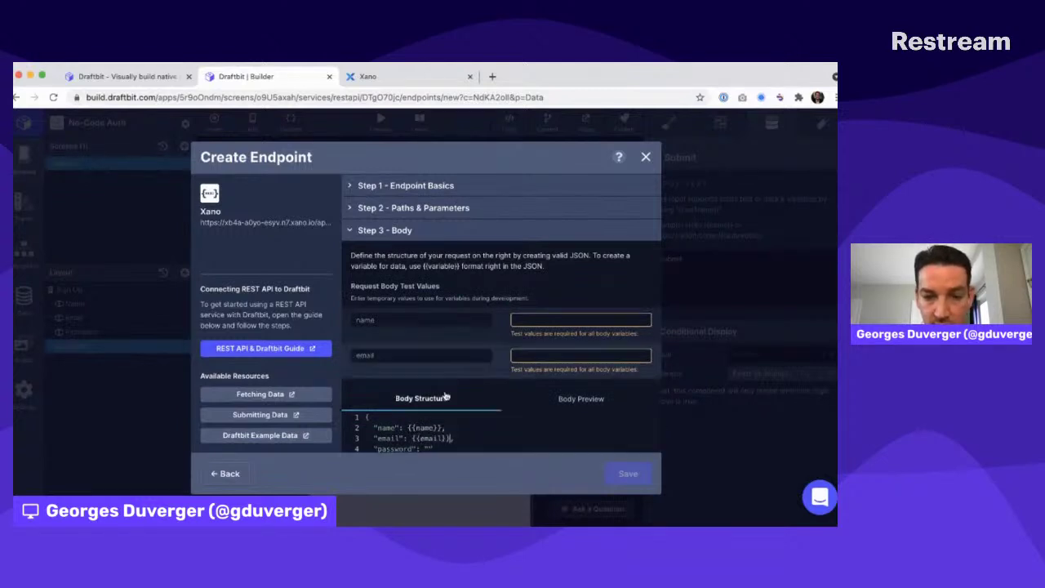
pyautogui.scroll(-2, 444, 438)
pyautogui.press('BackSpace')
pyautogui.press('BackSpace')
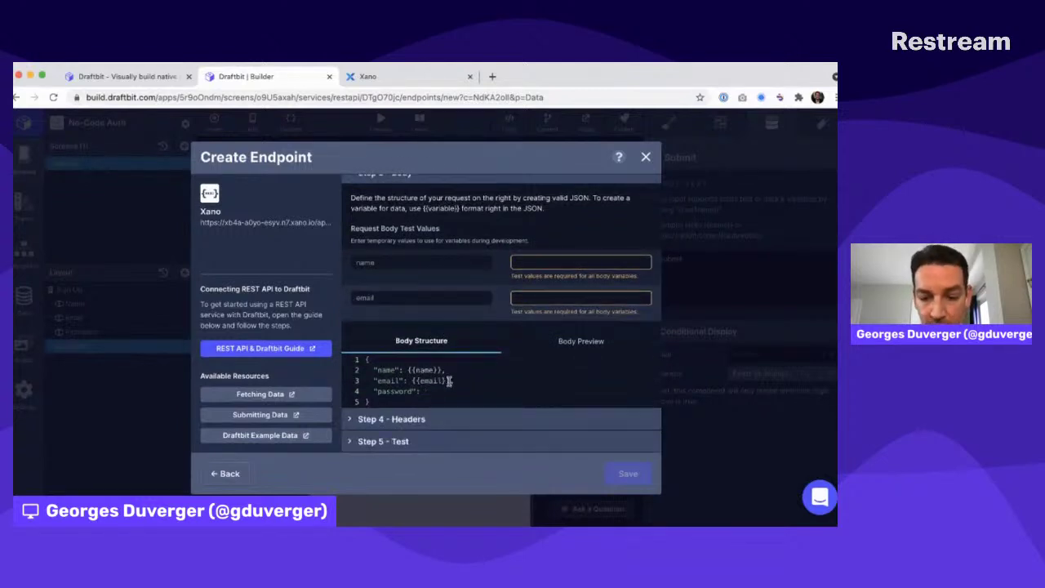
pyautogui.write('{{password}}')
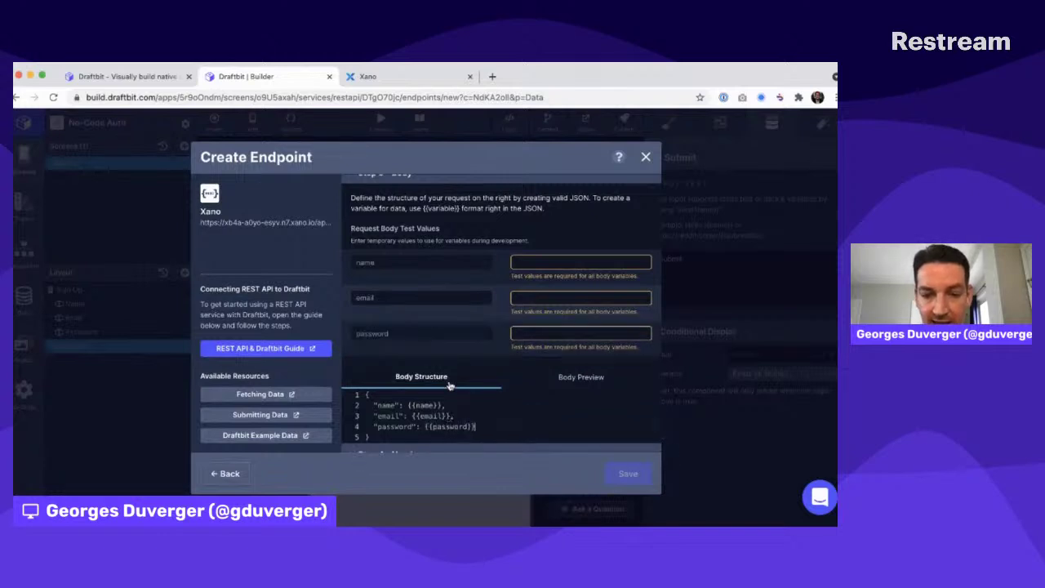
pyautogui.scroll(-1, 453, 375)
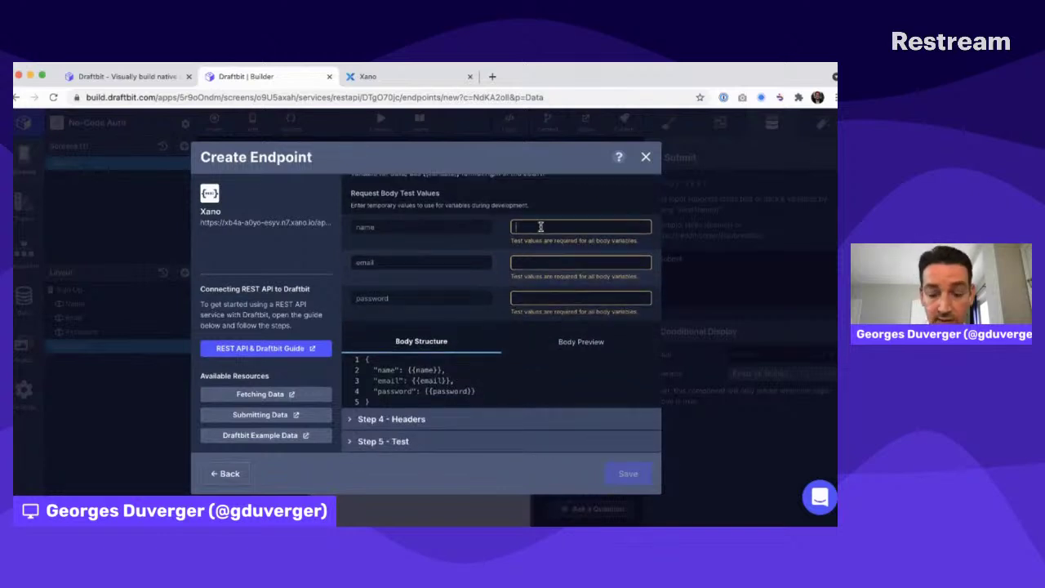
# Enter a test name, email and password, and run the endpoint test
pyautogui.write('Test')
pyautogui.press('Tab')
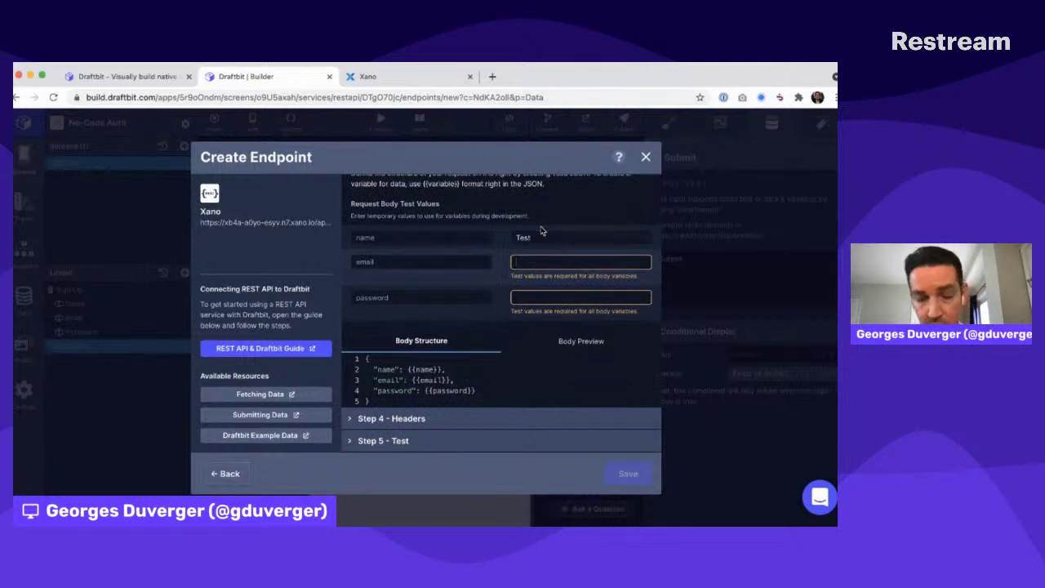
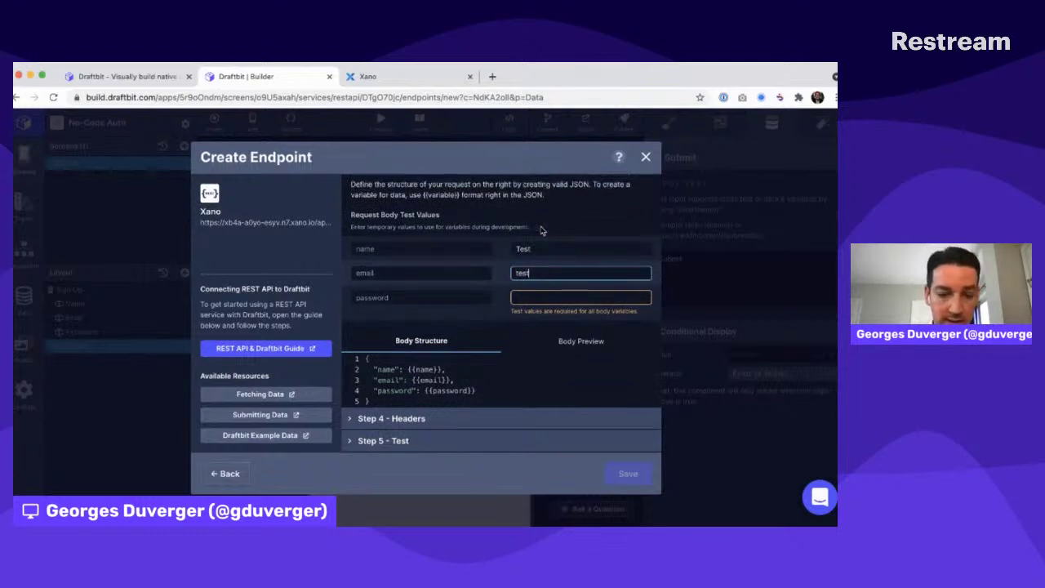
pyautogui.press('Tab')
pyautogui.write('test123')
pyautogui.click(553, 331)
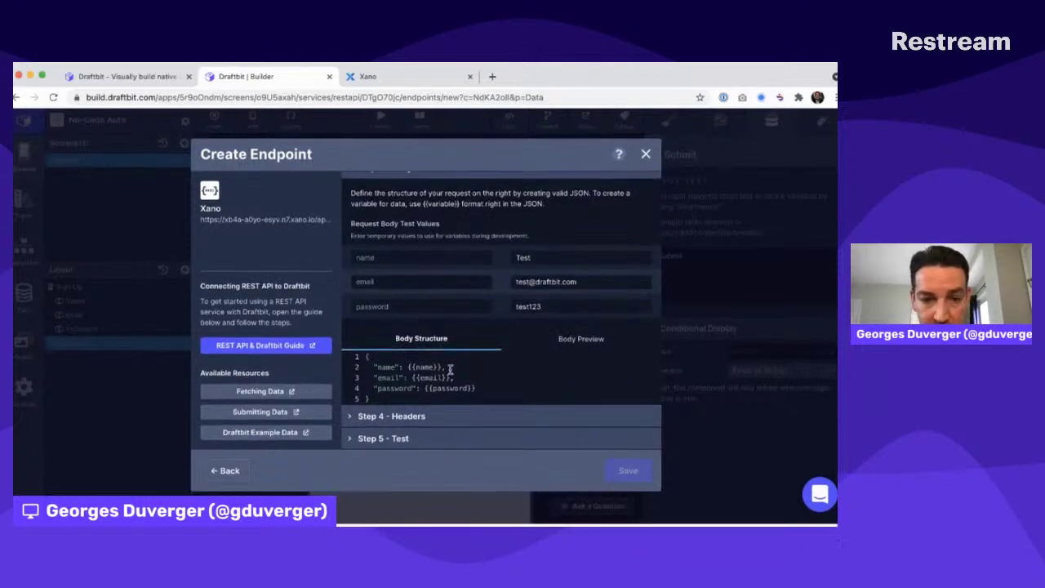
pyautogui.click(398, 441)
pyautogui.click(625, 308)
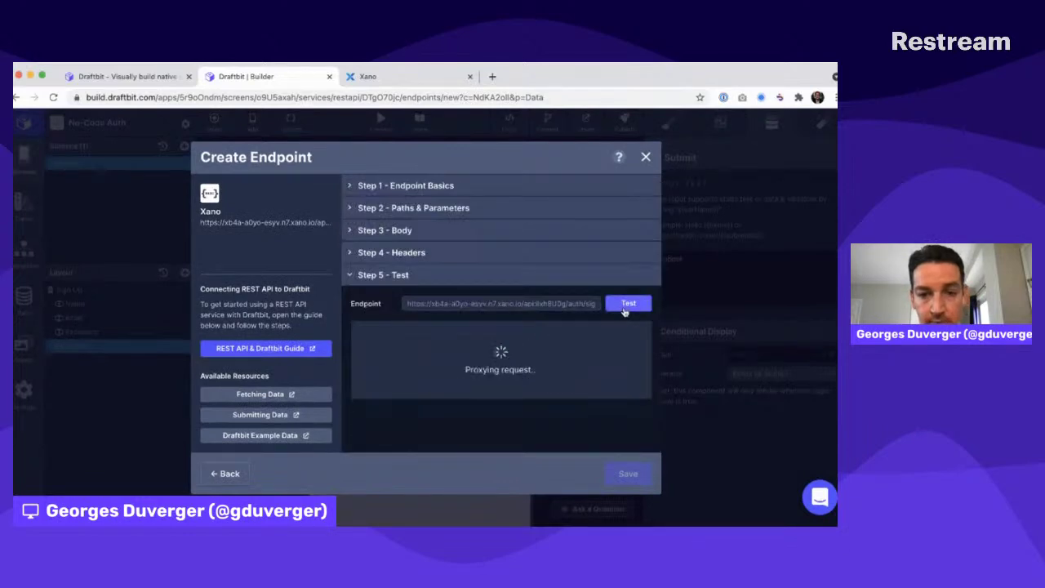
# Lengthen the test password and rerun the Sign Up test
pyautogui.click(450, 231)
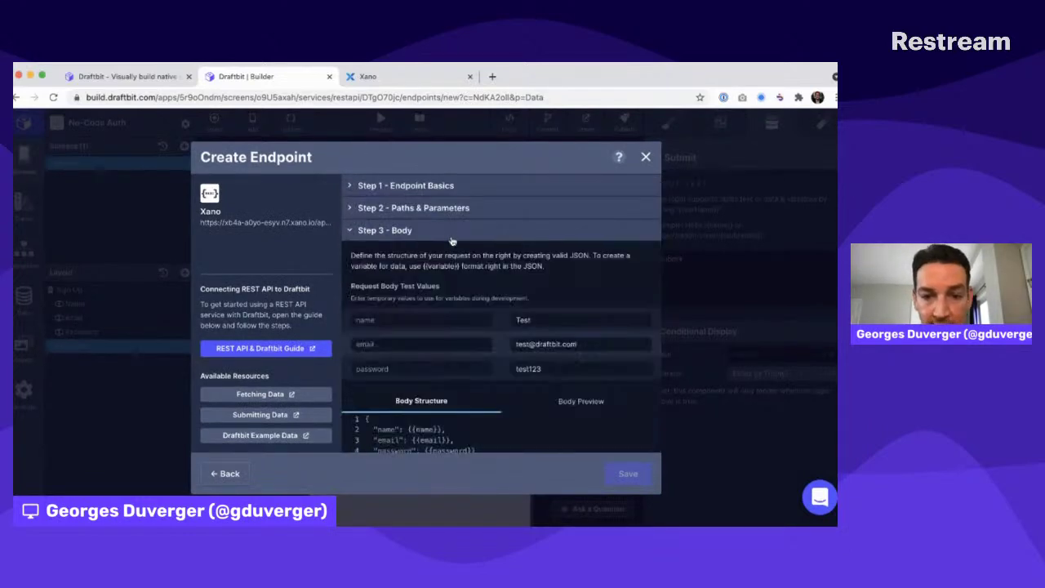
pyautogui.click(549, 369)
pyautogui.write('456')
pyautogui.click(505, 264)
pyautogui.scroll(-1, 504, 263)
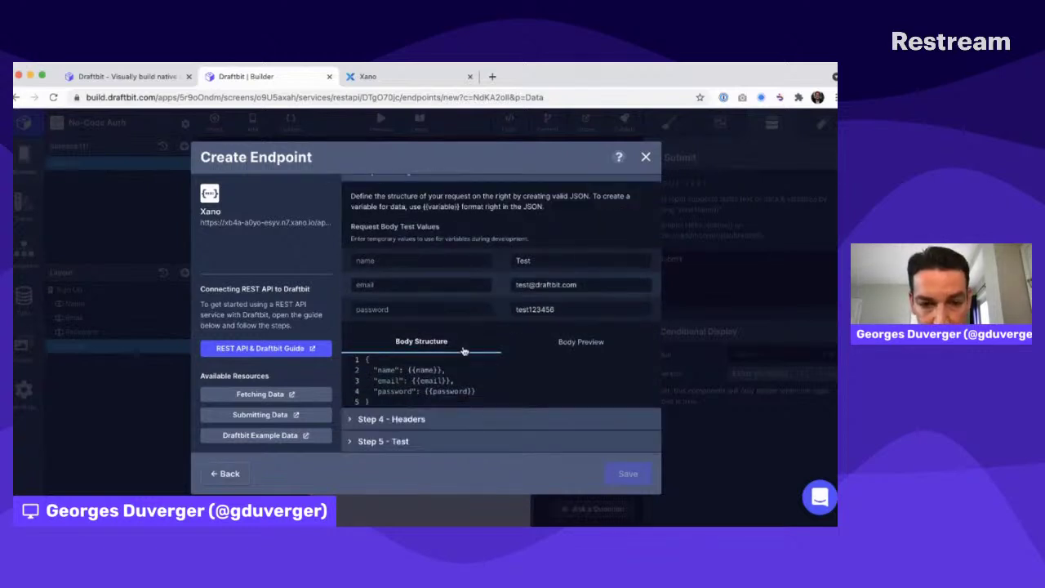
pyautogui.click(419, 444)
pyautogui.click(627, 305)
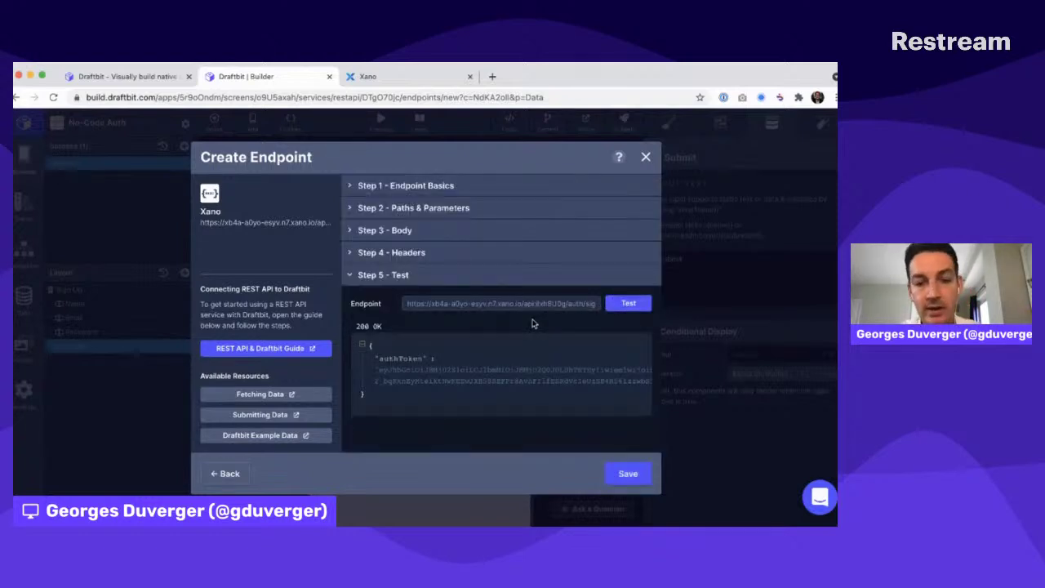
# Review the successful authToken response, then go to Xano's database tables
pyautogui.click(458, 229)
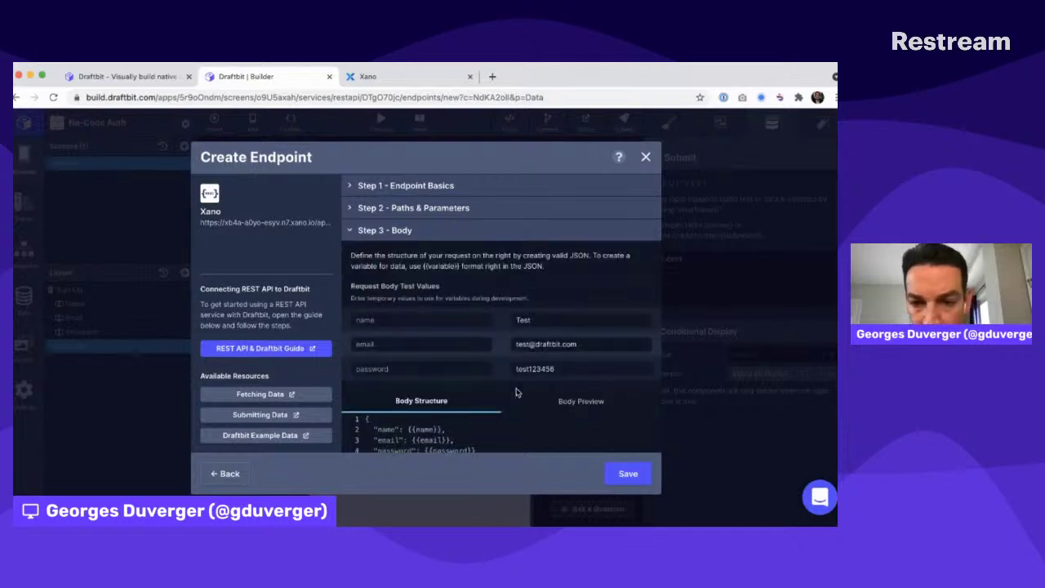
pyautogui.scroll(-2, 499, 395)
pyautogui.click(471, 445)
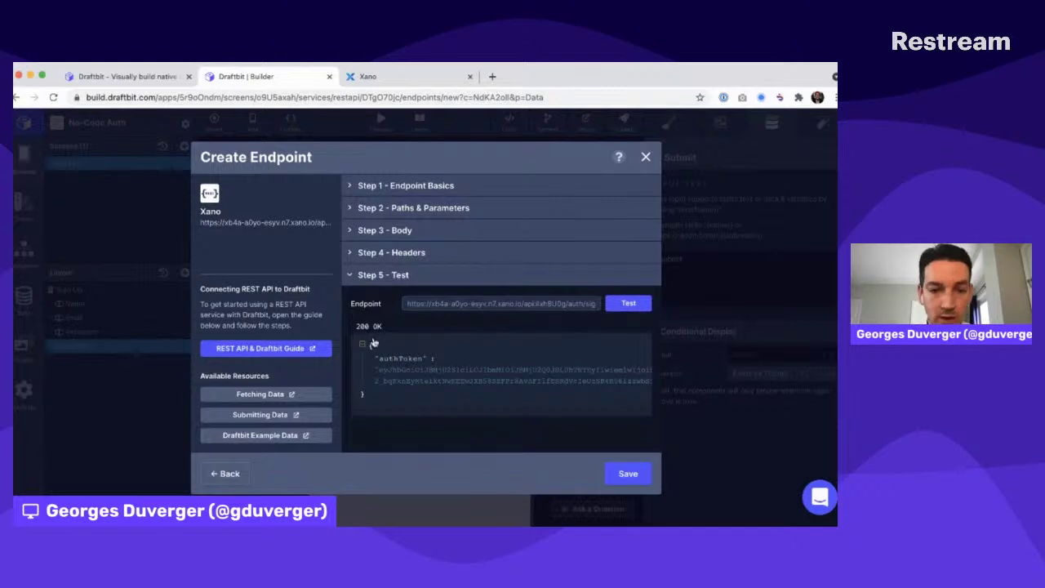
pyautogui.hotkey('ctrl', 'Tab')
pyautogui.click(65, 216)
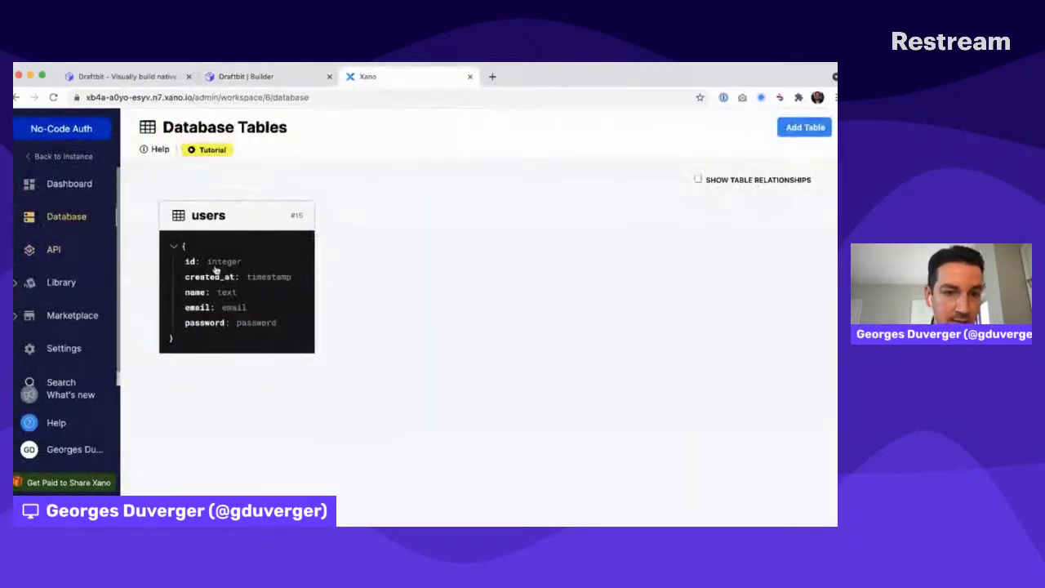
# View the users table's new Test record in Xano, then return to Draftbit
pyautogui.click(230, 220)
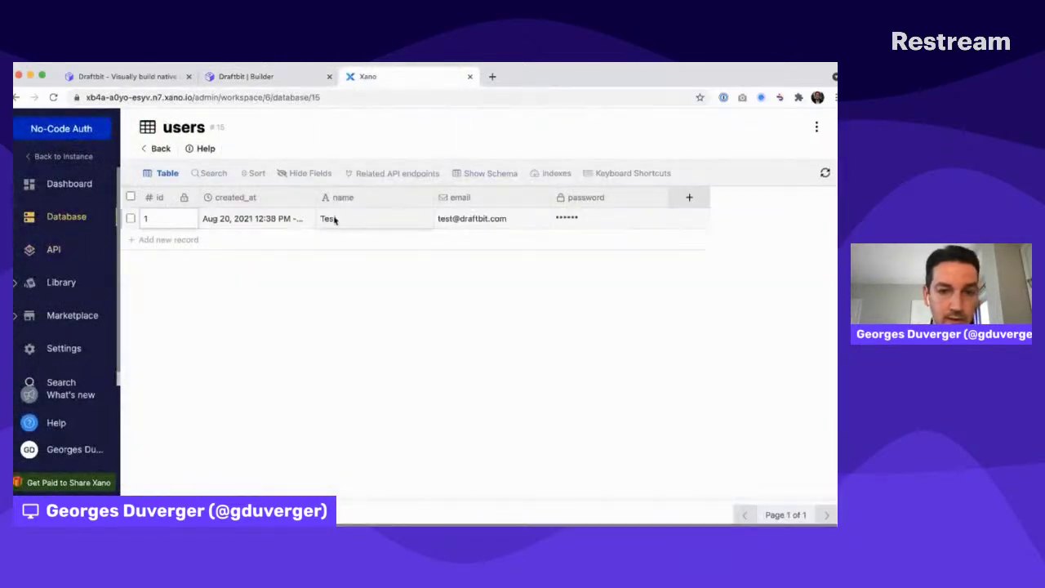
pyautogui.hotkey('ctrl', 'shift', 'Tab')
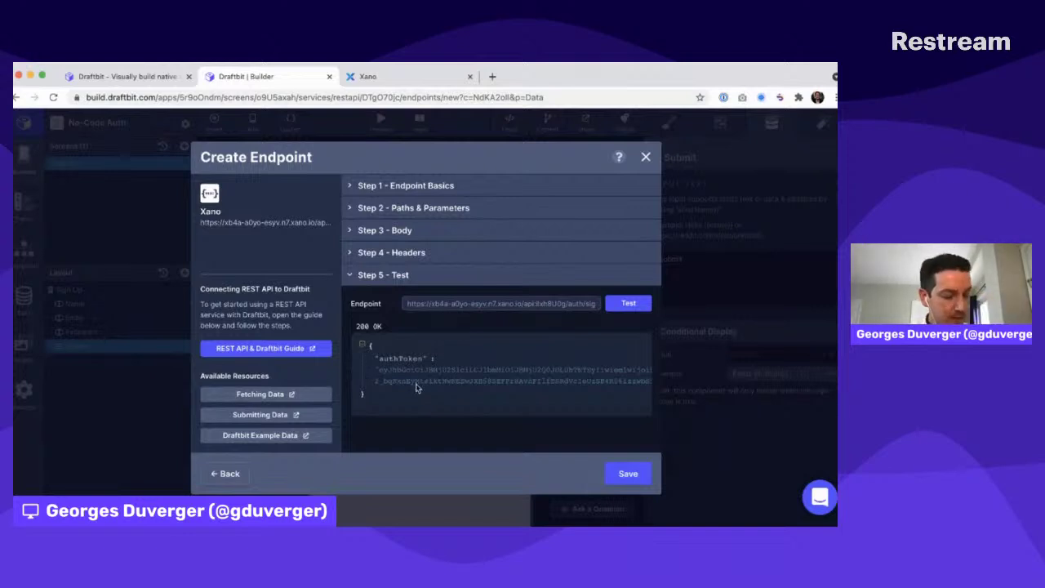
# Save the POST Sign Up endpoint to the Xano service
pyautogui.press('super+Tab')
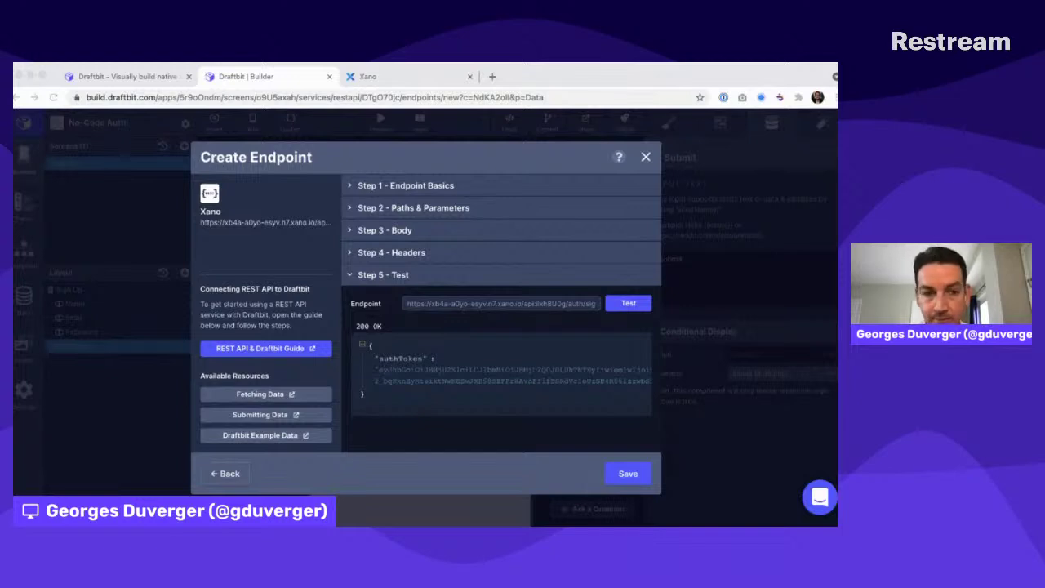
pyautogui.click(670, 431)
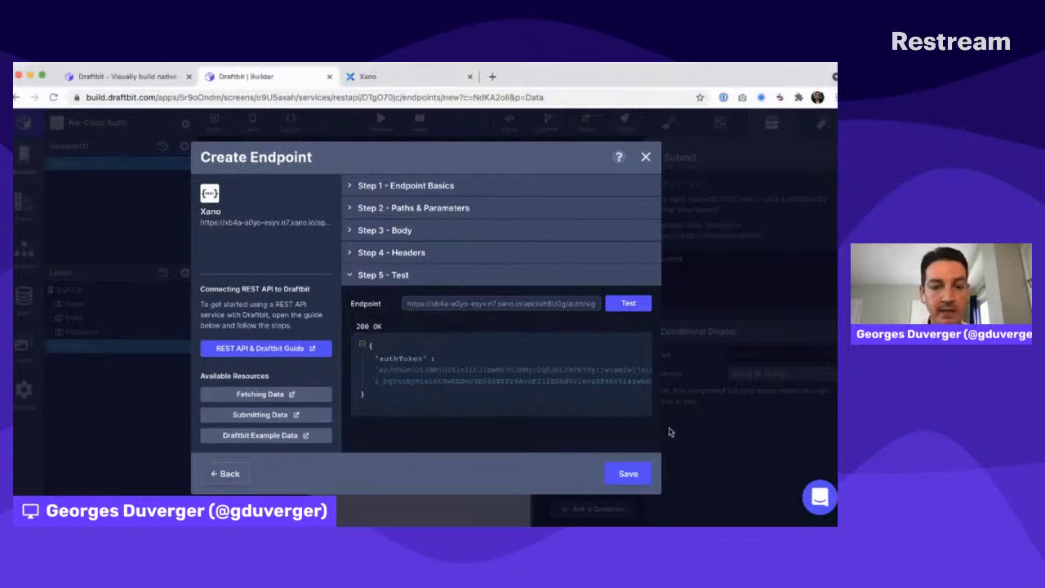
pyautogui.click(625, 476)
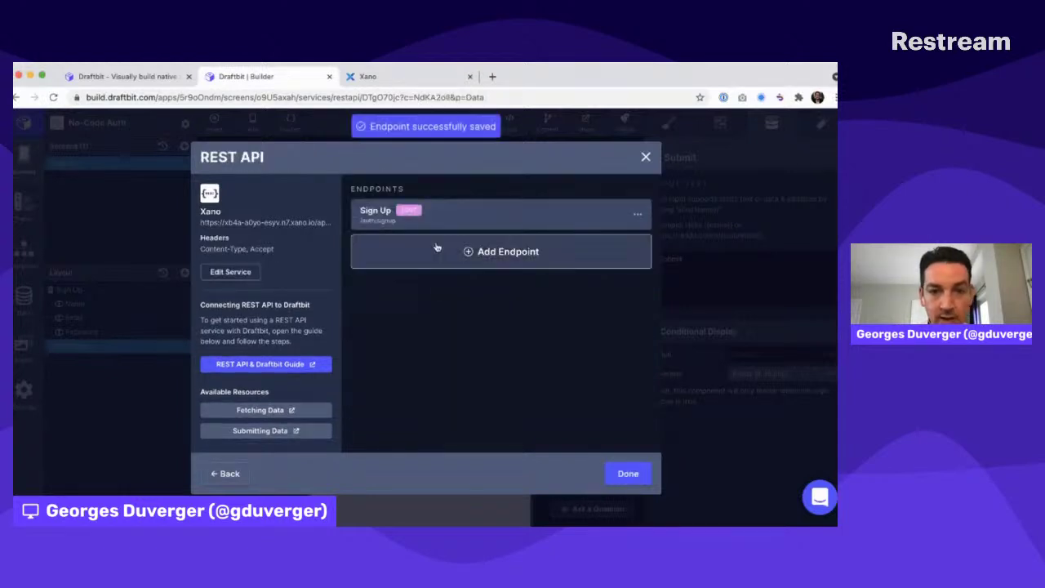
pyautogui.click(469, 253)
# Name the new endpoint Log In and set its path to /auth/login
pyautogui.click(448, 215)
pyautogui.write('Lo')
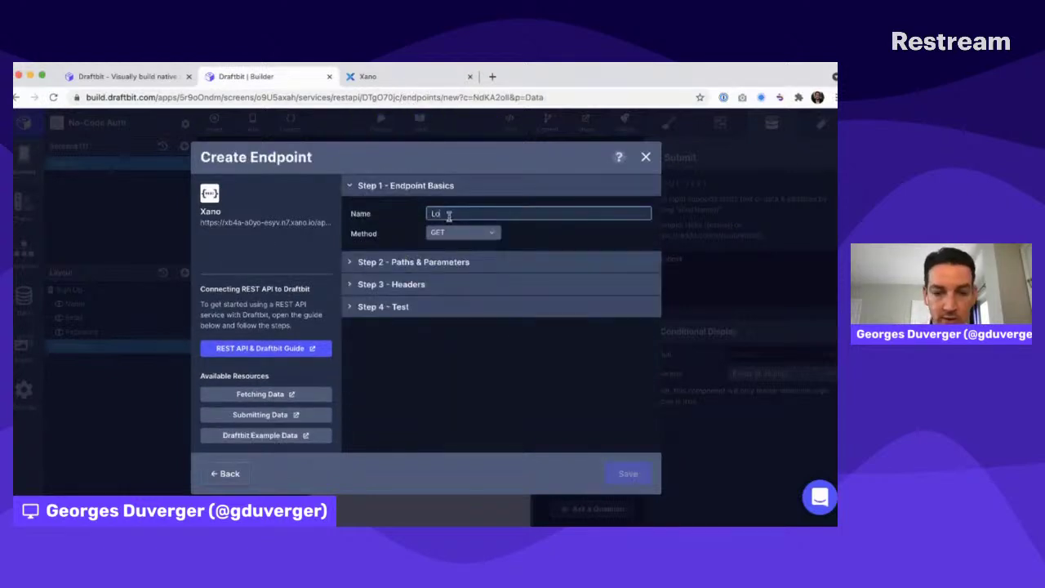
pyautogui.click(368, 76)
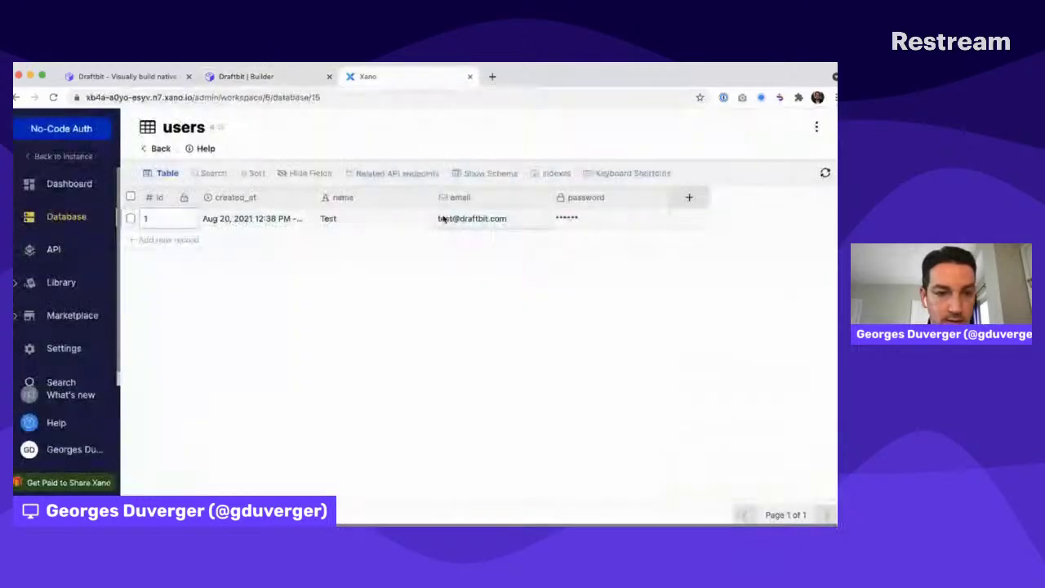
pyautogui.click(53, 249)
pyautogui.click(341, 287)
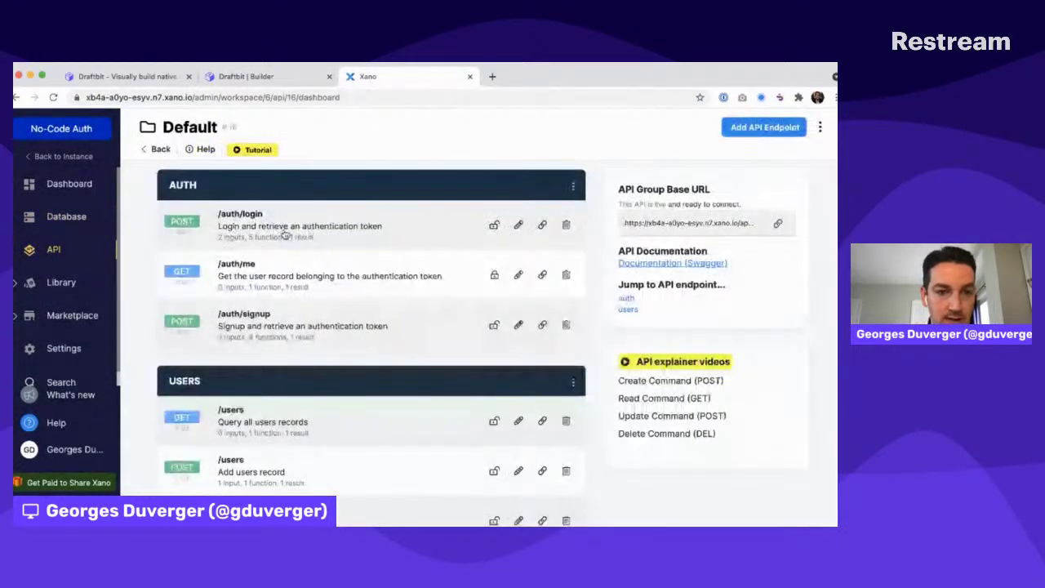
pyautogui.hotkey('ctrl', 'shift', 'Tab')
pyautogui.click(376, 262)
pyautogui.click(379, 261)
pyautogui.write('aiuth')
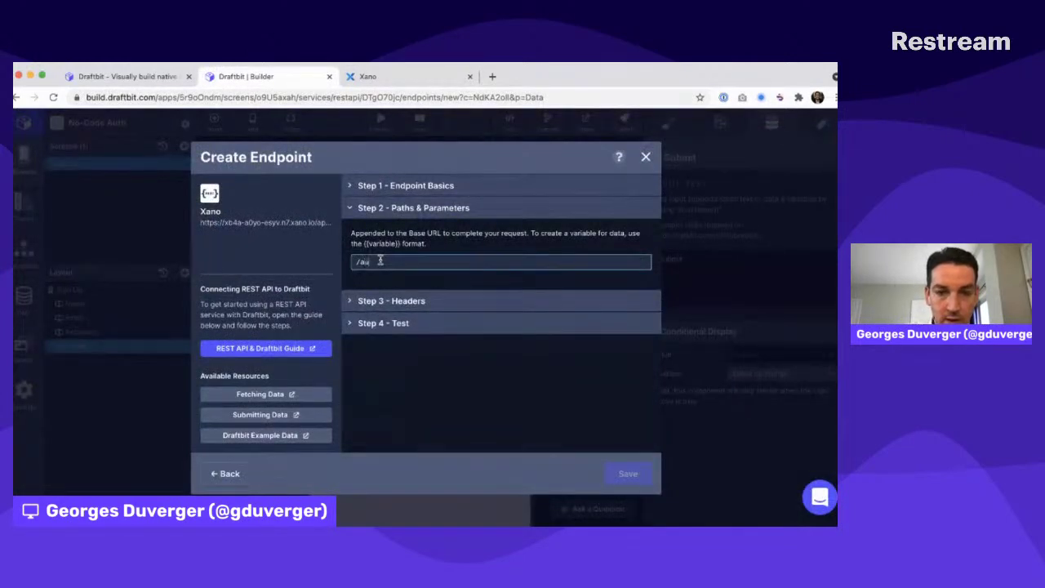
pyautogui.write('login')
# Check which inputs Xano's /auth/login endpoint expects via Run & Debug
pyautogui.click(397, 301)
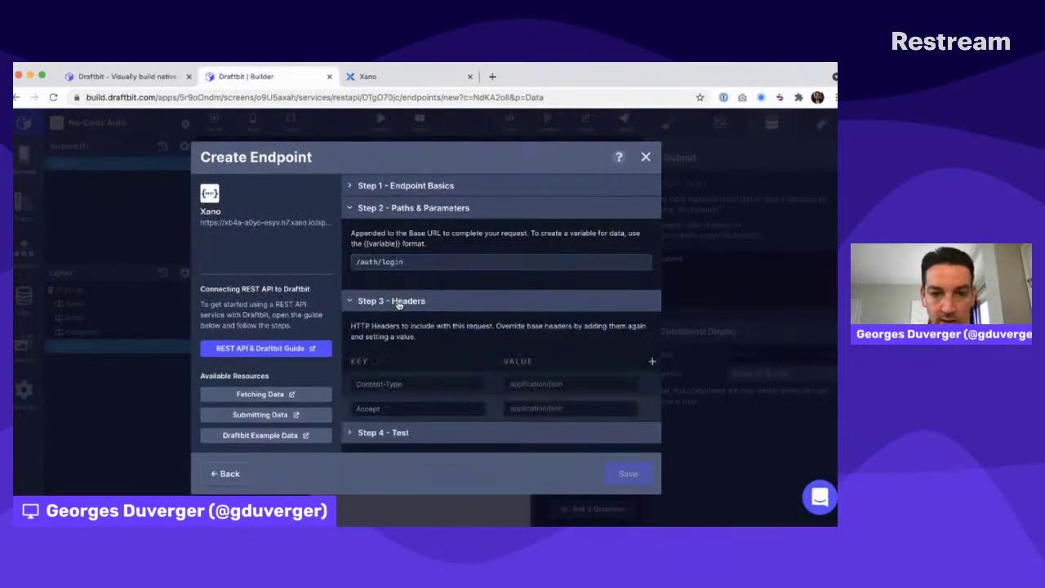
pyautogui.hotkey('ctrl', 'Tab')
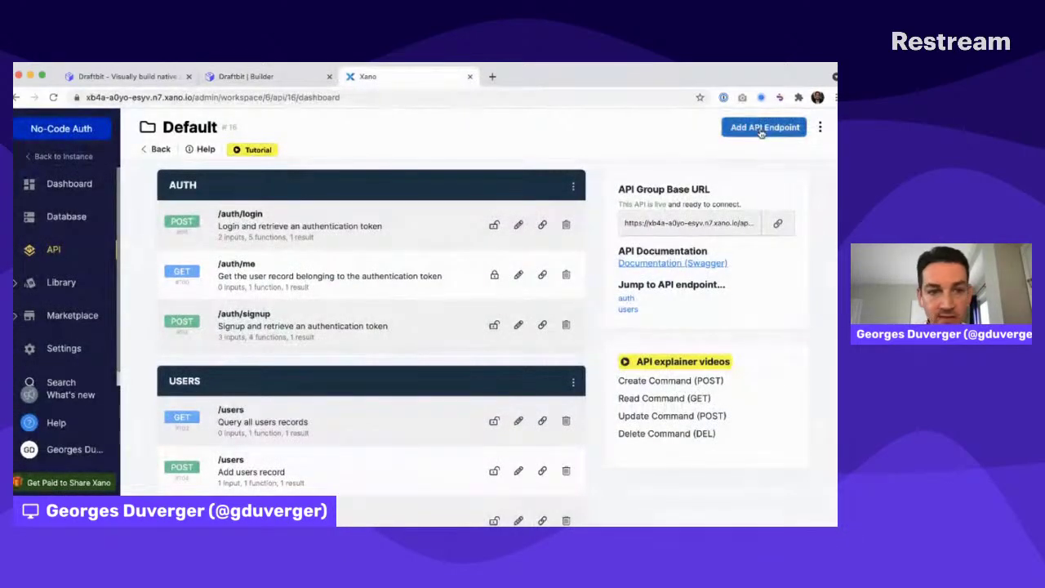
pyautogui.click(299, 226)
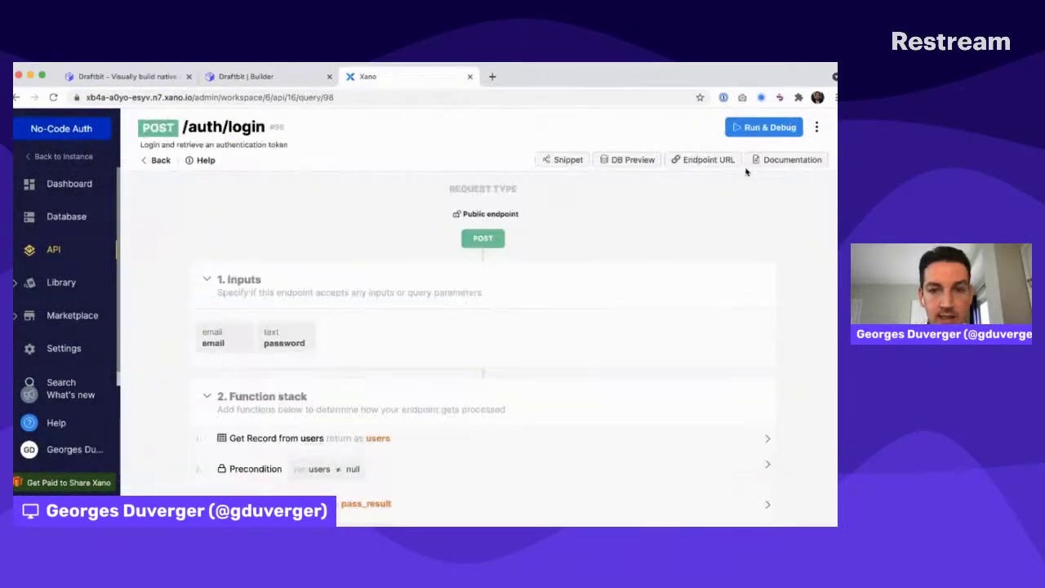
pyautogui.click(759, 127)
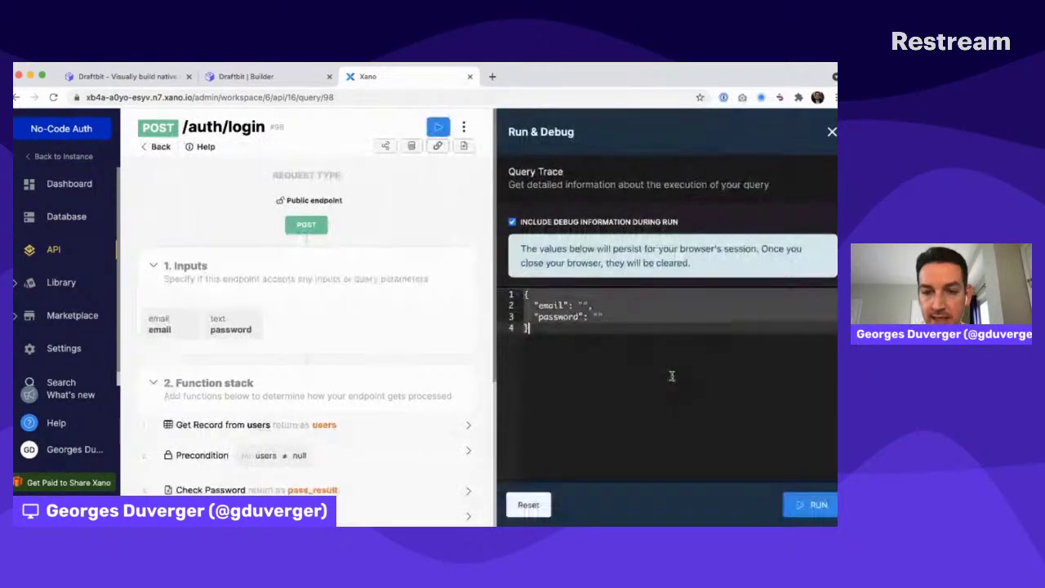
pyautogui.hotkey('ctrl', 'shift', 'Tab')
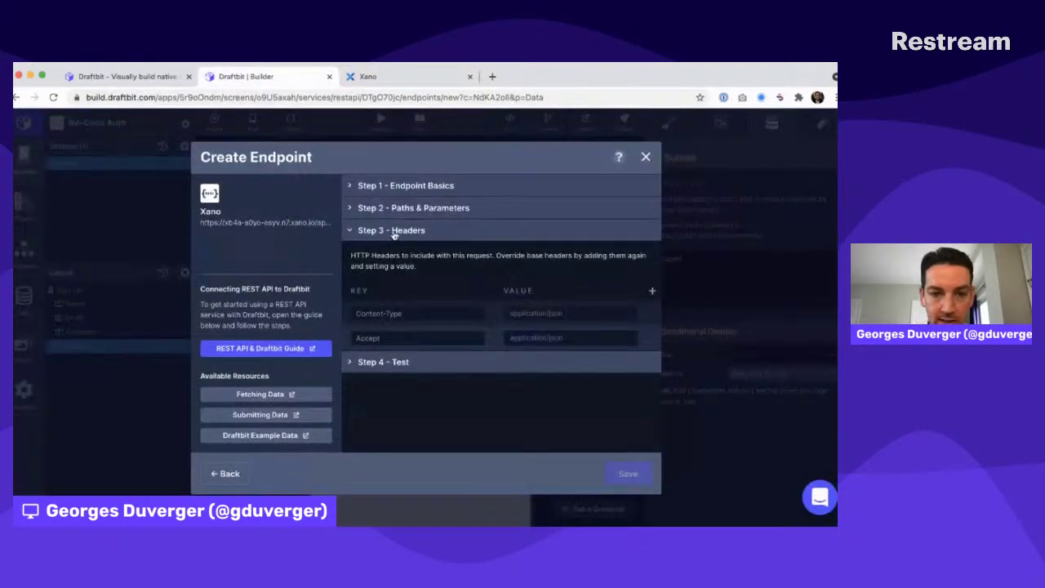
# Make Log In a POST request with {{email}} and {{password}} body variables
pyautogui.click(408, 209)
pyautogui.click(406, 185)
pyautogui.click(455, 234)
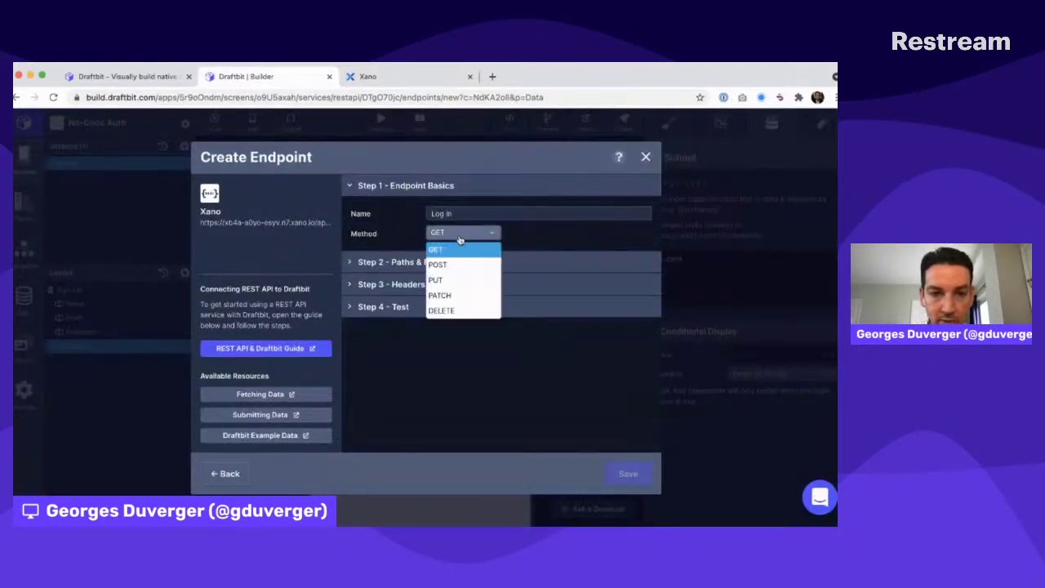
pyautogui.click(454, 265)
pyautogui.click(409, 290)
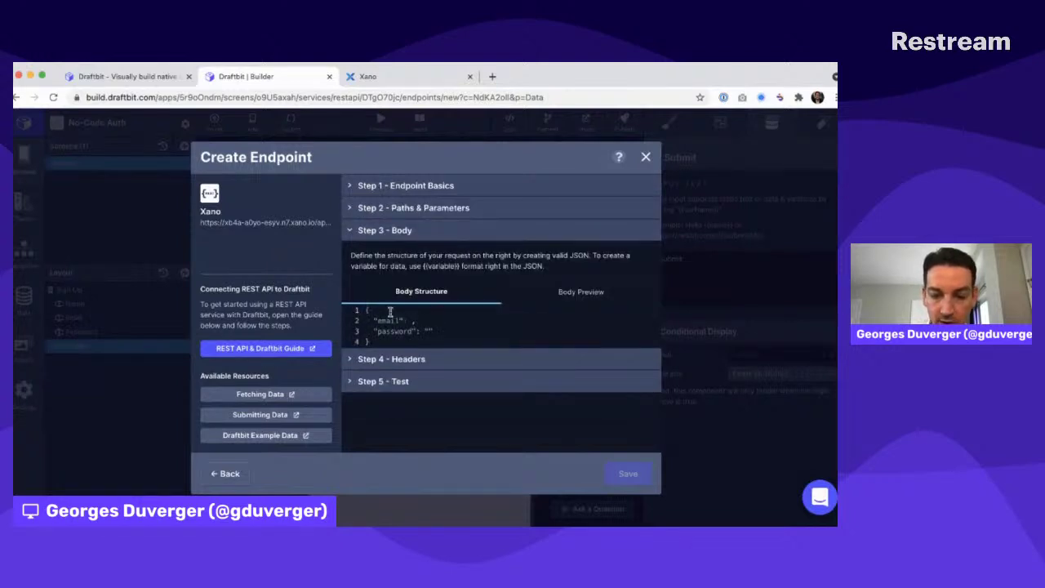
pyautogui.write('}}')
pyautogui.press('Down')
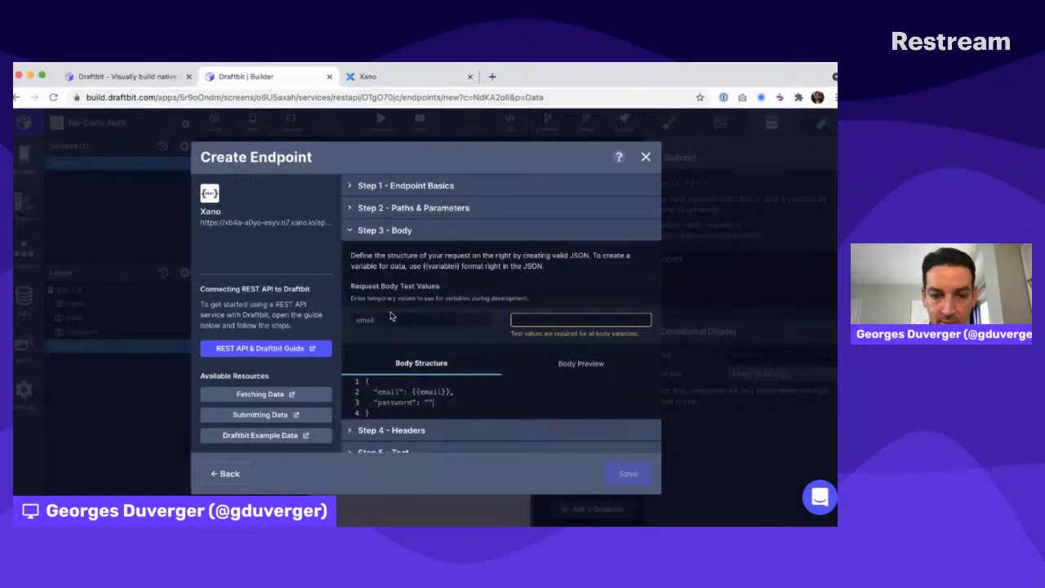
pyautogui.write('{{password')
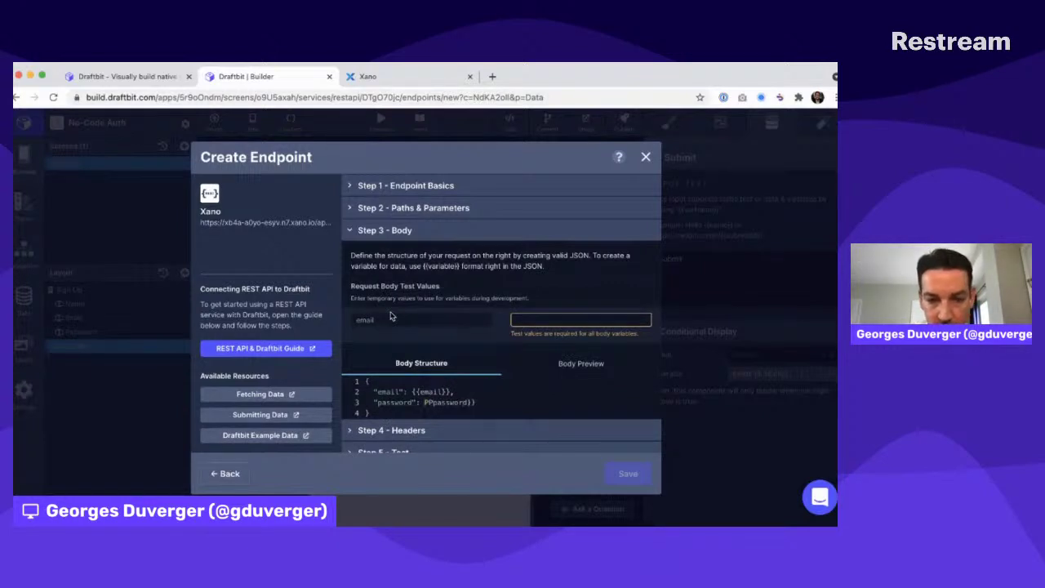
# Test with a test email and password, confirm 200 OK, and save the endpoint
pyautogui.click(539, 323)
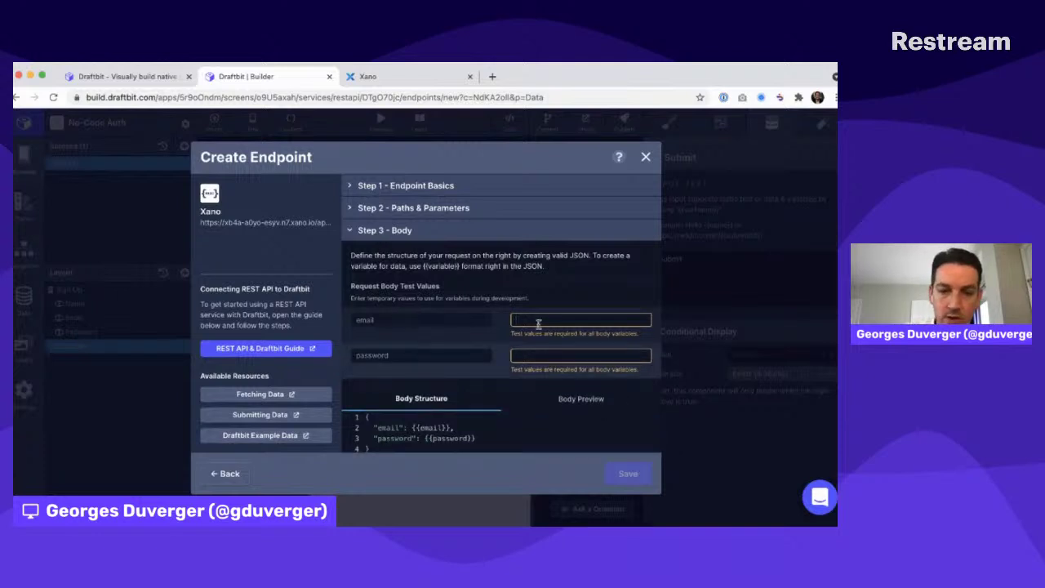
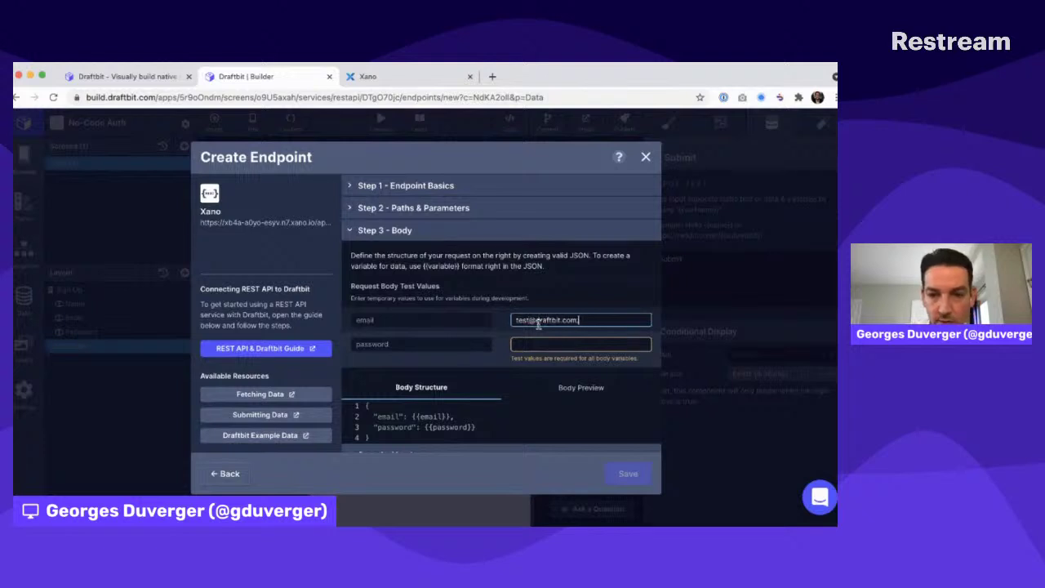
pyautogui.press('Tab')
pyautogui.write('te')
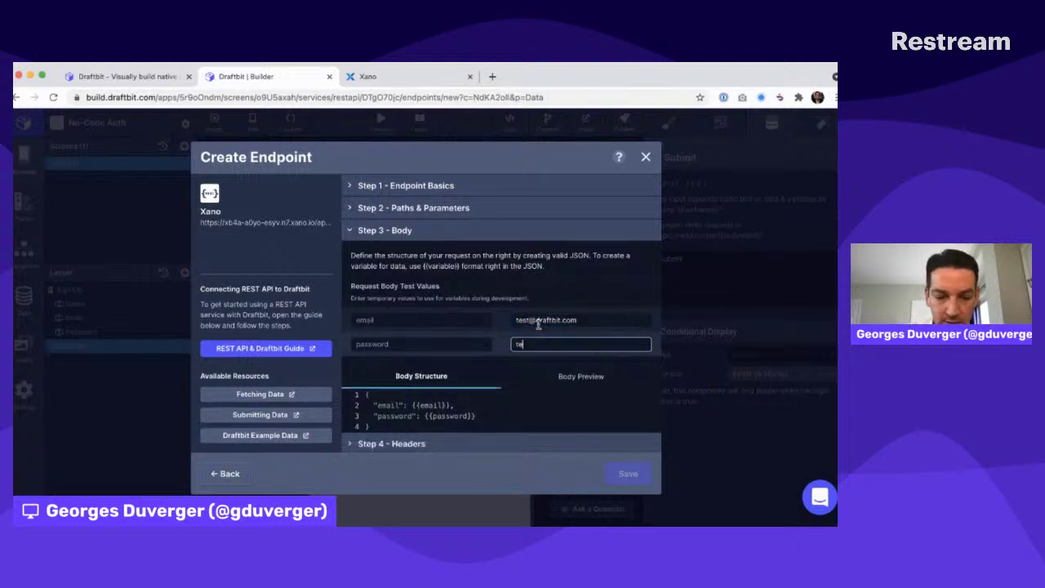
pyautogui.write('st123456')
pyautogui.click(582, 291)
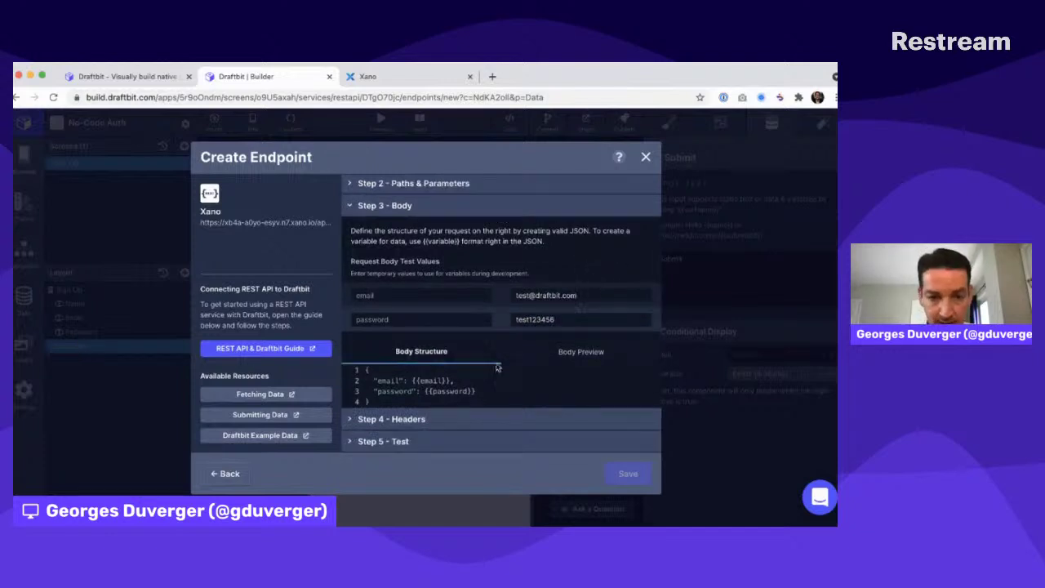
pyautogui.click(400, 440)
pyautogui.click(617, 299)
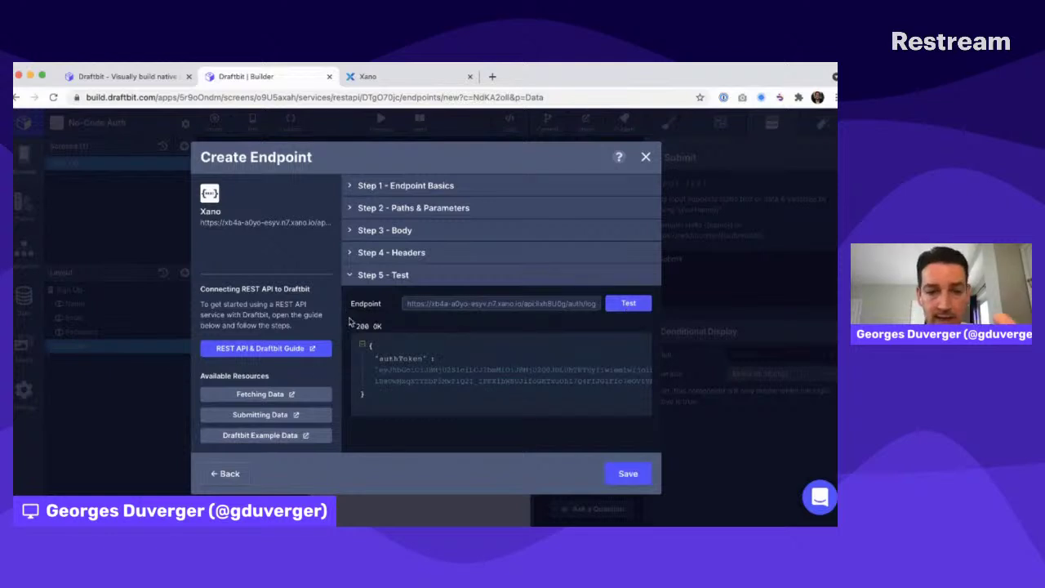
pyautogui.moveTo(356, 327); pyautogui.dragTo(390, 330)
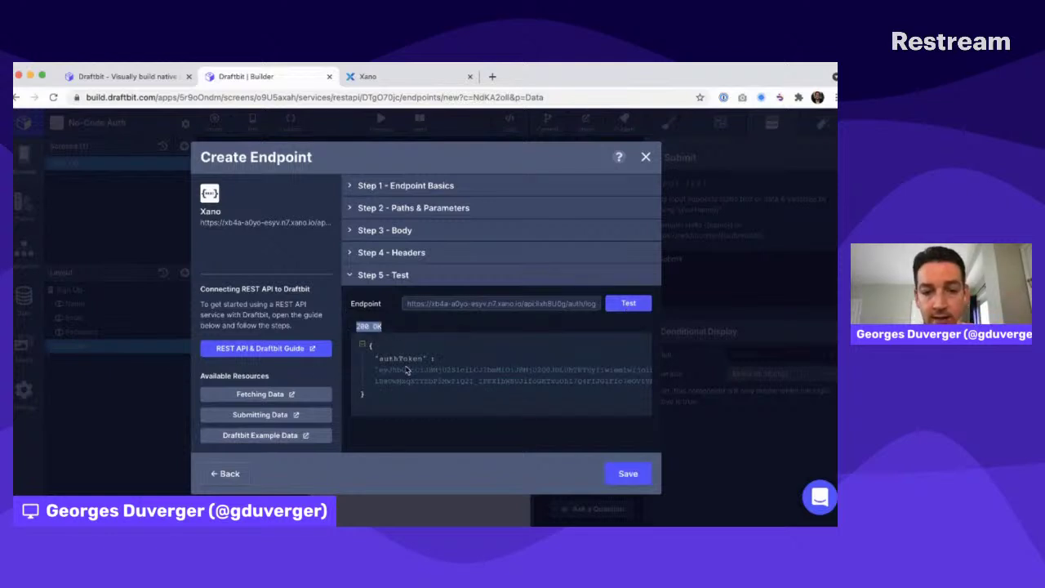
pyautogui.click(627, 473)
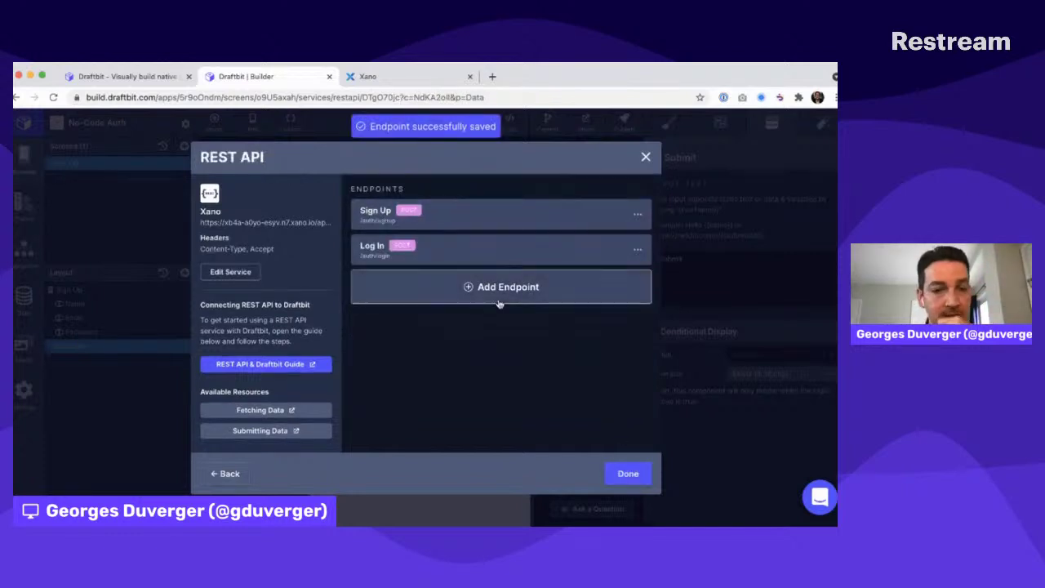
# Add an API Request action to Submit using the Xano service's Sign Up (POST) endpoint
pyautogui.click(627, 474)
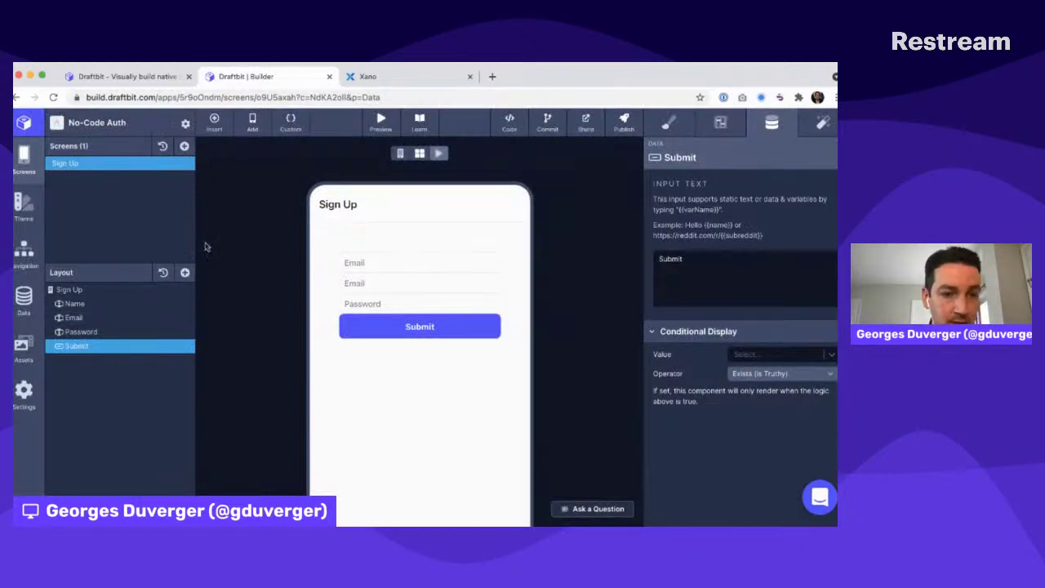
pyautogui.click(819, 124)
pyautogui.click(834, 238)
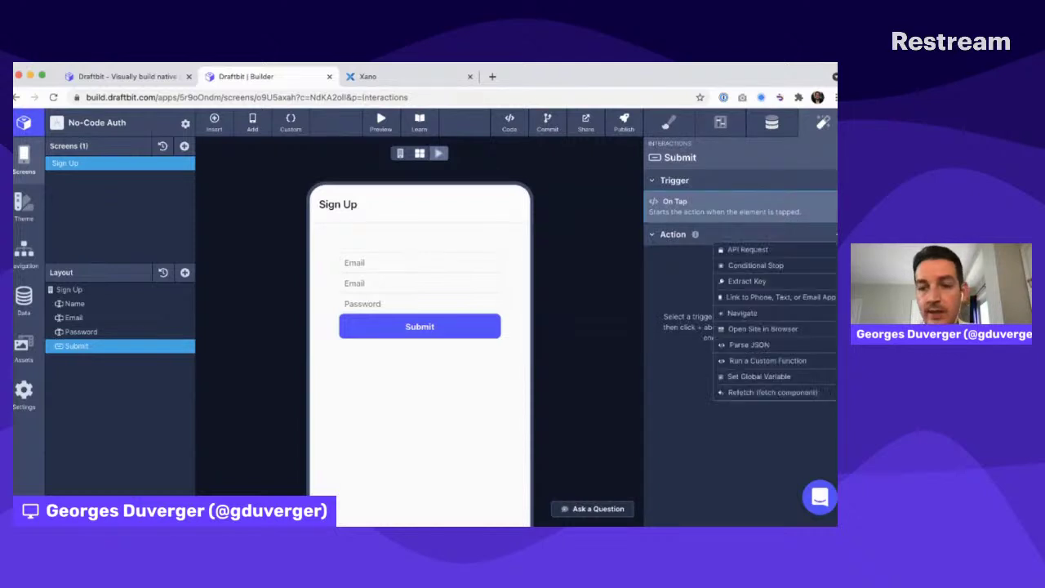
pyautogui.click(767, 256)
pyautogui.click(755, 219)
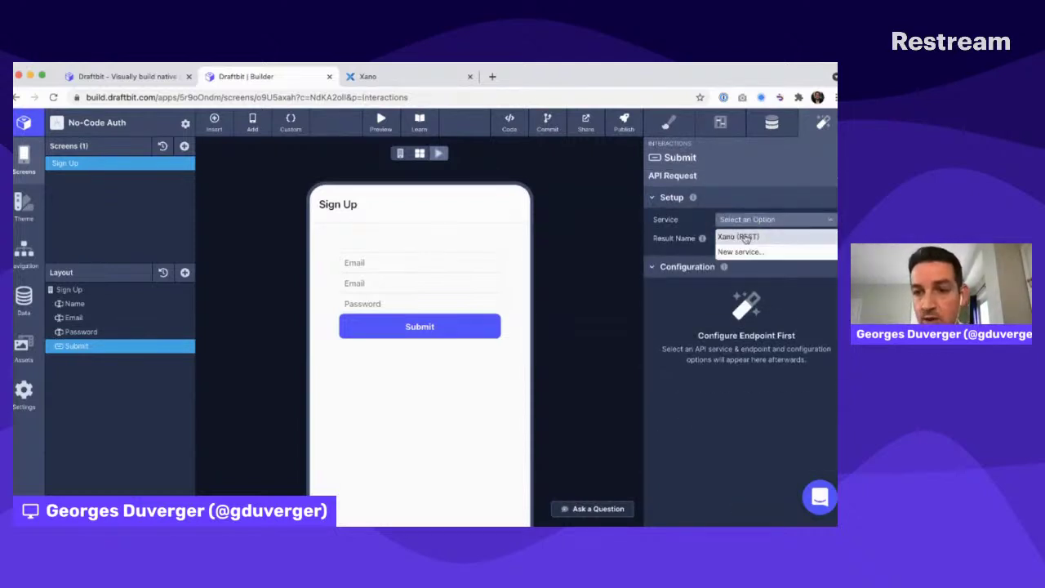
pyautogui.click(745, 236)
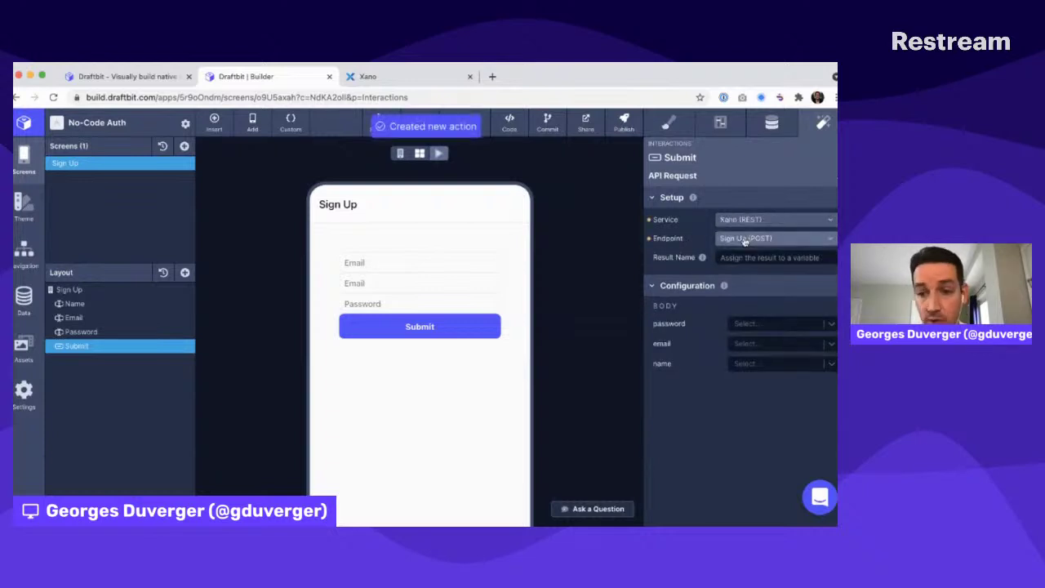
pyautogui.click(744, 240)
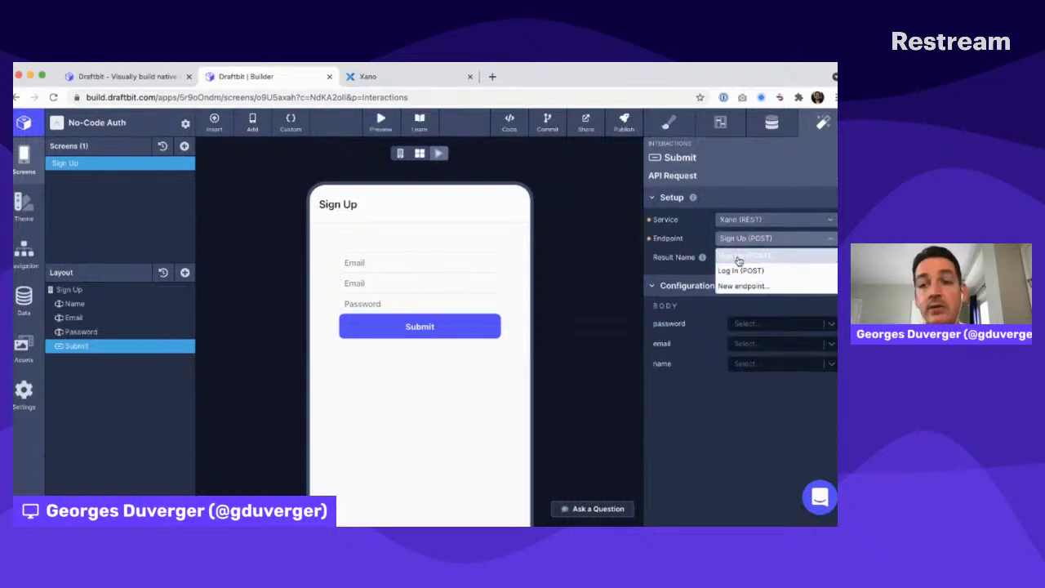
pyautogui.click(738, 258)
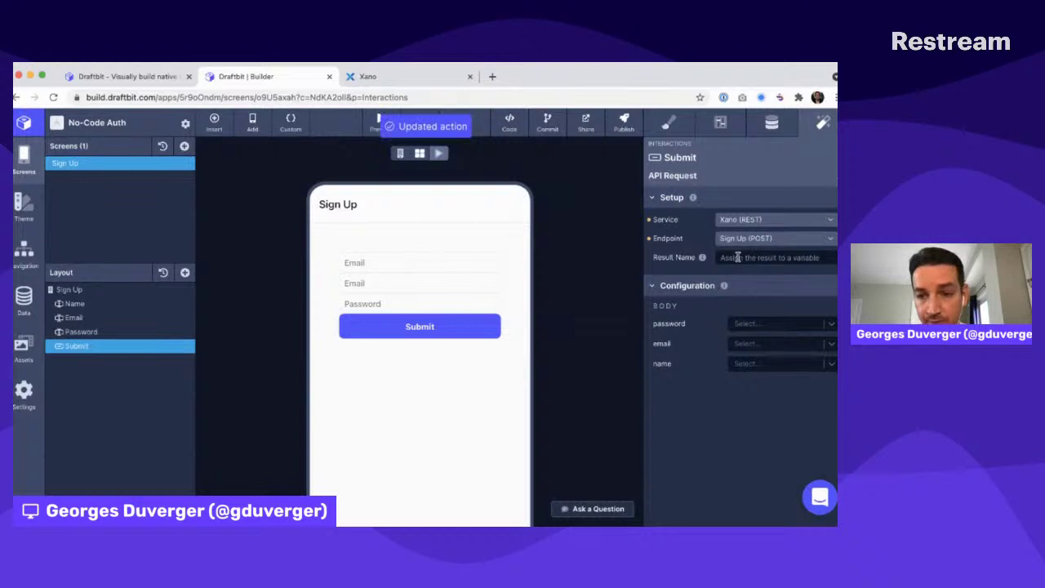
# Map signUpPassword to password and signUpEmail to email in the request body
pyautogui.click(756, 323)
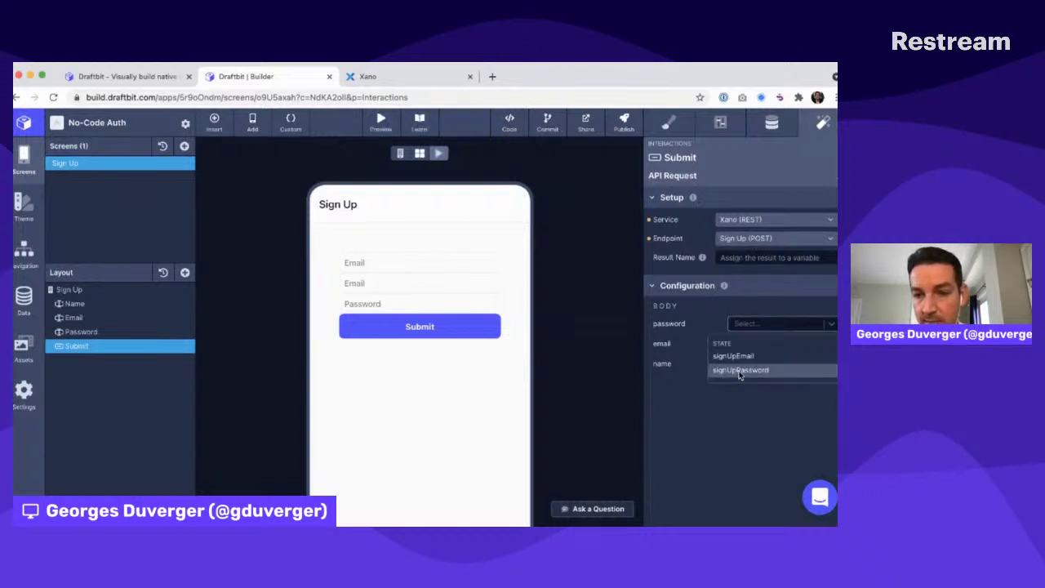
pyautogui.click(740, 372)
pyautogui.click(749, 344)
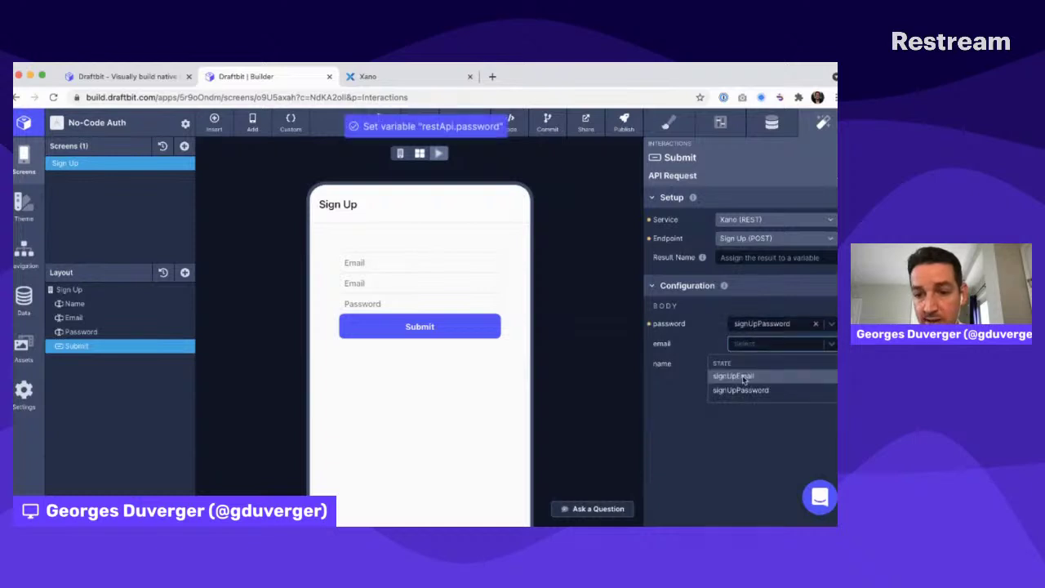
pyautogui.click(743, 378)
pyautogui.click(743, 364)
pyautogui.click(718, 445)
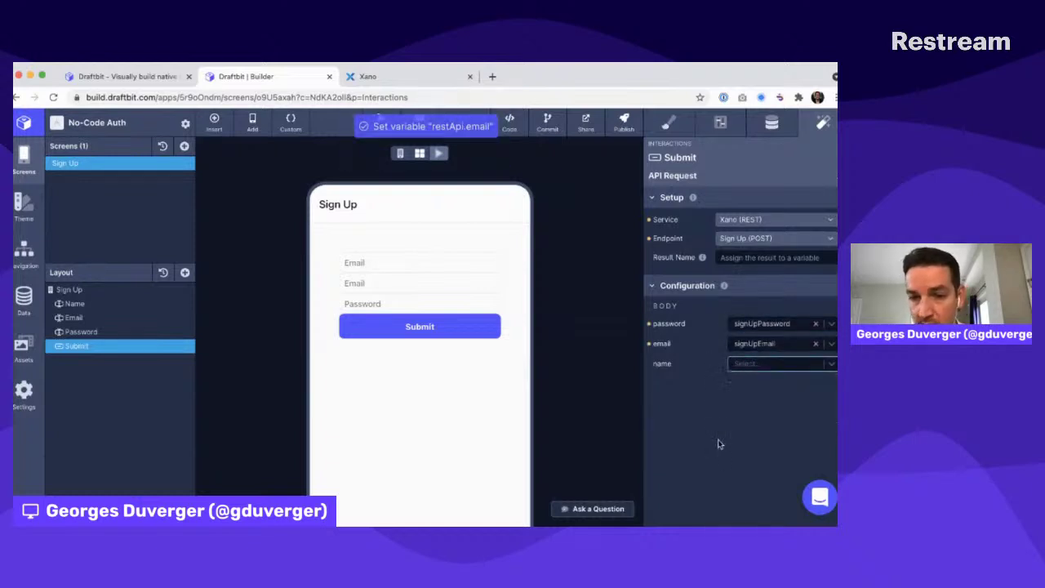
pyautogui.click(151, 305)
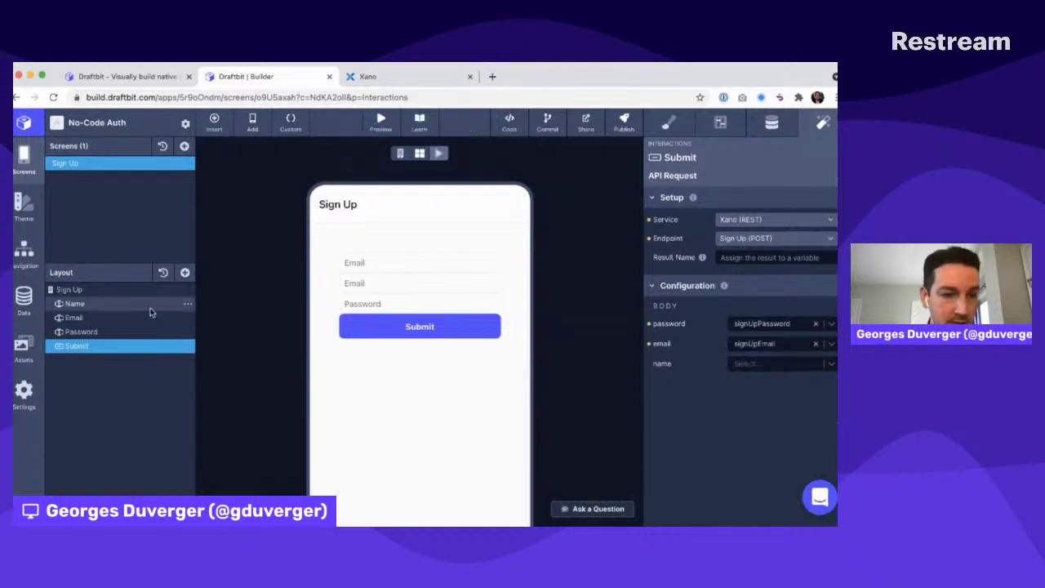
# Change the Name input's field name to signUpName
pyautogui.click(720, 122)
pyautogui.click(775, 221)
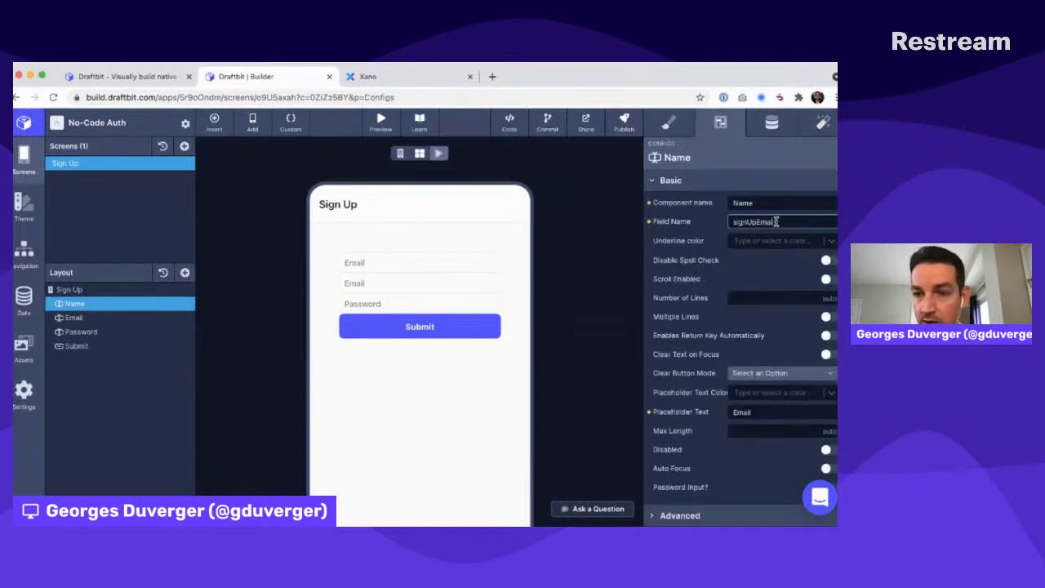
pyautogui.write('Name')
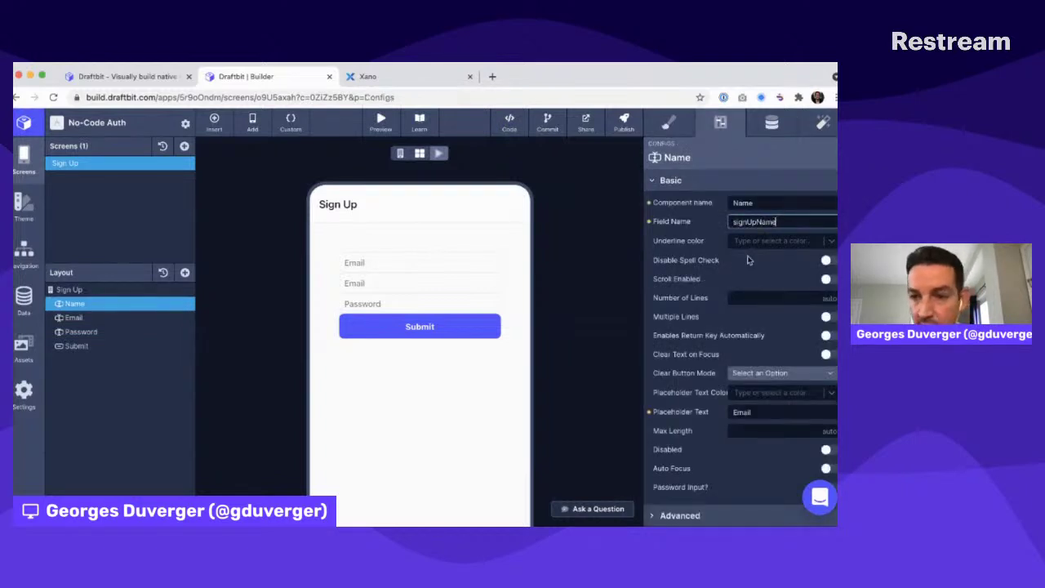
pyautogui.click(718, 237)
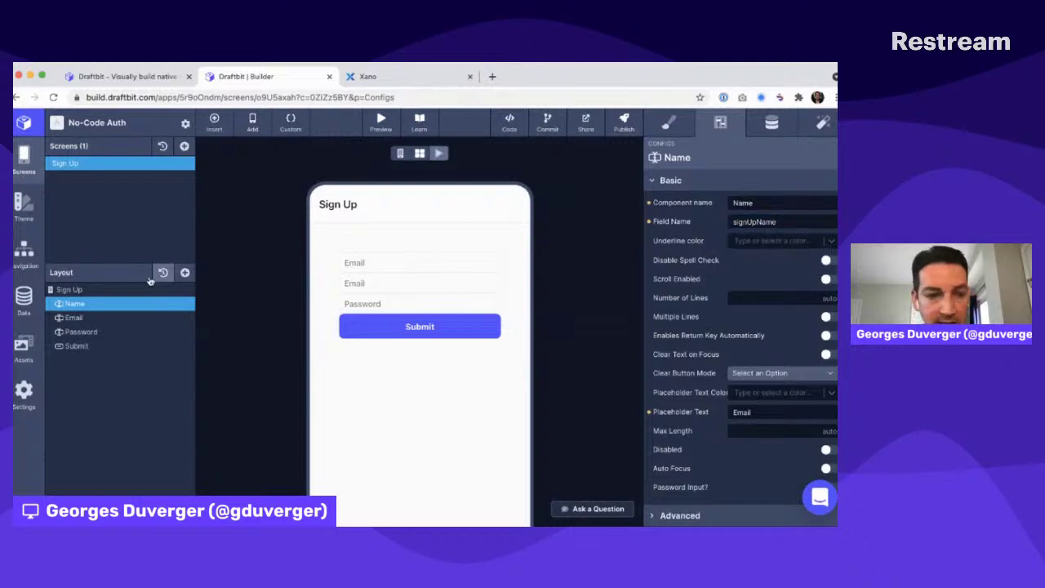
# Reopen the Submit button's existing API Request action
pyautogui.click(76, 346)
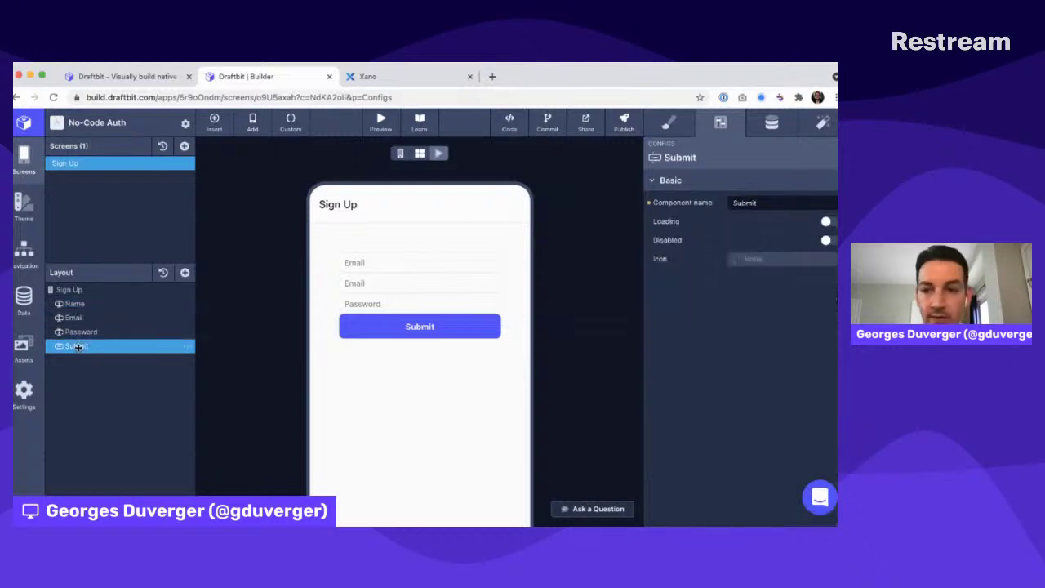
pyautogui.click(823, 124)
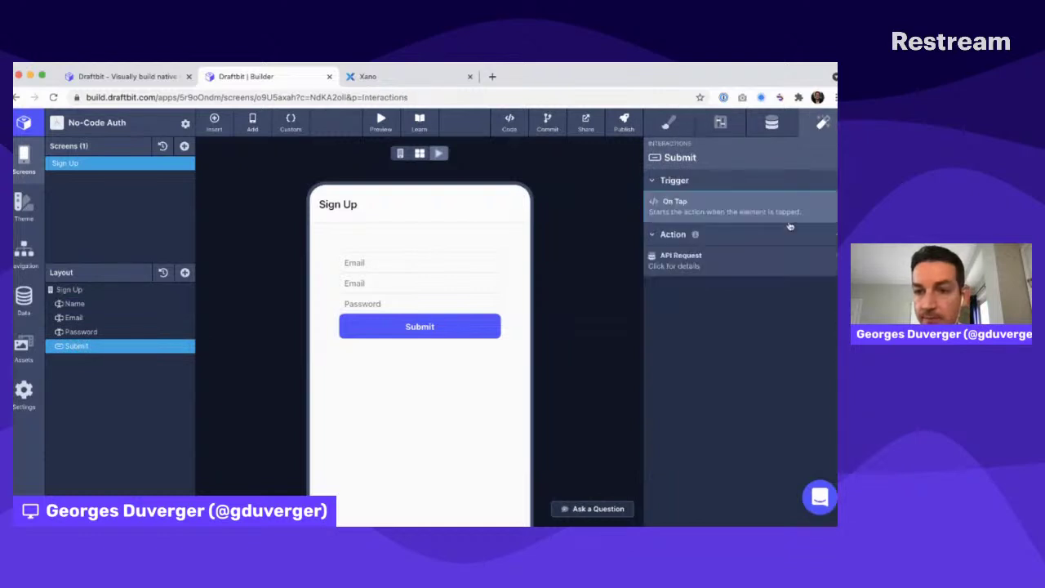
pyautogui.click(702, 263)
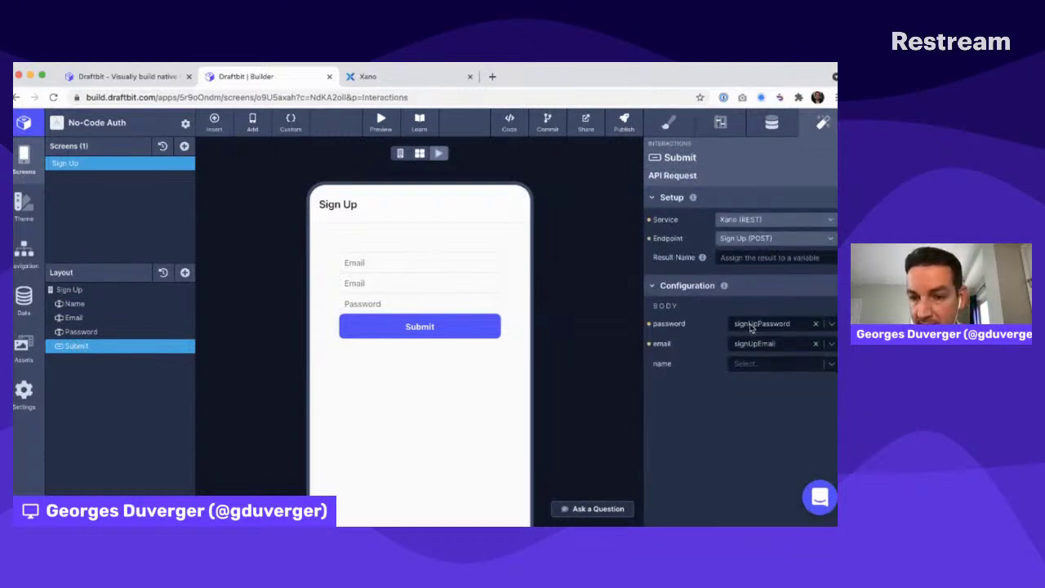
# Send signUpName as the body's name value and add a Navigate action to Submit
pyautogui.click(758, 365)
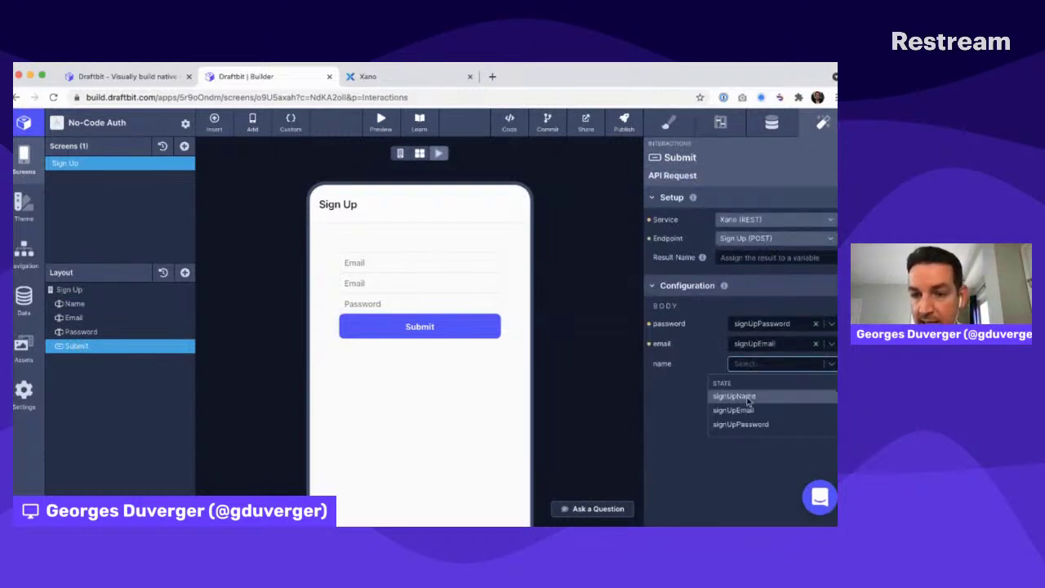
pyautogui.click(747, 398)
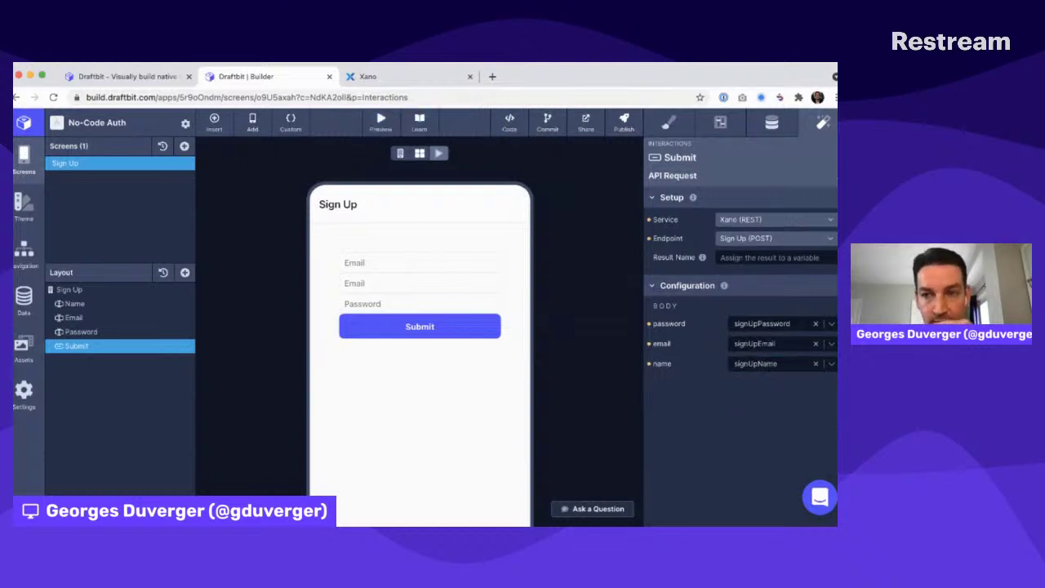
pyautogui.click(833, 177)
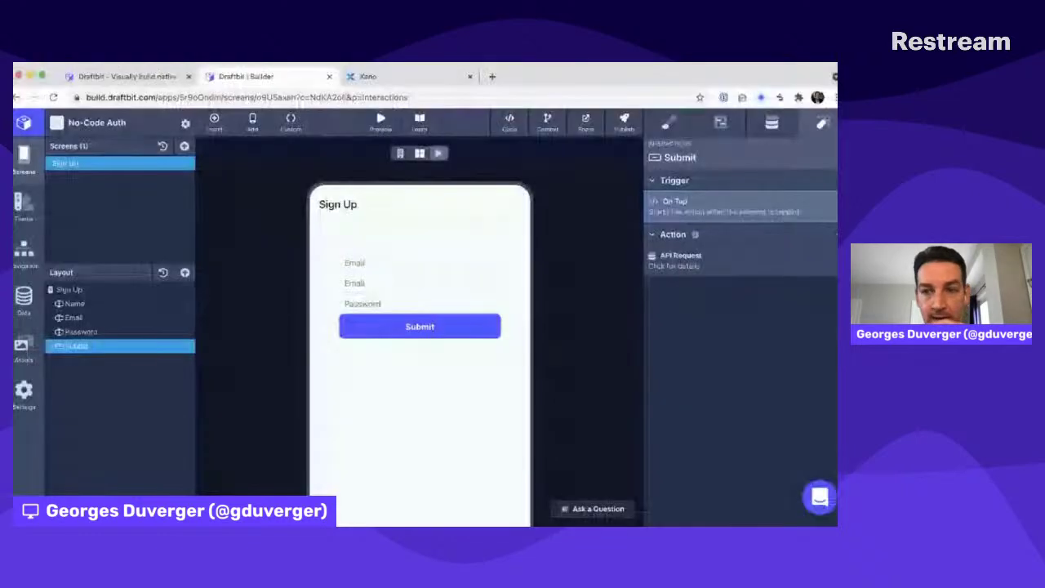
pyautogui.click(835, 235)
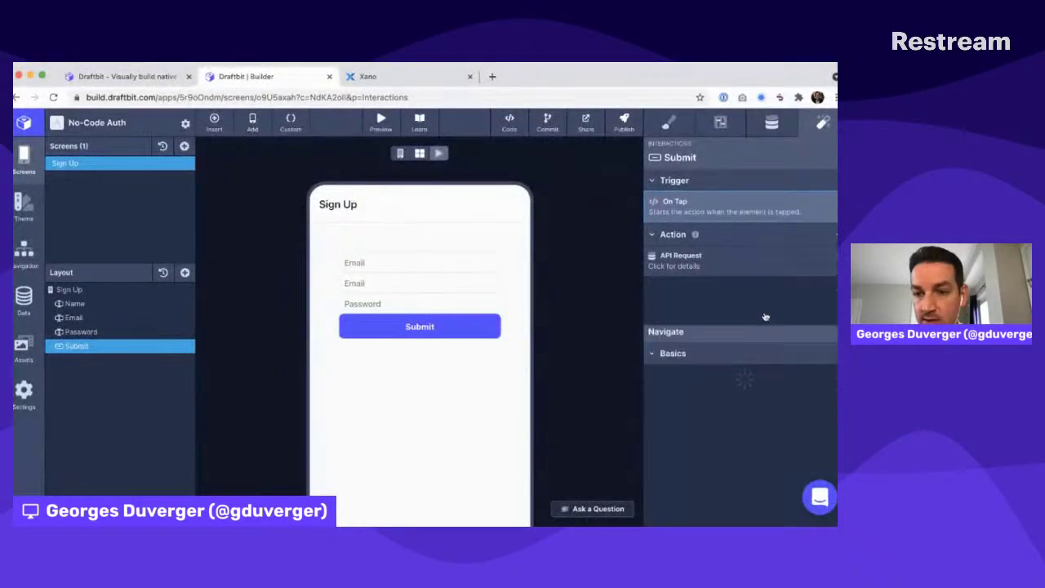
pyautogui.click(765, 313)
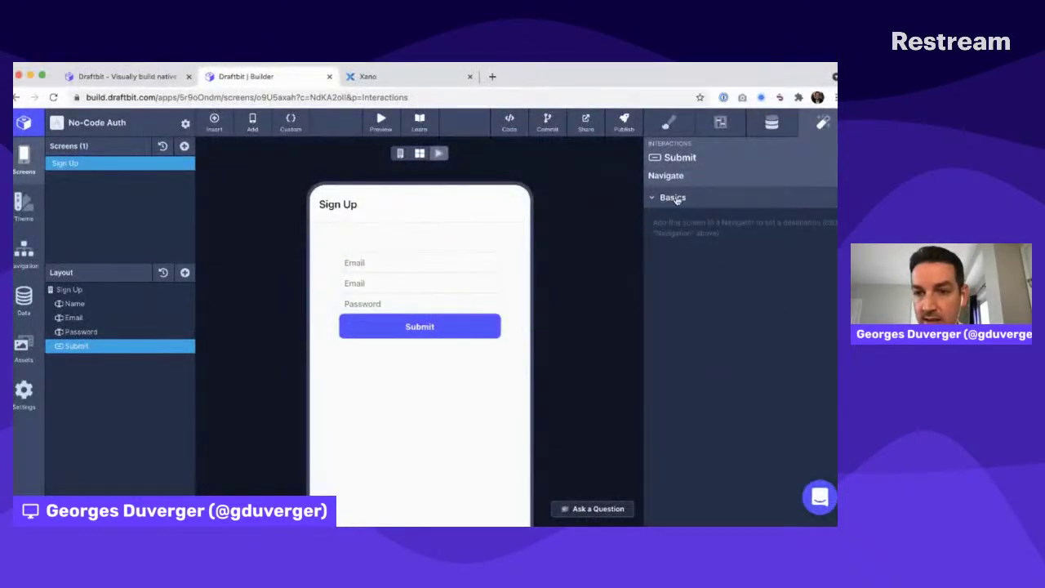
# Add a blank screen named Logged In
pyautogui.click(184, 146)
pyautogui.click(260, 338)
pyautogui.doubleClick(68, 178)
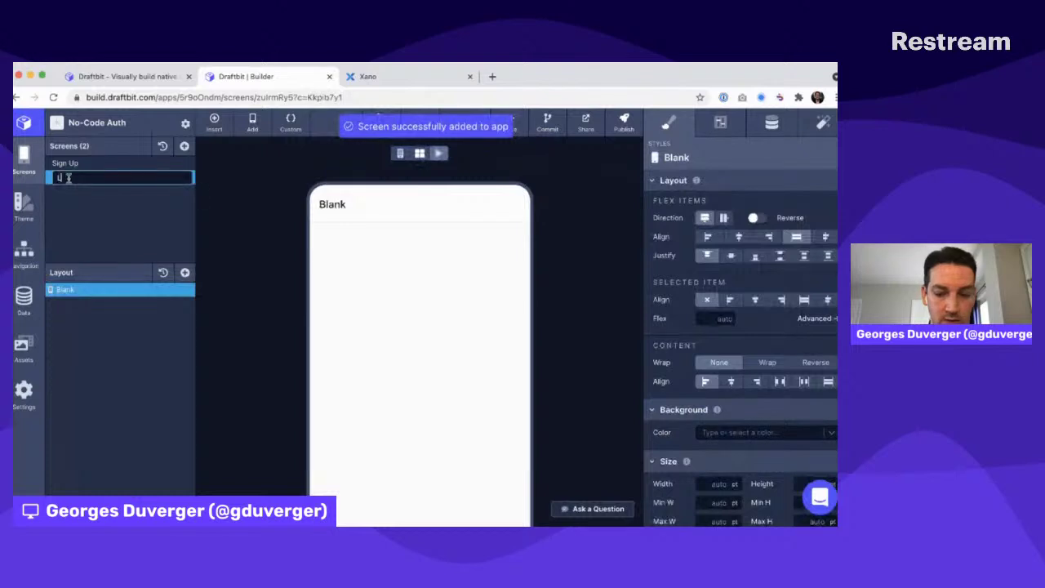
pyautogui.write('Lo')
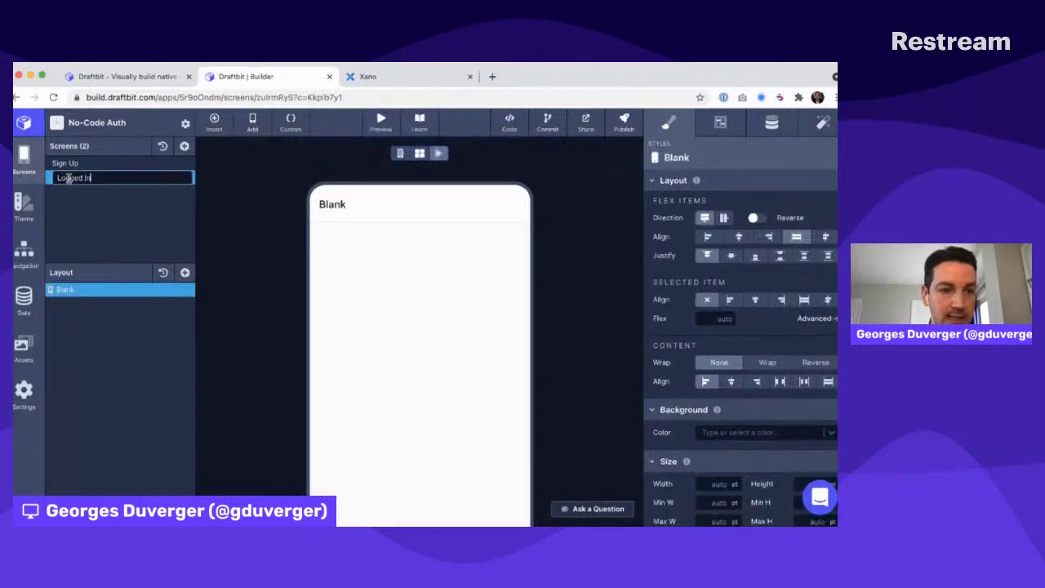
pyautogui.write('gged In')
pyautogui.press('Return')
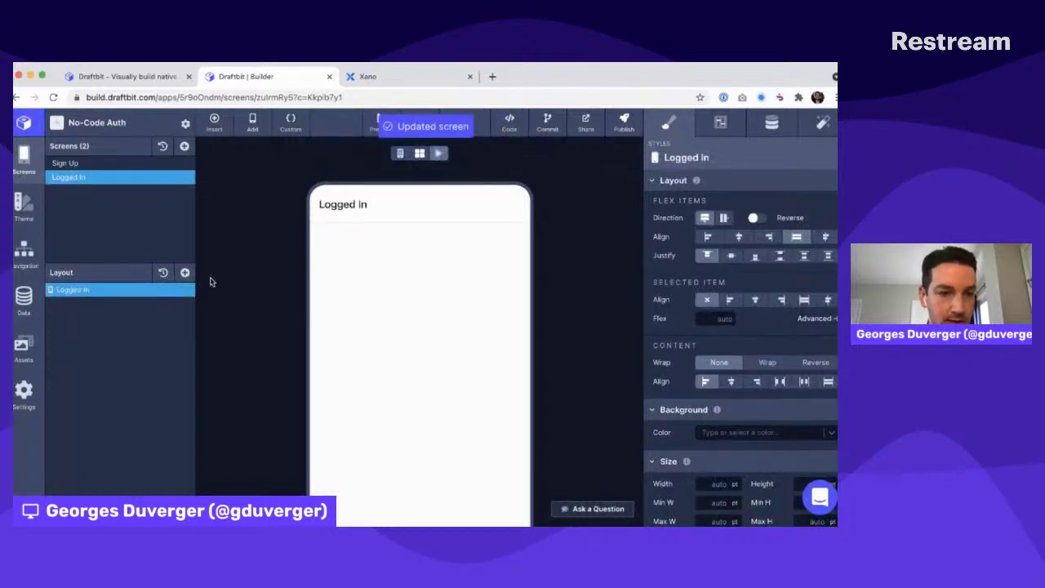
# Make Sign Up's Submit button navigate to the Logged In screen, then run a live preview
pyautogui.click(118, 163)
pyautogui.click(420, 327)
pyautogui.click(823, 123)
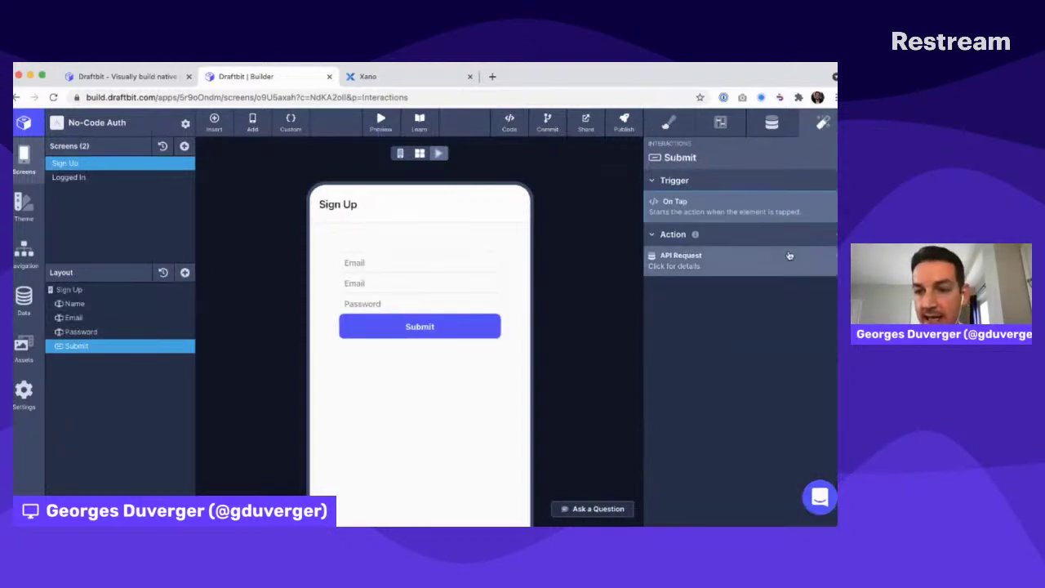
pyautogui.click(833, 234)
pyautogui.click(766, 315)
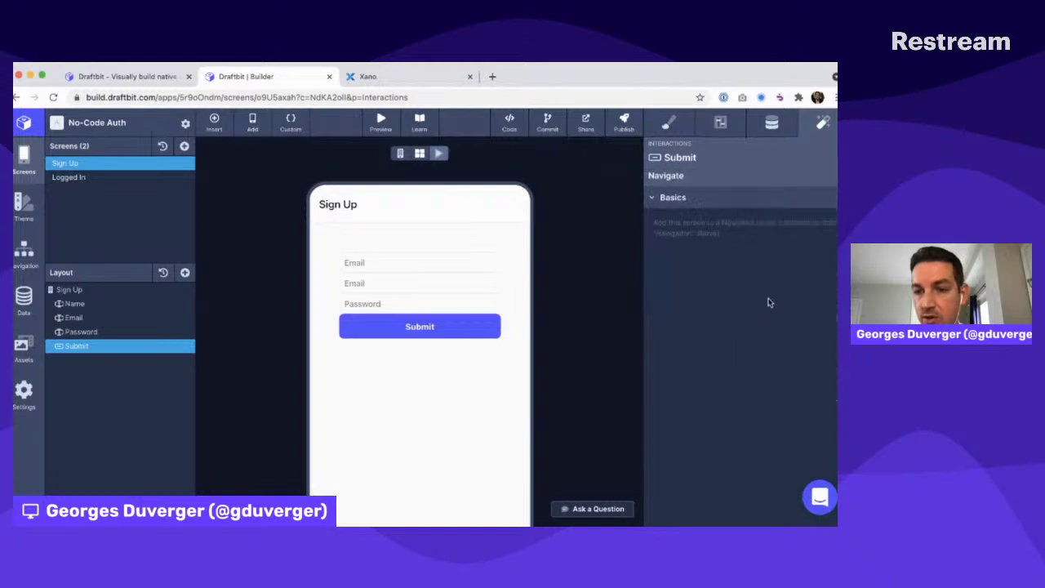
pyautogui.press('super+r')
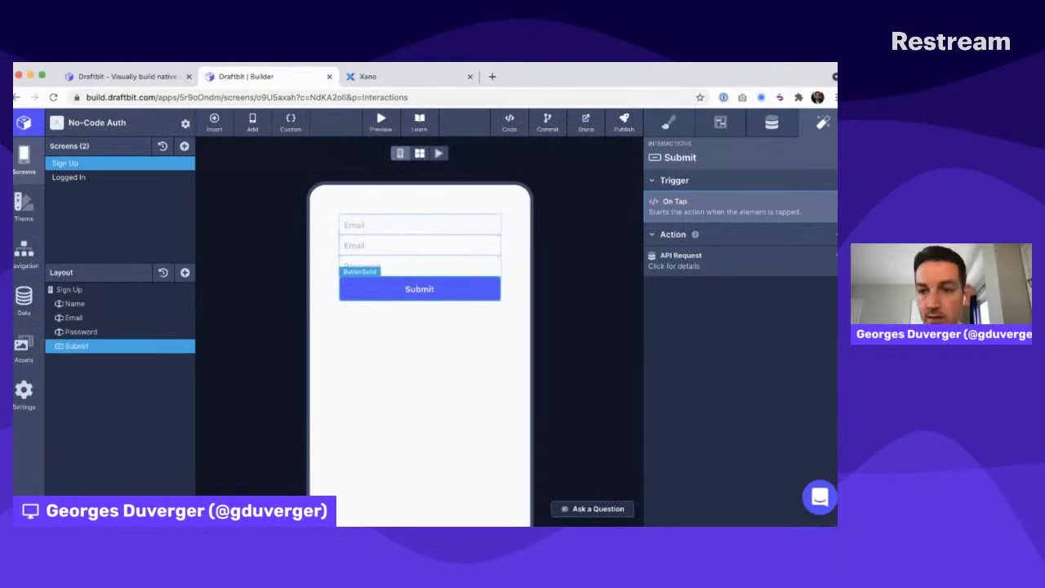
pyautogui.click(759, 257)
pyautogui.click(758, 315)
pyautogui.click(763, 221)
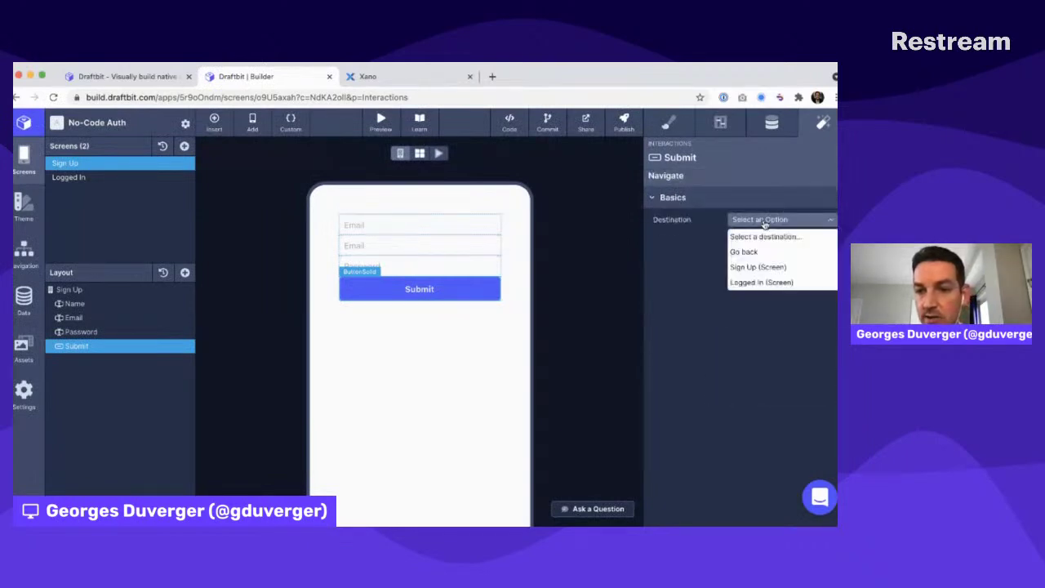
pyautogui.click(755, 282)
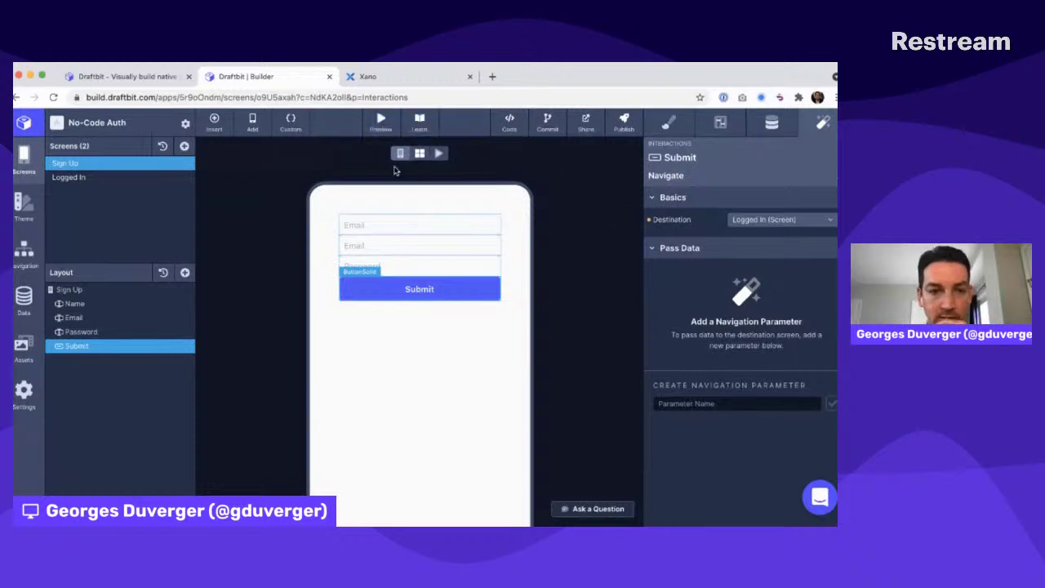
pyautogui.click(440, 154)
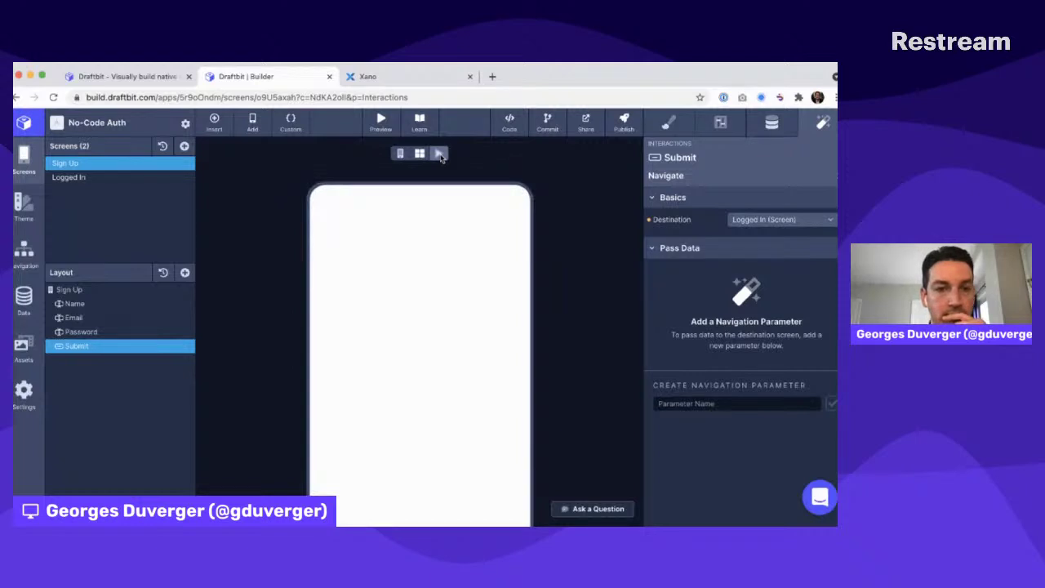
# Sign up a test user in the preview with a name, email and password, reaching Logged In, then open Xano's database tables
pyautogui.click(361, 263)
pyautogui.write('test2')
pyautogui.press('Tab')
pyautogui.press('Tab')
pyautogui.write('tes')
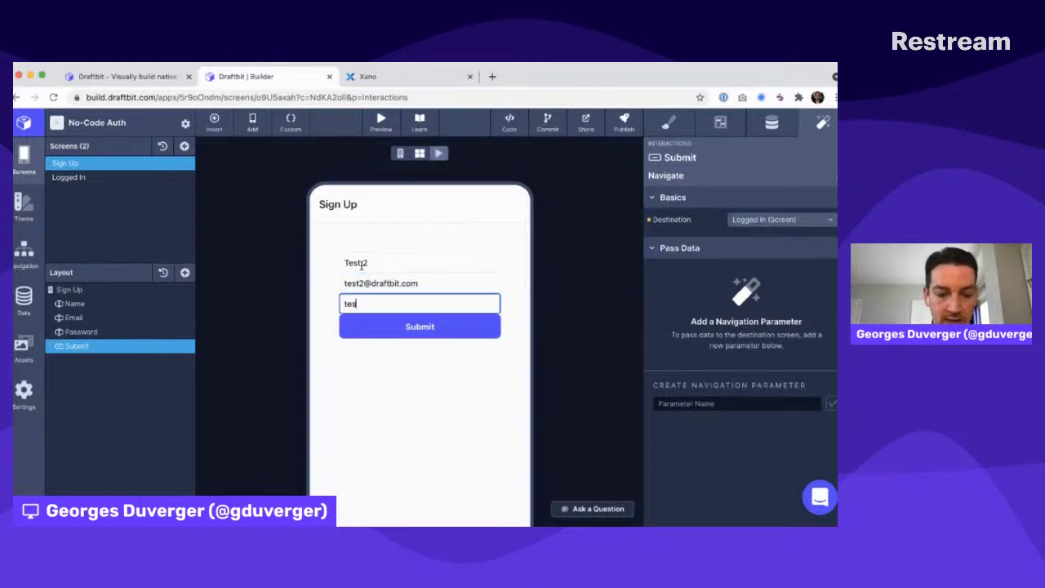
pyautogui.write('t123456')
pyautogui.click(390, 237)
pyautogui.click(406, 328)
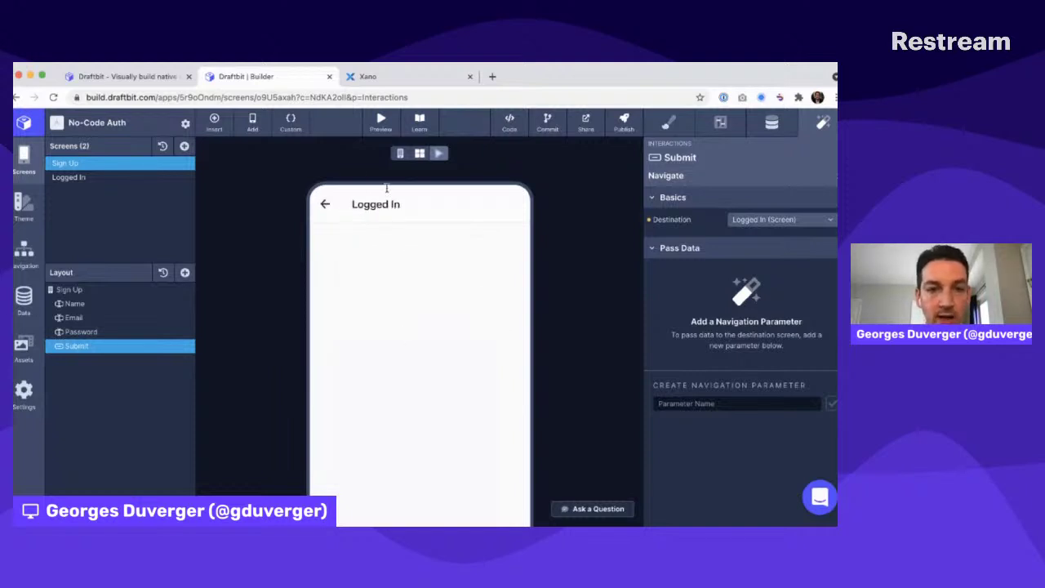
pyautogui.hotkey('ctrl', 'Tab')
pyautogui.click(59, 217)
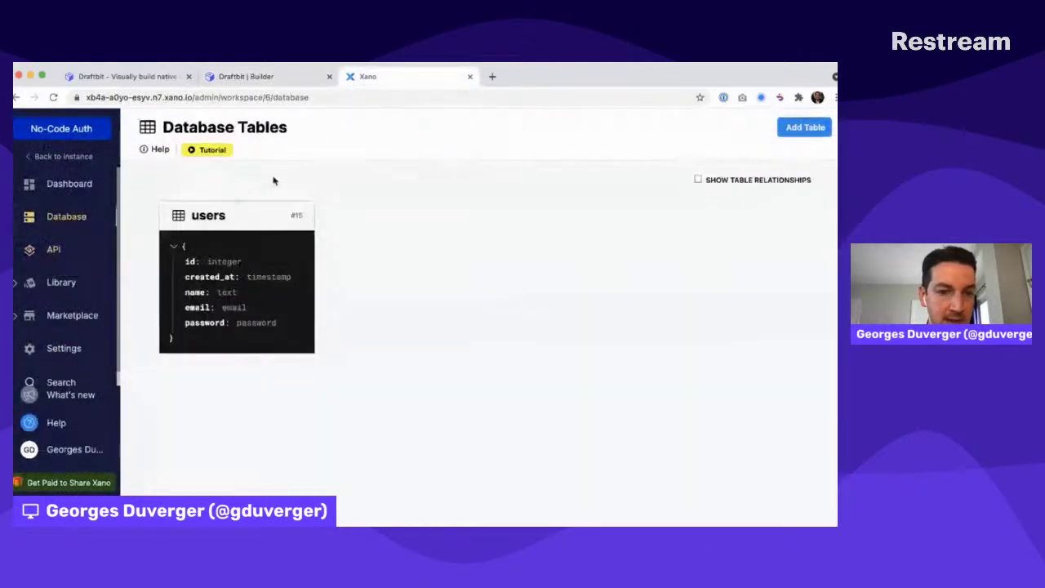
# Open Xano's users table to confirm the new Test 2 record, then return to Draftbit
pyautogui.click(248, 207)
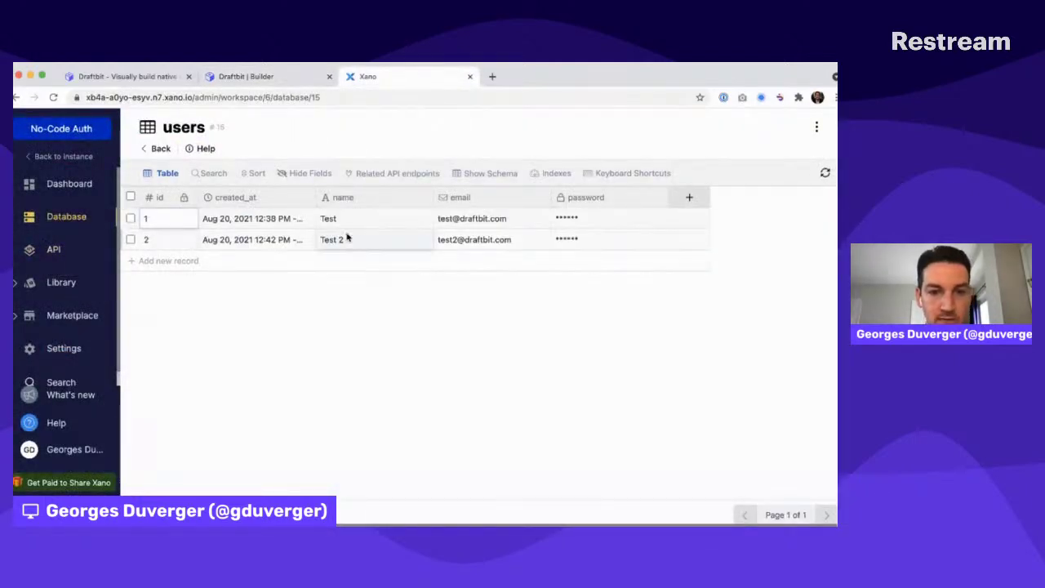
pyautogui.hotkey('ctrl', 'shift', 'Tab')
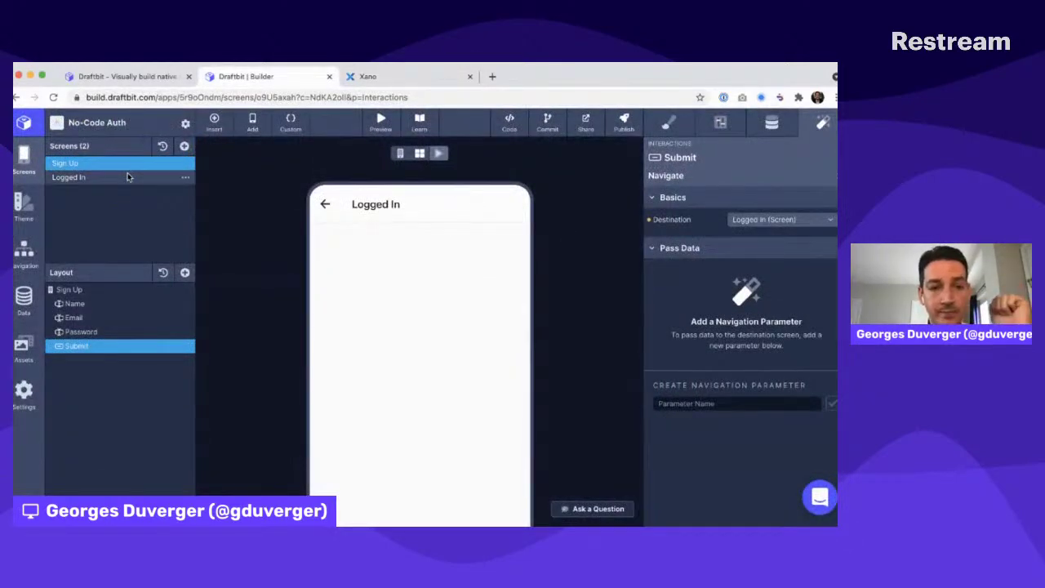
# Add a new blank screen and name it 'Log In'
pyautogui.click(187, 165)
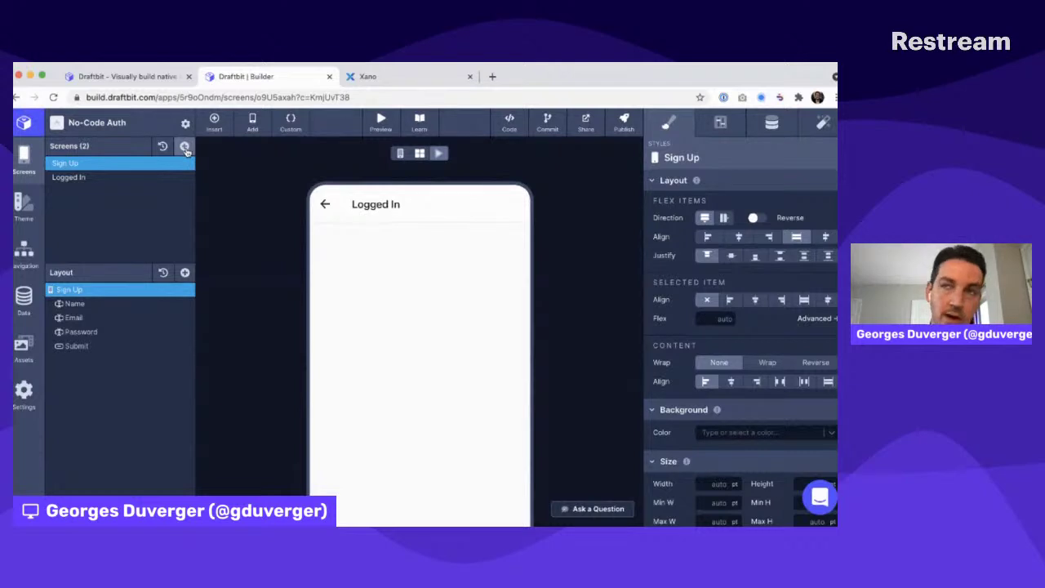
pyautogui.click(184, 147)
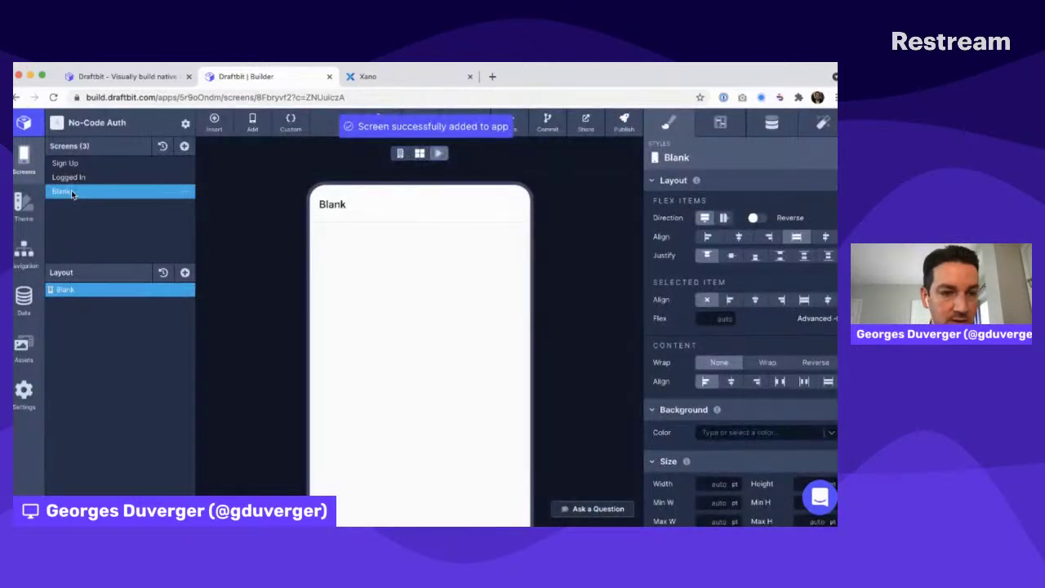
pyautogui.doubleClick(58, 190)
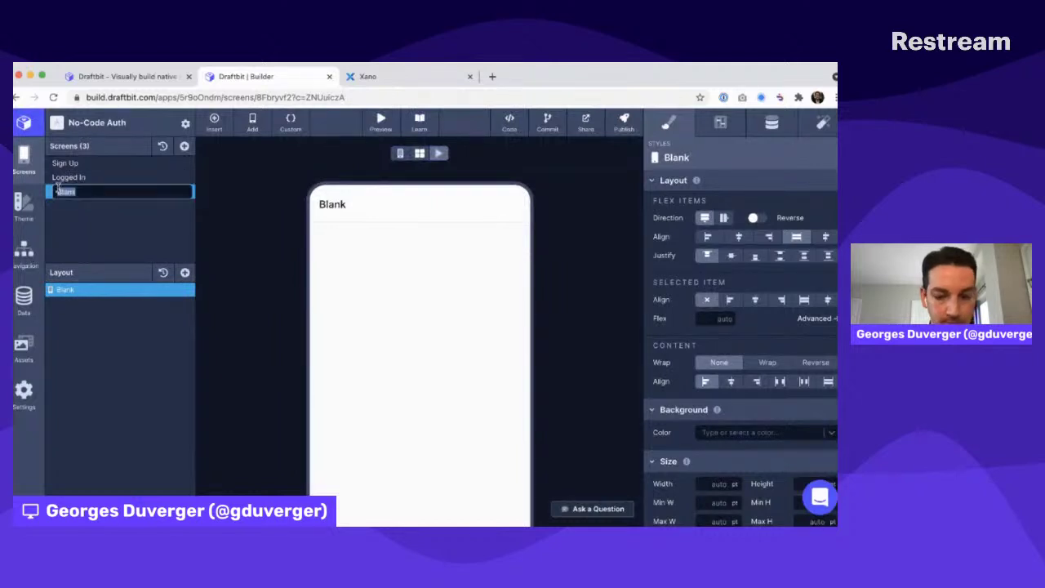
pyautogui.write('Log I')
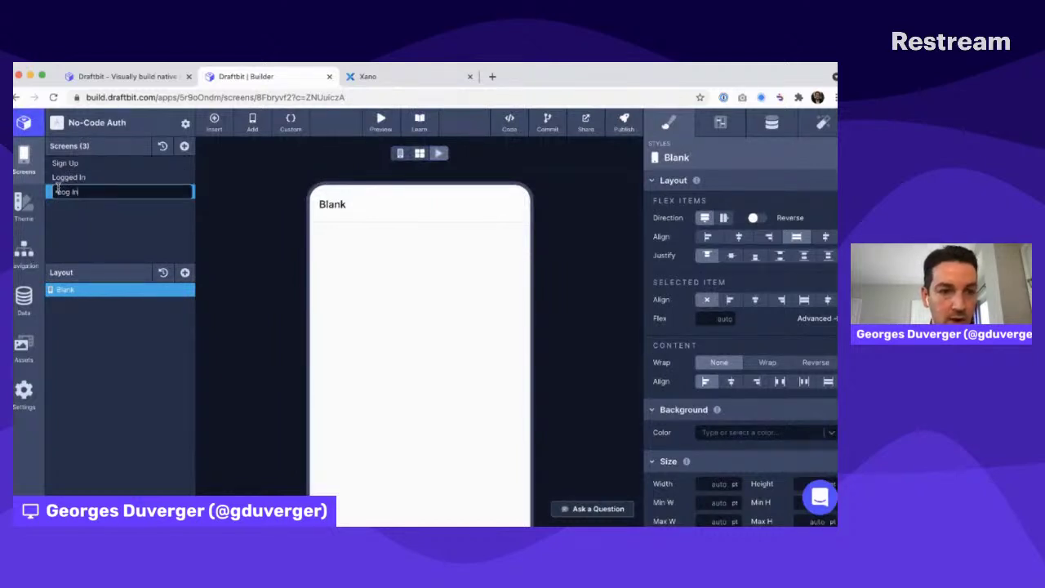
pyautogui.write('n')
pyautogui.press('Return')
# Set the Log In screen's left, right and bottom padding to 50
pyautogui.scroll(-5, 757, 374)
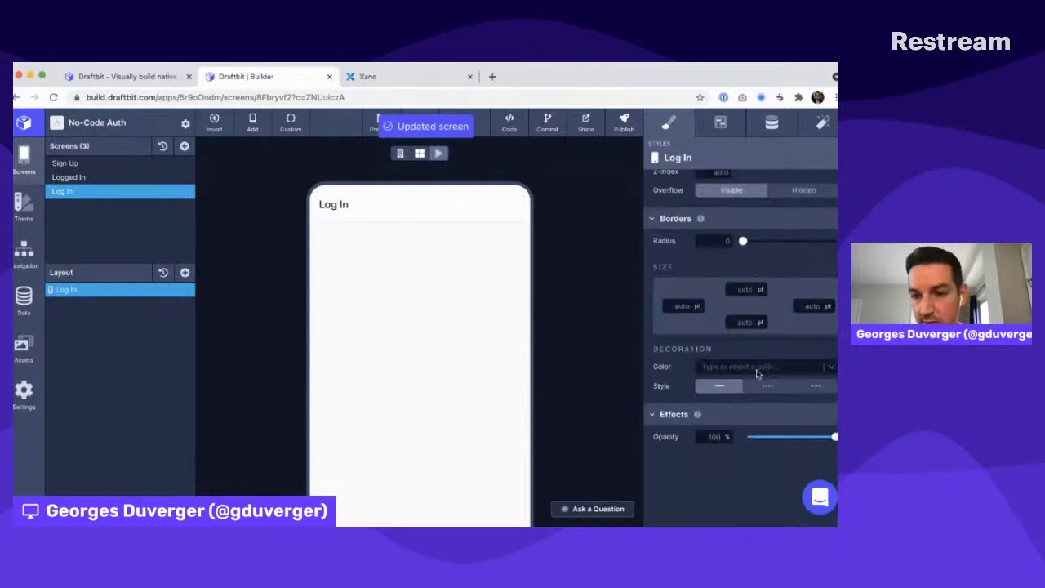
pyautogui.scroll(5, 755, 221)
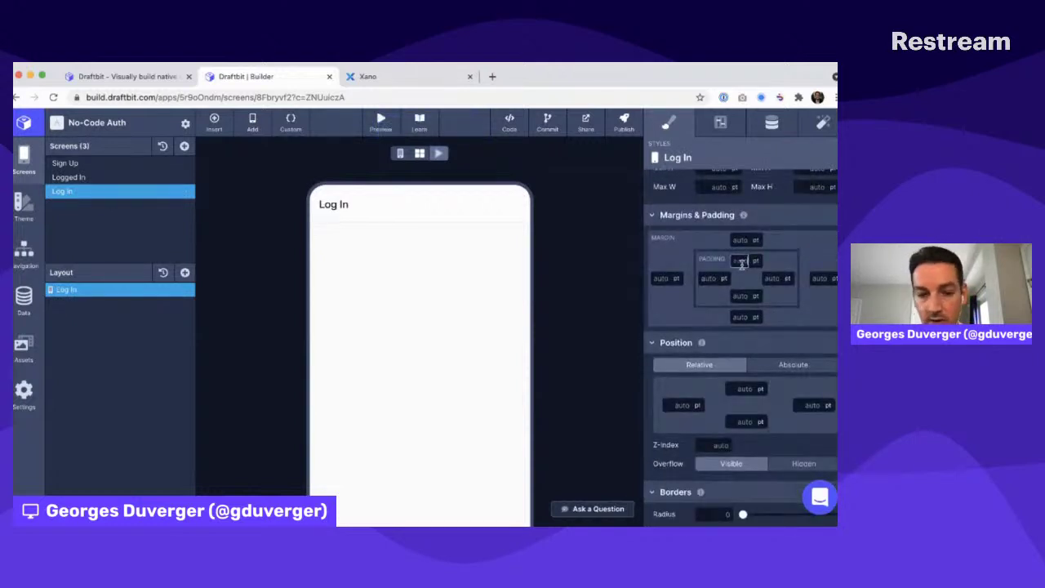
pyautogui.click(707, 279)
pyautogui.write('50')
pyautogui.click(772, 279)
pyautogui.write('50')
pyautogui.click(740, 295)
pyautogui.write('50')
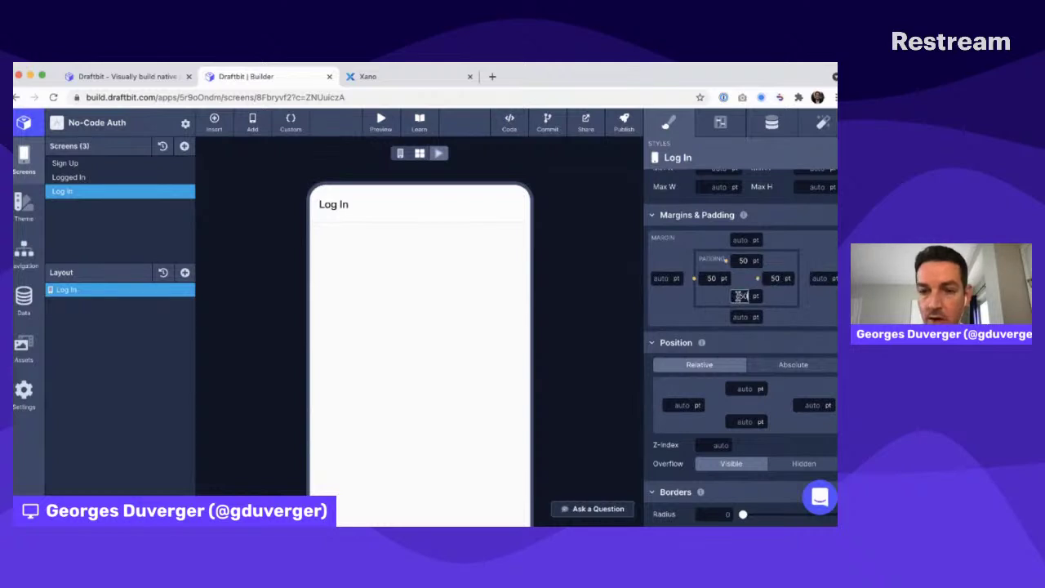
pyautogui.click(184, 271)
# Add two Text Inputs and a Button Solid to the Log In screen
pyautogui.write('iput')
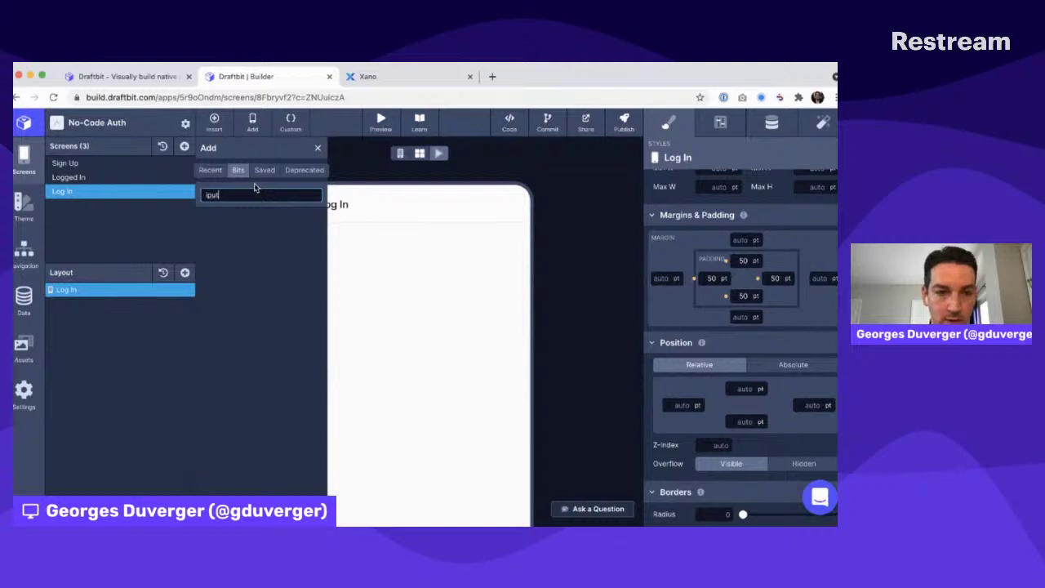
pyautogui.press('BackSpace')
pyautogui.write('nput')
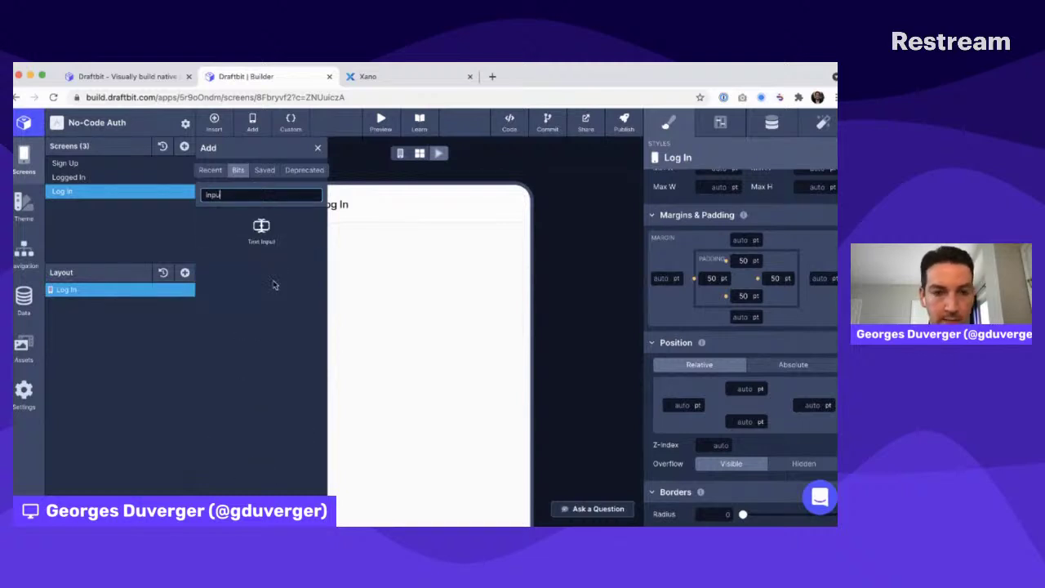
pyautogui.click(265, 240)
pyautogui.click(265, 239)
pyautogui.doubleClick(243, 193)
pyautogui.write('bu')
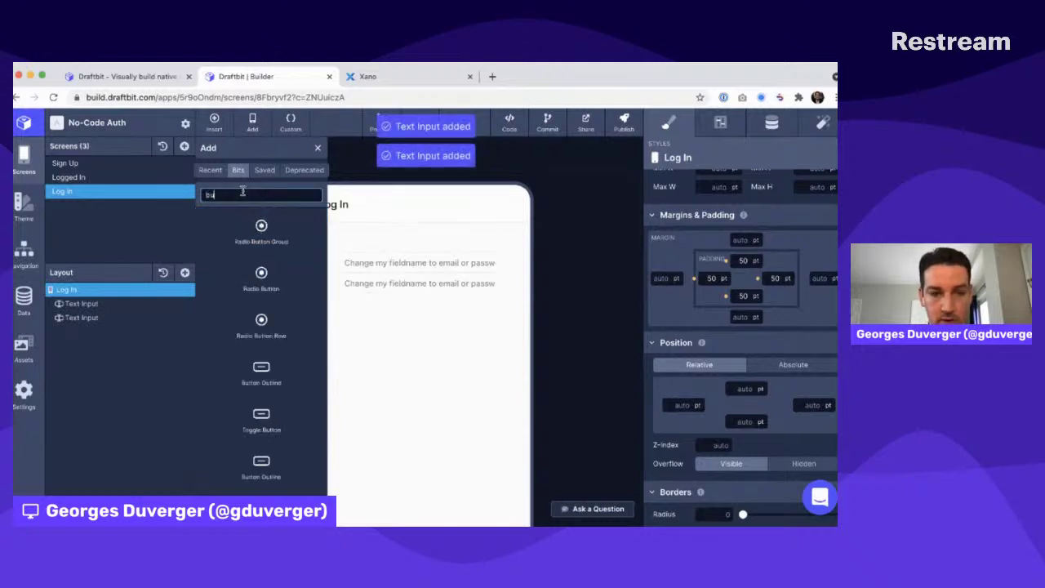
pyautogui.write('tton')
pyautogui.scroll(-1, 269, 441)
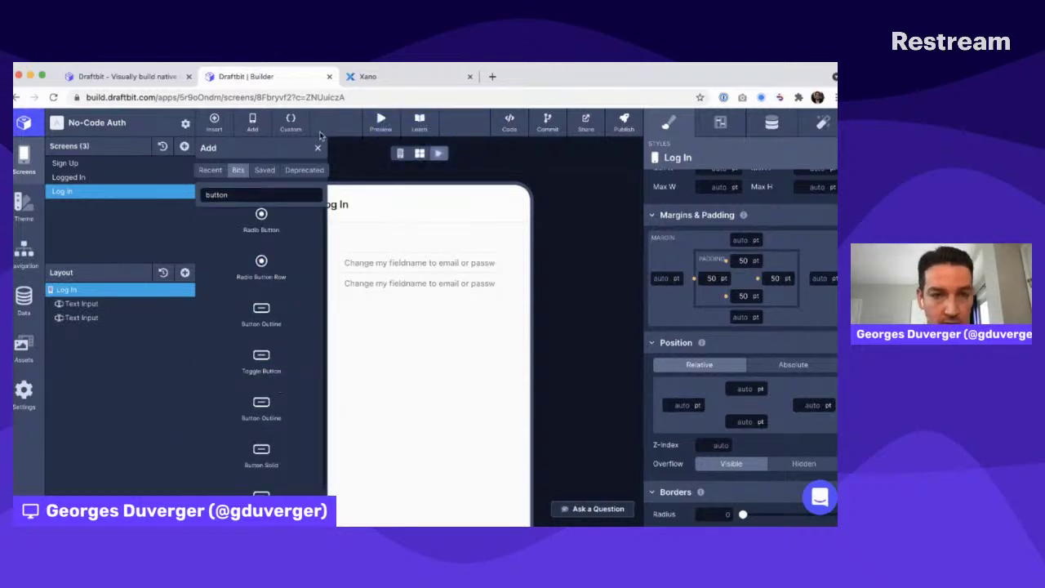
pyautogui.click(270, 453)
pyautogui.click(317, 149)
# Give the first text input field name loginEmail and an Email placeholder
pyautogui.click(89, 304)
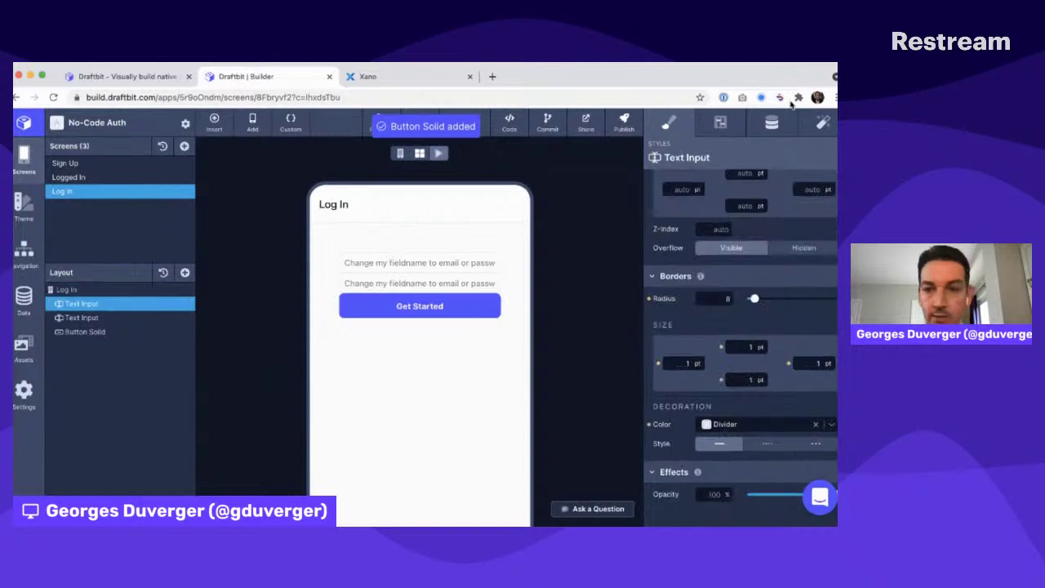
pyautogui.click(720, 122)
pyautogui.scroll(3, 745, 208)
pyautogui.click(747, 221)
pyautogui.press('BackSpace')
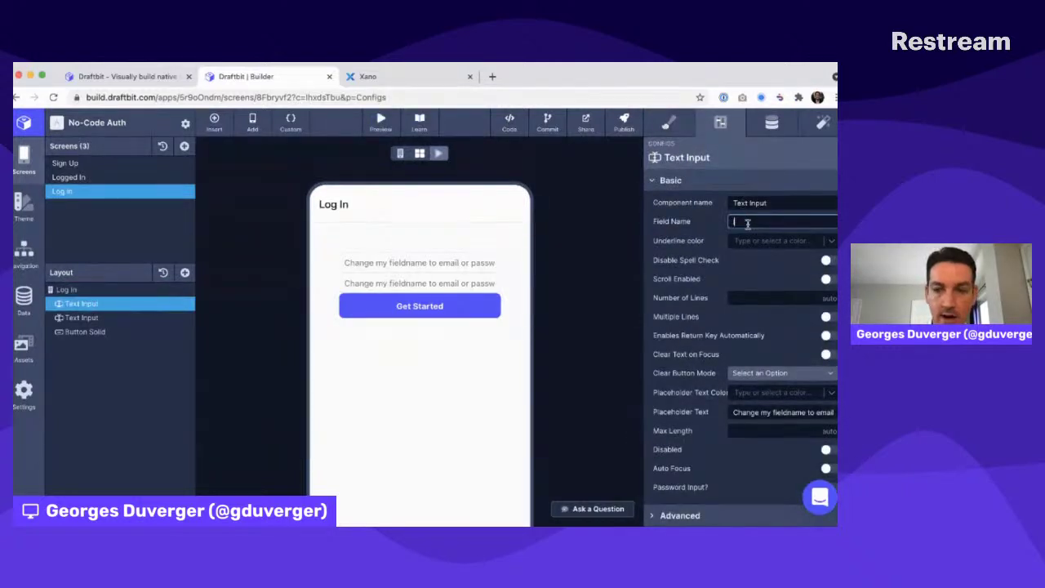
pyautogui.write('loginEmail')
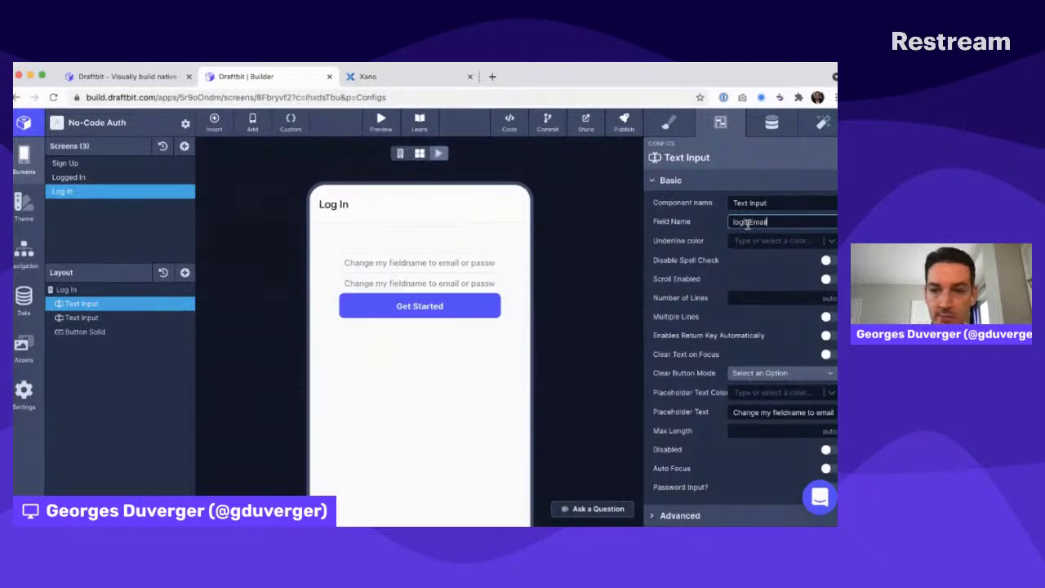
pyautogui.click(802, 413)
pyautogui.write('E')
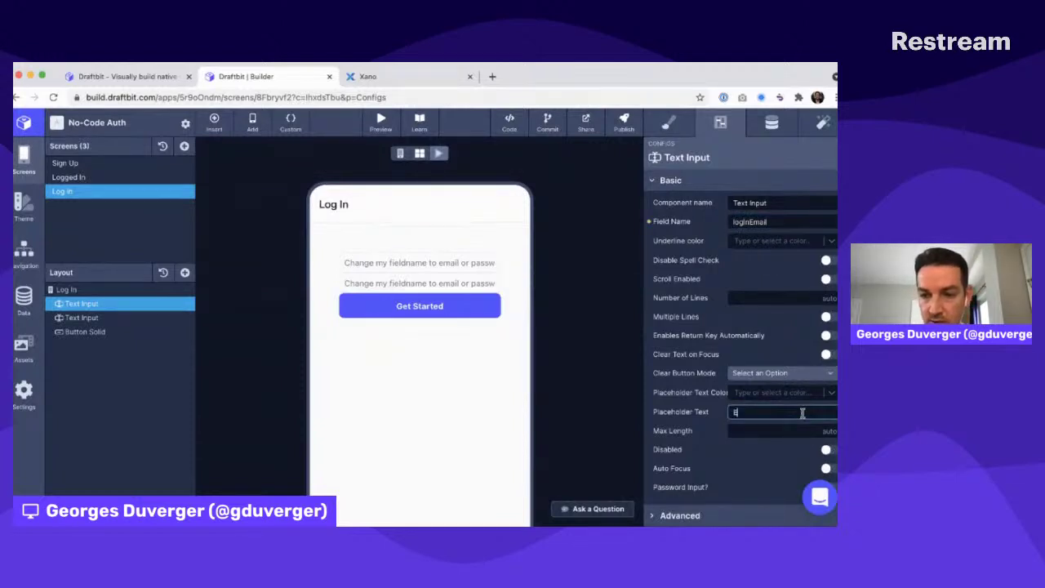
# Give the second input field name loginPassword, placeholder 'Password', and enable password masking
pyautogui.click(81, 316)
pyautogui.doubleClick(740, 221)
pyautogui.press('BackSpace')
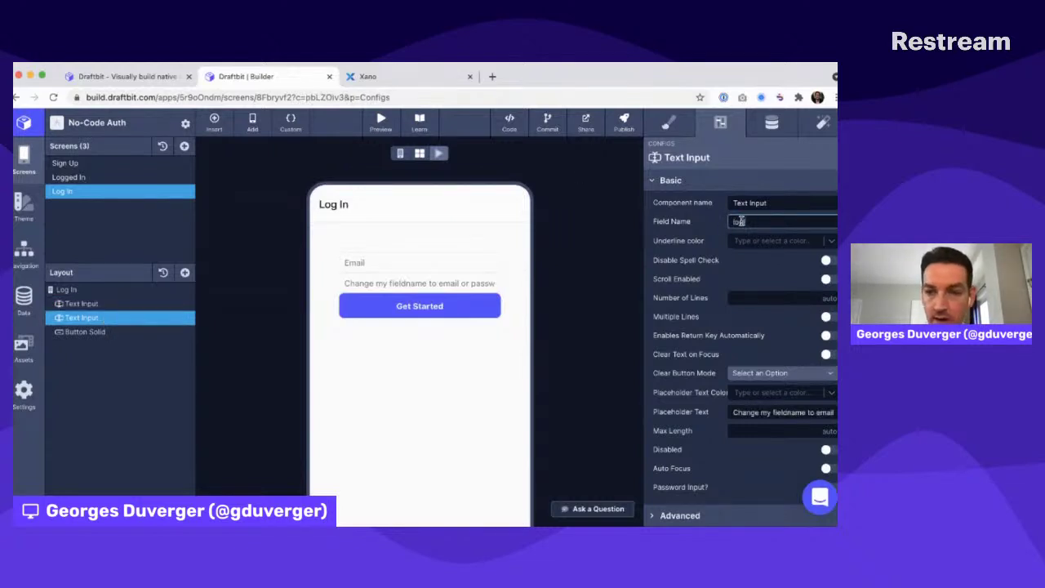
pyautogui.write('loginPassword')
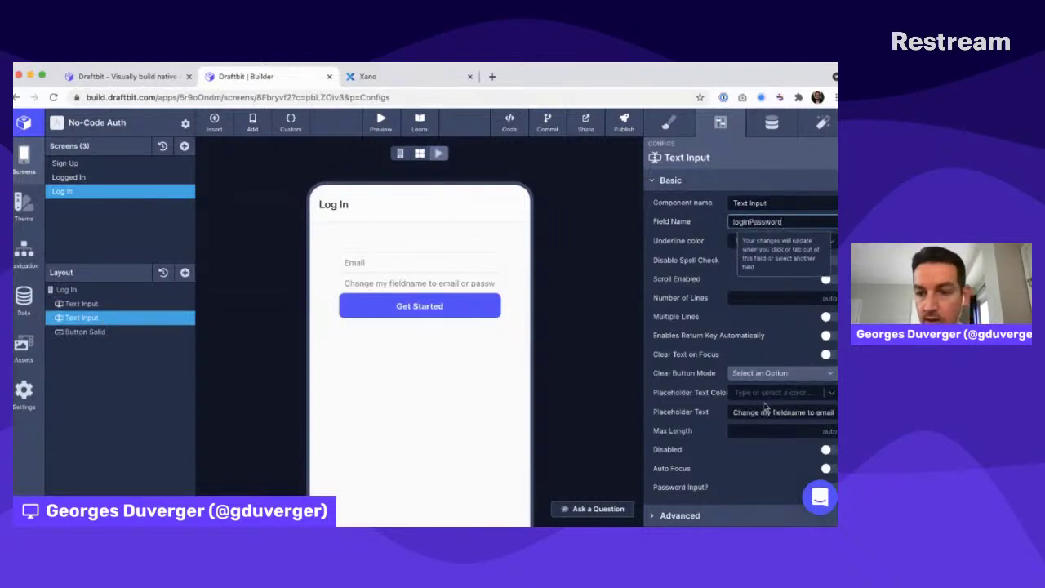
pyautogui.click(761, 413)
pyautogui.hotkey('ctrl', 'a')
pyautogui.write('Pas')
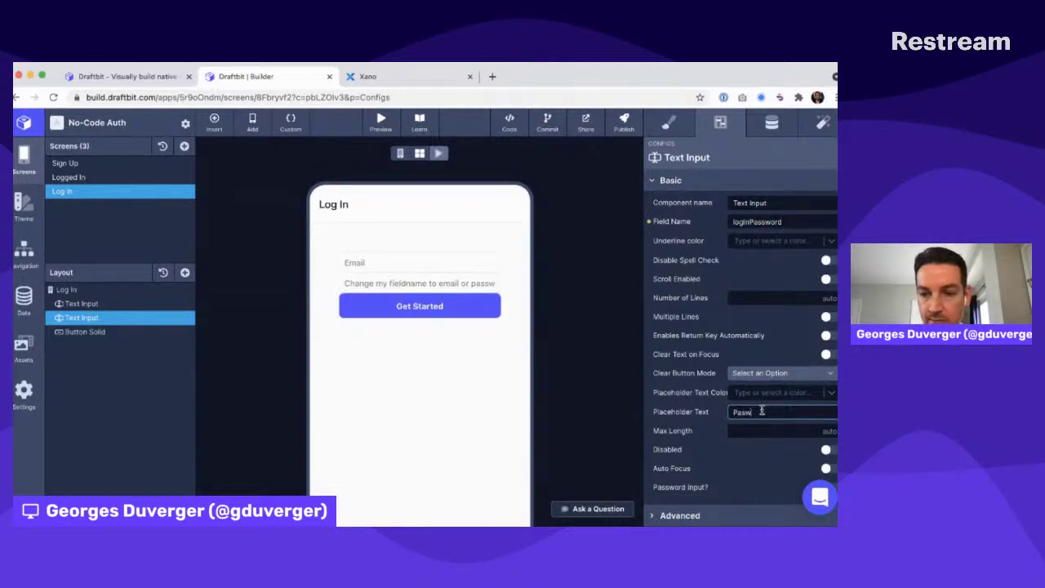
pyautogui.write('sword')
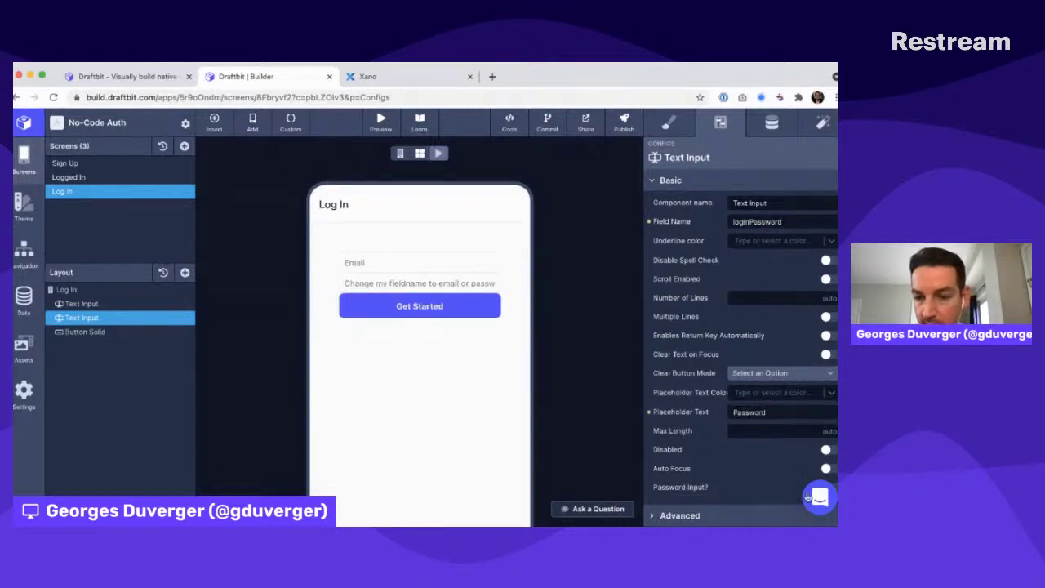
pyautogui.scroll(-2, 816, 457)
pyautogui.click(824, 457)
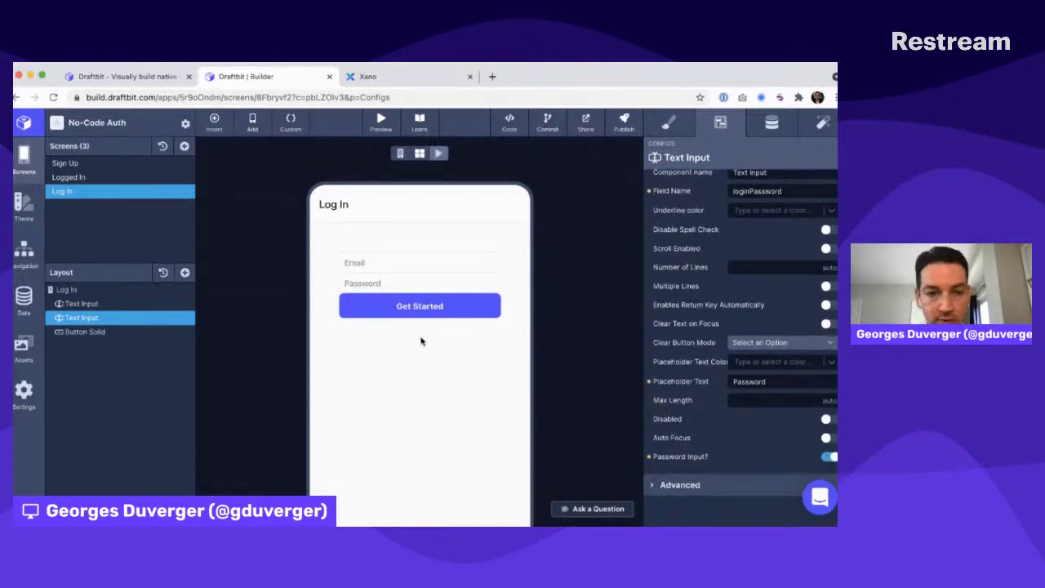
# Rename the layers to Submit, Email and Password
pyautogui.doubleClick(127, 331)
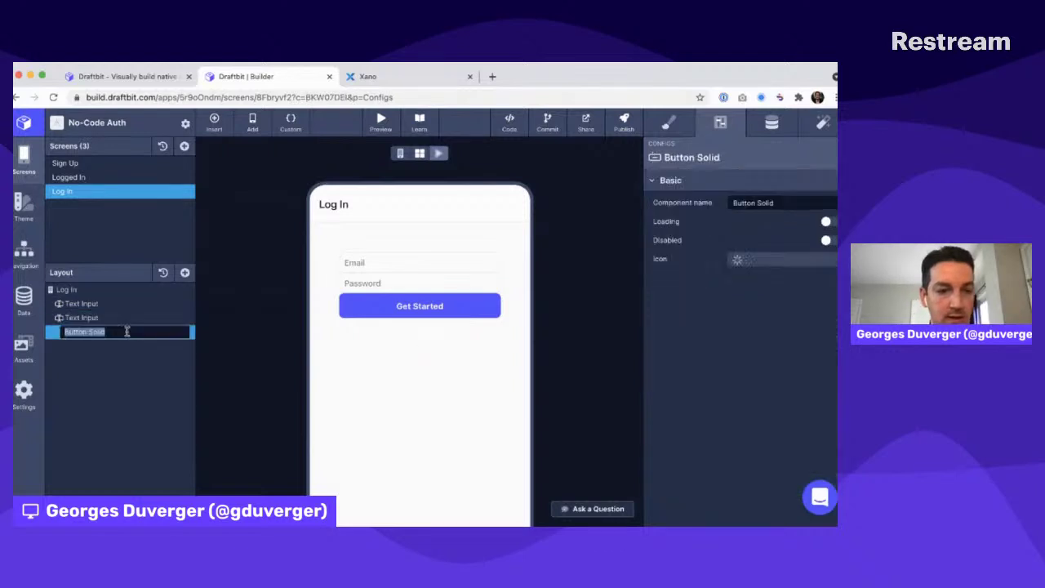
pyautogui.write('Submit')
pyautogui.press('Return')
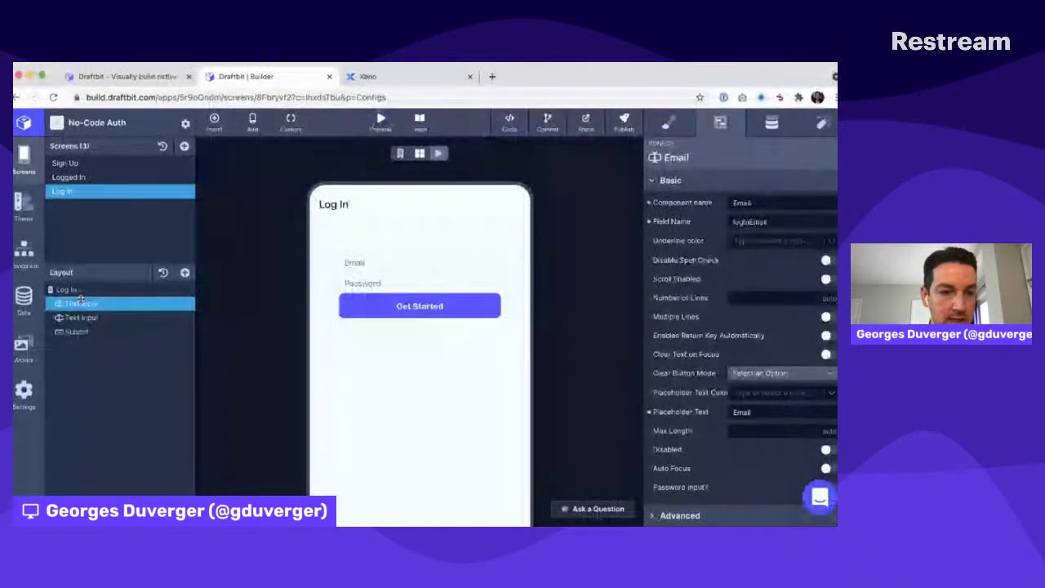
pyautogui.press('Return')
pyautogui.doubleClick(78, 315)
pyautogui.write('Pa')
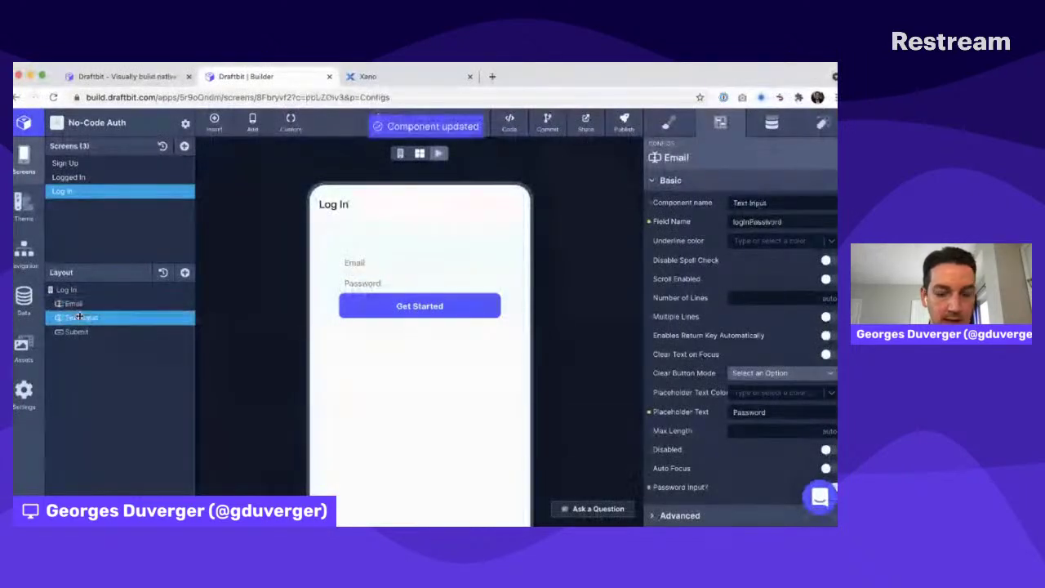
pyautogui.write('ssword')
pyautogui.press('Return')
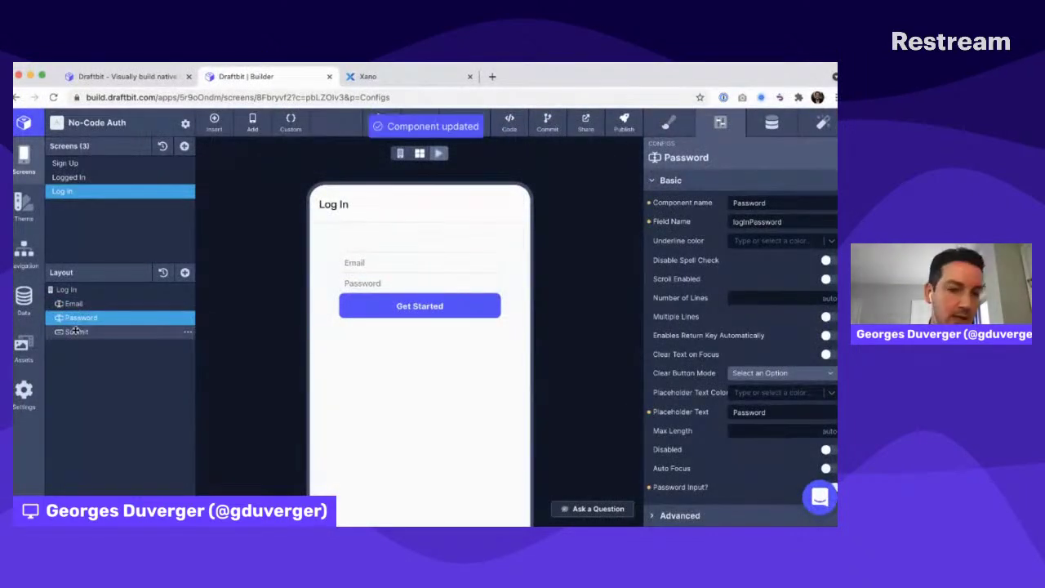
# Change the button's label from Get Started to Submit
pyautogui.click(76, 331)
pyautogui.click(771, 123)
pyautogui.tripleClick(708, 273)
pyautogui.write('Submit')
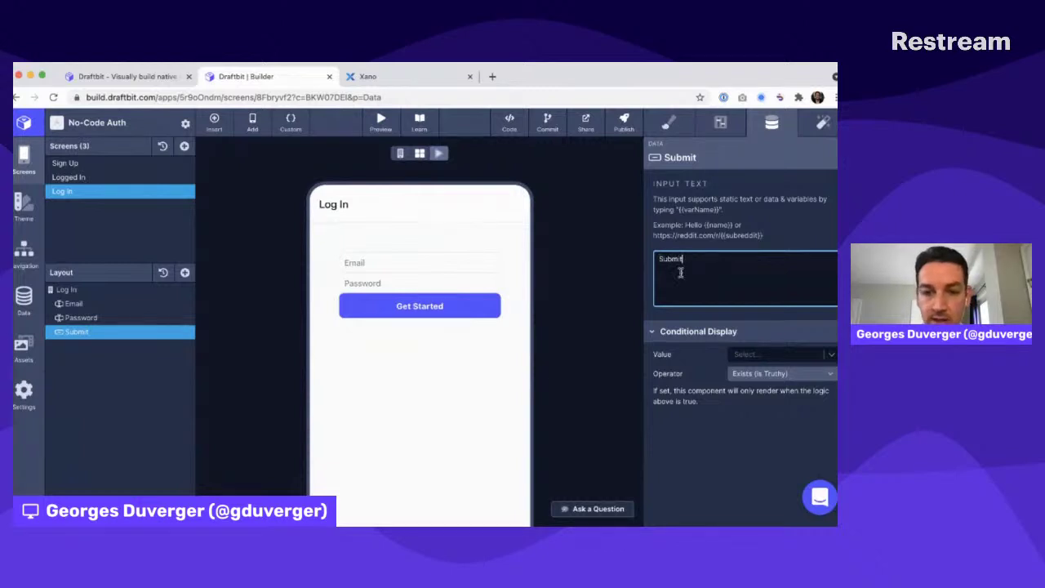
pyautogui.click(622, 270)
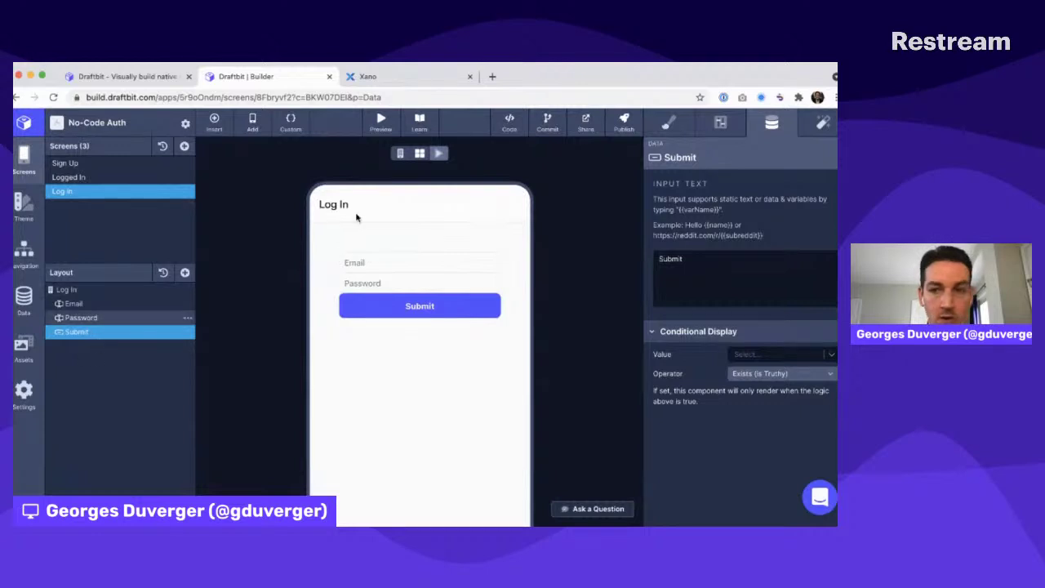
pyautogui.click(822, 124)
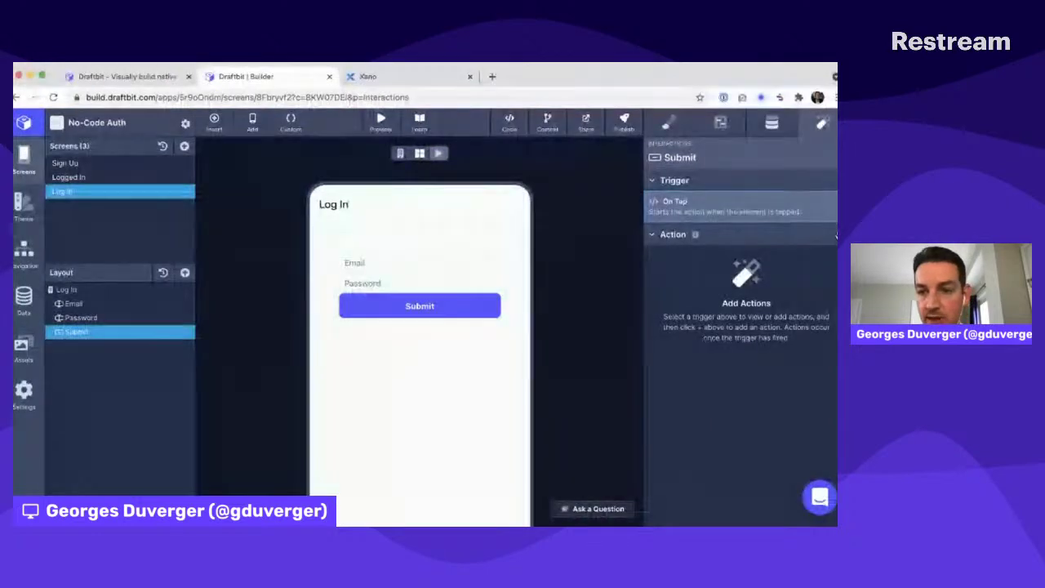
# Add an API Request on tap using Xano (REST) Log In (POST), sending loginPassword and loginEmail
pyautogui.click(695, 234)
pyautogui.click(778, 248)
pyautogui.click(774, 219)
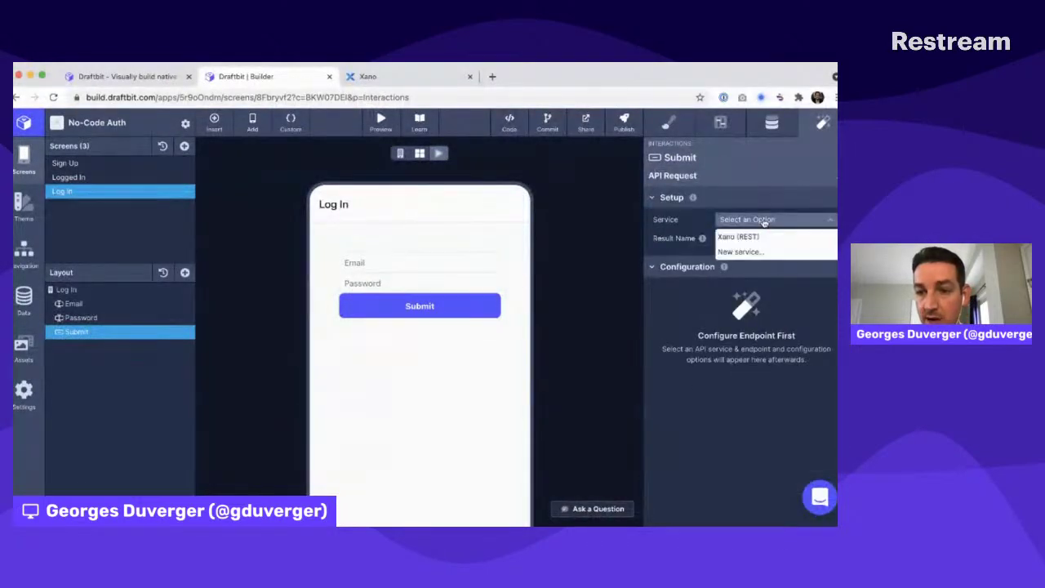
pyautogui.click(735, 236)
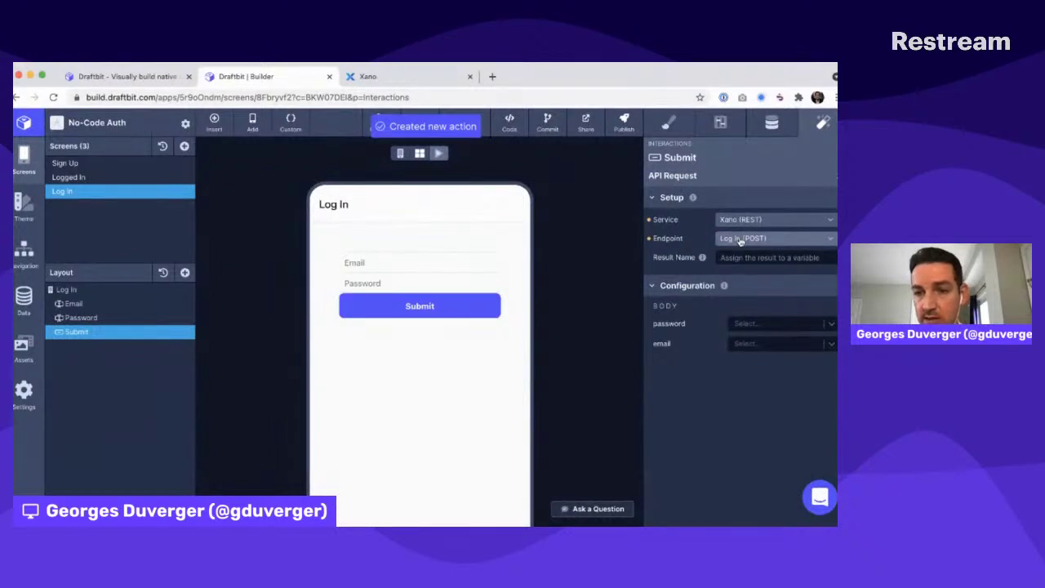
pyautogui.click(739, 239)
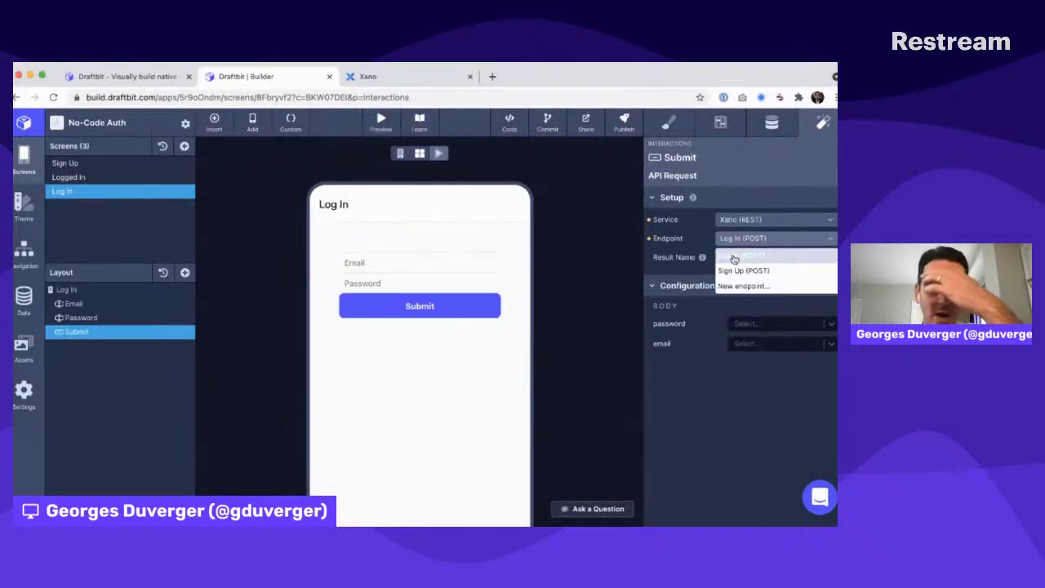
pyautogui.click(734, 258)
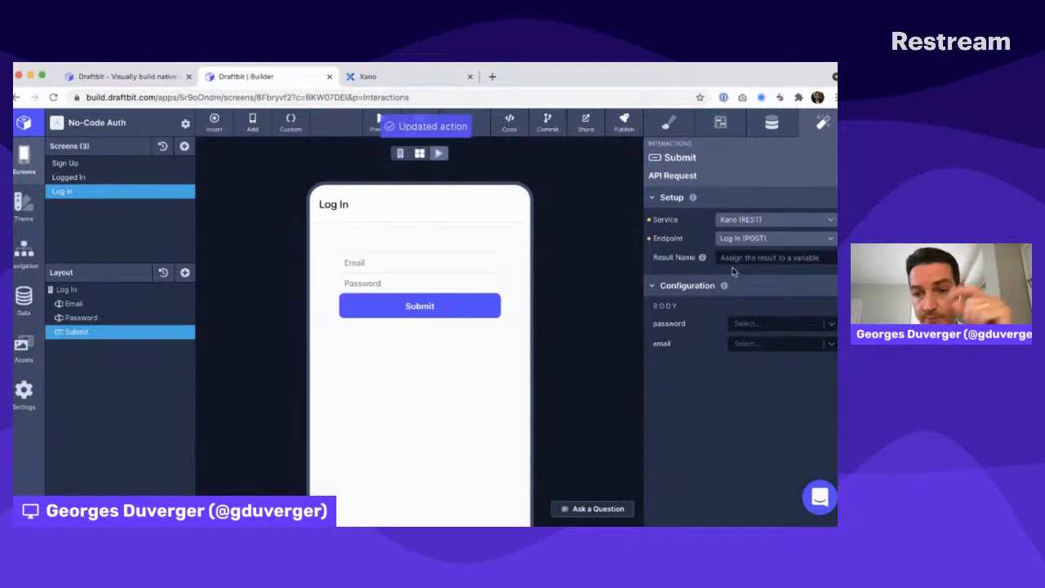
pyautogui.click(743, 325)
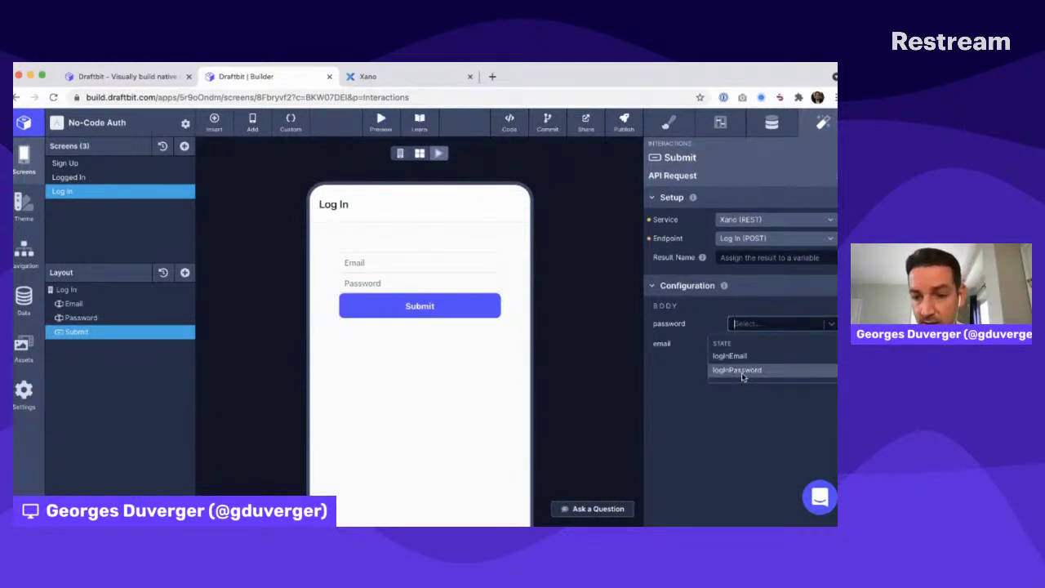
pyautogui.click(743, 374)
pyautogui.click(744, 343)
pyautogui.click(742, 375)
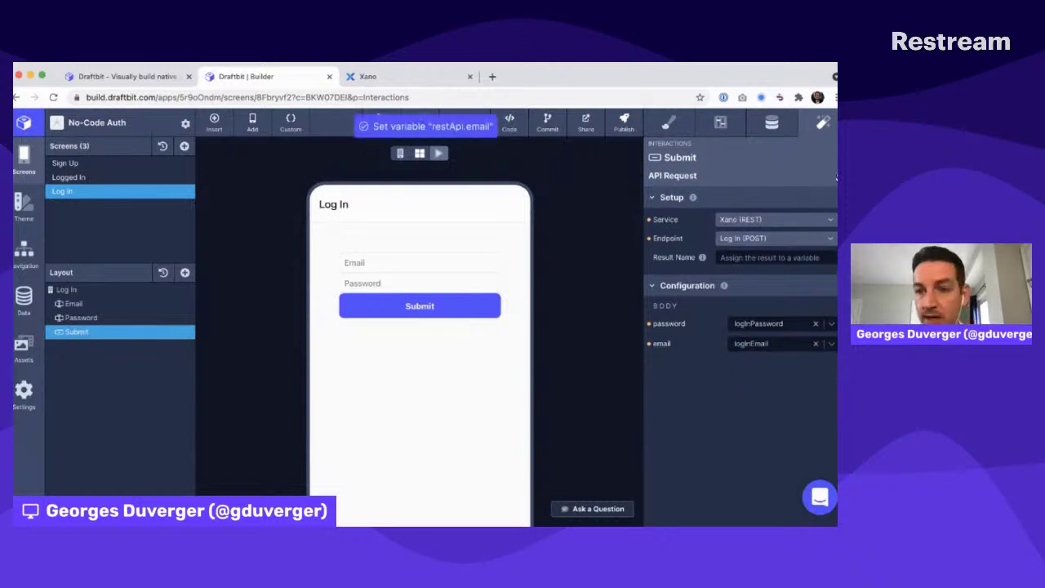
pyautogui.click(837, 175)
# Add a Navigate action with destination Logged In after the request
pyautogui.click(834, 236)
pyautogui.click(751, 308)
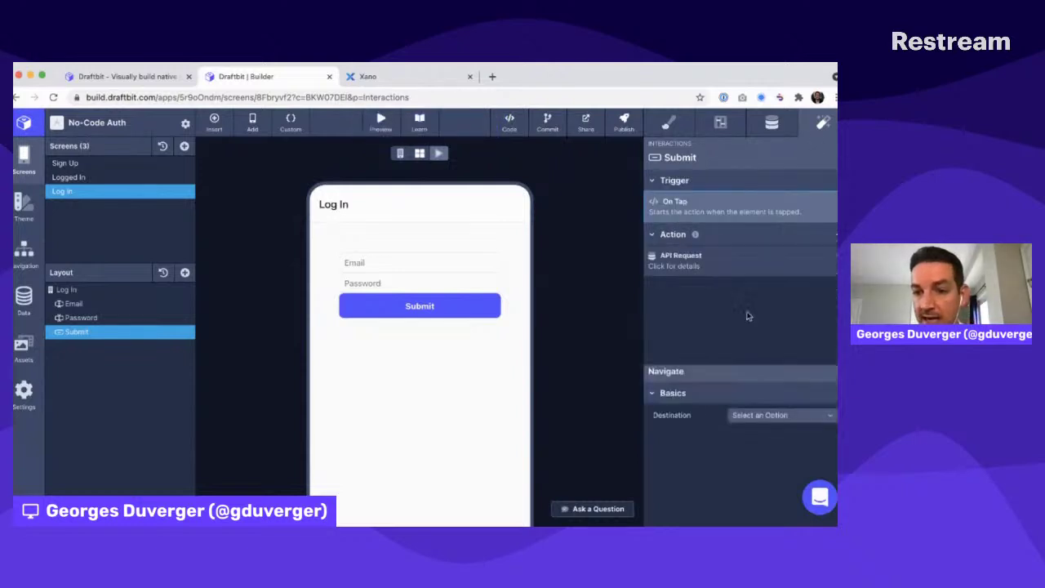
pyautogui.click(775, 219)
pyautogui.click(758, 283)
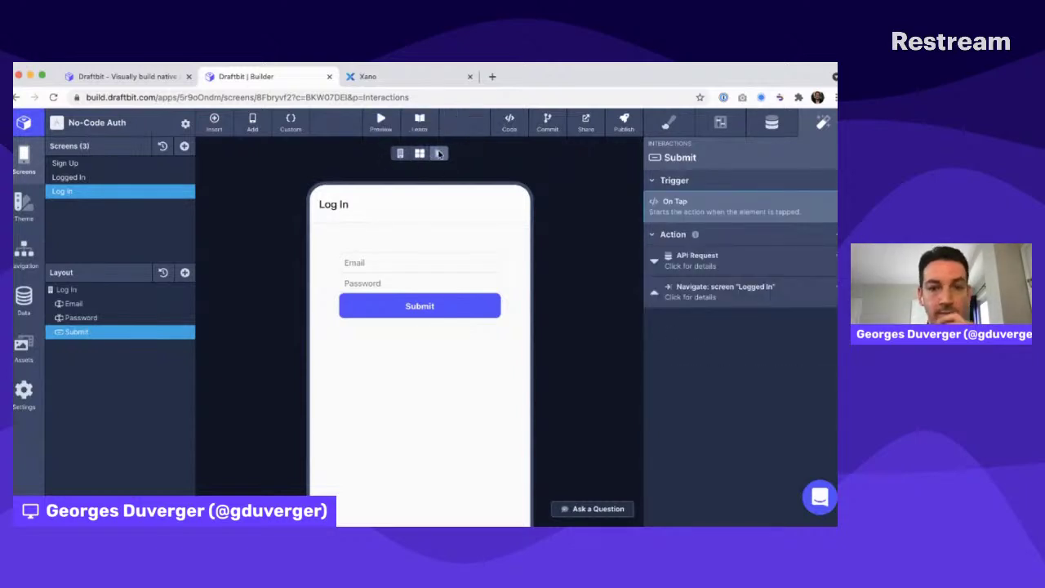
# Log in with the test account's email and password in the live preview, reach Logged In, then open that screen for editing
pyautogui.click(400, 155)
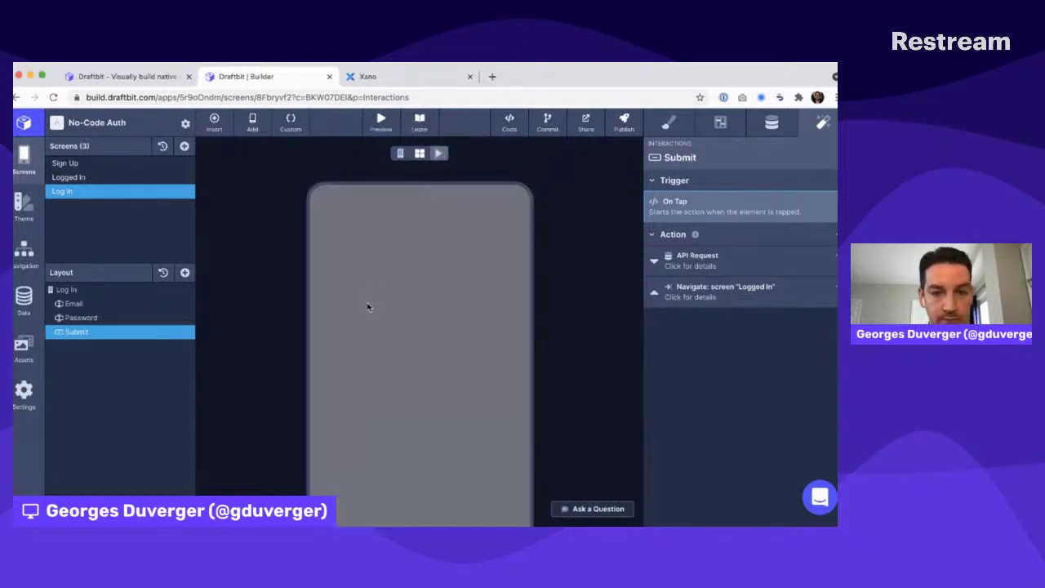
pyautogui.click(374, 263)
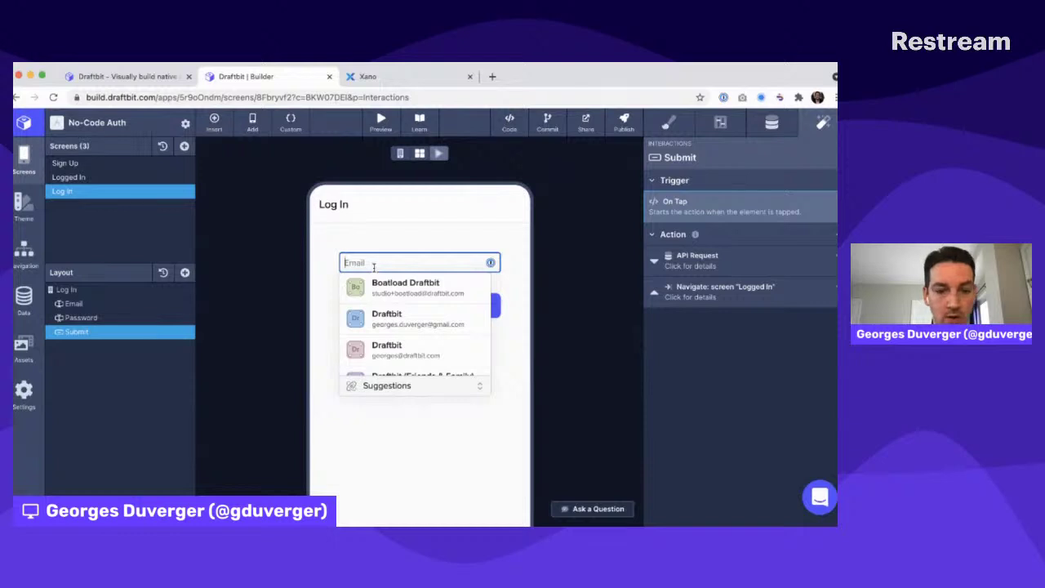
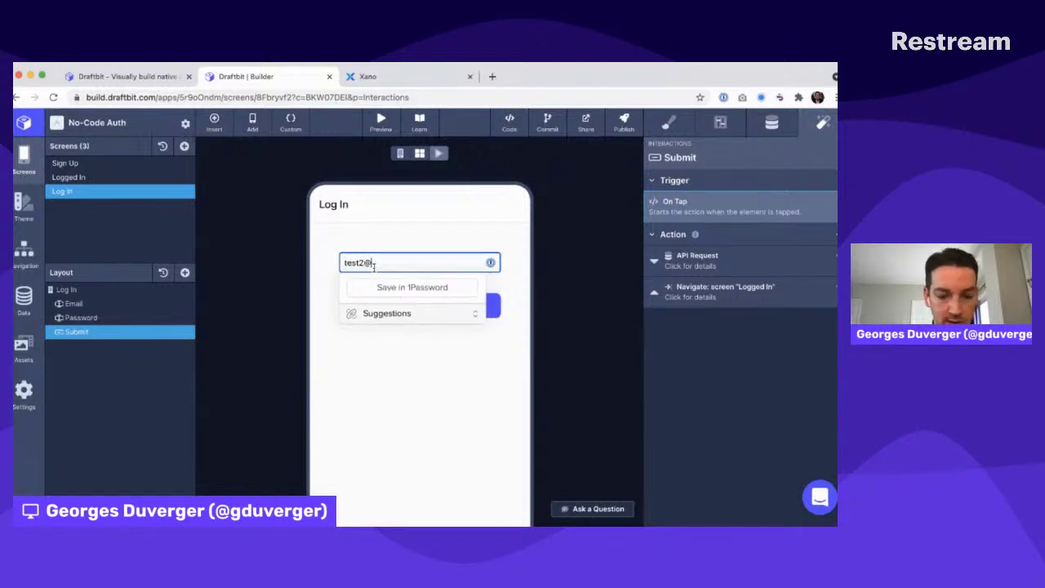
pyautogui.press('Tab')
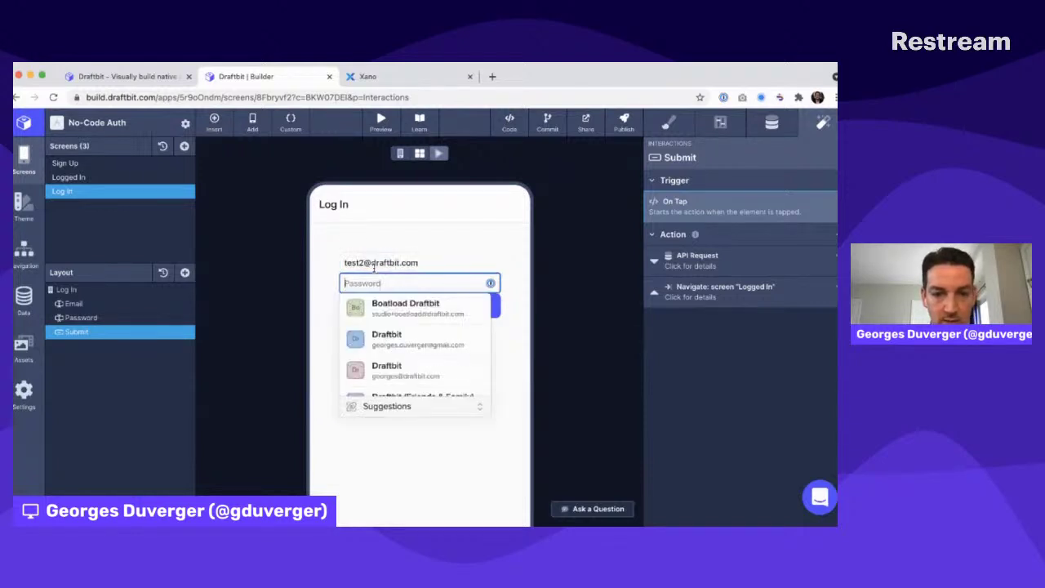
pyautogui.write('test')
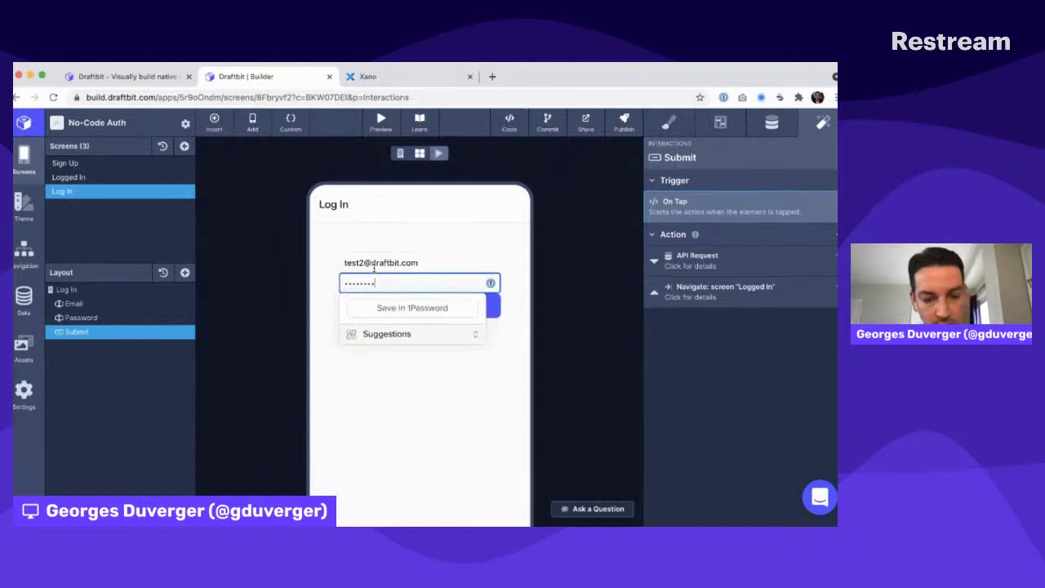
pyautogui.click(281, 270)
pyautogui.click(416, 307)
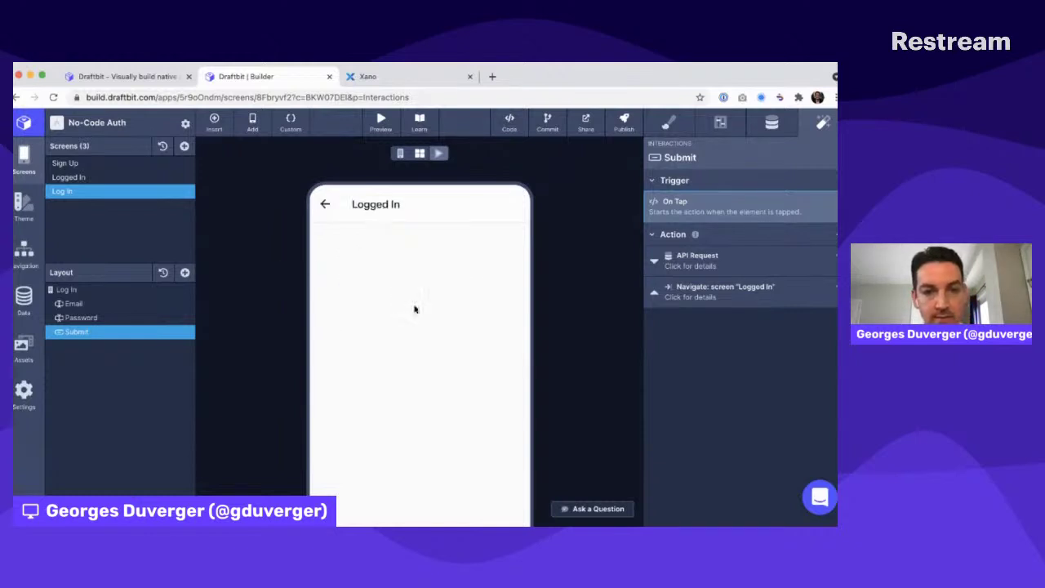
pyautogui.click(324, 207)
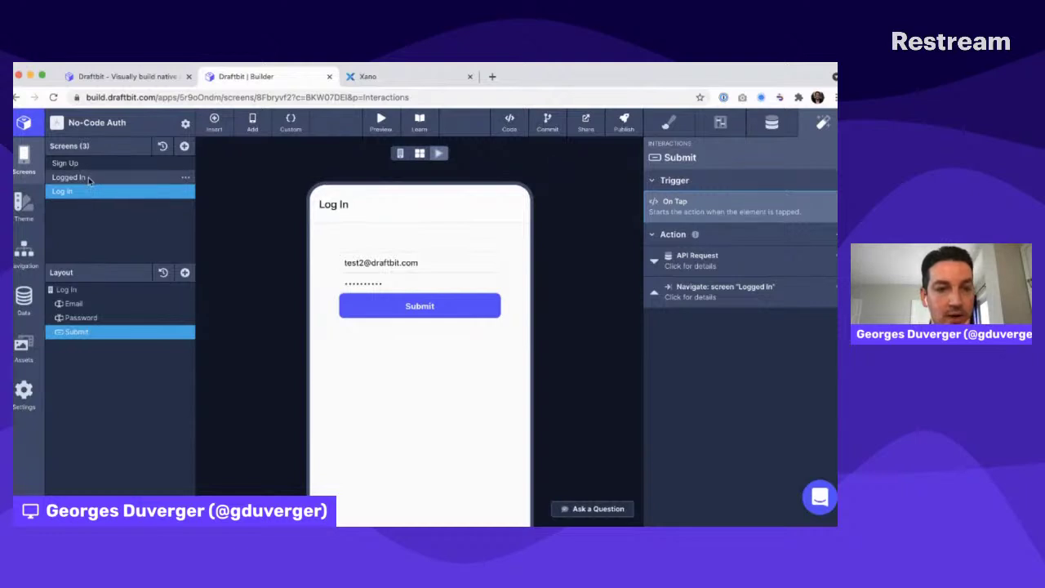
pyautogui.click(88, 178)
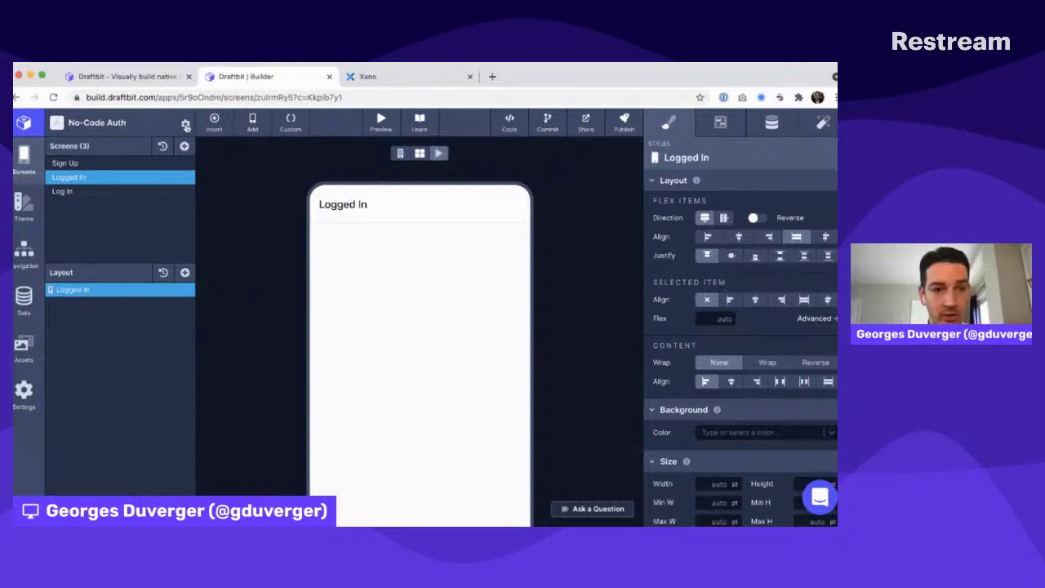
# Open the Default group's /auth/login endpoint in Xano's Run & Debug panel
pyautogui.click(426, 80)
pyautogui.click(49, 251)
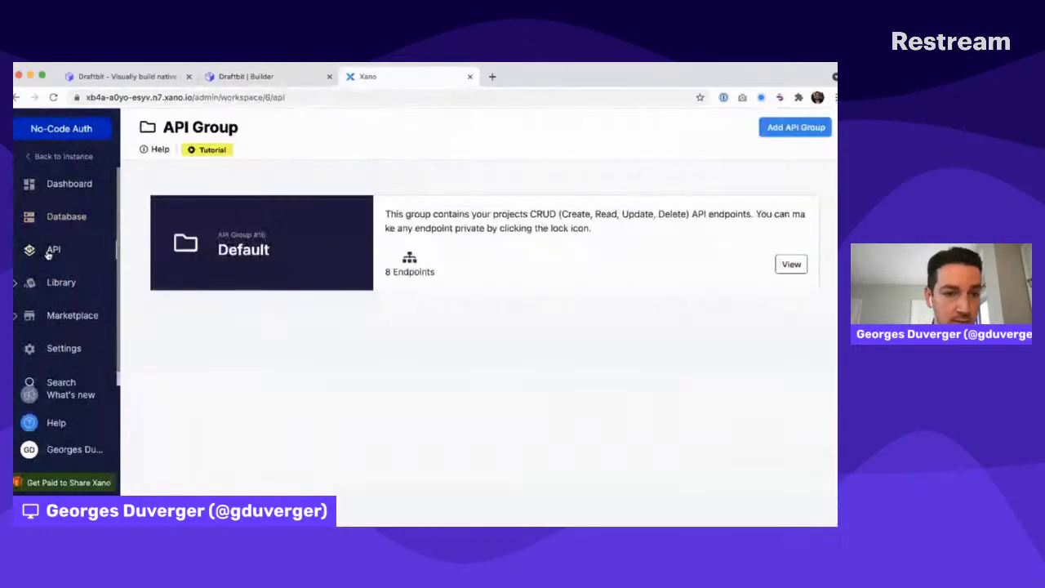
pyautogui.click(266, 252)
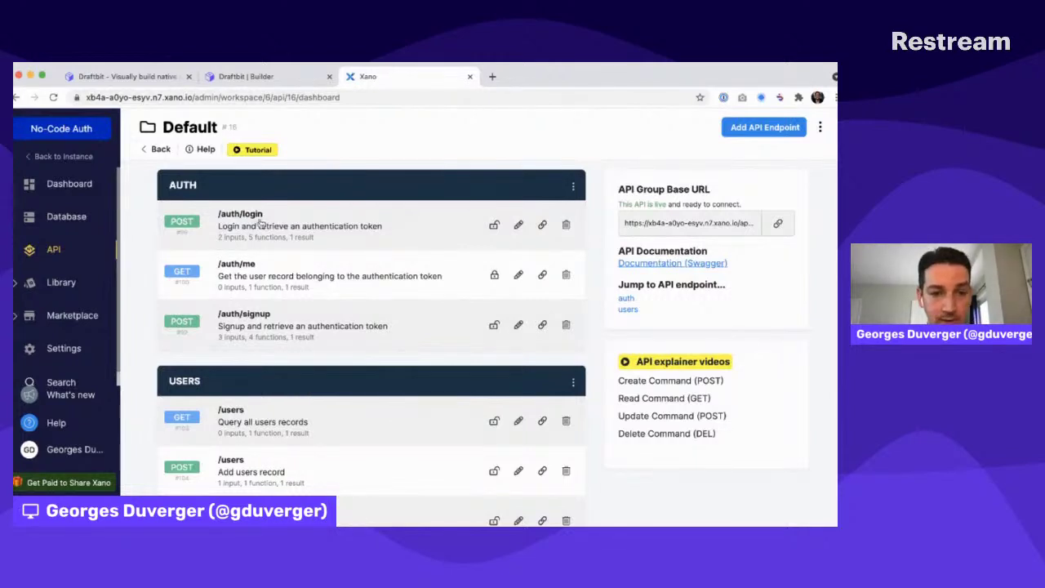
pyautogui.click(260, 227)
pyautogui.click(763, 126)
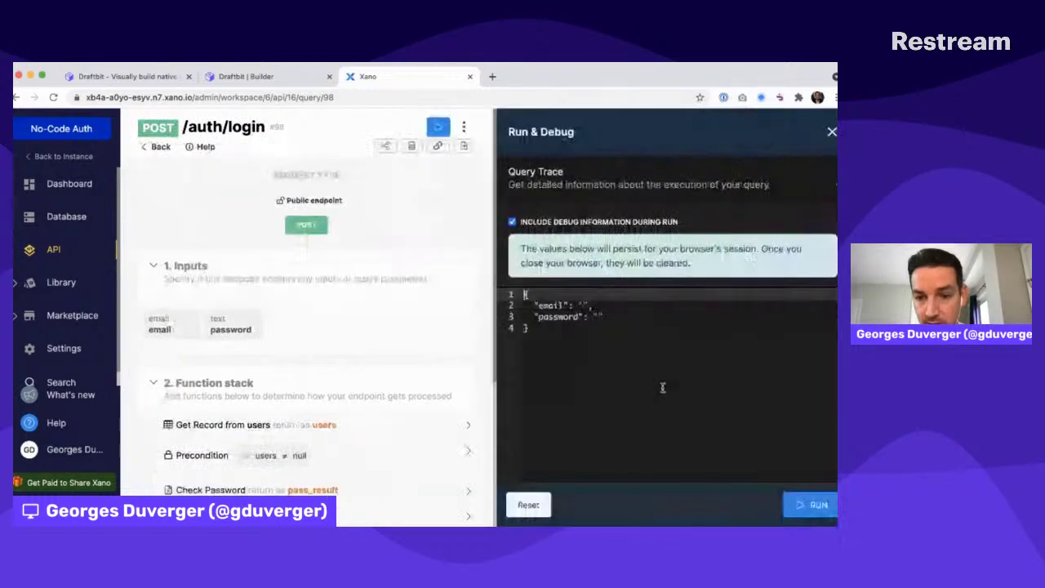
# Enter the test account's email and password in the request JSON and run it, getting an error
pyautogui.click(584, 305)
pyautogui.write('test2@draftbit')
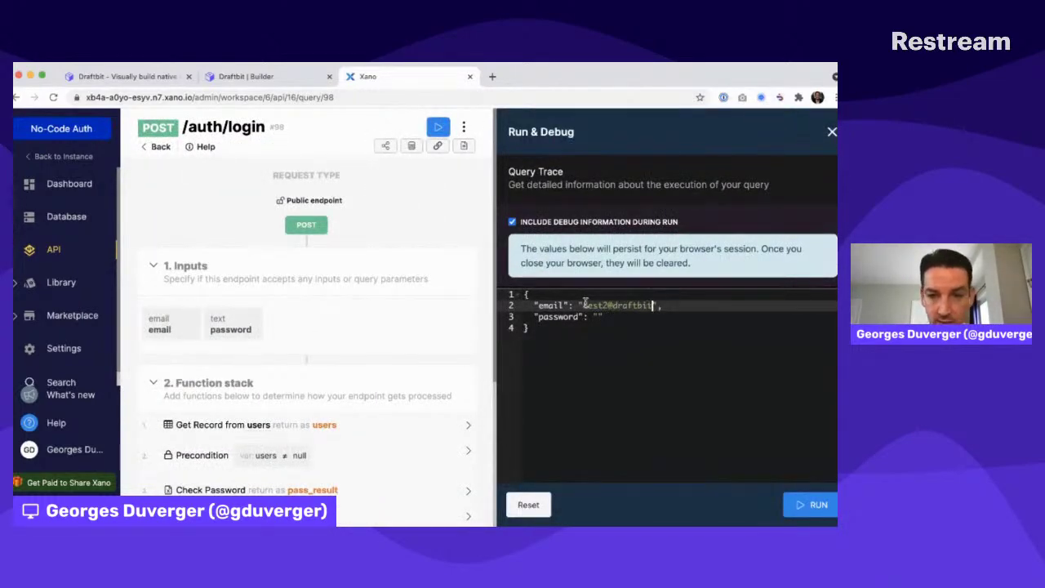
pyautogui.press('BackSpace')
pyautogui.press('BackSpace')
pyautogui.press('BackSpace')
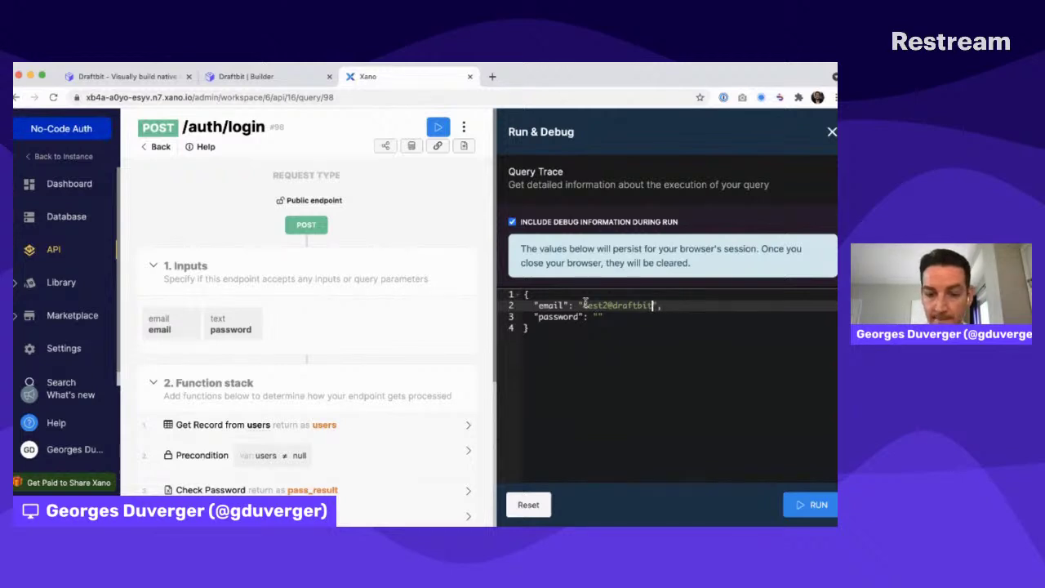
pyautogui.press('Down')
pyautogui.press('Left')
pyautogui.write('test12345')
pyautogui.click(818, 505)
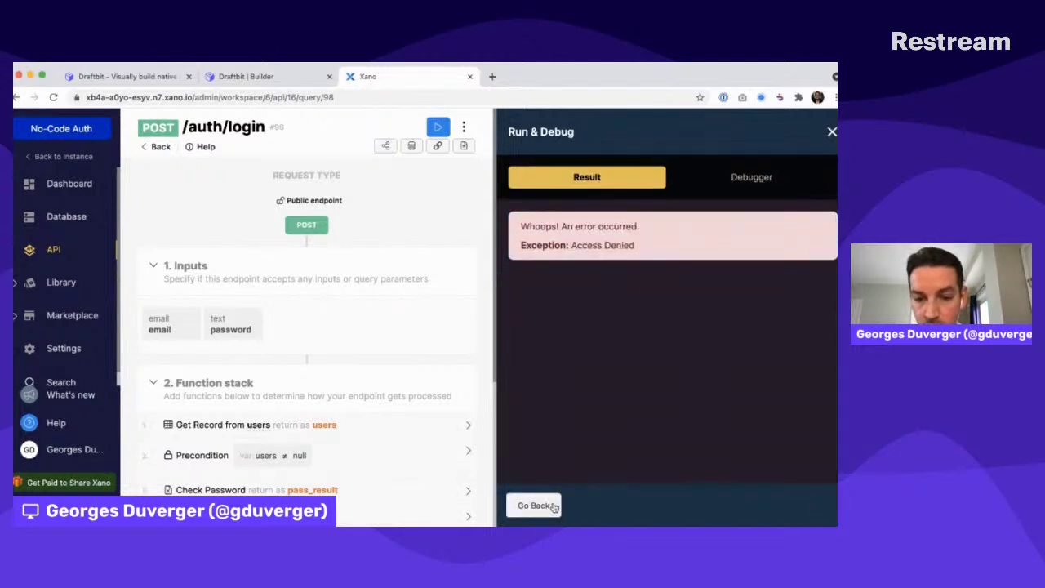
pyautogui.click(535, 506)
# Correct the email and password values and rerun, obtaining an authToken
pyautogui.click(608, 306)
pyautogui.write('2@draftbit.com",')
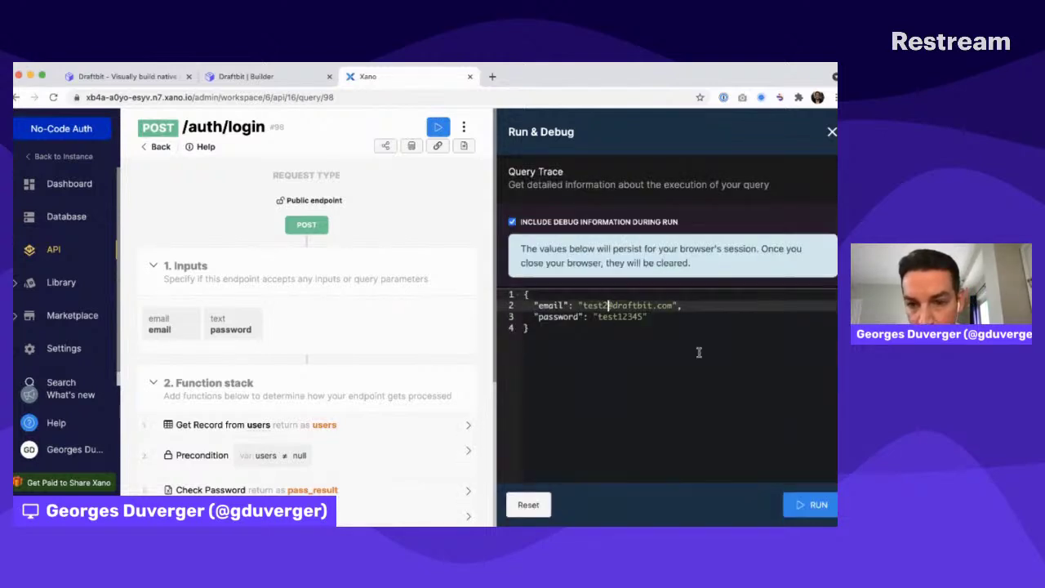
pyautogui.press('Down')
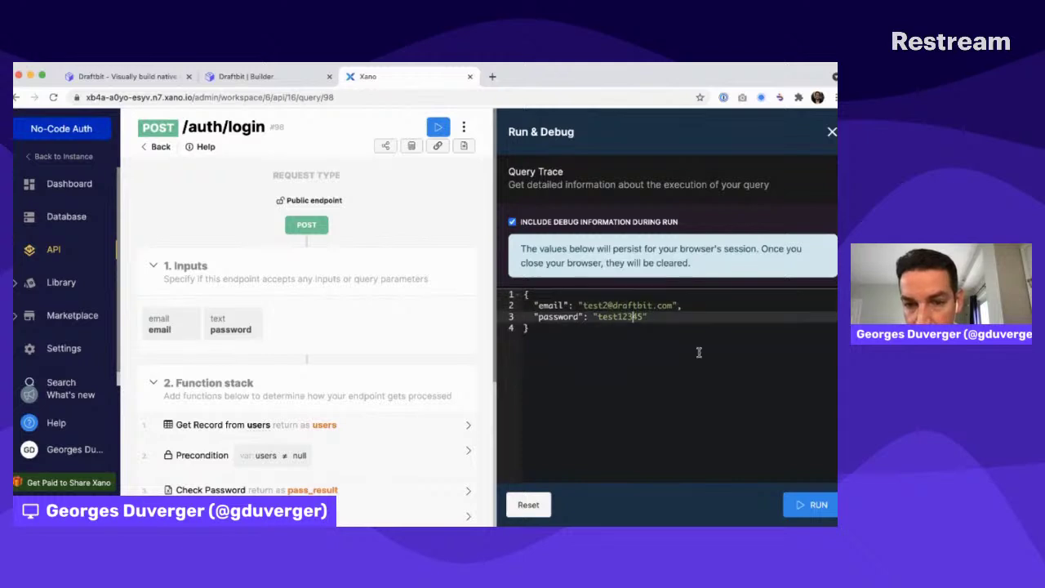
pyautogui.write('6')
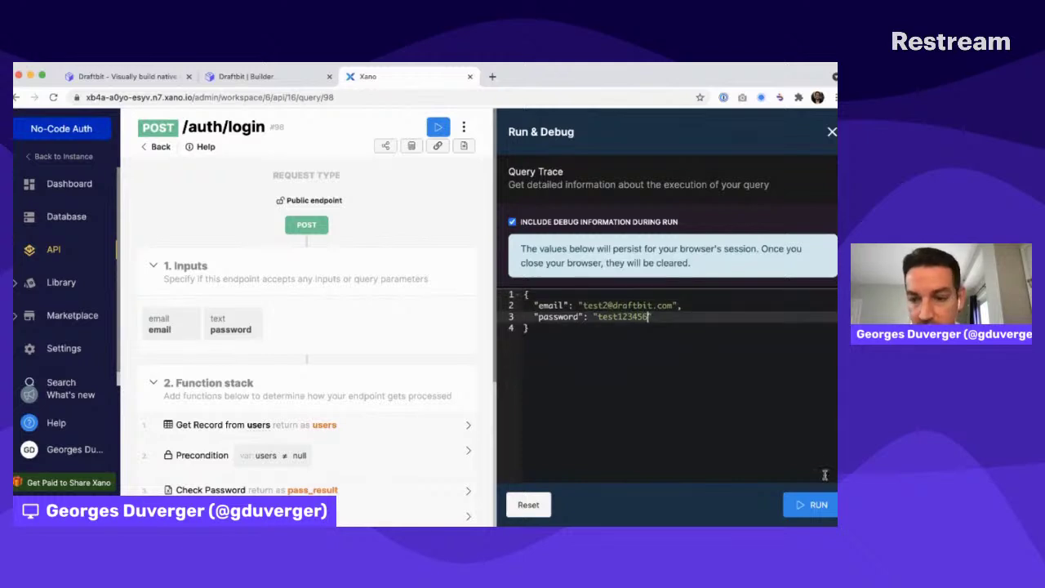
pyautogui.click(816, 506)
pyautogui.moveTo(535, 310); pyautogui.dragTo(646, 384)
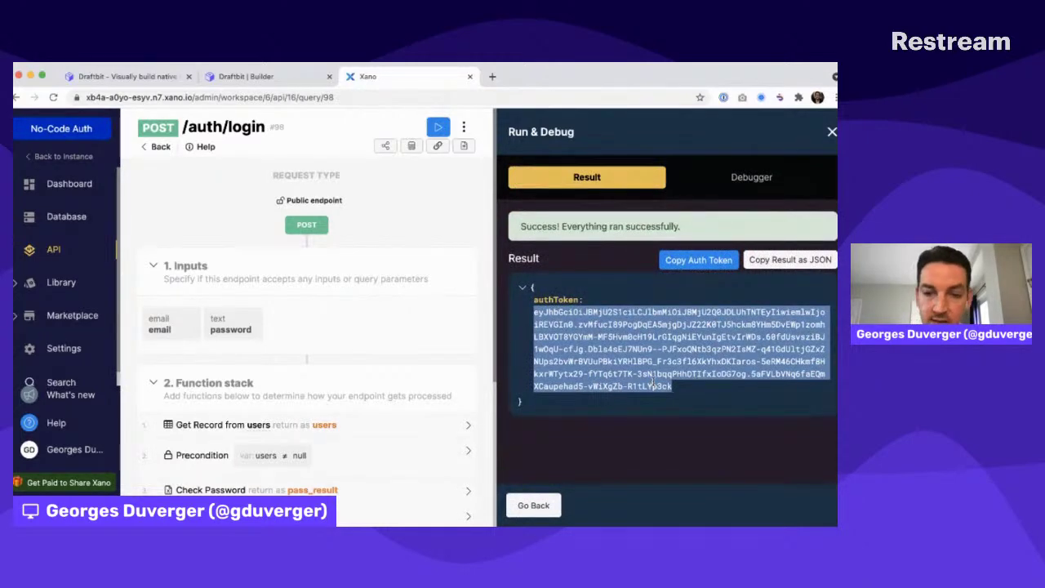
pyautogui.click(64, 235)
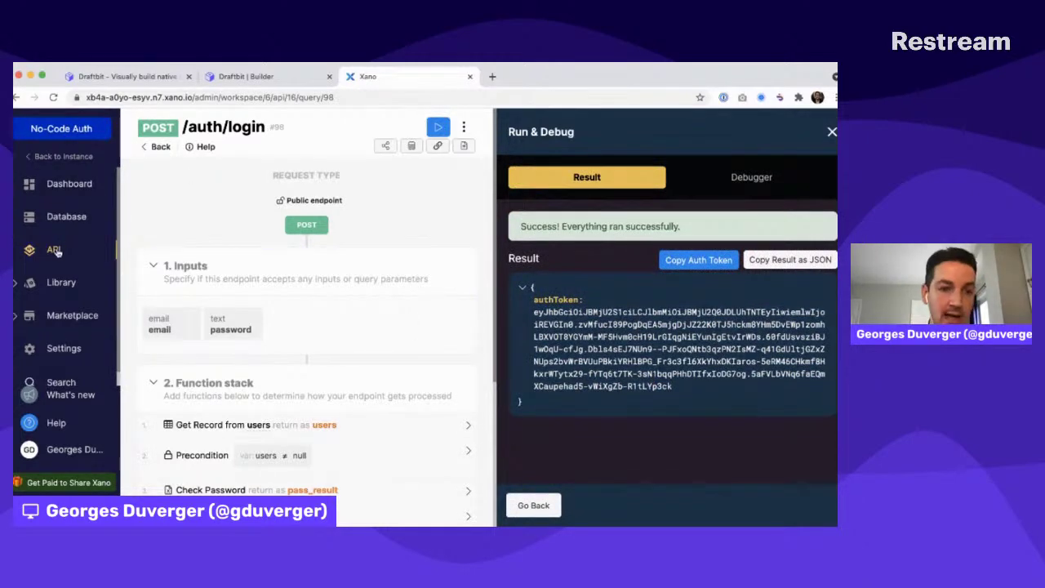
pyautogui.click(54, 250)
pyautogui.click(303, 268)
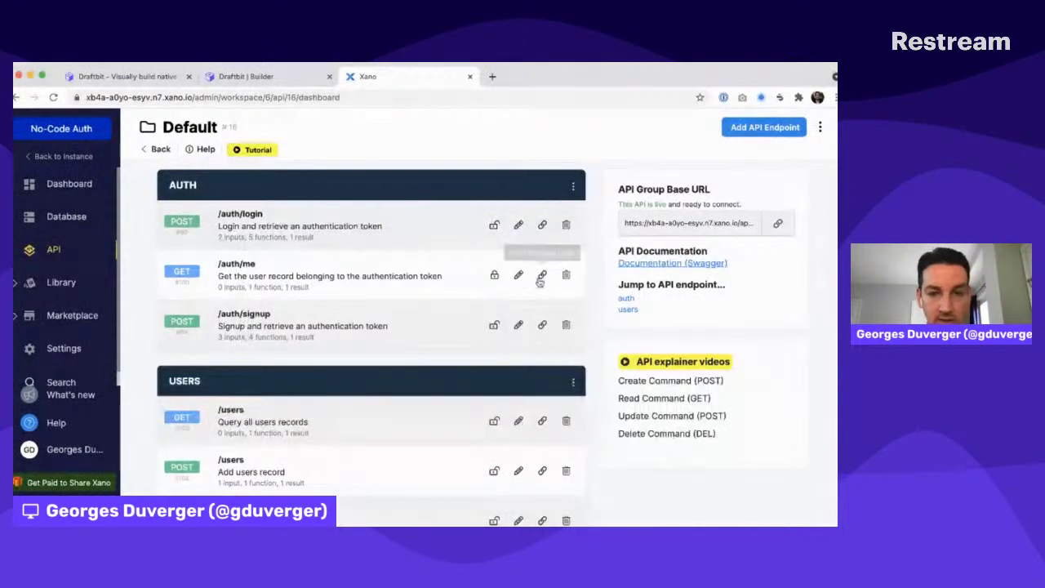
# Run /auth/me with the pasted auth token to return the test user's record, then switch back to Draftbit
pyautogui.click(238, 270)
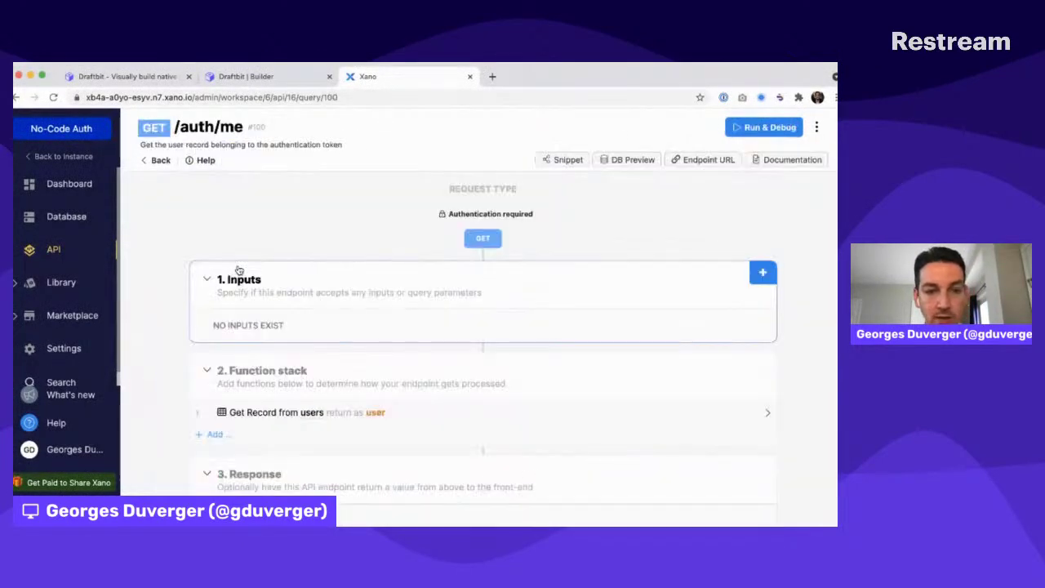
pyautogui.click(771, 129)
pyautogui.click(561, 323)
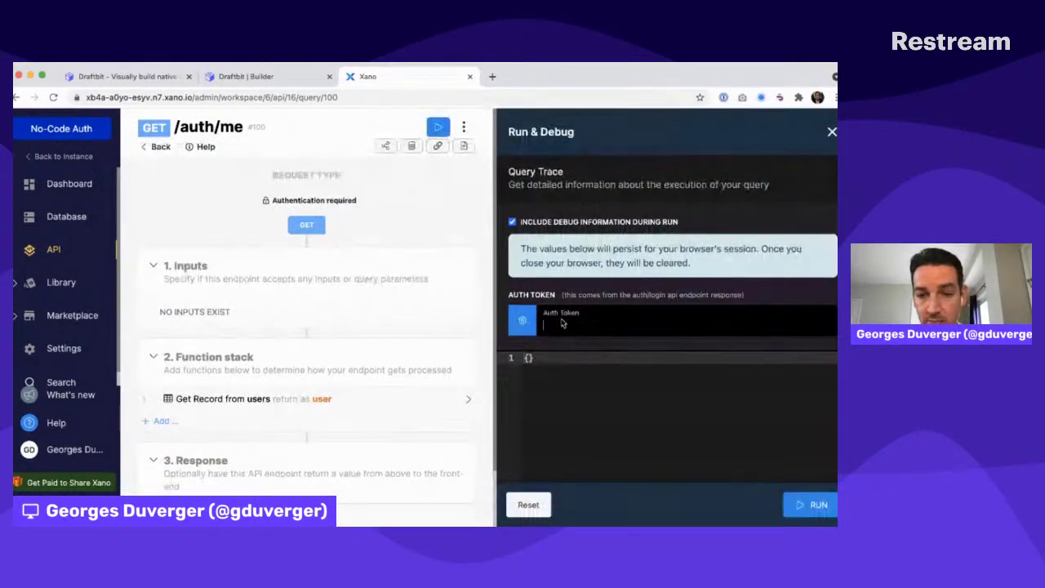
pyautogui.press('super+v')
pyautogui.click(810, 506)
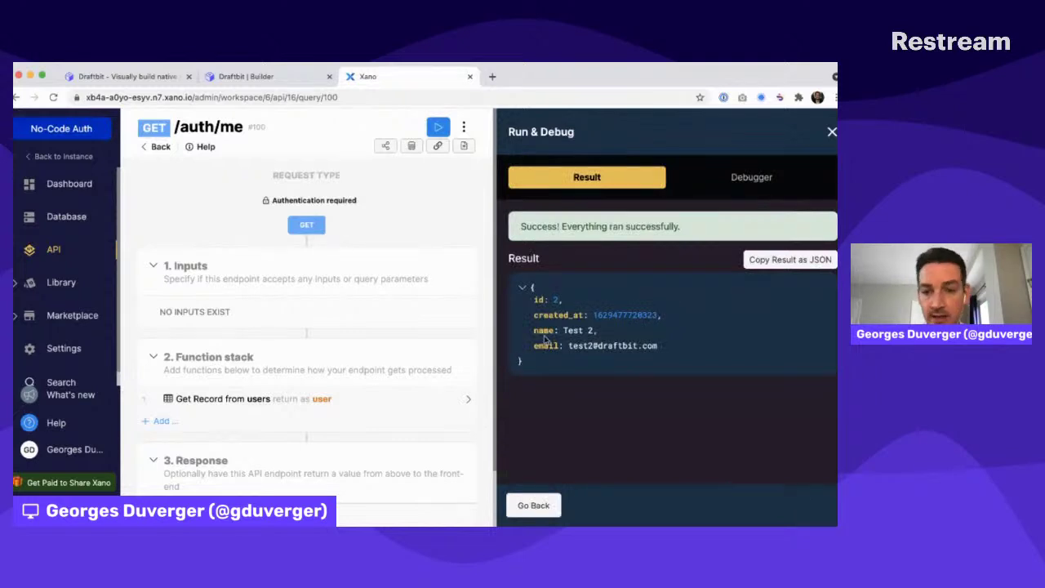
pyautogui.click(245, 76)
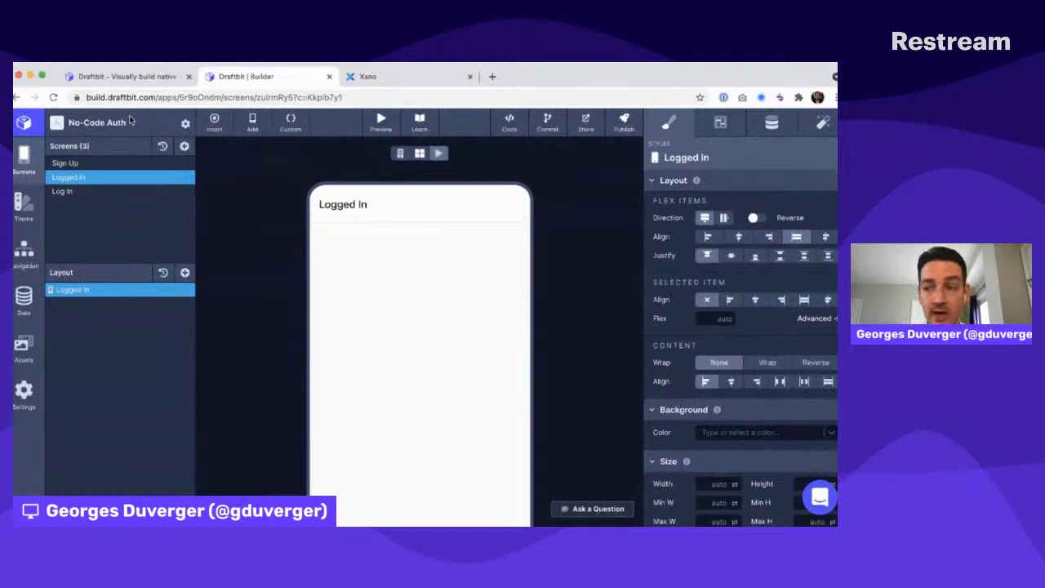
pyautogui.press('super+Tab')
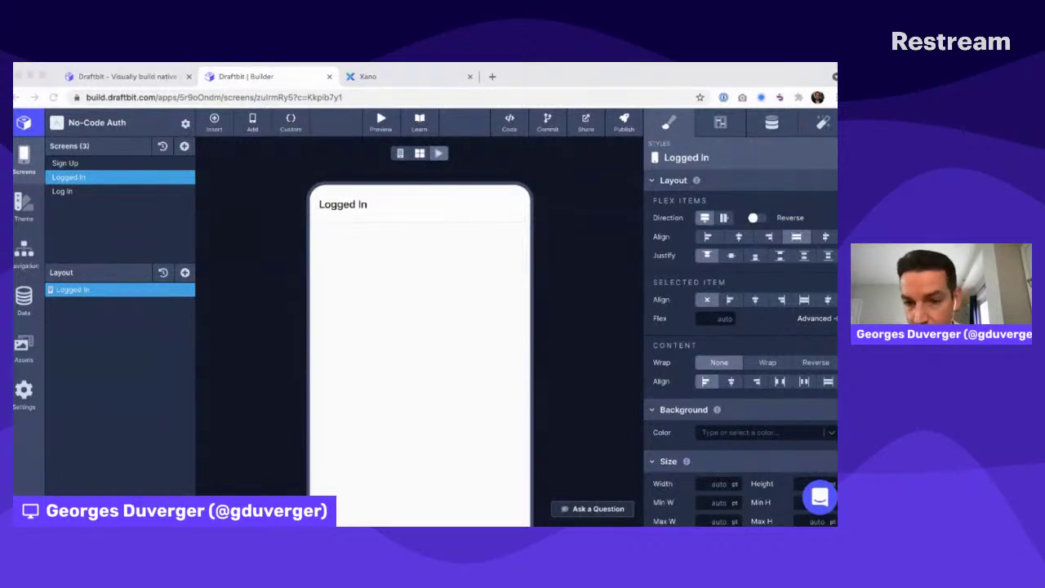
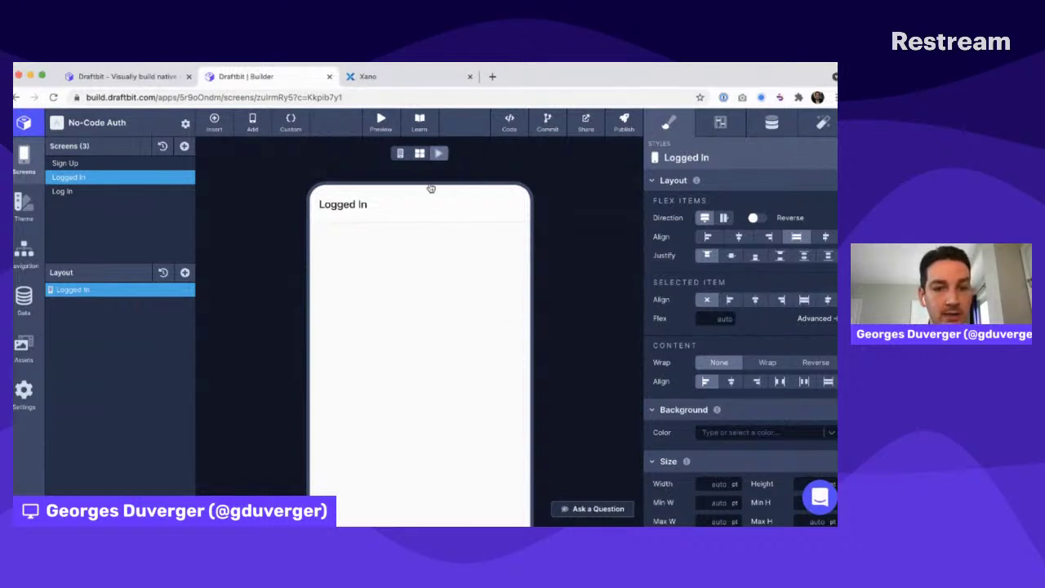
# Add an empty app variable named XANO_AUTHORIZATION_HEADER in project settings and save
pyautogui.press('super+Tab')
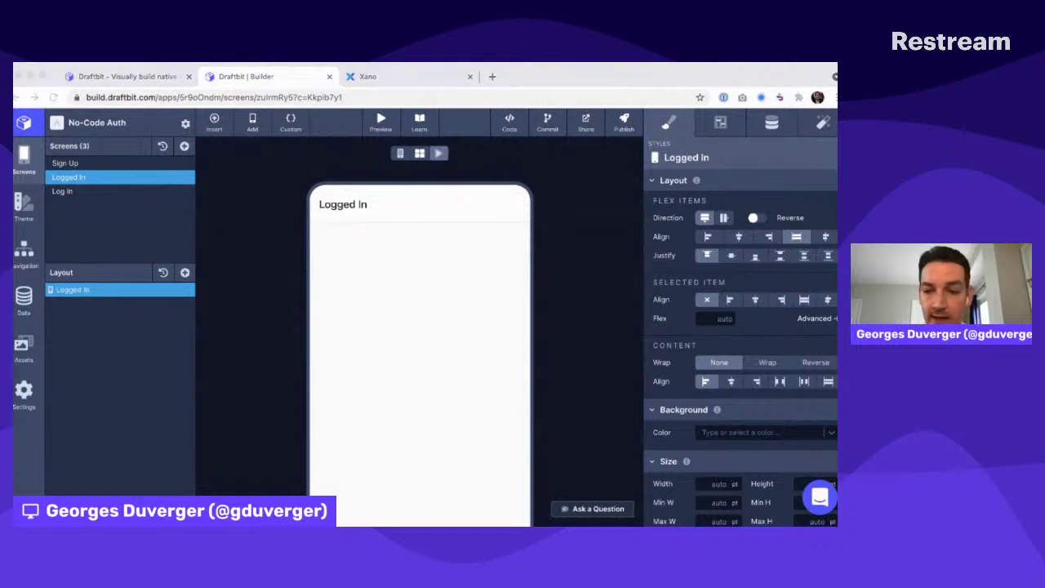
pyautogui.click(431, 189)
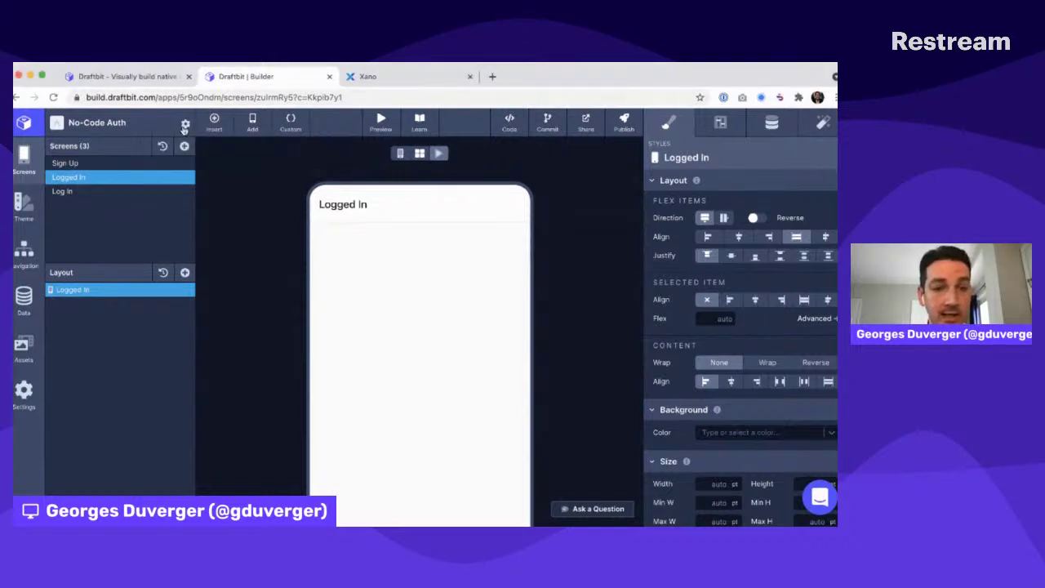
pyautogui.click(185, 123)
pyautogui.click(232, 229)
pyautogui.click(367, 299)
pyautogui.write('XANO_AUTH')
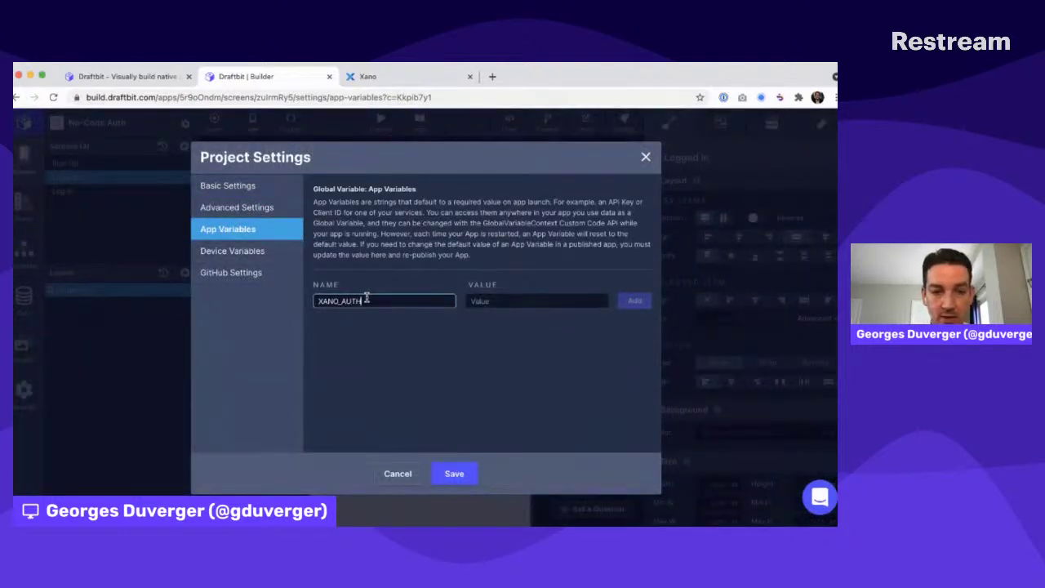
pyautogui.write('ORIZATION_HEADER')
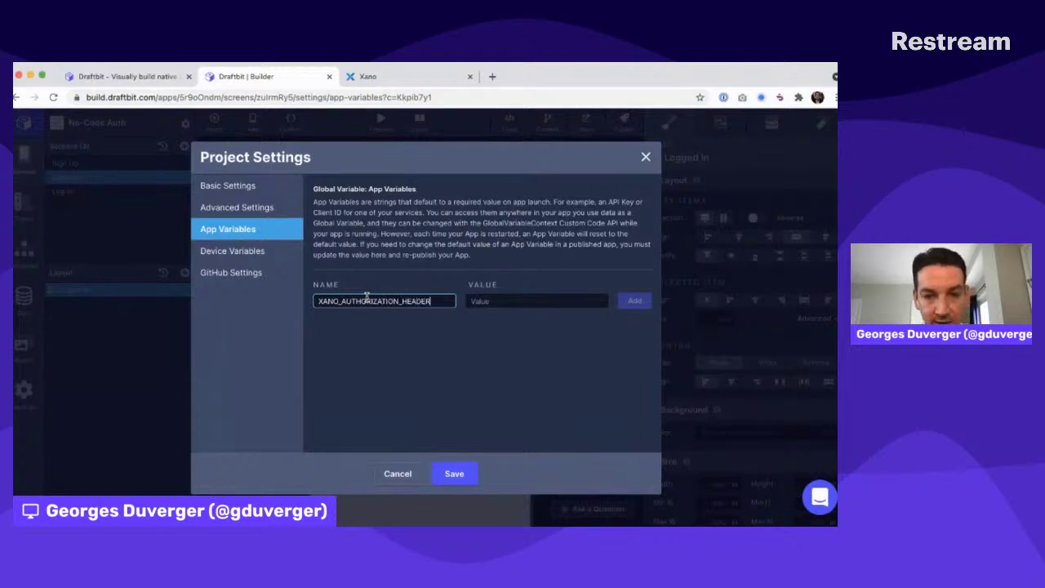
pyautogui.press('Tab')
pyautogui.click(623, 334)
pyautogui.click(637, 303)
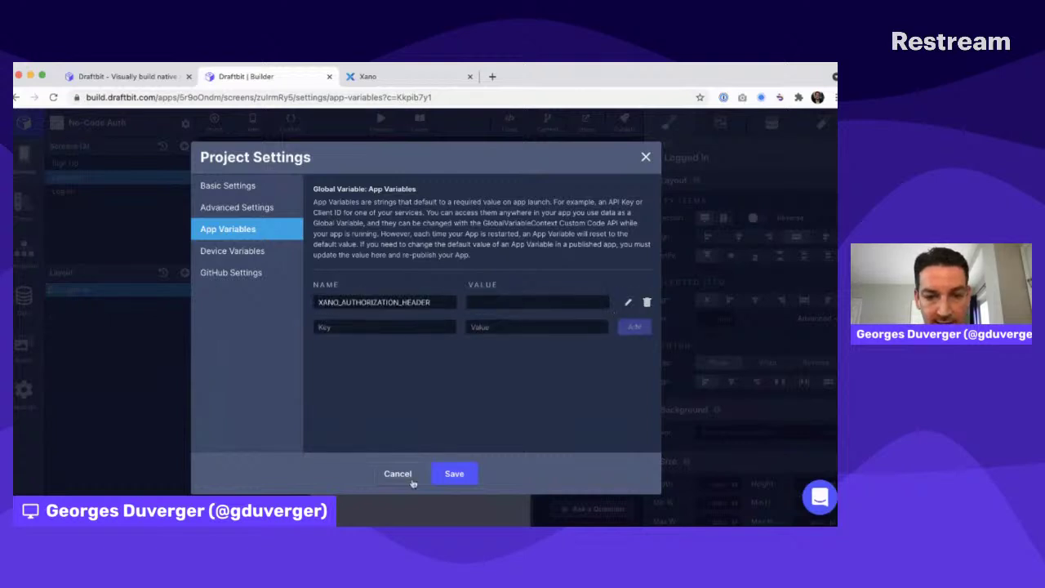
pyautogui.click(454, 474)
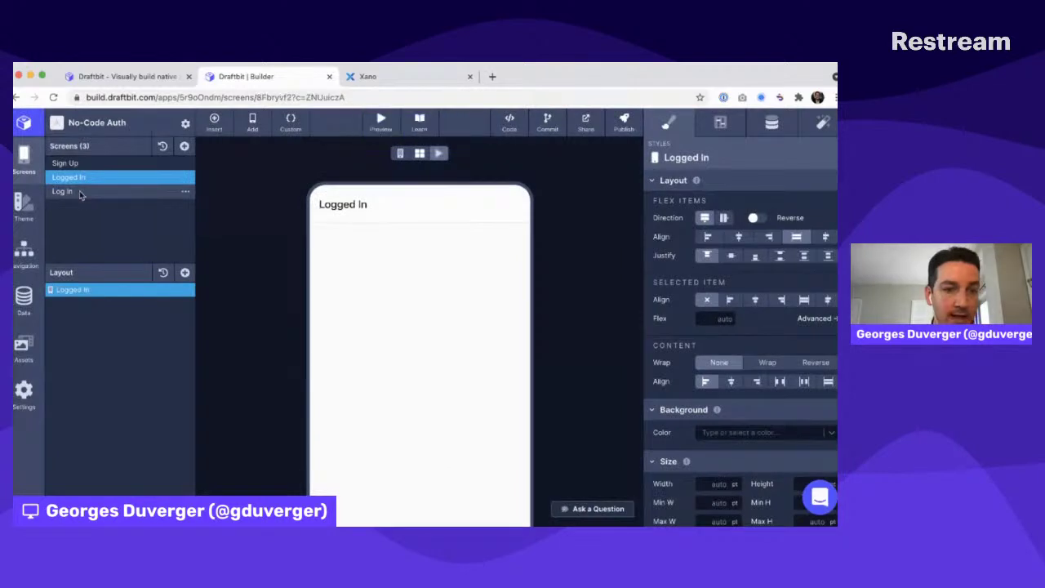
# Name the Log In Submit button's API Request result loginResponse
pyautogui.click(66, 191)
pyautogui.click(77, 331)
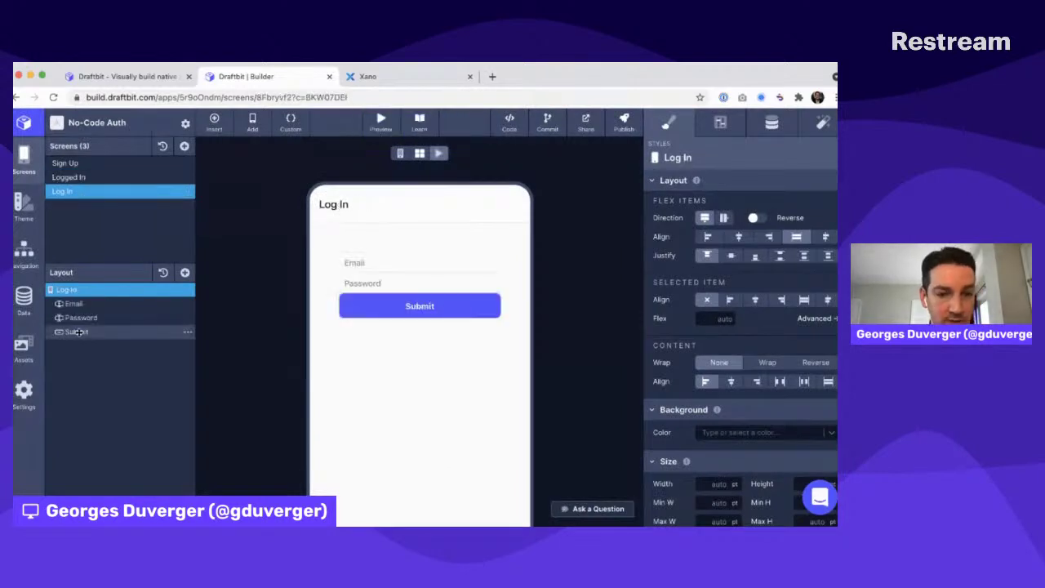
pyautogui.click(822, 122)
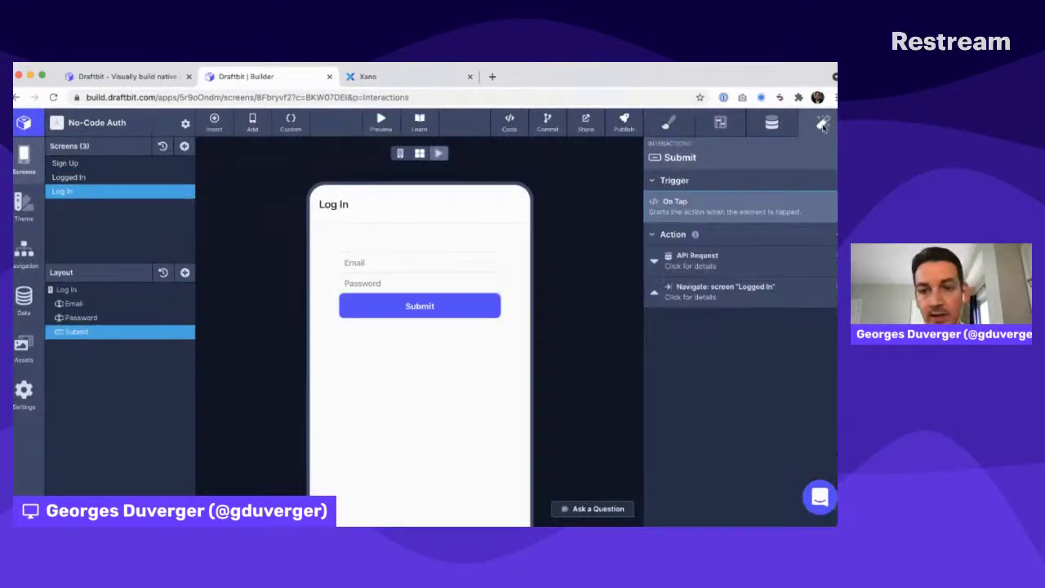
pyautogui.click(733, 254)
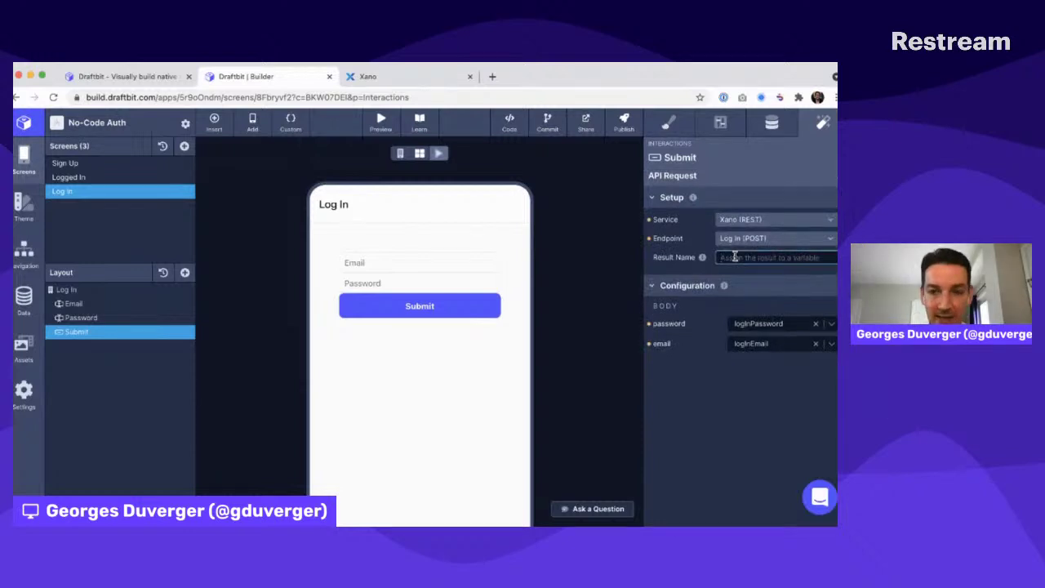
pyautogui.write('loginResponse')
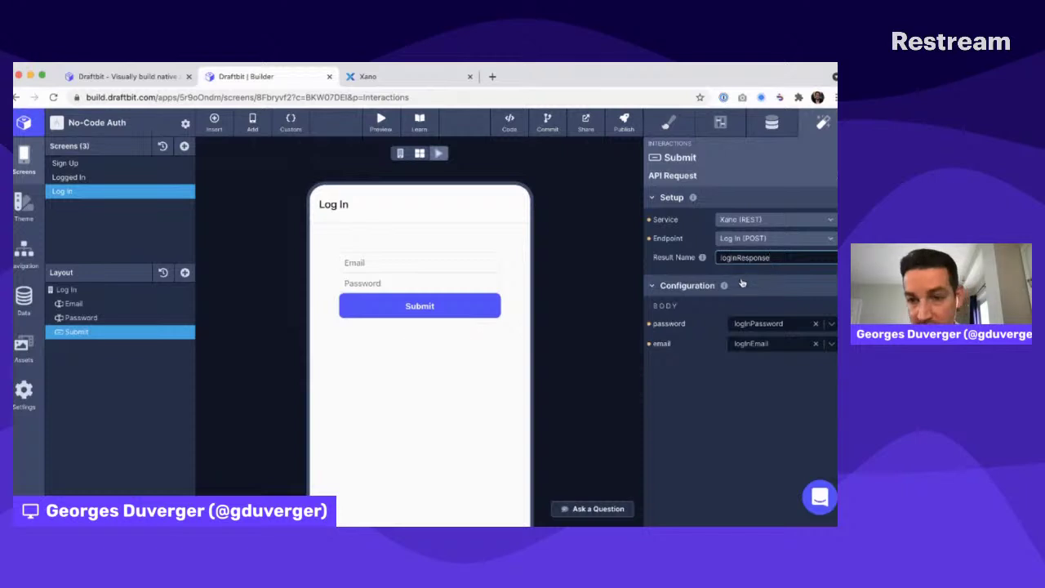
pyautogui.click(743, 284)
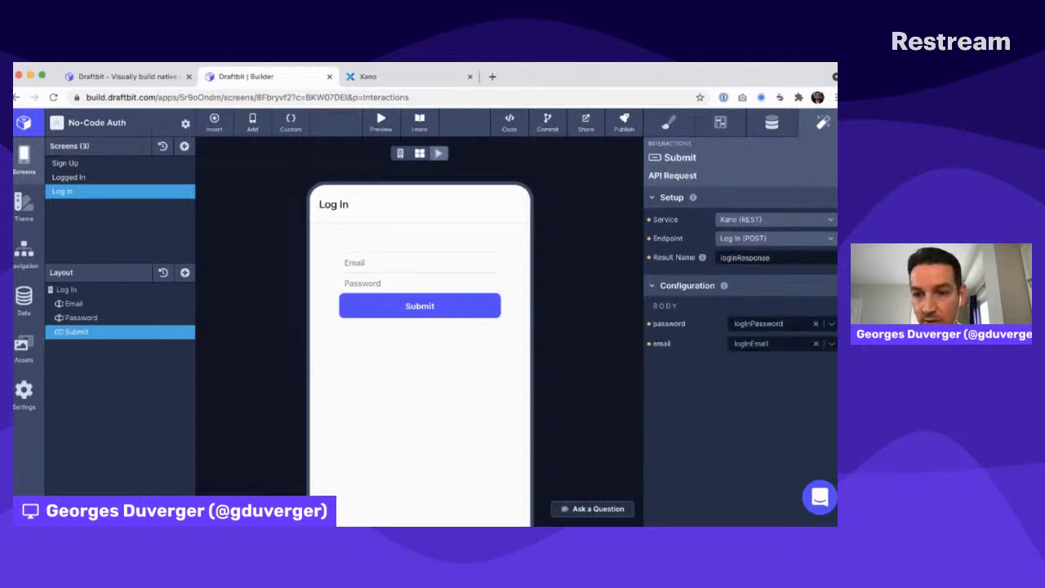
pyautogui.click(836, 176)
# Add a Parse JSON action turning loginResponse into loginResponseJSON, placed before Navigate
pyautogui.click(835, 234)
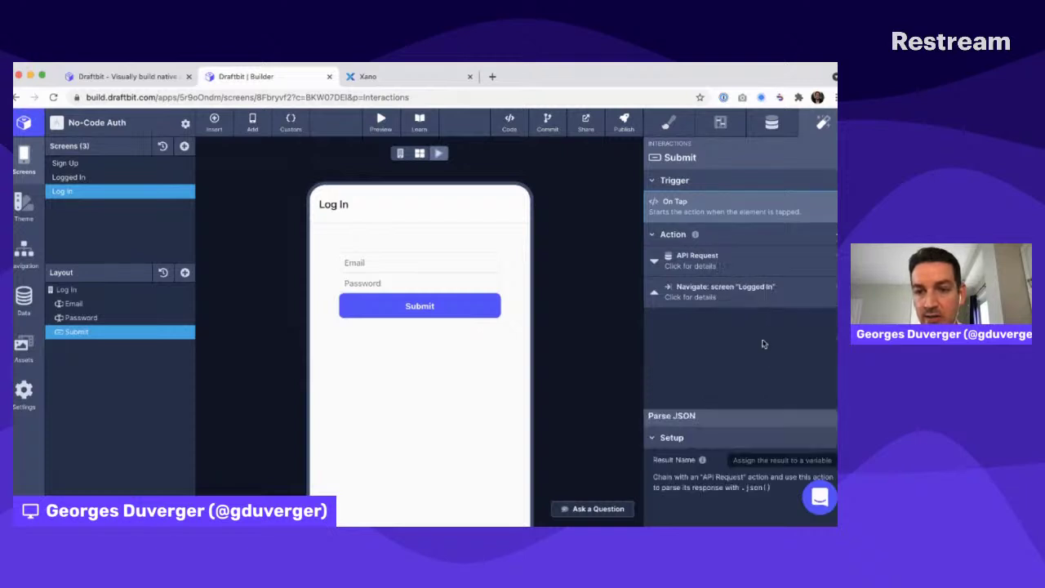
pyautogui.click(749, 344)
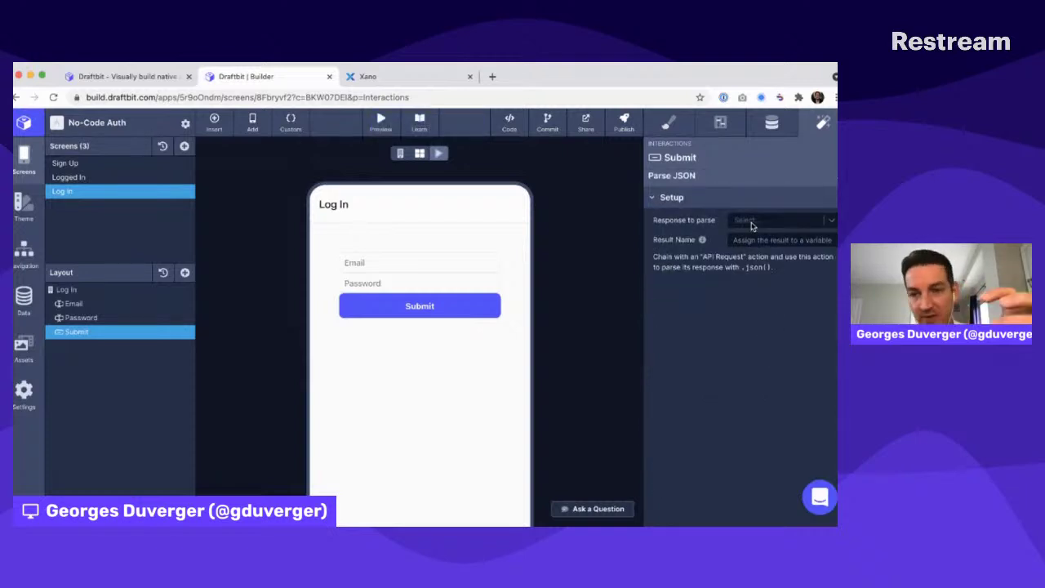
pyautogui.click(752, 222)
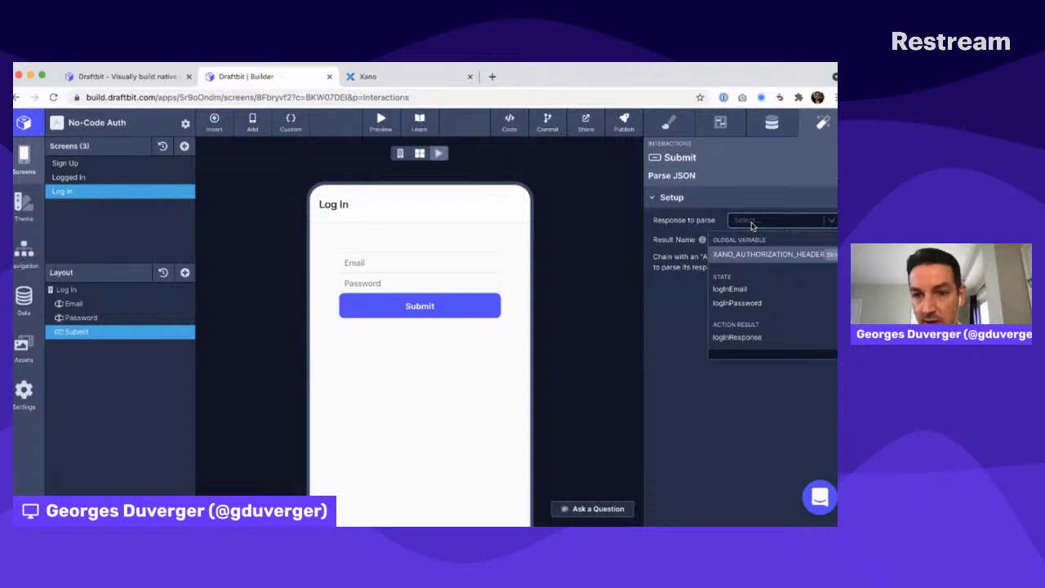
pyautogui.click(752, 337)
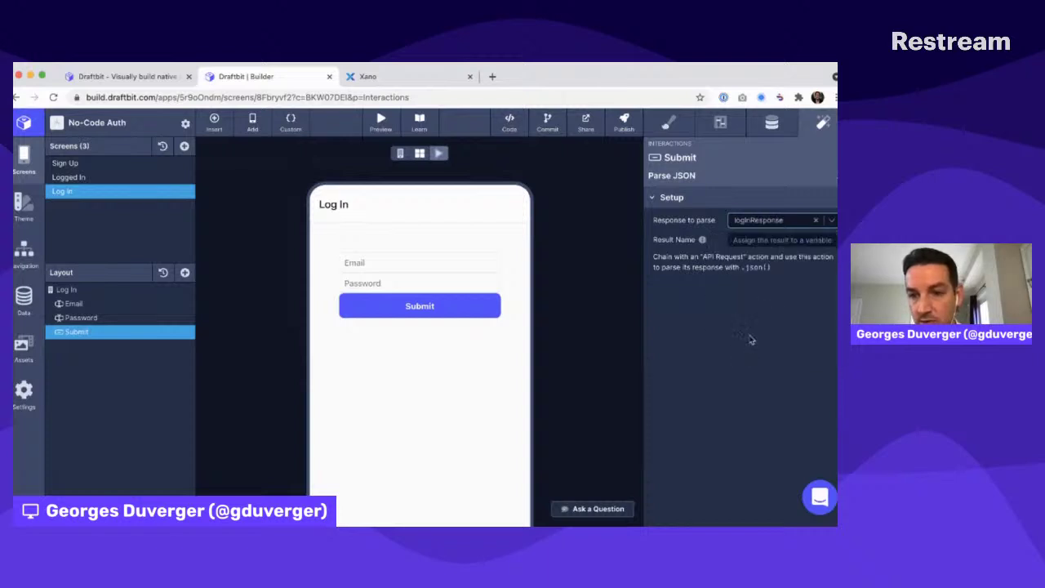
pyautogui.click(749, 259)
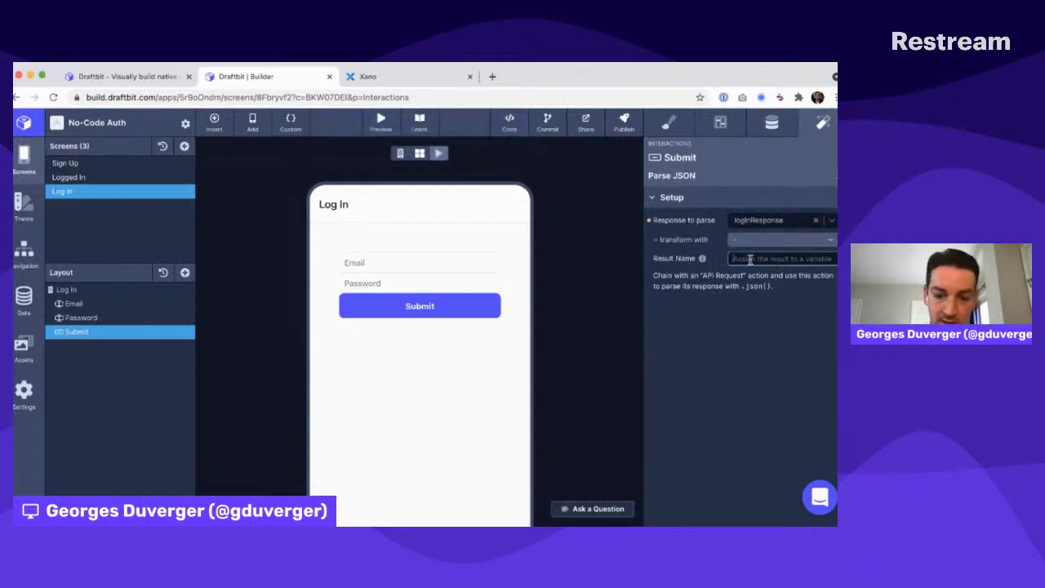
pyautogui.write('loginResponseJSON')
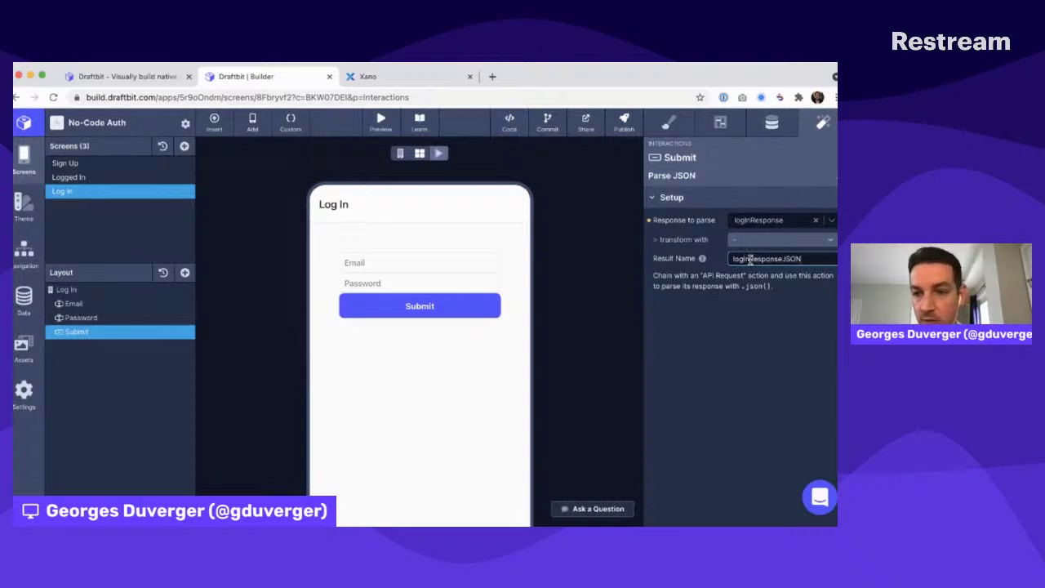
pyautogui.click(756, 337)
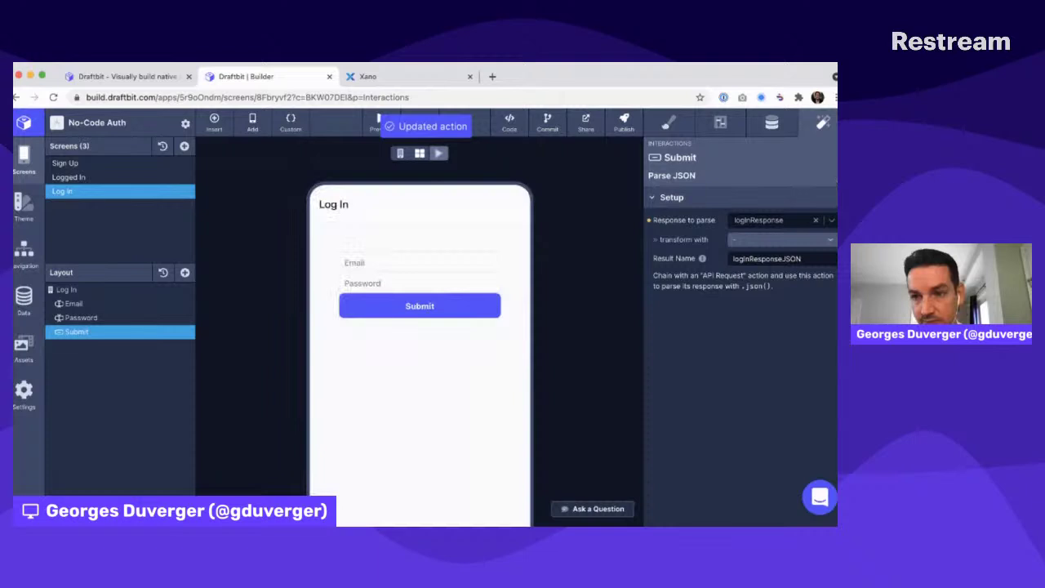
pyautogui.click(836, 176)
pyautogui.click(653, 331)
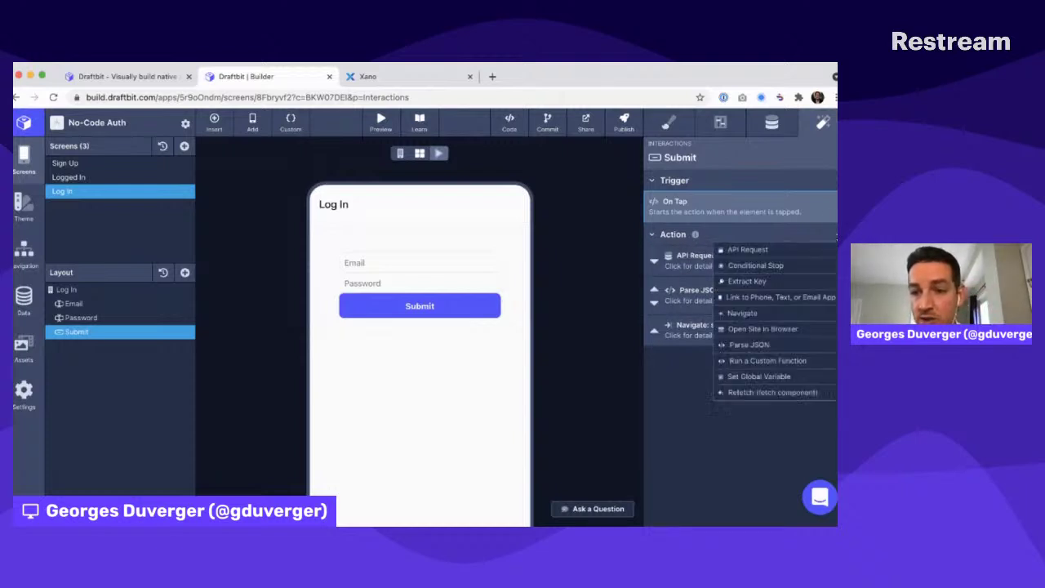
# Add an Extract Key action pulling .authToken from loginResponseJSON as xanoAuthToken, before Navigate
pyautogui.click(777, 282)
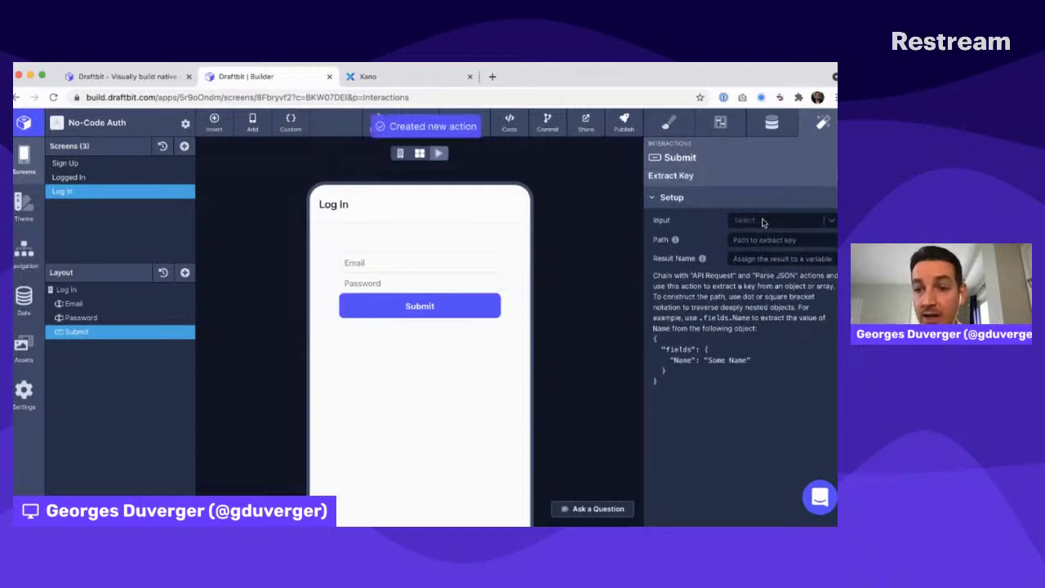
pyautogui.click(762, 220)
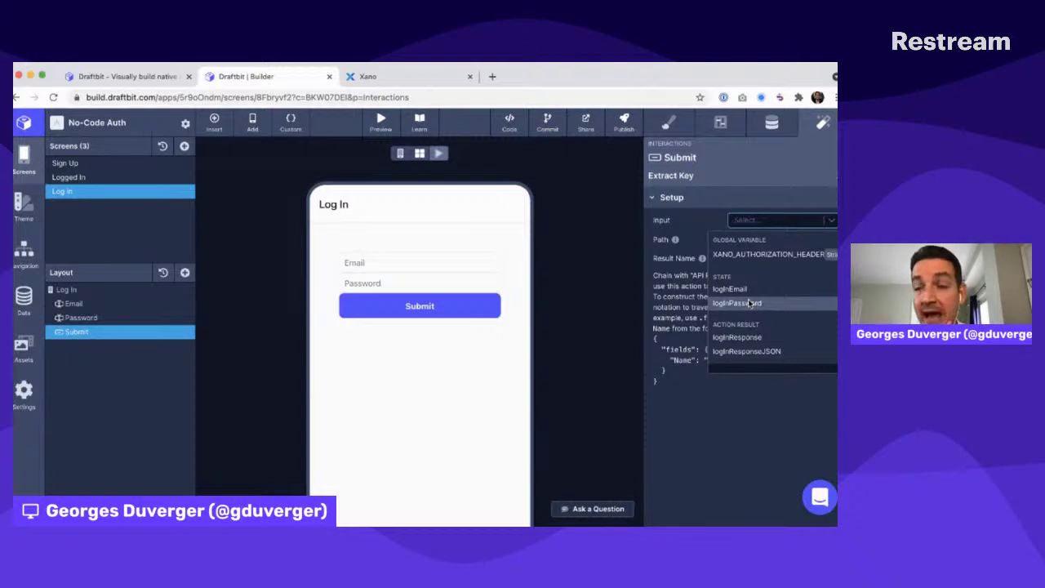
pyautogui.click(743, 351)
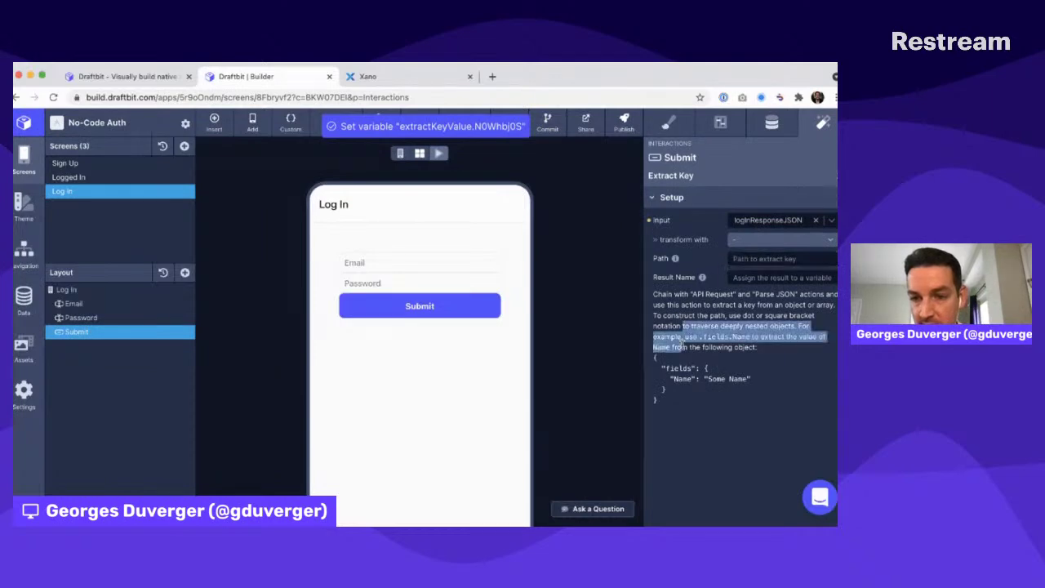
pyautogui.moveTo(683, 326); pyautogui.dragTo(684, 390)
pyautogui.click(684, 391)
pyautogui.click(738, 259)
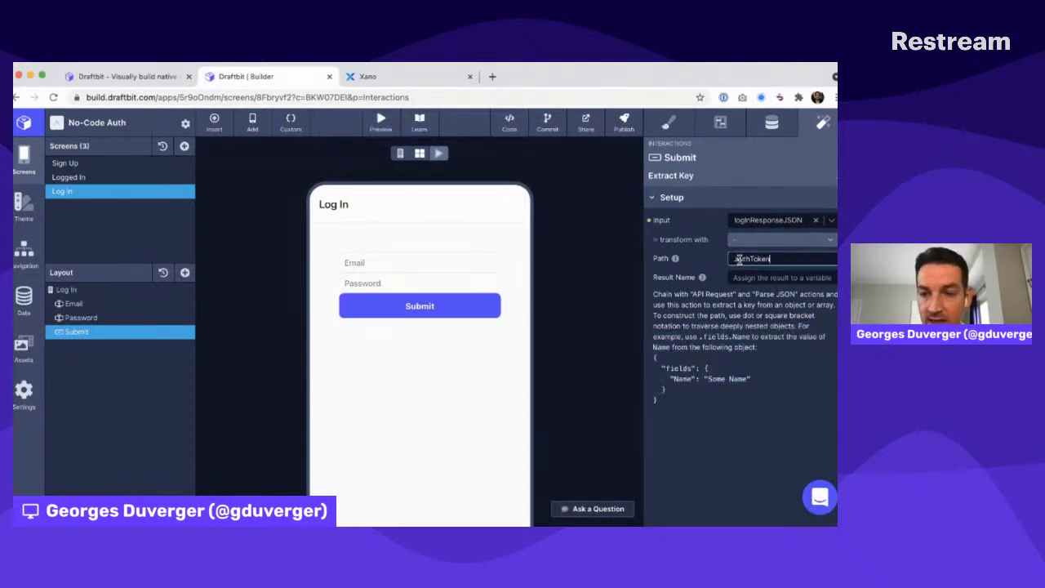
pyautogui.click(689, 307)
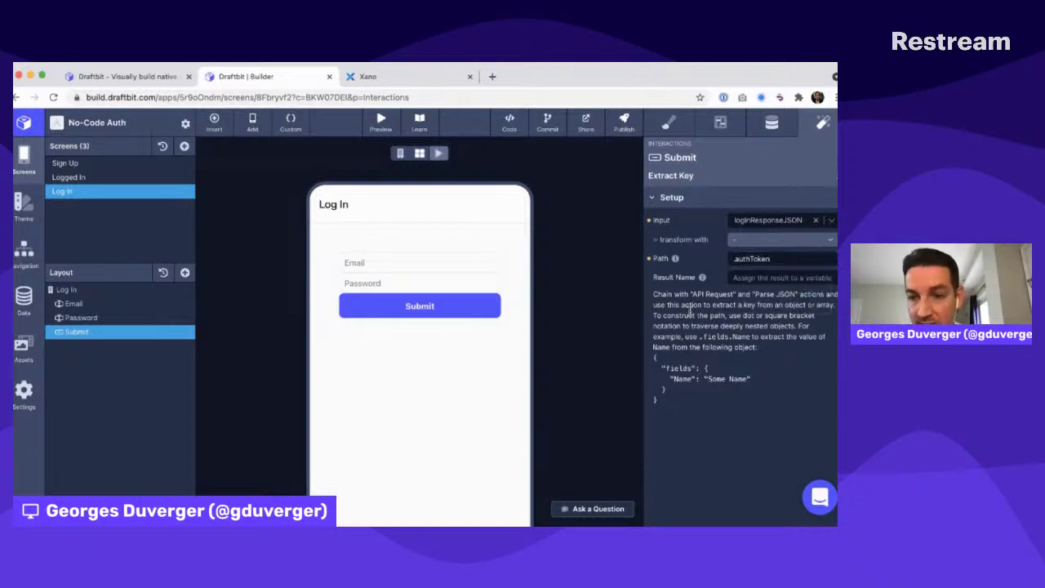
pyautogui.click(766, 278)
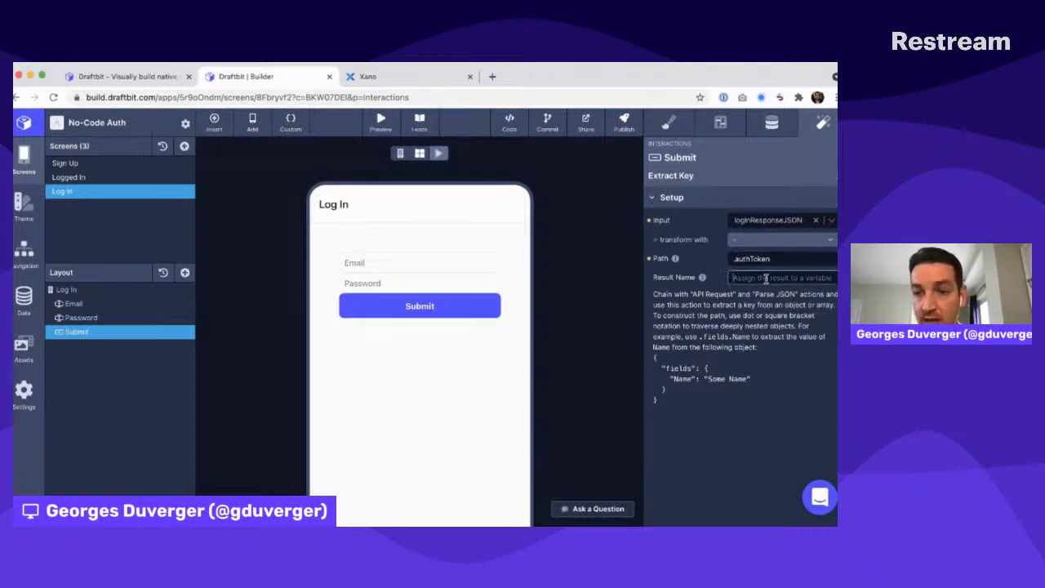
pyautogui.write('xano')
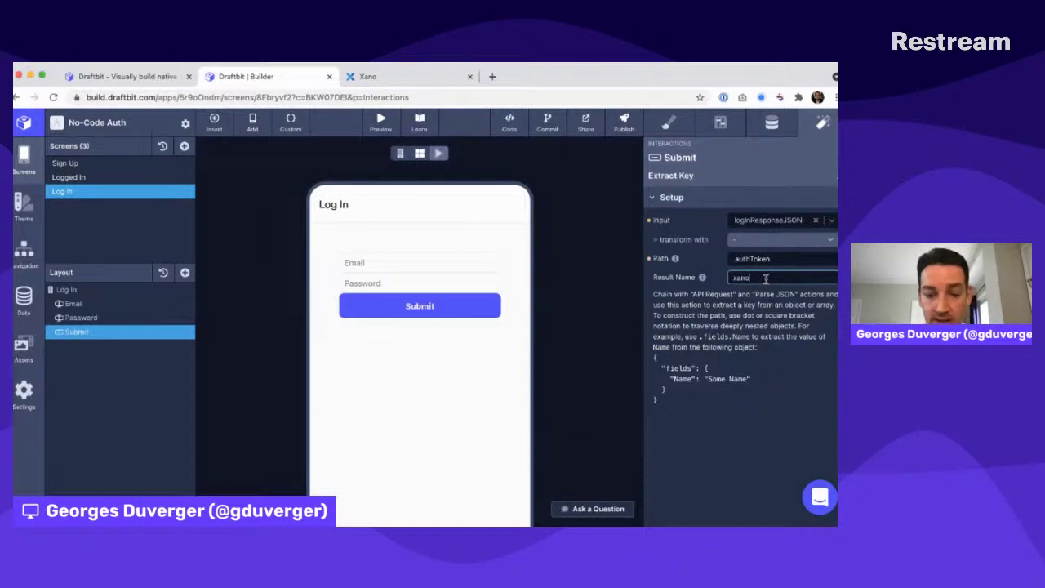
pyautogui.write('AuthToken')
pyautogui.click(695, 333)
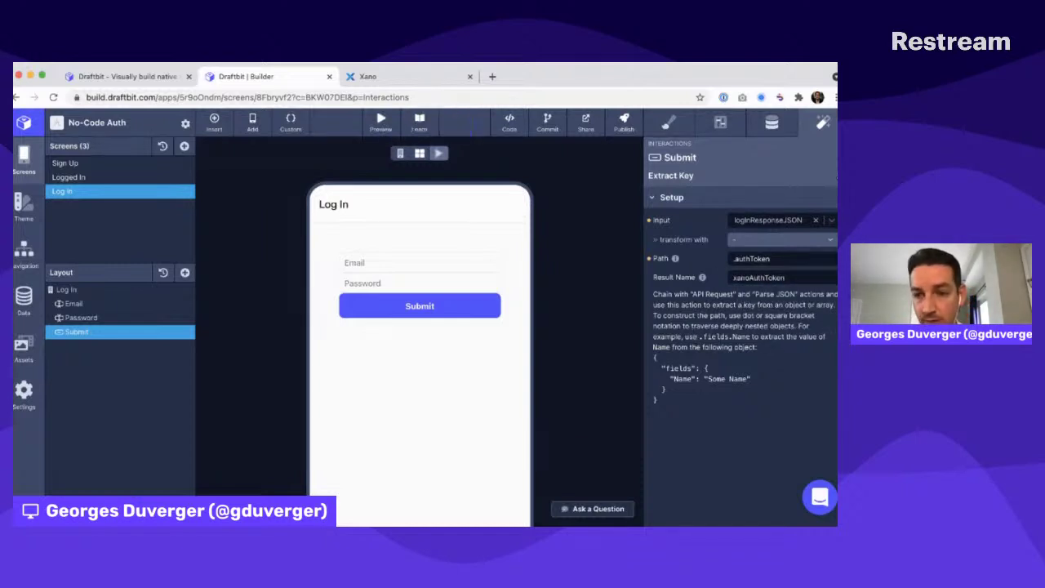
pyautogui.click(836, 177)
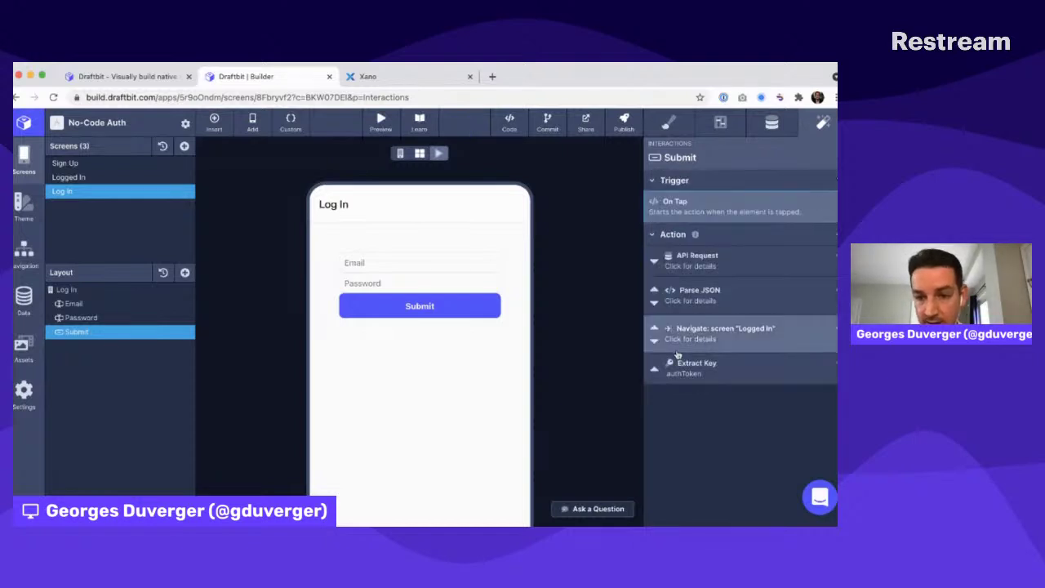
pyautogui.click(652, 365)
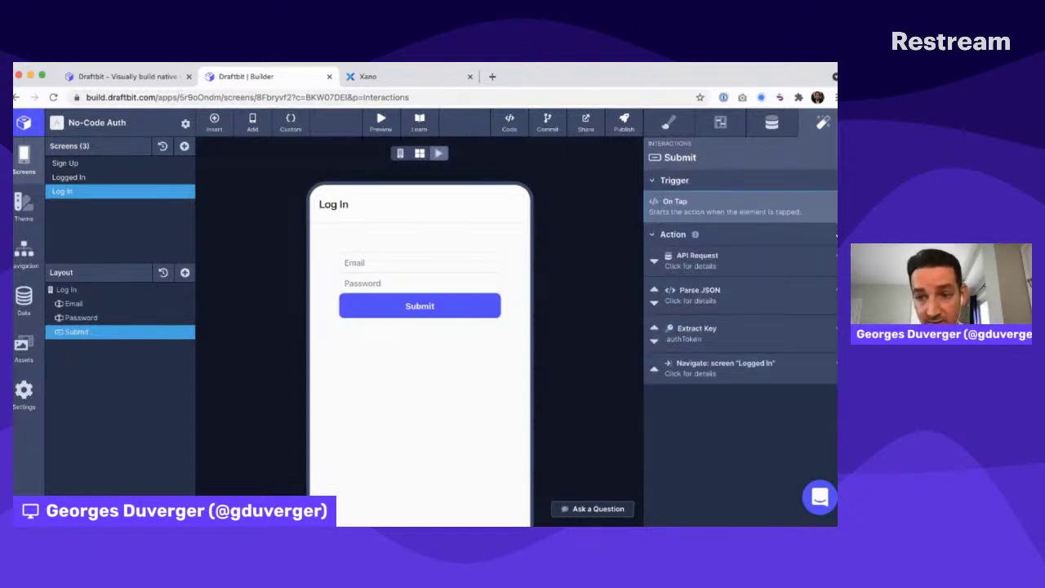
# Add a Set Global Variable action storing xanoAuthToken in XANO_AUTHORIZATION_HEADER, before Navigate
pyautogui.click(836, 235)
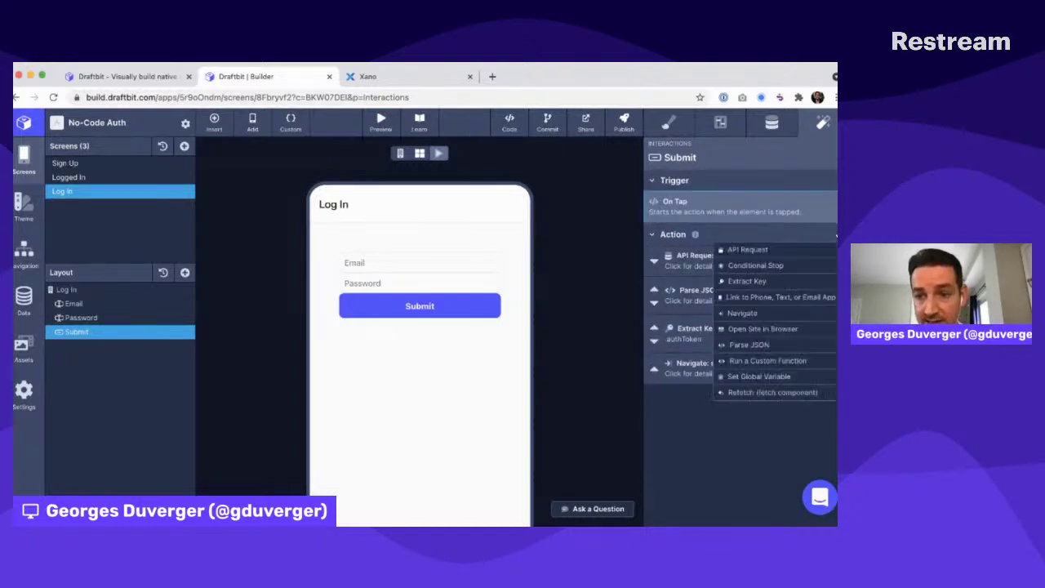
pyautogui.click(760, 377)
pyautogui.click(763, 199)
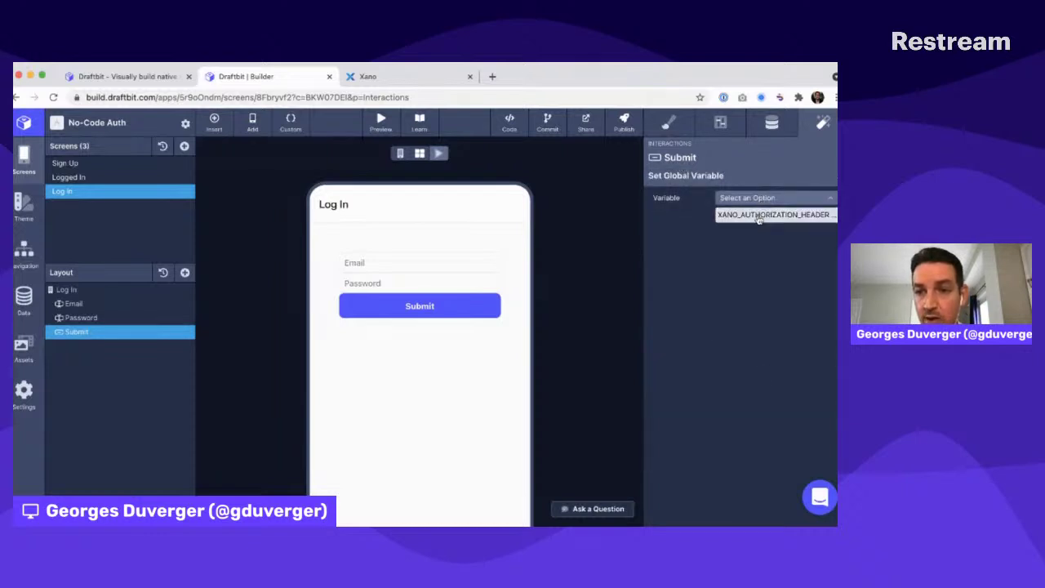
pyautogui.click(759, 214)
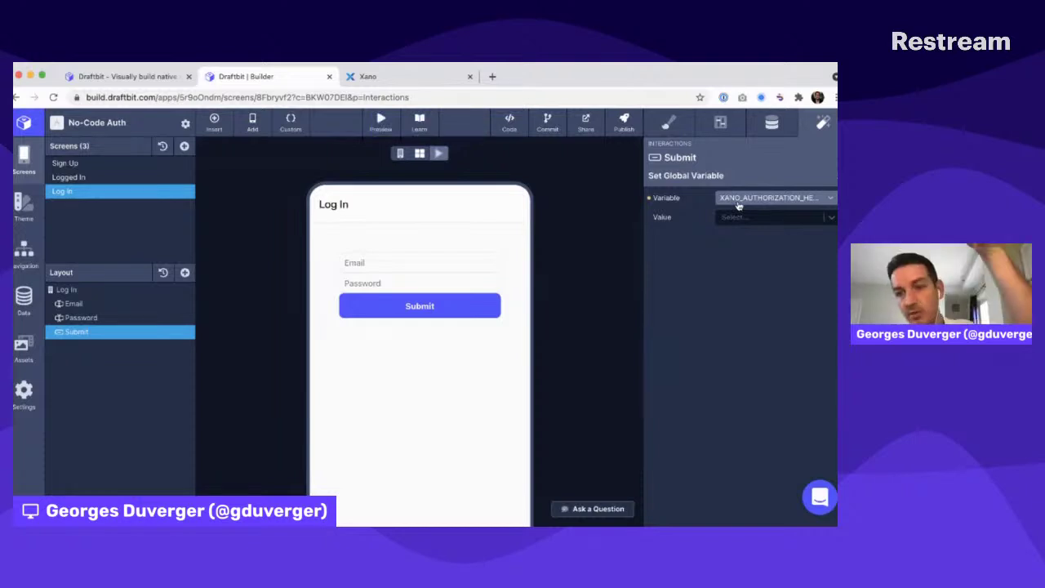
pyautogui.click(734, 219)
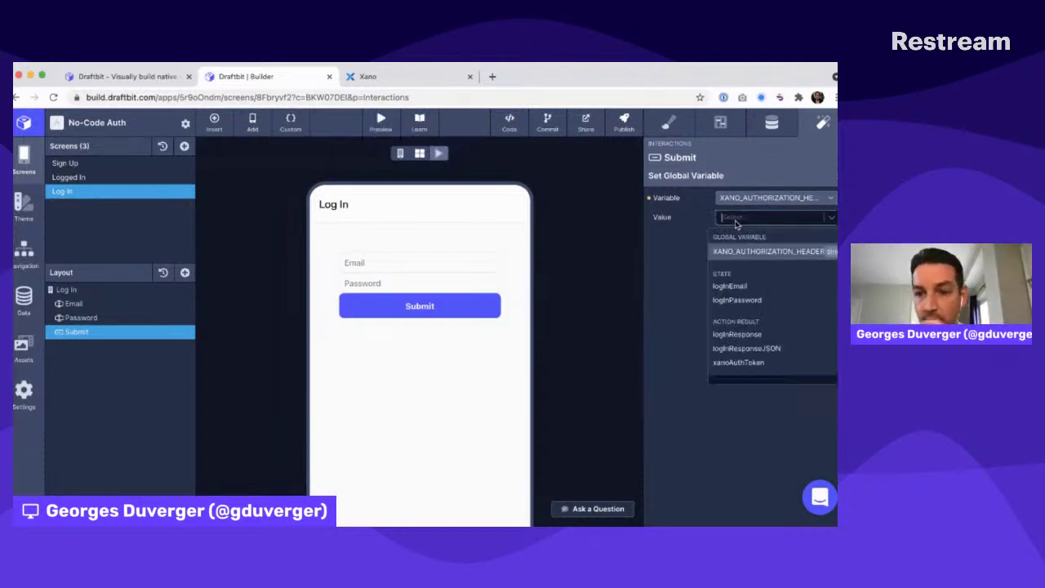
pyautogui.click(756, 362)
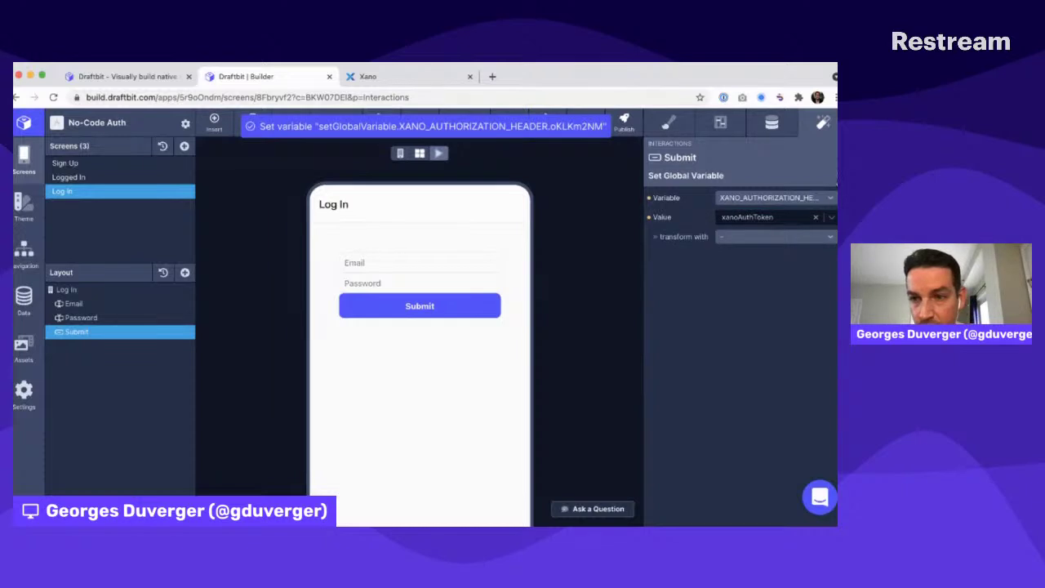
pyautogui.click(835, 175)
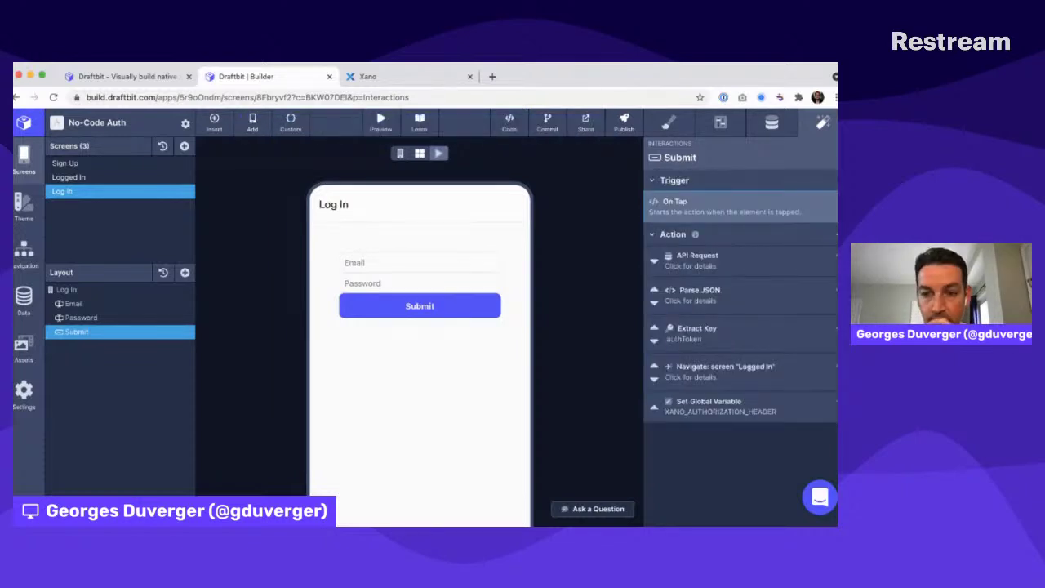
pyautogui.click(654, 409)
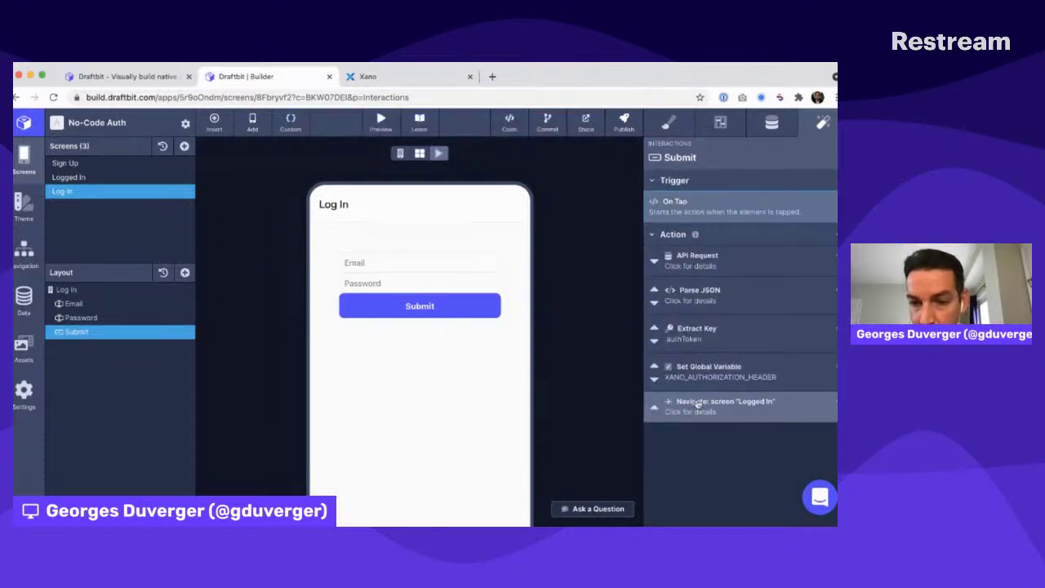
pyautogui.click(78, 177)
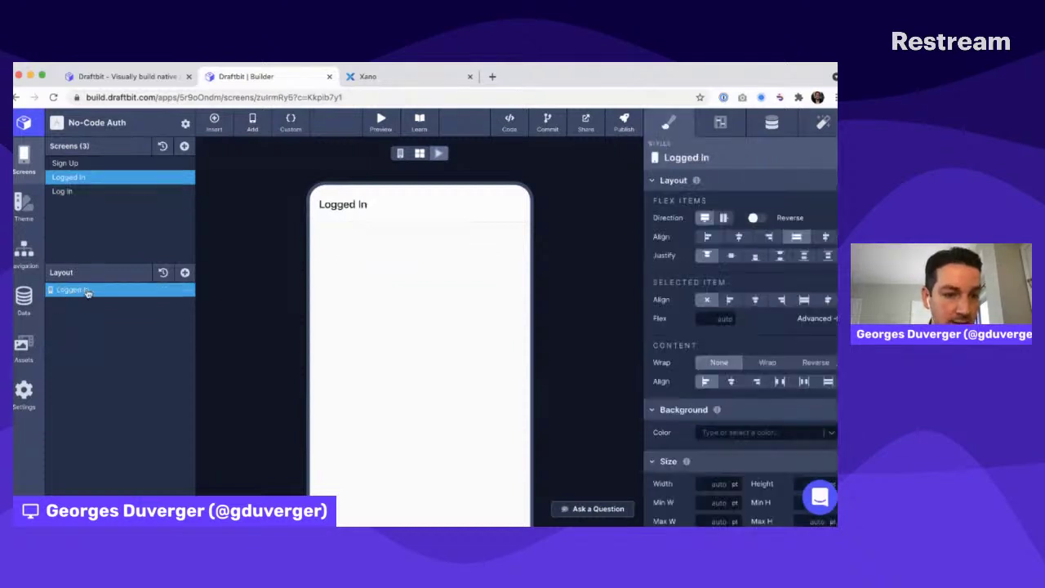
# Add a Text element reading {{token}} with token bound to XANO_AUTHORIZATION_HEADER
pyautogui.click(185, 273)
pyautogui.click(232, 311)
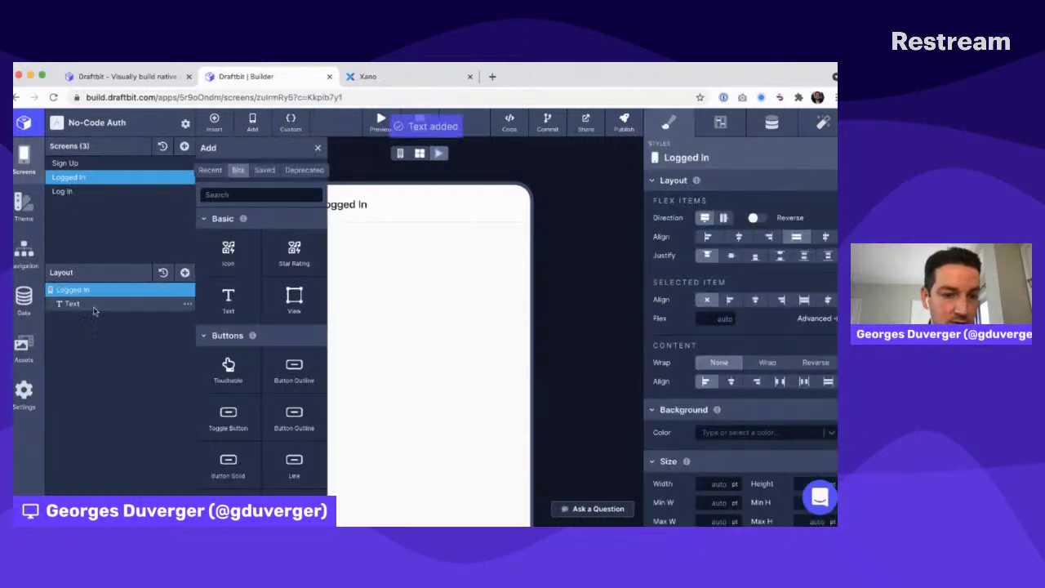
pyautogui.click(772, 124)
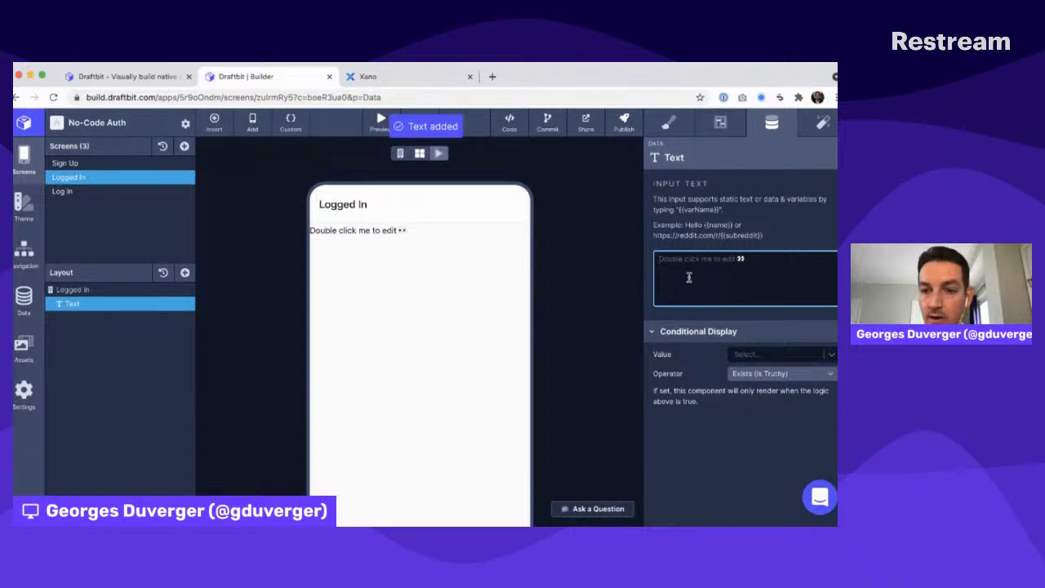
pyautogui.write('{{token}}')
pyautogui.click(731, 308)
pyautogui.click(755, 357)
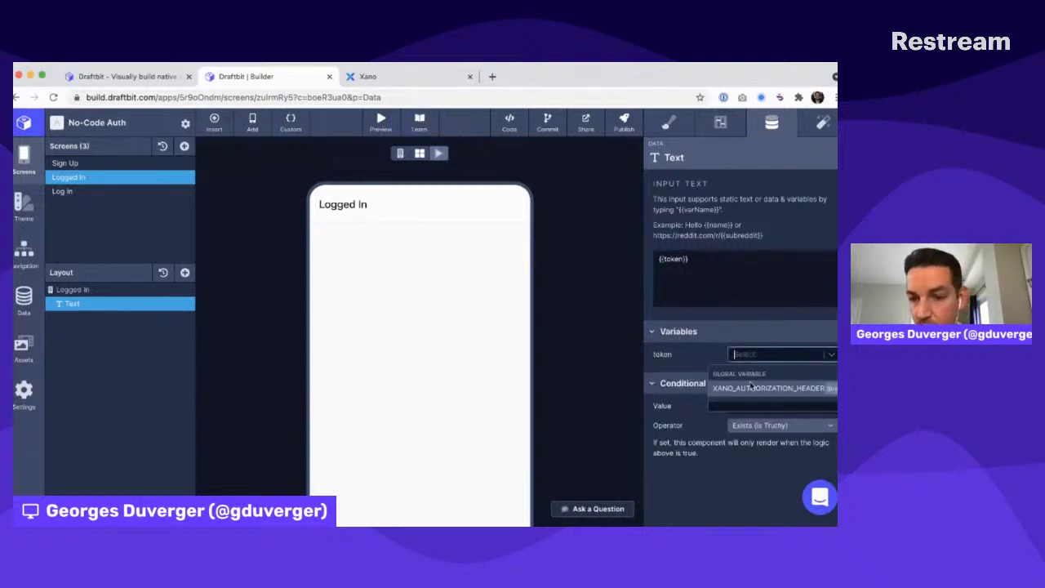
pyautogui.click(749, 394)
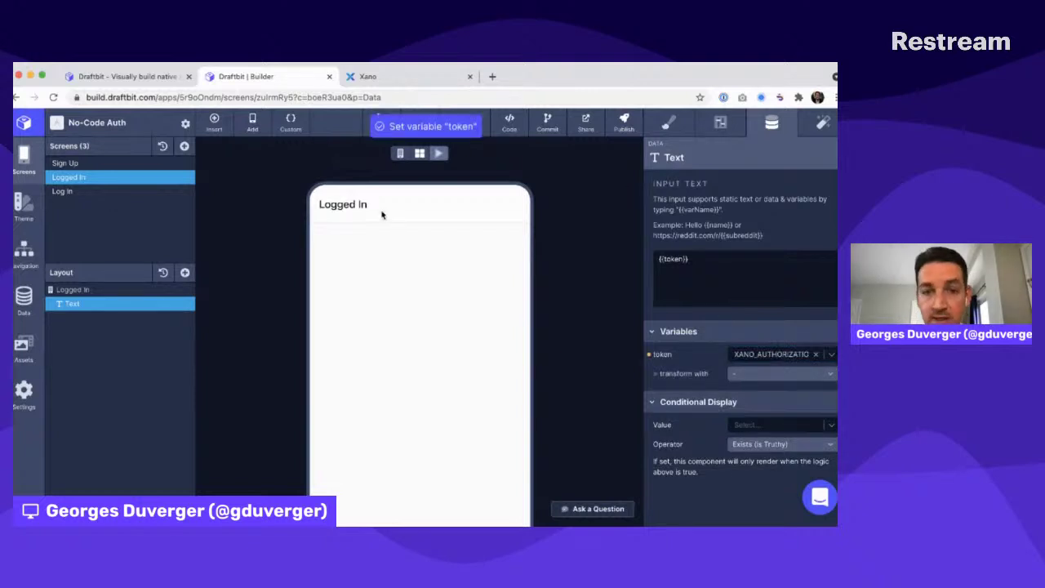
pyautogui.click(91, 191)
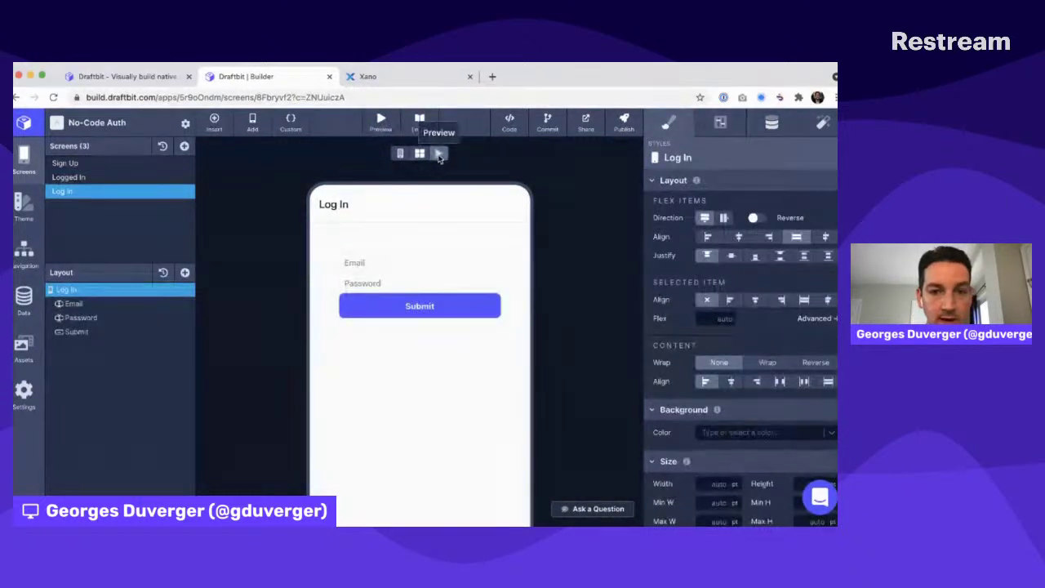
# In the live preview, submit the test account's email and password to reach the token screen
pyautogui.click(439, 155)
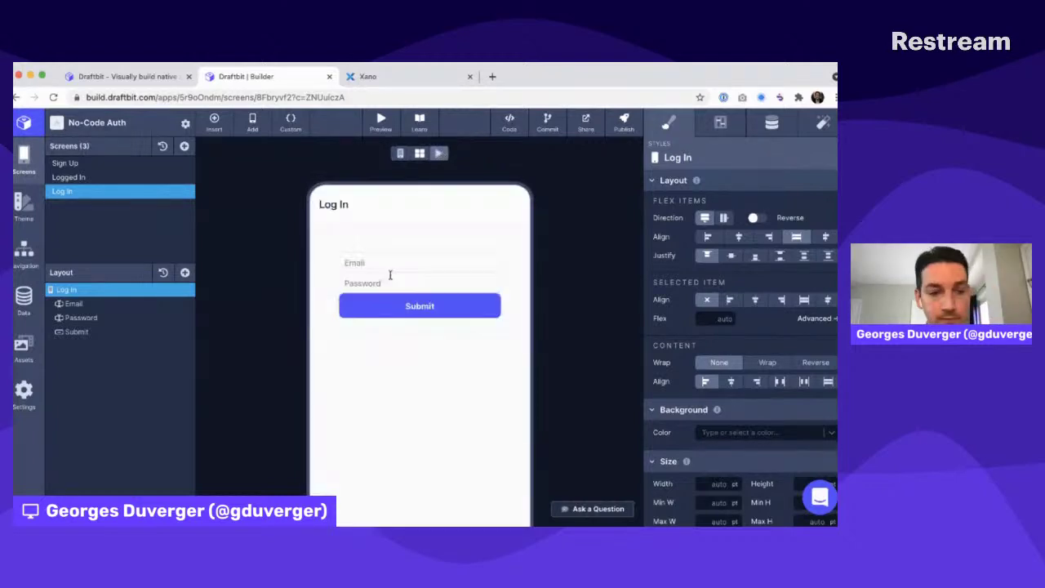
pyautogui.click(364, 263)
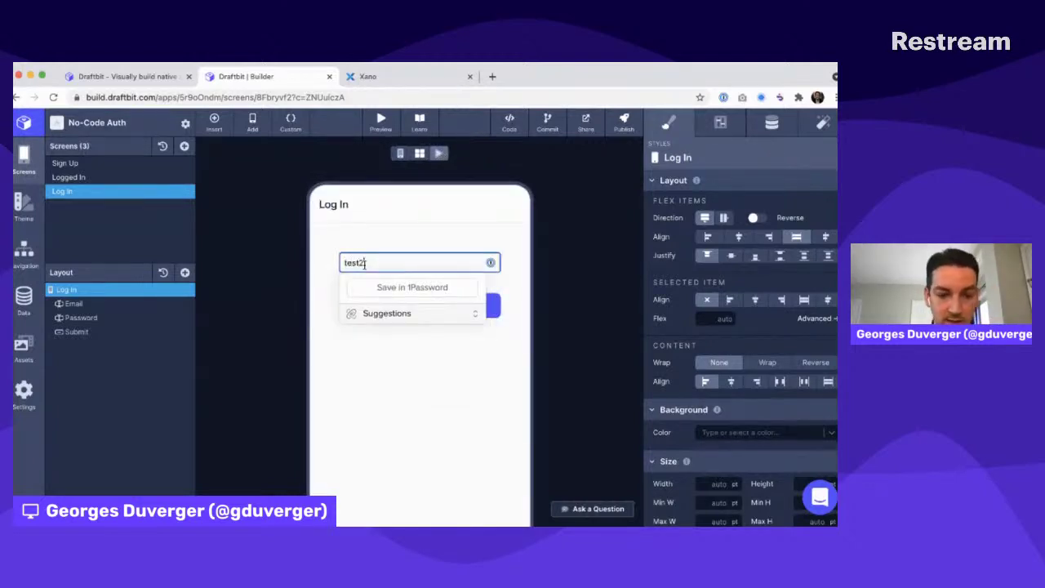
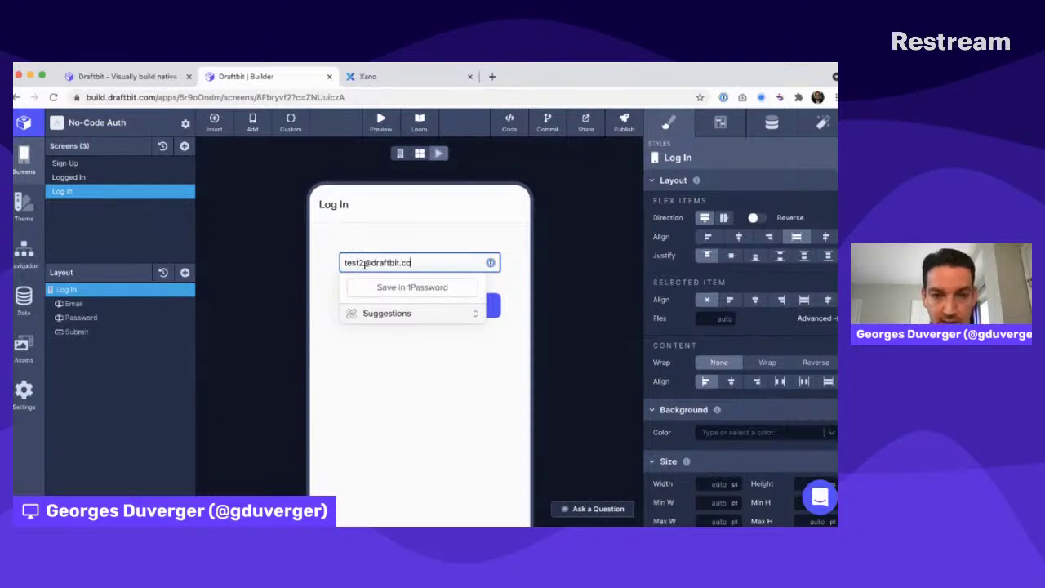
pyautogui.press('Tab')
pyautogui.write('testtest12')
pyautogui.click(257, 271)
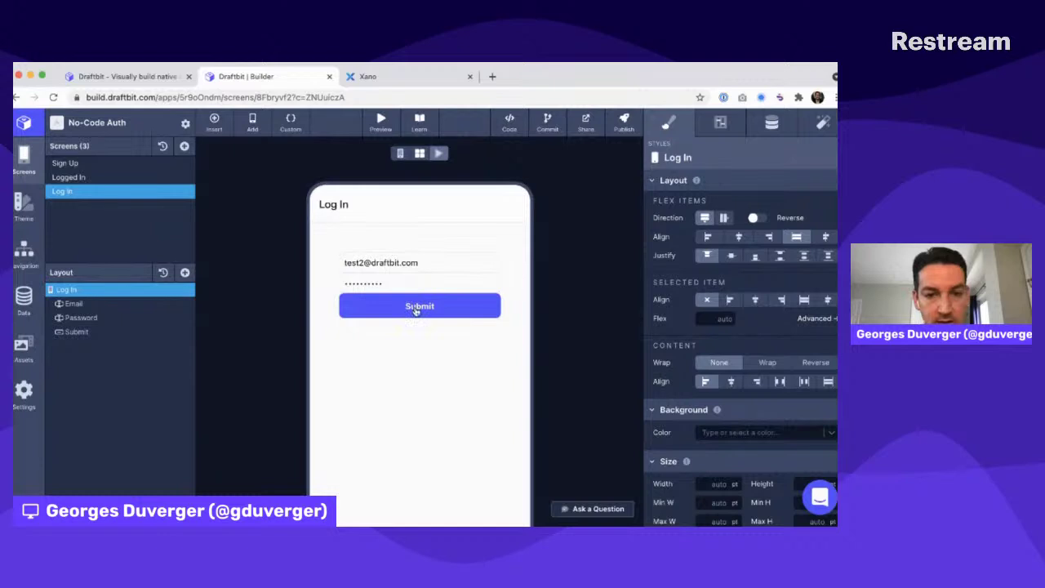
pyautogui.click(416, 309)
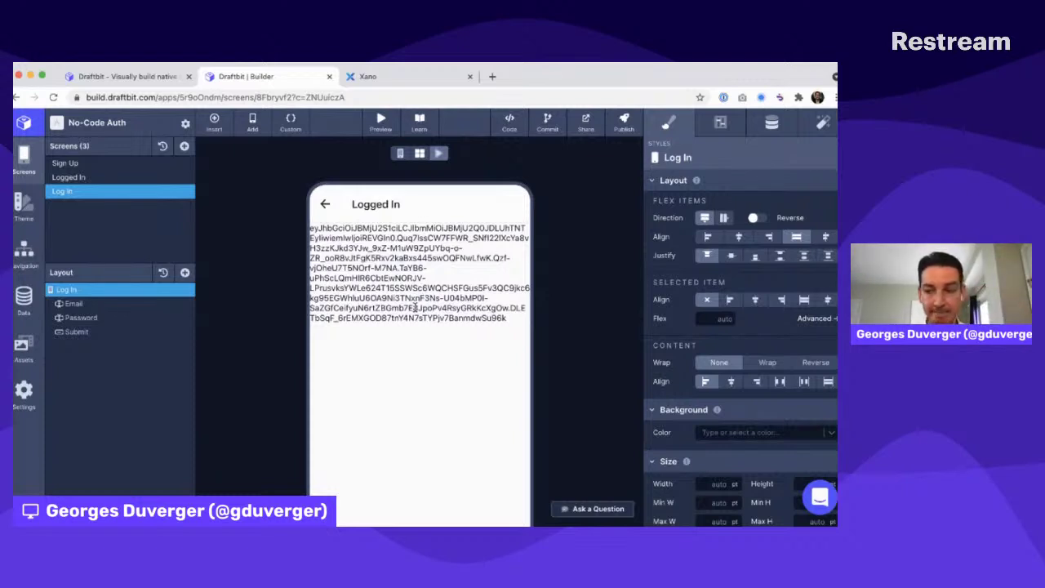
pyautogui.press('super+Tab')
pyautogui.press('super+Tab')
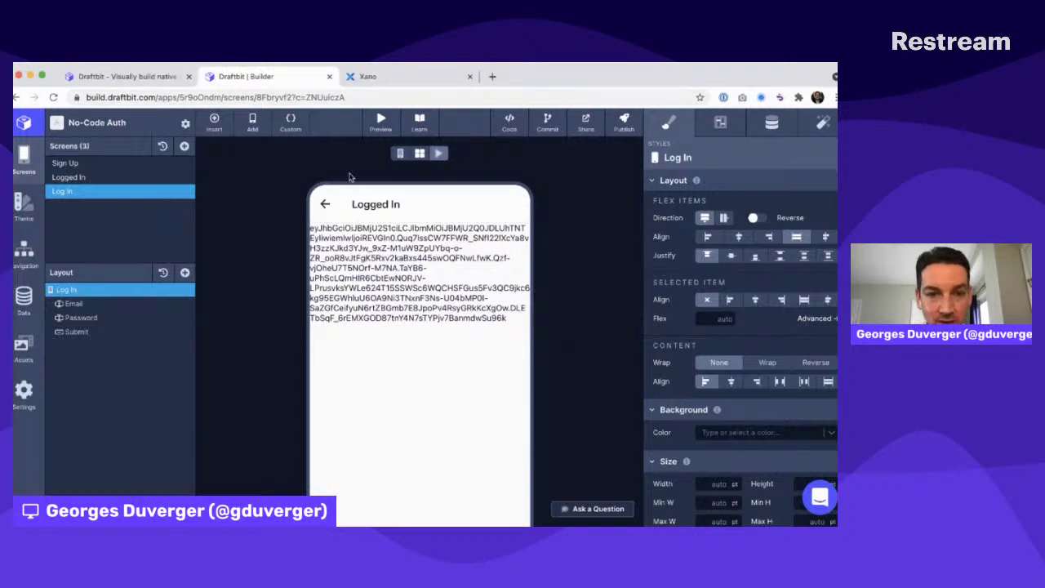
# Leave the preview and add a Link element below the token text on Logged In
pyautogui.click(400, 155)
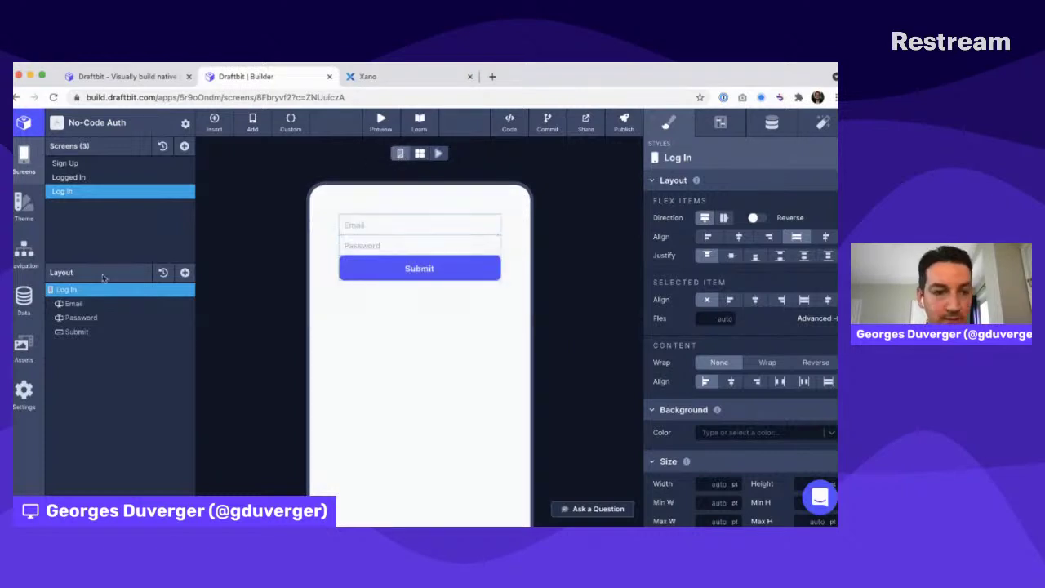
pyautogui.click(73, 177)
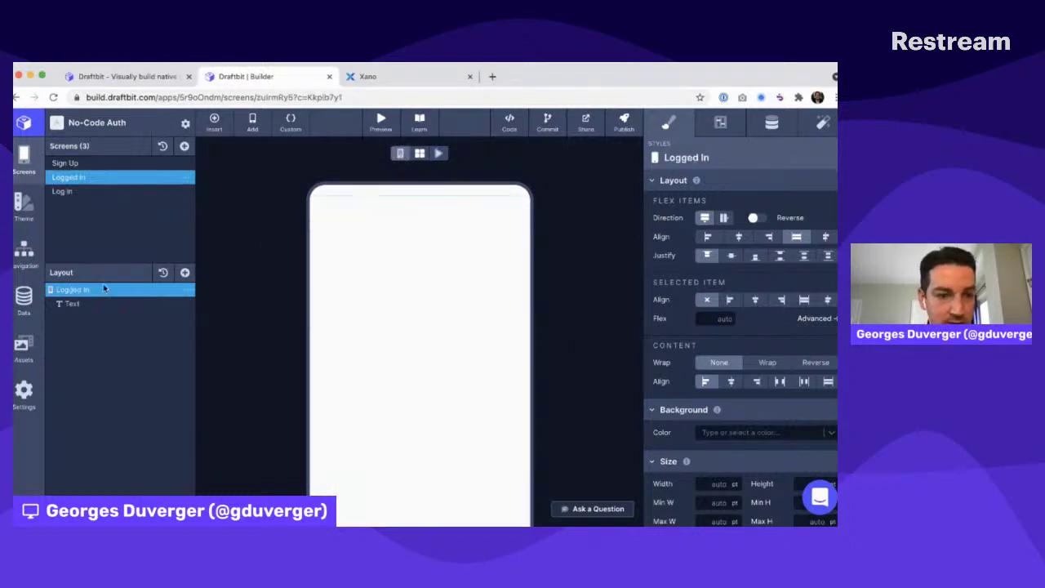
pyautogui.click(185, 272)
pyautogui.write('link')
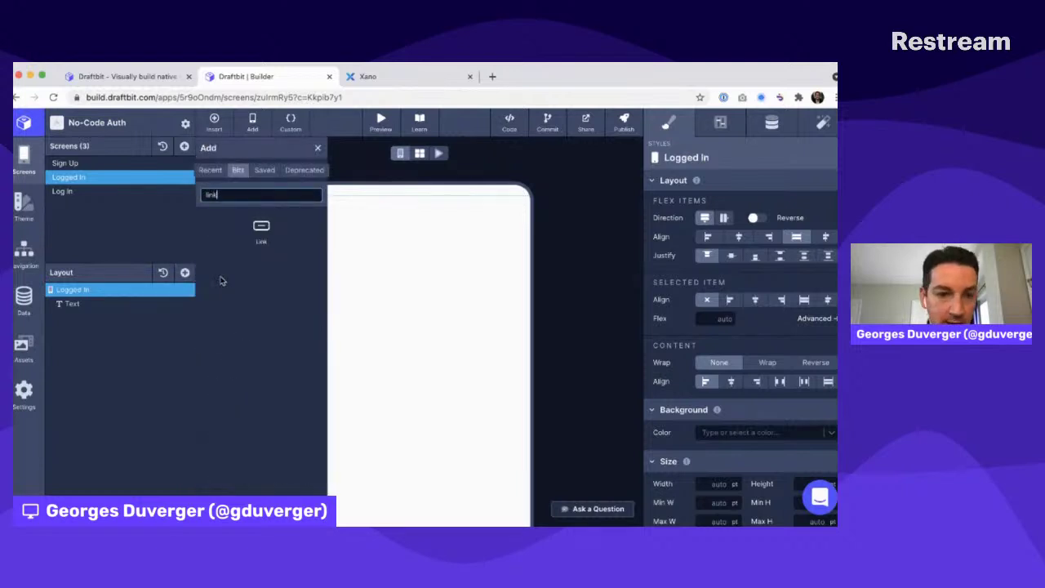
pyautogui.click(261, 230)
# Style the link left-aligned, Default (Regular) font, underlined, and change its text to 'Log out'
pyautogui.click(317, 148)
pyautogui.click(98, 318)
pyautogui.click(716, 123)
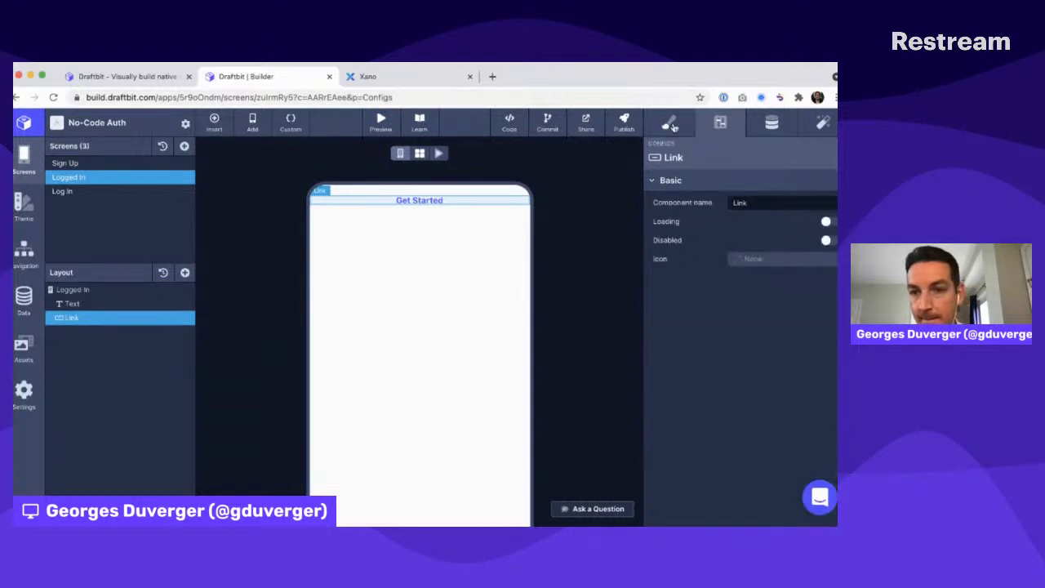
pyautogui.click(671, 124)
pyautogui.click(739, 289)
pyautogui.click(733, 228)
pyautogui.click(737, 268)
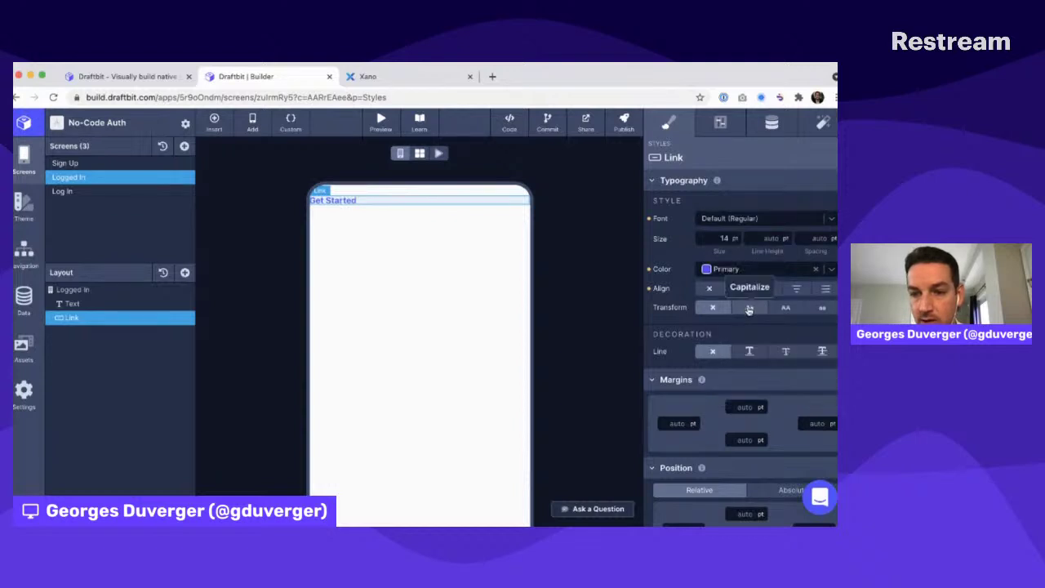
pyautogui.click(751, 352)
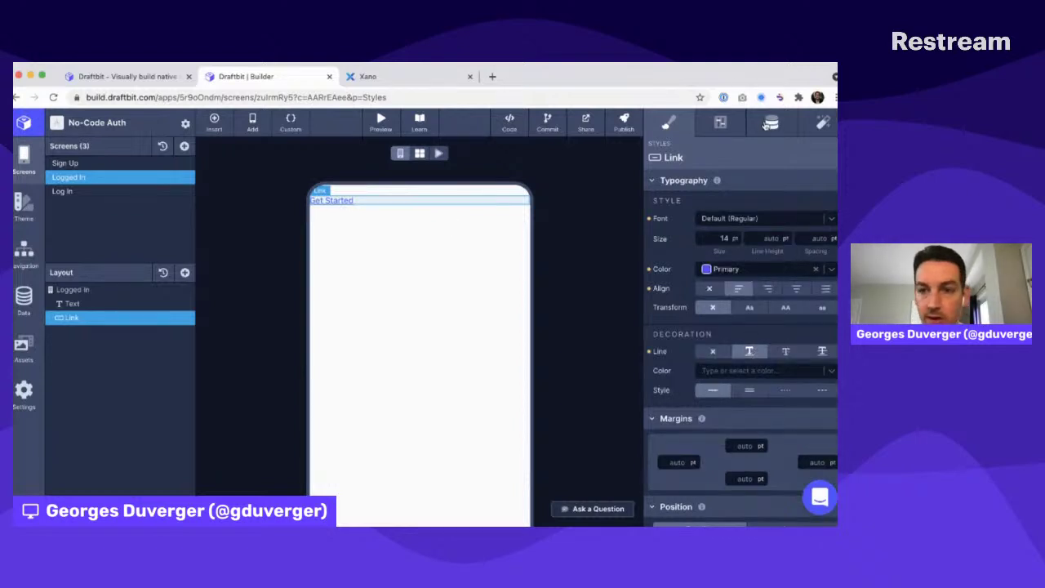
pyautogui.click(771, 122)
pyautogui.tripleClick(717, 268)
pyautogui.write('Log out')
pyautogui.click(751, 221)
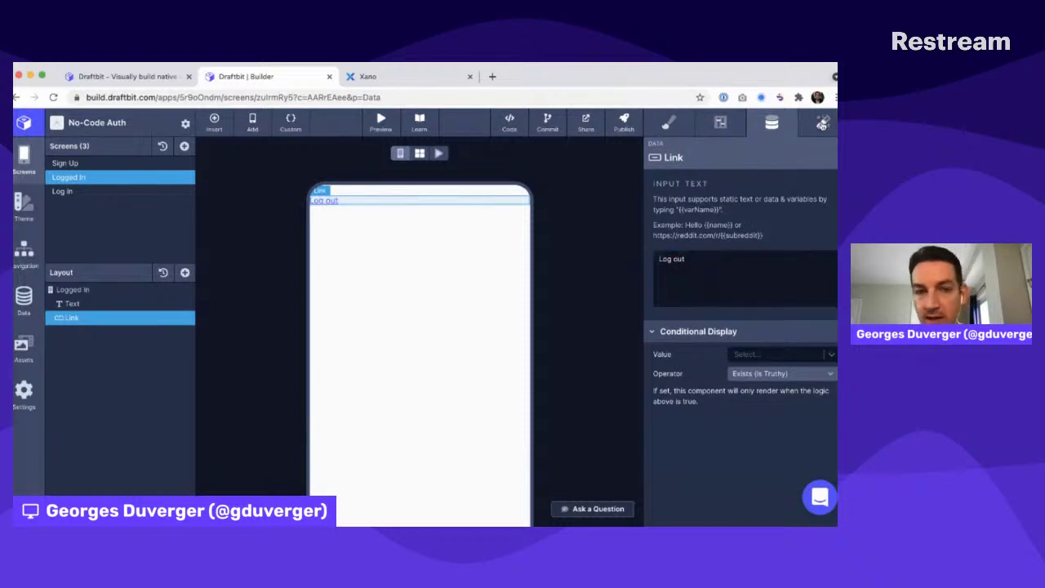
# Give the Log out link a tap action setting XANO_AUTHORIZATION_HEADER to ""
pyautogui.click(823, 123)
pyautogui.click(695, 234)
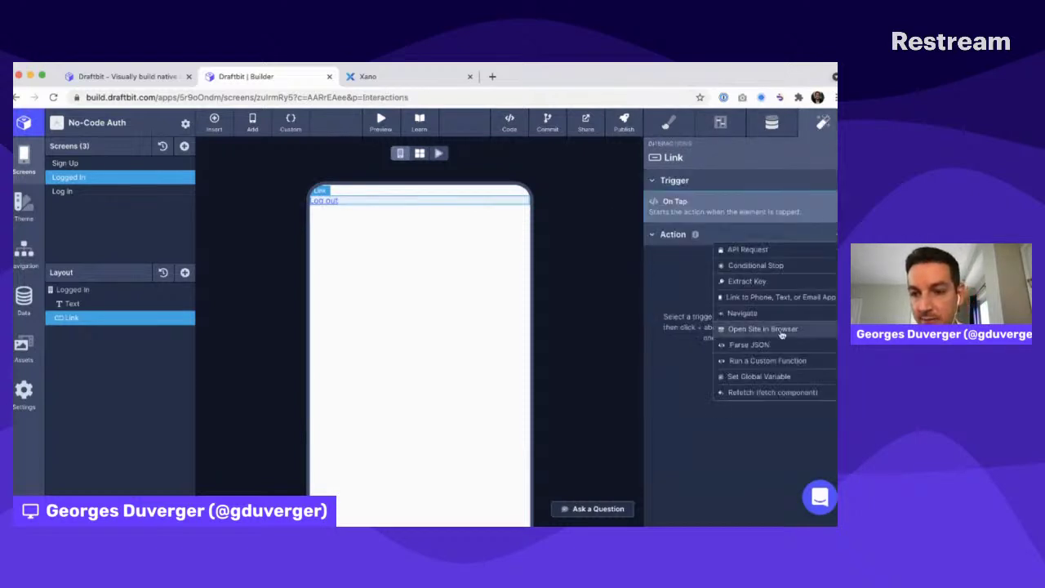
pyautogui.click(764, 375)
pyautogui.click(767, 199)
pyautogui.click(768, 215)
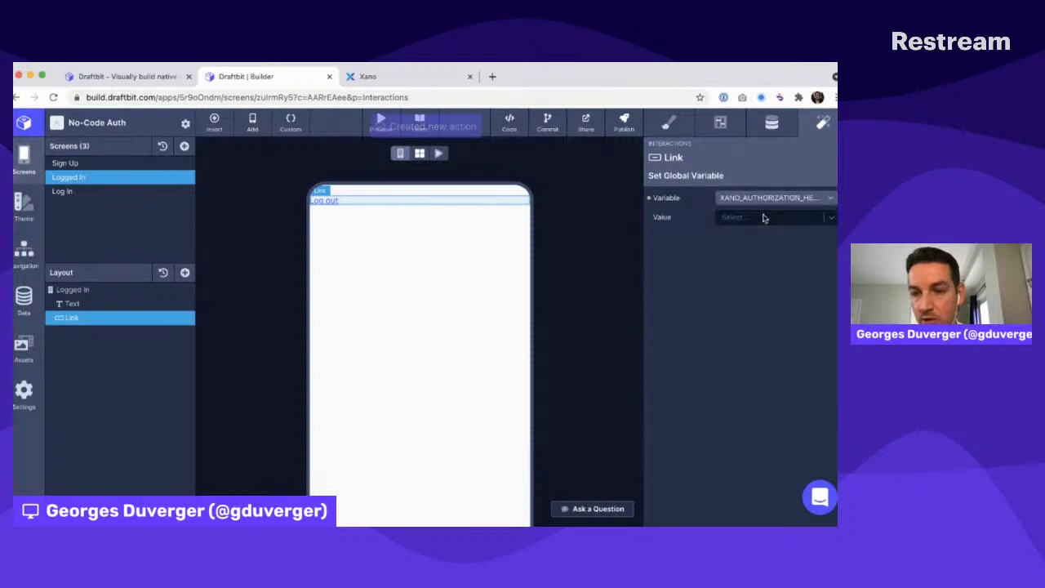
pyautogui.click(759, 218)
pyautogui.write('""')
pyautogui.press('Return')
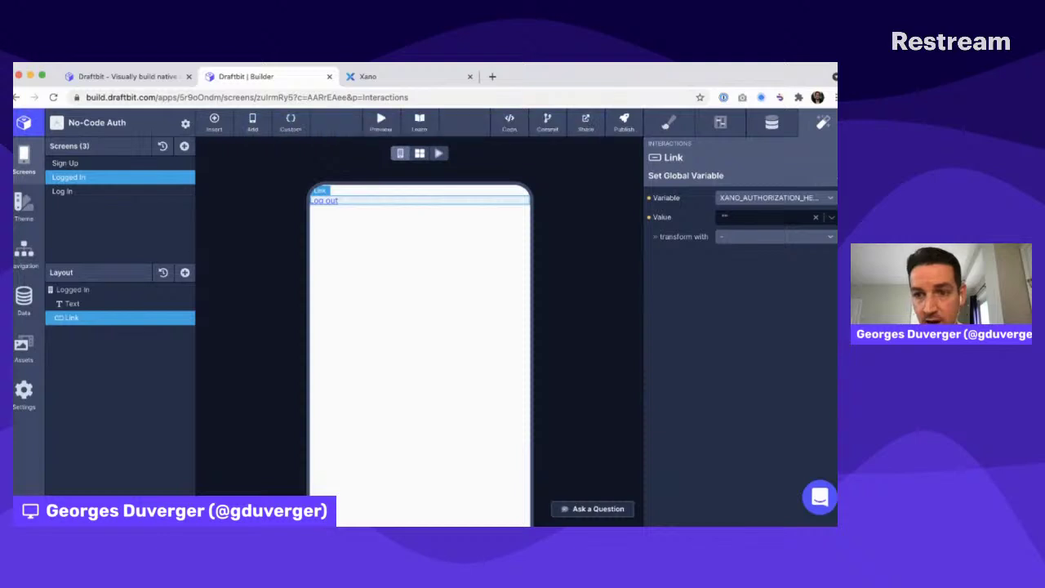
pyautogui.click(832, 175)
# Add a Navigate action to the Log In screen after clearing the token
pyautogui.click(834, 235)
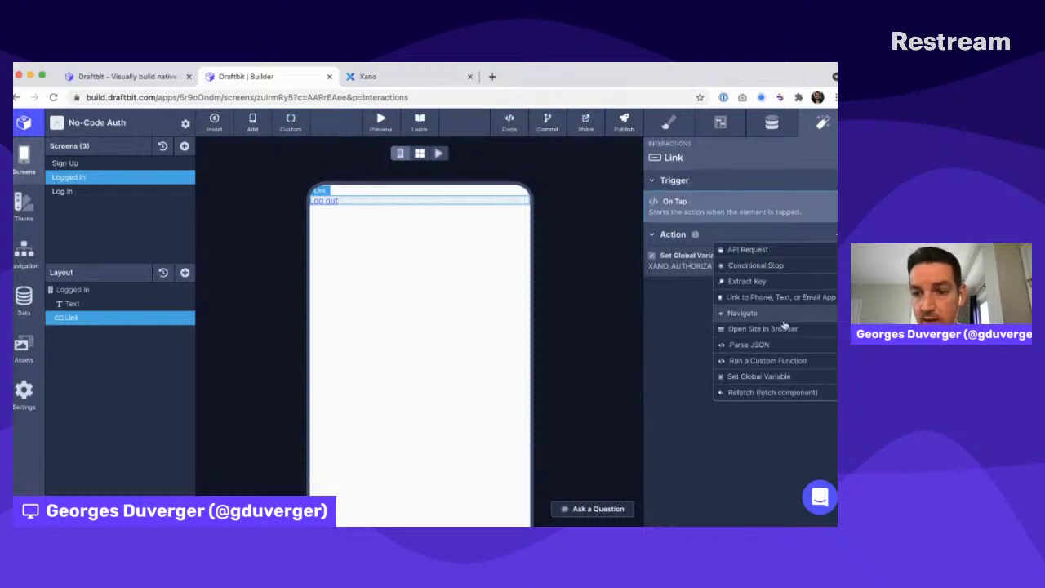
pyautogui.click(772, 312)
pyautogui.click(763, 219)
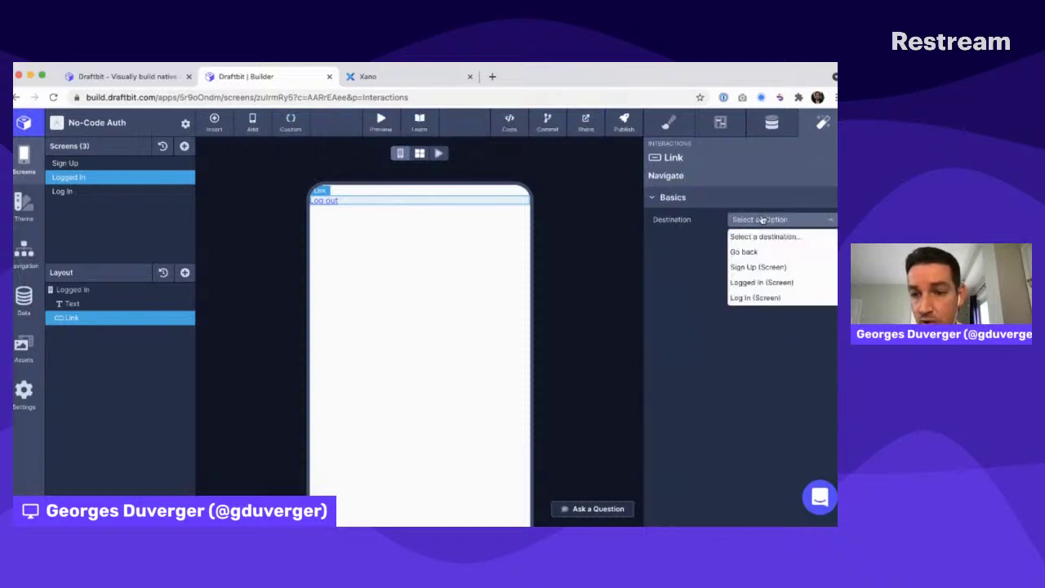
pyautogui.click(759, 298)
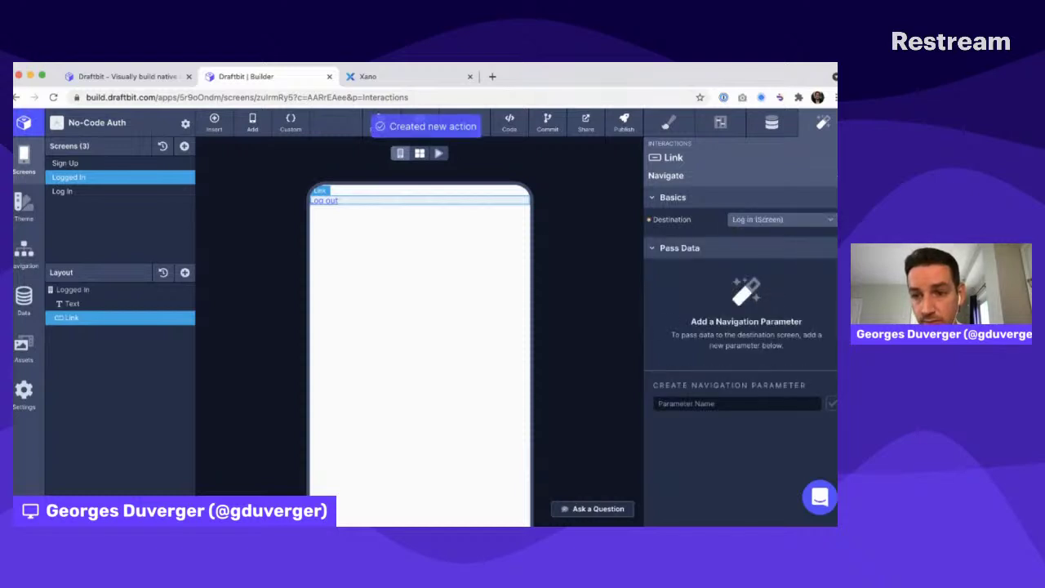
pyautogui.click(836, 176)
# Preview the app, log in with the test account, tap Log out, then return to edit mode
pyautogui.click(93, 191)
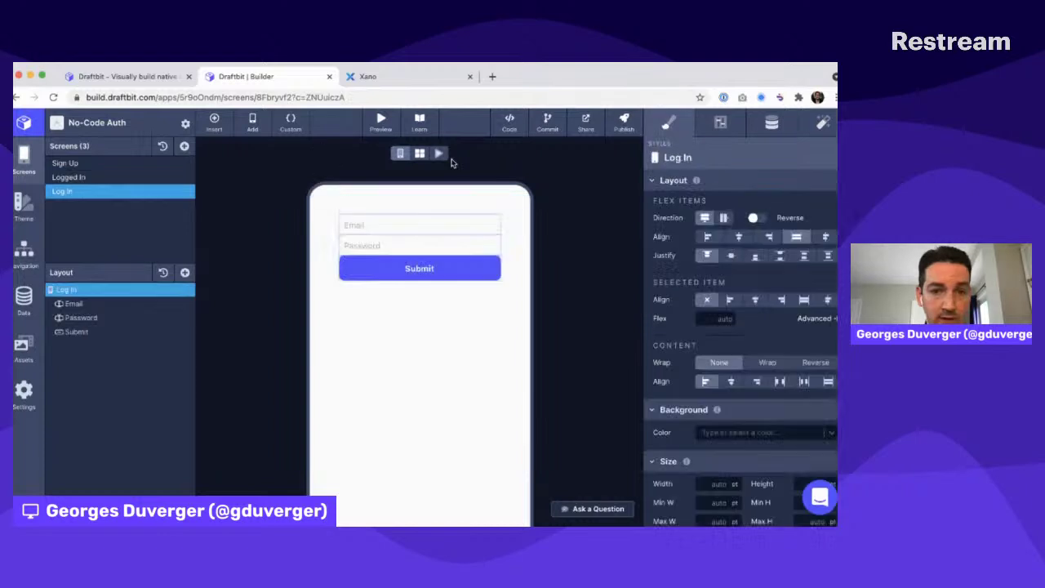
pyautogui.click(432, 155)
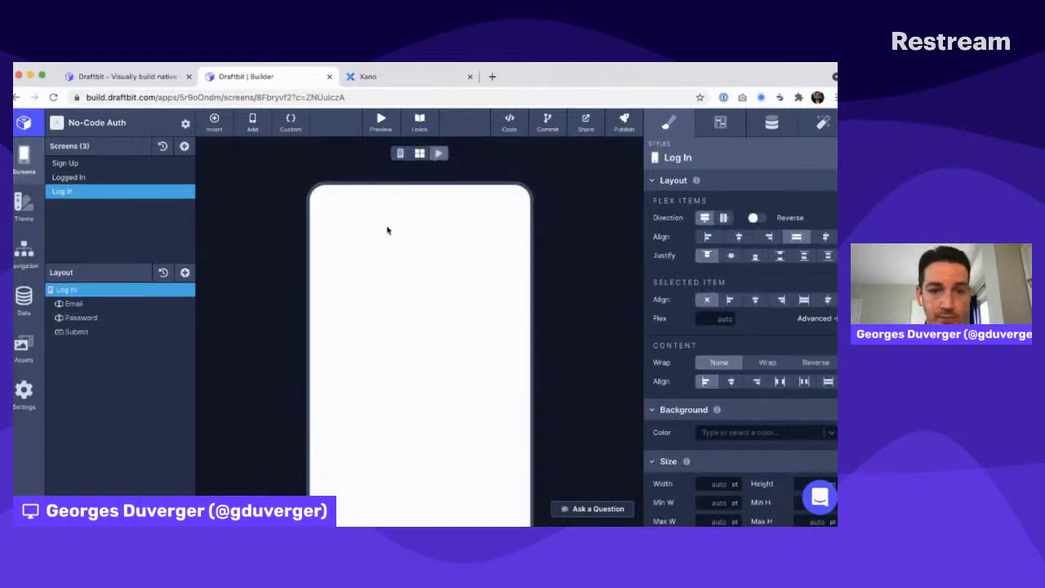
pyautogui.click(374, 262)
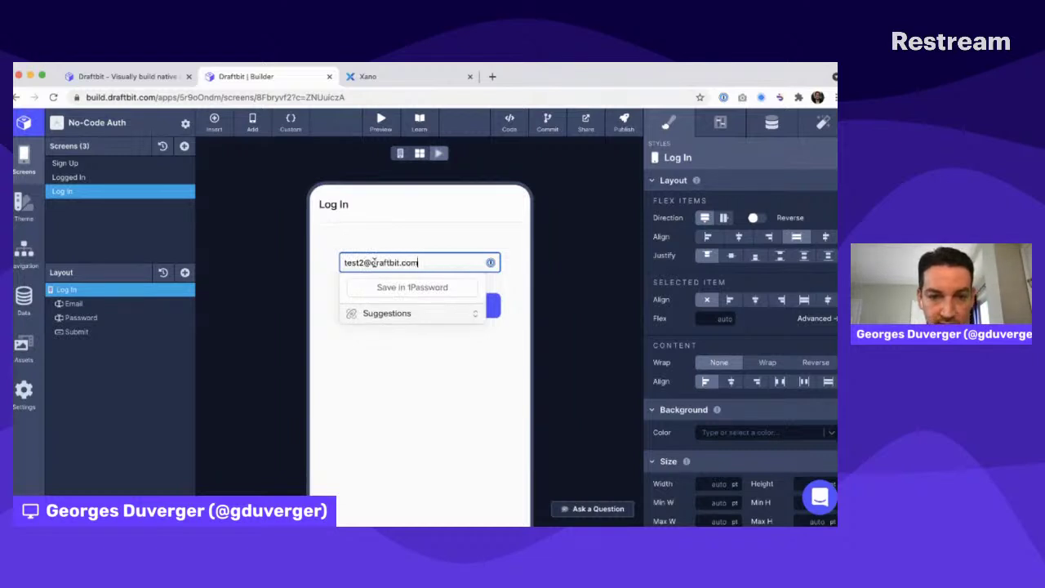
pyautogui.press('Tab')
pyautogui.write('•••••')
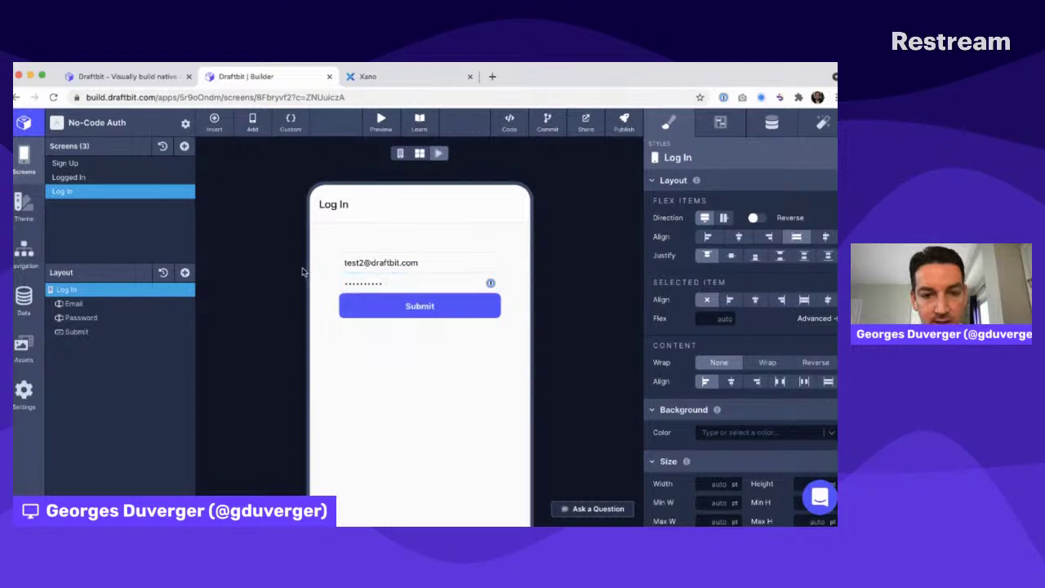
pyautogui.click(406, 309)
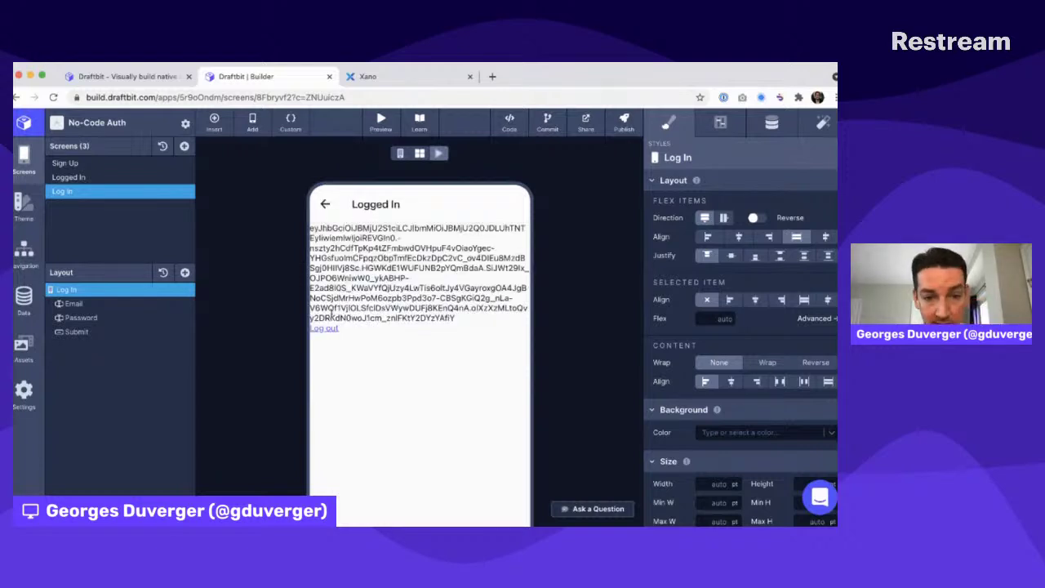
pyautogui.click(330, 328)
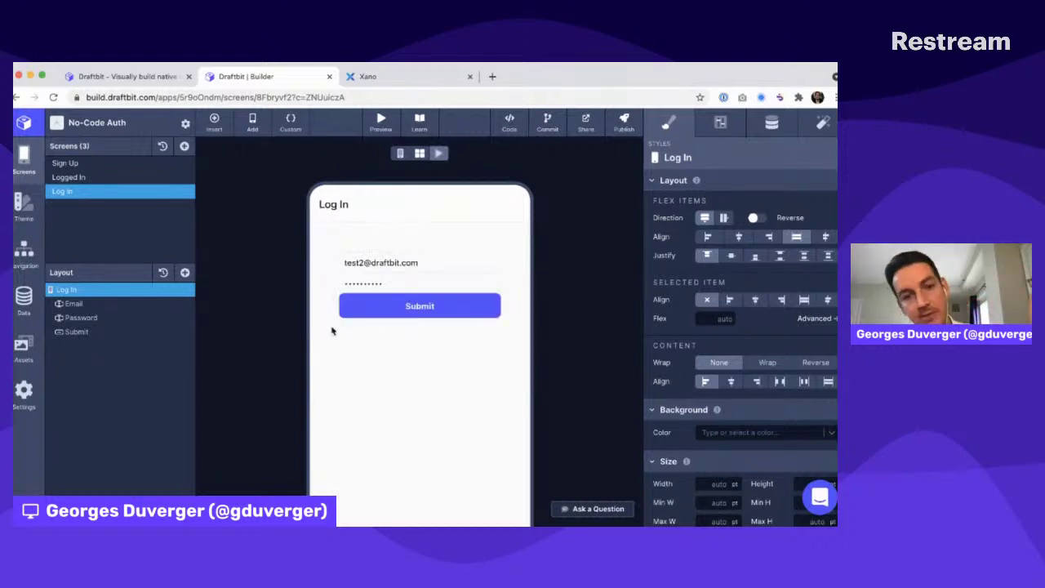
pyautogui.click(400, 153)
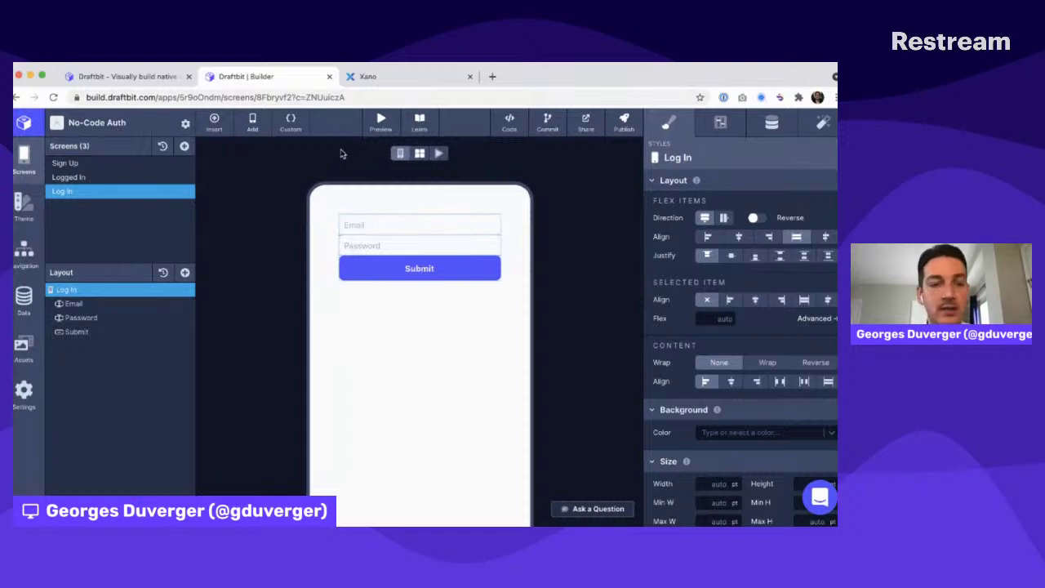
# Check the Default API group's endpoints in Xano's API section, then return to Draftbit
pyautogui.click(379, 76)
pyautogui.click(37, 249)
pyautogui.click(247, 237)
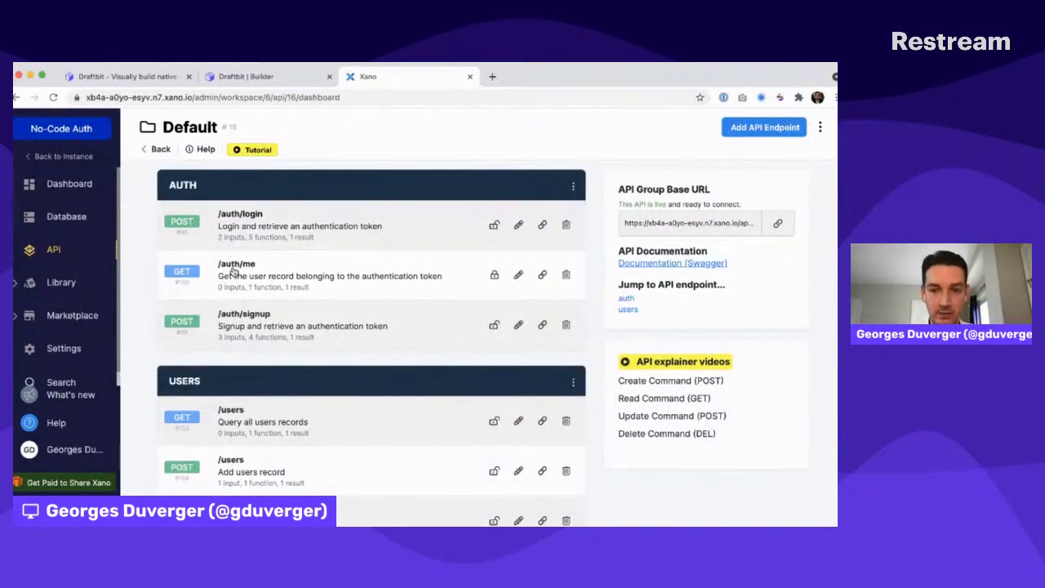
pyautogui.hotkey('ctrl', 'shift', 'Tab')
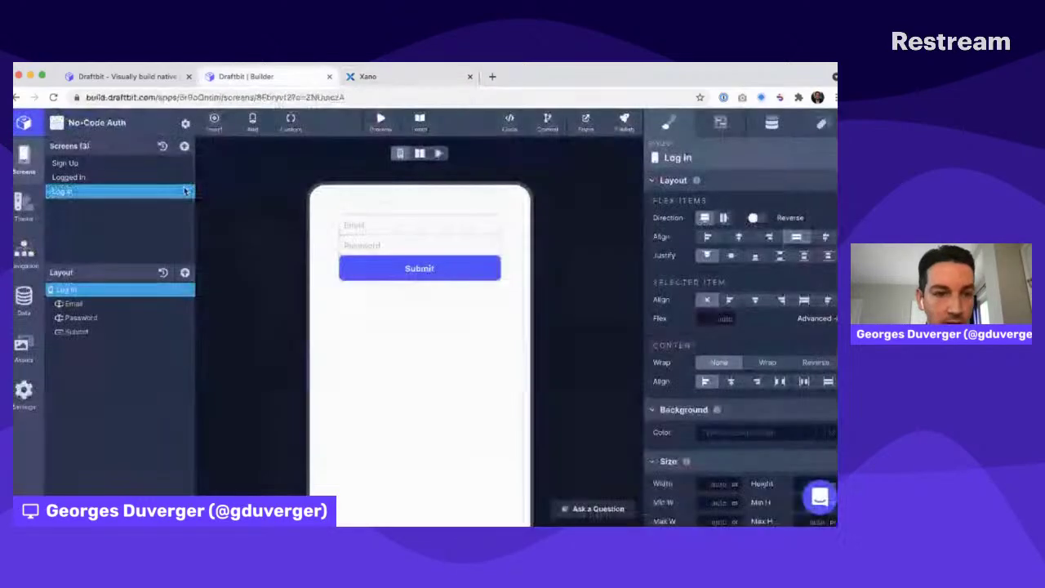
# Start a new Xano endpoint named Me with path /auth/me
pyautogui.click(24, 299)
pyautogui.click(424, 214)
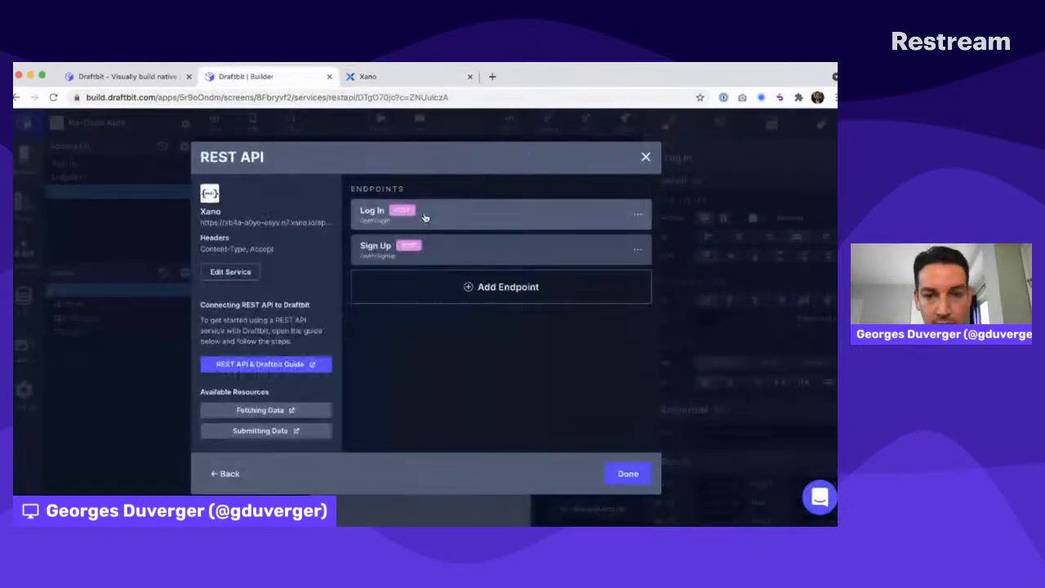
pyautogui.click(506, 292)
pyautogui.tripleClick(452, 215)
pyautogui.write('Me')
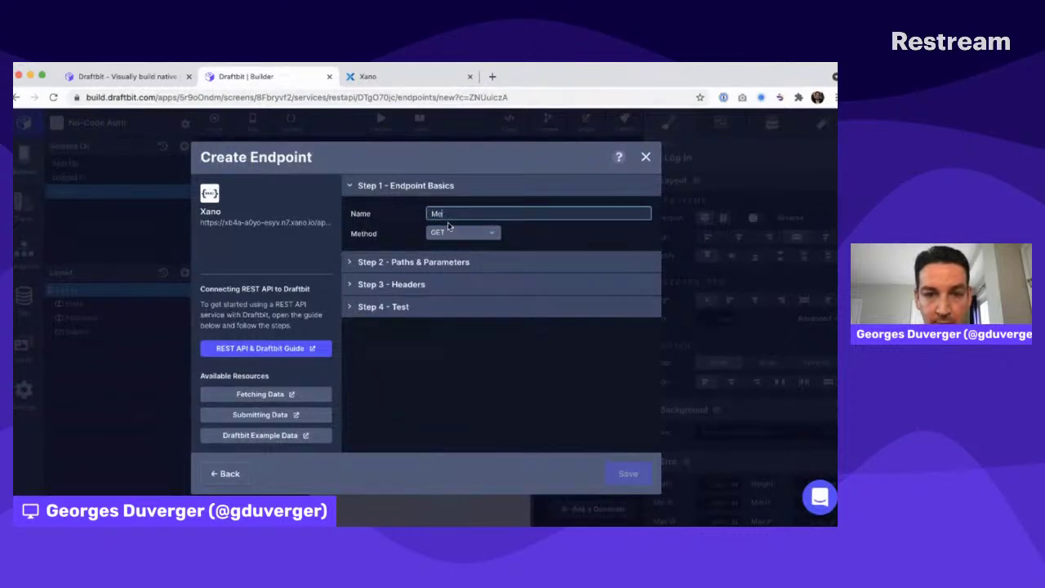
pyautogui.hotkey('ctrl', 'Tab')
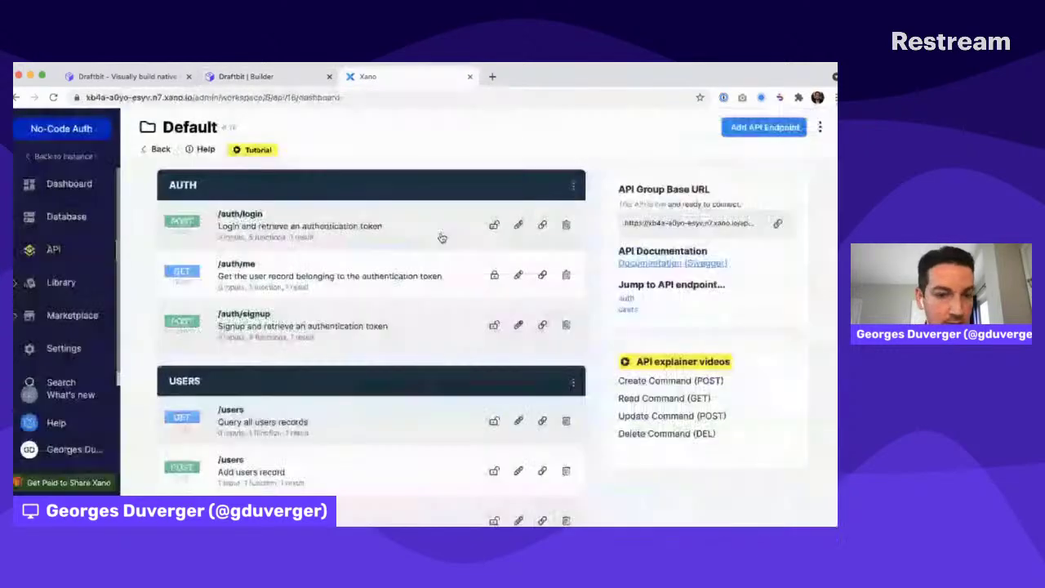
pyautogui.hotkey('ctrl', 'shift', 'Tab')
pyautogui.click(397, 259)
pyautogui.write('/')
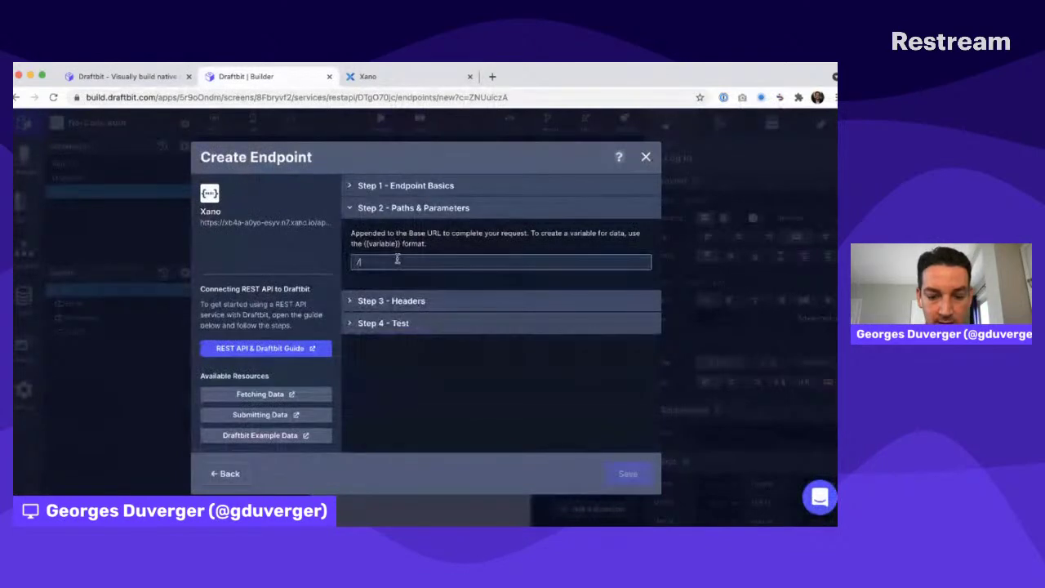
pyautogui.write('auth/me')
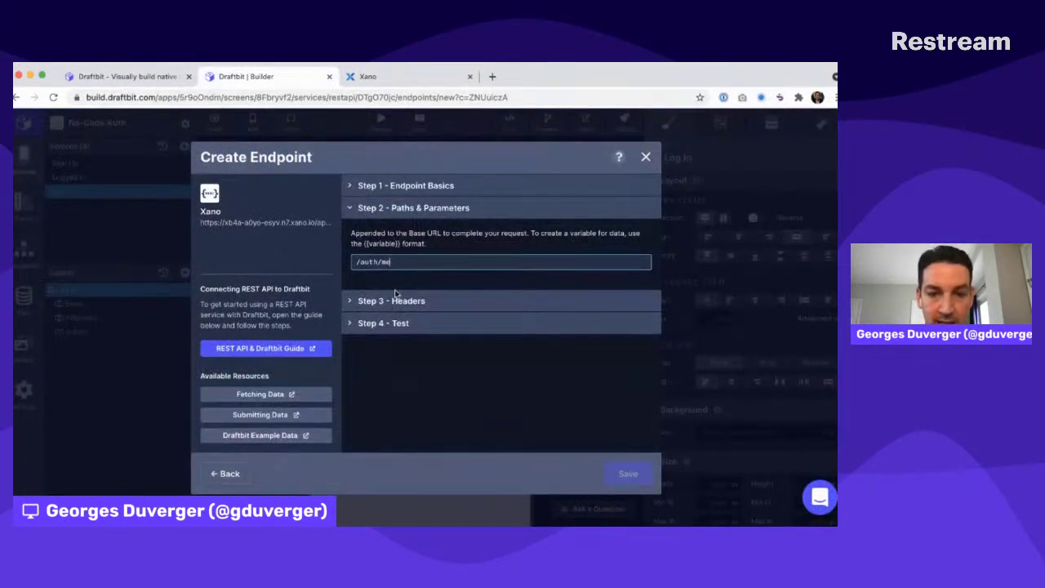
# Add an Authorization header whose value is XANO_AUTHORIZATION_HEADER
pyautogui.click(396, 301)
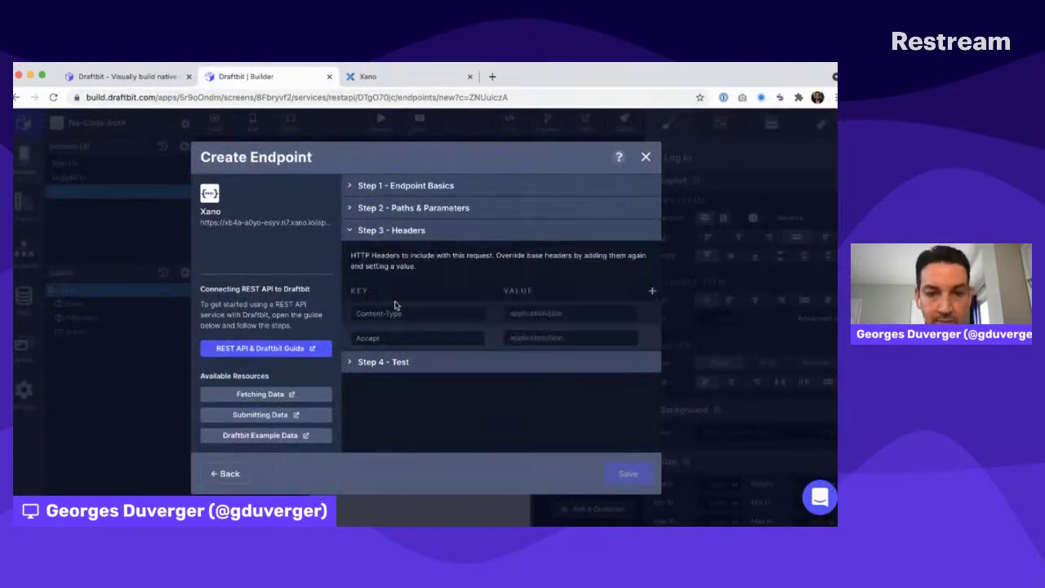
pyautogui.click(652, 292)
pyautogui.click(404, 363)
pyautogui.write('Auth')
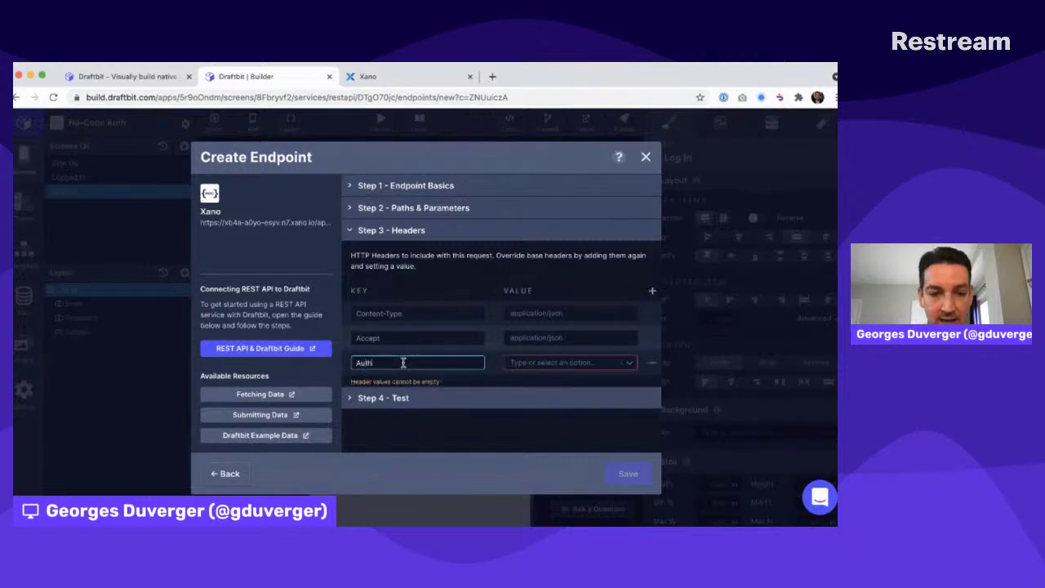
pyautogui.write('orization')
pyautogui.click(547, 363)
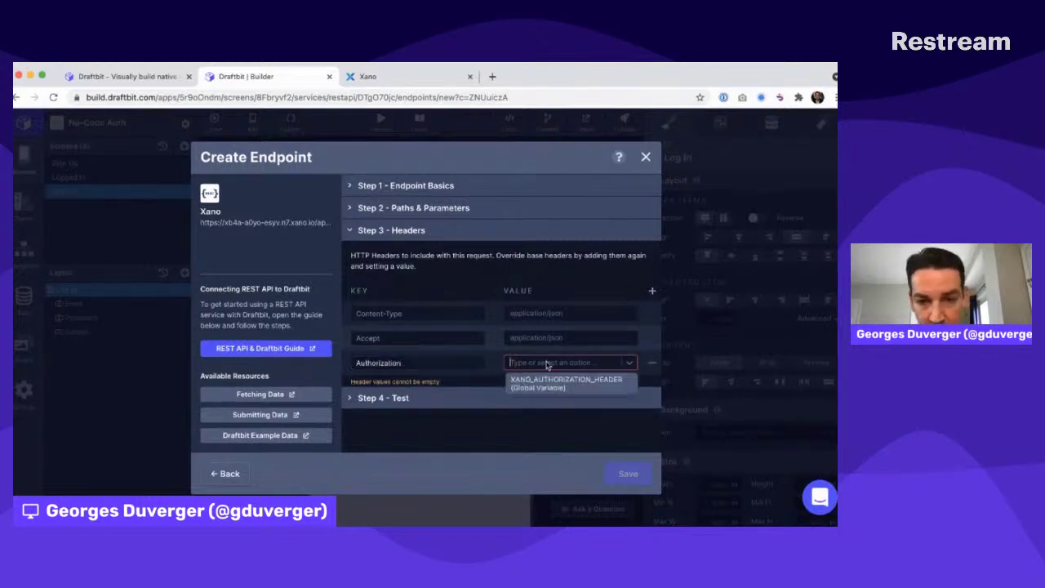
pyautogui.click(547, 382)
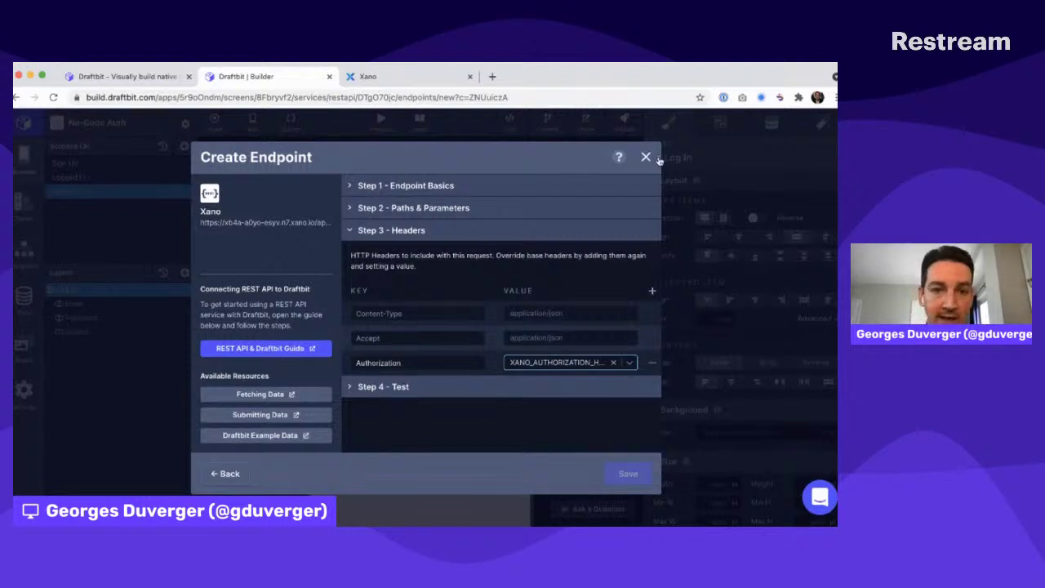
# Run /auth/login in Xano, copy the returned authToken, then discard the endpoint draft
pyautogui.hotkey('ctrl', 'Tab')
pyautogui.click(269, 236)
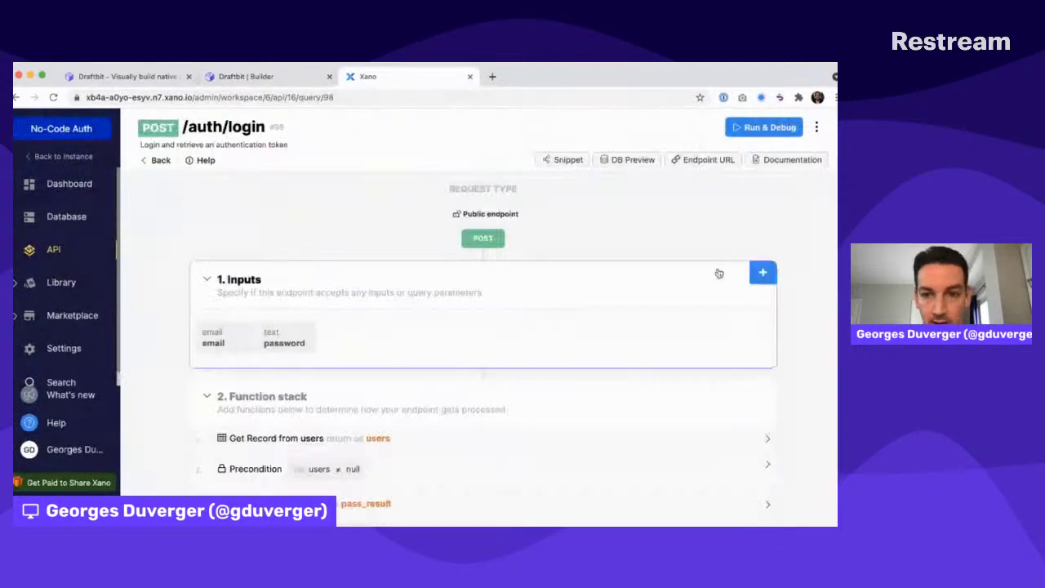
pyautogui.click(764, 128)
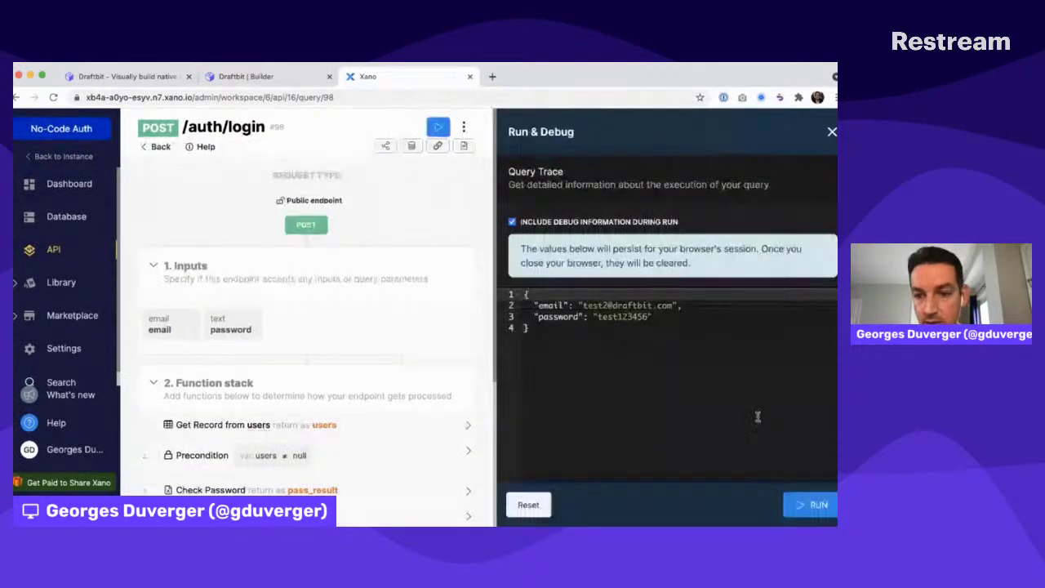
pyautogui.click(812, 505)
pyautogui.doubleClick(546, 313)
pyautogui.moveTo(545, 312); pyautogui.dragTo(660, 390)
pyautogui.hotkey('ctrl', 'shift', 'Tab')
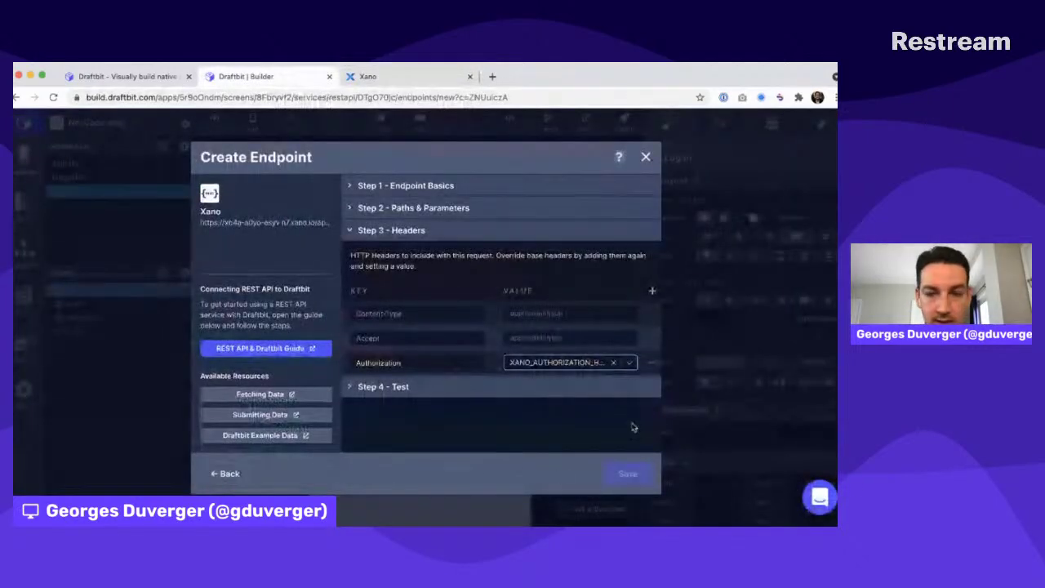
pyautogui.click(647, 157)
# Paste the copied login token as the XANO_AUTHORIZATION_HEADER app variable value and save the project settings
pyautogui.click(186, 124)
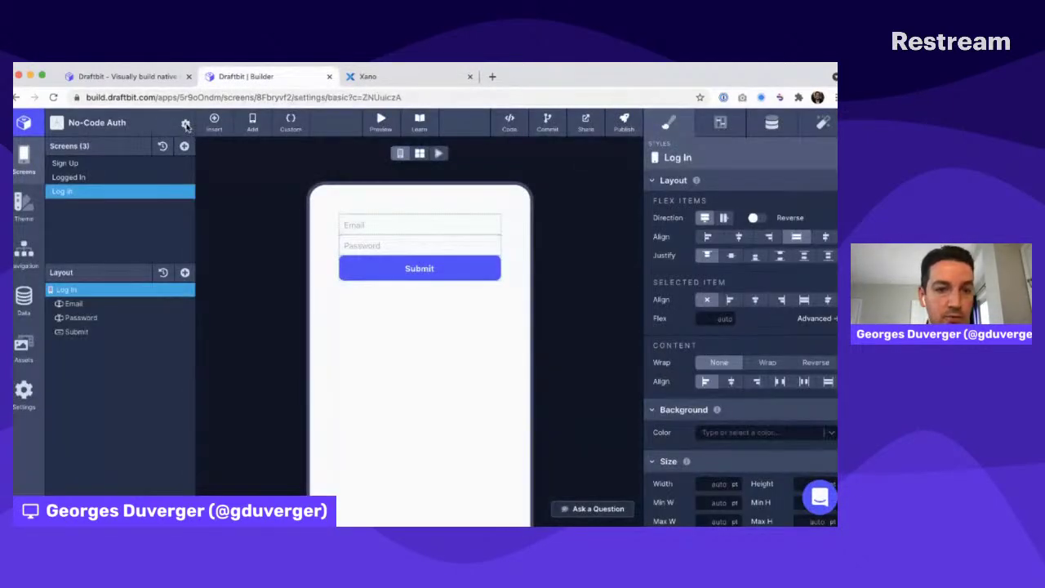
pyautogui.click(237, 230)
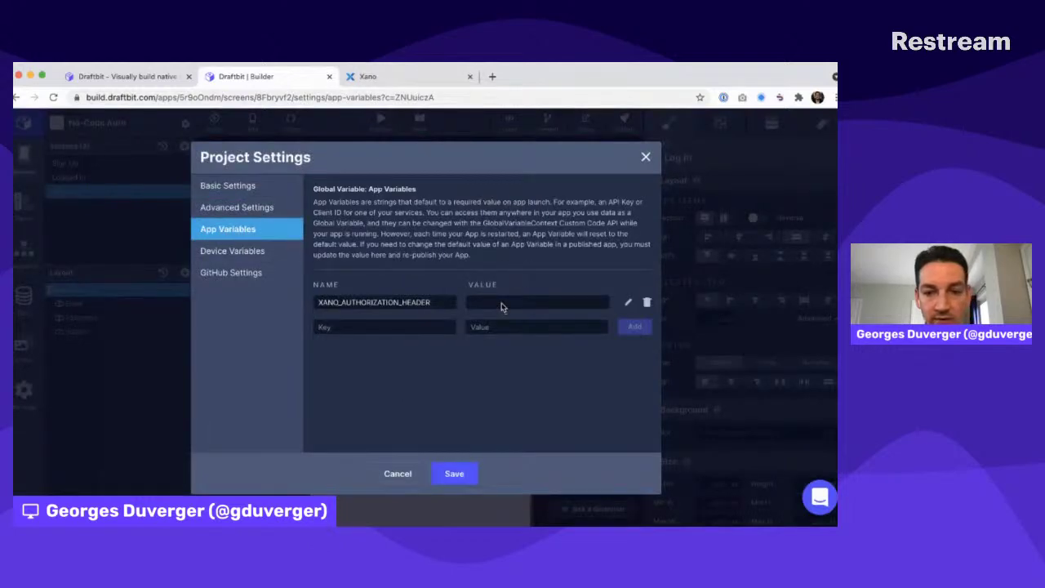
pyautogui.click(626, 305)
pyautogui.click(555, 300)
pyautogui.press('super+v')
pyautogui.press('super+a')
pyautogui.press('super+v')
pyautogui.click(631, 301)
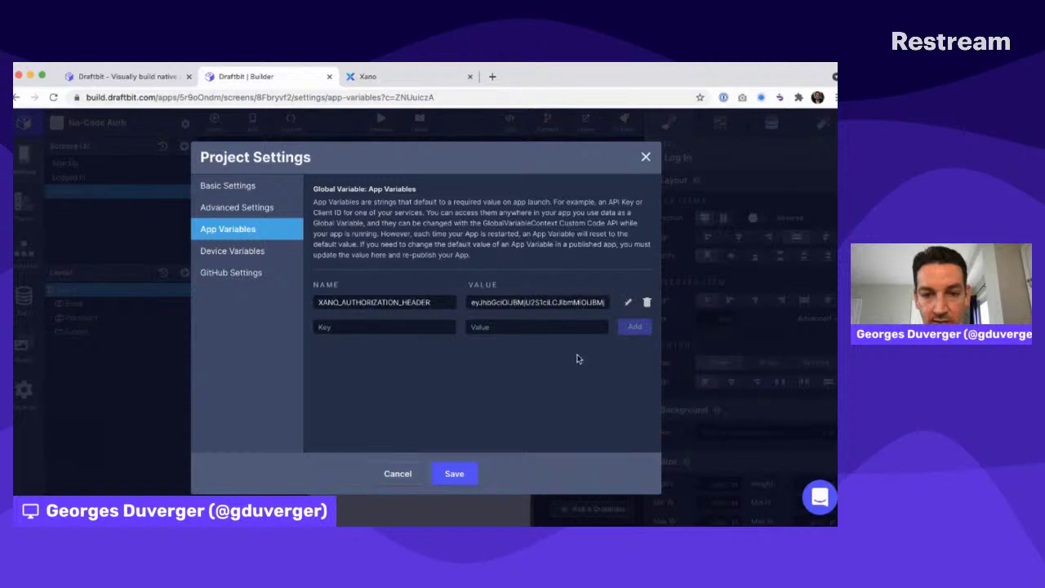
pyautogui.click(453, 472)
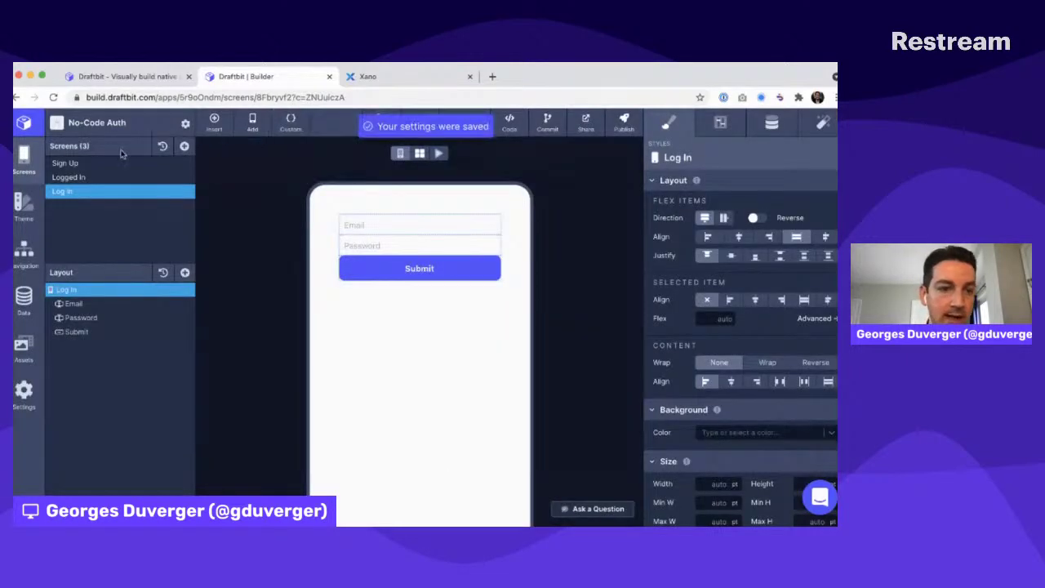
pyautogui.click(24, 295)
# Add a new Xano endpoint named Me with the path /auth/me
pyautogui.click(520, 217)
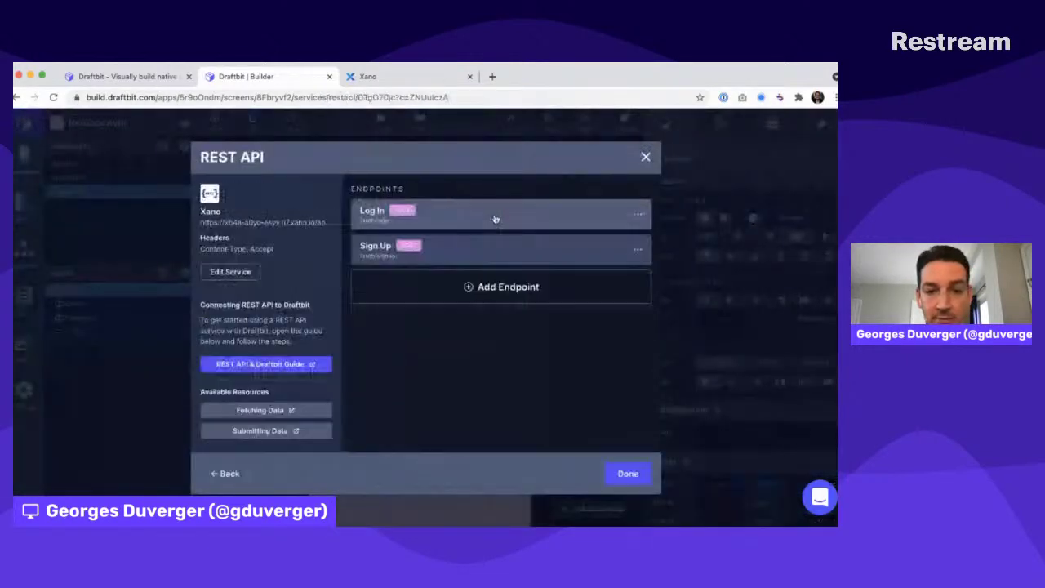
pyautogui.click(469, 288)
pyautogui.tripleClick(441, 212)
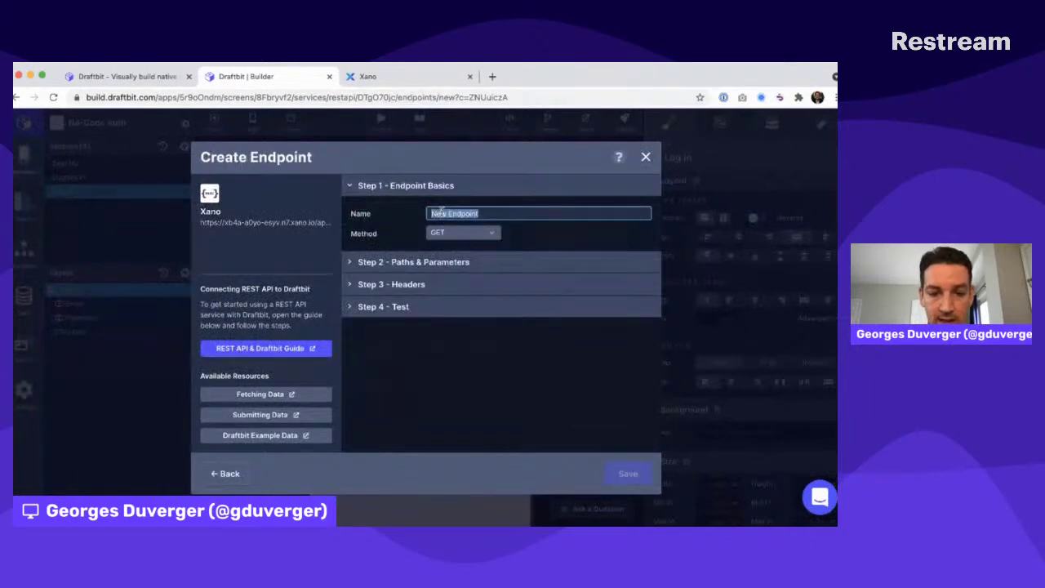
pyautogui.write('Me')
pyautogui.click(422, 280)
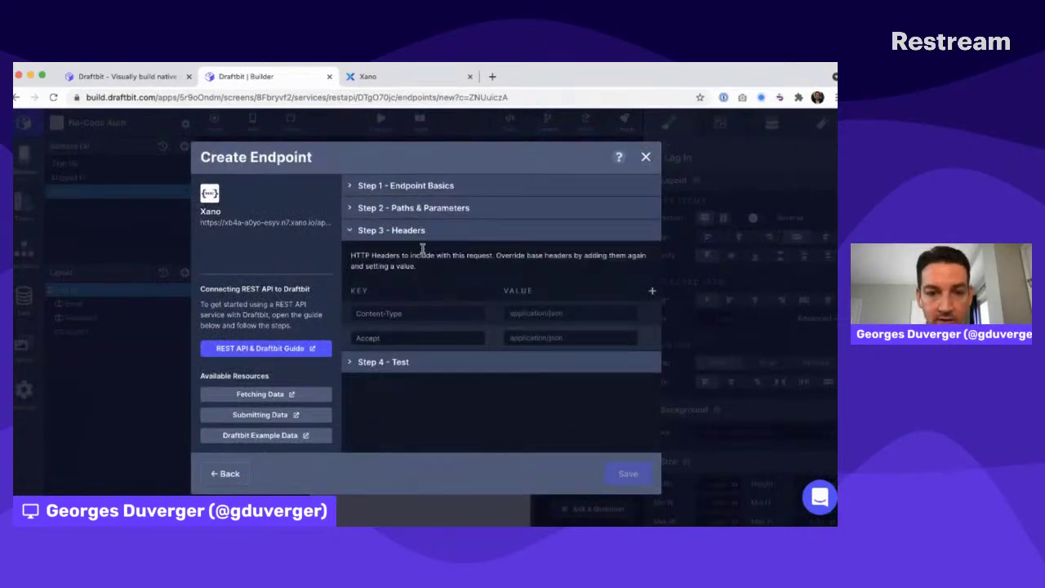
pyautogui.click(424, 208)
pyautogui.click(401, 261)
pyautogui.write('/auth/me')
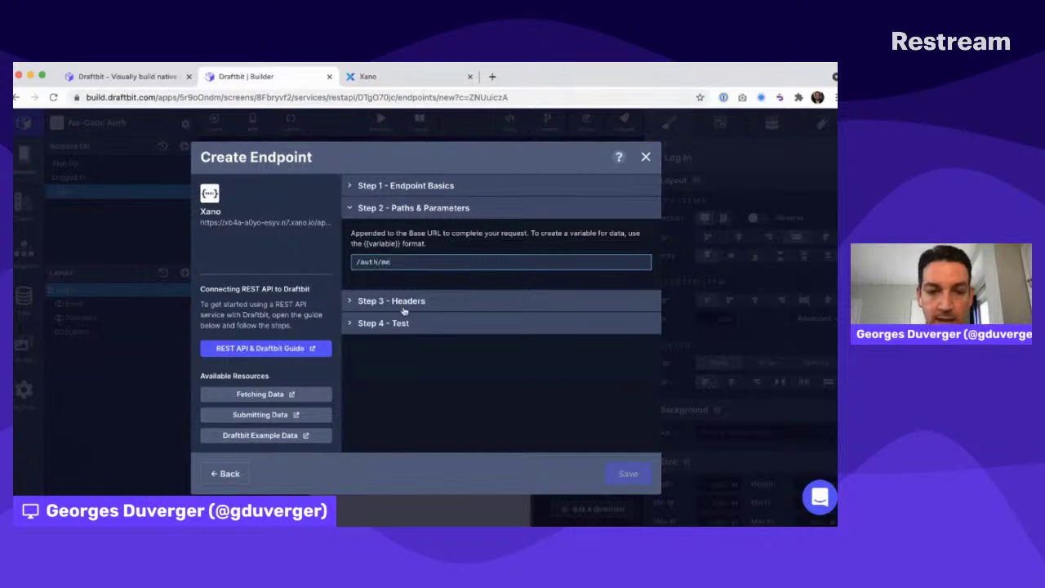
# Add an Authorization header whose value is the XANO_AUTHORIZATION_HEADER variable
pyautogui.click(404, 302)
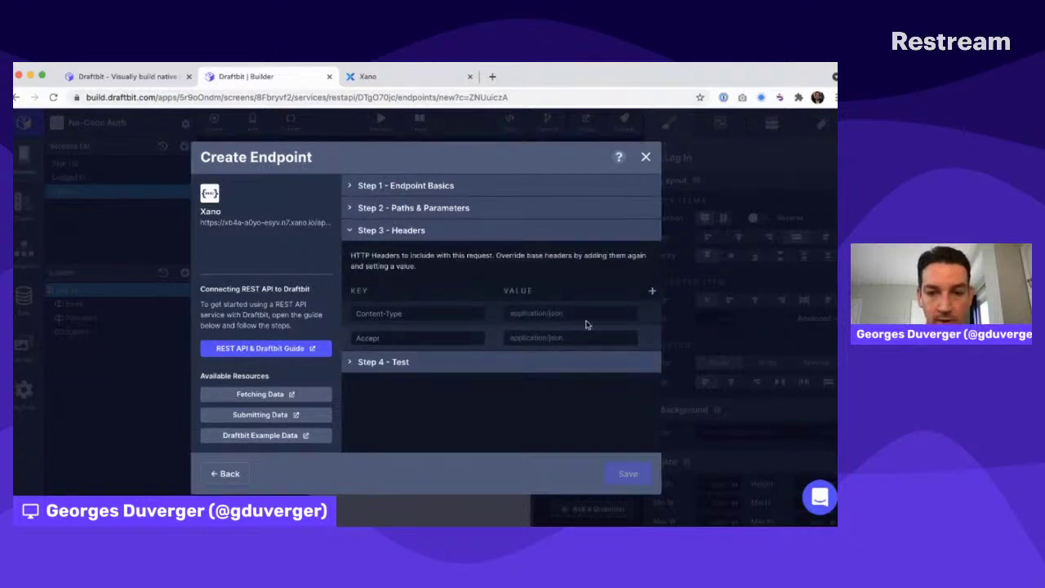
pyautogui.click(651, 291)
pyautogui.click(363, 361)
pyautogui.write('Au')
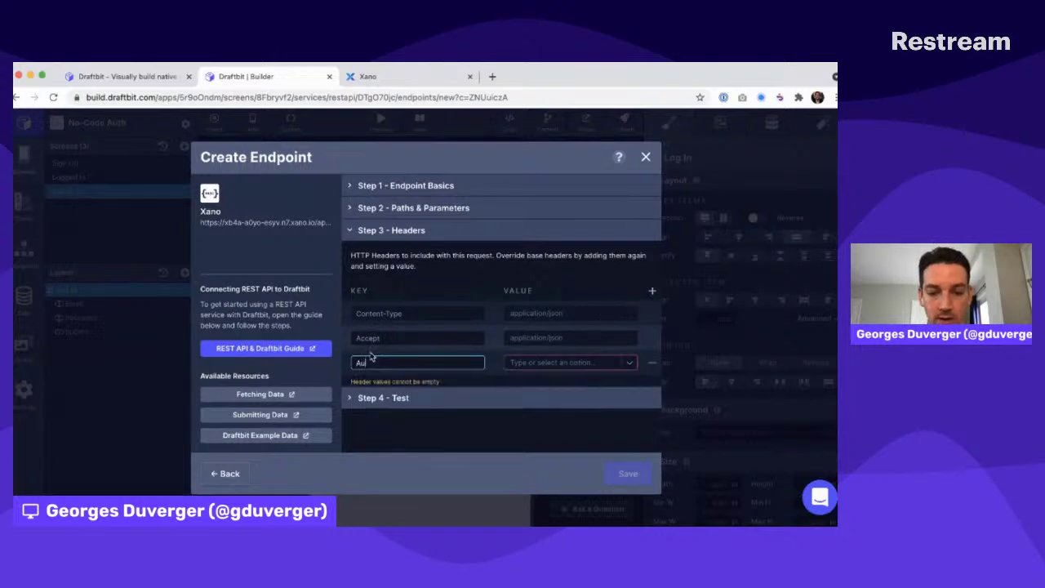
pyautogui.press('BackSpace')
pyautogui.press('BackSpace')
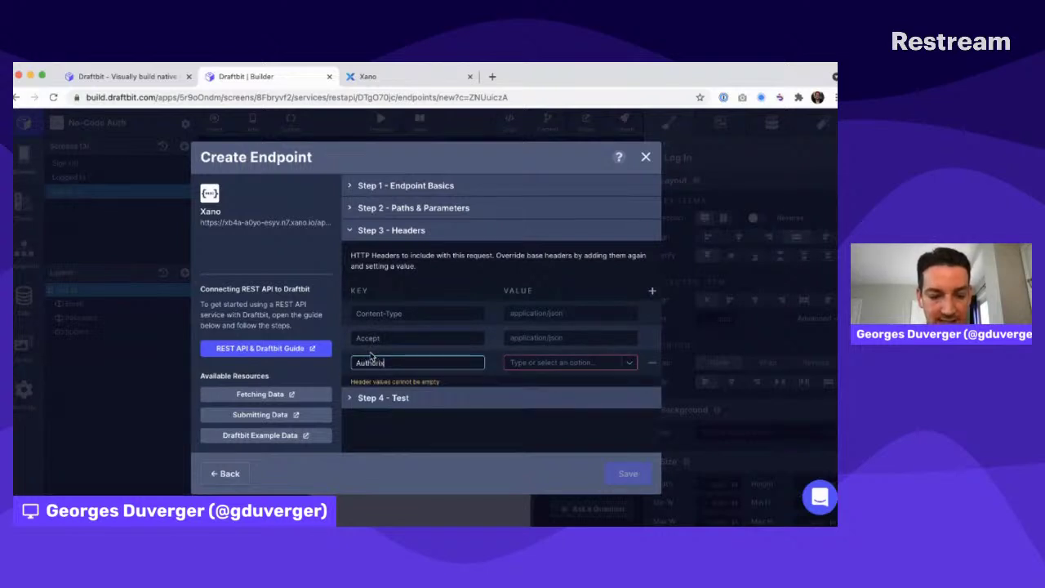
pyautogui.write('zation')
pyautogui.click(565, 362)
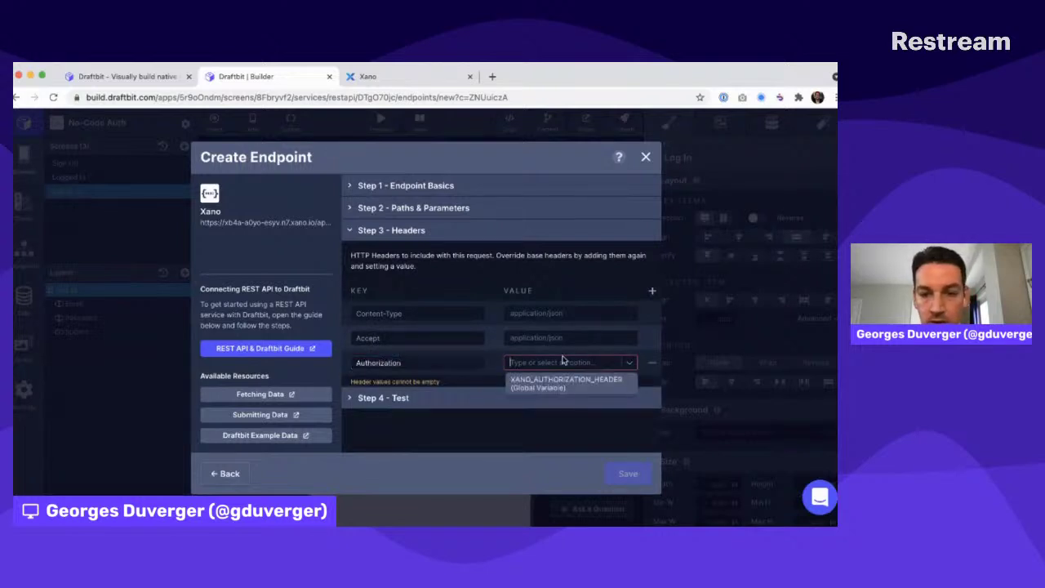
pyautogui.click(559, 381)
# Test the Me request, which returns 403 Forbidden, and close the endpoint setup
pyautogui.click(389, 387)
pyautogui.click(628, 281)
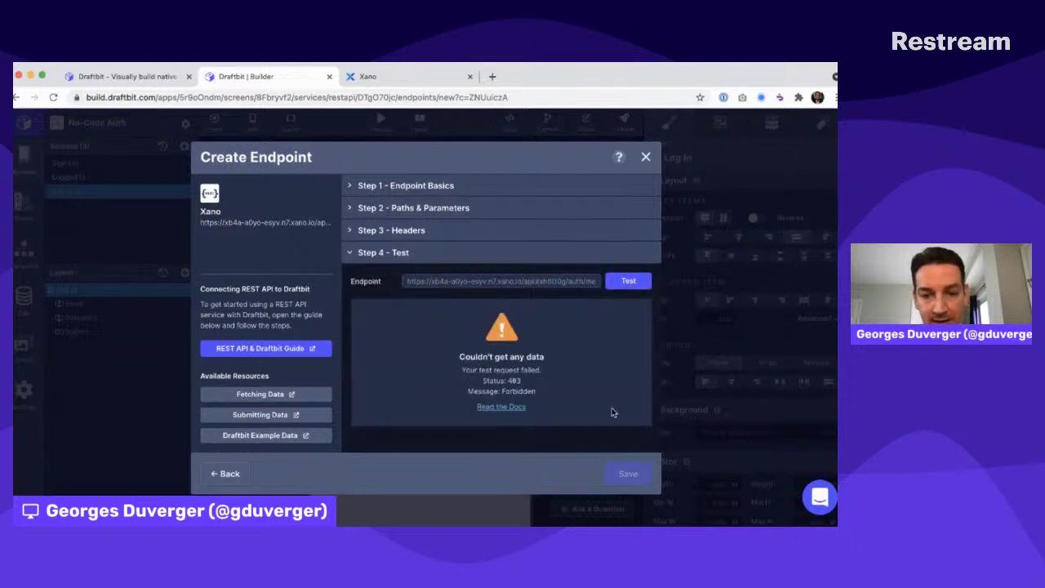
pyautogui.click(646, 156)
pyautogui.click(186, 123)
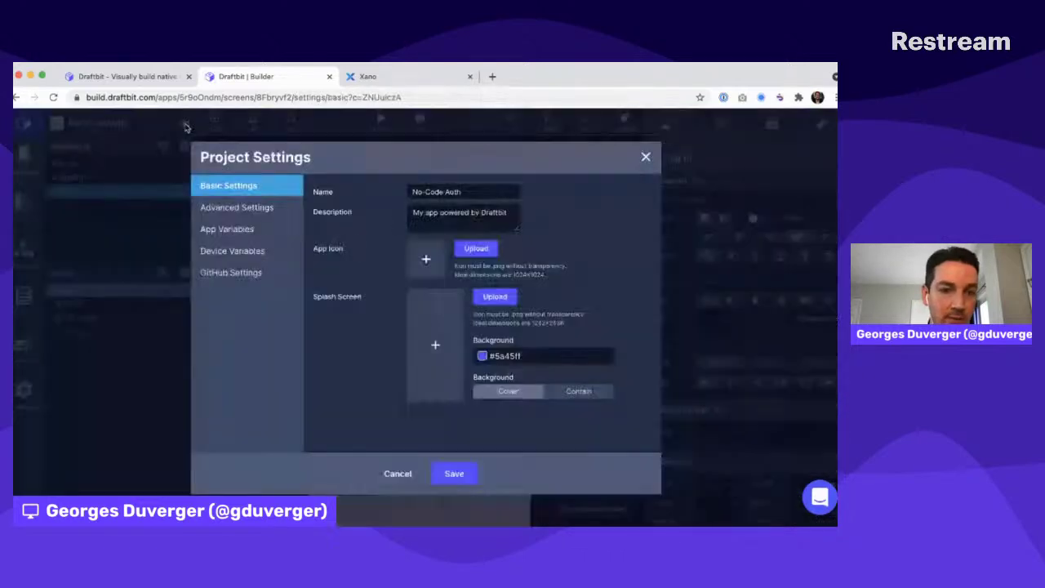
# Delete the old app variable and add XANO_AUTHORIZATION_HEADER with the value 'Bearer'
pyautogui.click(228, 230)
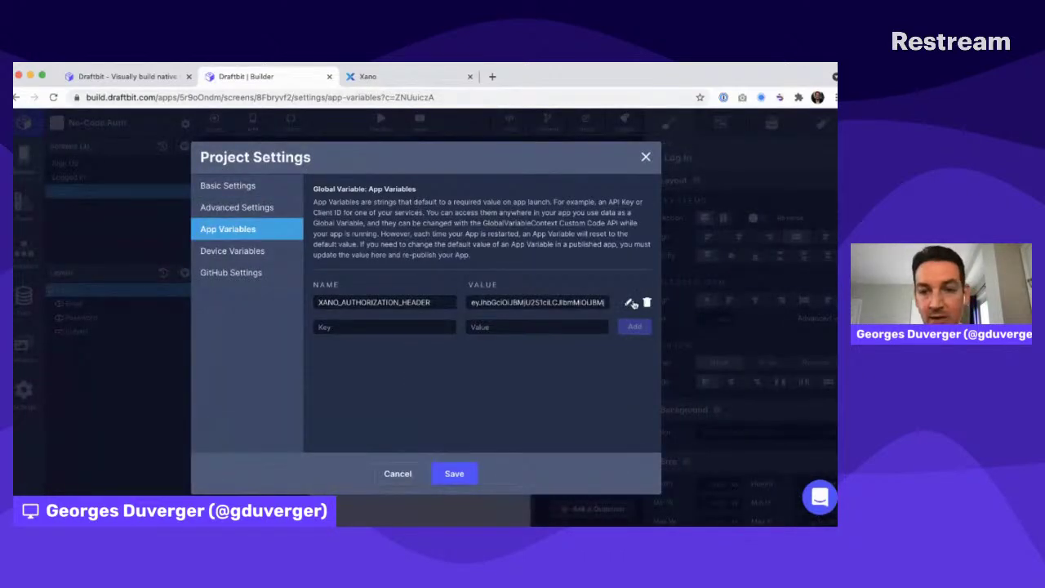
pyautogui.click(647, 302)
pyautogui.click(348, 301)
pyautogui.write('XANO_API')
pyautogui.write('HORIZA')
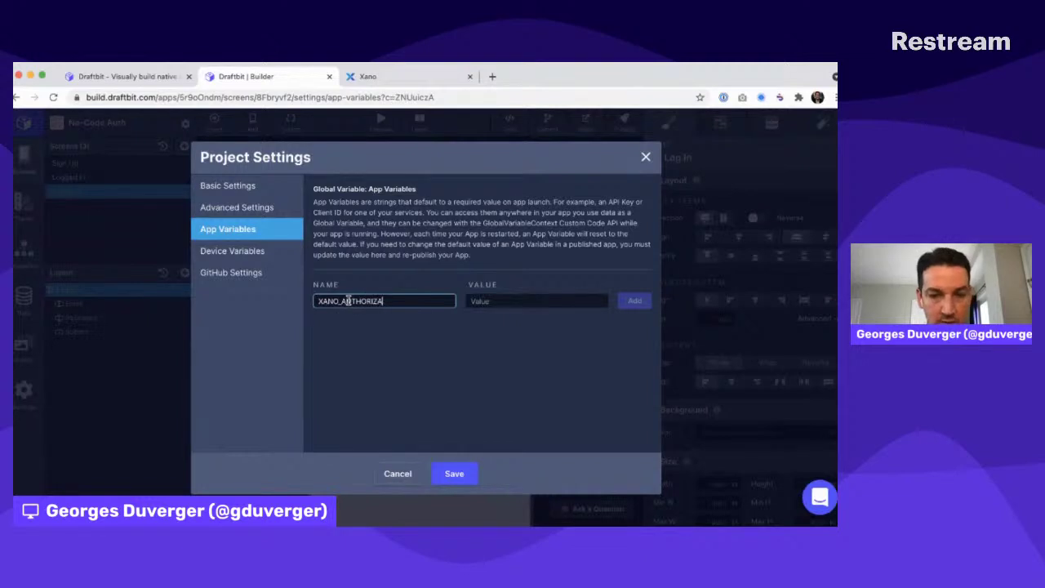
pyautogui.write('TION_HEADER')
pyautogui.press('Tab')
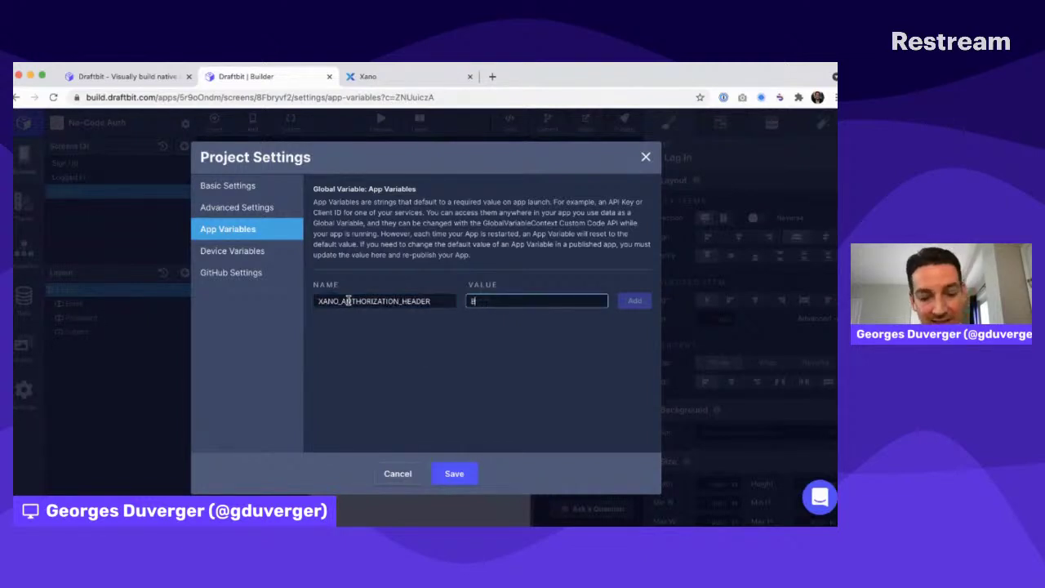
pyautogui.write('Bearer')
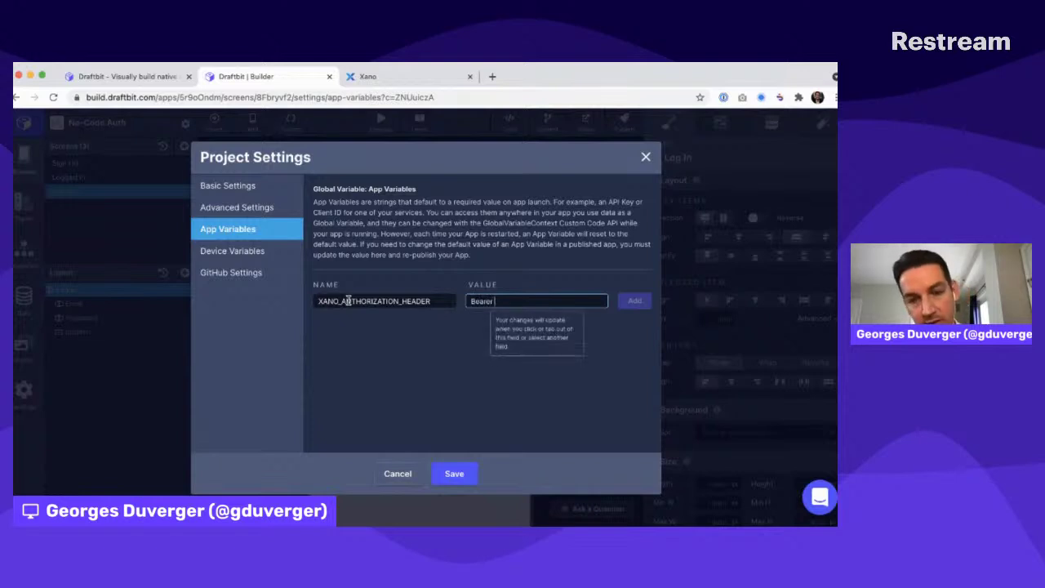
# Append the auth token copied from Xano after 'Bearer' and save the project settings
pyautogui.click(367, 76)
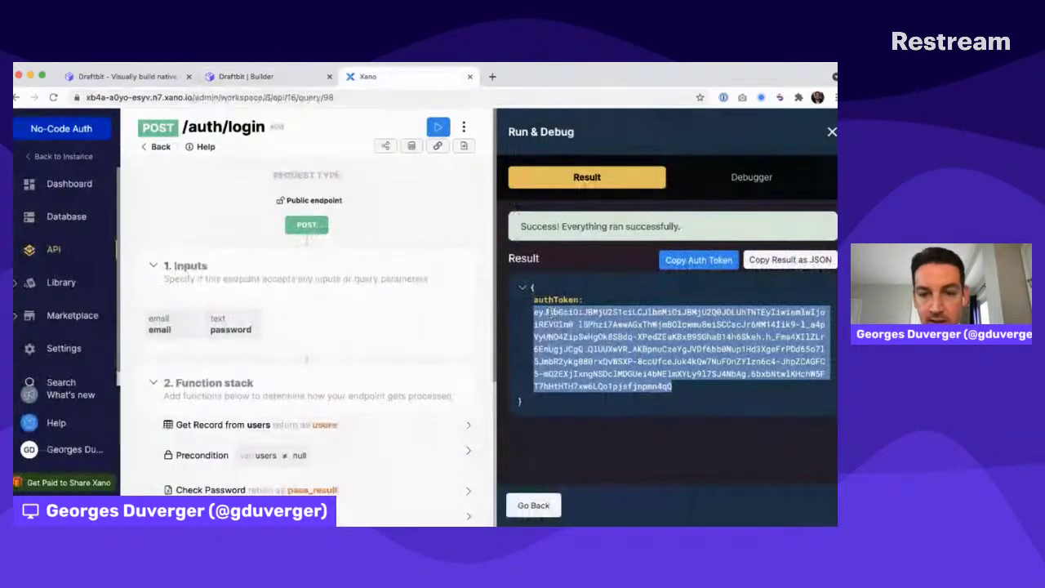
pyautogui.press('super+c')
pyautogui.hotkey('ctrl', 'shift', 'Tab')
pyautogui.press('super+v')
pyautogui.click(634, 302)
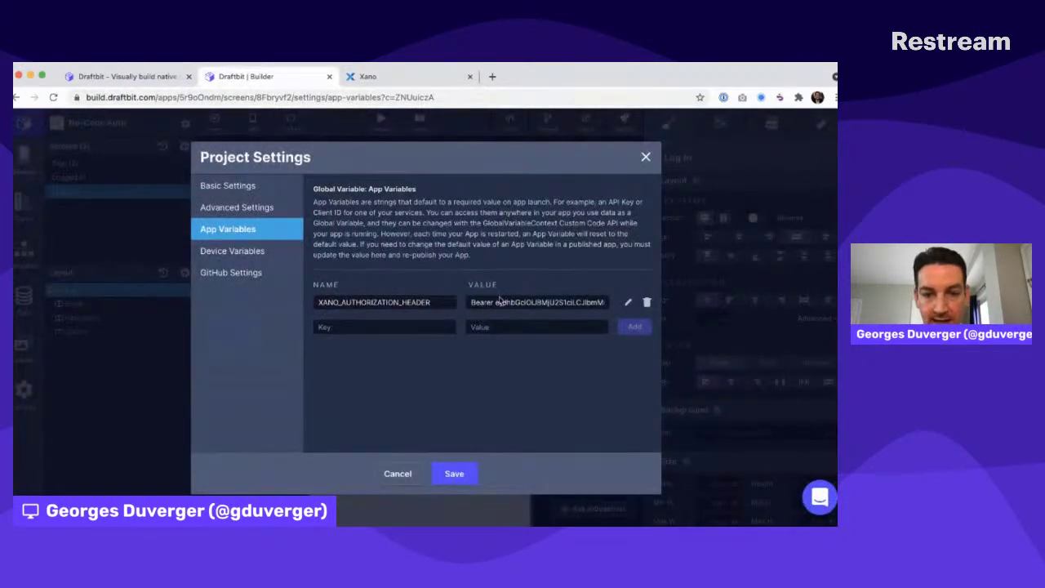
pyautogui.click(454, 470)
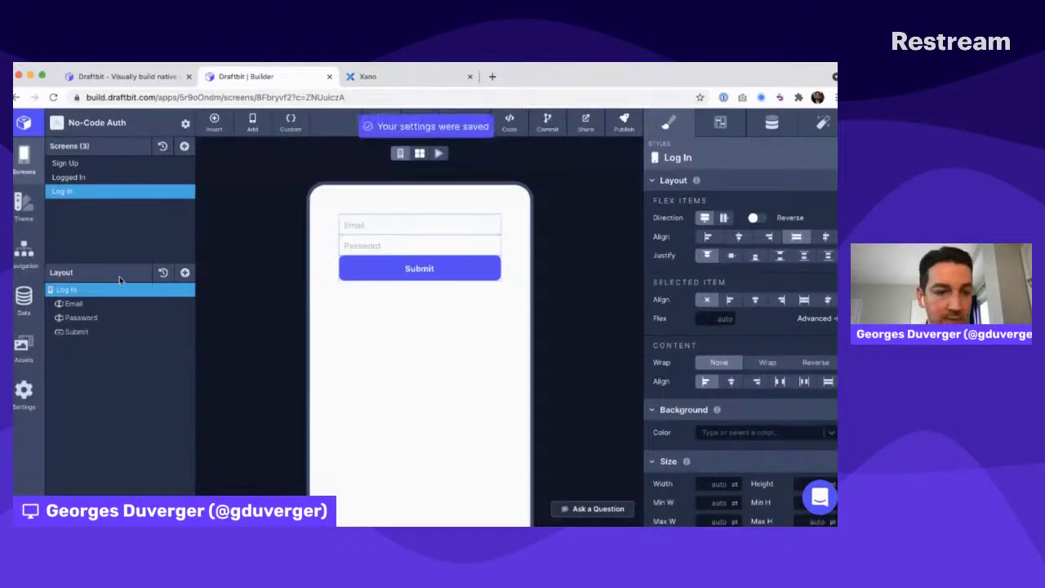
# Create a new Xano endpoint named Me with the path /auth/me
pyautogui.click(25, 300)
pyautogui.click(431, 217)
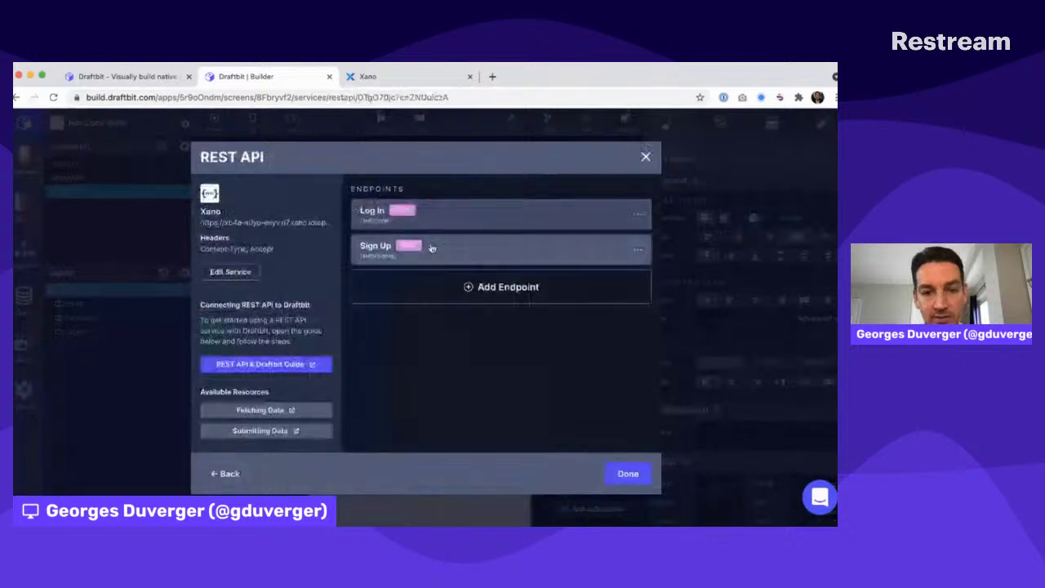
pyautogui.click(454, 288)
pyautogui.click(440, 212)
pyautogui.write('Mer')
pyautogui.click(422, 262)
pyautogui.click(407, 263)
pyautogui.write('/auth/me')
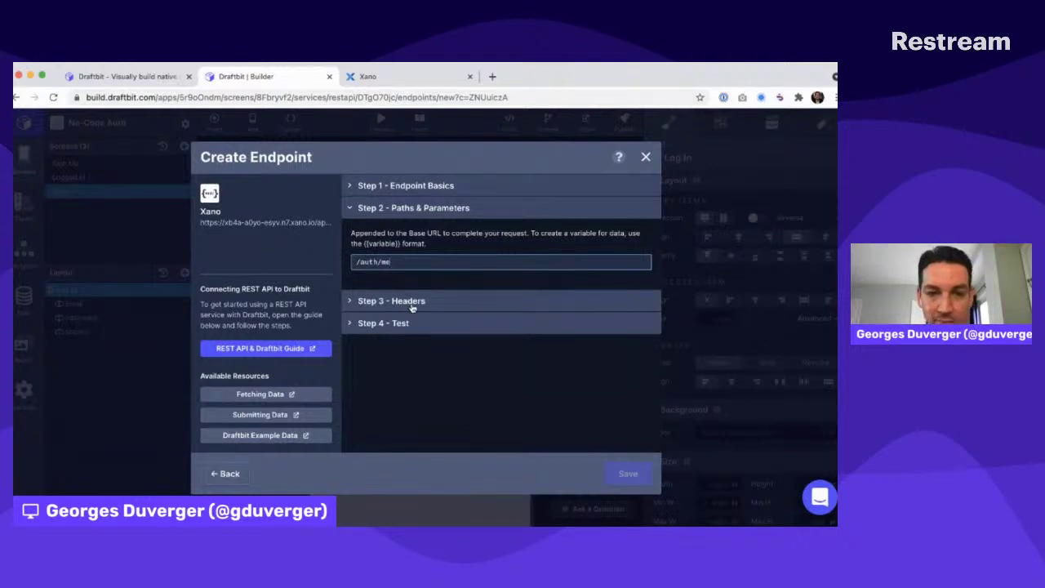
# Add an Authorization header using the authorization header app variable as its value
pyautogui.click(412, 301)
pyautogui.click(651, 290)
pyautogui.click(387, 359)
pyautogui.write('Authoriz')
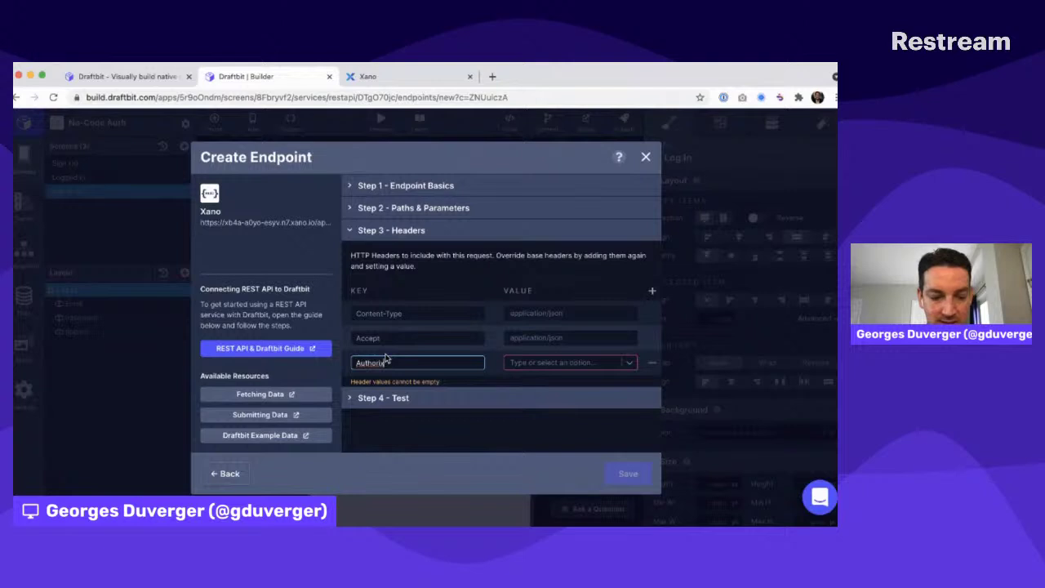
pyautogui.click(511, 362)
pyautogui.click(522, 373)
# Test the Me endpoint, confirm 200 OK with name and email, and save it
pyautogui.click(536, 387)
pyautogui.click(627, 280)
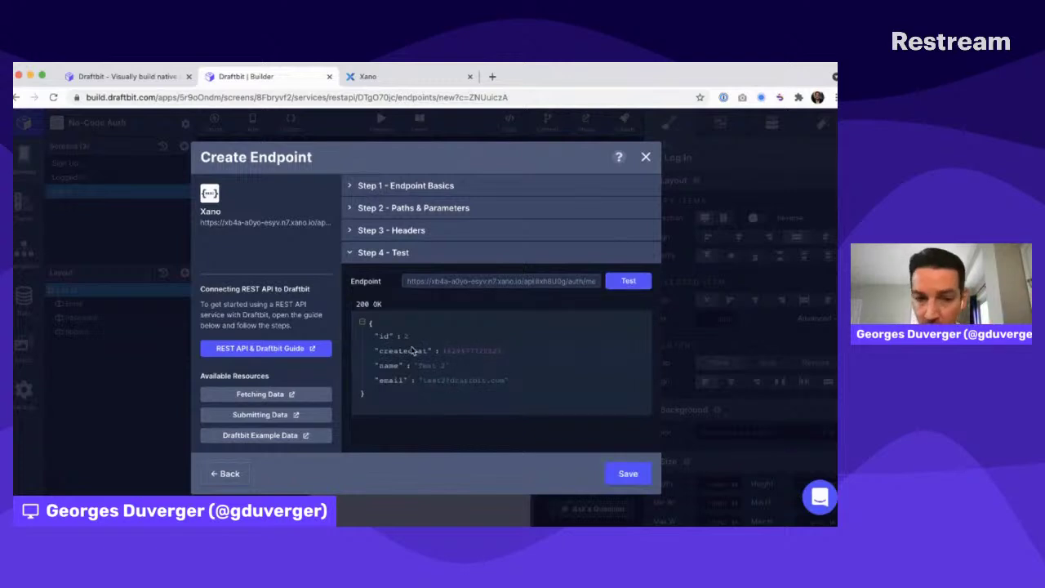
pyautogui.moveTo(412, 350); pyautogui.dragTo(412, 381)
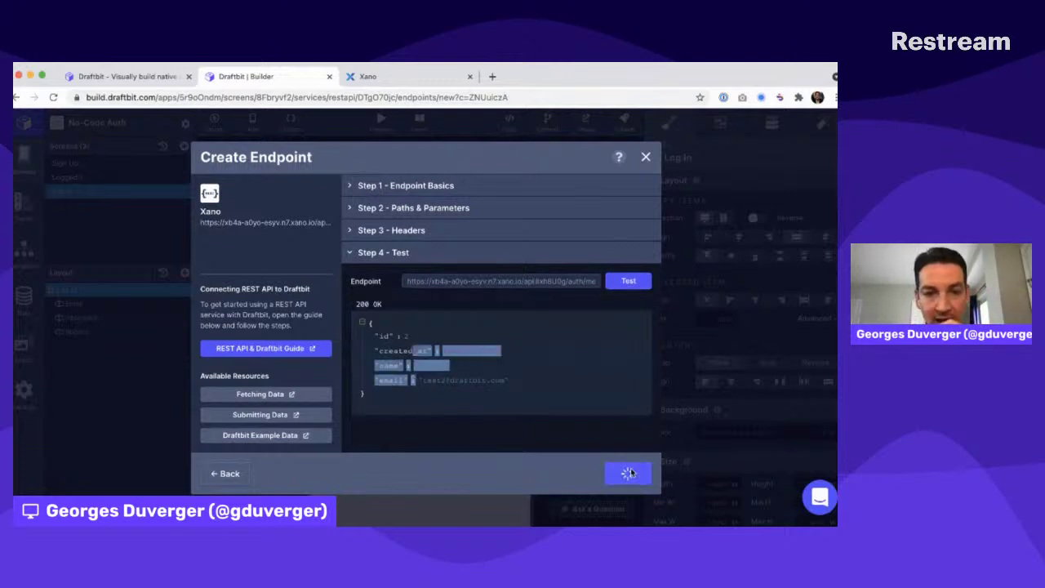
pyautogui.click(629, 474)
pyautogui.click(629, 474)
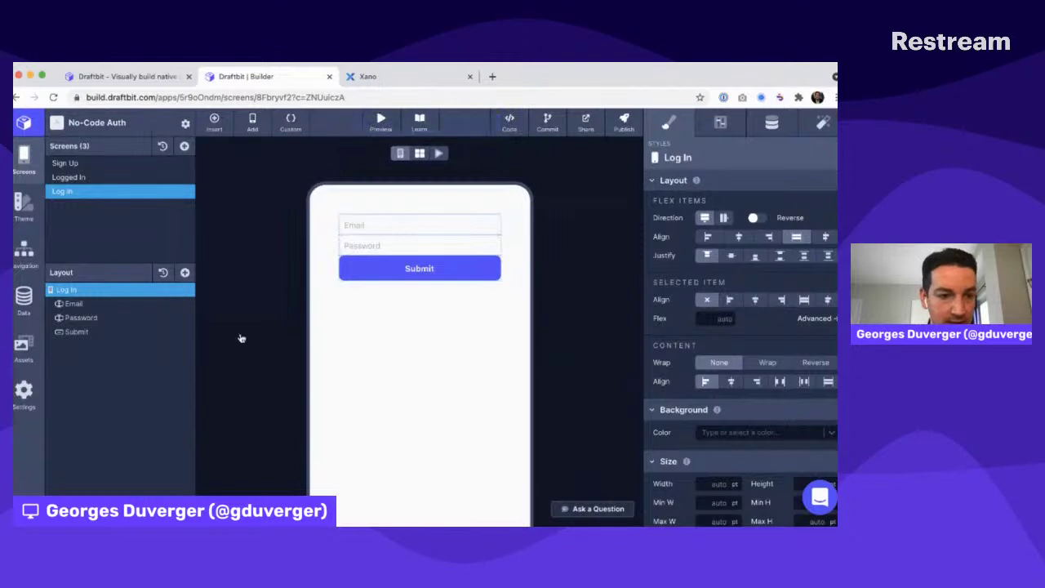
# Add a Fetch to the Logged In screen using Xano (REST) and the Me (GET) endpoint
pyautogui.click(74, 177)
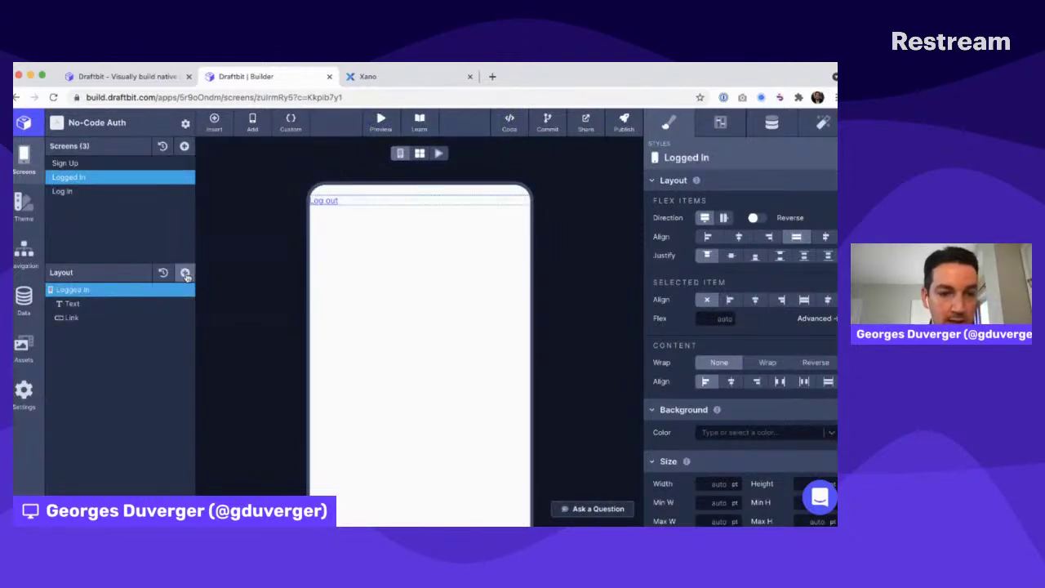
pyautogui.click(184, 272)
pyautogui.write('fet')
pyautogui.click(215, 237)
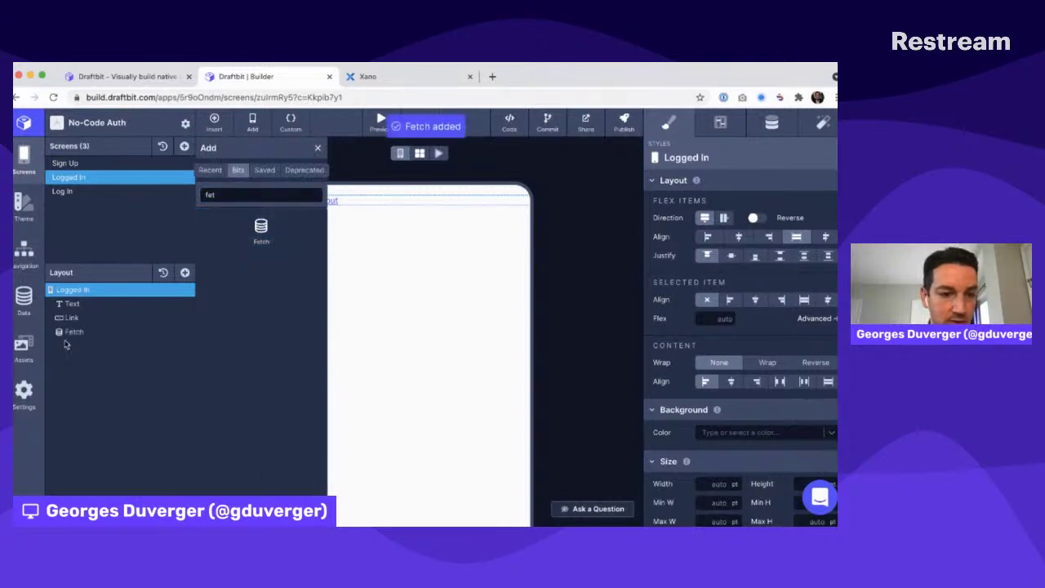
pyautogui.click(764, 203)
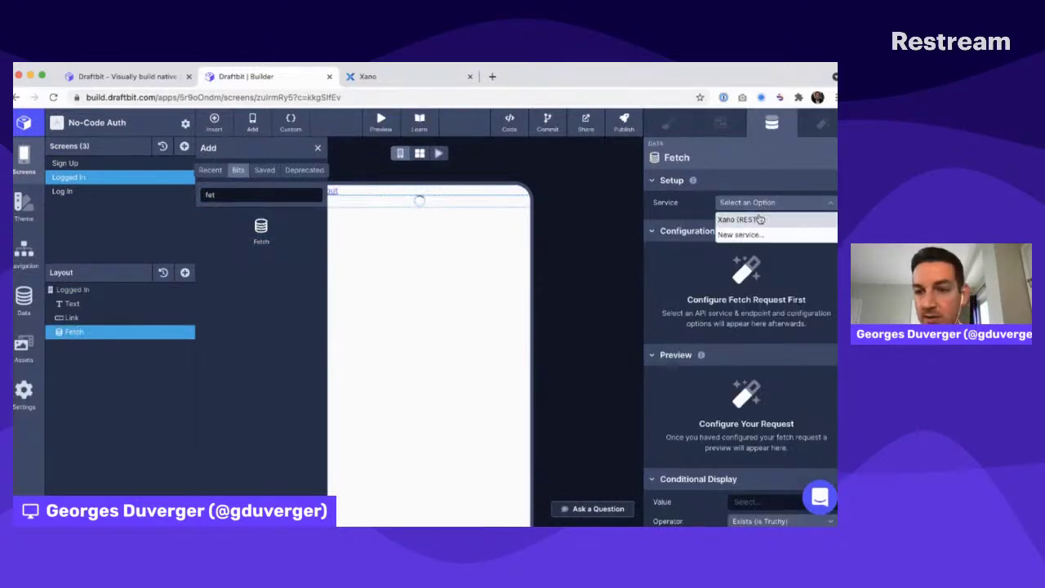
pyautogui.click(759, 217)
pyautogui.click(757, 221)
pyautogui.click(751, 239)
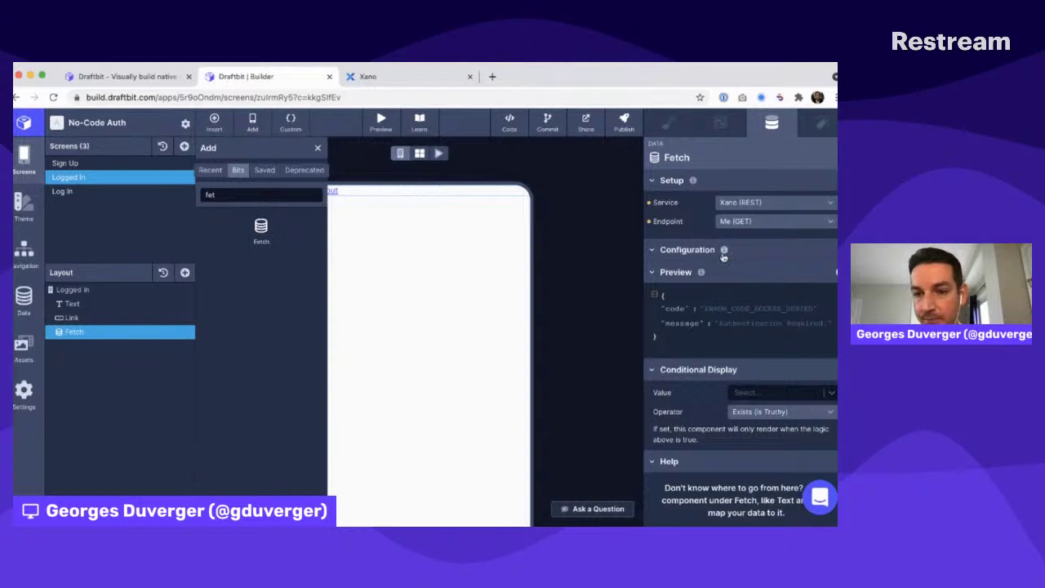
# Nest a Text component inside the Fetch
pyautogui.click(699, 249)
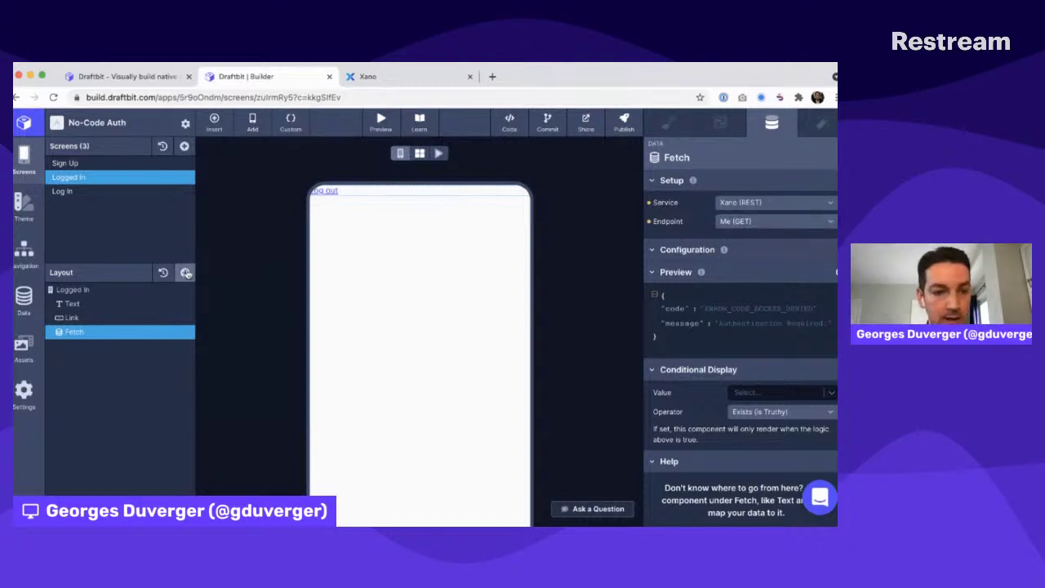
pyautogui.click(187, 272)
pyautogui.click(229, 299)
# Set the input text of the Text inside the Fetch to {{name}}
pyautogui.click(80, 345)
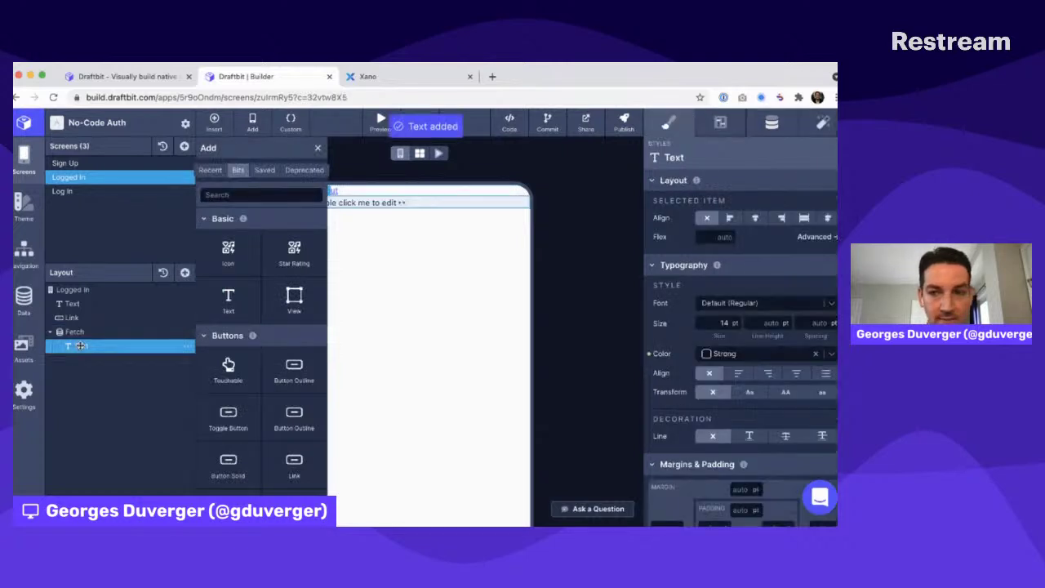
pyautogui.click(74, 332)
pyautogui.scroll(-1, 746, 299)
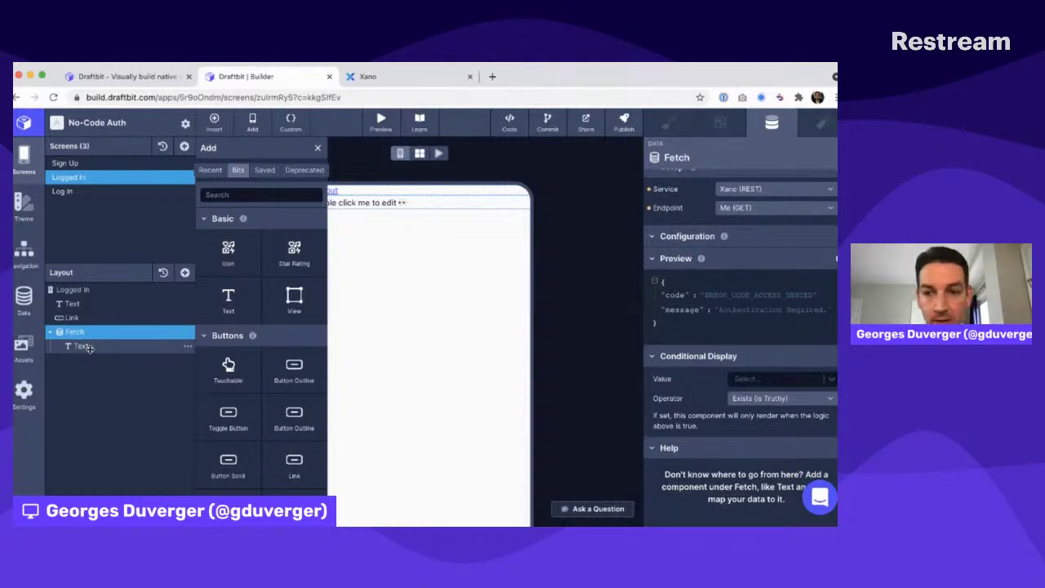
pyautogui.click(89, 347)
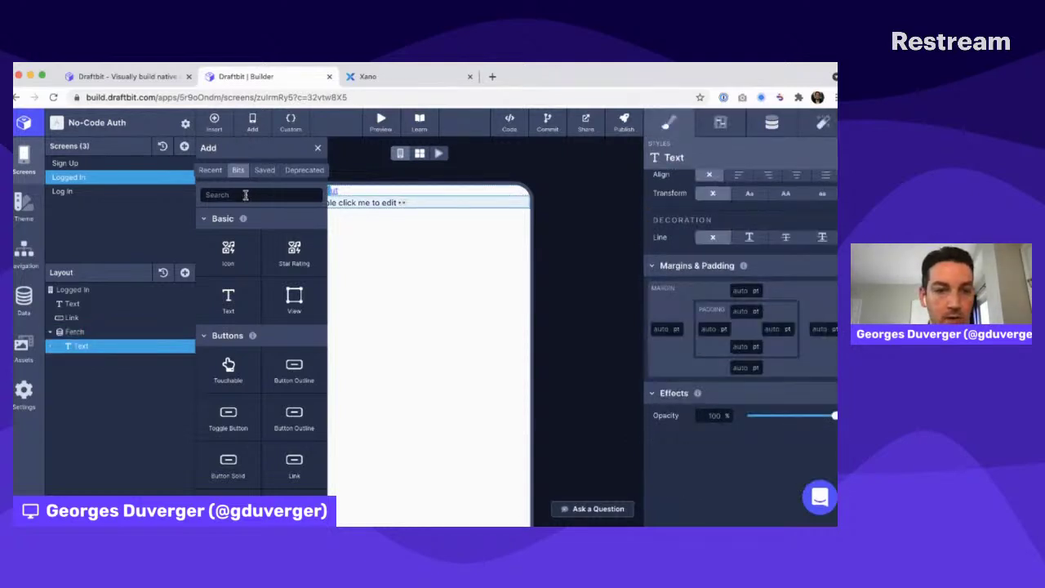
pyautogui.click(771, 122)
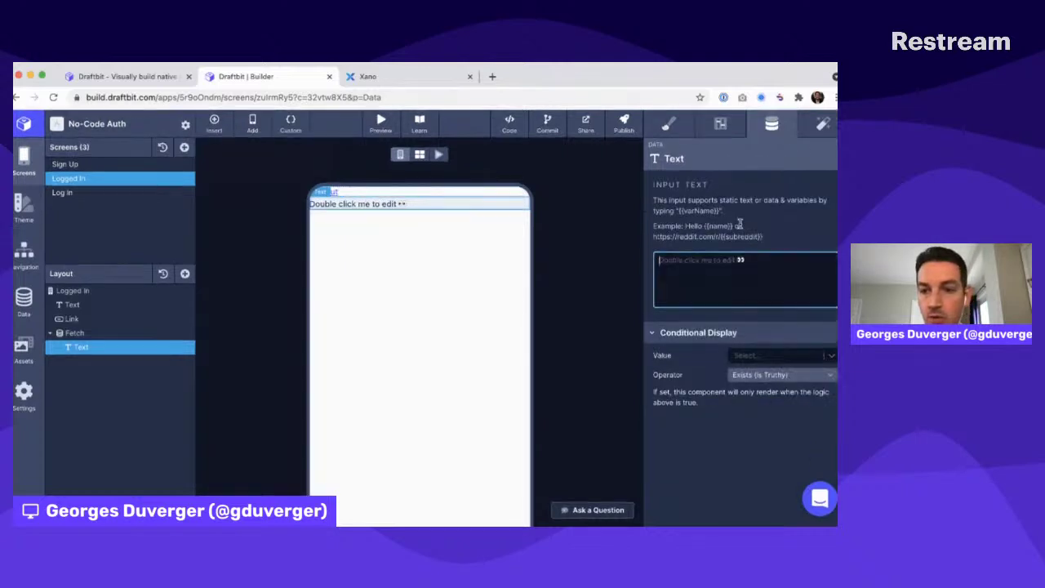
pyautogui.write('{{jso')
pyautogui.write('n}}')
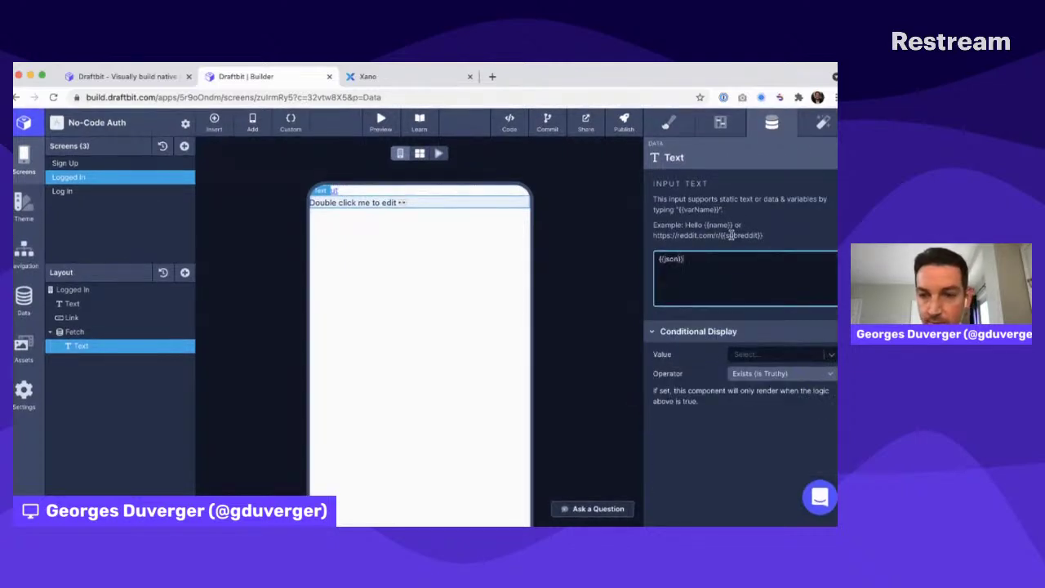
# Bind name to the Fetch's name field and move the Log out link below the Fetch
pyautogui.click(731, 234)
pyautogui.click(744, 357)
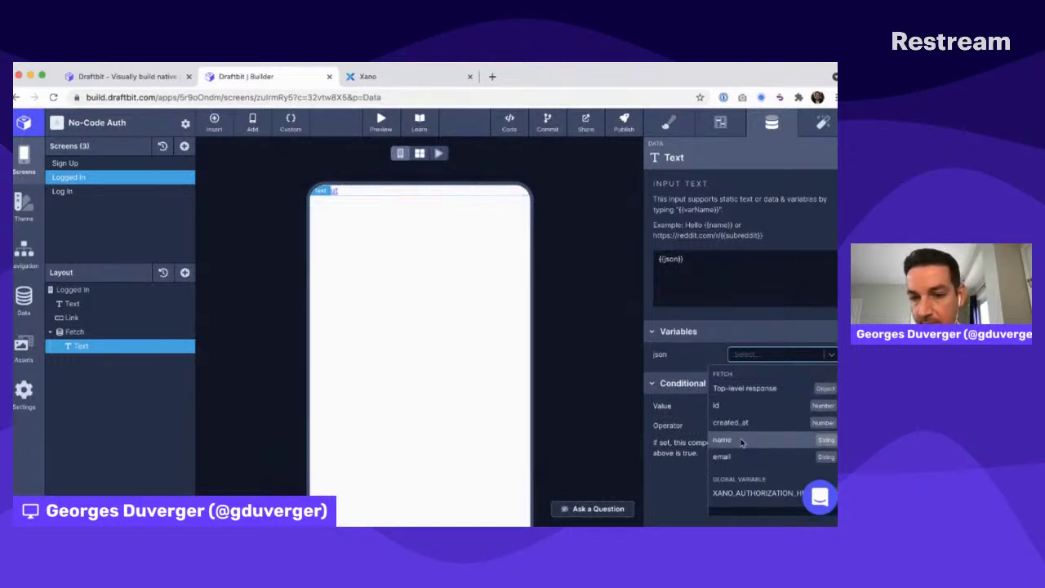
pyautogui.click(741, 442)
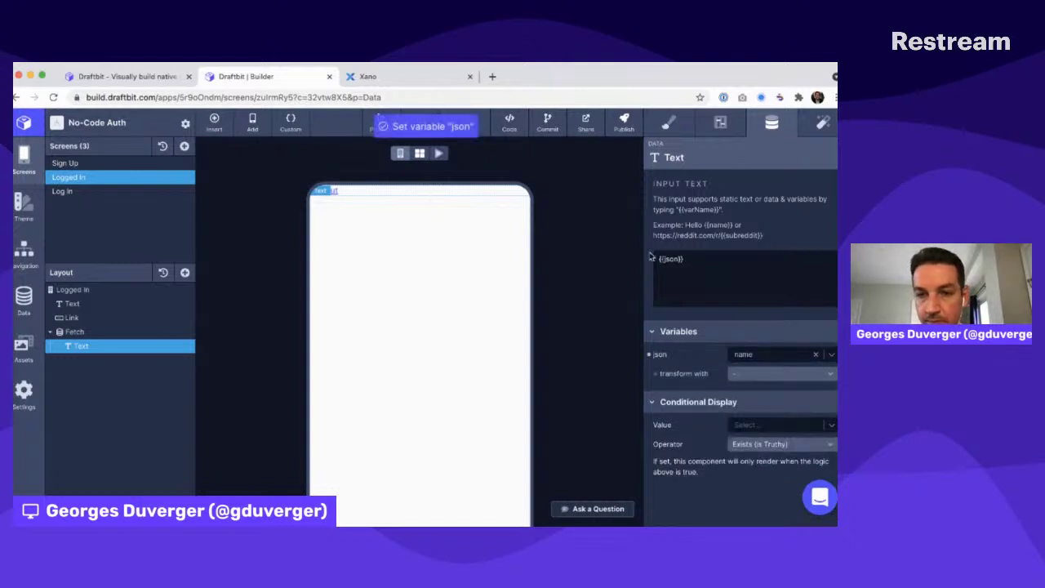
pyautogui.click(663, 260)
pyautogui.write('name')
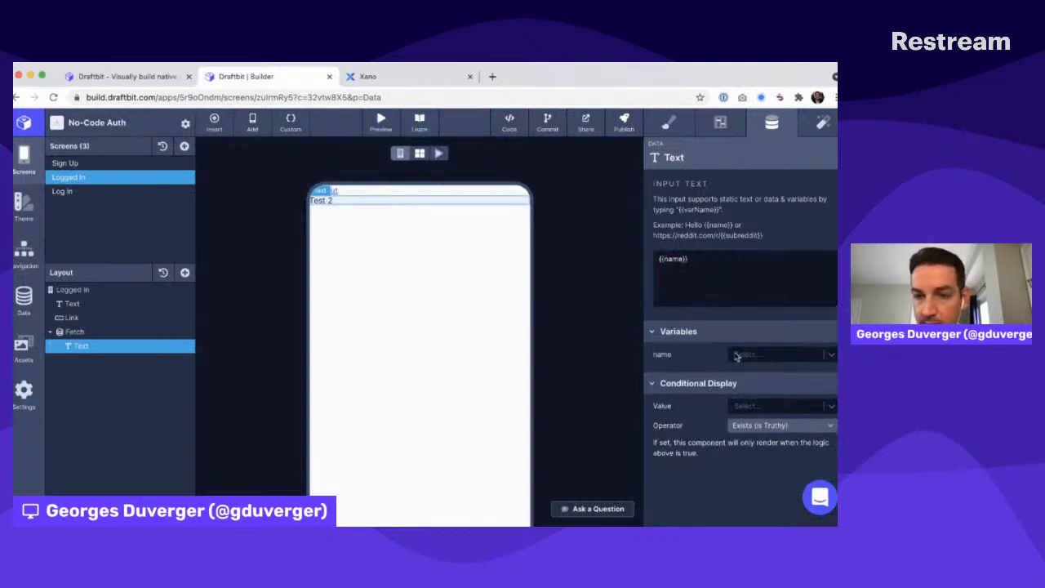
pyautogui.click(751, 354)
pyautogui.click(743, 438)
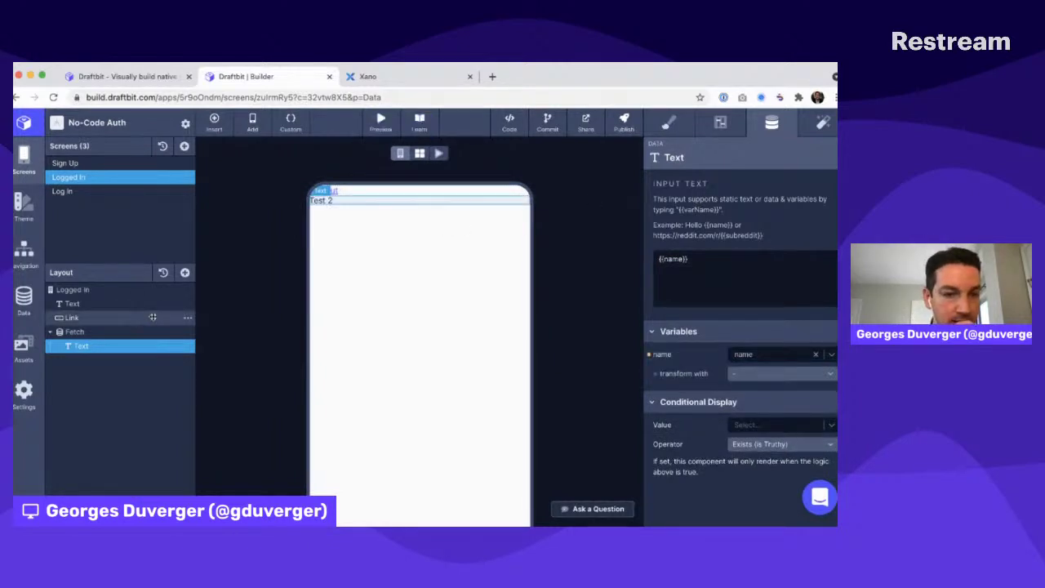
pyautogui.moveTo(81, 318)
pyautogui.mouseDown()
pyautogui.moveTo(83, 362)
pyautogui.moveTo(78, 317)
pyautogui.mouseUp()
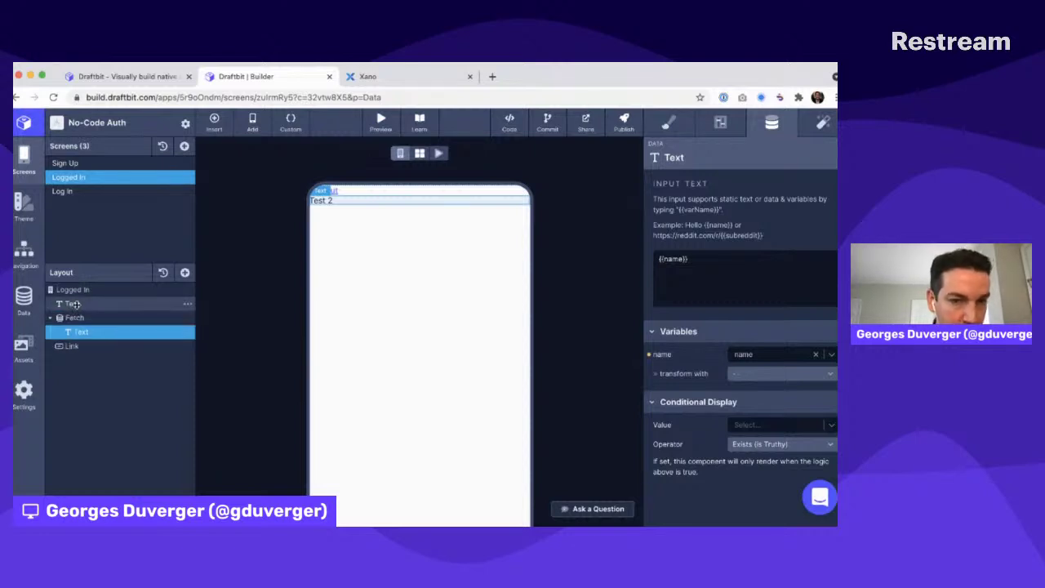
pyautogui.click(127, 302)
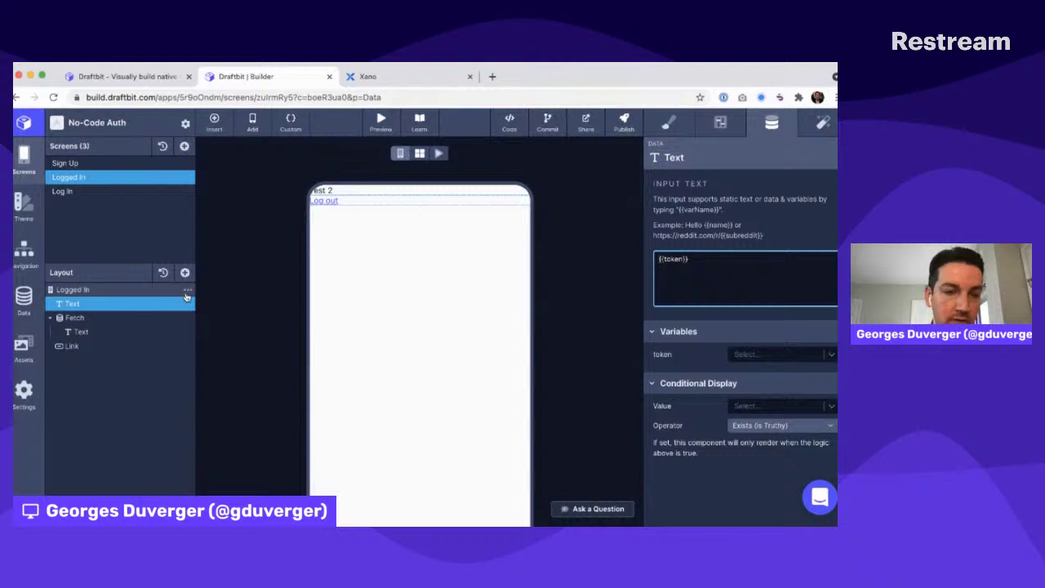
# Rename the layers to Token, Name and Me (the Fetch)
pyautogui.doubleClick(74, 303)
pyautogui.write('Token')
pyautogui.press('Return')
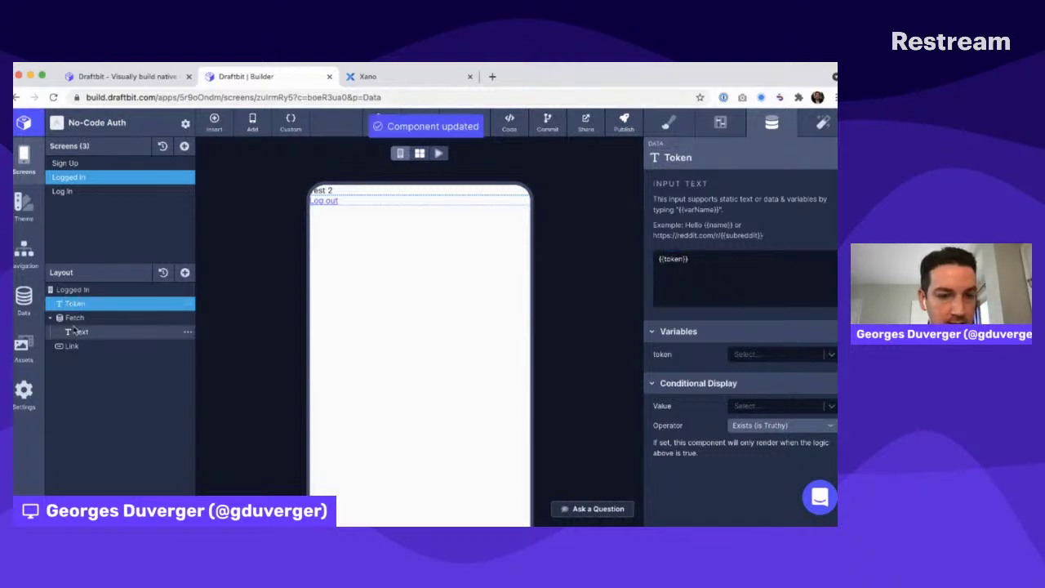
pyautogui.click(81, 332)
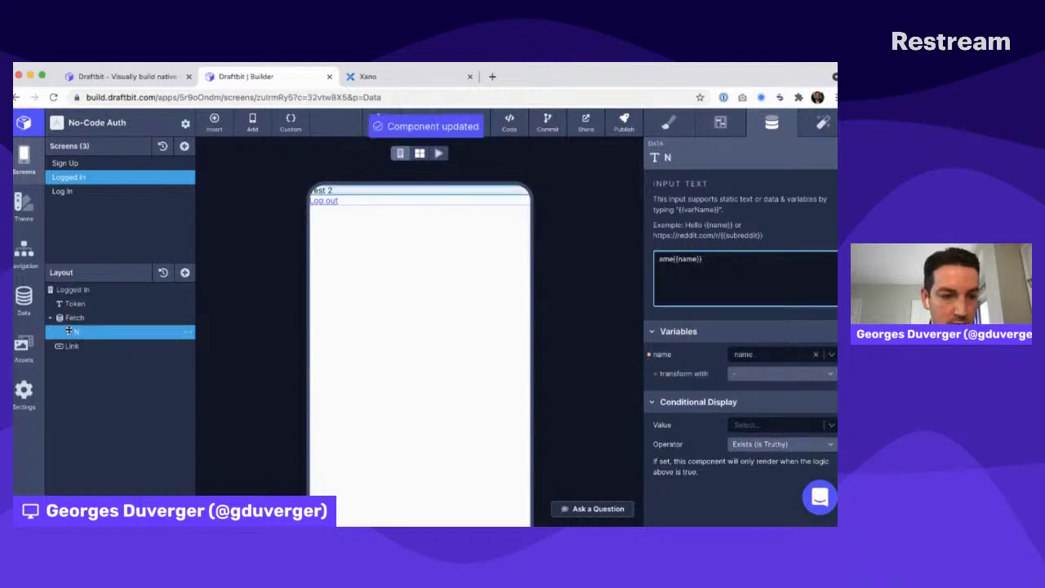
pyautogui.doubleClick(82, 333)
pyautogui.write('Name')
pyautogui.press('Return')
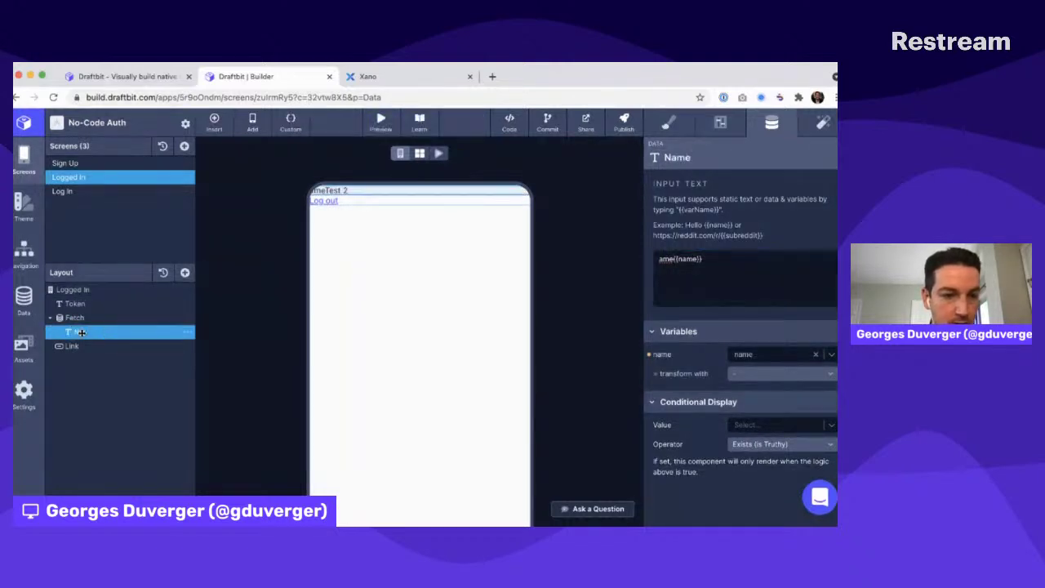
pyautogui.click(74, 318)
pyautogui.doubleClick(74, 318)
pyautogui.write('Me')
pyautogui.press('Return')
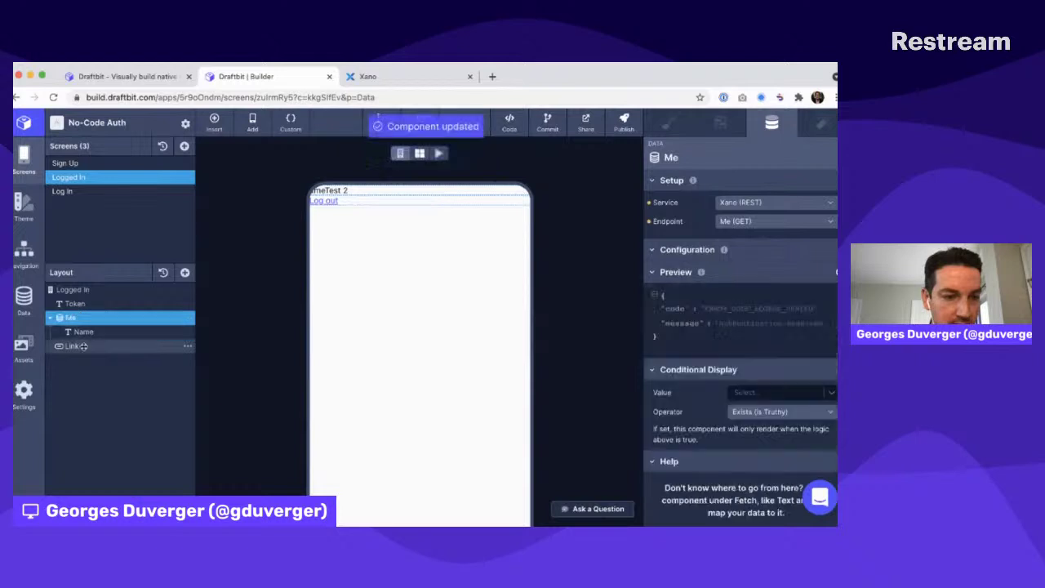
# Rename the link layer to Log out and remove the stray 'og' from its text
pyautogui.click(77, 346)
pyautogui.doubleClick(81, 346)
pyautogui.write('L')
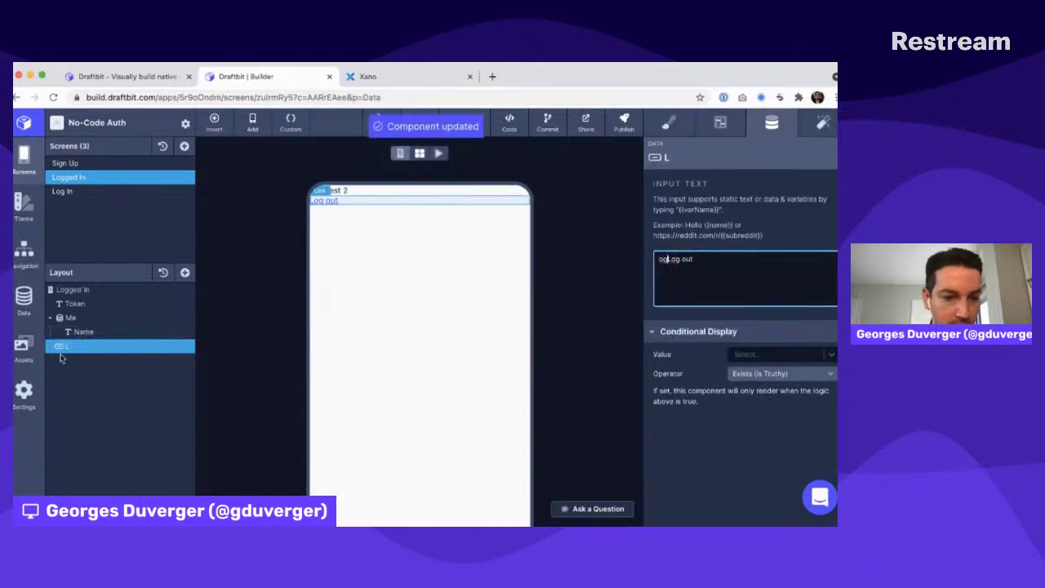
pyautogui.doubleClick(82, 346)
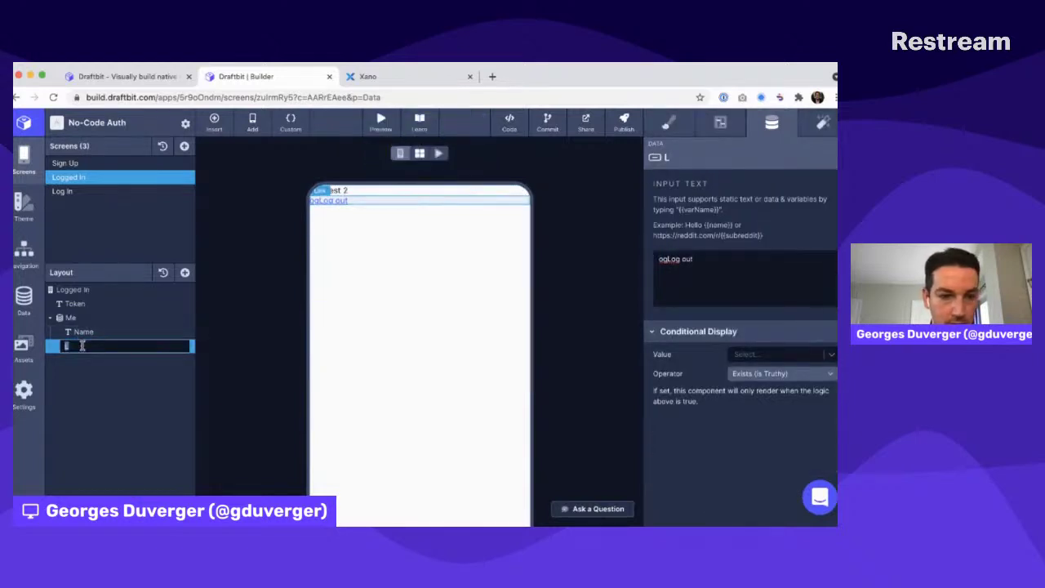
pyautogui.write('Log out')
pyautogui.click(721, 261)
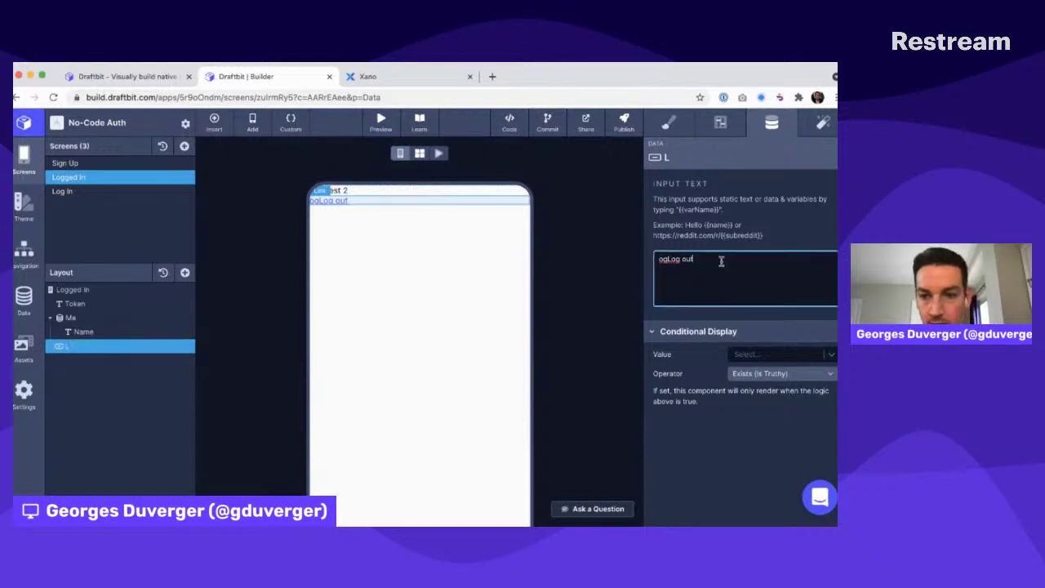
pyautogui.press('Delete')
pyautogui.press('Delete')
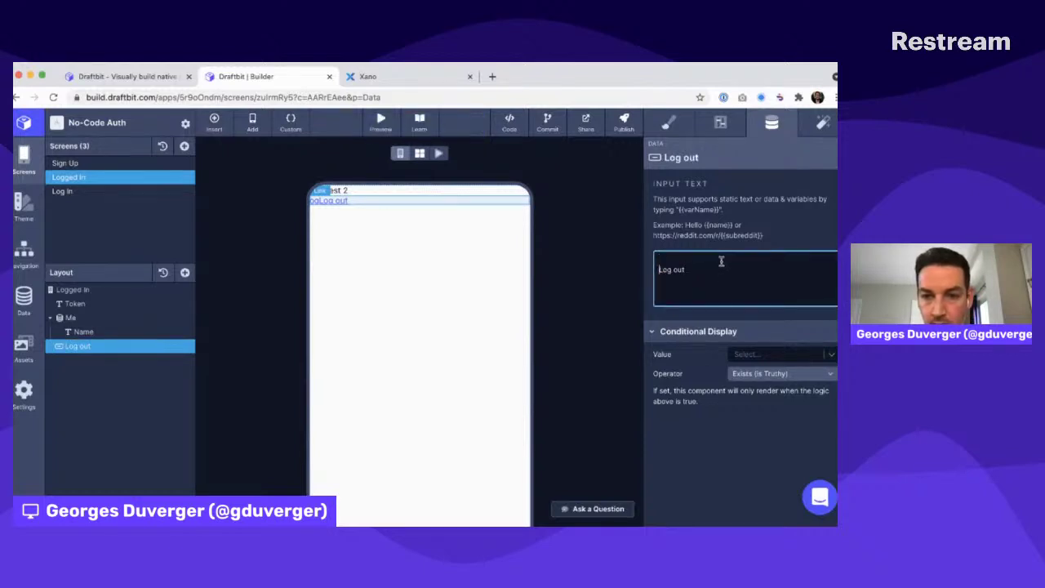
pyautogui.click(605, 245)
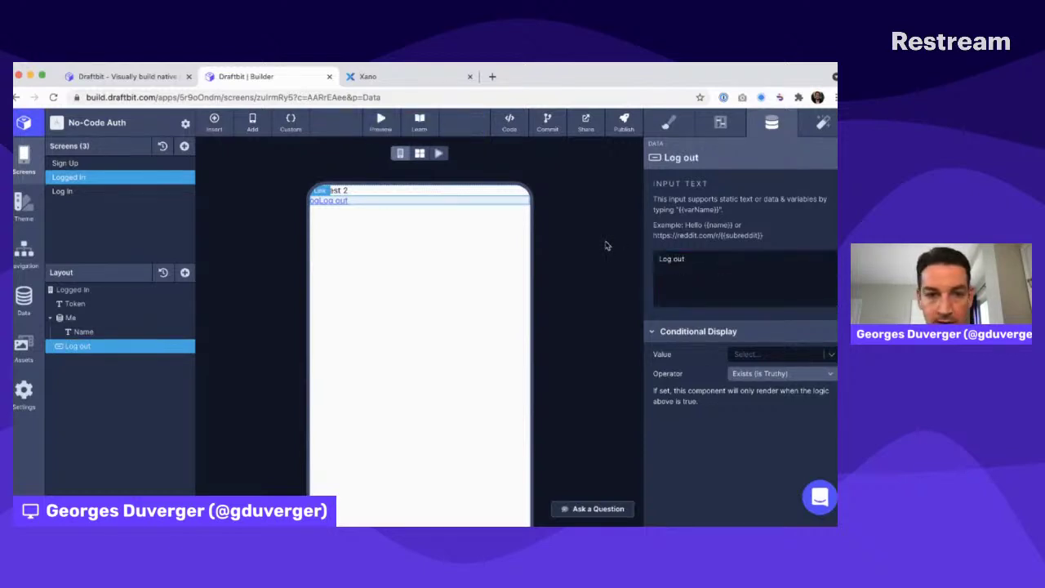
# Bind the Token text to the XANO_AUTHORIZATION_HEADER variable
pyautogui.click(79, 303)
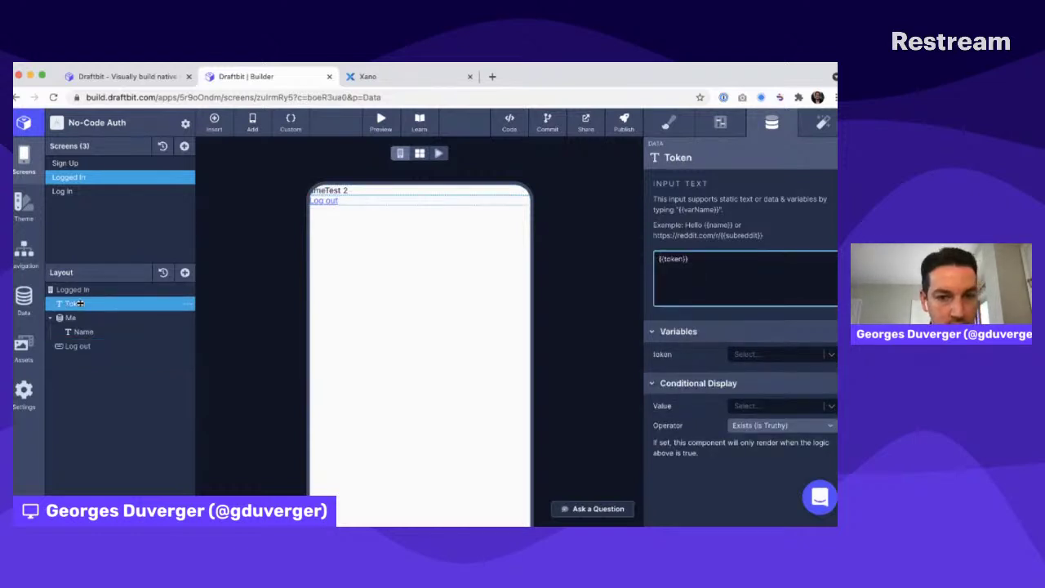
pyautogui.click(765, 356)
pyautogui.click(756, 389)
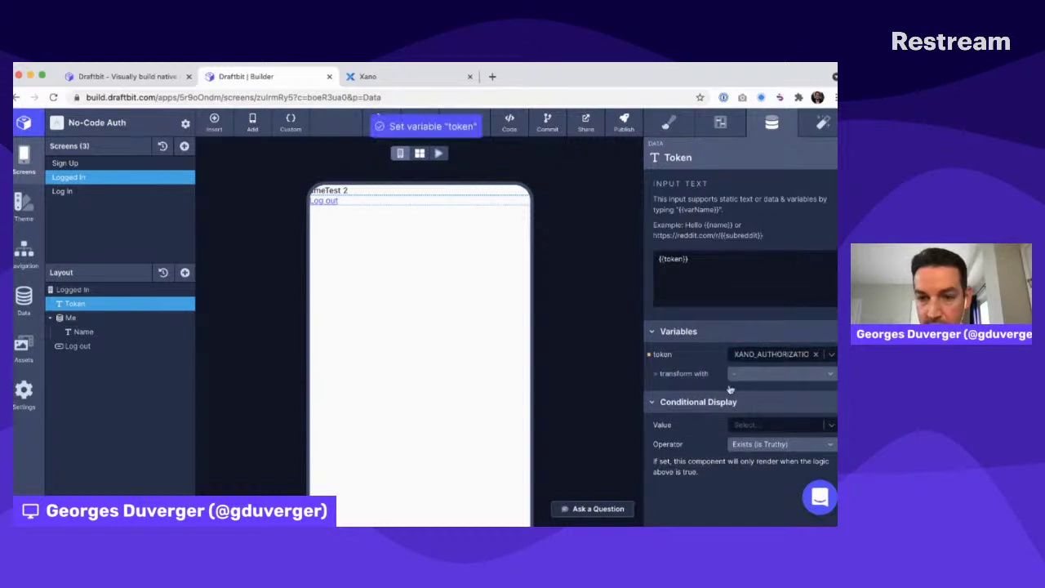
# Remove the stray 'ame' before {{name}} so the Name text shows only the name
pyautogui.click(97, 318)
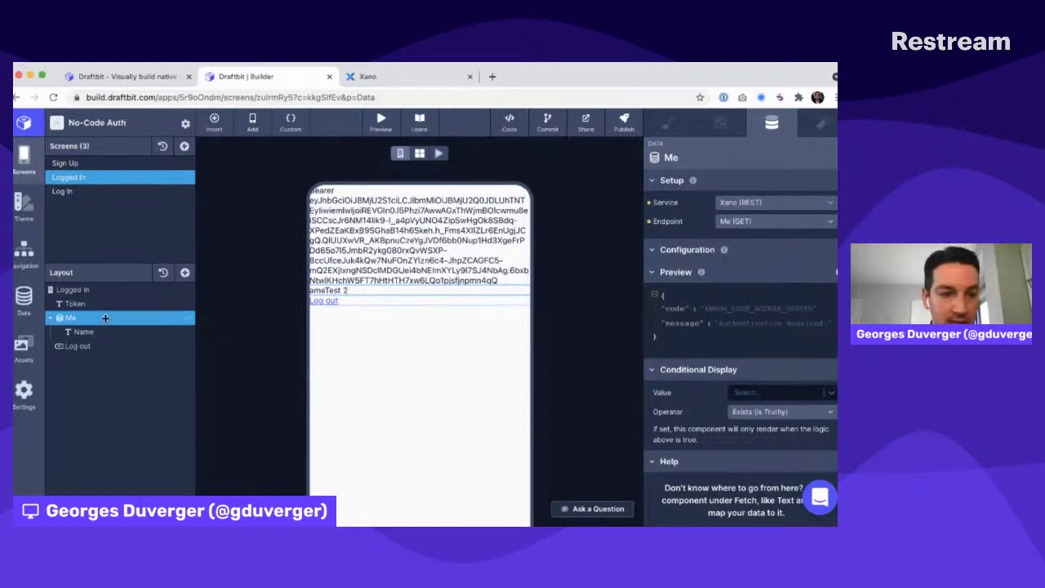
pyautogui.click(101, 333)
pyautogui.moveTo(672, 258); pyautogui.dragTo(704, 259)
pyautogui.press('Left')
pyautogui.press('BackSpace')
pyautogui.press('BackSpace')
pyautogui.press('BackSpace')
pyautogui.click(592, 272)
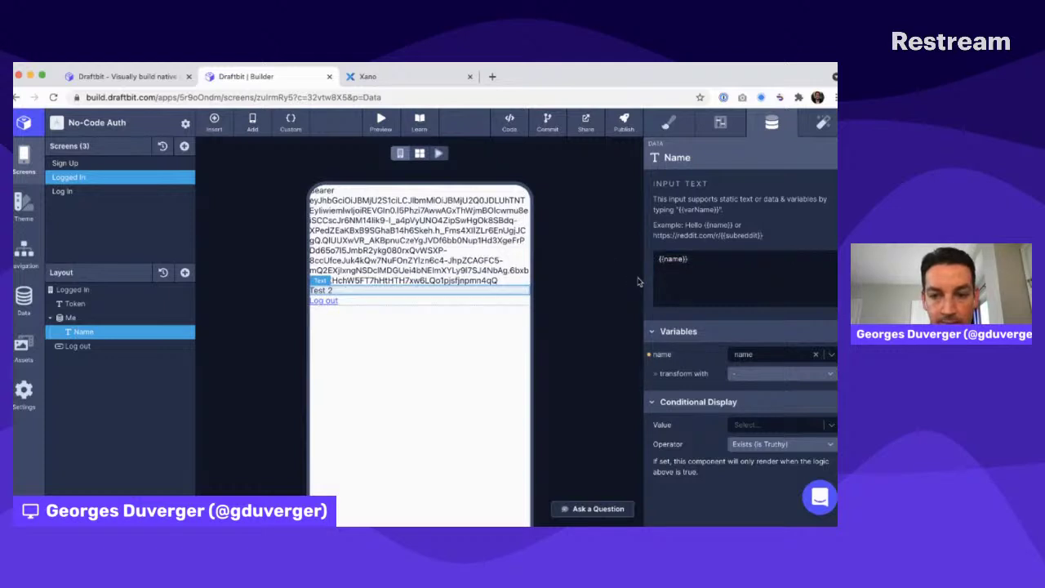
pyautogui.click(74, 347)
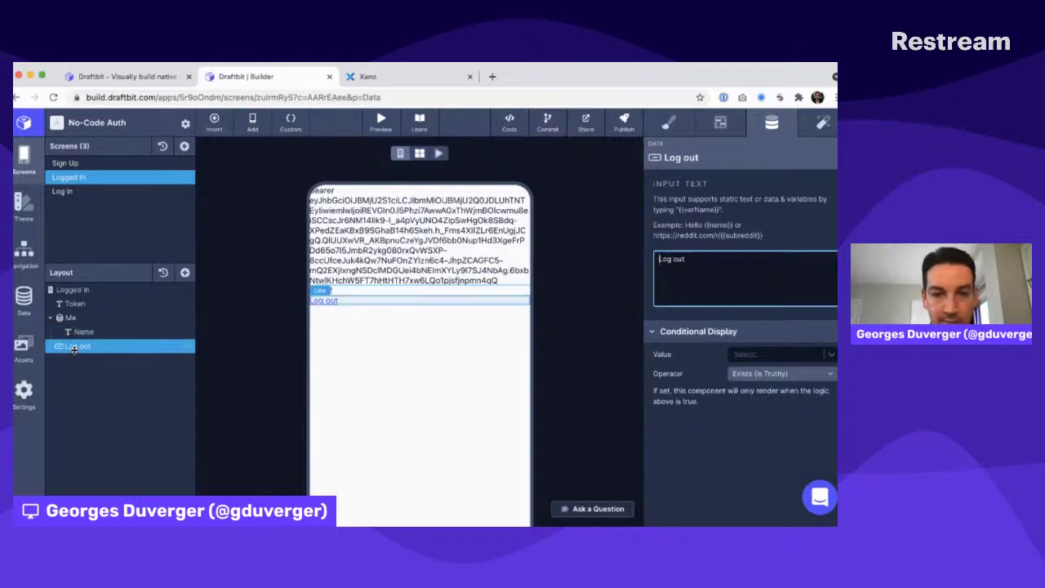
pyautogui.click(85, 194)
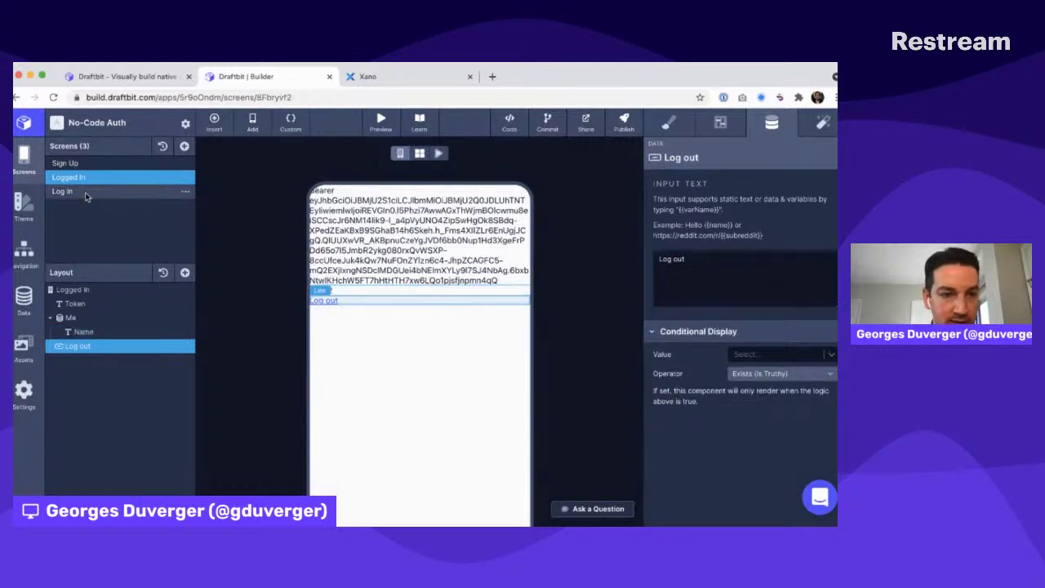
# Review the Submit button's Set Global Variable interaction
pyautogui.click(81, 331)
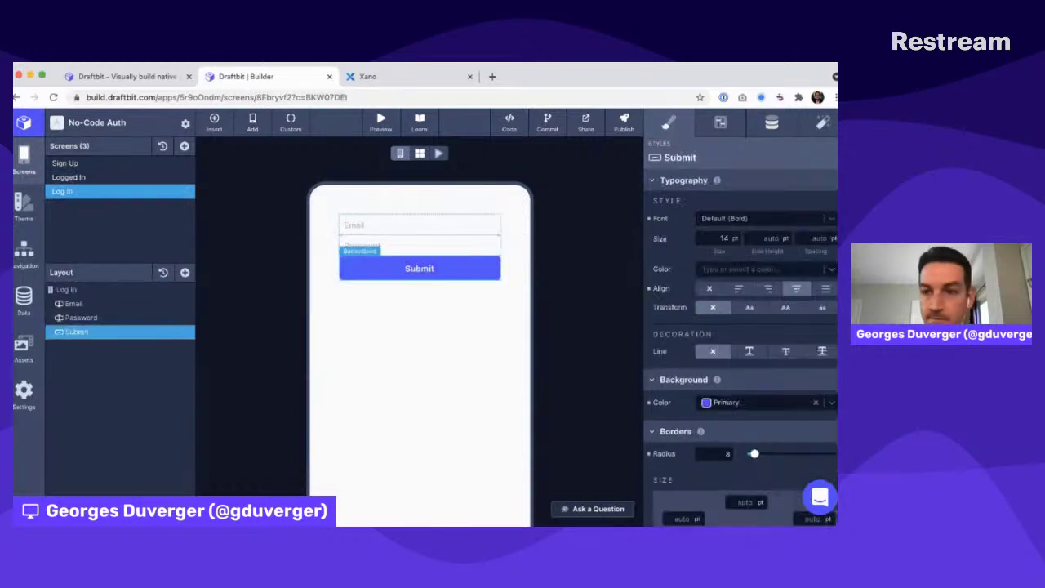
pyautogui.click(822, 124)
pyautogui.click(723, 373)
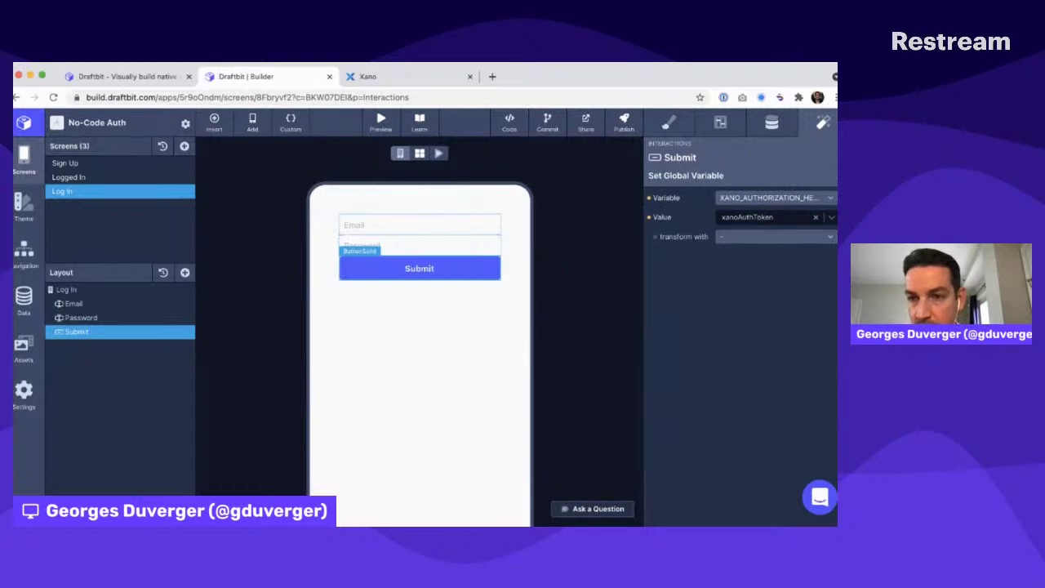
# In the live preview, log in with the test account's email and password
pyautogui.click(439, 154)
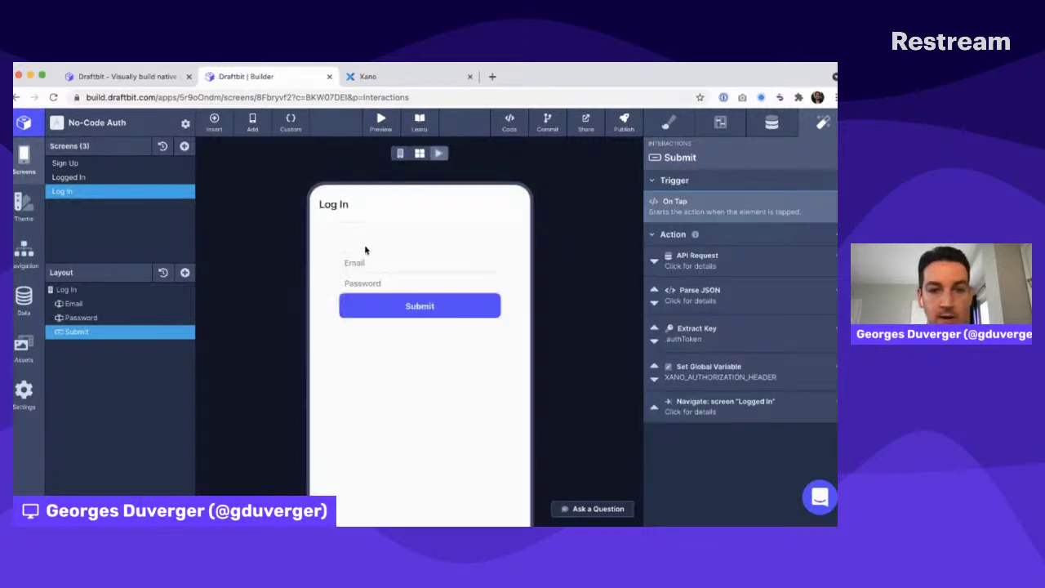
pyautogui.click(362, 262)
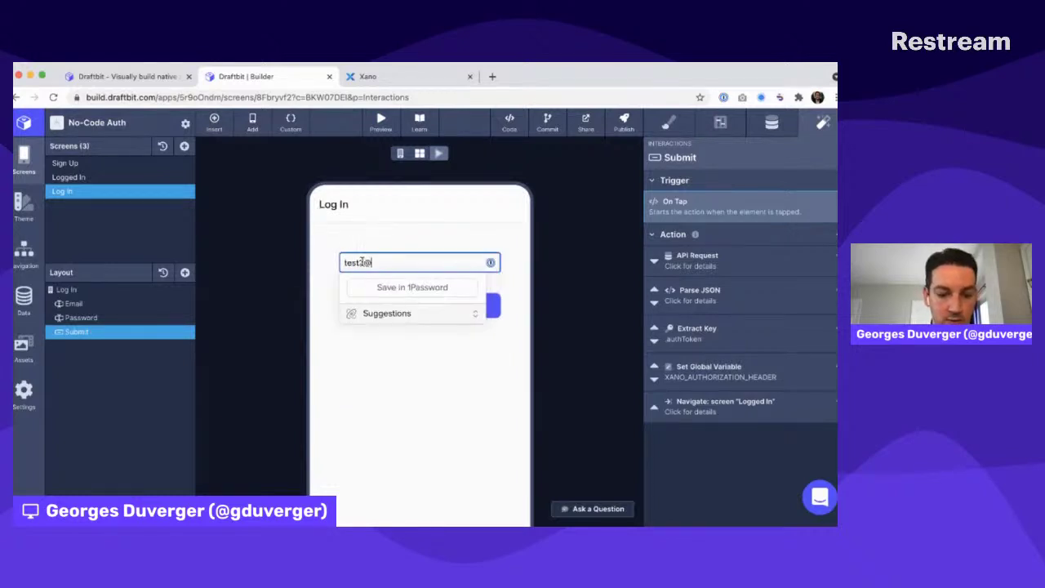
pyautogui.press('Tab')
pyautogui.write('••••••')
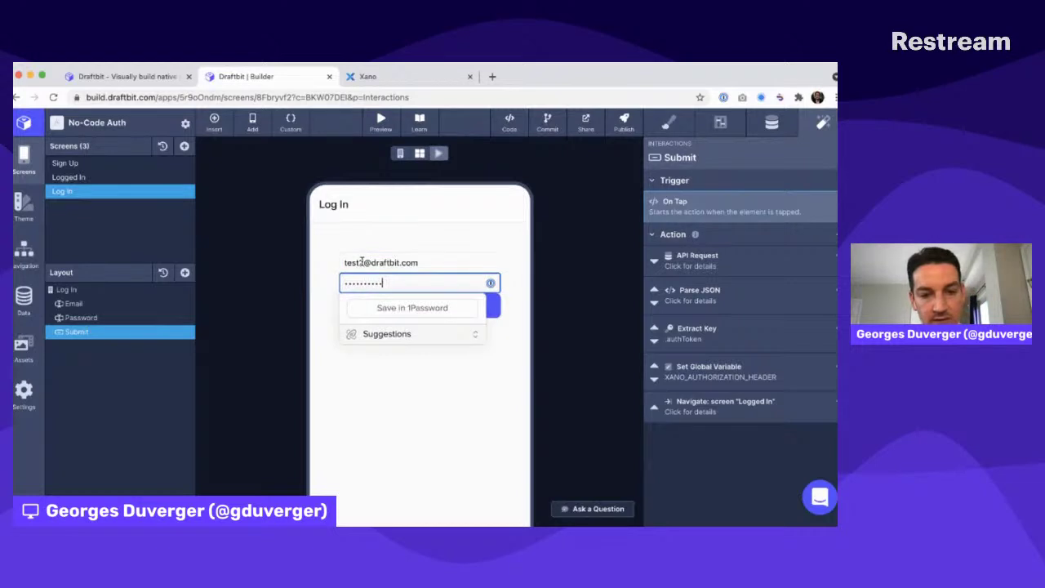
pyautogui.click(401, 308)
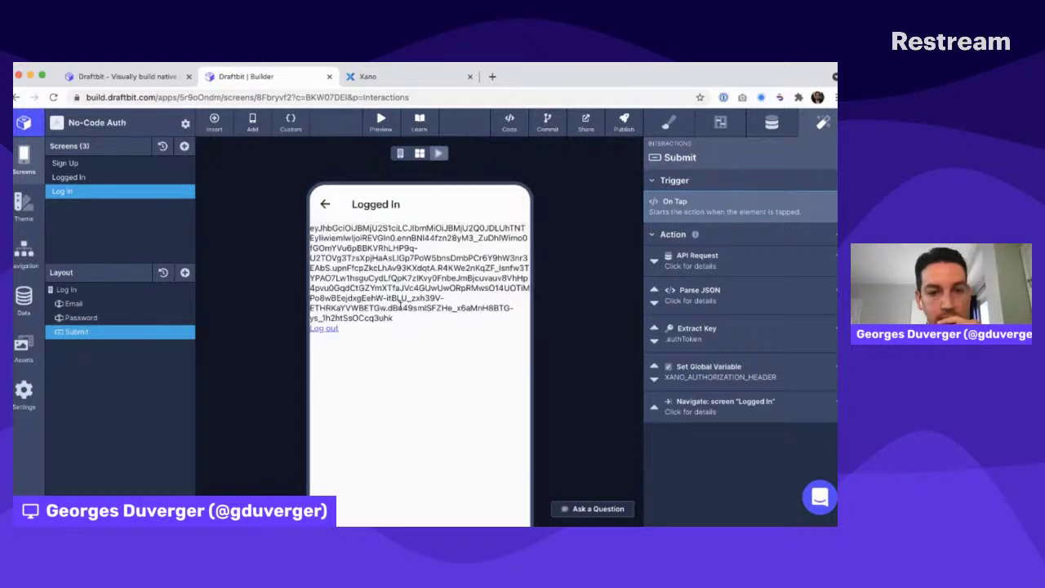
# Check the auth token shown on Logged In, then log out and return to editing
pyautogui.moveTo(337, 228); pyautogui.dragTo(362, 301)
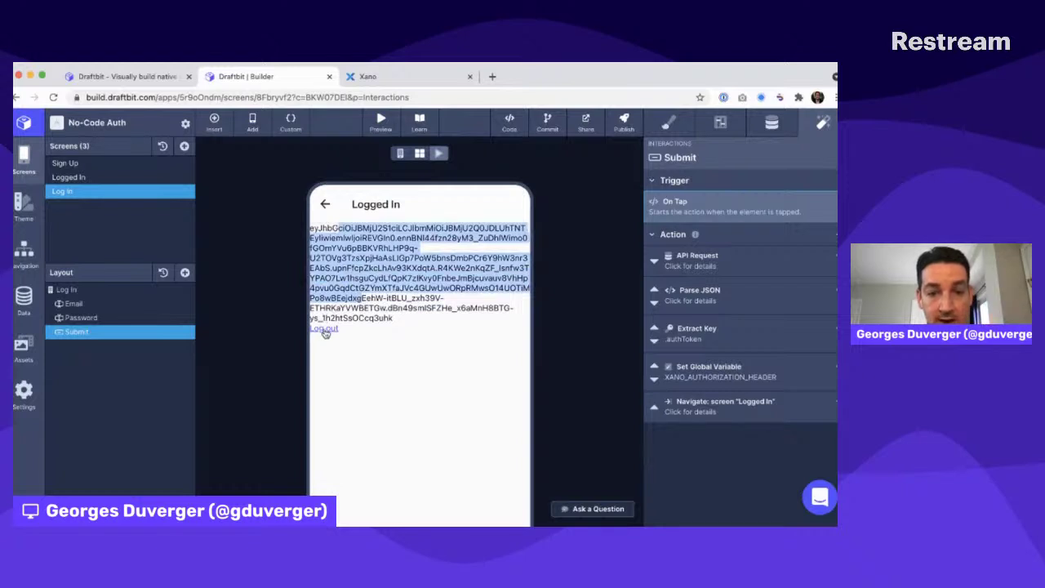
pyautogui.moveTo(328, 326); pyautogui.dragTo(309, 306)
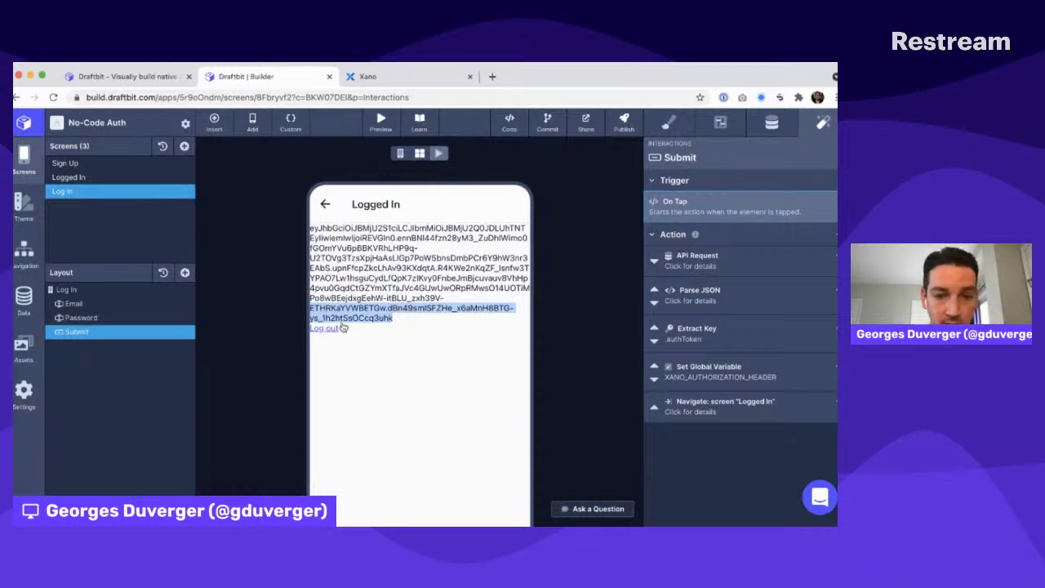
pyautogui.click(327, 329)
pyautogui.click(400, 153)
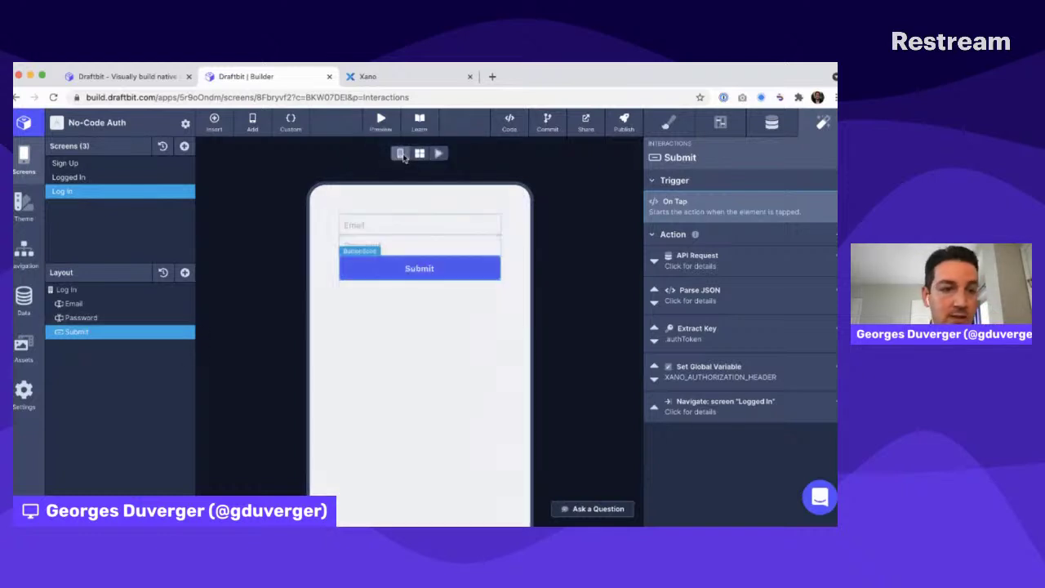
# Transform the stored xanoAuthToken with AddBearerPrefix in Submit's Set Global Variable action
pyautogui.click(715, 375)
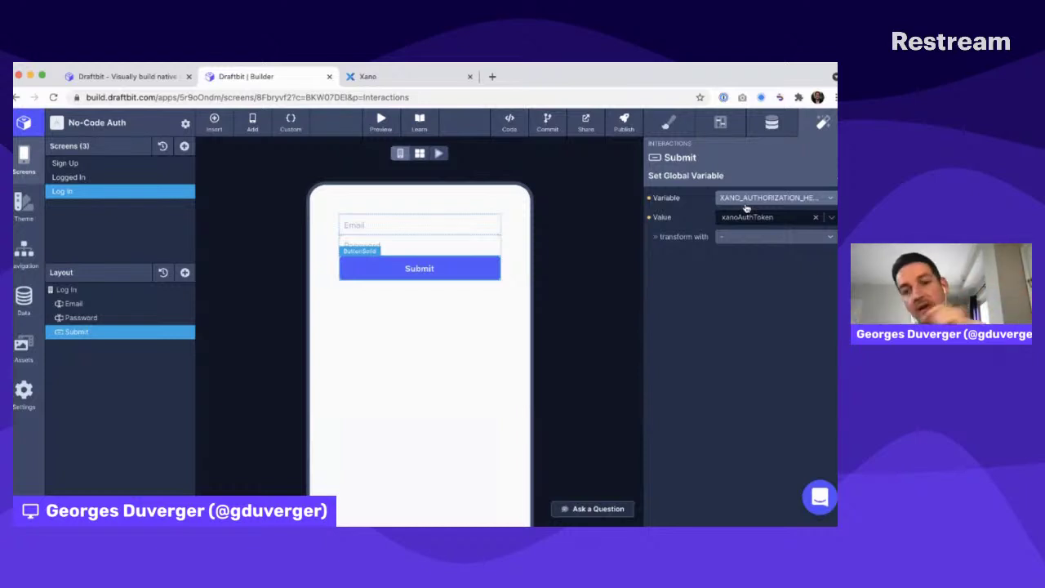
pyautogui.click(752, 238)
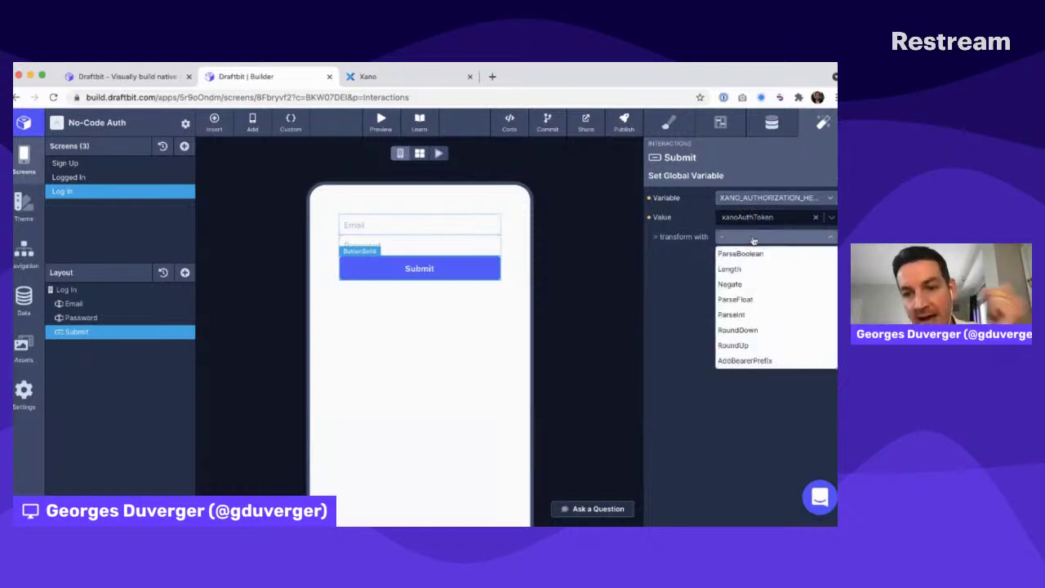
pyautogui.click(759, 362)
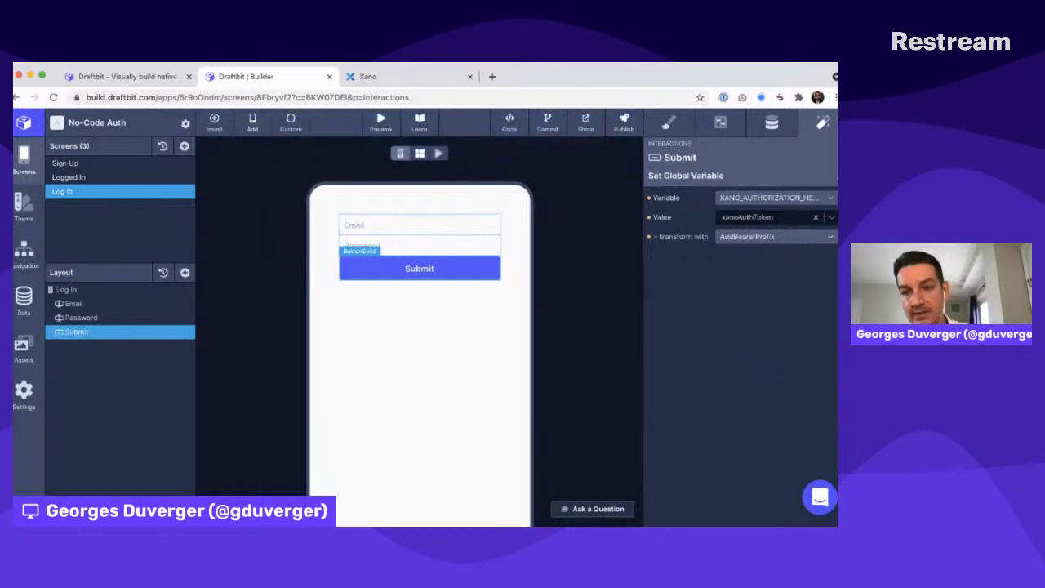
pyautogui.click(835, 175)
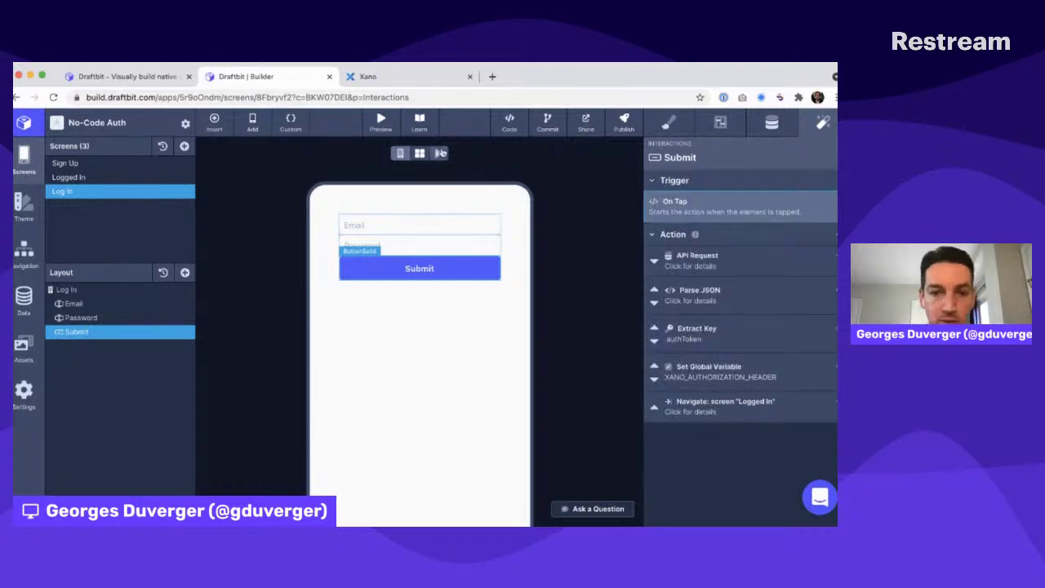
# Preview the app, log in with the test account credentials and inspect the returned token
pyautogui.click(67, 289)
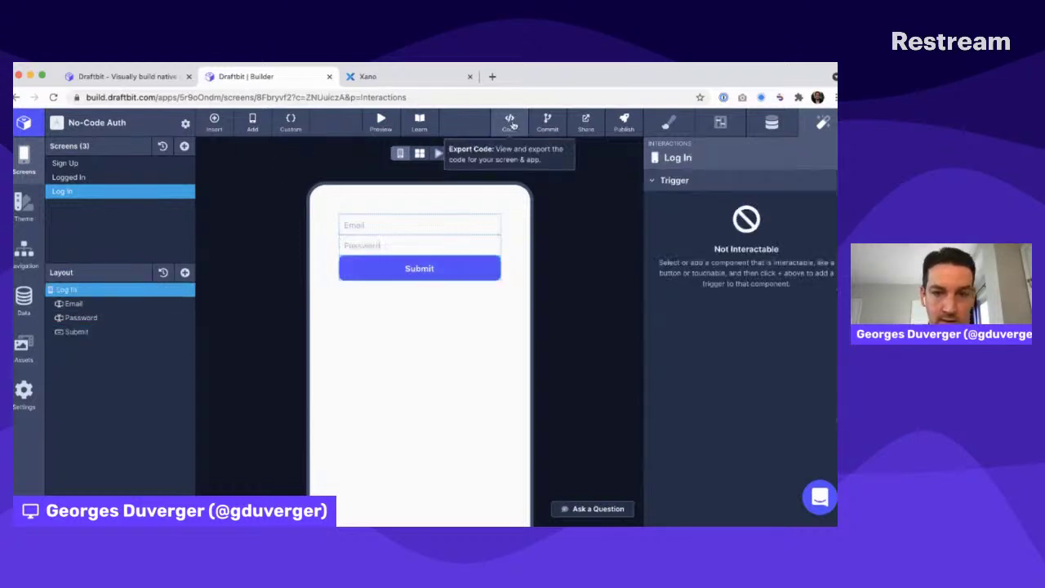
pyautogui.click(439, 154)
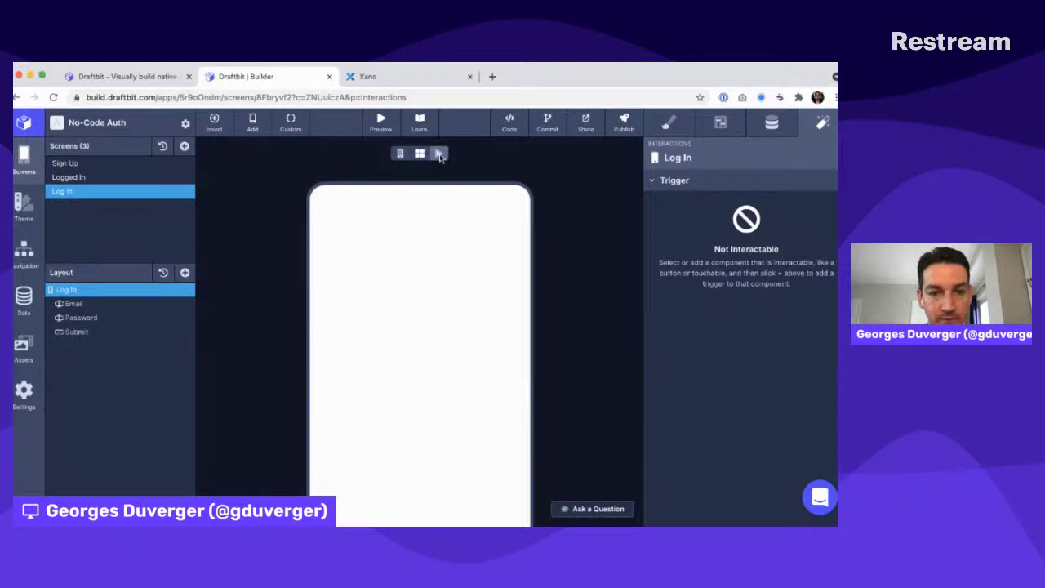
pyautogui.click(369, 262)
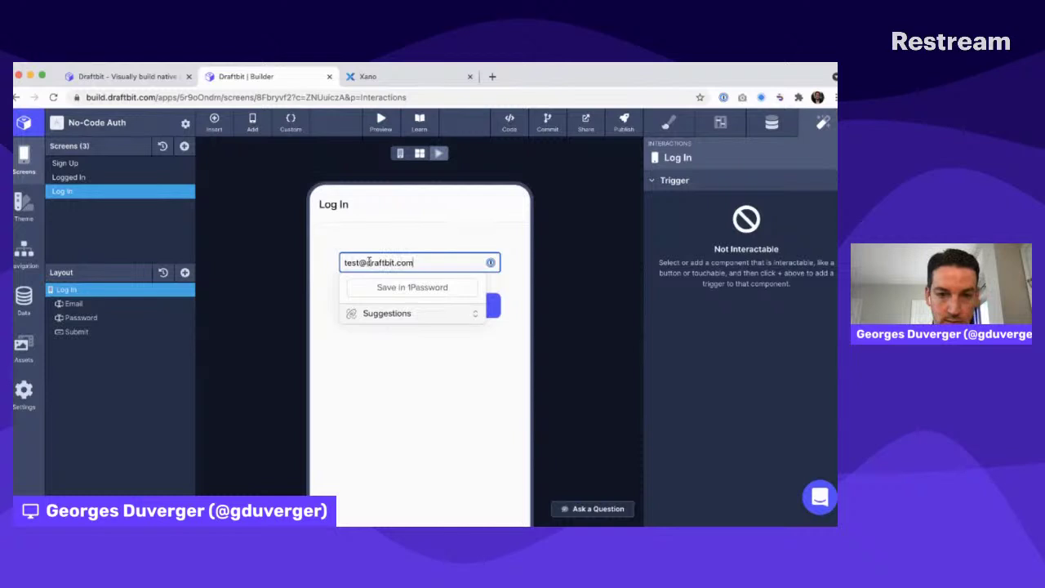
pyautogui.press('Tab')
pyautogui.write('test')
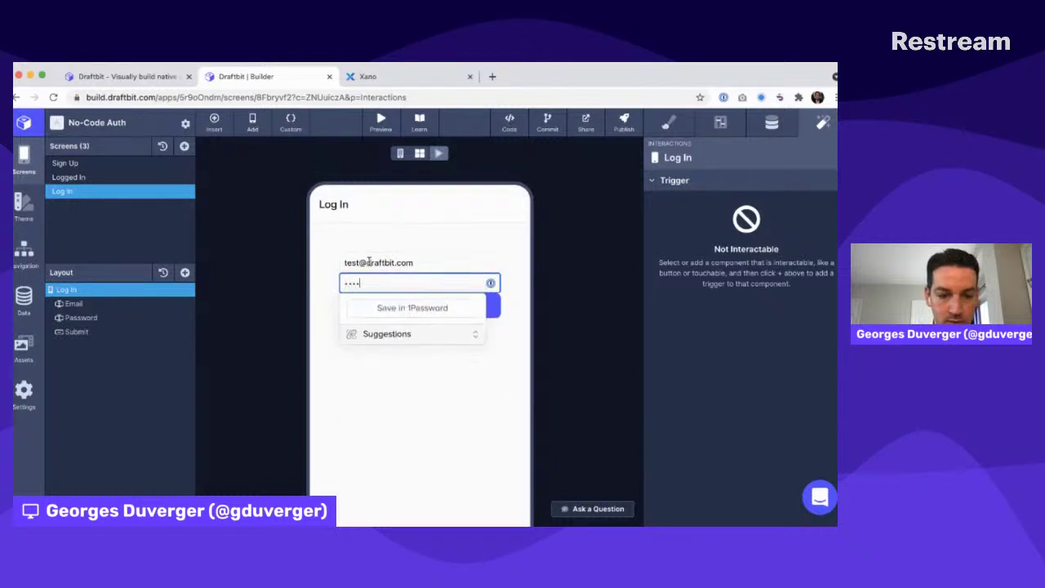
pyautogui.write('3')
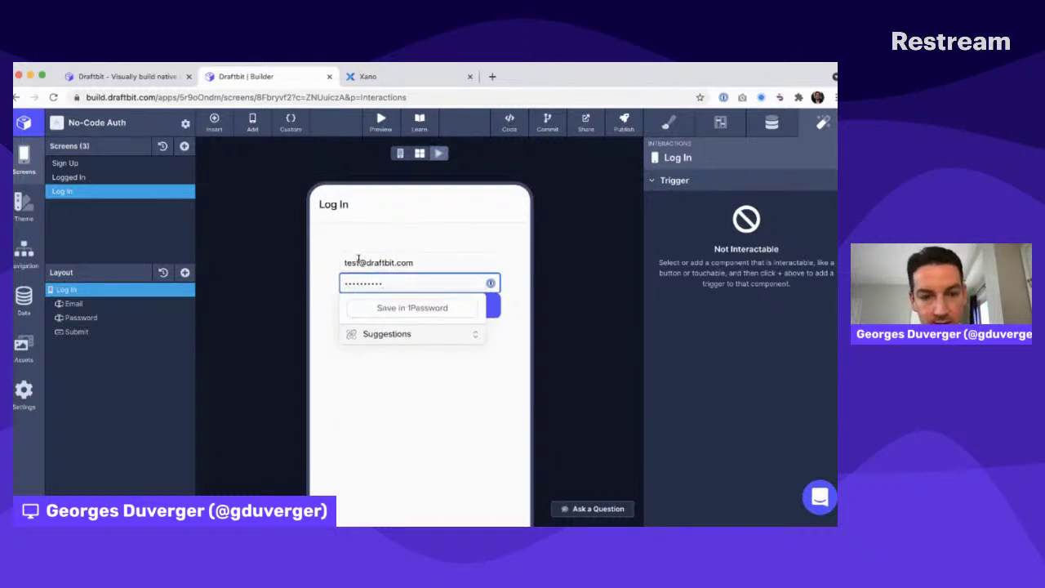
pyautogui.click(359, 262)
pyautogui.write('2')
pyautogui.click(392, 304)
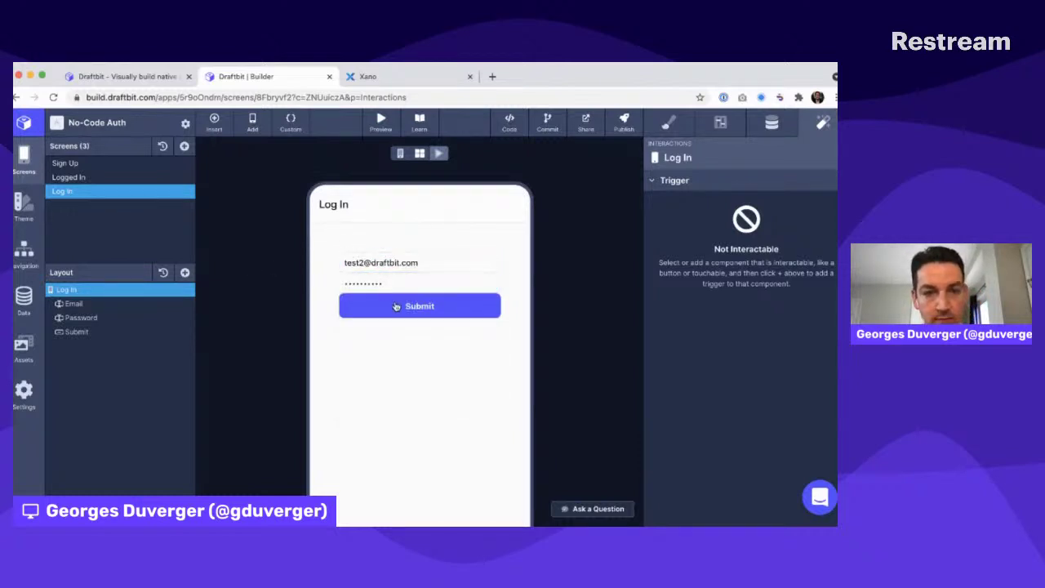
pyautogui.moveTo(339, 341); pyautogui.dragTo(297, 338)
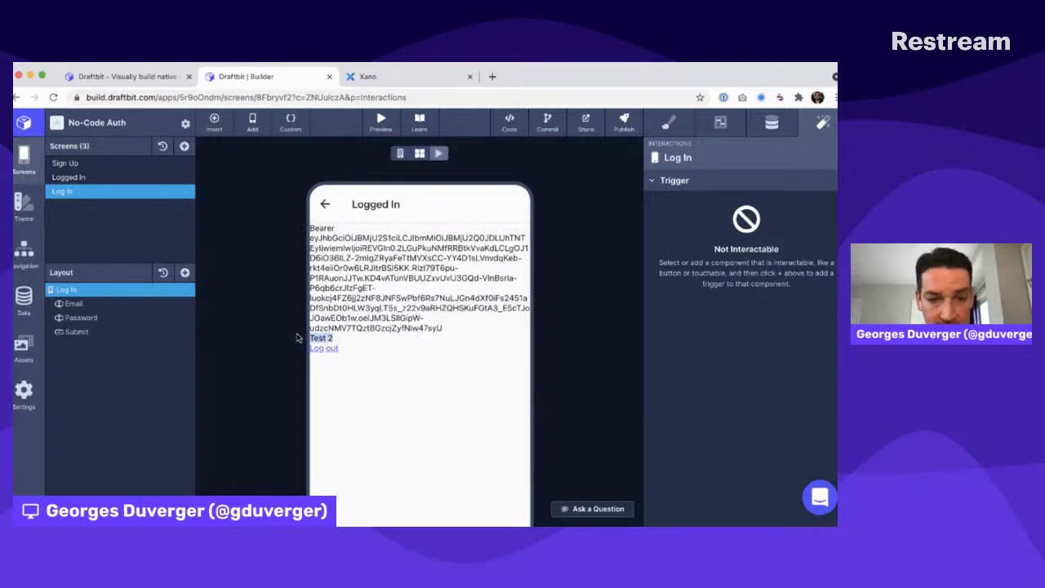
pyautogui.moveTo(308, 226); pyautogui.dragTo(452, 329)
pyautogui.moveTo(339, 341); pyautogui.dragTo(294, 340)
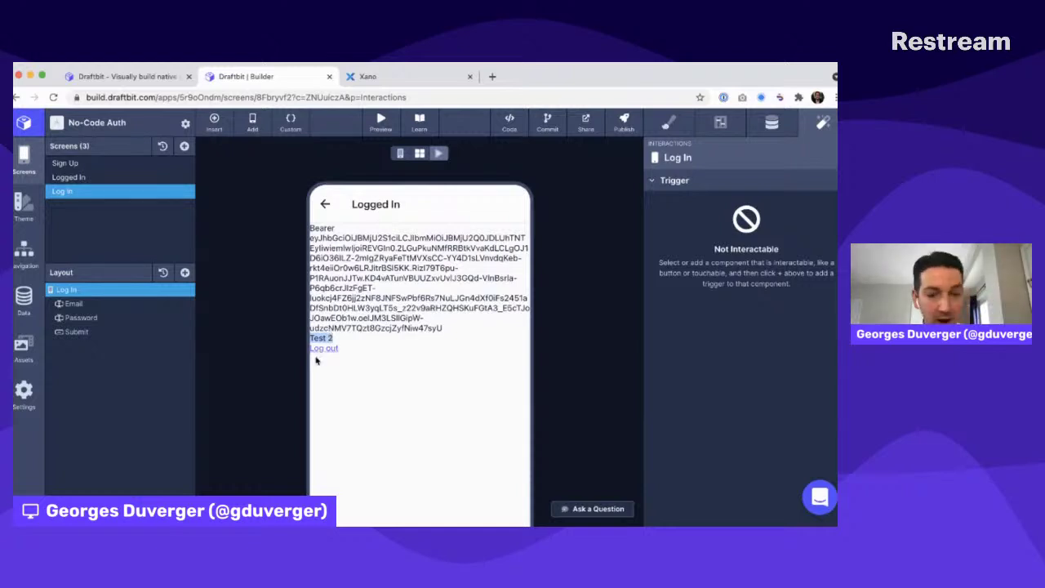
# Log out of the preview and return to editing the Log In screen
pyautogui.click(330, 350)
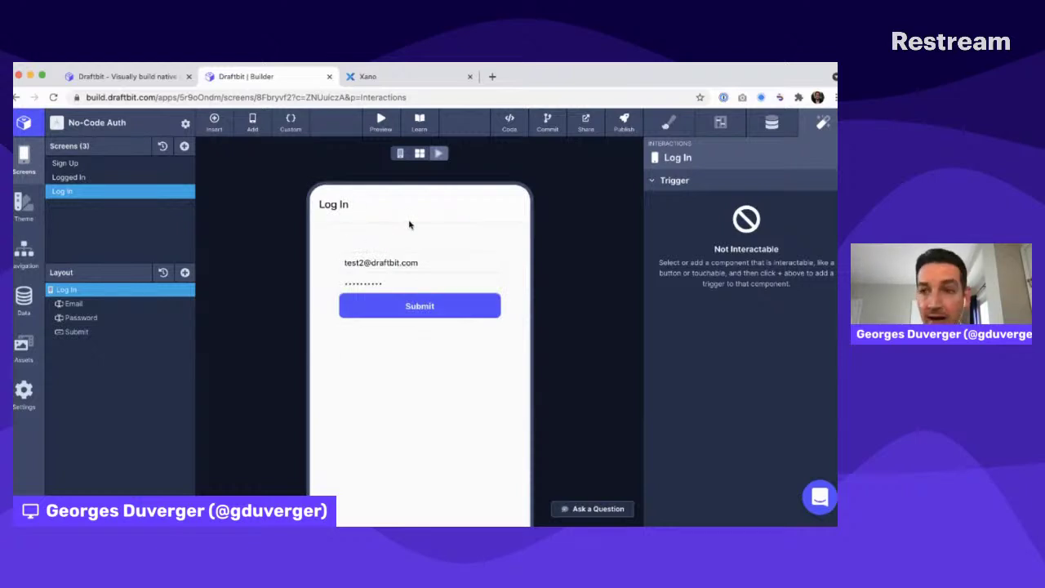
pyautogui.press('super+Tab')
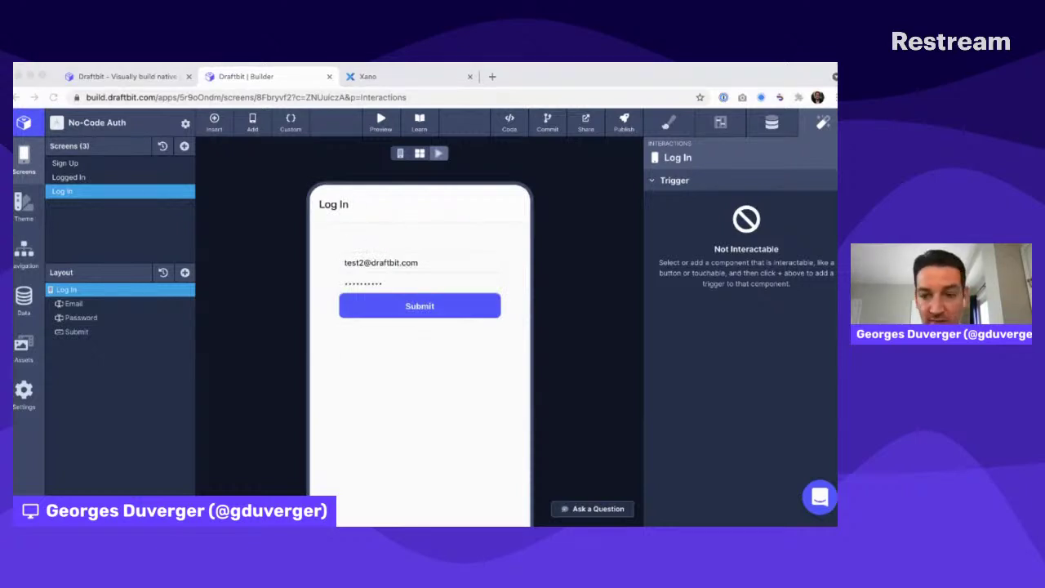
pyautogui.click(730, 386)
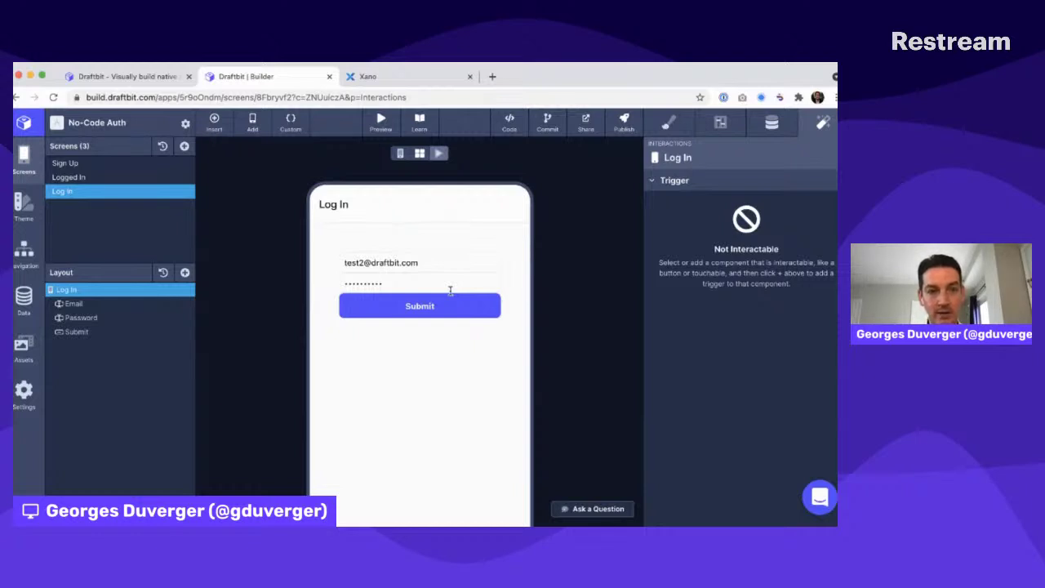
pyautogui.click(400, 153)
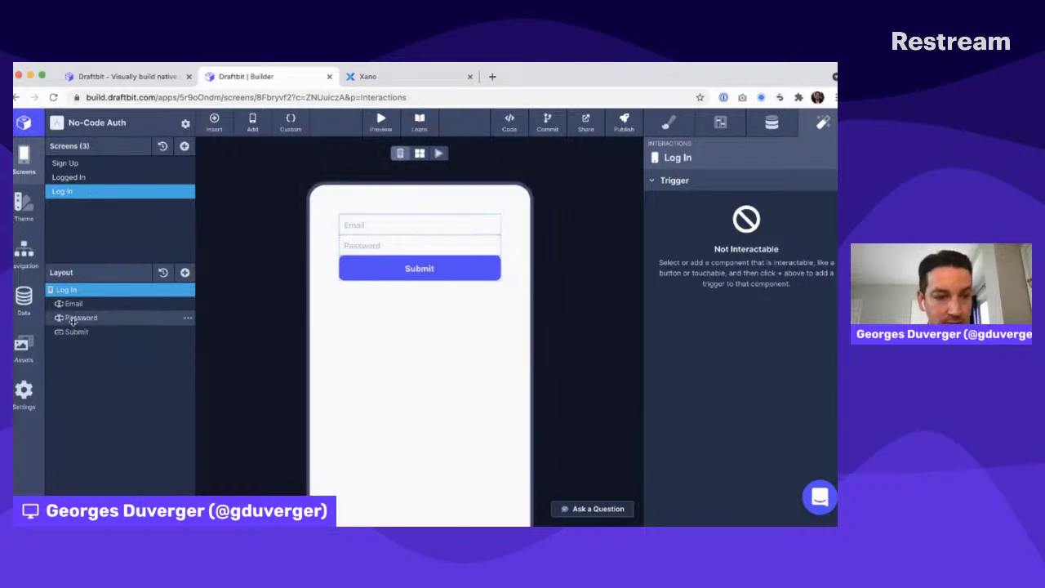
# Open the Run & Debug panel of Xano's Default /auth/login endpoint
pyautogui.click(179, 331)
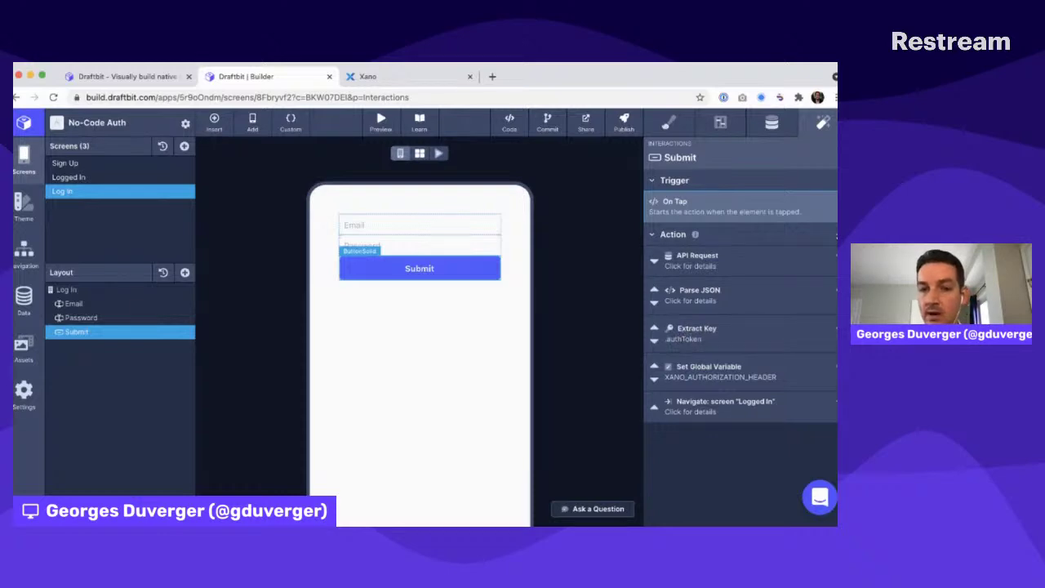
pyautogui.click(457, 80)
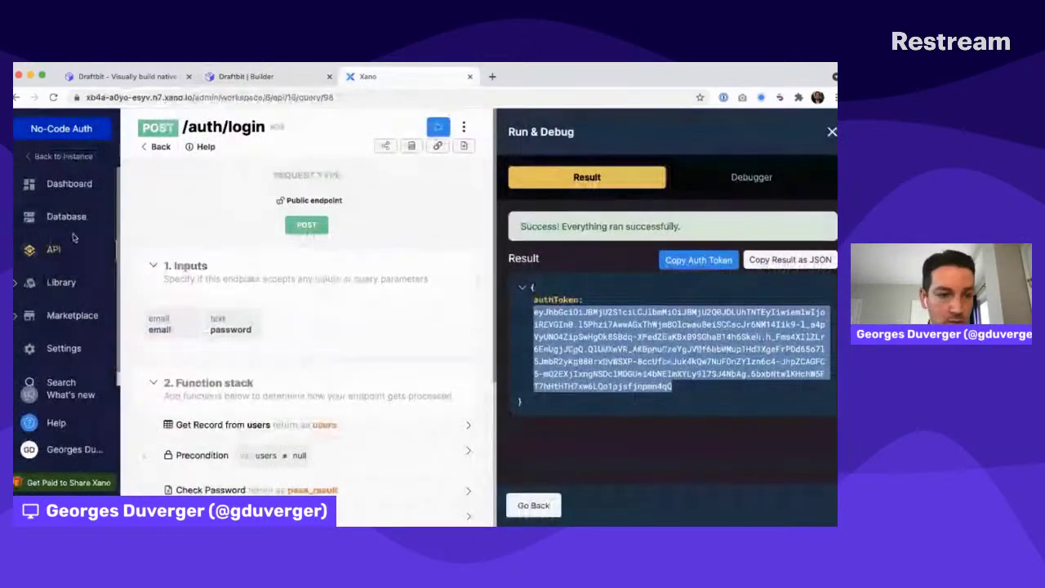
pyautogui.click(47, 250)
pyautogui.click(243, 241)
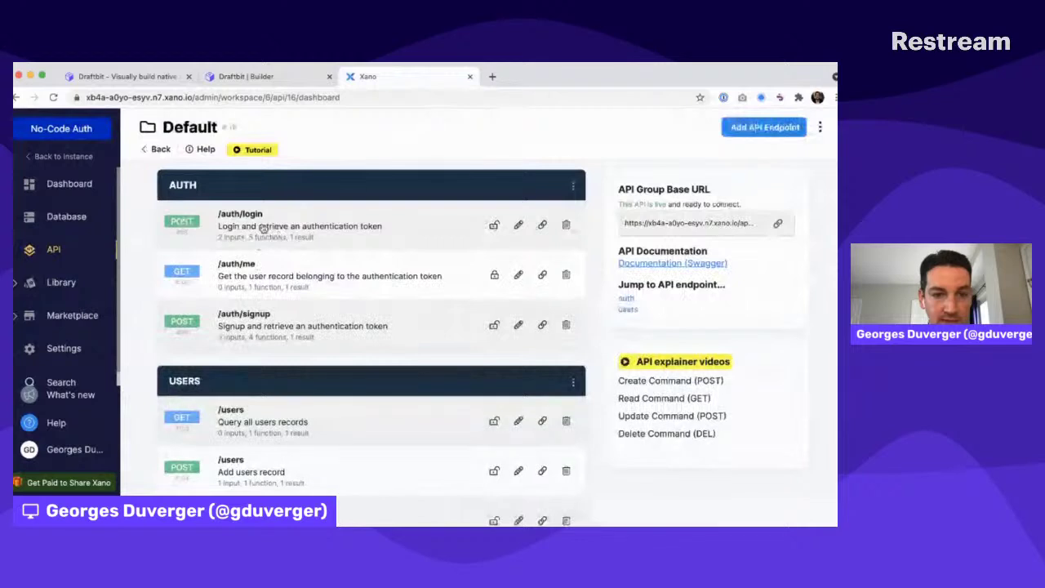
pyautogui.click(263, 228)
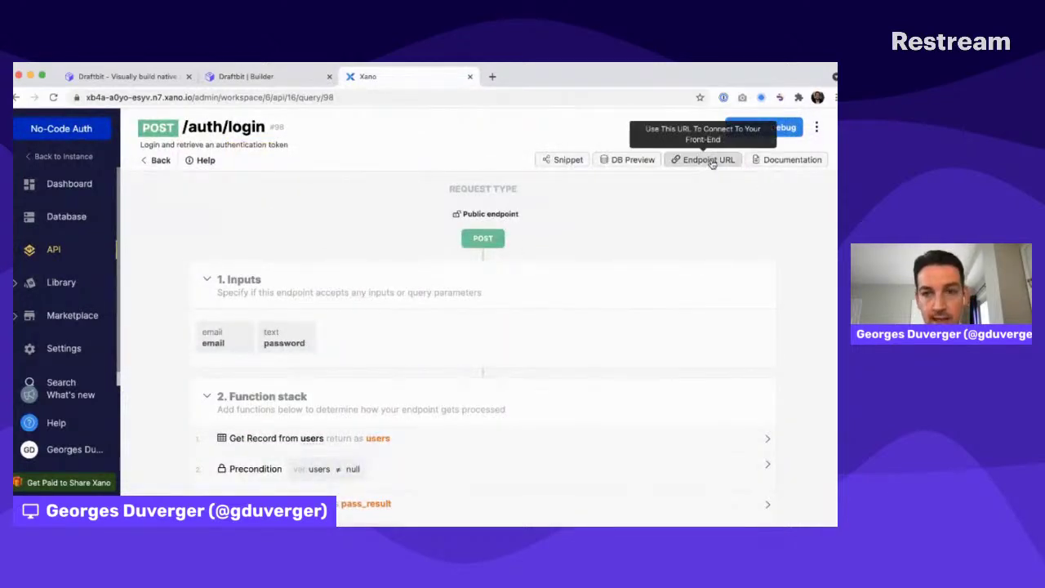
pyautogui.click(763, 128)
# Run /auth/login with an altered password and confirm the Access Denied error
pyautogui.click(620, 317)
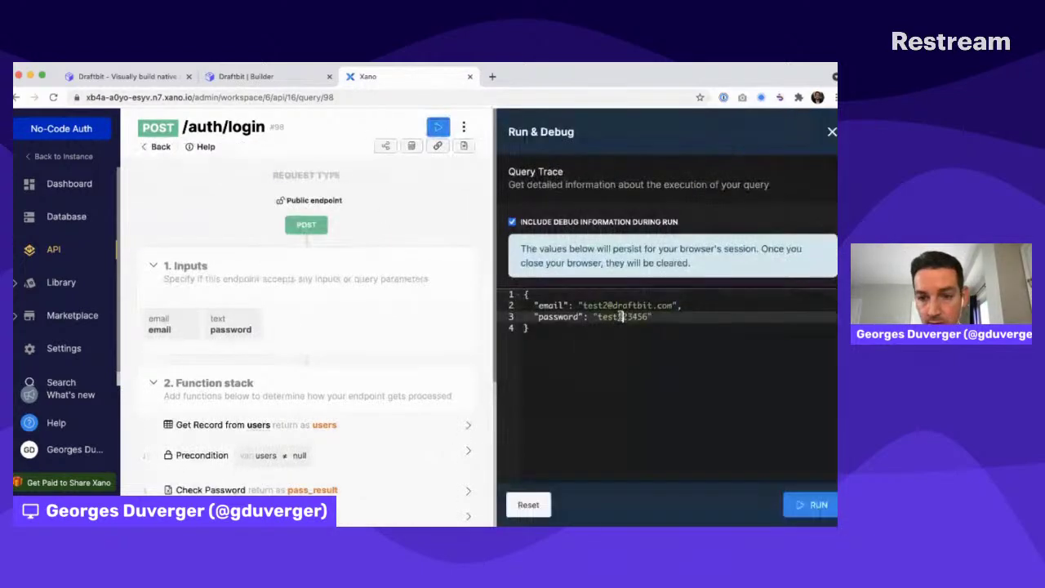
pyautogui.write('d')
pyautogui.click(809, 504)
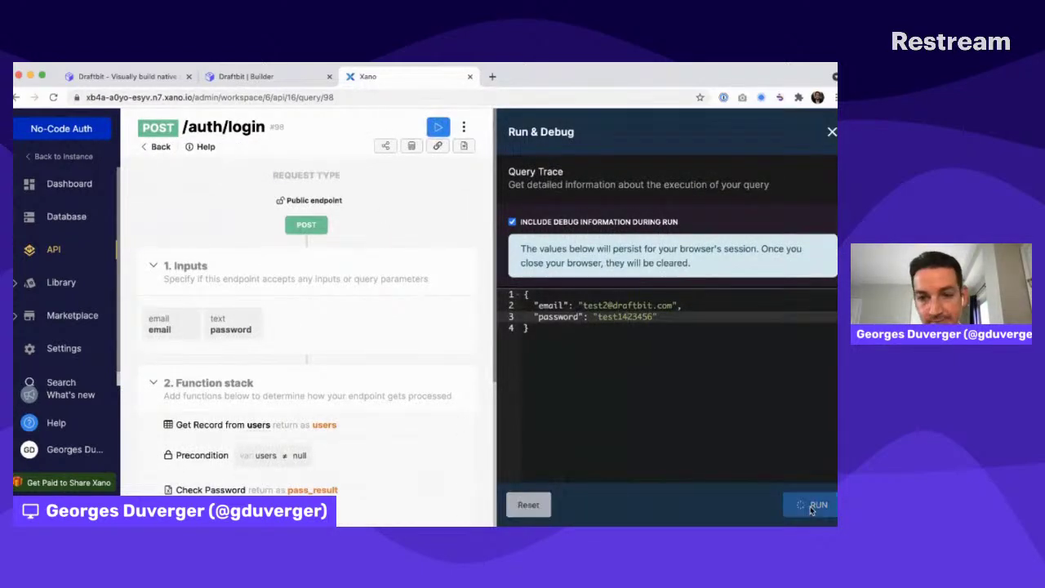
pyautogui.moveTo(553, 244); pyautogui.dragTo(764, 261)
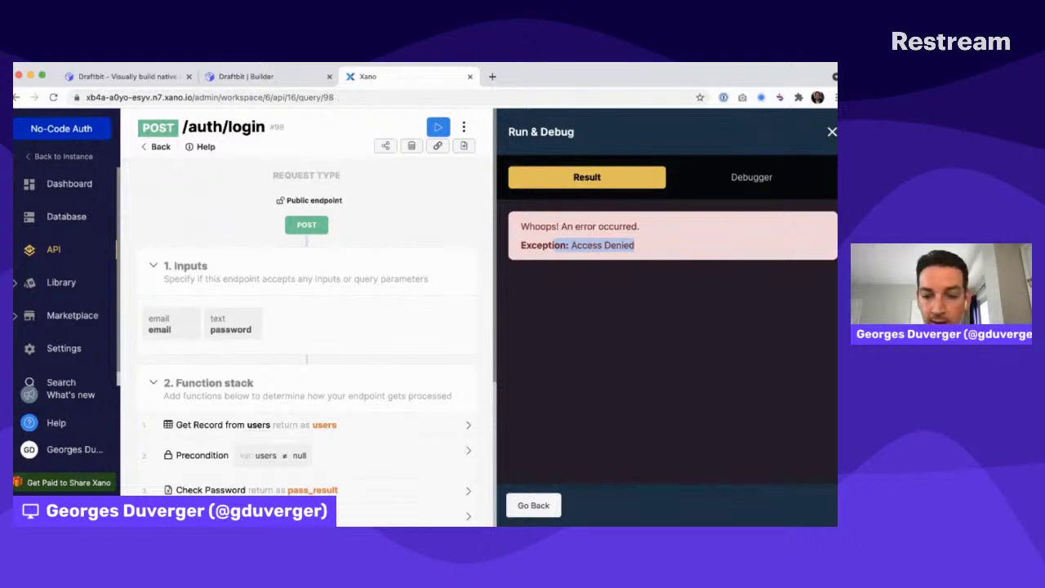
pyautogui.press('super+Tab')
pyautogui.press('super+Tab')
pyautogui.press('super+Tab')
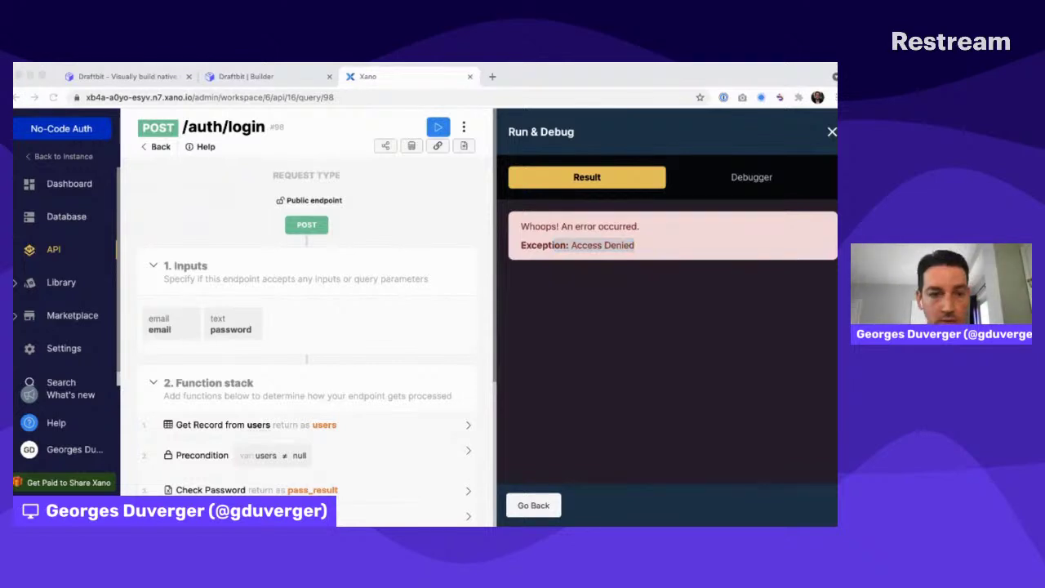
pyautogui.click(741, 284)
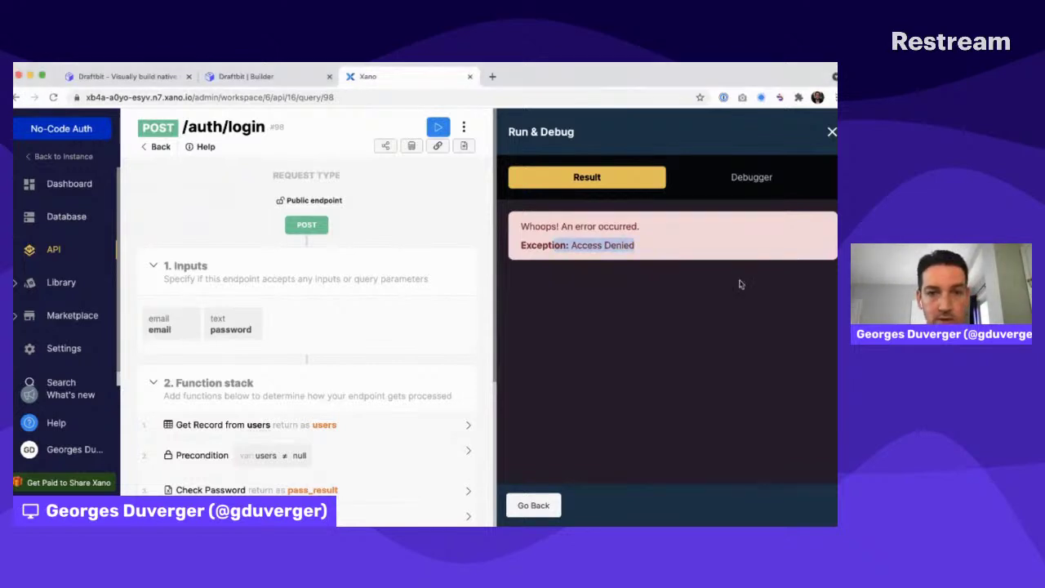
pyautogui.click(247, 75)
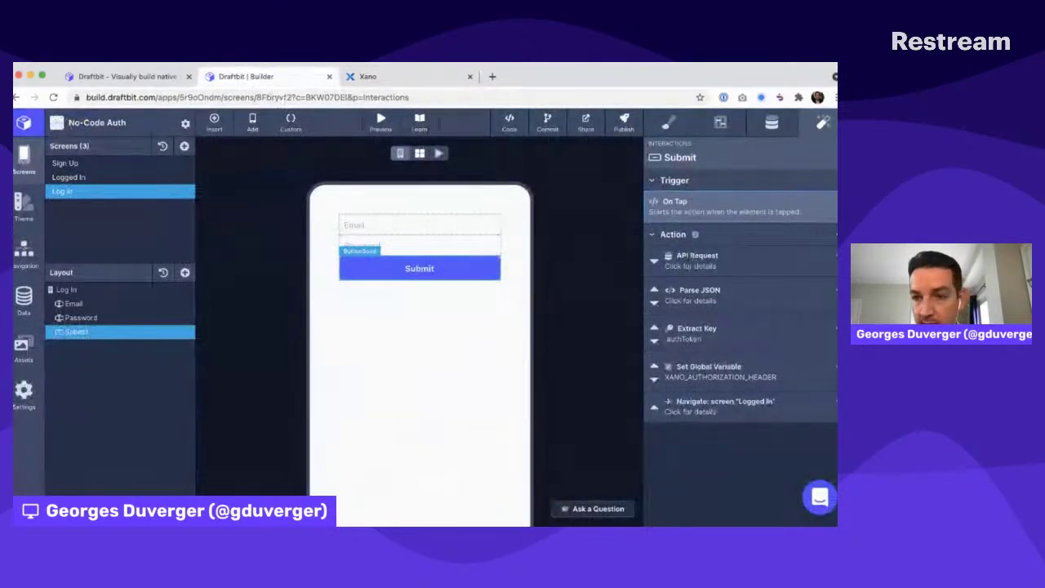
# Add a Conditional Stop to Submit that checks xanoAuthToken with the Negate transform
pyautogui.click(829, 233)
pyautogui.click(786, 266)
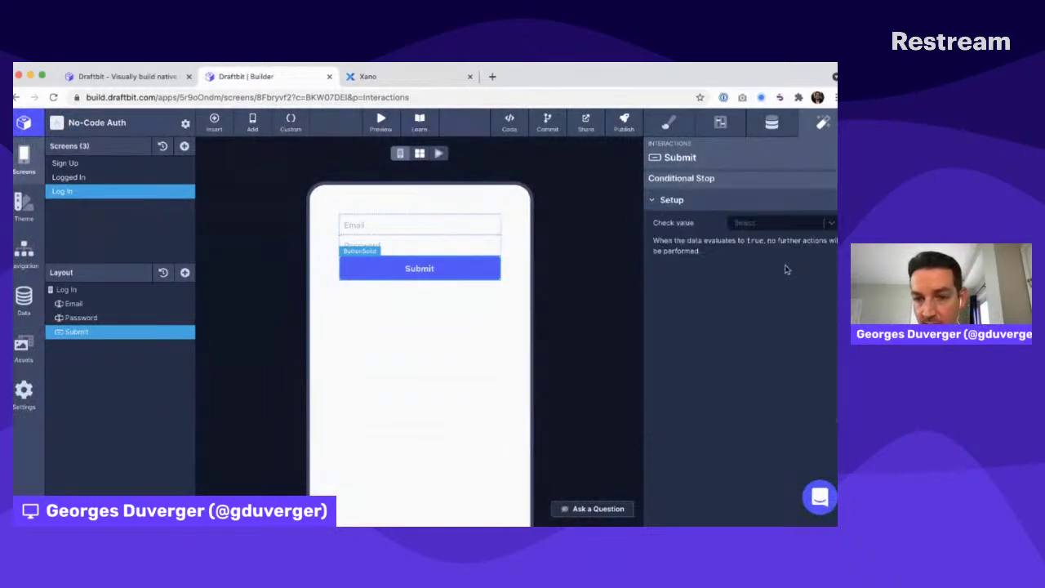
pyautogui.click(779, 221)
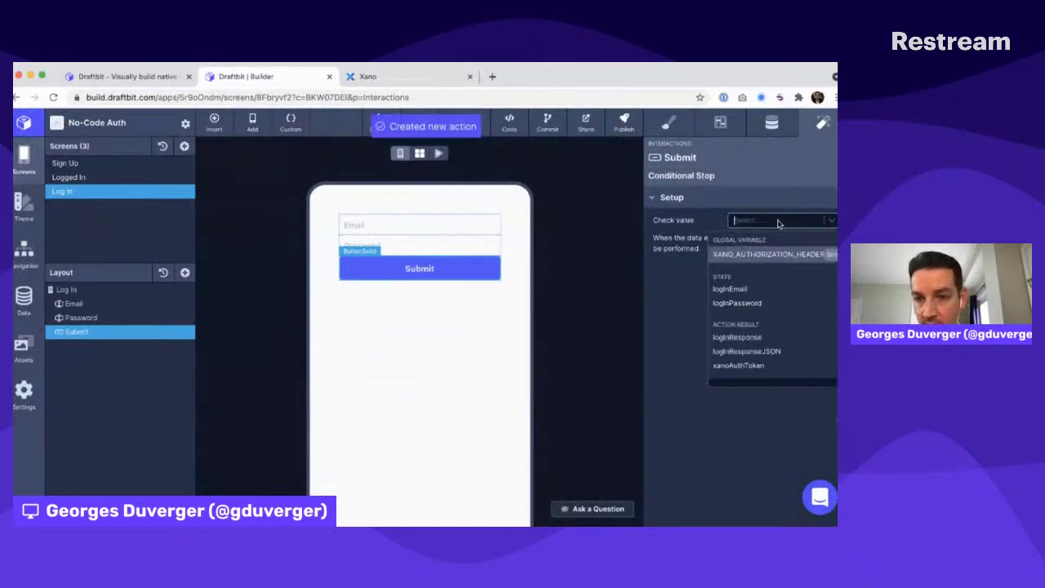
pyautogui.click(749, 366)
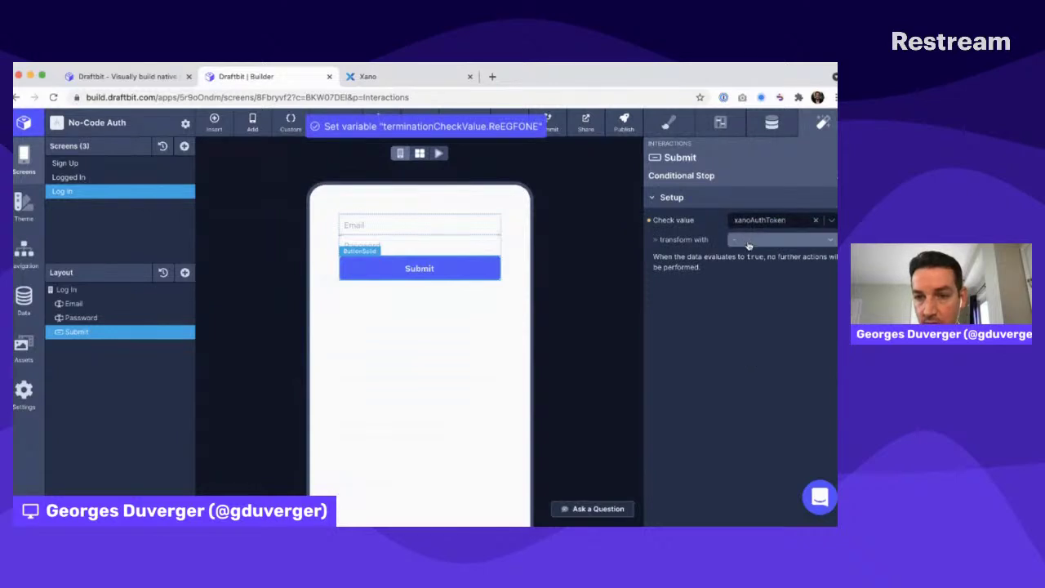
pyautogui.click(749, 245)
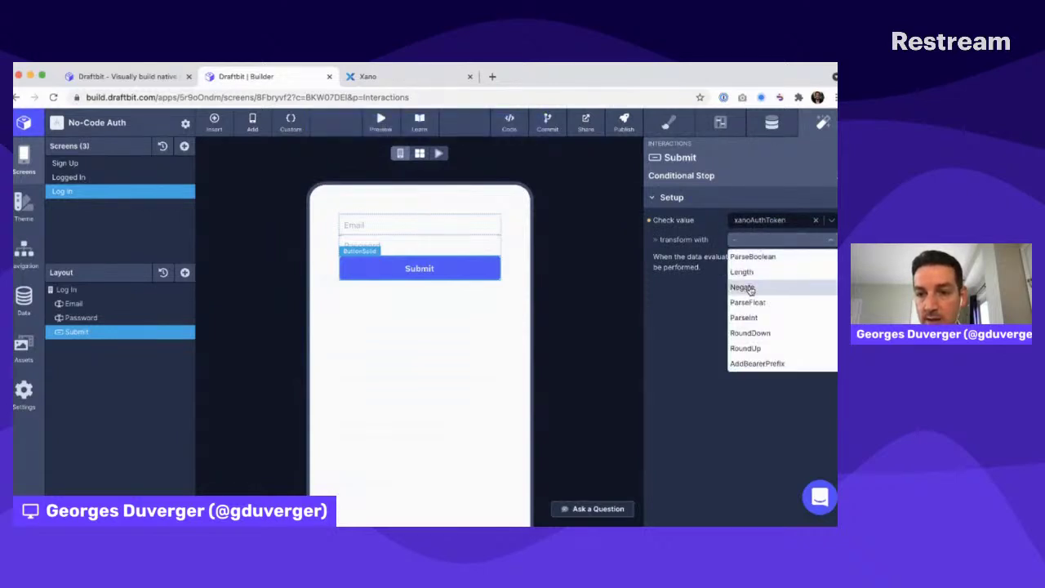
pyautogui.click(751, 290)
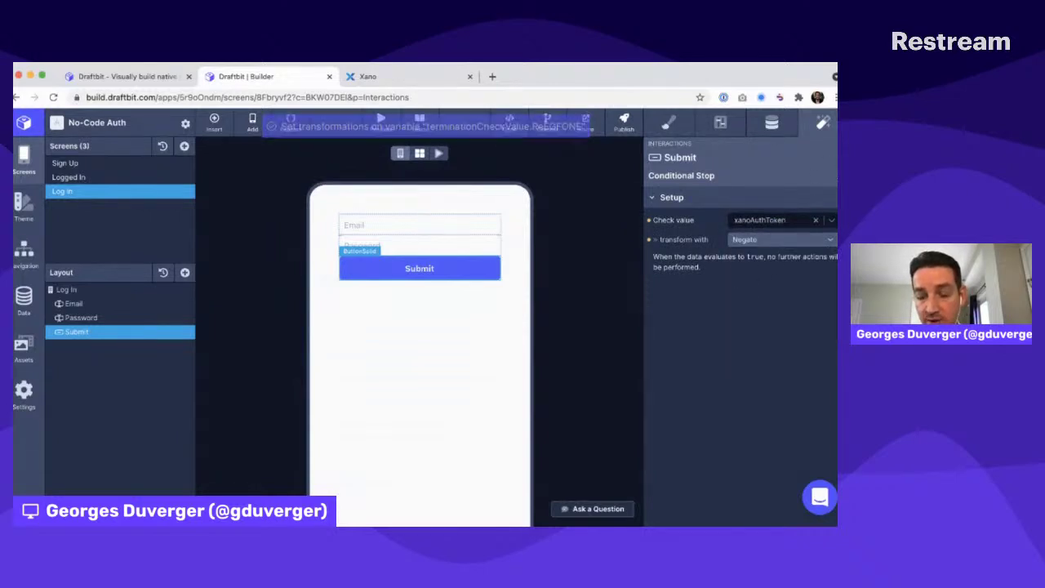
pyautogui.click(836, 176)
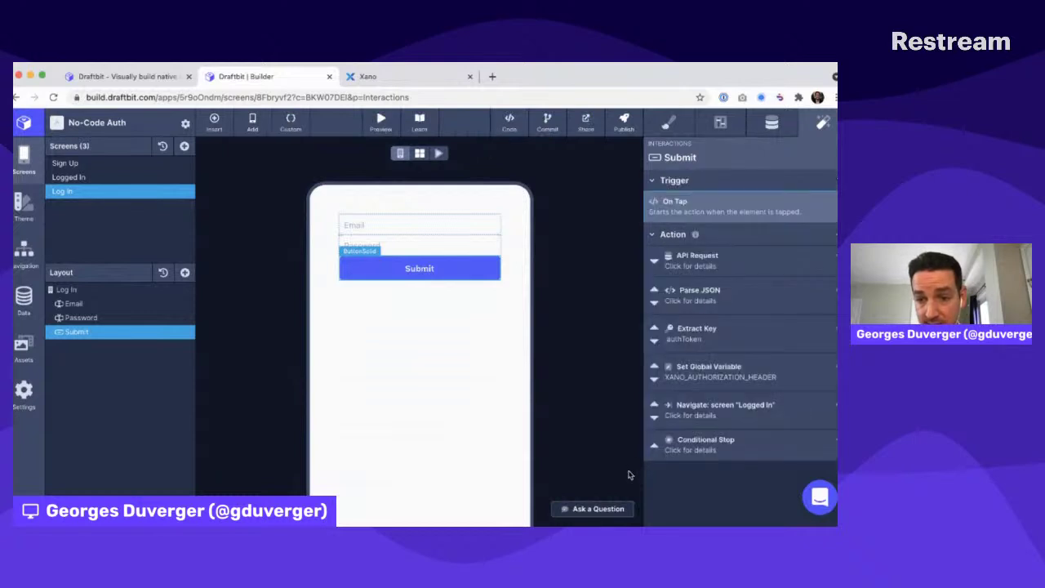
# Move the Conditional Stop up above Navigate and Set Global Variable
pyautogui.click(654, 445)
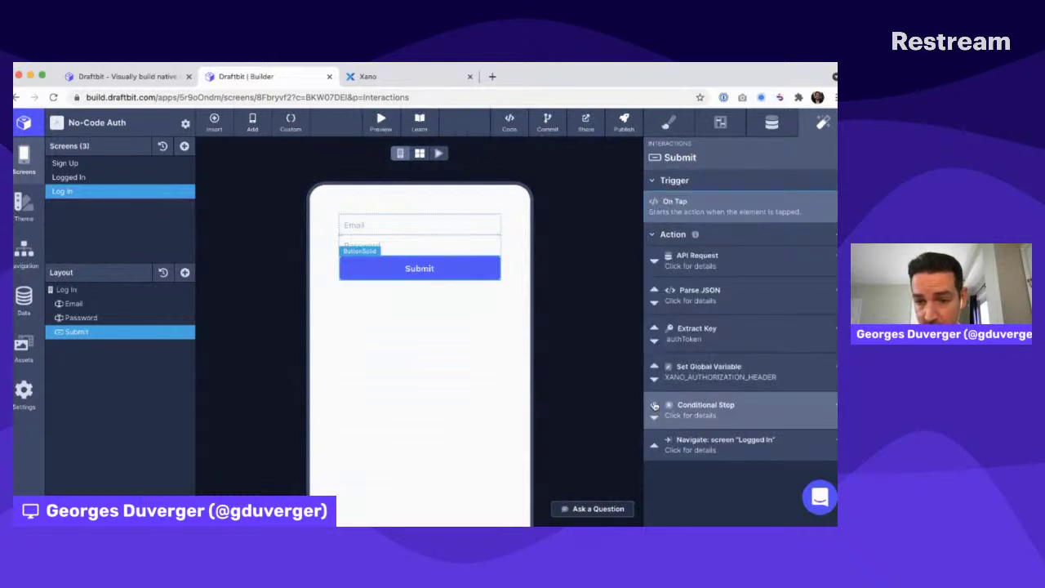
pyautogui.click(653, 406)
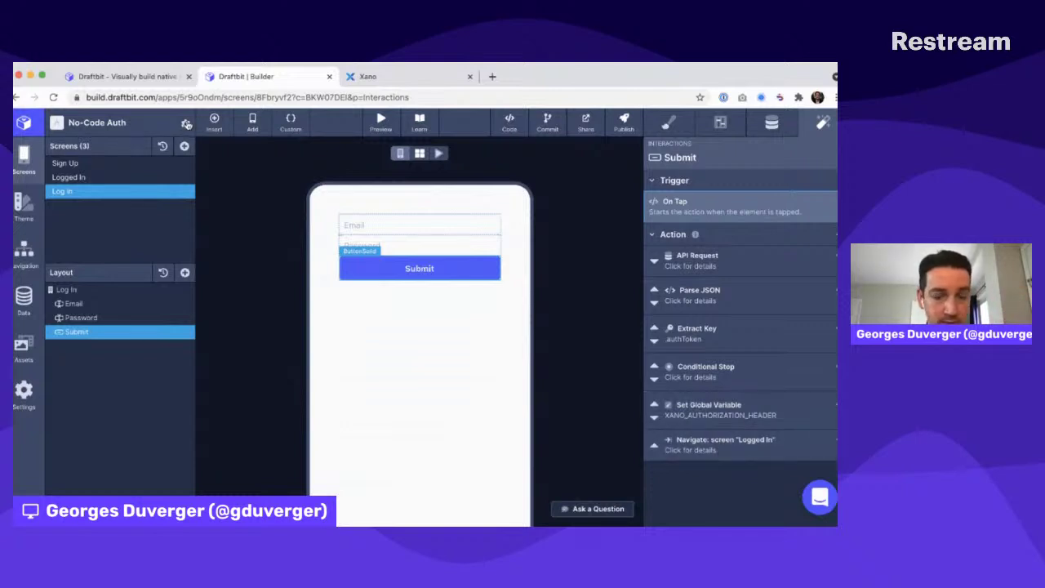
pyautogui.click(186, 124)
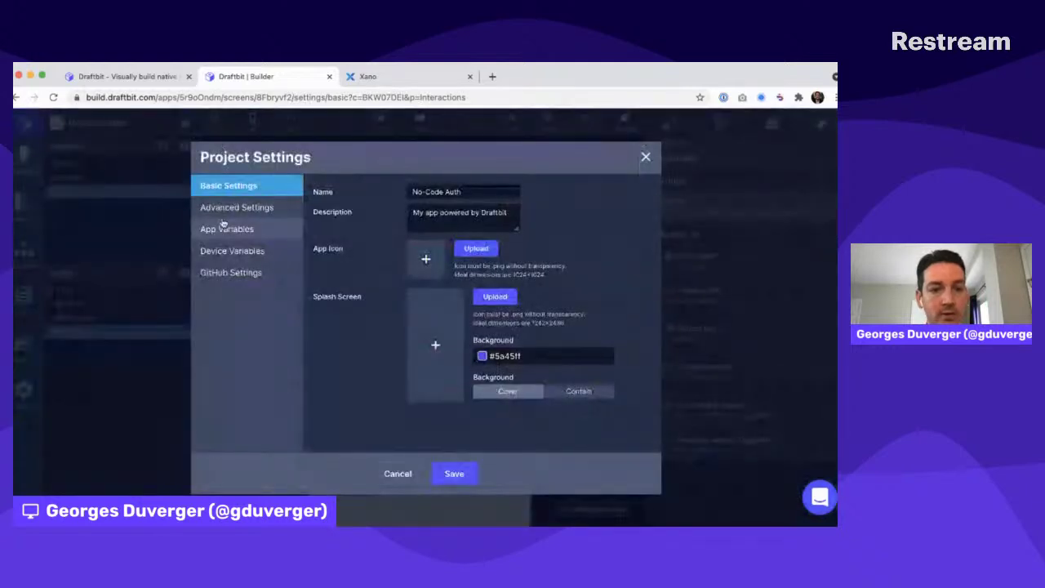
# Create an app variable named XANO_ERROR_MESSAGE with an empty value and save the settings
pyautogui.click(224, 228)
pyautogui.click(334, 327)
pyautogui.write('XANO')
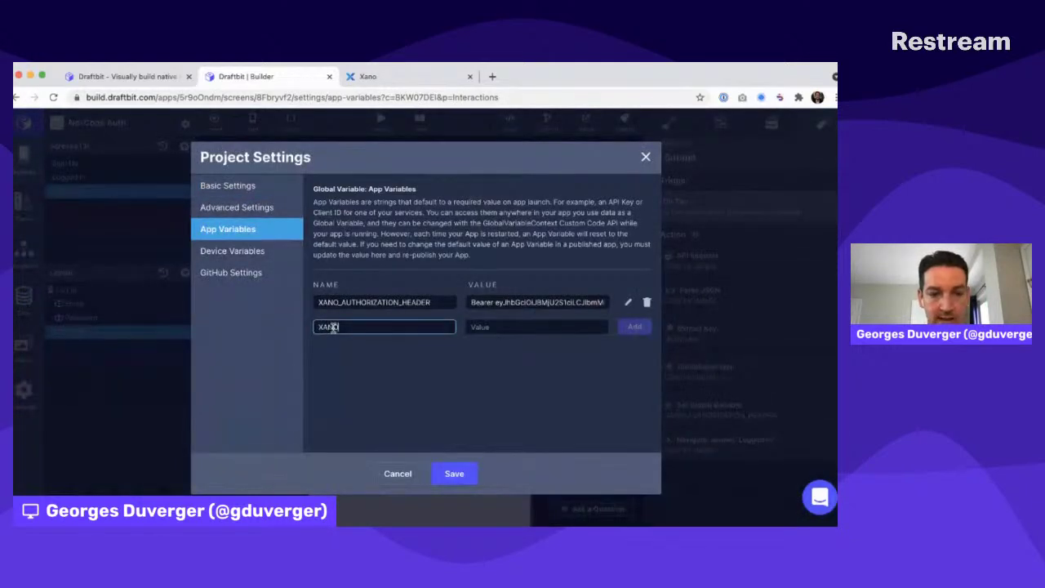
pyautogui.write('_ERROR_MESSAGE')
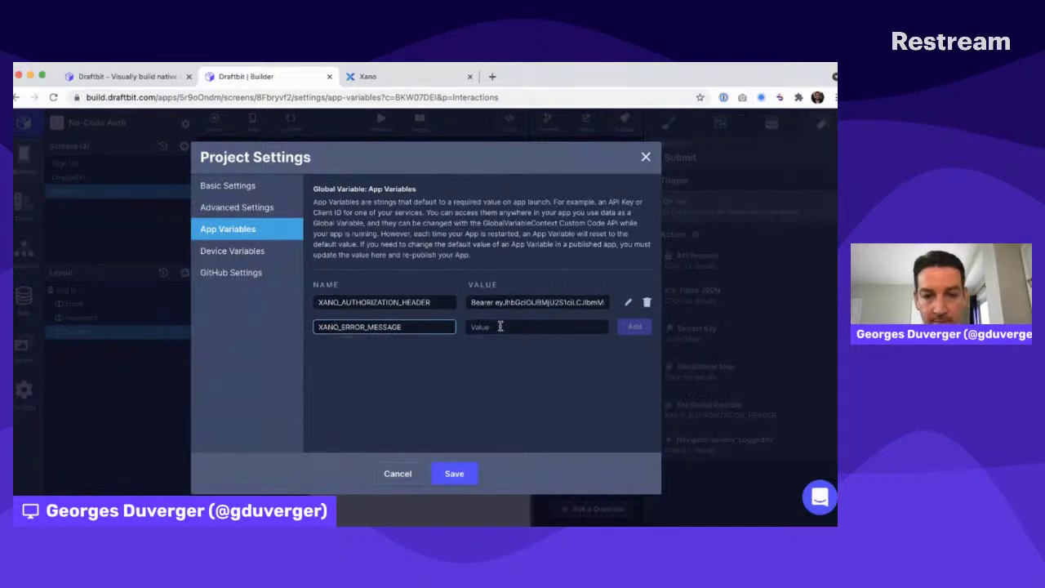
pyautogui.click(495, 329)
pyautogui.click(634, 326)
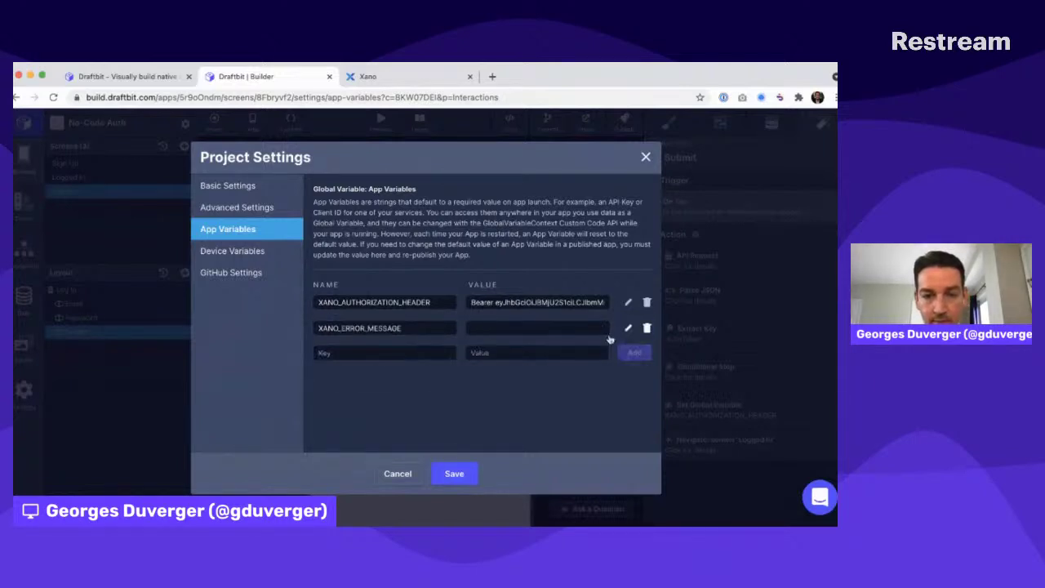
pyautogui.click(455, 475)
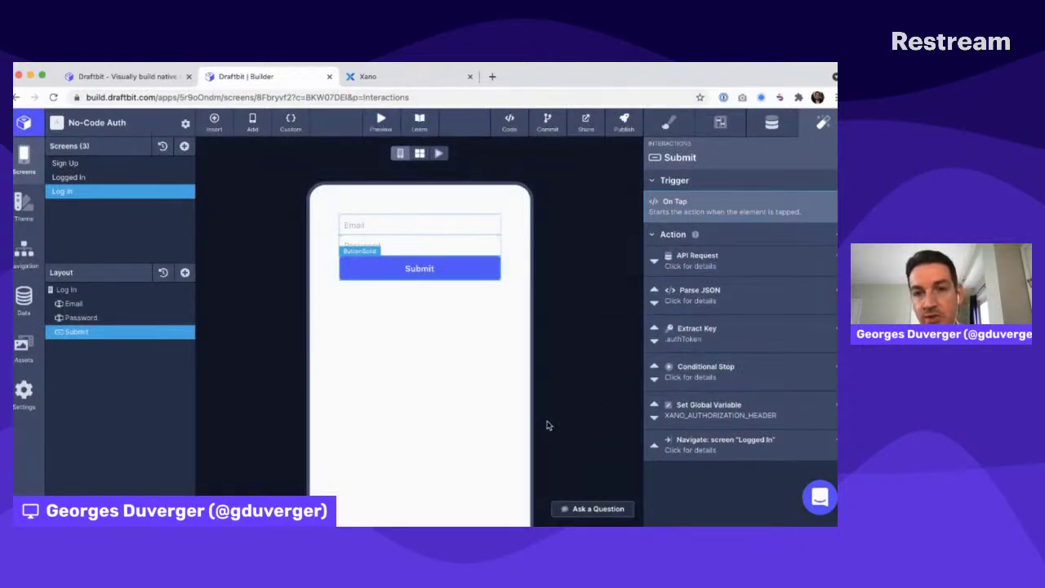
# Back in Xano, review the failed login's Access Denied exception in the run results
pyautogui.click(414, 80)
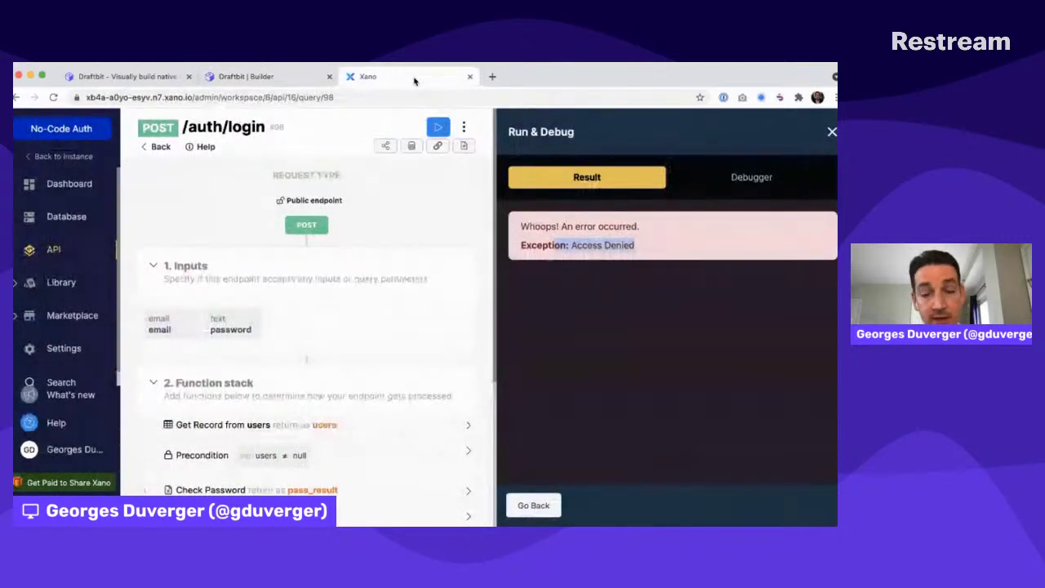
pyautogui.click(677, 272)
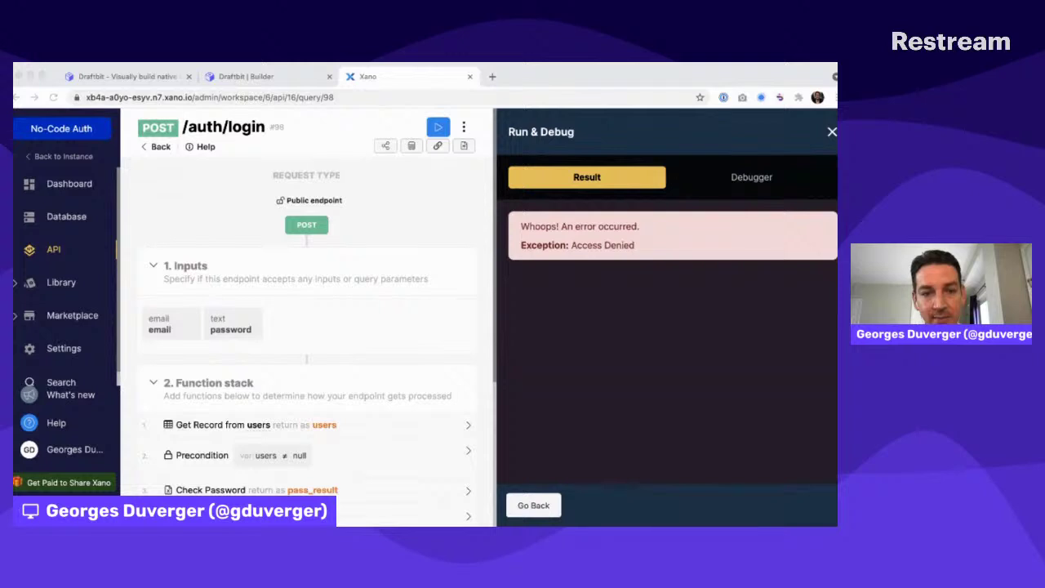
pyautogui.click(722, 325)
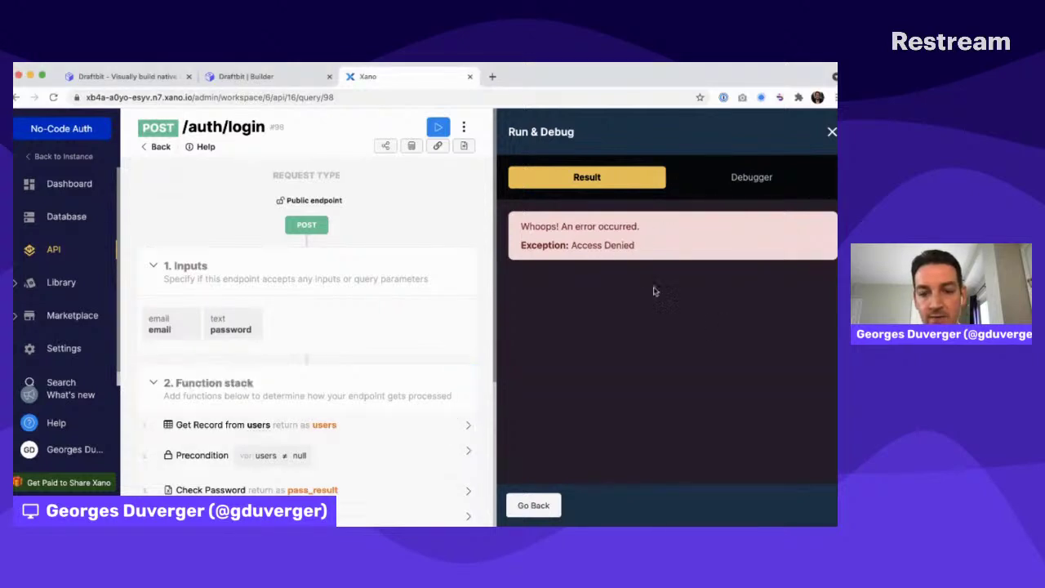
pyautogui.click(750, 178)
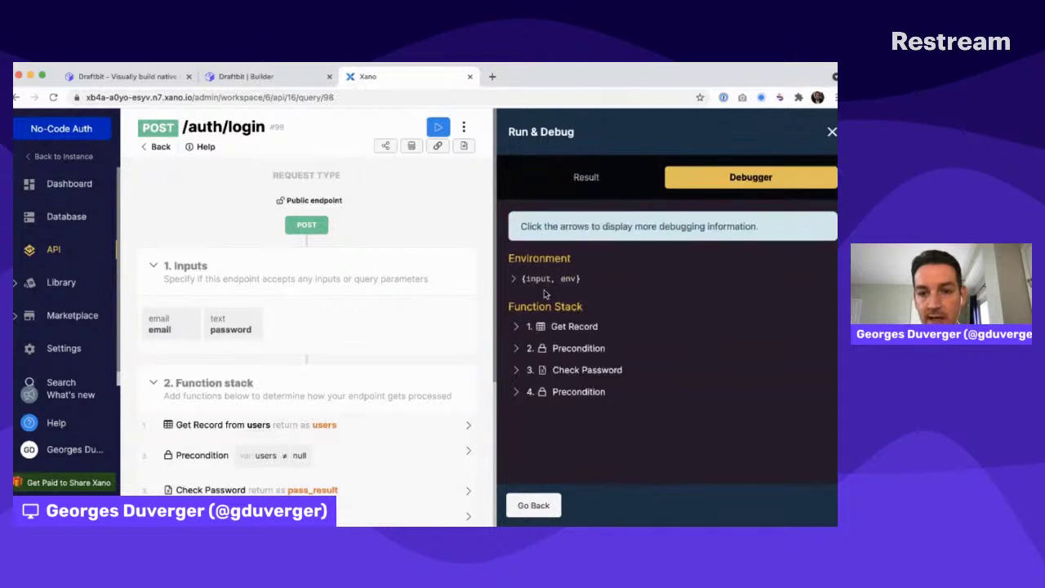
pyautogui.click(580, 180)
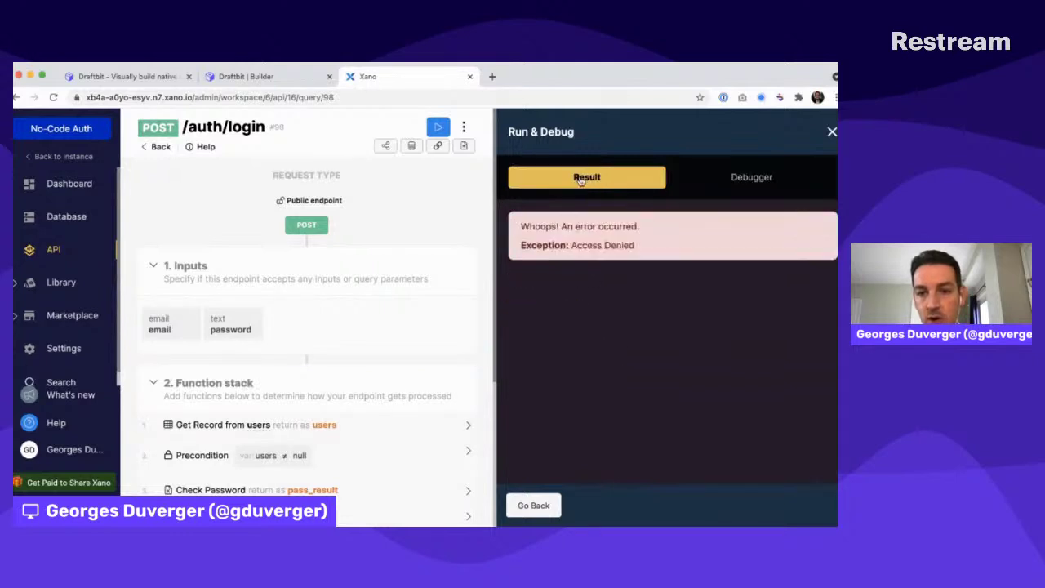
pyautogui.moveTo(584, 244); pyautogui.dragTo(675, 247)
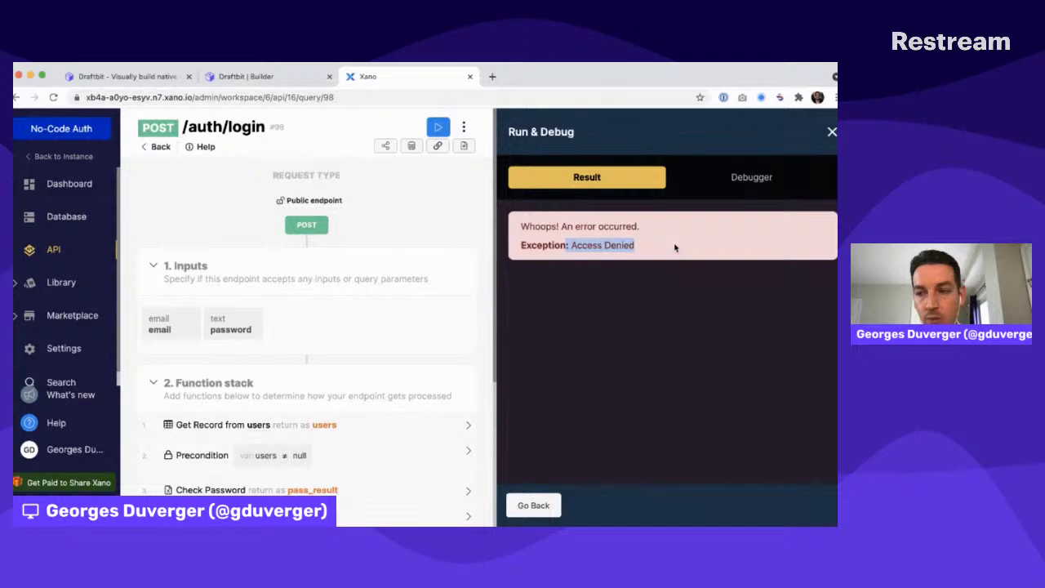
pyautogui.click(532, 504)
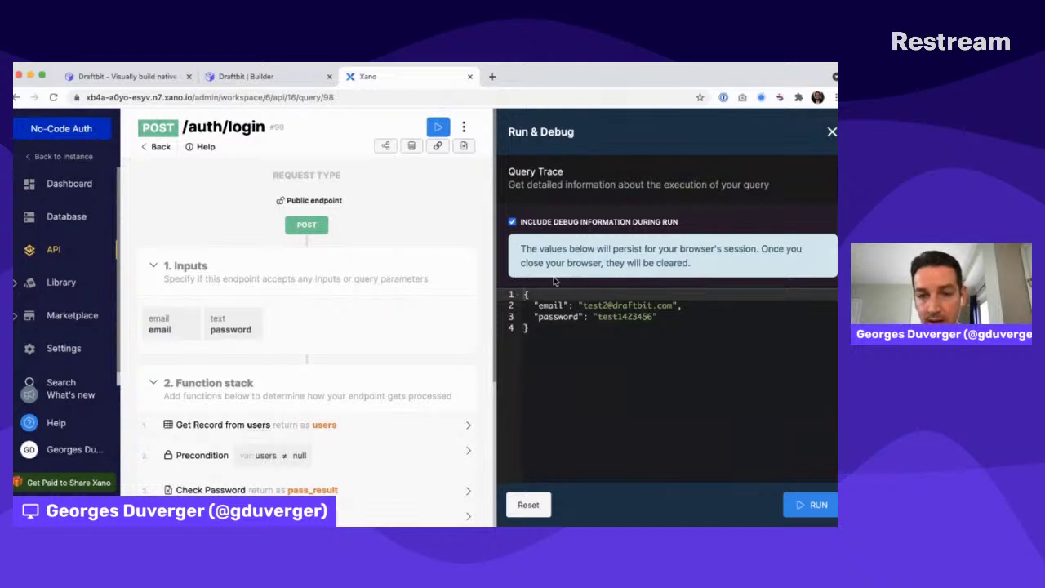
# Replace the password in the request JSON with the correct test password and rerun to get an authToken
pyautogui.click(619, 316)
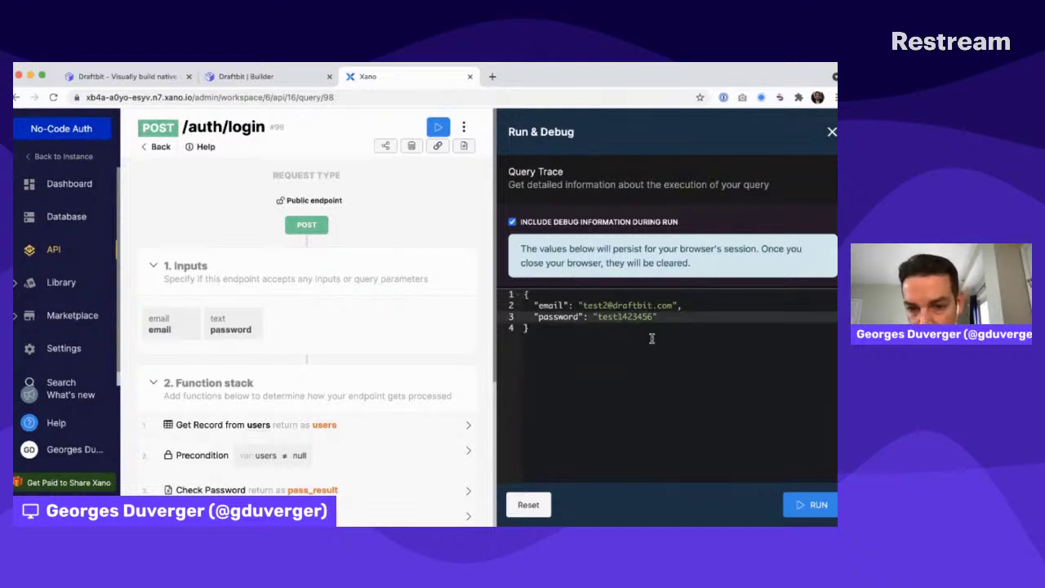
pyautogui.click(813, 503)
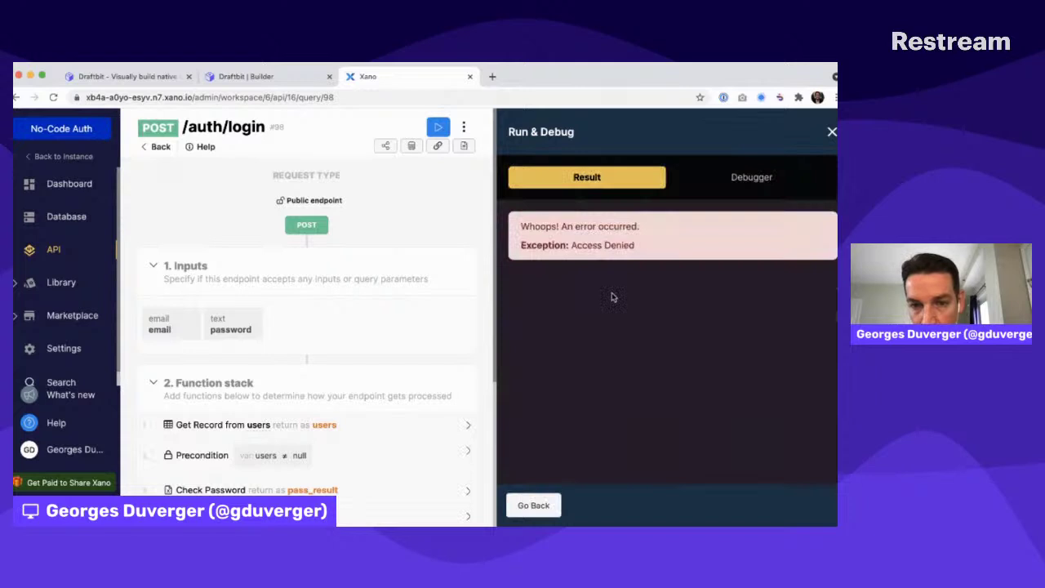
pyautogui.click(533, 504)
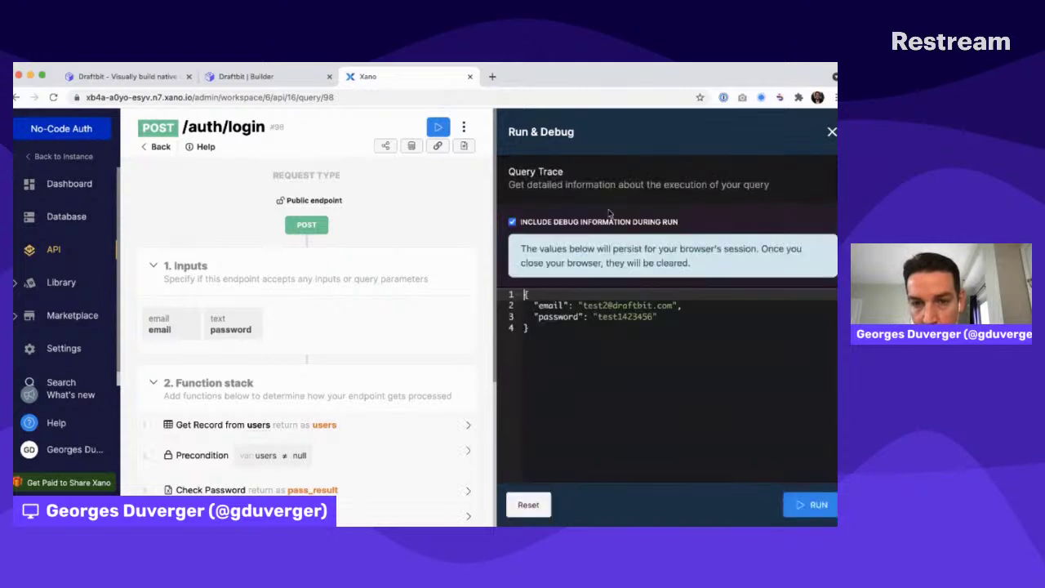
pyautogui.click(608, 306)
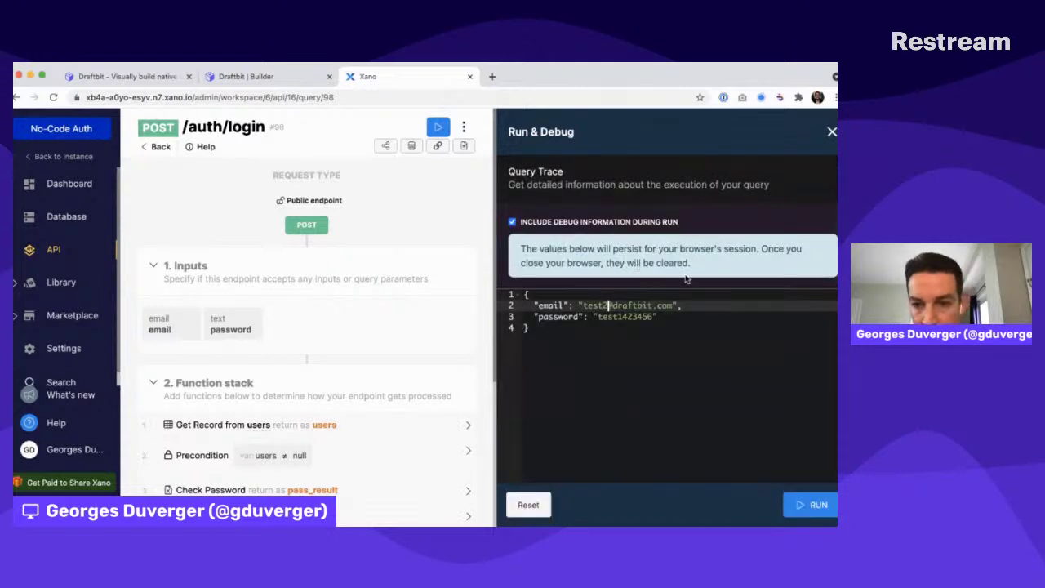
pyautogui.press('Down')
pyautogui.hotkey('alt', 'Left')
pyautogui.hotkey('alt', 'shift', 'Right')
pyautogui.write('test')
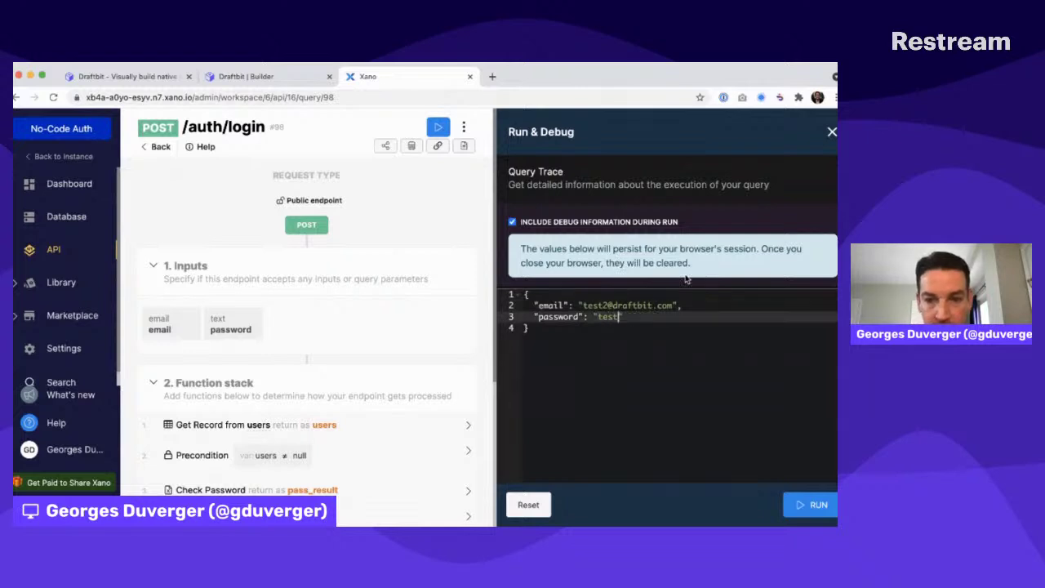
pyautogui.write('1234567')
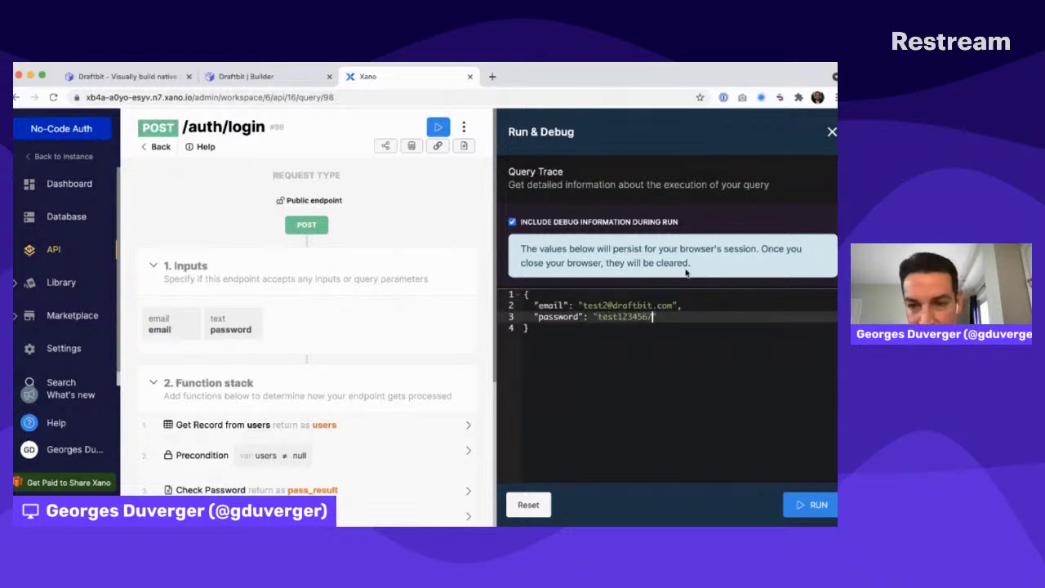
pyautogui.moveTo(584, 305); pyautogui.dragTo(656, 306)
pyautogui.click(737, 444)
pyautogui.click(810, 503)
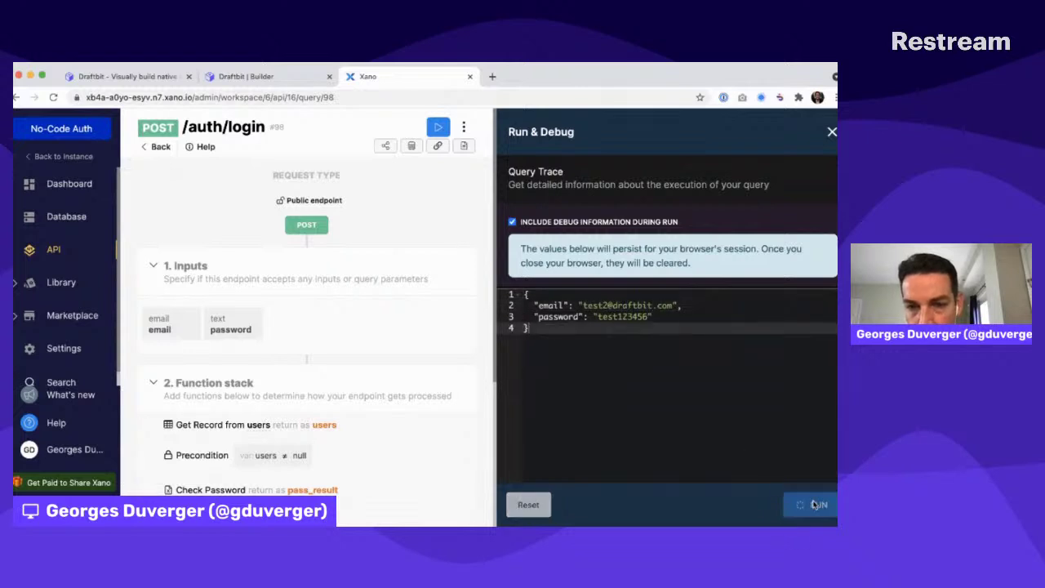
pyautogui.moveTo(527, 287); pyautogui.dragTo(523, 403)
pyautogui.moveTo(534, 299); pyautogui.dragTo(553, 349)
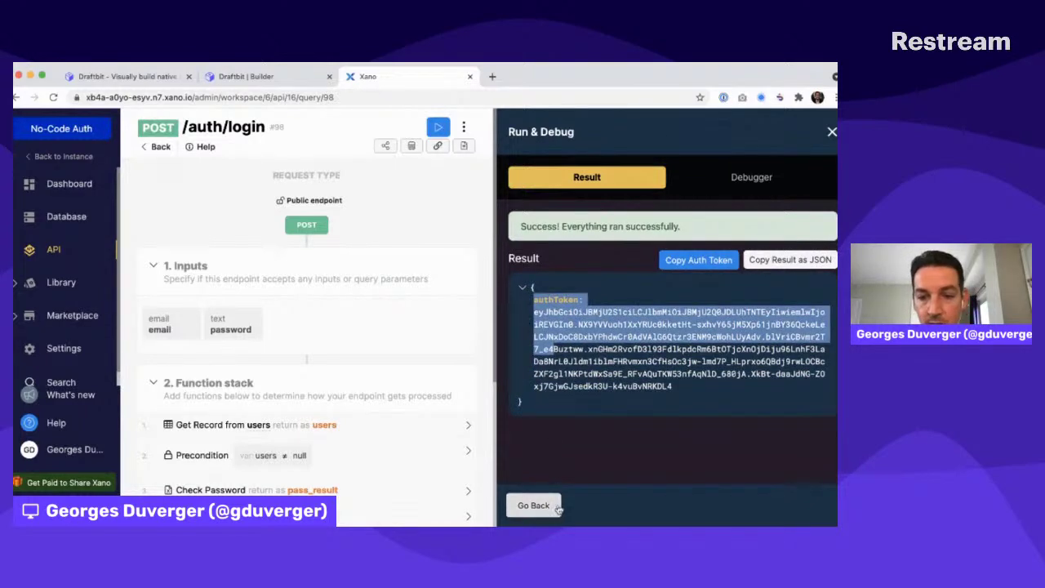
# Change the request's email to an unregistered one, rerun, and open the Debugger
pyautogui.click(533, 505)
pyautogui.click(607, 305)
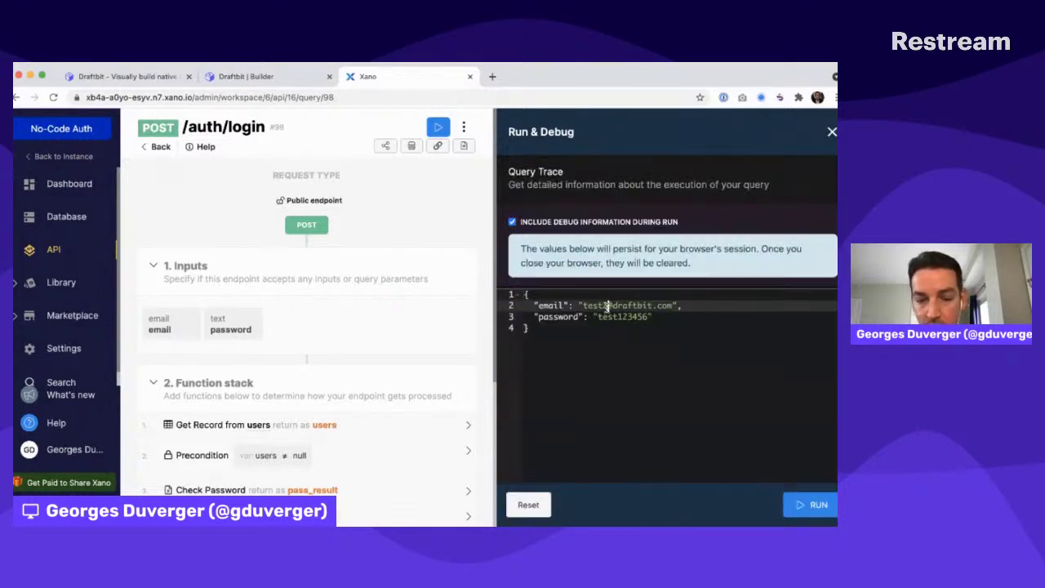
pyautogui.click(671, 395)
pyautogui.click(816, 504)
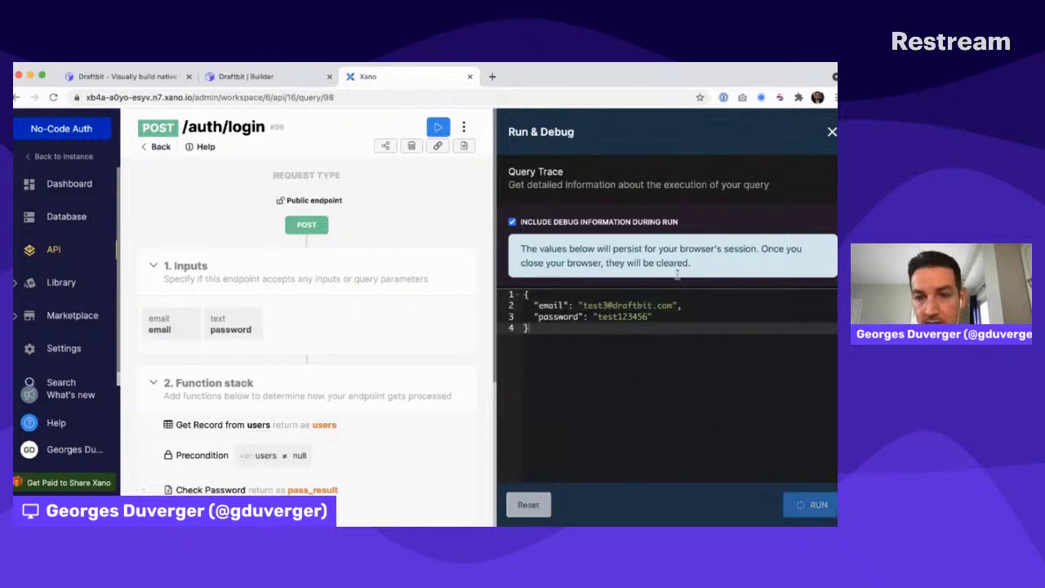
pyautogui.click(756, 171)
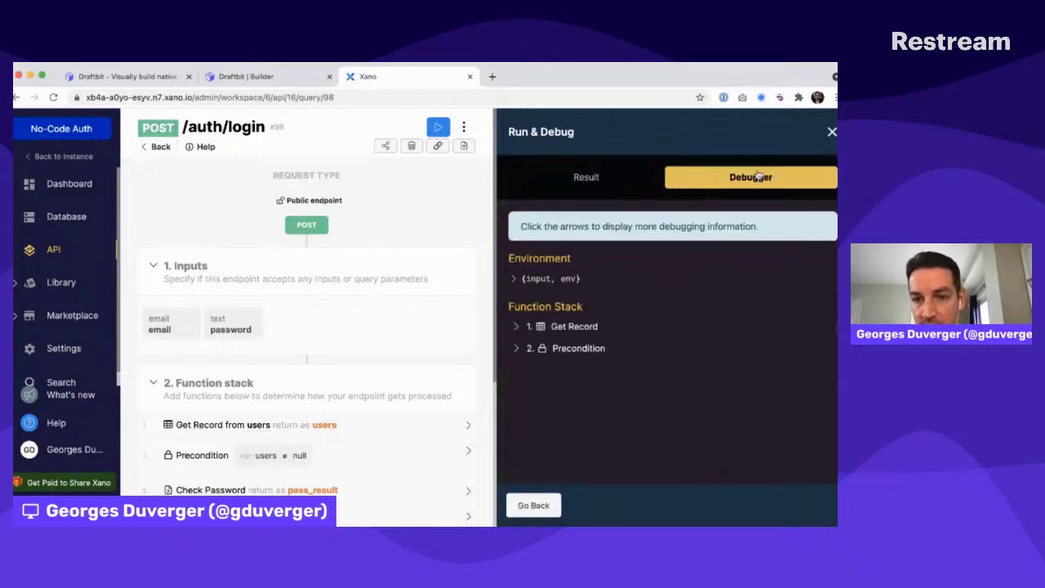
# Expand the Environment and env objects in the debugger, then switch to the Draftbit builder
pyautogui.click(512, 279)
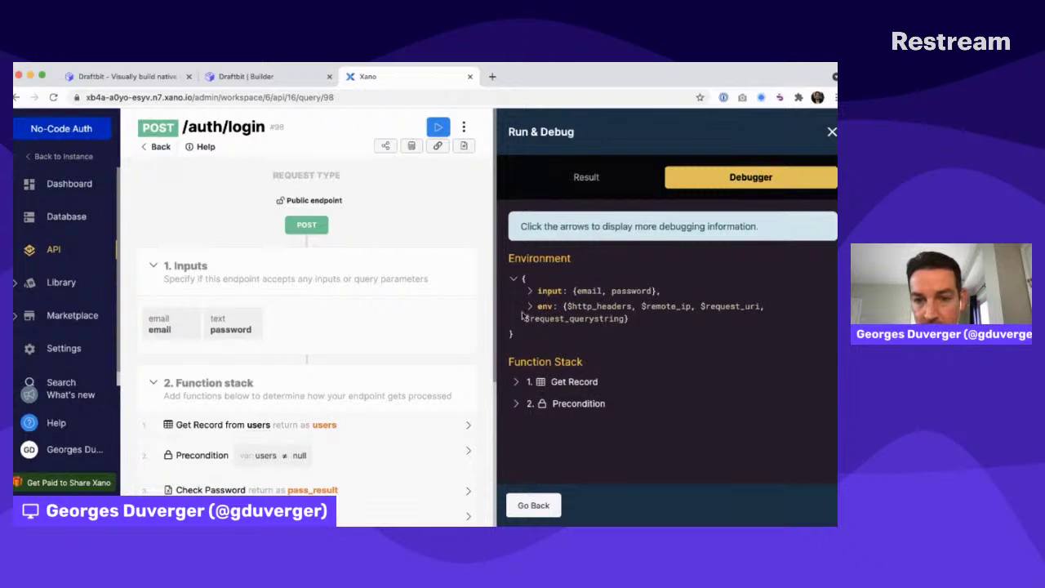
pyautogui.click(529, 306)
pyautogui.scroll(-2, 533, 310)
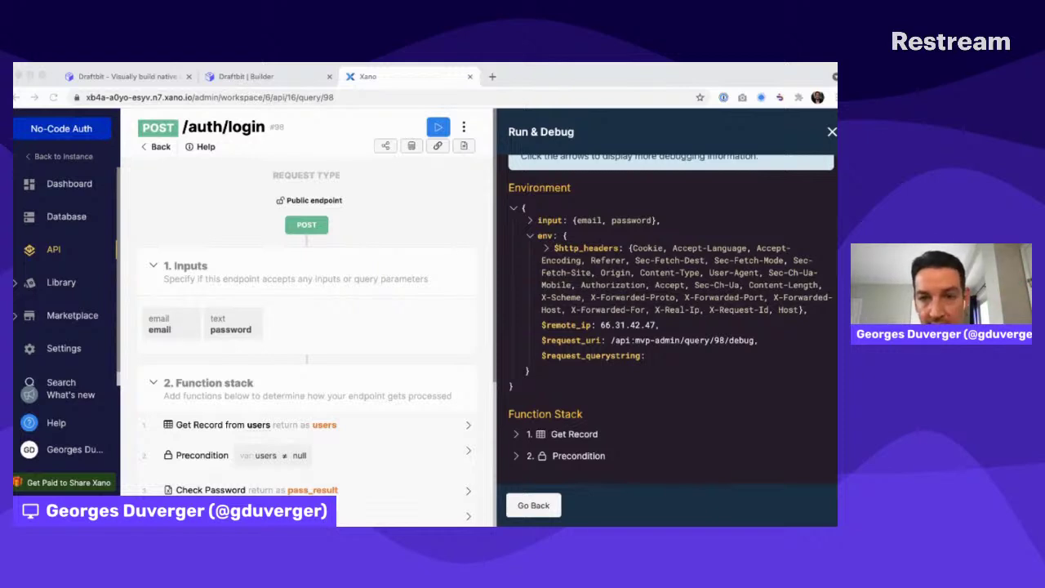
pyautogui.click(571, 157)
pyautogui.click(300, 77)
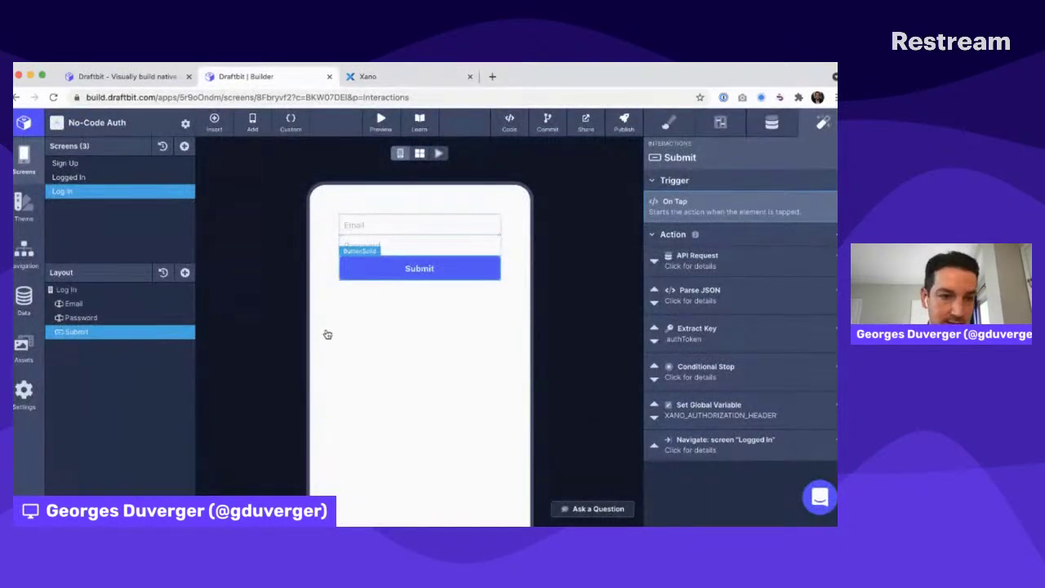
pyautogui.click(92, 290)
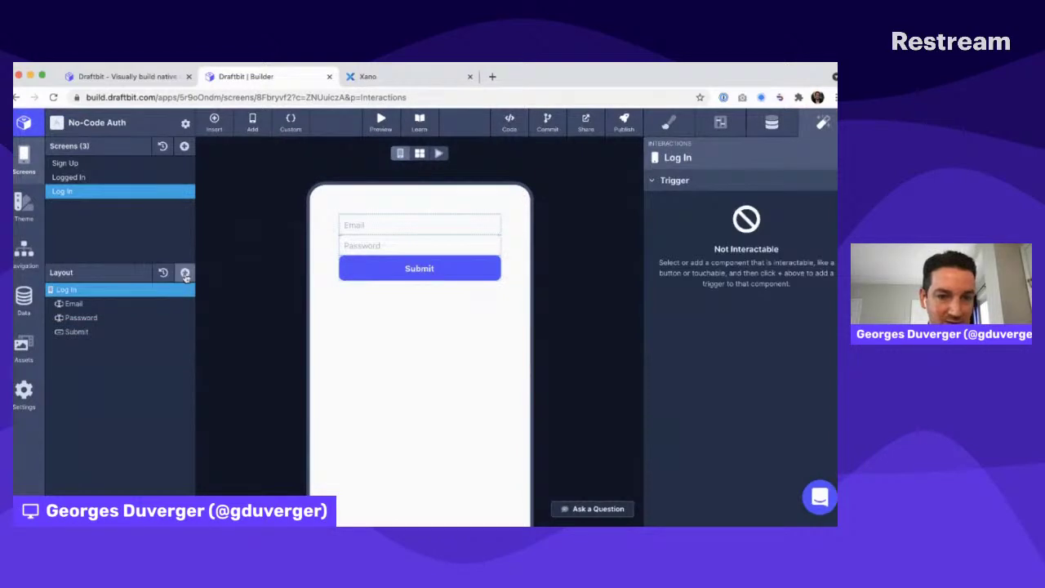
pyautogui.click(185, 273)
pyautogui.write('te')
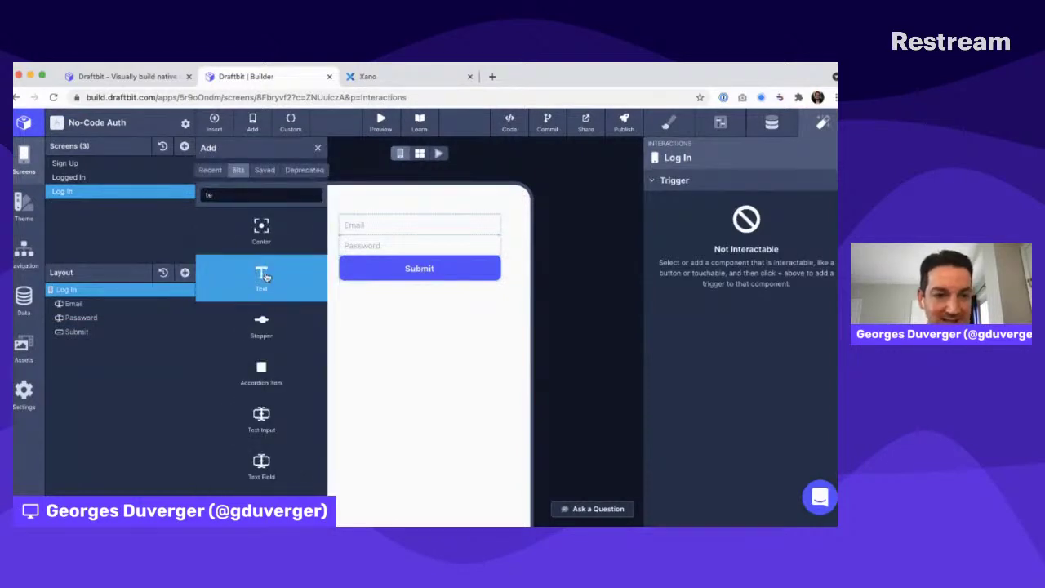
pyautogui.click(269, 280)
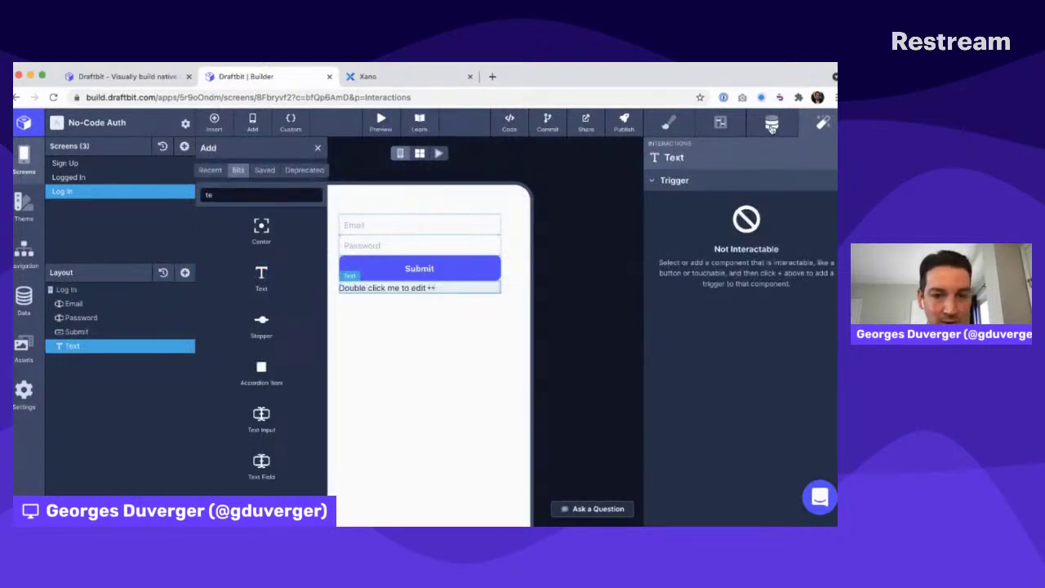
pyautogui.click(772, 124)
pyautogui.click(699, 282)
pyautogui.write('{   "code": "ERROR_CODE_INPUT_ERROR",   "message": "Invalid email format.",   "payload": {     "param": "email"   } }')
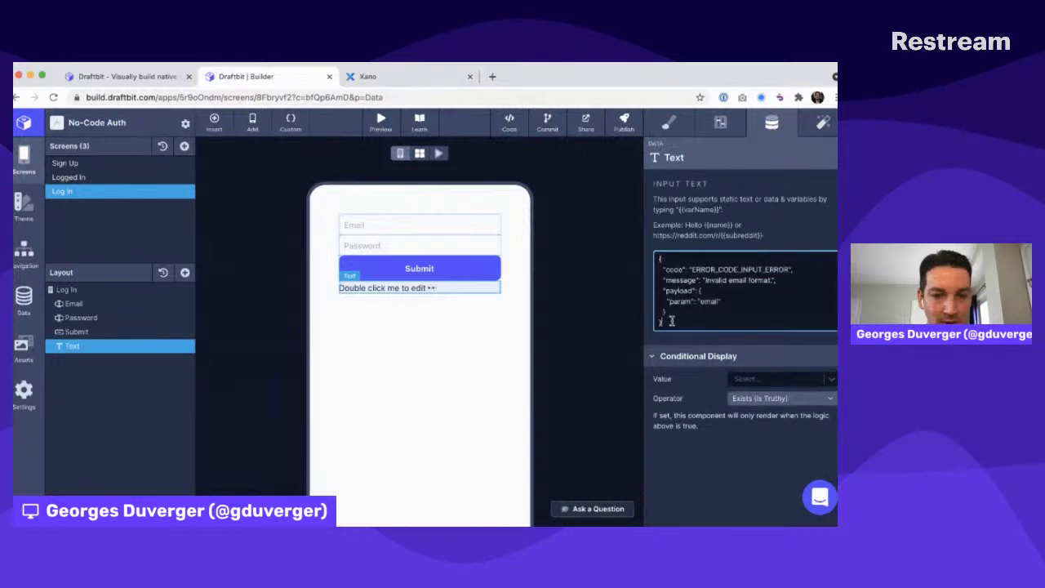
pyautogui.moveTo(664, 280); pyautogui.dragTo(802, 276)
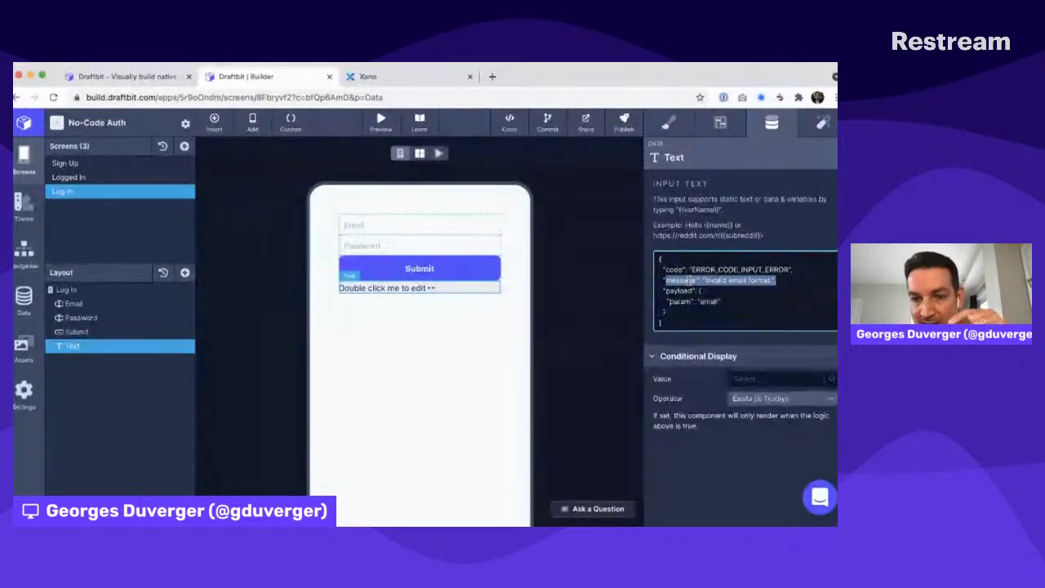
pyautogui.hotkey('ctrl', 'a')
pyautogui.press('BackSpace')
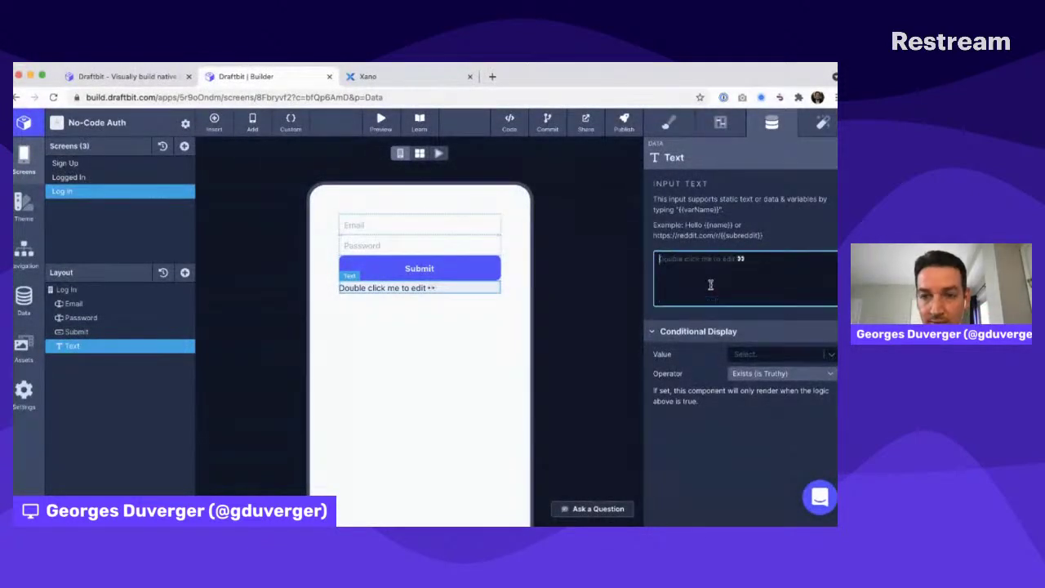
pyautogui.click(187, 347)
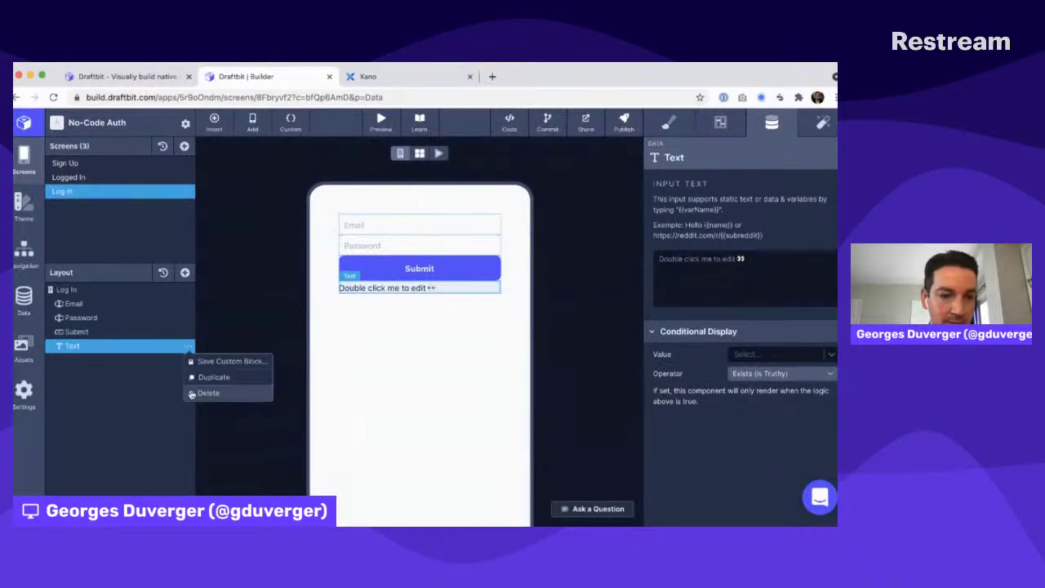
pyautogui.click(196, 392)
pyautogui.click(136, 332)
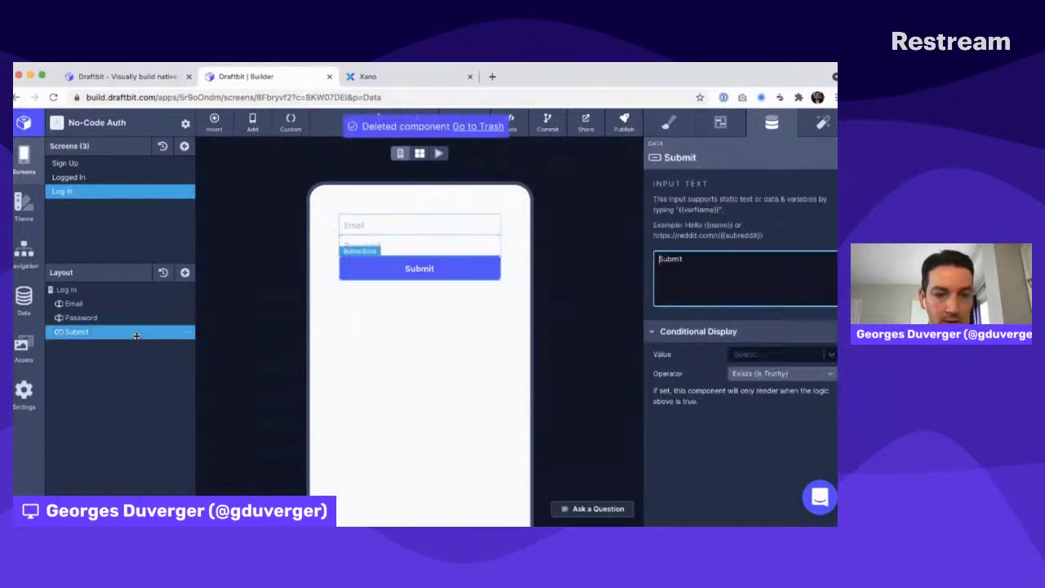
pyautogui.click(823, 122)
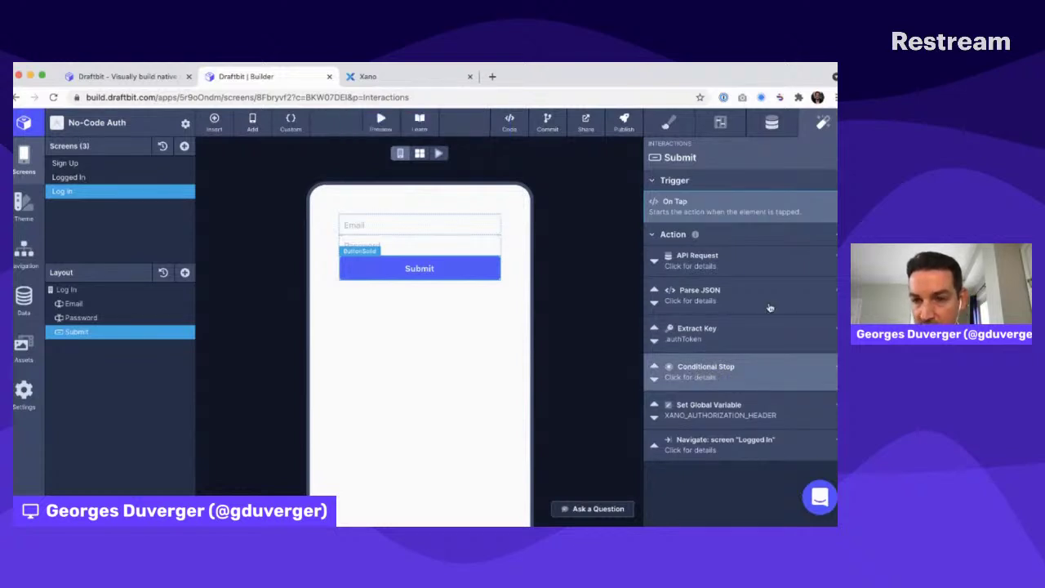
# Add an Extract Key action with input loginResponseJSON, path .message and result name xanoErrorMessage
pyautogui.click(833, 235)
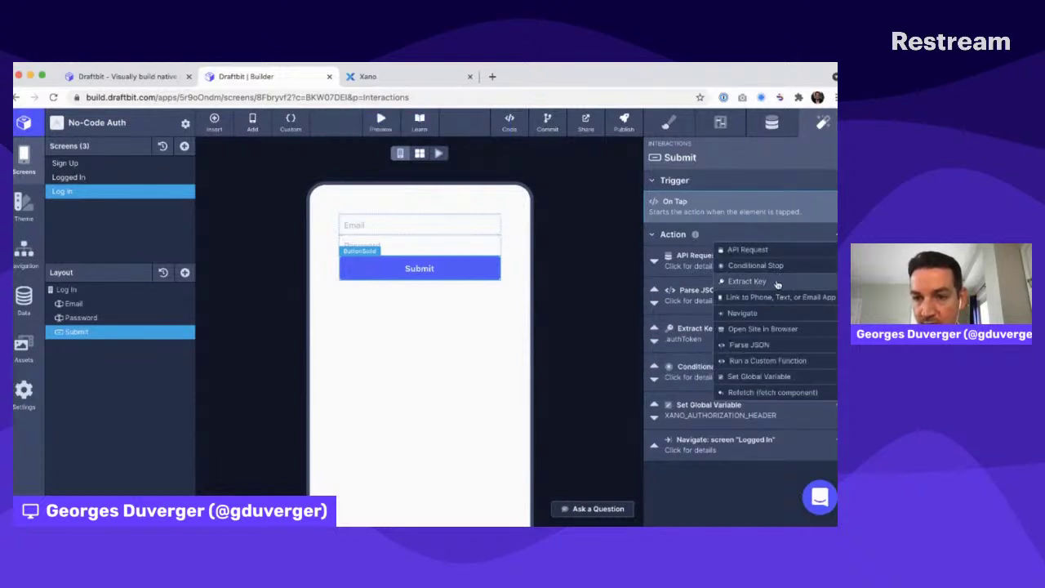
pyautogui.click(778, 283)
pyautogui.click(756, 222)
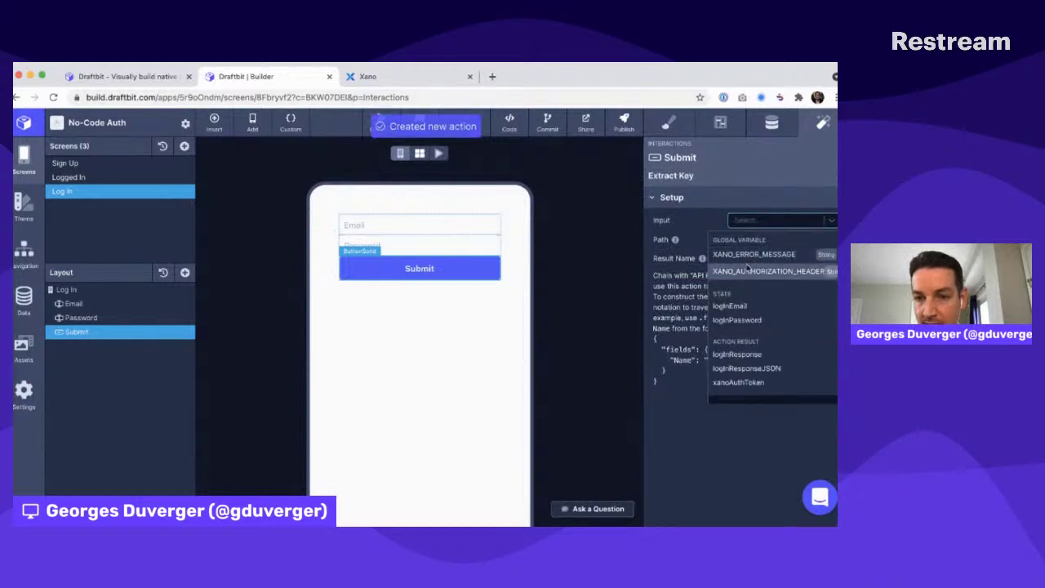
pyautogui.click(740, 372)
pyautogui.click(746, 258)
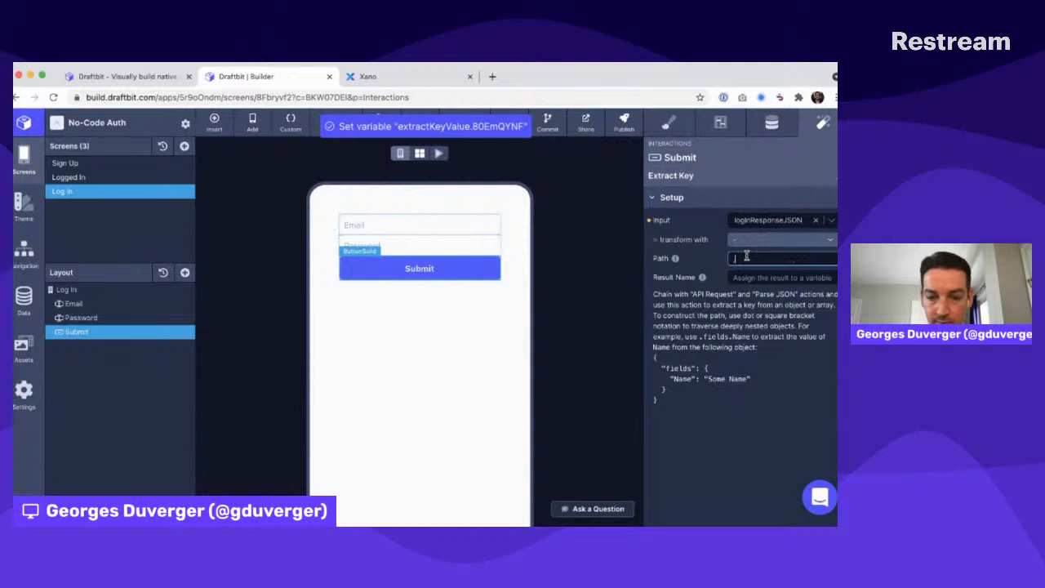
pyautogui.write('r')
pyautogui.write('essage')
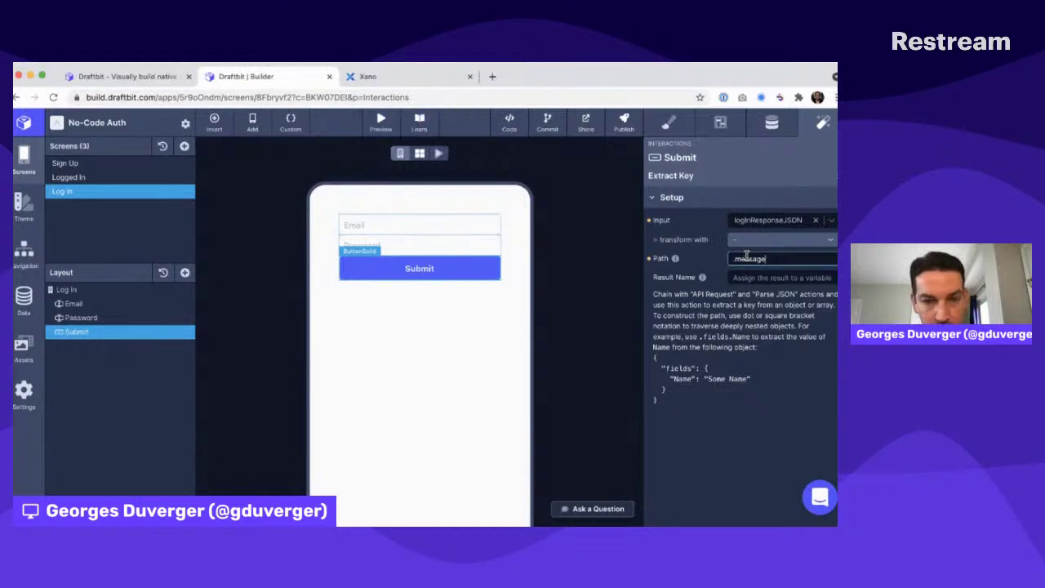
pyautogui.press('super+Tab')
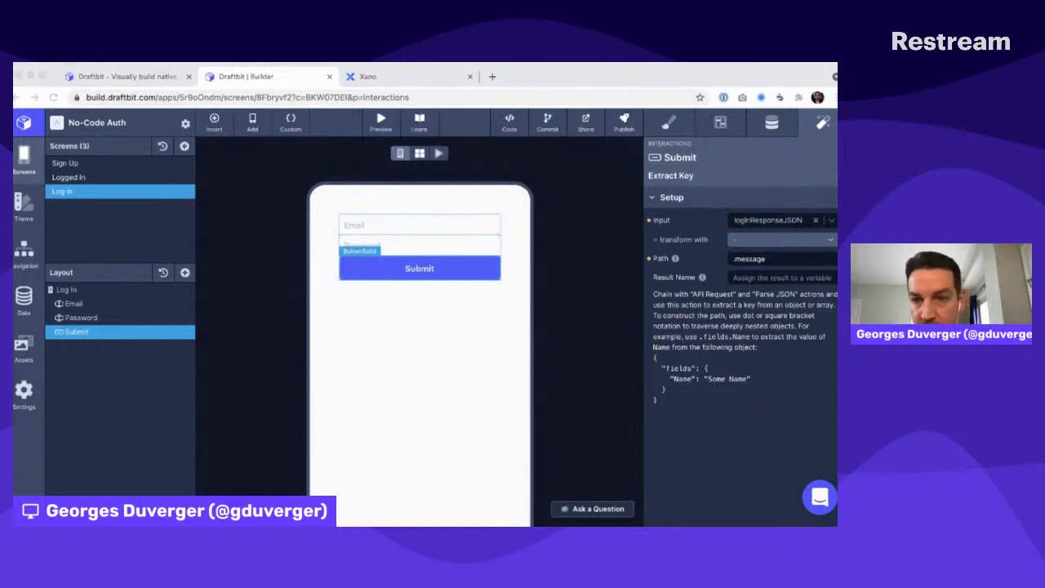
pyautogui.click(746, 256)
pyautogui.click(746, 278)
pyautogui.write('xanoErrorMessage')
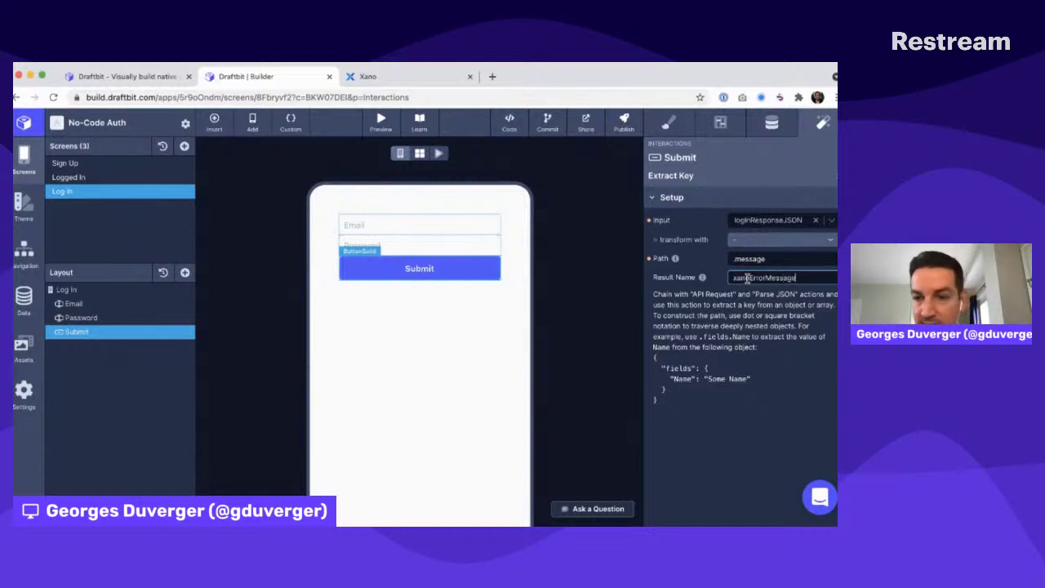
pyautogui.press('Return')
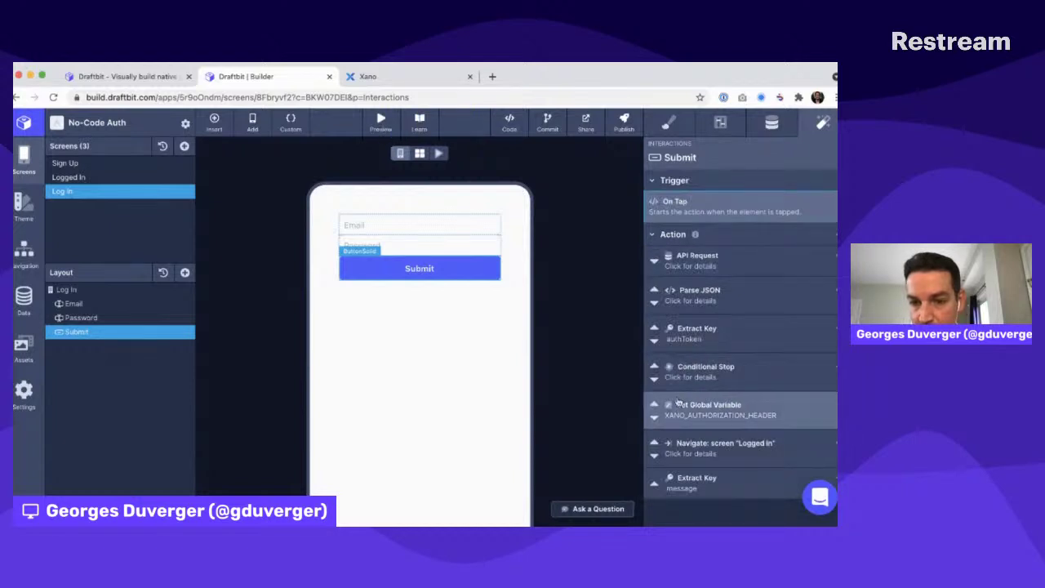
# Move the .message Extract Key action up above Conditional Stop
pyautogui.click(654, 478)
pyautogui.click(654, 442)
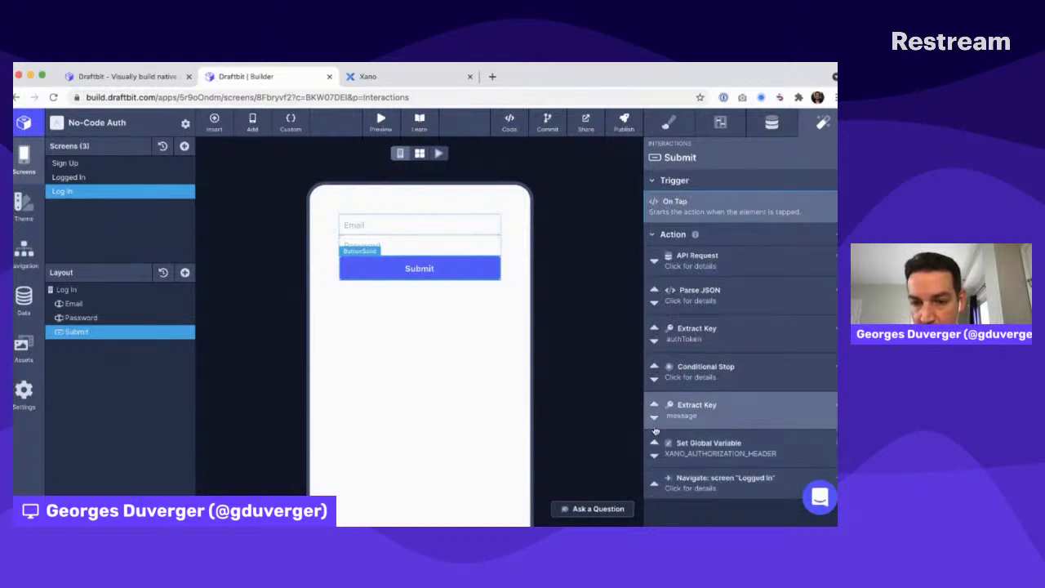
pyautogui.click(655, 404)
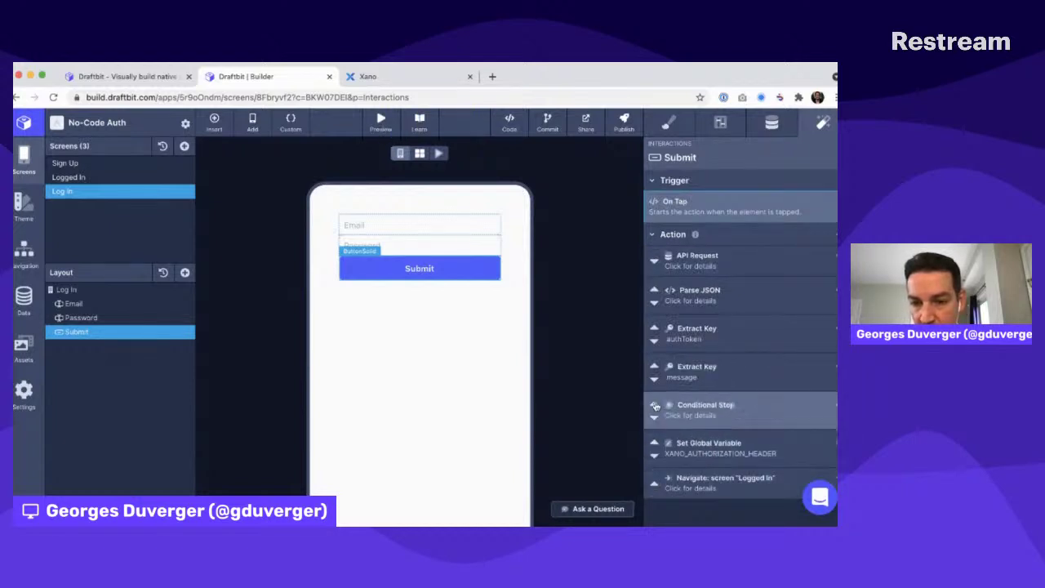
# Add a Set Global Variable setting XANO_ERROR_MESSAGE to xanoErrorMessage, placed before Conditional Stop
pyautogui.click(835, 235)
pyautogui.click(764, 374)
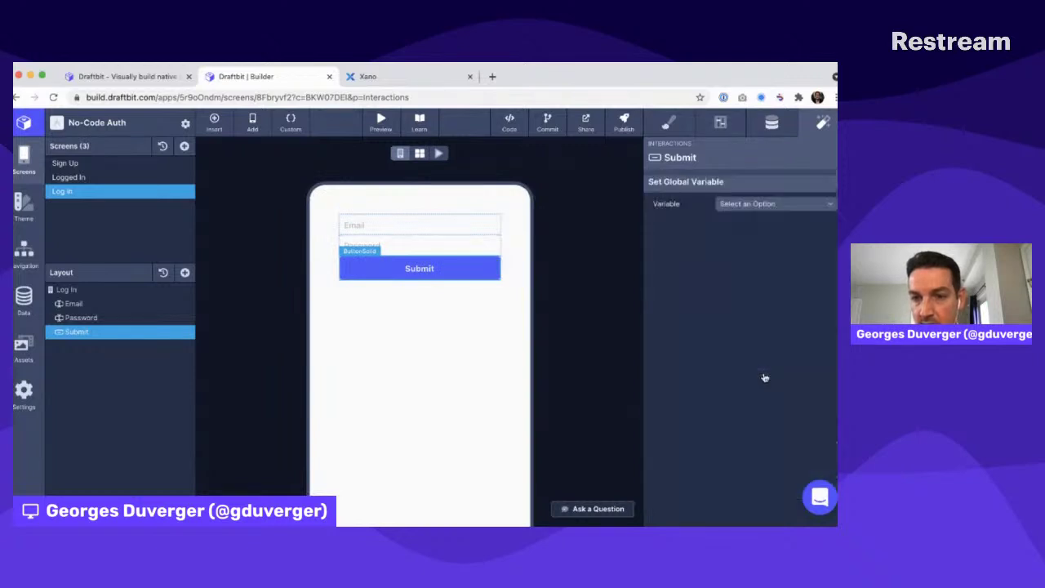
pyautogui.click(756, 199)
pyautogui.click(743, 229)
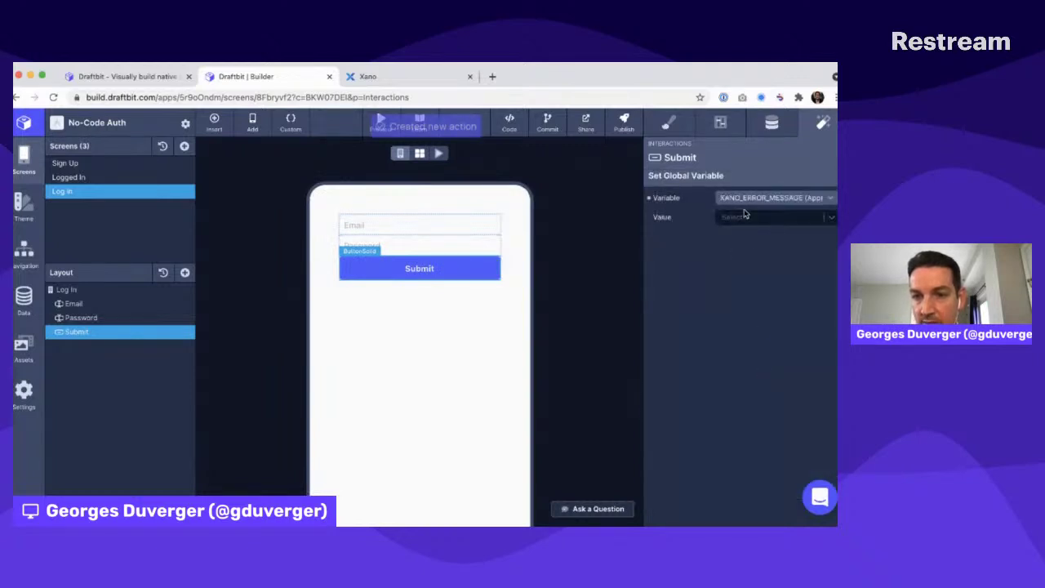
pyautogui.click(743, 219)
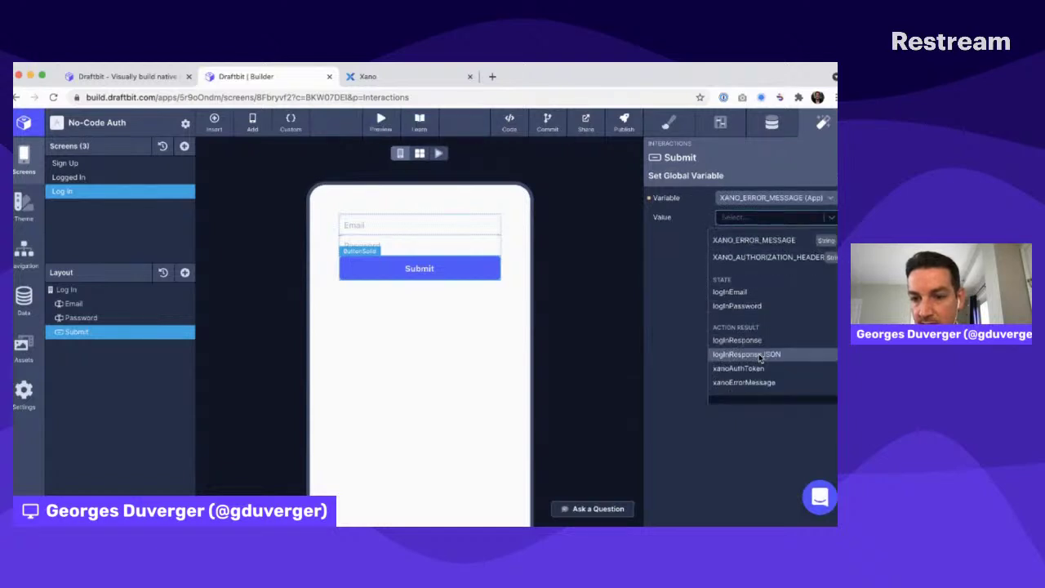
pyautogui.click(745, 382)
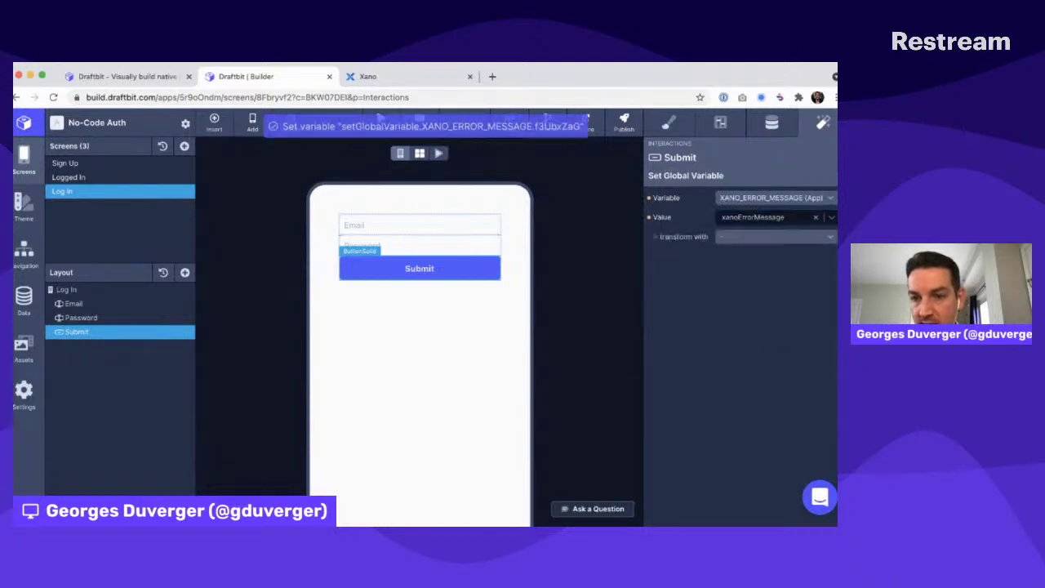
pyautogui.click(834, 176)
pyautogui.scroll(-2, 660, 490)
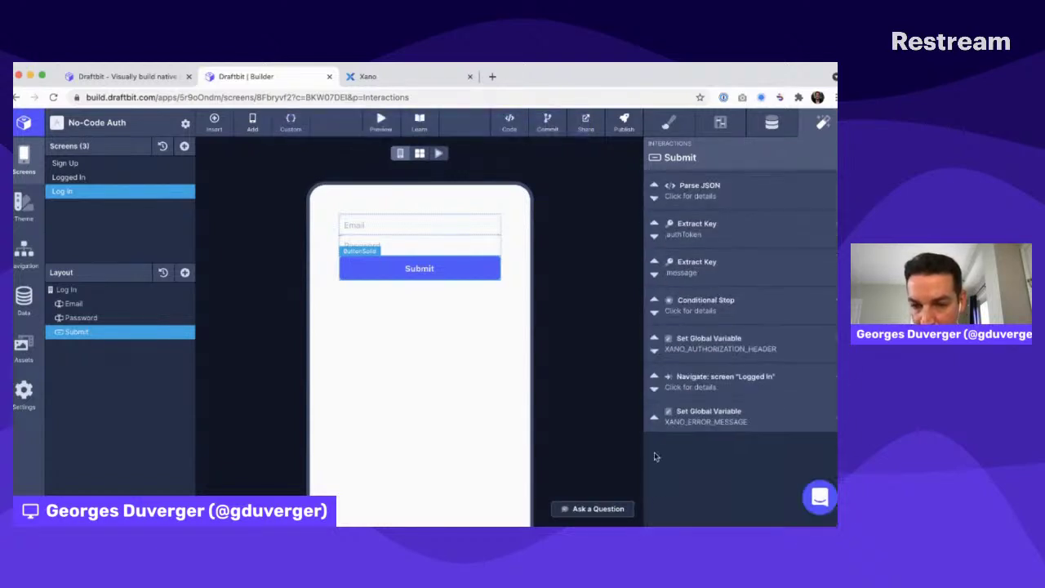
pyautogui.click(654, 413)
pyautogui.click(654, 378)
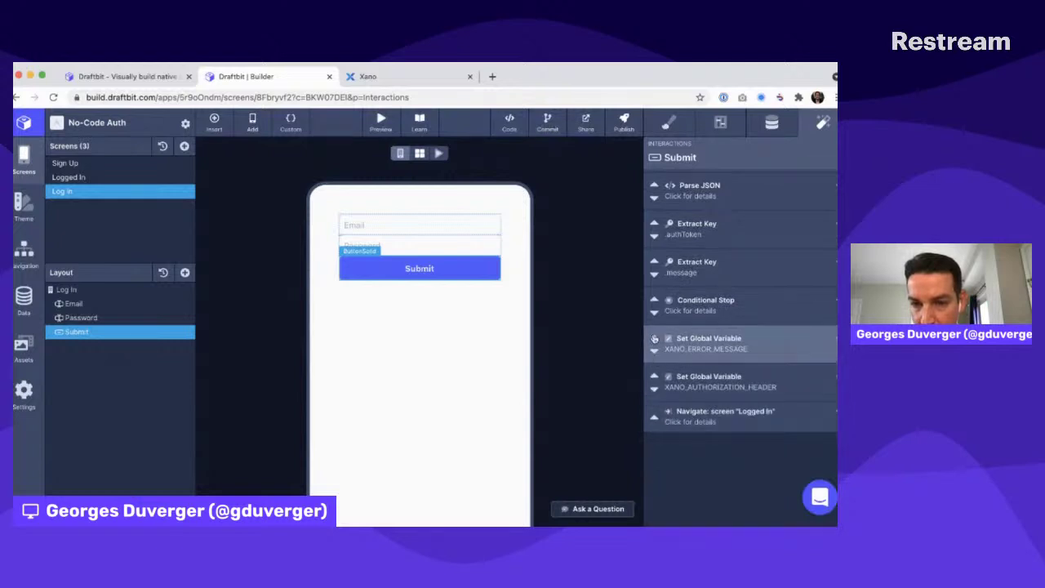
pyautogui.click(654, 338)
pyautogui.scroll(1, 699, 329)
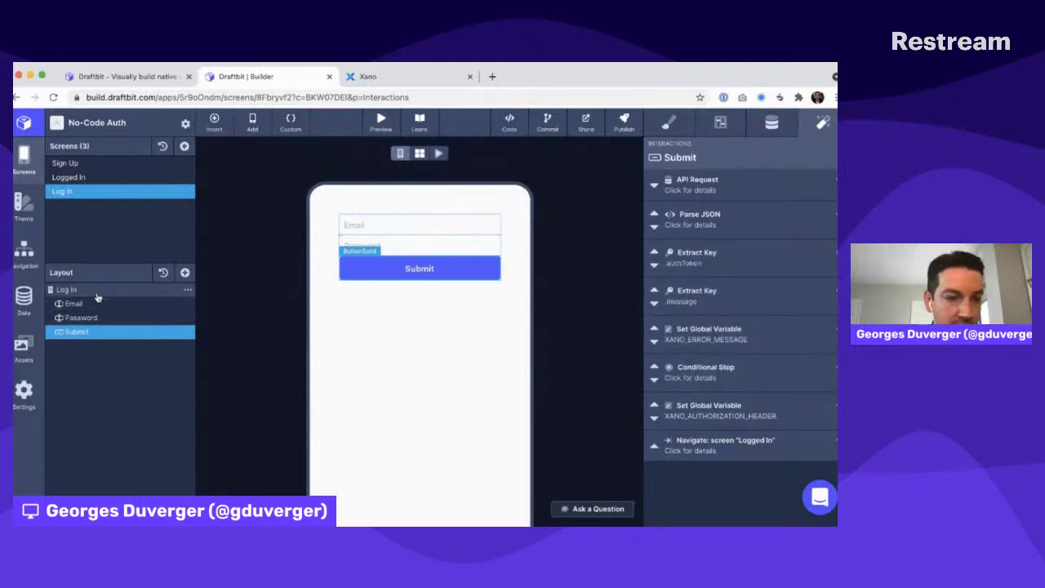
# Add a Text component below Submit and set its colour to Error
pyautogui.click(164, 289)
pyautogui.click(185, 275)
pyautogui.click(228, 298)
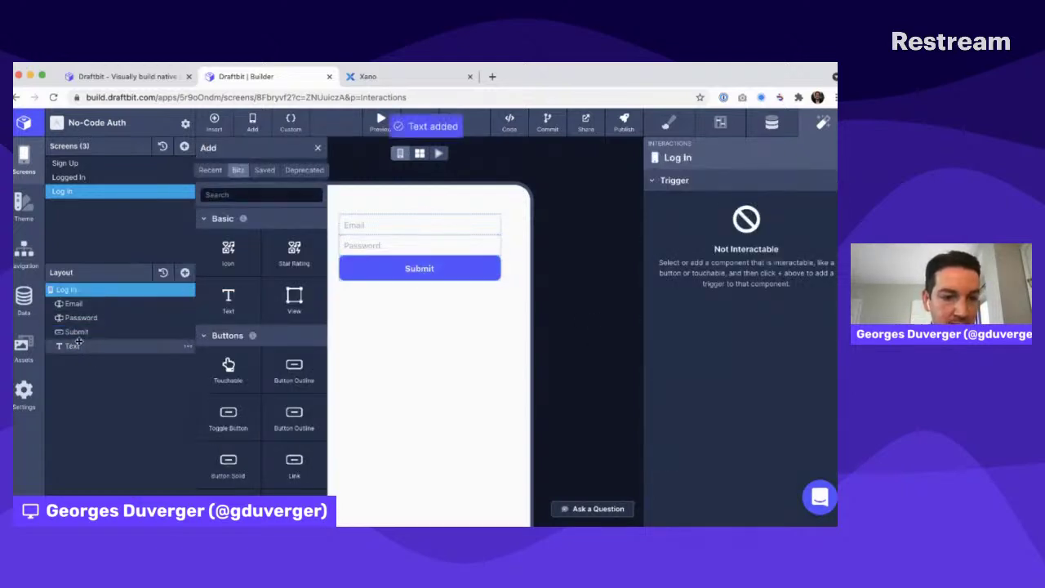
pyautogui.click(668, 122)
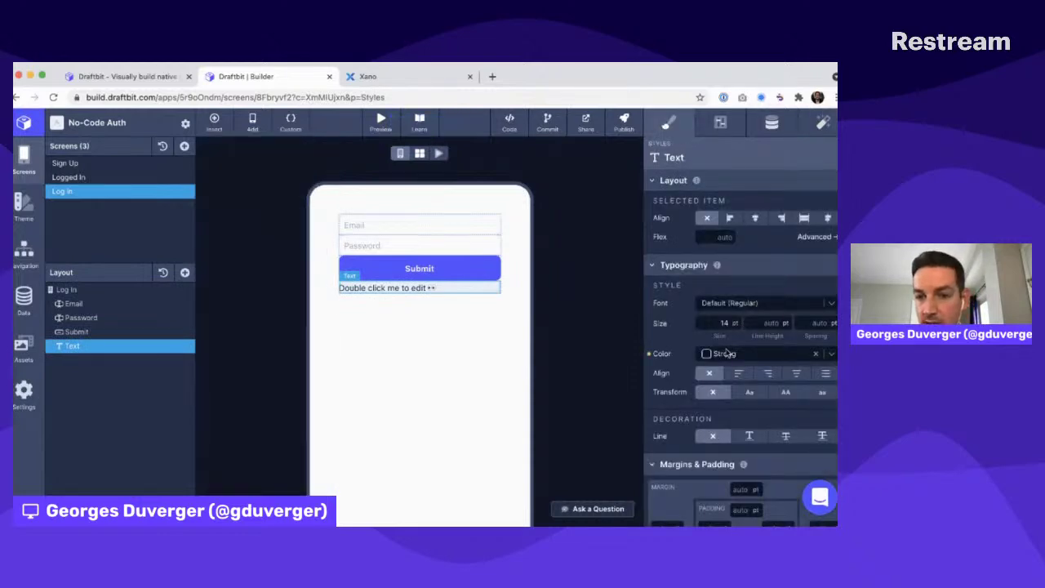
pyautogui.click(725, 351)
pyautogui.click(726, 384)
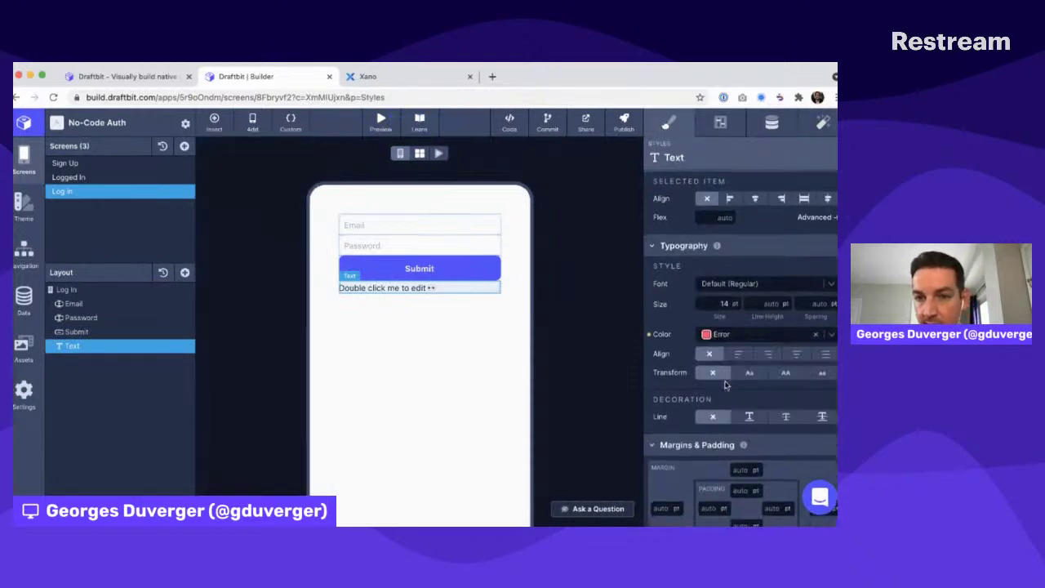
# Set the text's content to {{error}} and bind error to XANO_ERROR_MESSAGE
pyautogui.click(772, 122)
pyautogui.write('{{')
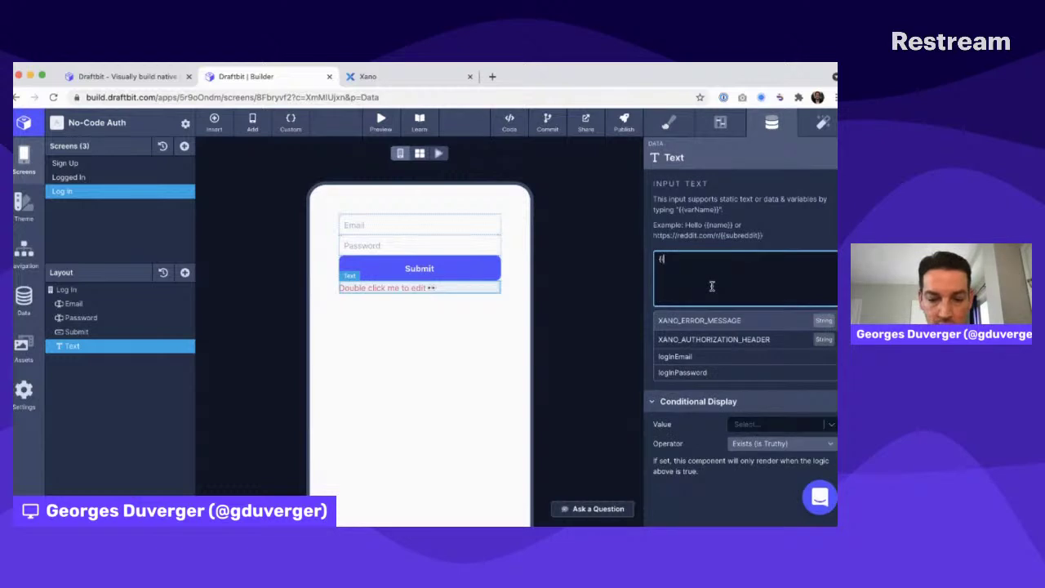
pyautogui.write('error}}')
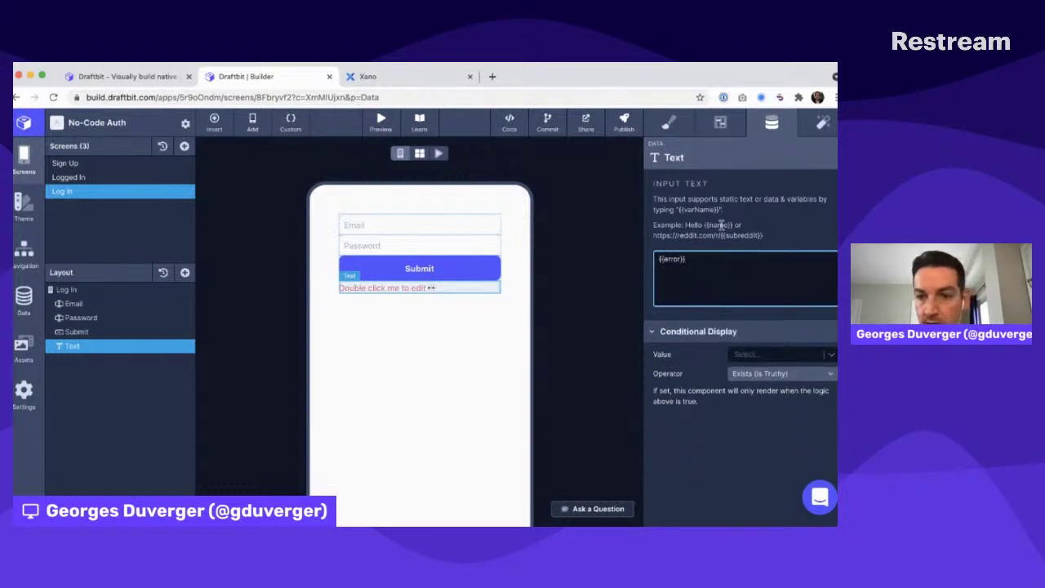
pyautogui.click(753, 354)
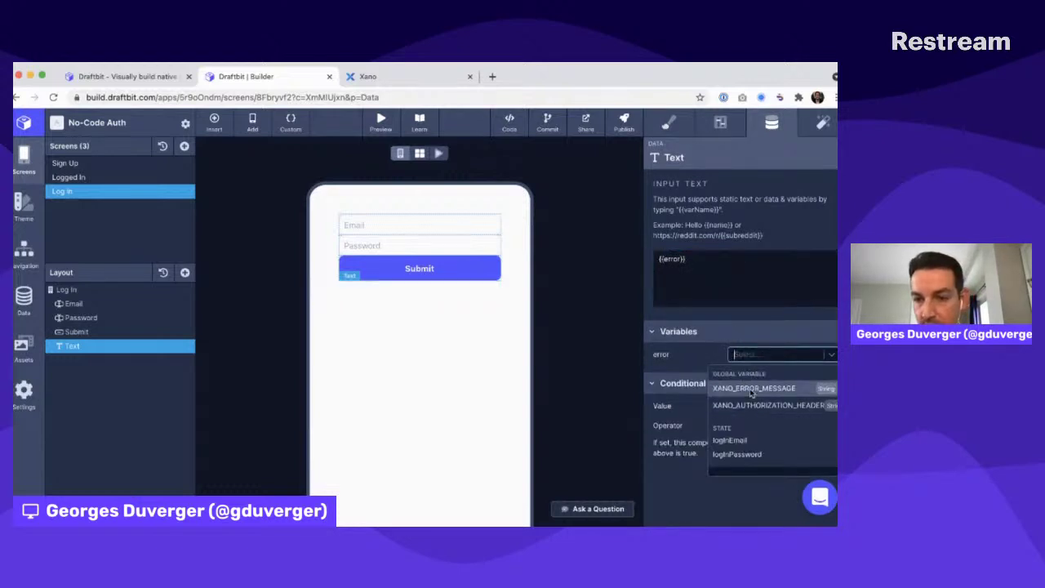
pyautogui.click(750, 390)
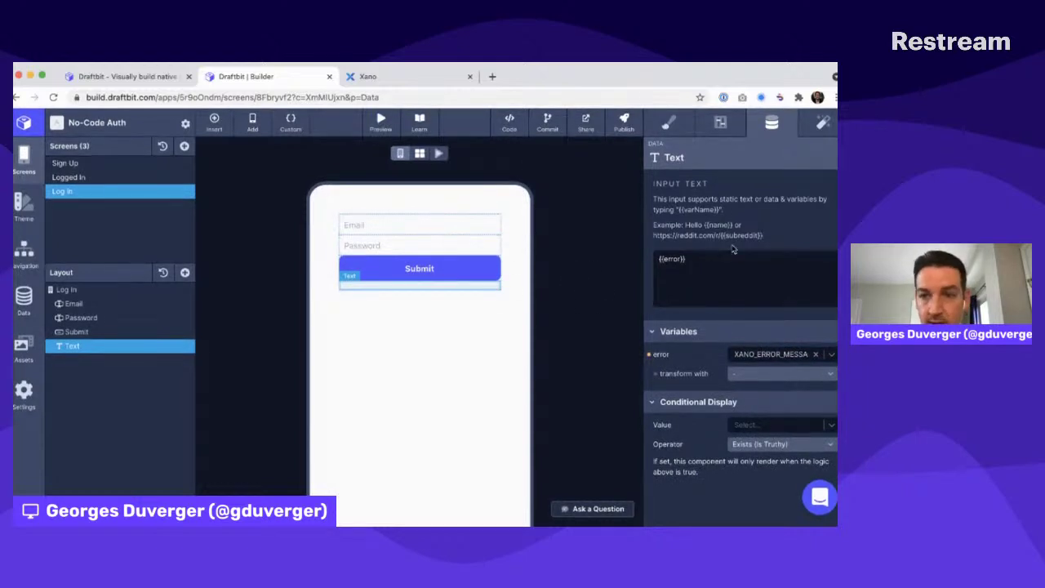
pyautogui.click(92, 290)
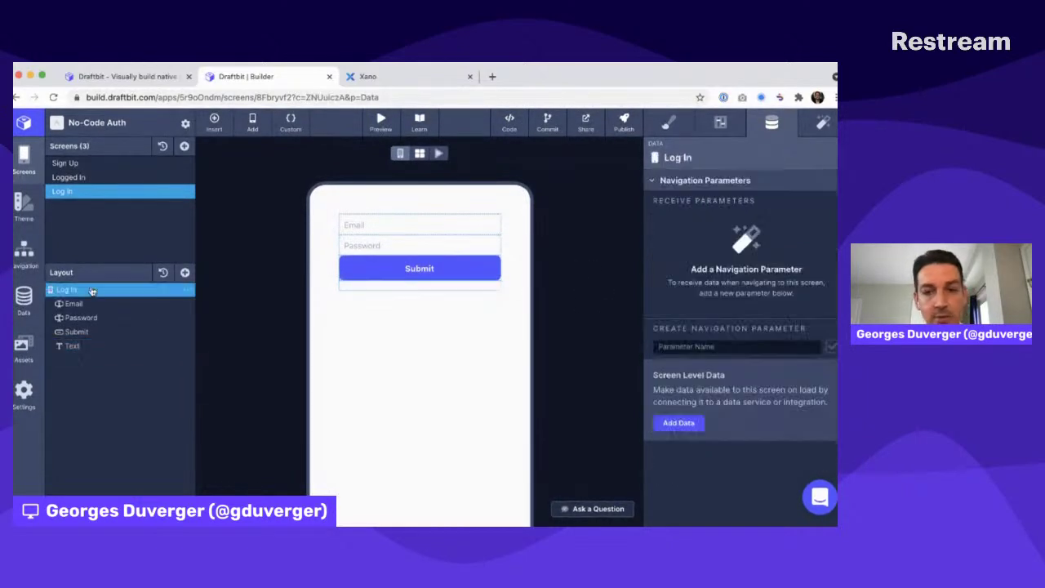
# Add a Submit action that sets global variable XANO_ERROR_MESSAGE to an empty string
pyautogui.click(822, 122)
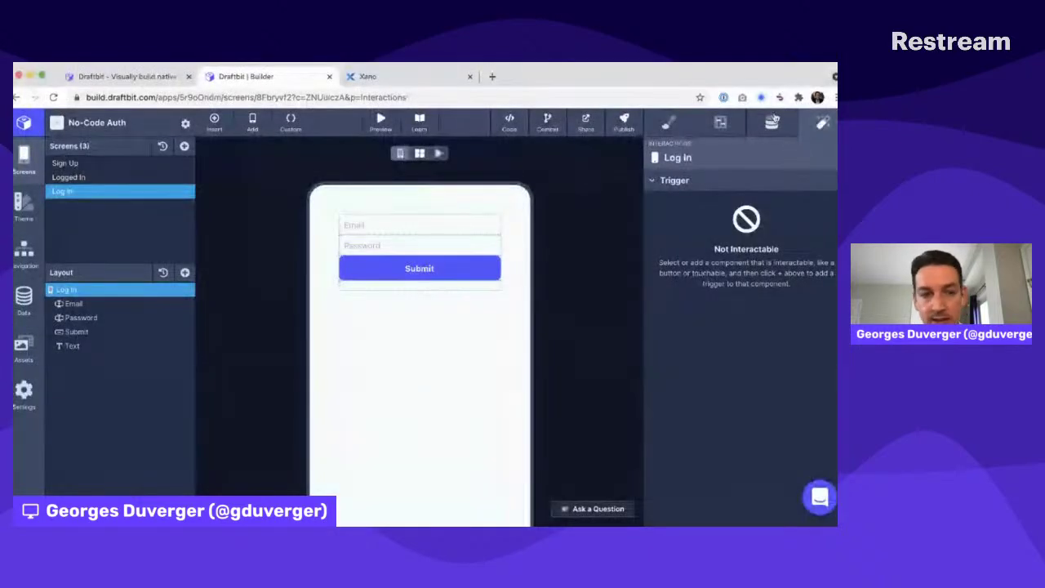
pyautogui.click(148, 332)
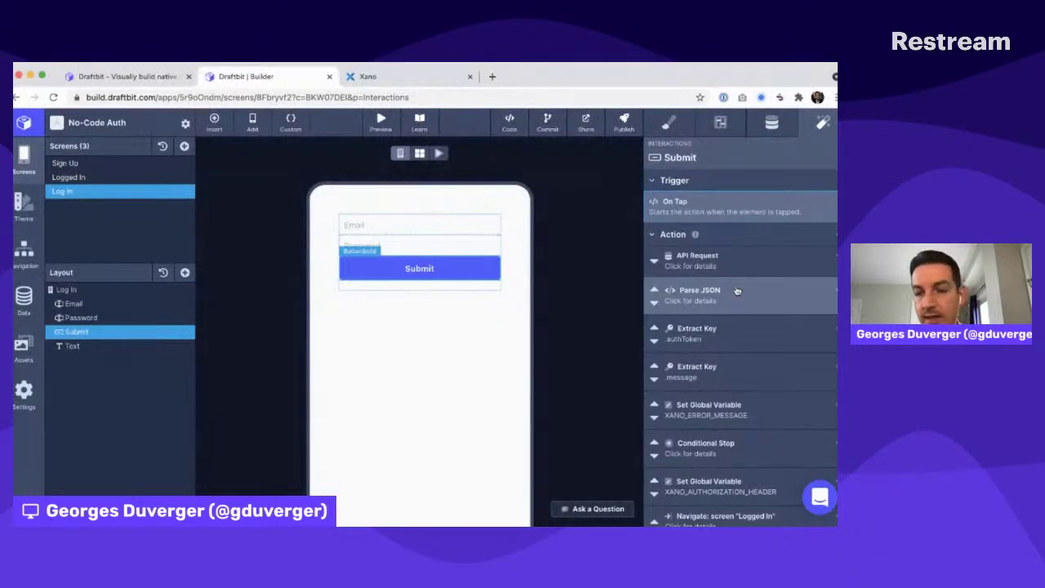
pyautogui.scroll(-2, 737, 290)
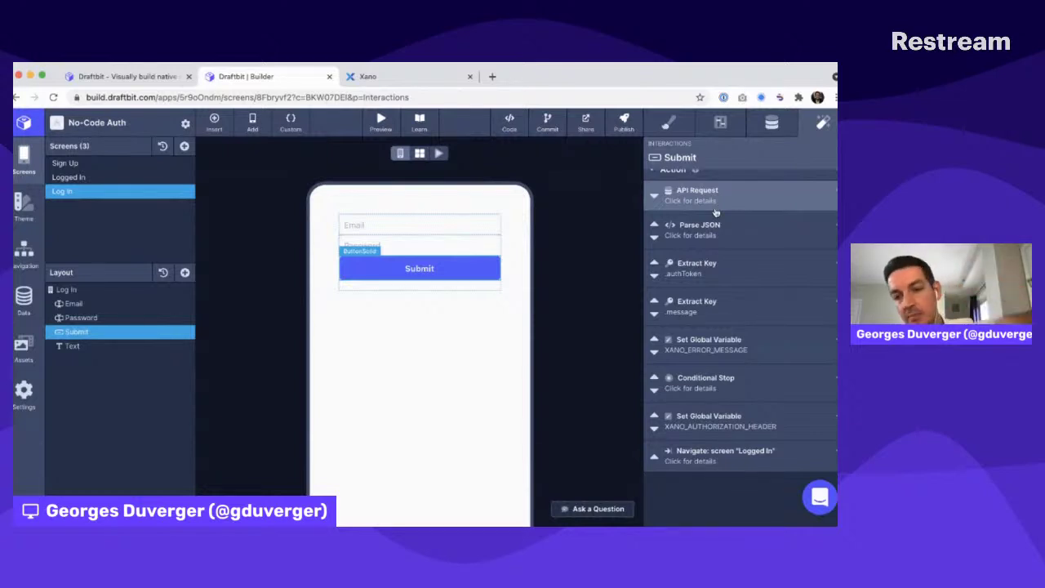
pyautogui.click(835, 171)
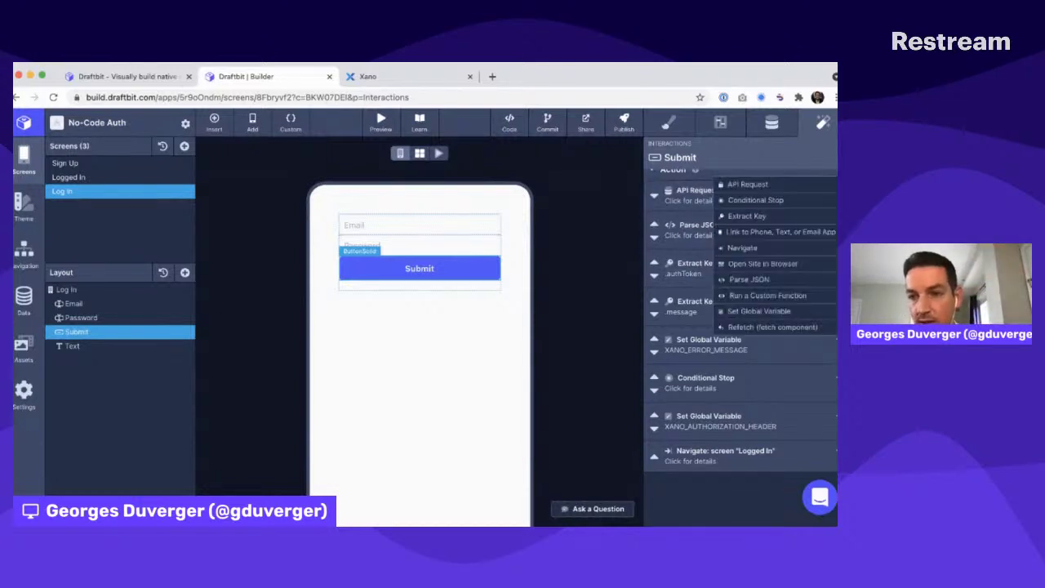
pyautogui.click(757, 312)
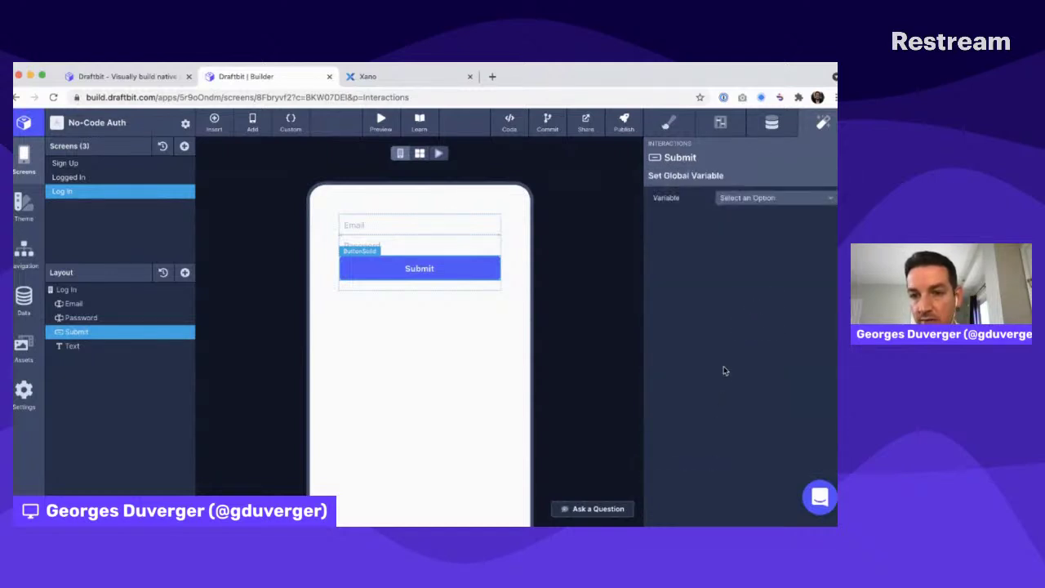
pyautogui.click(747, 200)
pyautogui.click(748, 231)
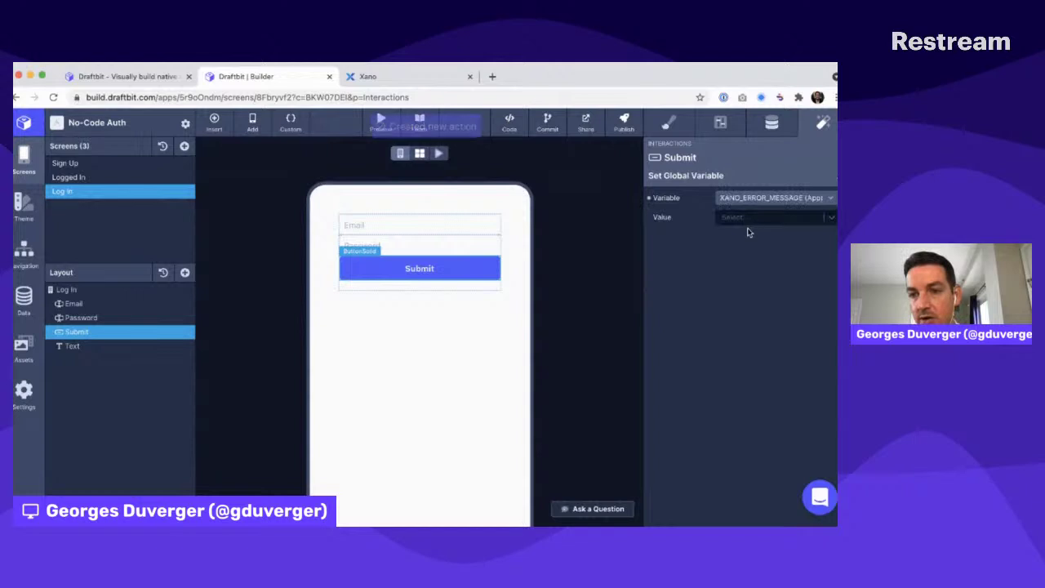
pyautogui.click(744, 219)
pyautogui.write('""')
pyautogui.press('Return')
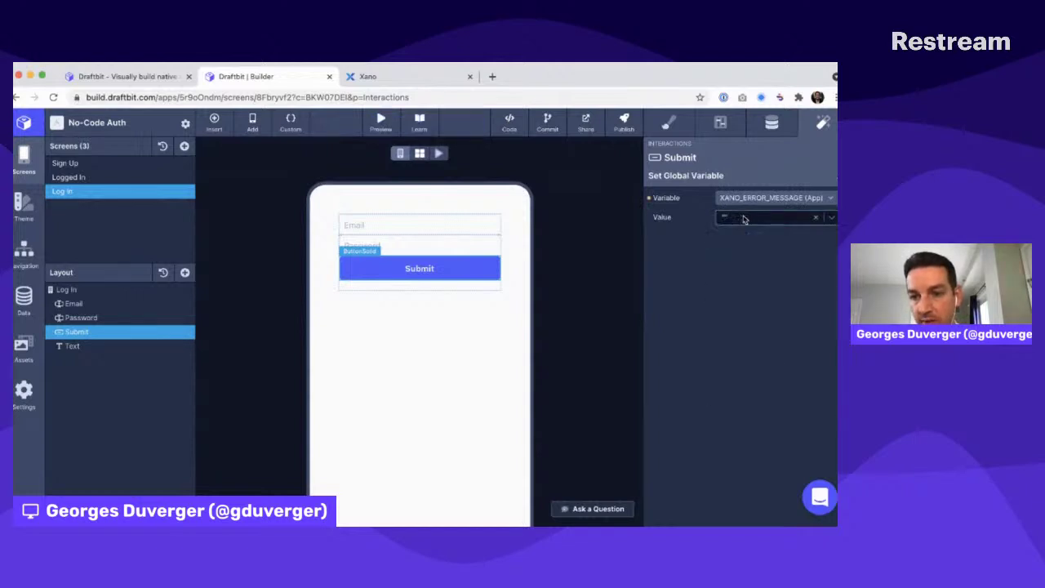
# Move the XANO_ERROR_MESSAGE reset step to the top of Submit's action list, above Parse JSON
pyautogui.click(835, 176)
pyautogui.scroll(-1, 677, 397)
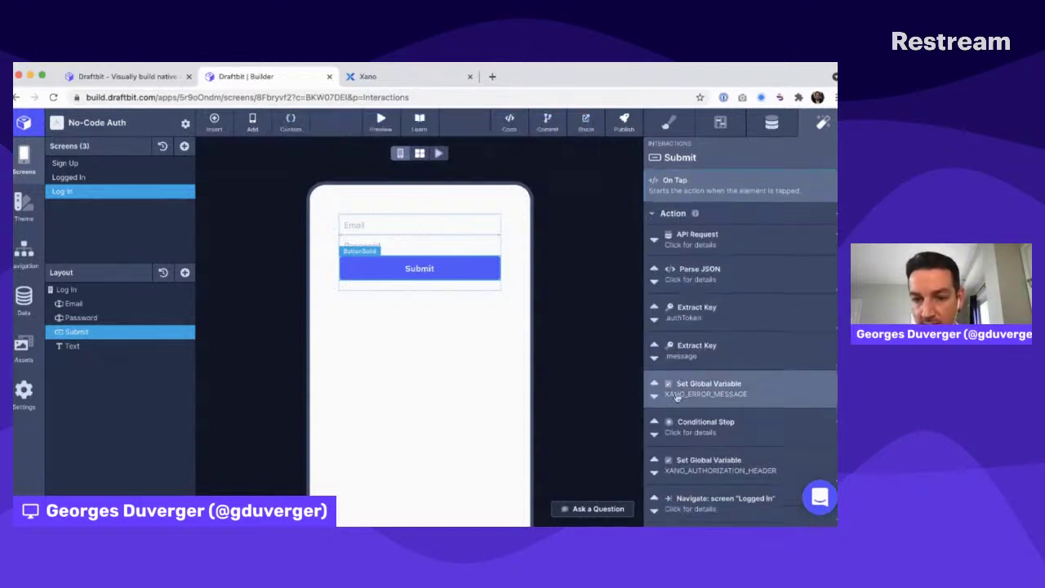
pyautogui.scroll(-2, 677, 396)
pyautogui.click(654, 475)
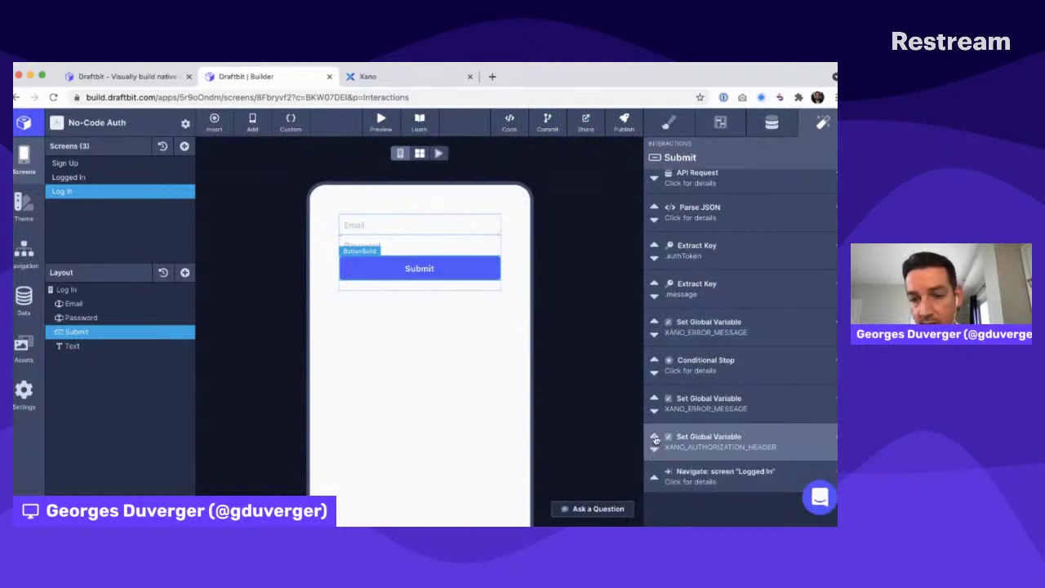
pyautogui.click(654, 439)
pyautogui.click(654, 400)
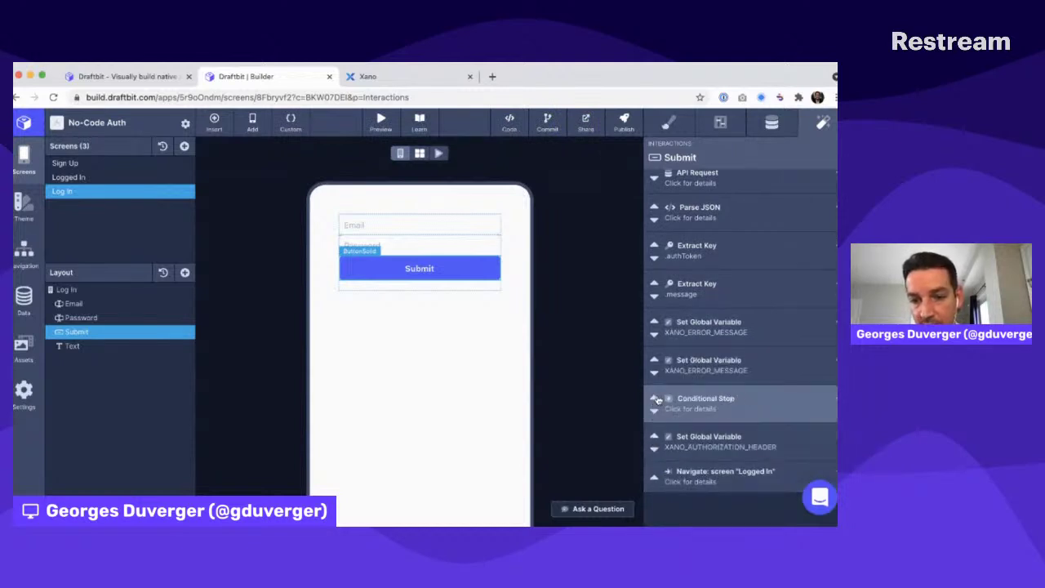
pyautogui.click(655, 357)
pyautogui.click(655, 318)
pyautogui.click(655, 280)
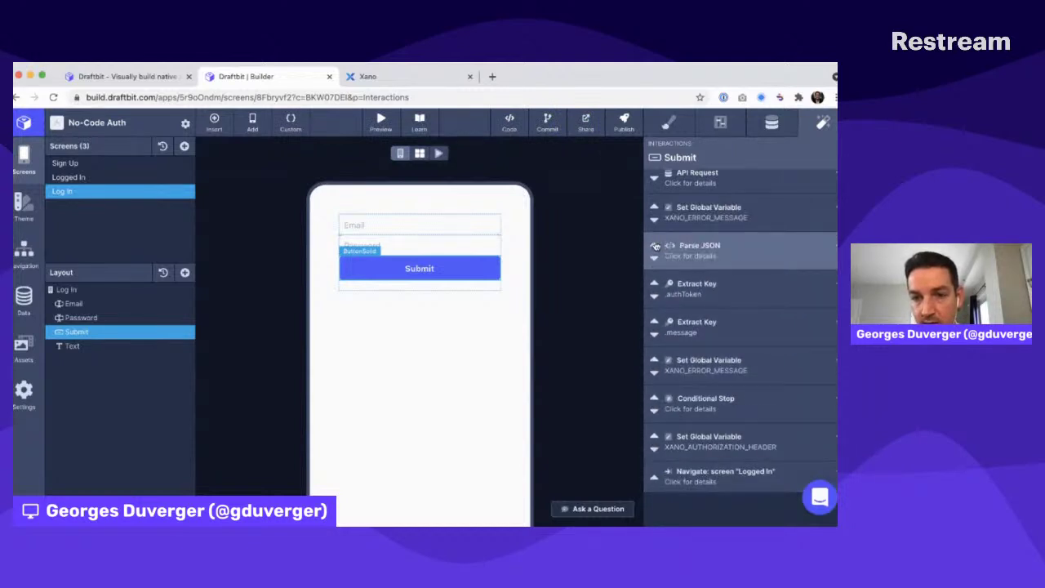
pyautogui.click(655, 245)
pyautogui.click(654, 207)
pyautogui.scroll(1, 686, 221)
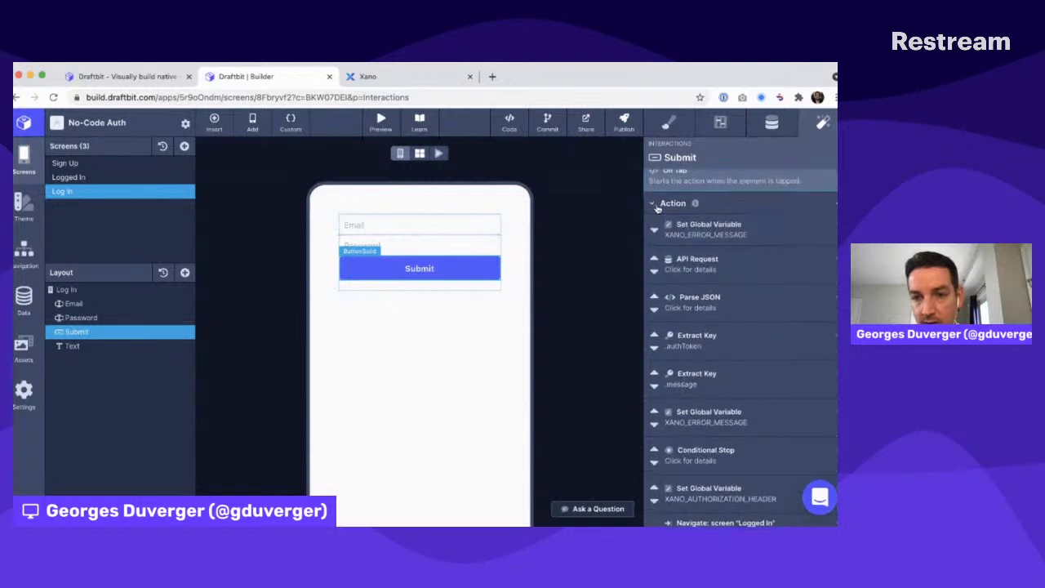
pyautogui.click(691, 229)
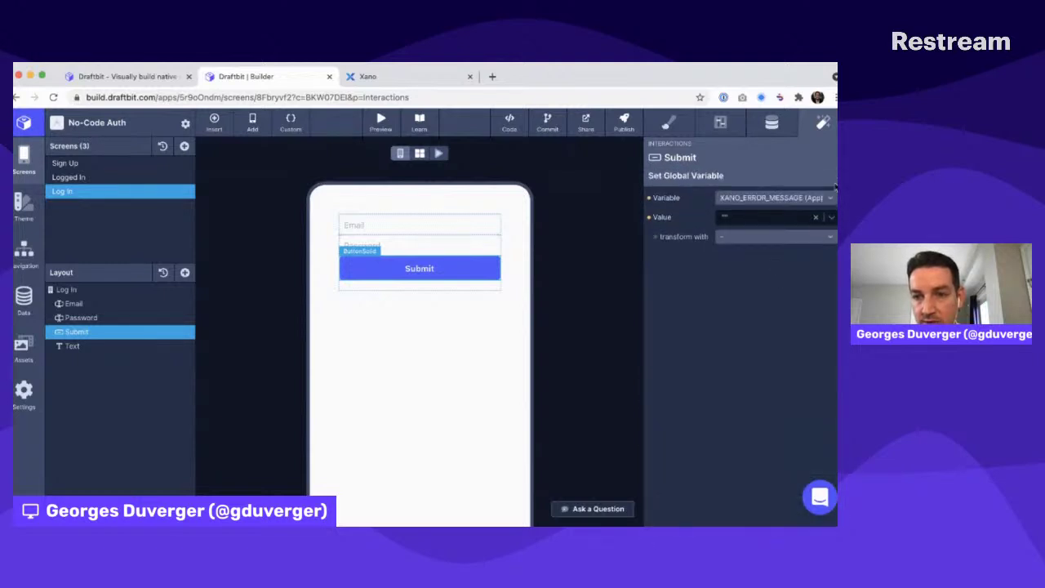
pyautogui.click(836, 176)
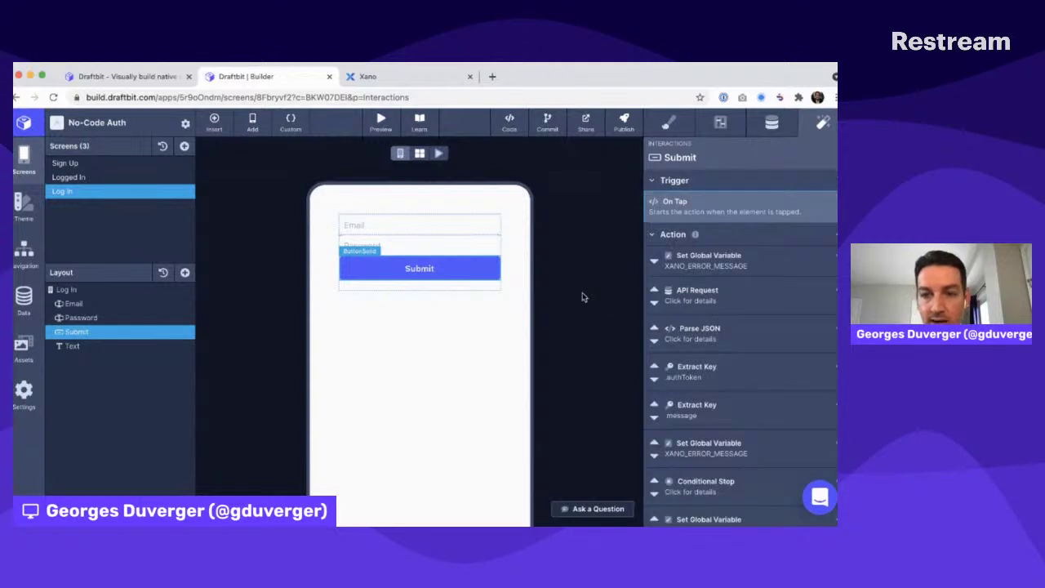
# Select the Log In screen and run it in a live web preview
pyautogui.scroll(-2, 722, 329)
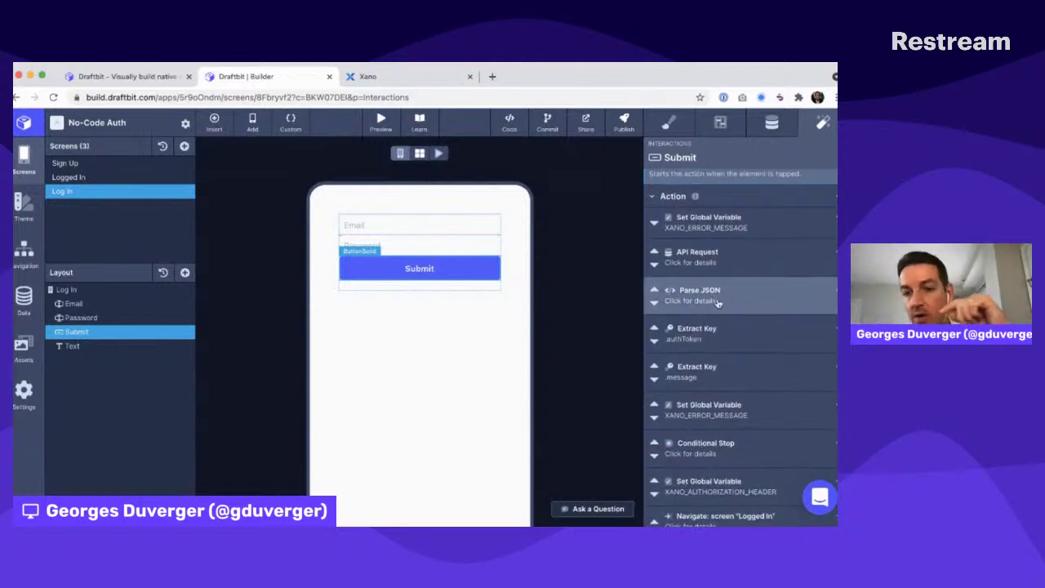
pyautogui.scroll(-1, 715, 333)
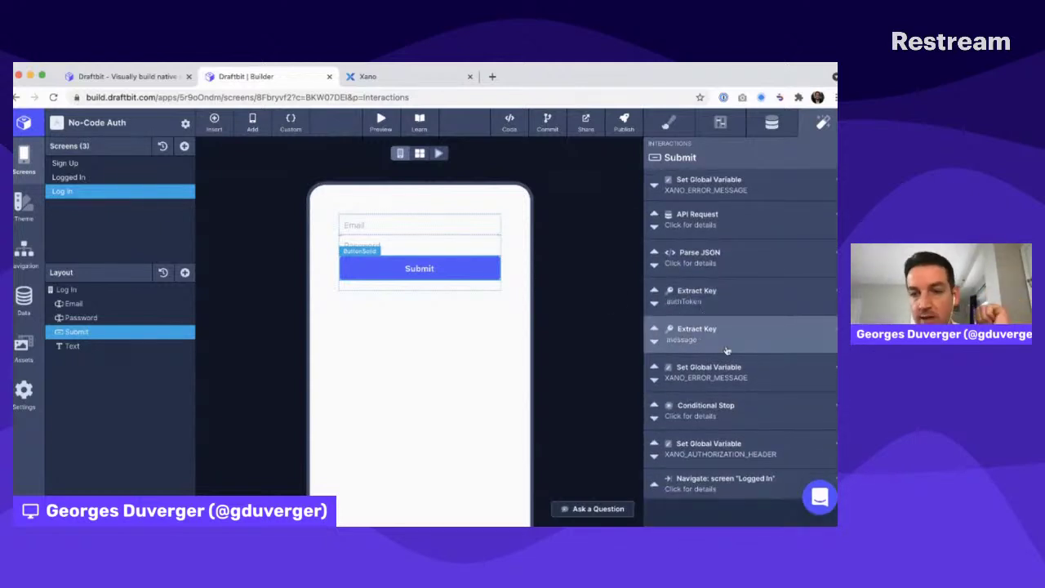
pyautogui.scroll(-1, 721, 344)
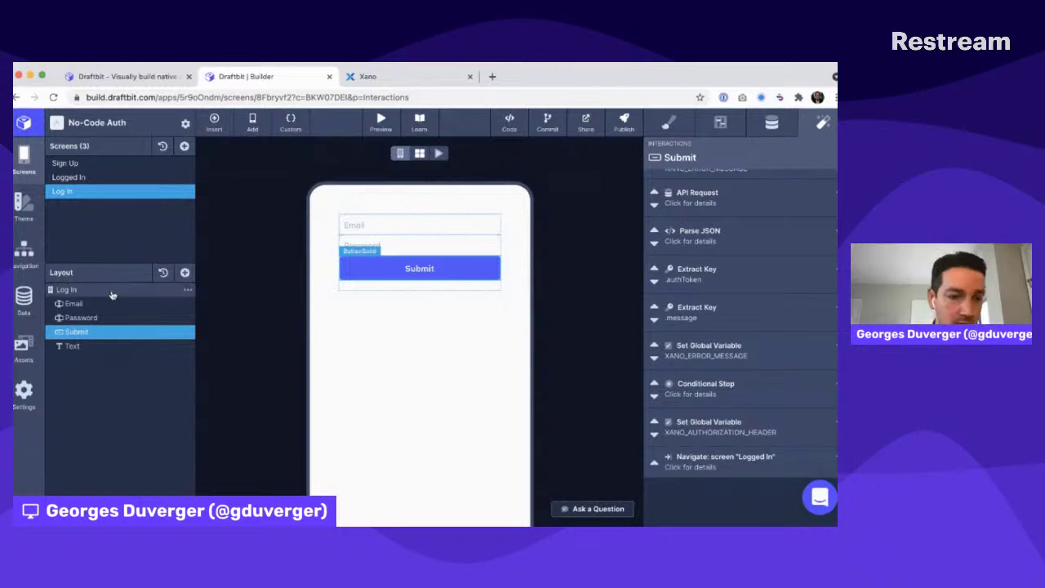
pyautogui.click(65, 290)
pyautogui.click(438, 154)
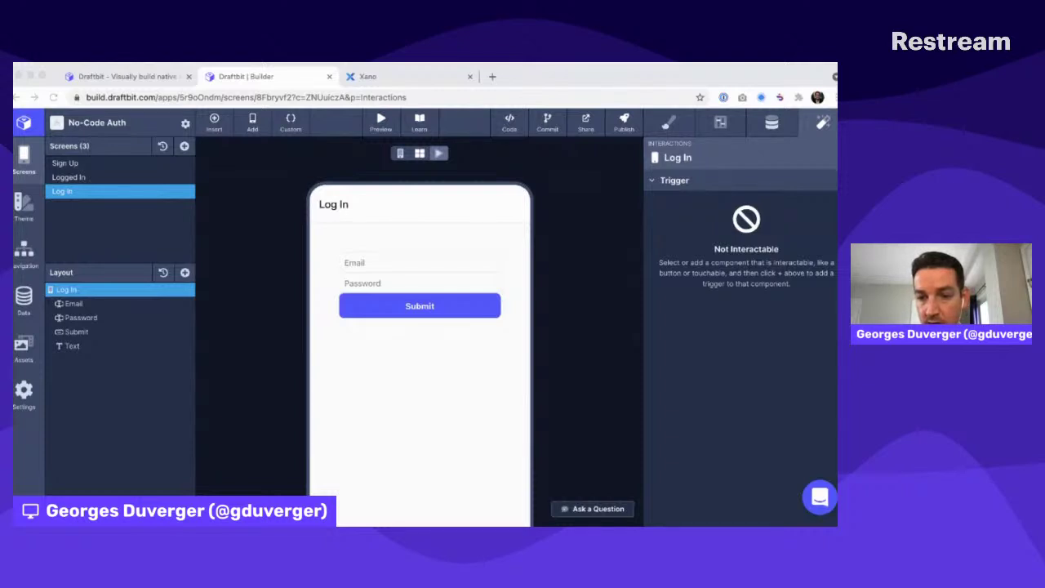
# Log in to the preview with the test account's email and password, reaching the Logged In screen
pyautogui.click(366, 263)
pyautogui.write('georges')
pyautogui.press('super+a')
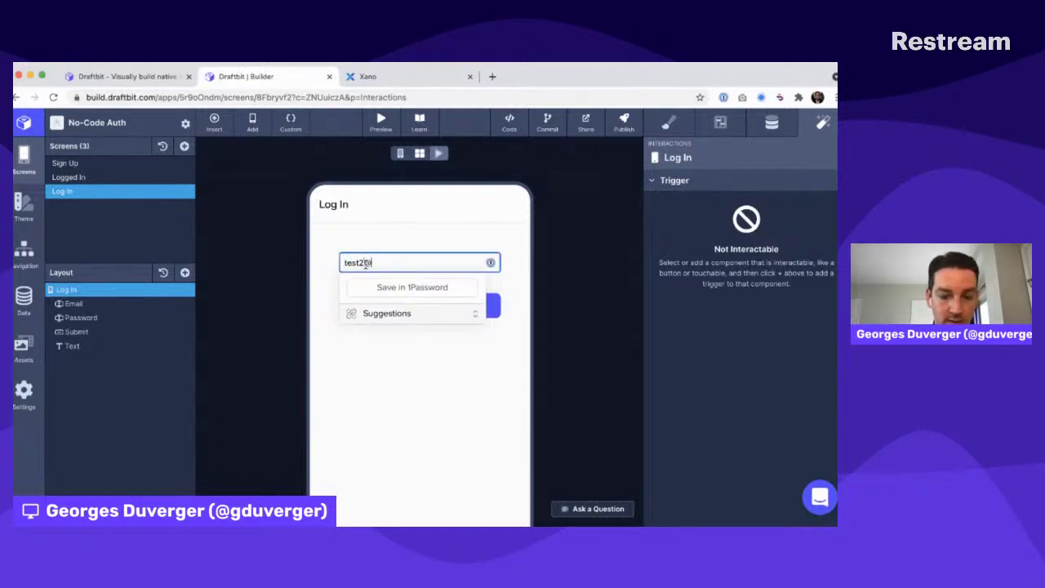
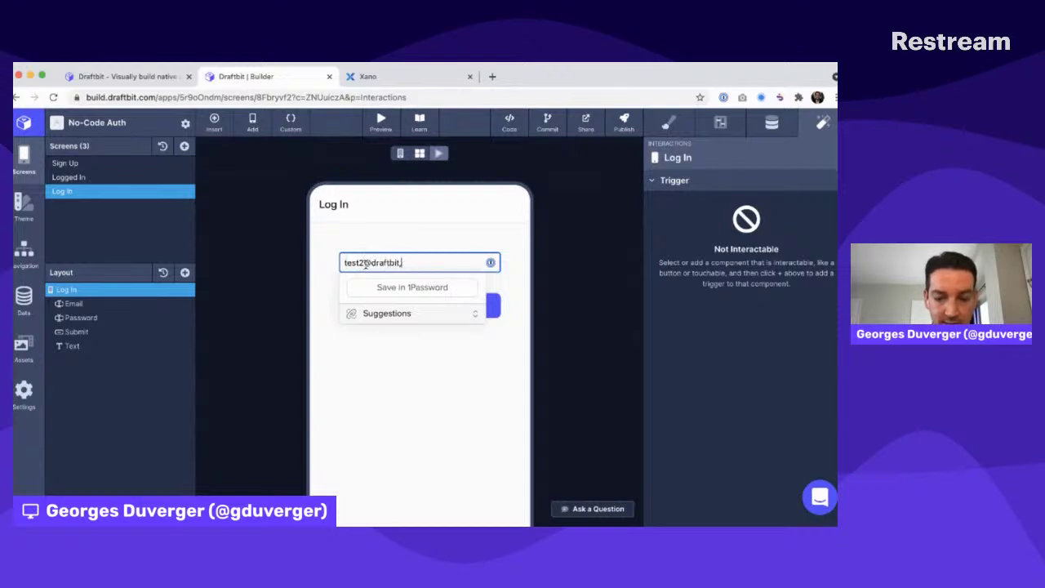
pyautogui.press('Tab')
pyautogui.write('•••••••••')
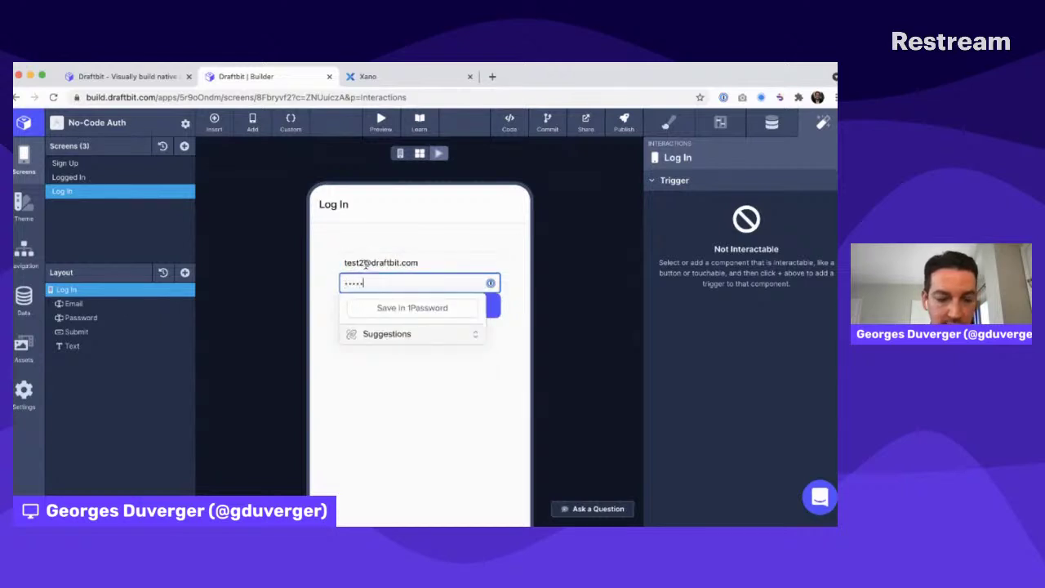
pyautogui.click(408, 310)
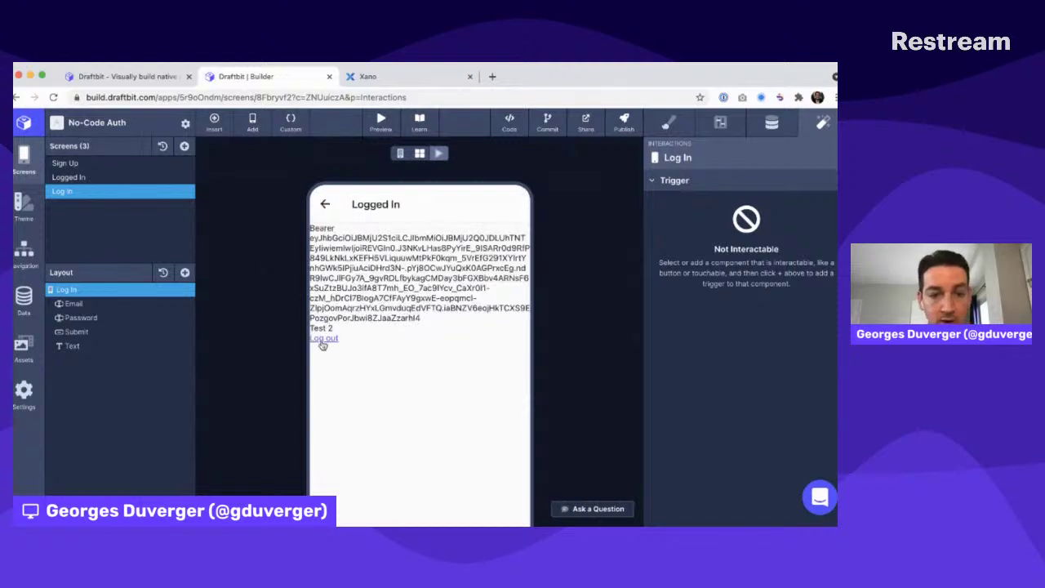
# Log out, submit with an altered unregistered email to show 'Invalid Credentials.', then select Submit
pyautogui.moveTo(316, 327); pyautogui.dragTo(348, 328)
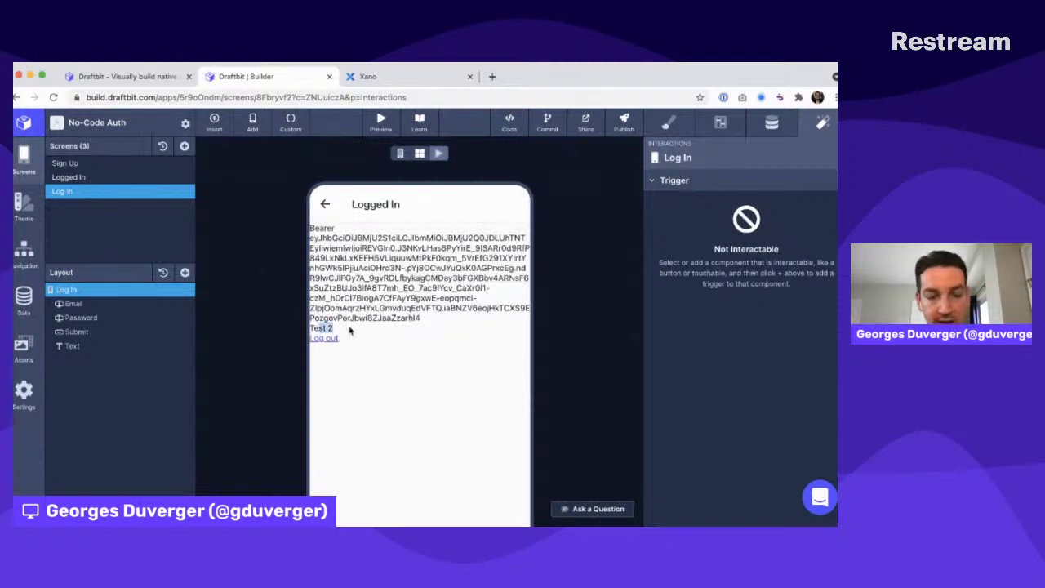
pyautogui.click(325, 338)
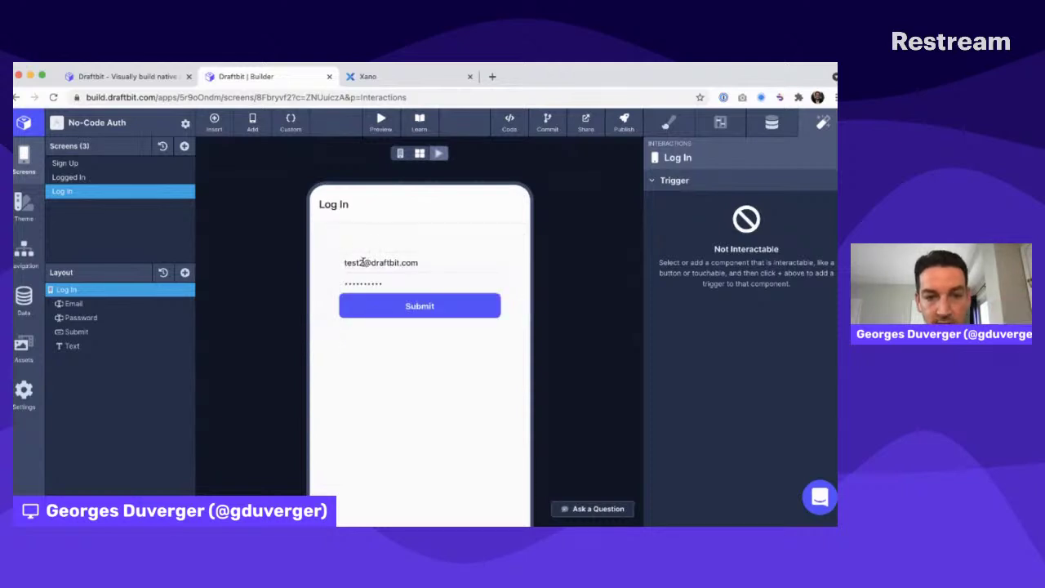
pyautogui.click(362, 262)
pyautogui.write('6')
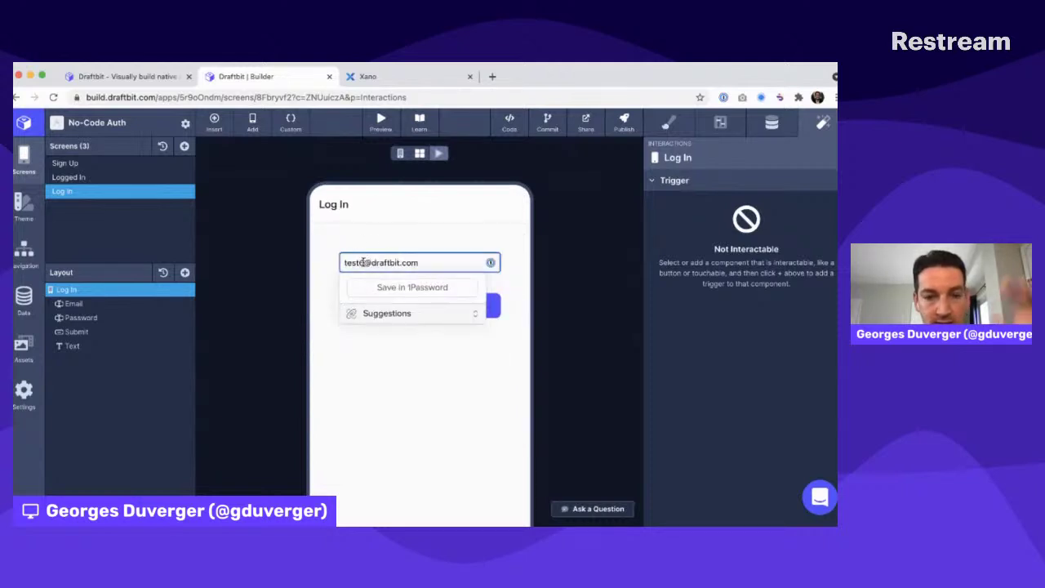
pyautogui.click(294, 313)
pyautogui.click(418, 303)
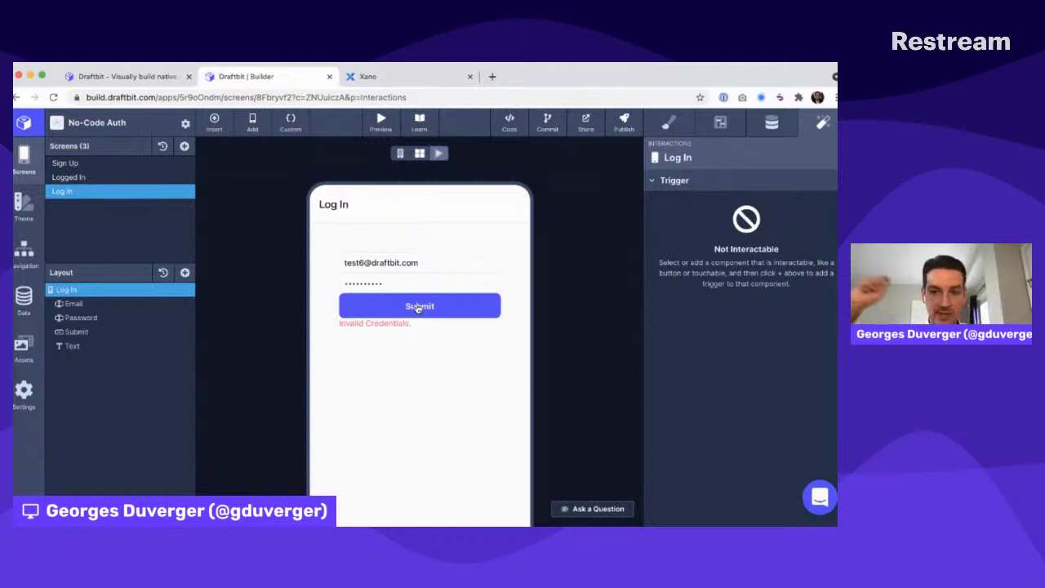
pyautogui.click(80, 331)
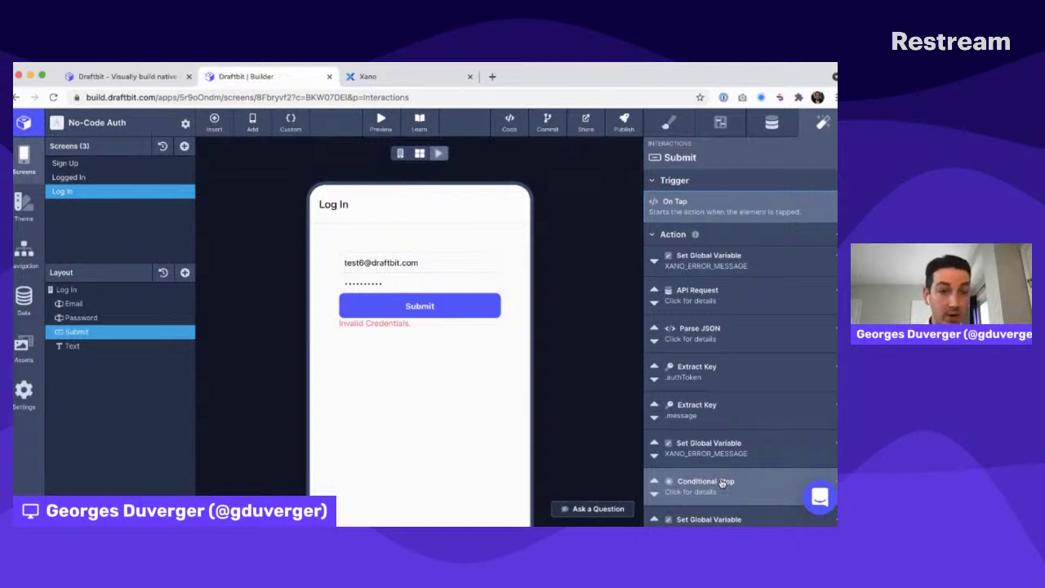
pyautogui.click(292, 129)
pyautogui.click(253, 222)
pyautogui.click(252, 248)
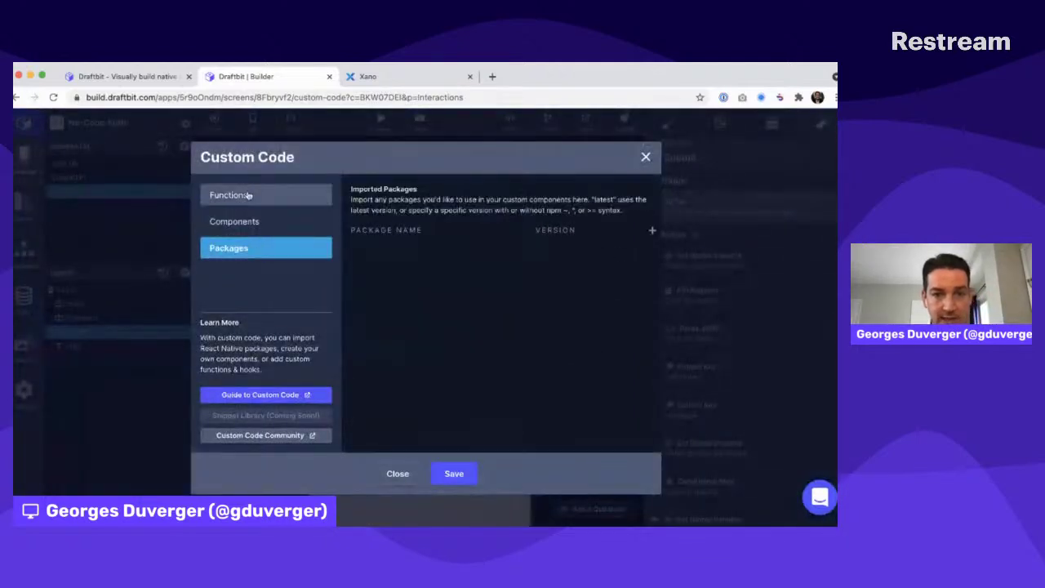
pyautogui.click(263, 214)
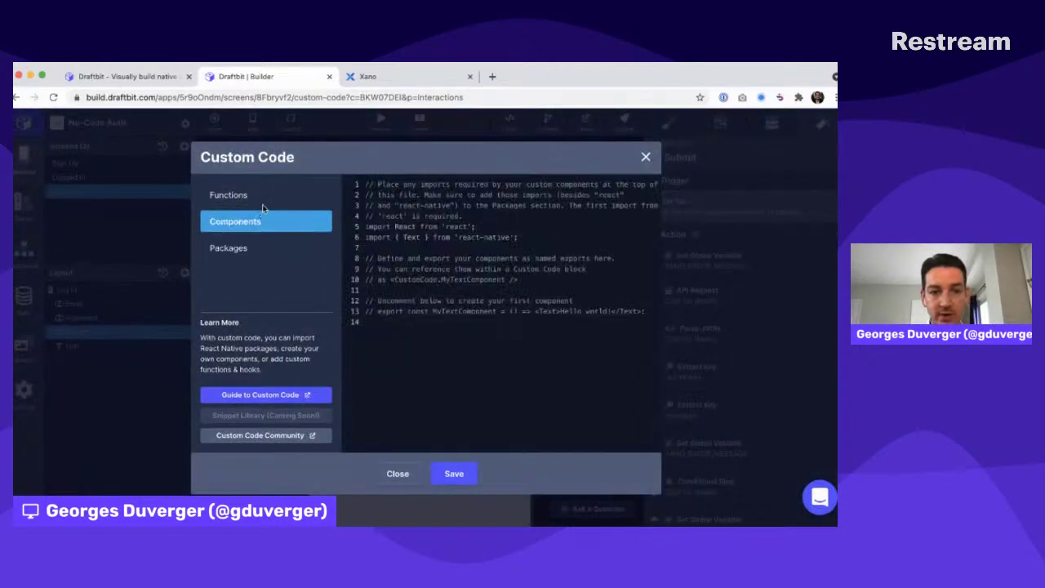
pyautogui.click(261, 197)
pyautogui.click(646, 159)
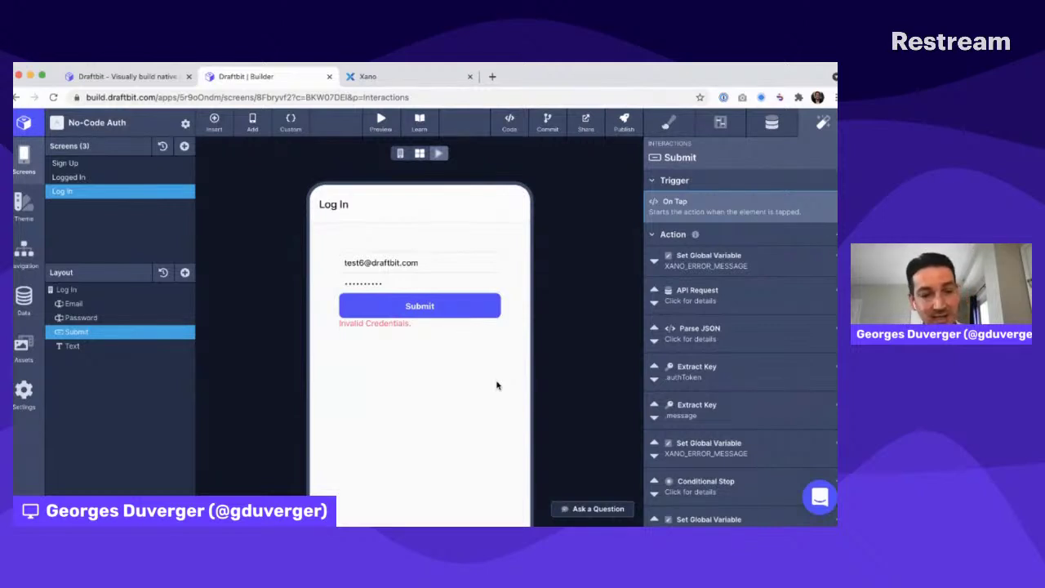
pyautogui.press('super+Tab')
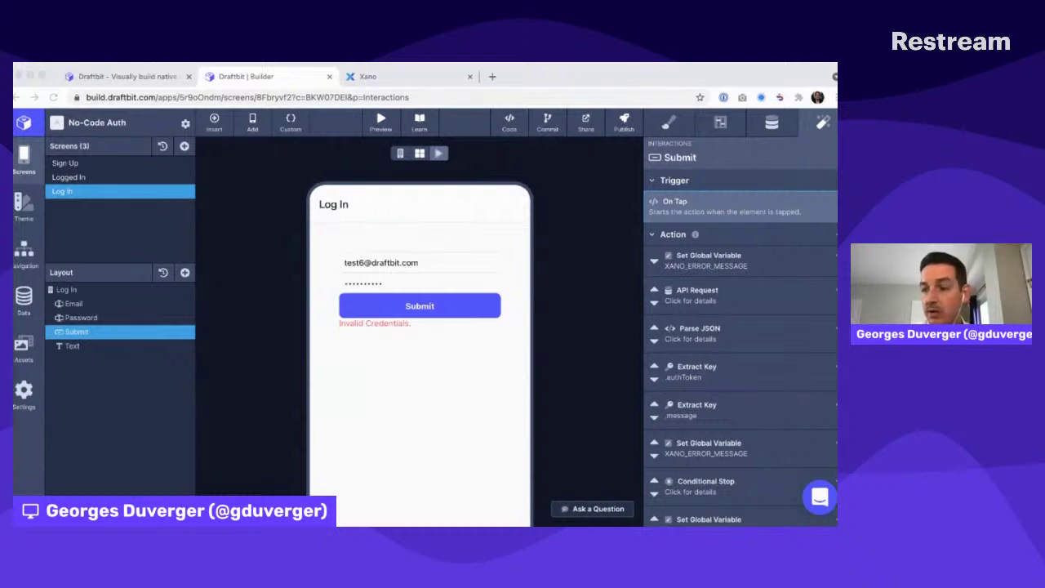
pyautogui.click(497, 383)
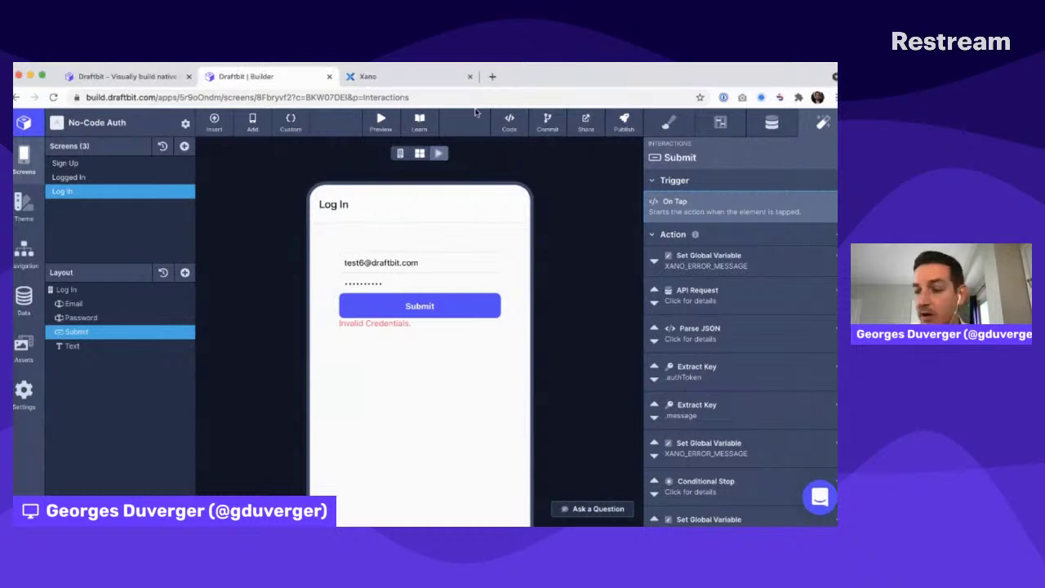
# Open the Bunch app from Personal Workspace and bring up its Custom Code dialog
pyautogui.click(31, 125)
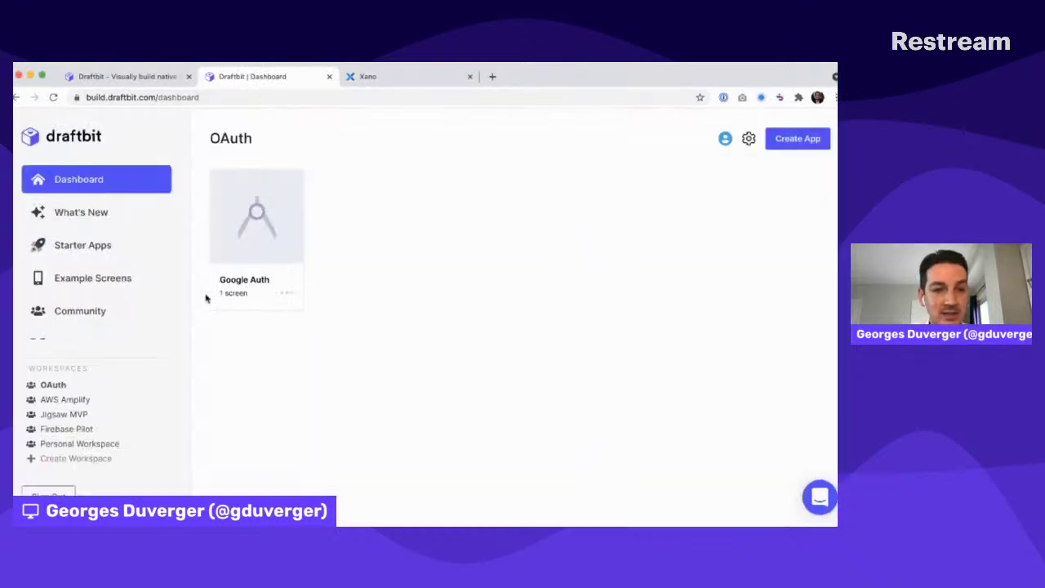
pyautogui.click(72, 443)
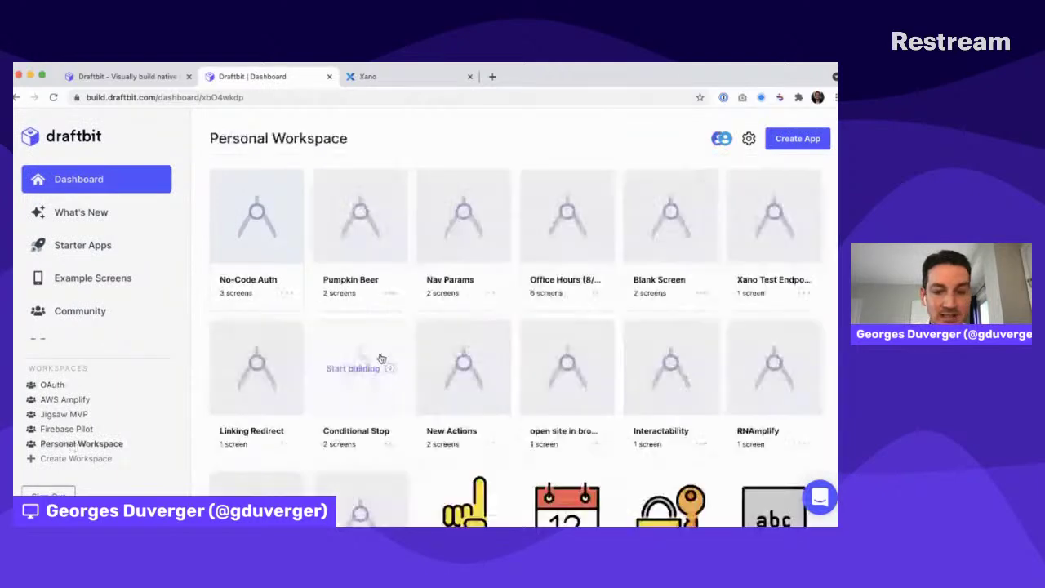
pyautogui.scroll(-5, 383, 356)
pyautogui.click(465, 423)
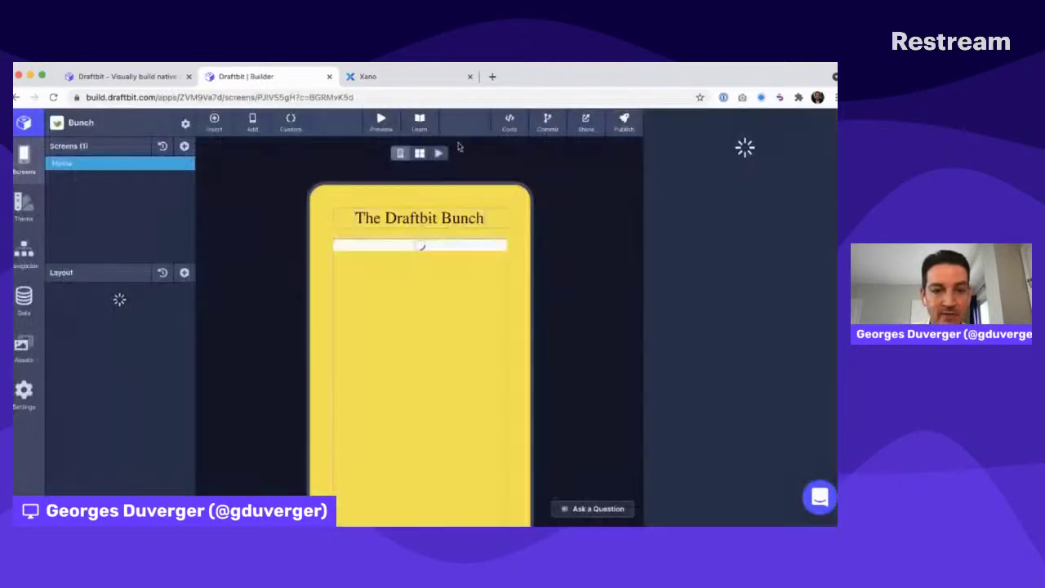
pyautogui.click(290, 122)
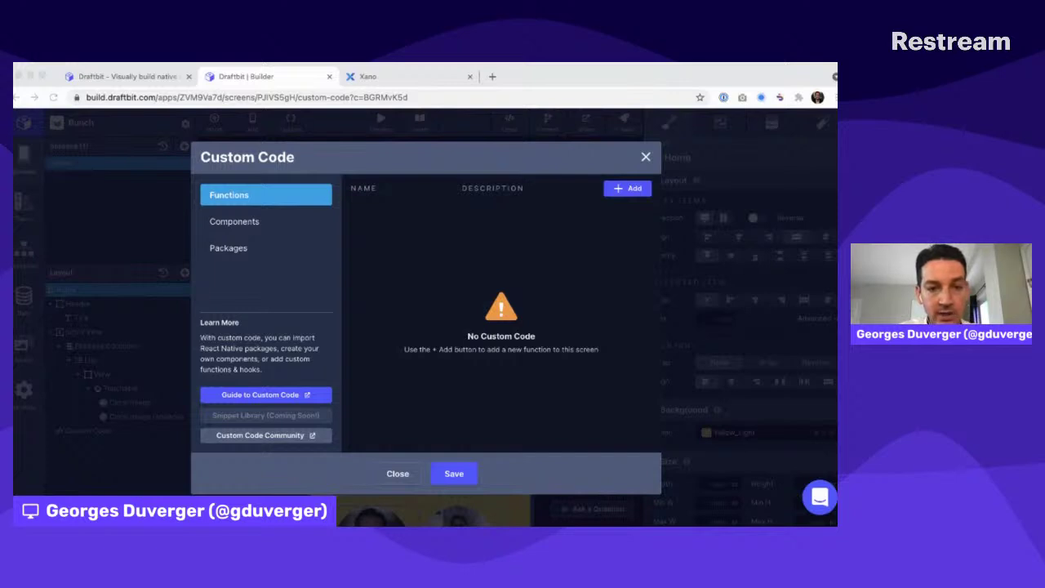
# Show the push-notification Components code and web-search 'expo notifications' in a new tab
pyautogui.click(253, 224)
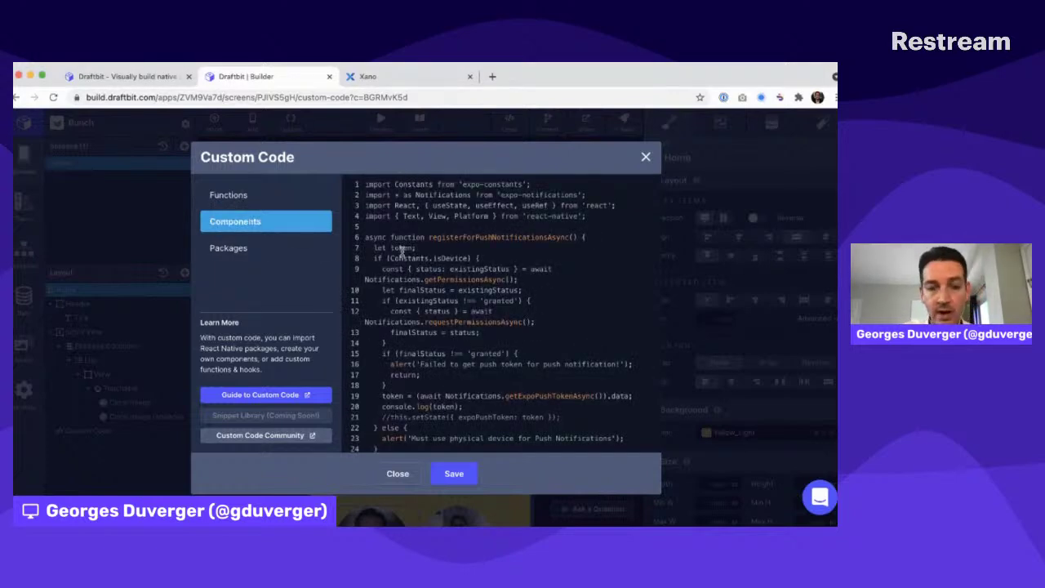
pyautogui.moveTo(416, 235); pyautogui.dragTo(425, 373)
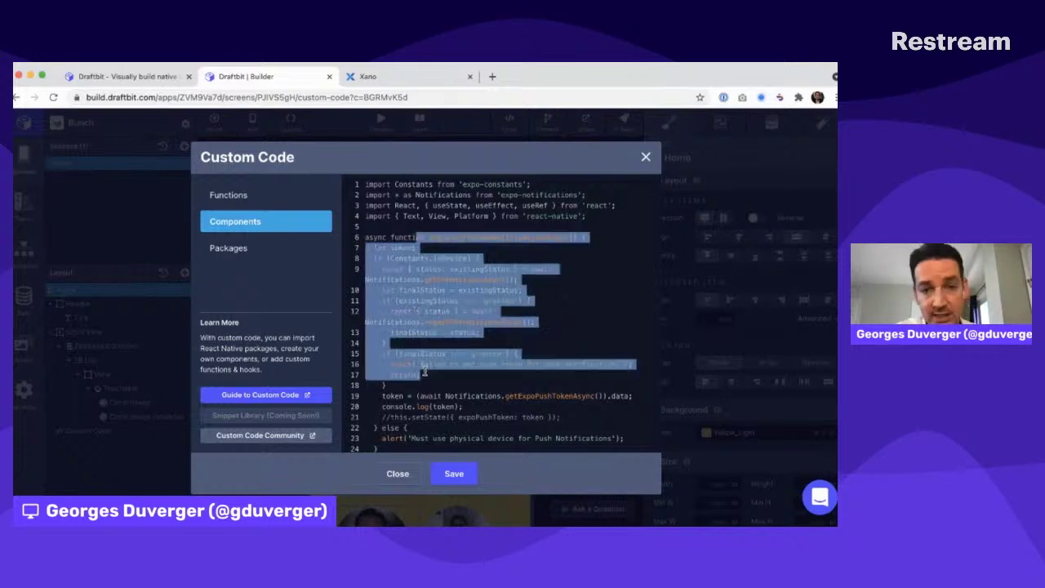
pyautogui.press('super+t')
pyautogui.write('expo notifications')
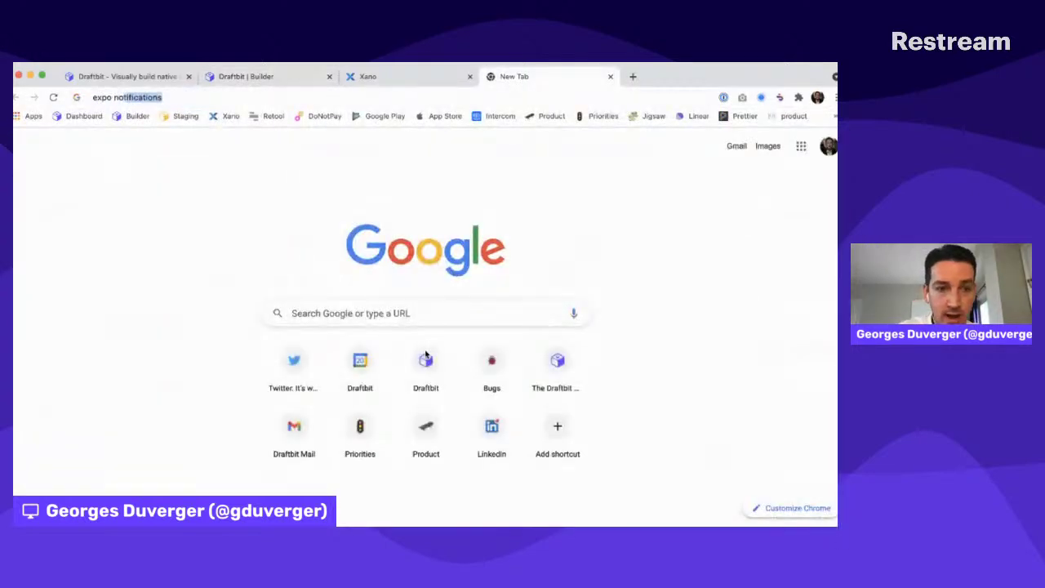
pyautogui.press('Return')
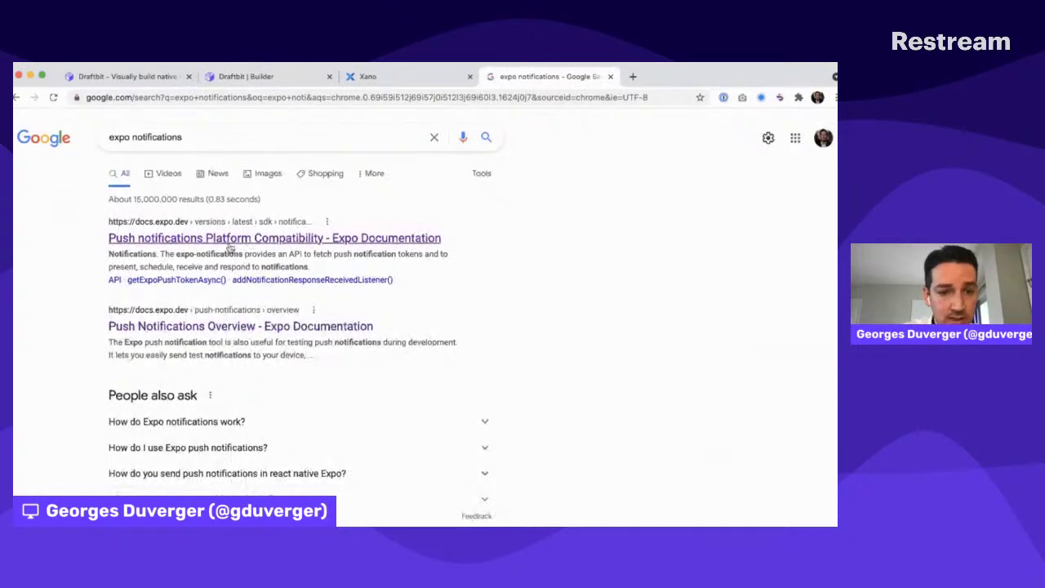
# Open Expo's push notifications overview docs, then return to the Draftbit Components code
pyautogui.click(222, 327)
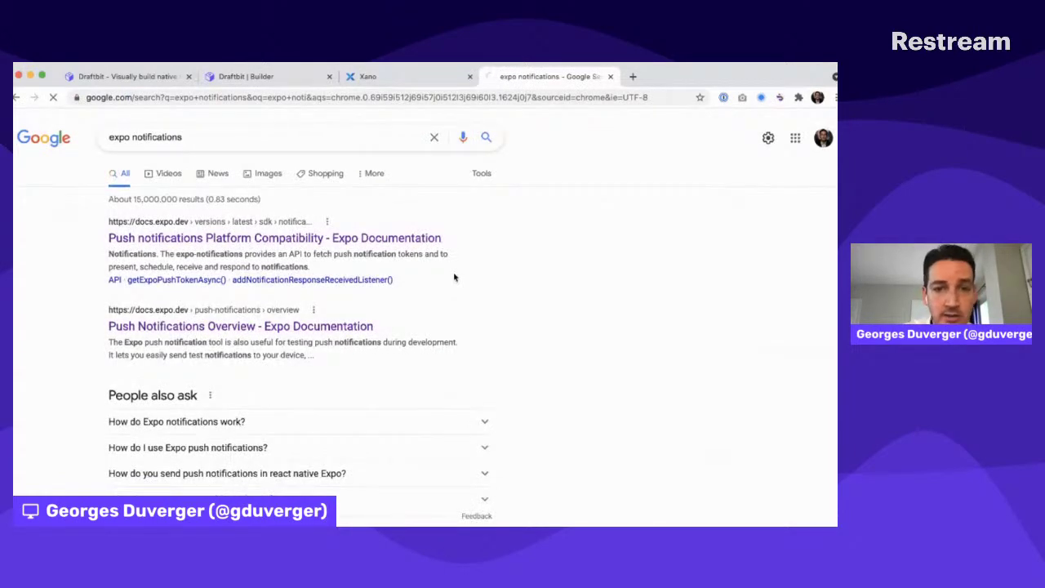
pyautogui.scroll(-10, 454, 272)
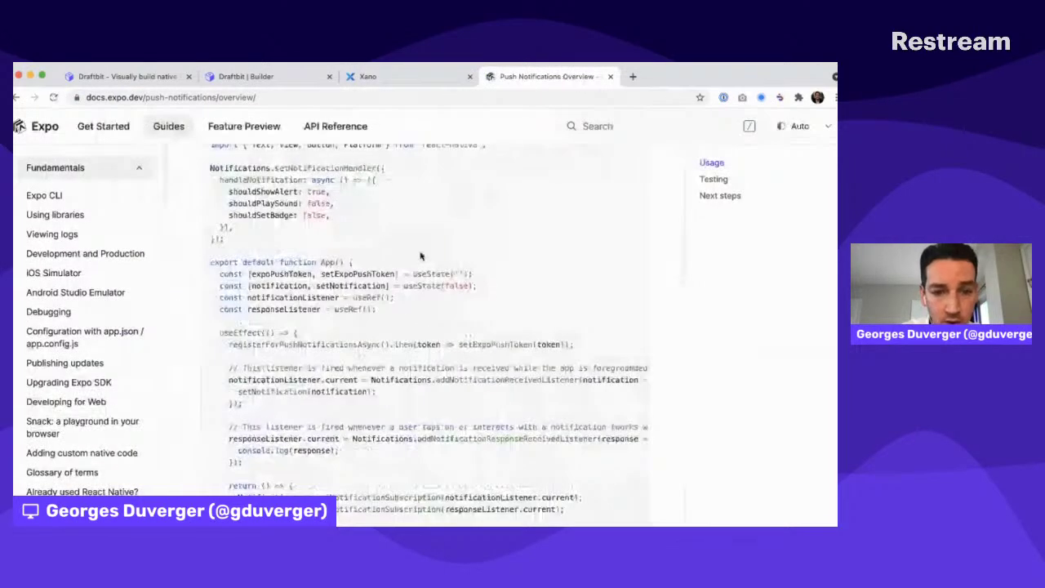
pyautogui.moveTo(290, 191); pyautogui.dragTo(292, 368)
pyautogui.click(420, 76)
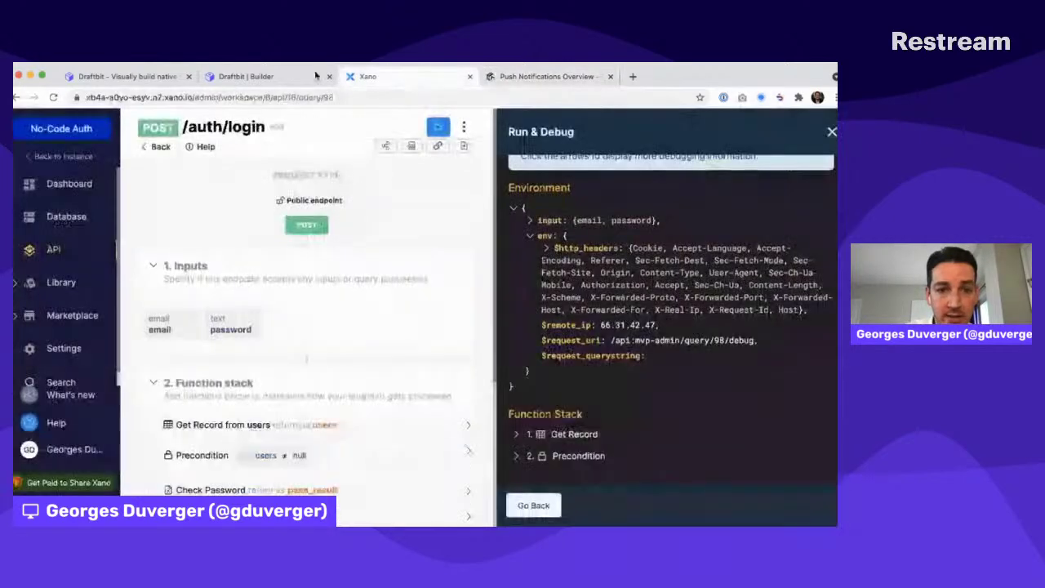
pyautogui.click(265, 76)
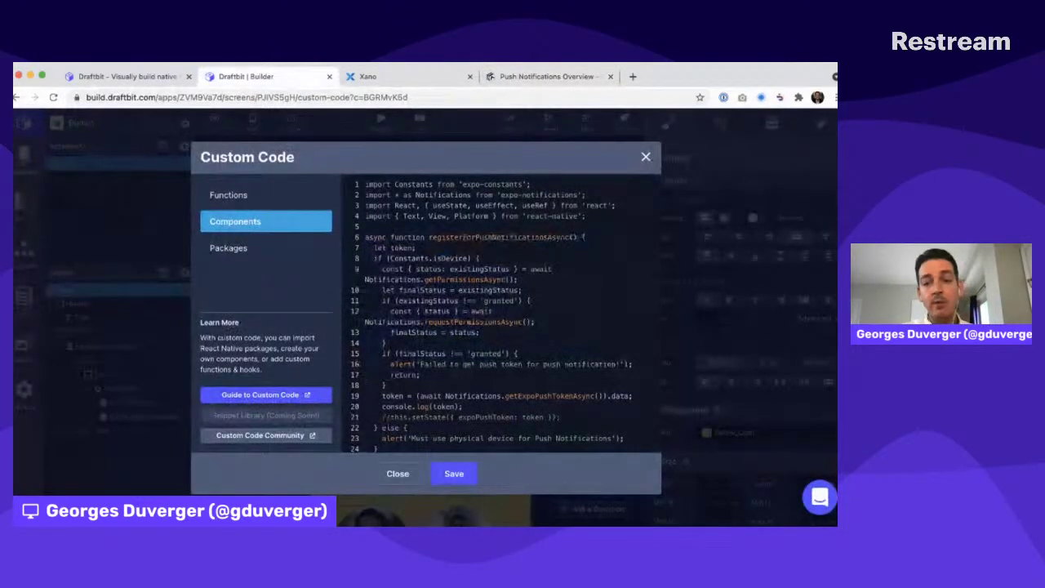
pyautogui.scroll(-5, 462, 326)
pyautogui.scroll(-3, 463, 327)
pyautogui.scroll(10, 463, 326)
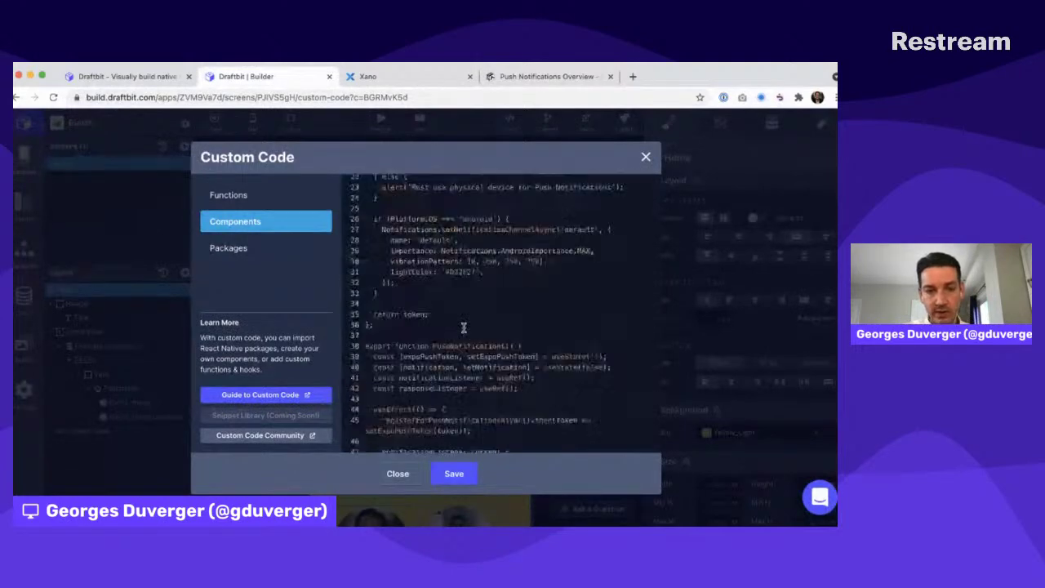